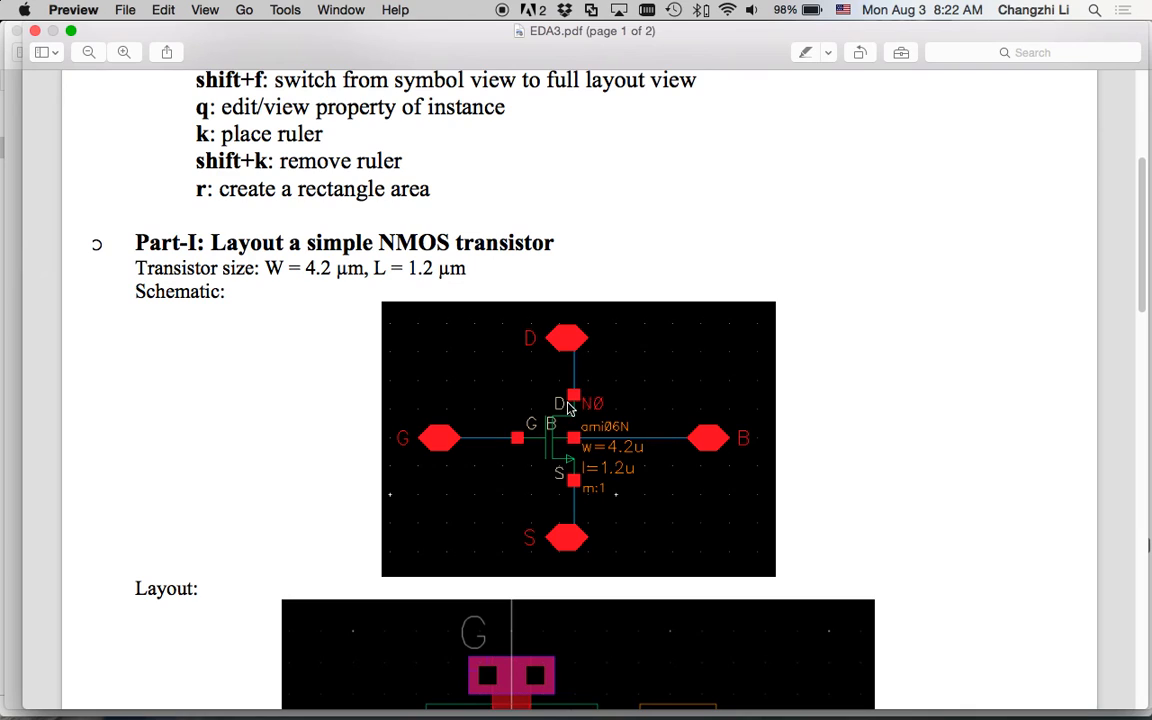
Step: Review the EDA3.pdf handout's schematics and layouts for the simple NMOS transistor and the common-centroid differential pair
scroll(567, 408, "down", 5)
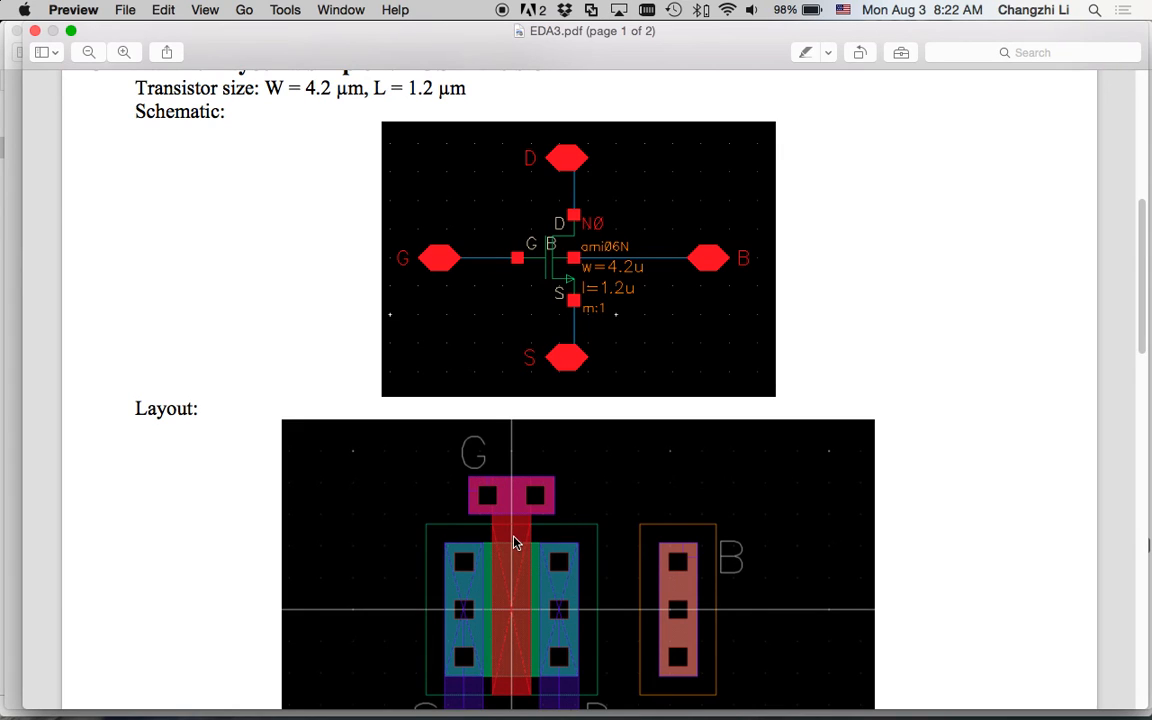
scroll(563, 344, "down", 15)
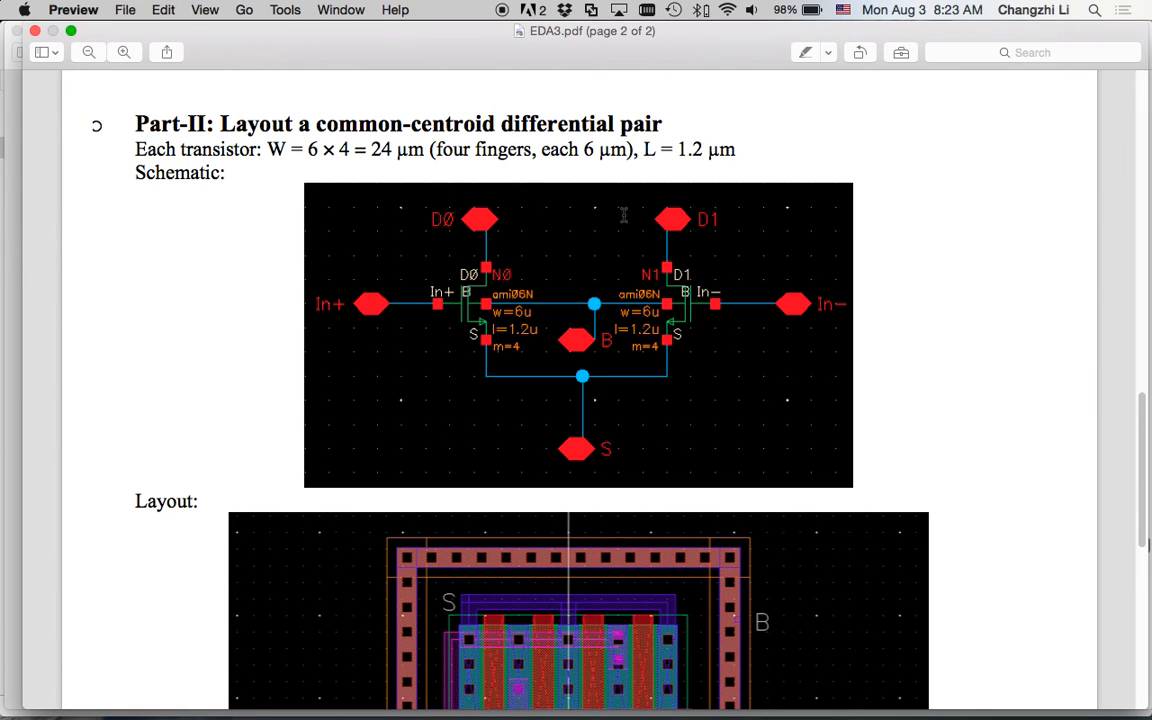
scroll(590, 213, "down", 10)
scroll(442, 399, "up", 10)
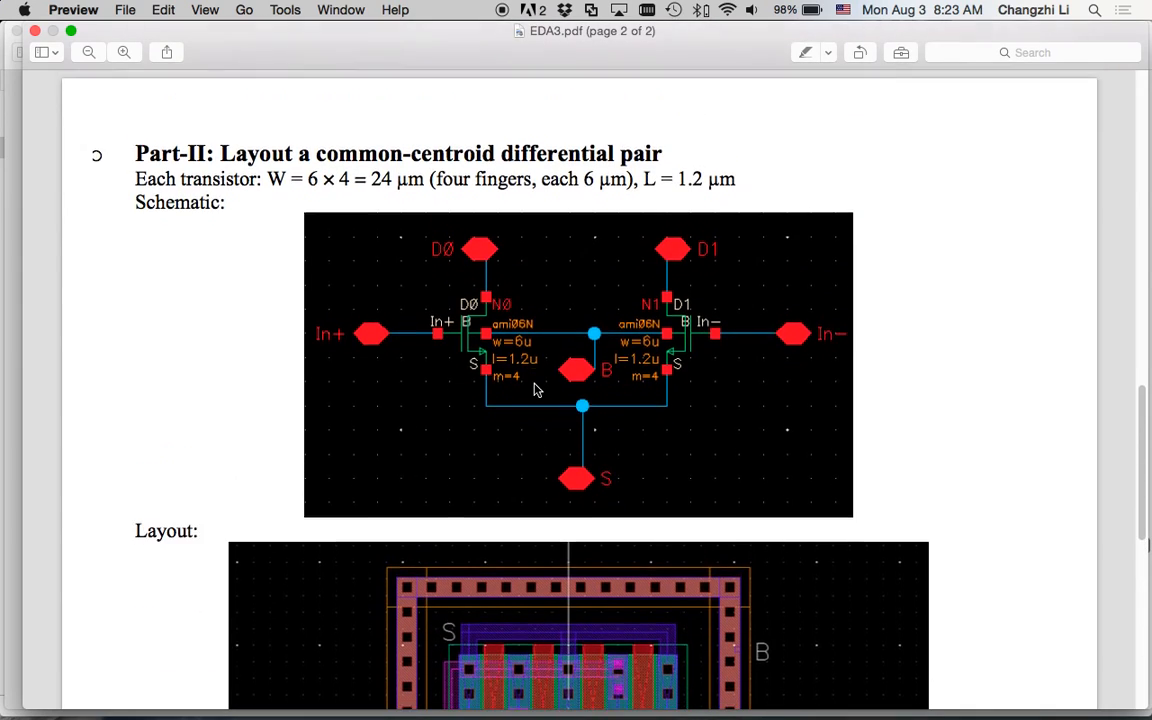
scroll(534, 390, "up", 1)
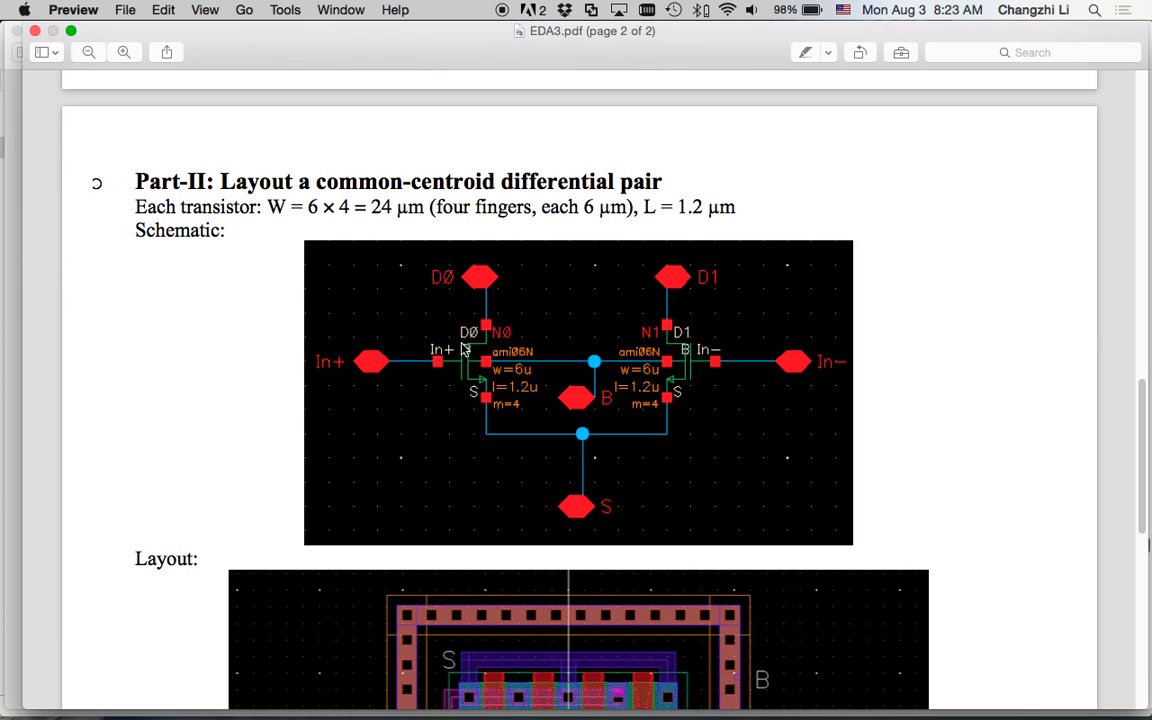
scroll(481, 396, "down", 10)
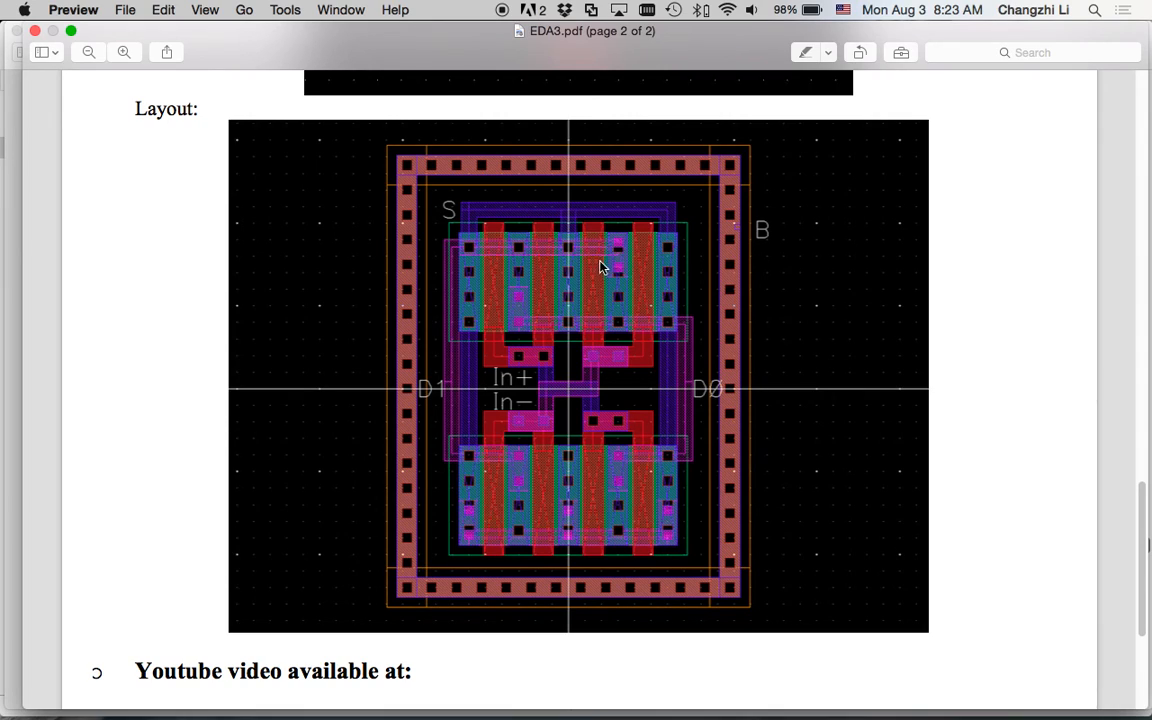
scroll(482, 479, "up", 1)
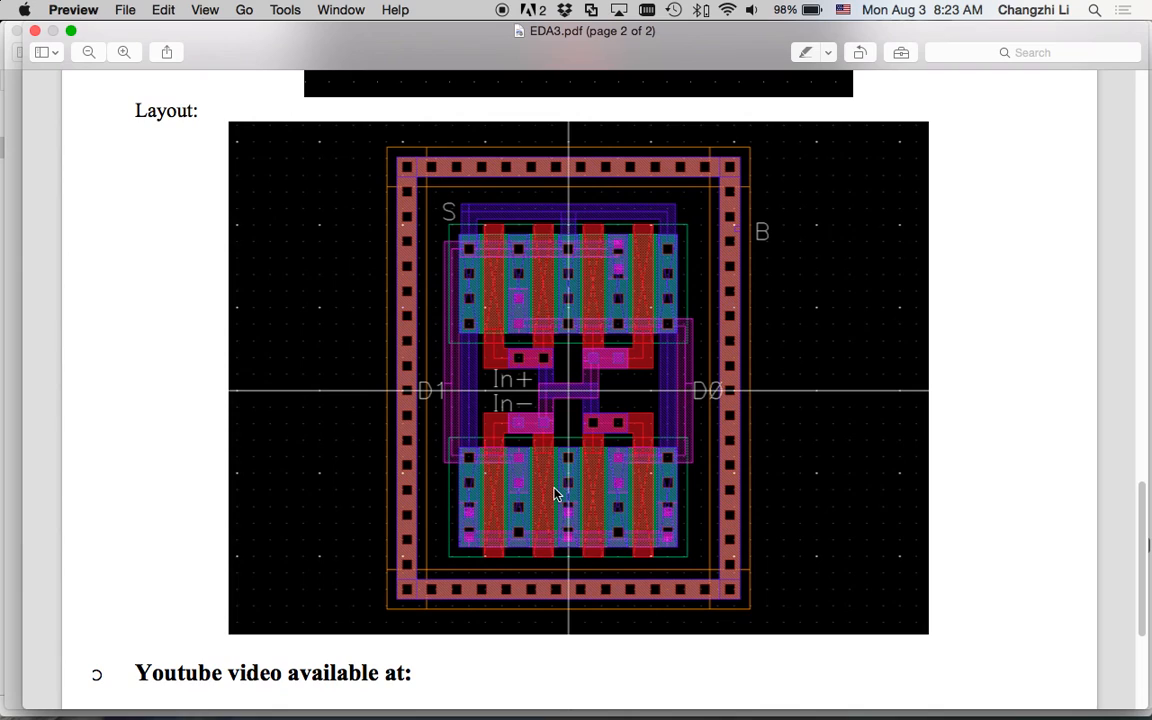
Step: Switch to the Linux desktop session in X11 and open a terminal window
mouse_move(523, 702)
left_click(862, 702)
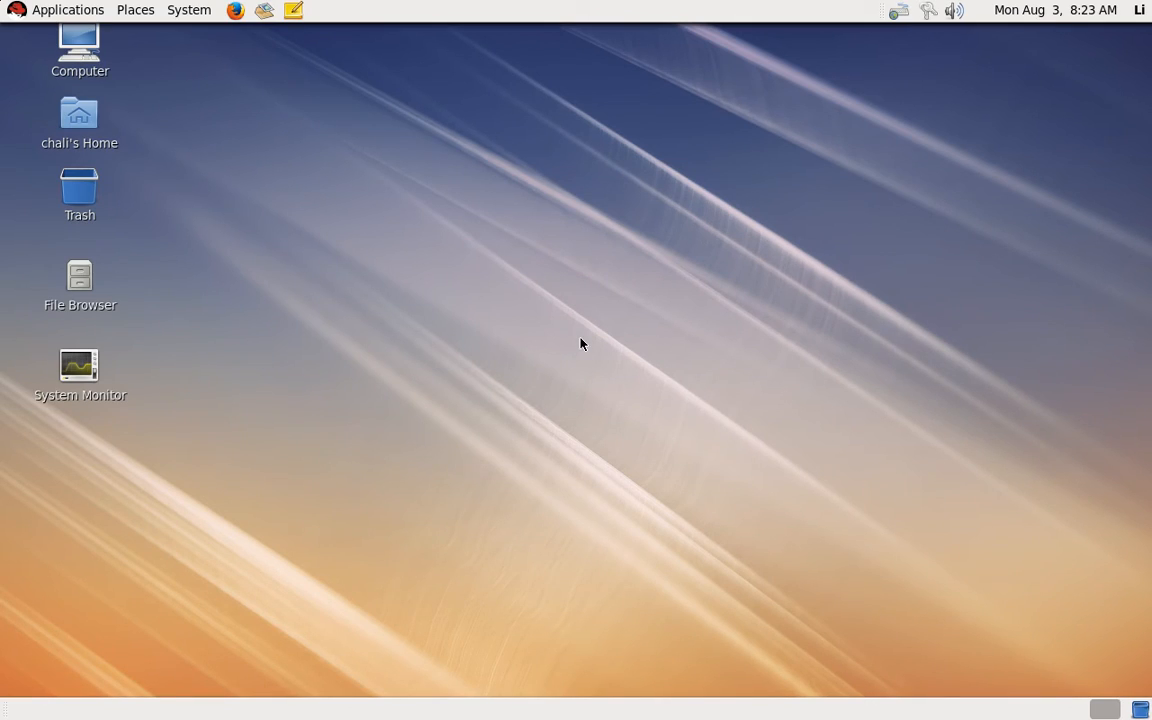
right_click(581, 340)
left_click(627, 418)
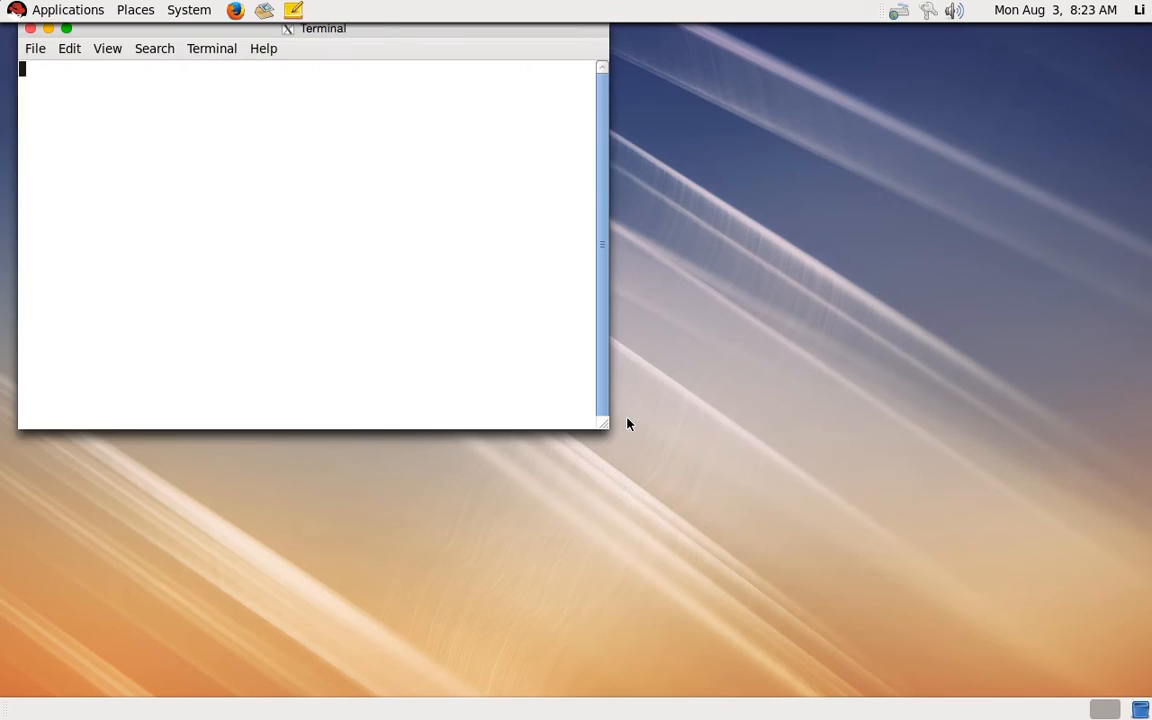
Step: Change the terminal's working directory to ~/ClassDemo/
type("cd ")
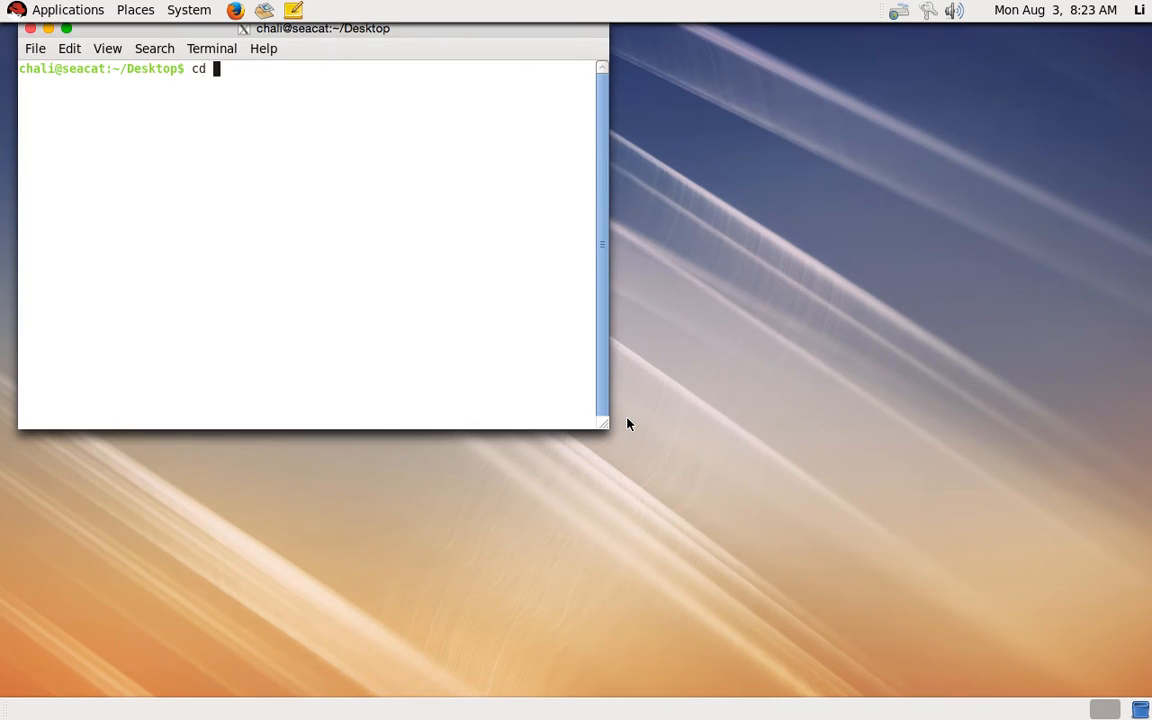
type("~")
type("Clas")
key("BackSpace")
key("BackSpace")
key("BackSpace")
key("BackSpace")
key("BackSpace")
type("~/Clas")
key("Tab")
key("Return")
Step: Launch Virtuoso as a background process with the command "virtuoso &"
type("virtuoso ")
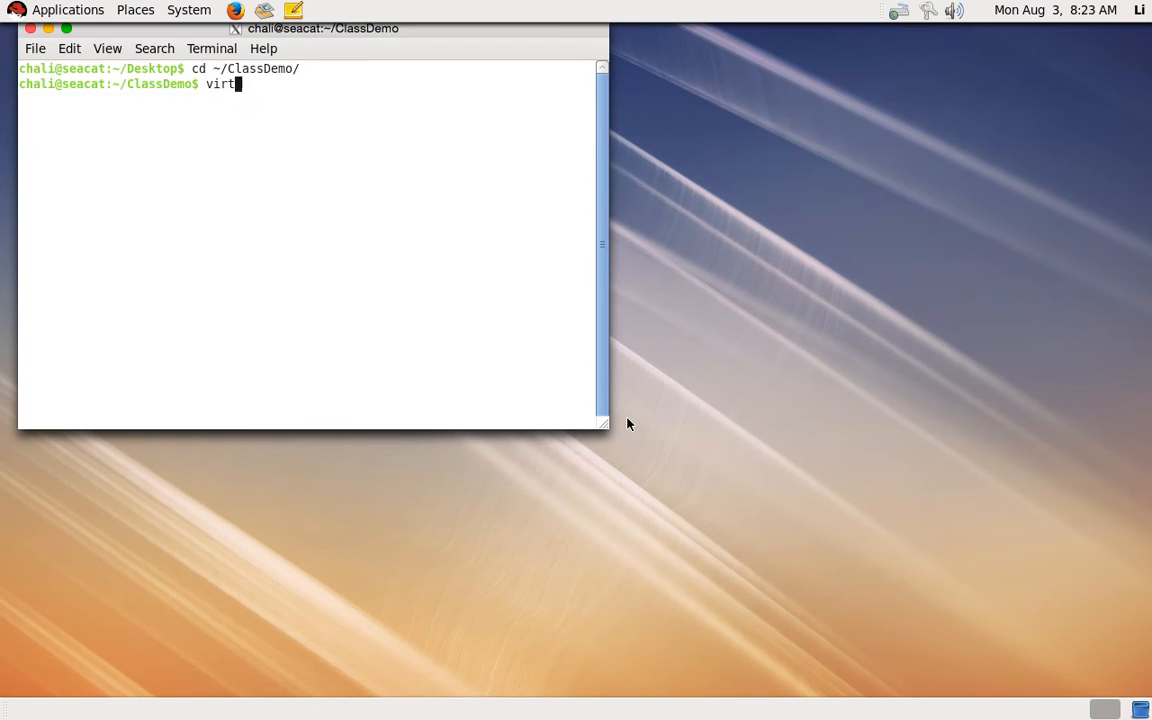
type("&")
key("Return")
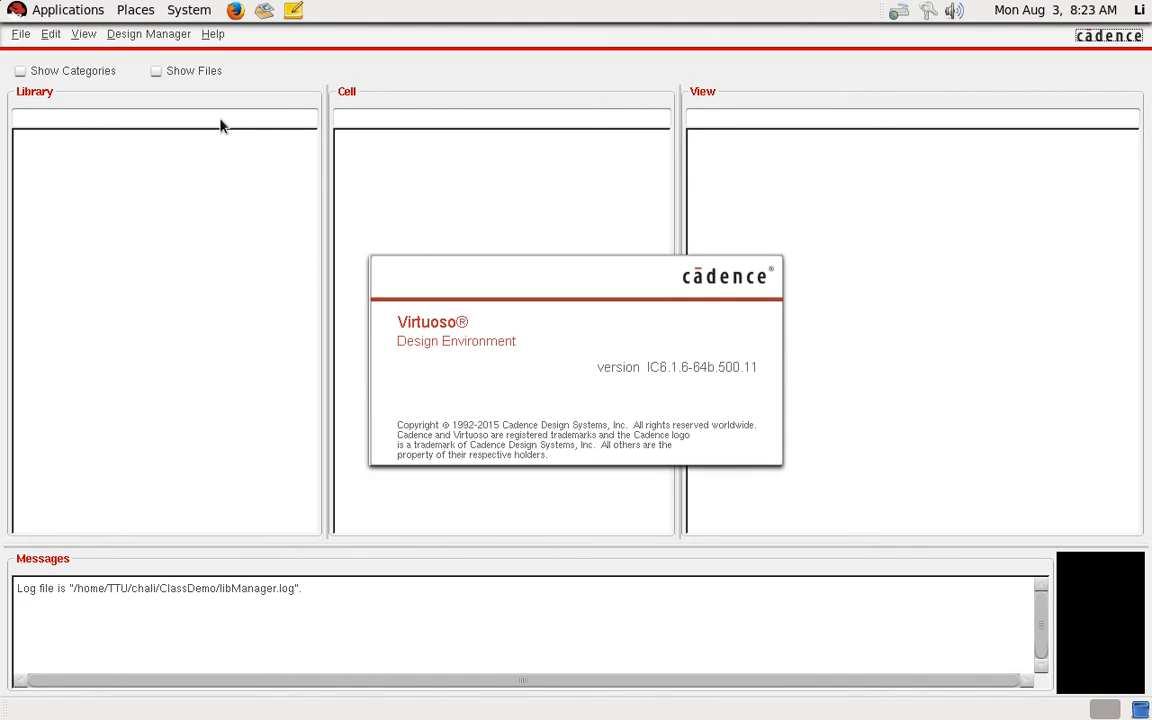
left_click(22, 36)
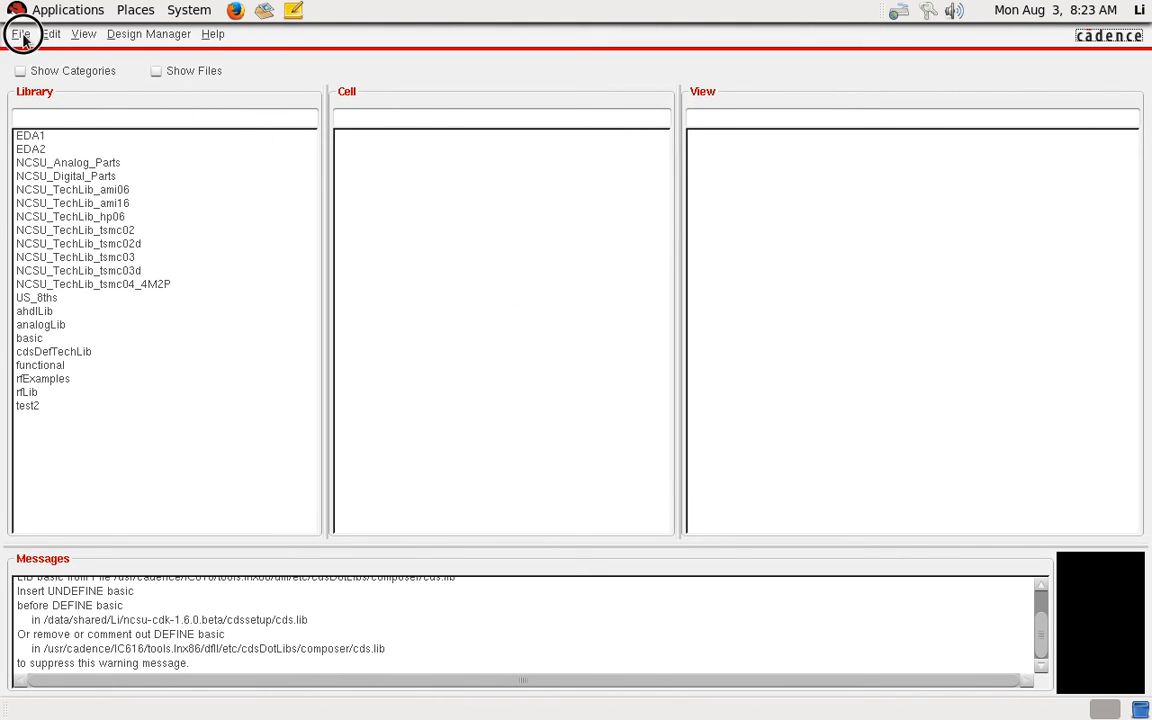
mouse_move(38, 56)
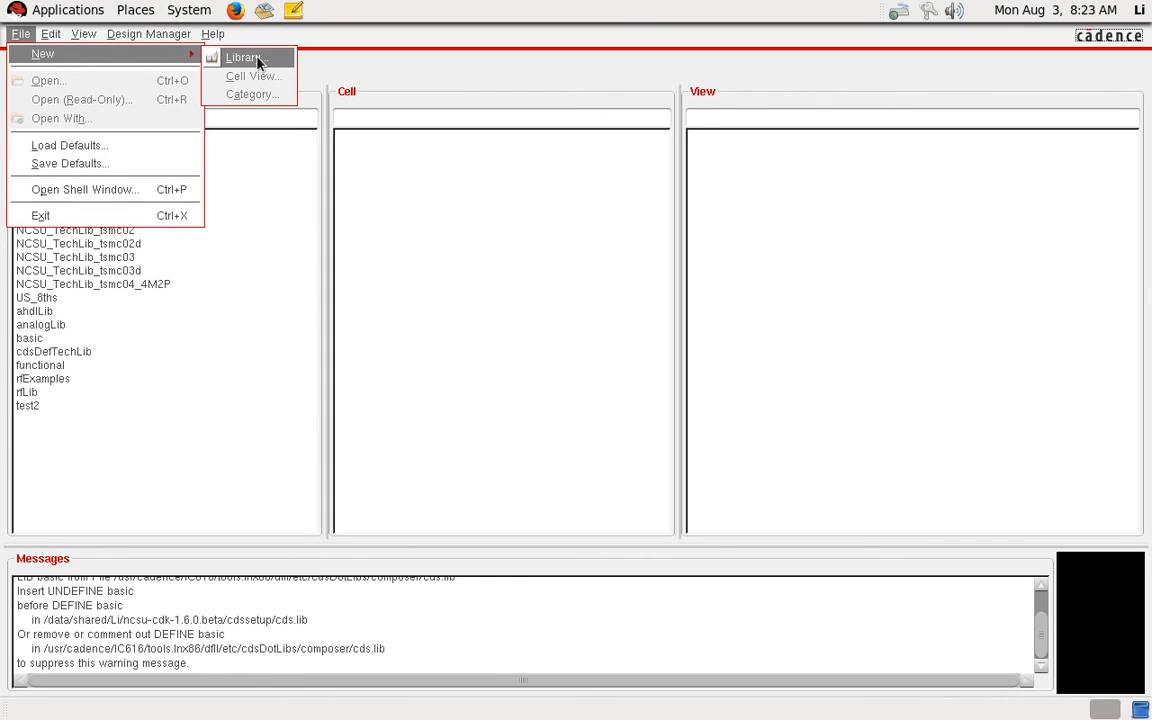
left_click(145, 245)
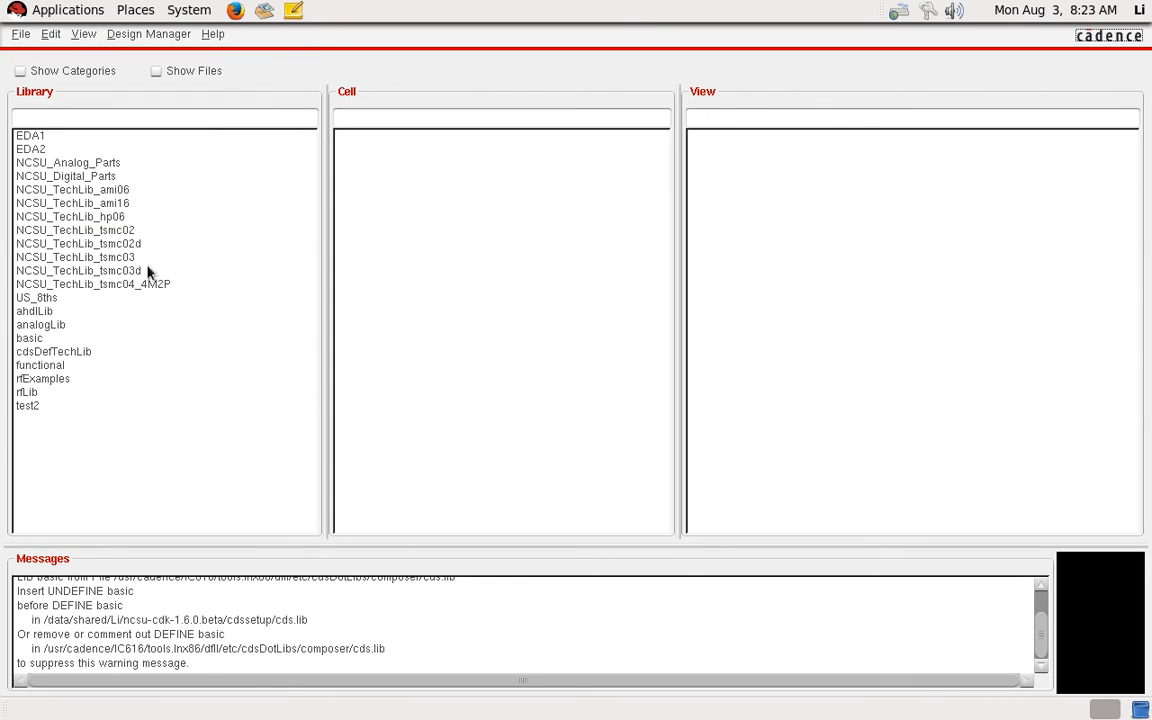
Step: Create a new library named EDA3 in the ClassDemo directory
left_click(22, 34)
mouse_move(118, 56)
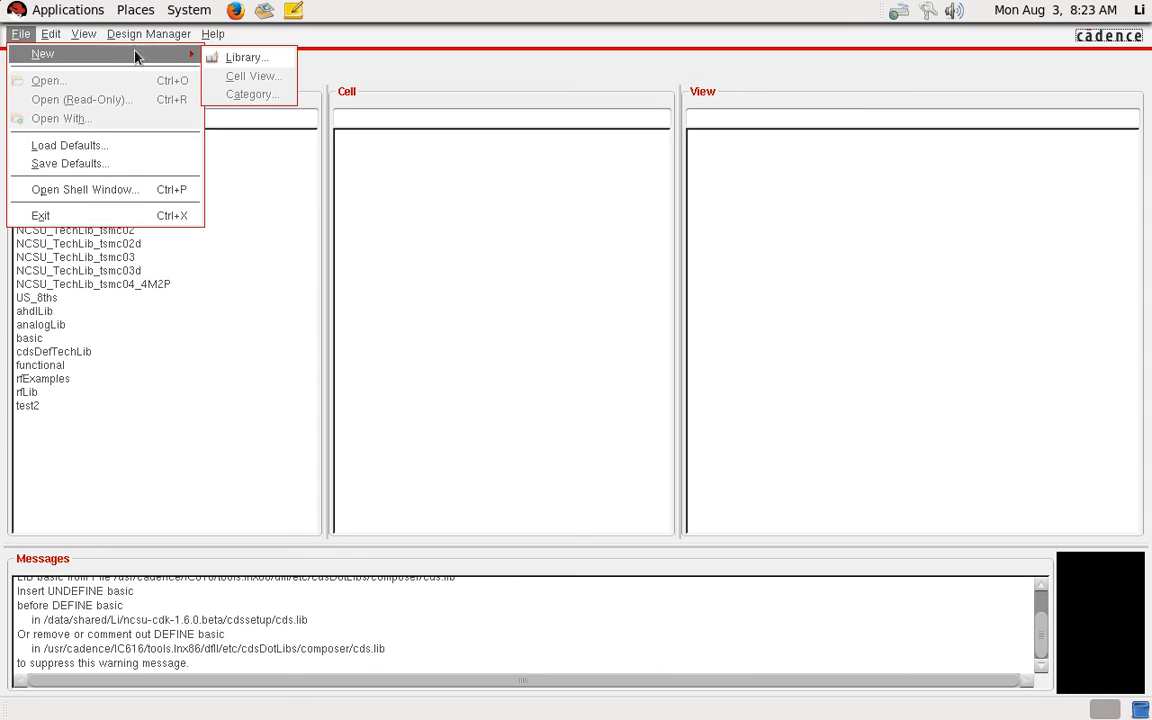
left_click(240, 59)
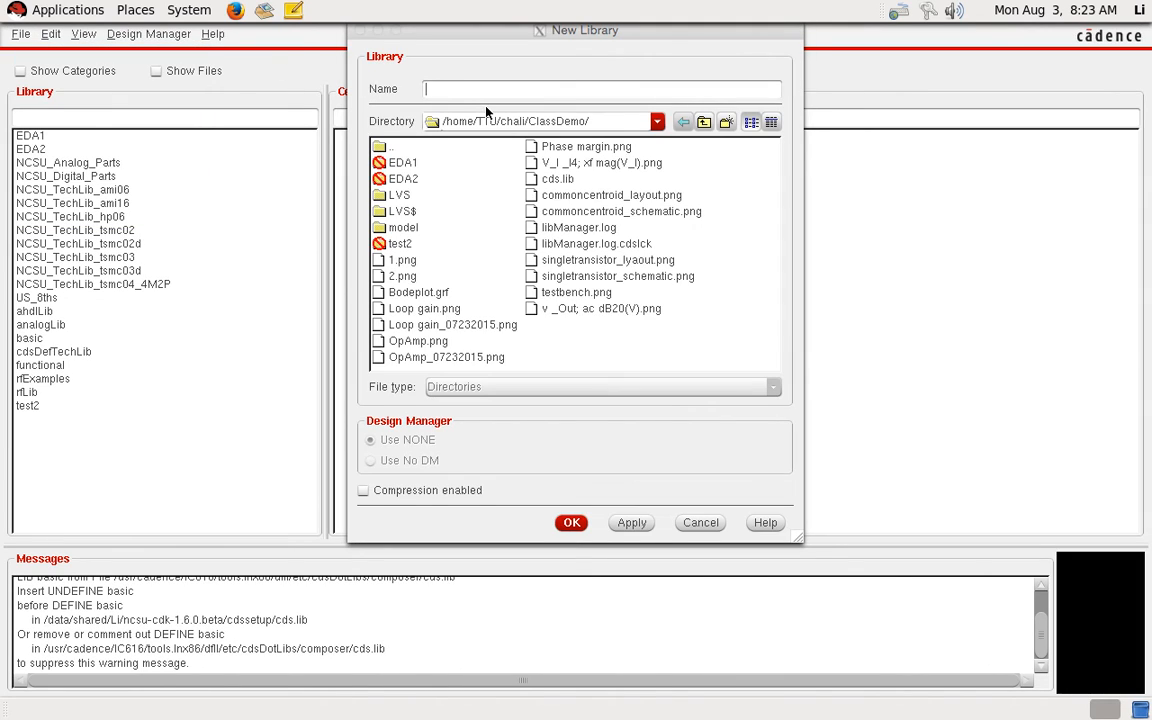
type("EDA3")
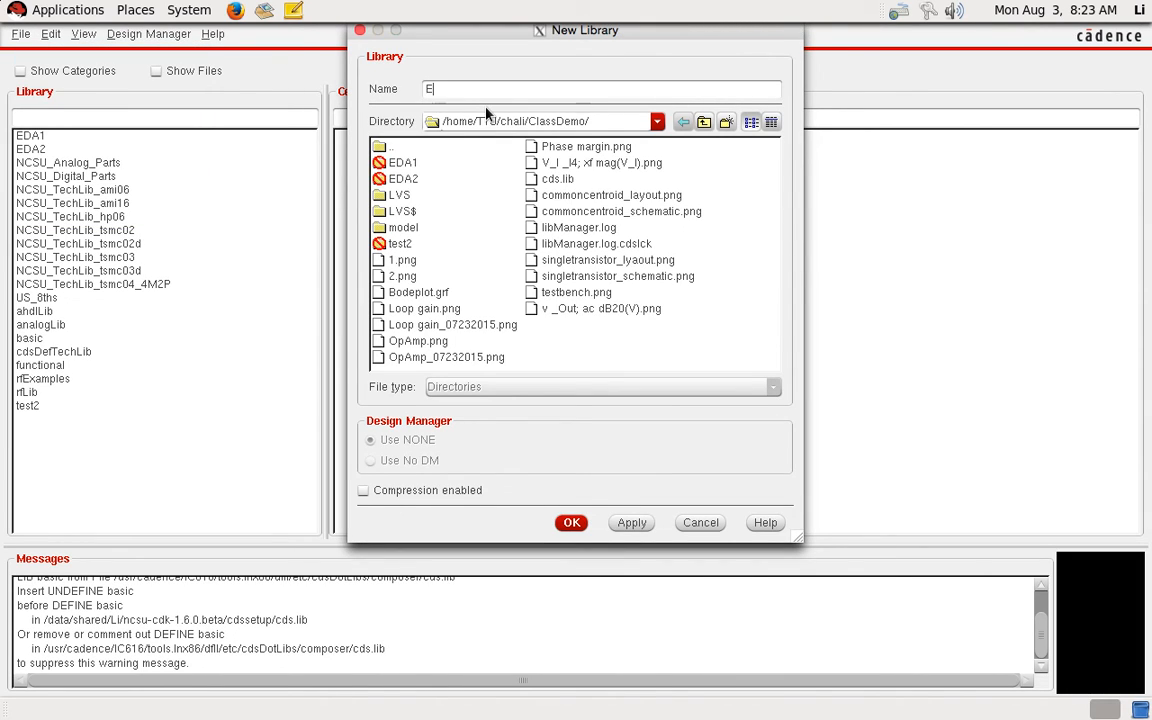
left_click(567, 518)
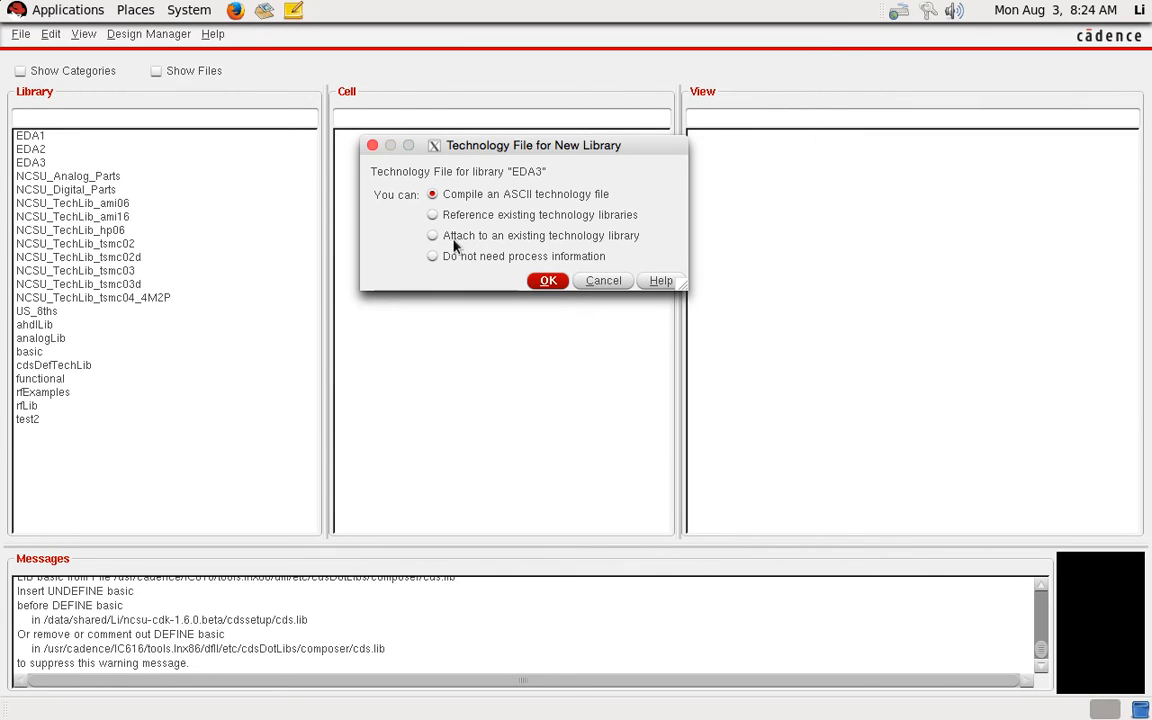
Step: Attach the EDA3 library to the existing technology library NCSU_TechLib_ami06
left_click(432, 236)
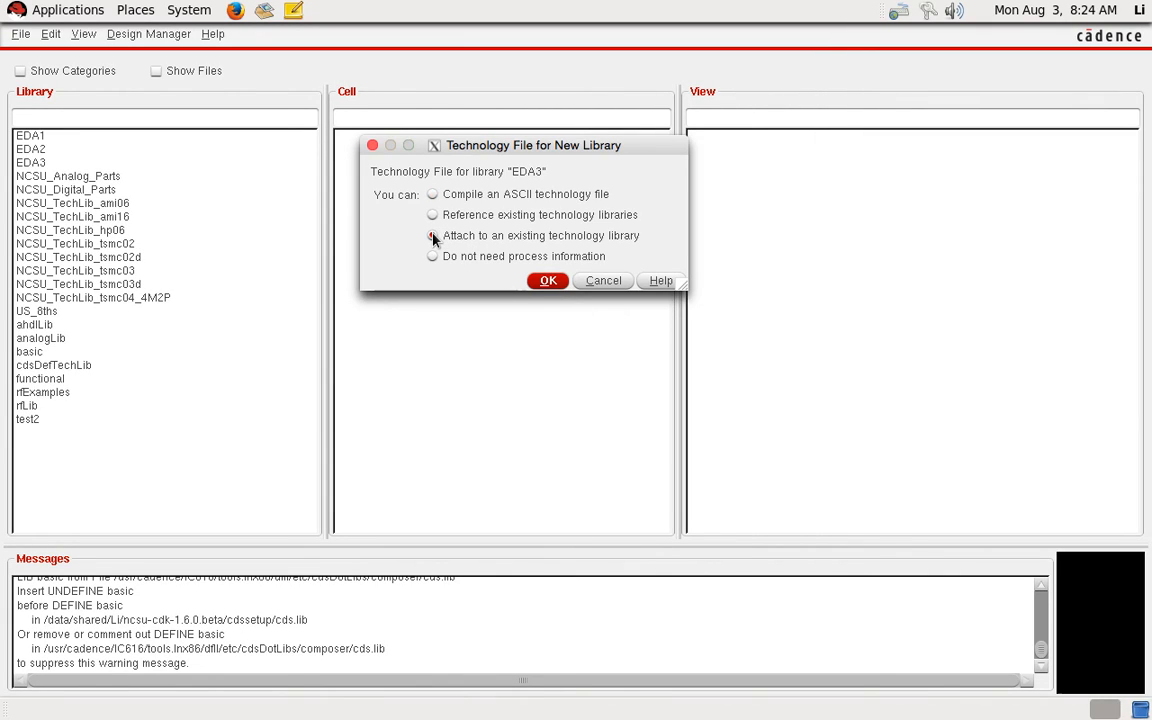
left_click(550, 281)
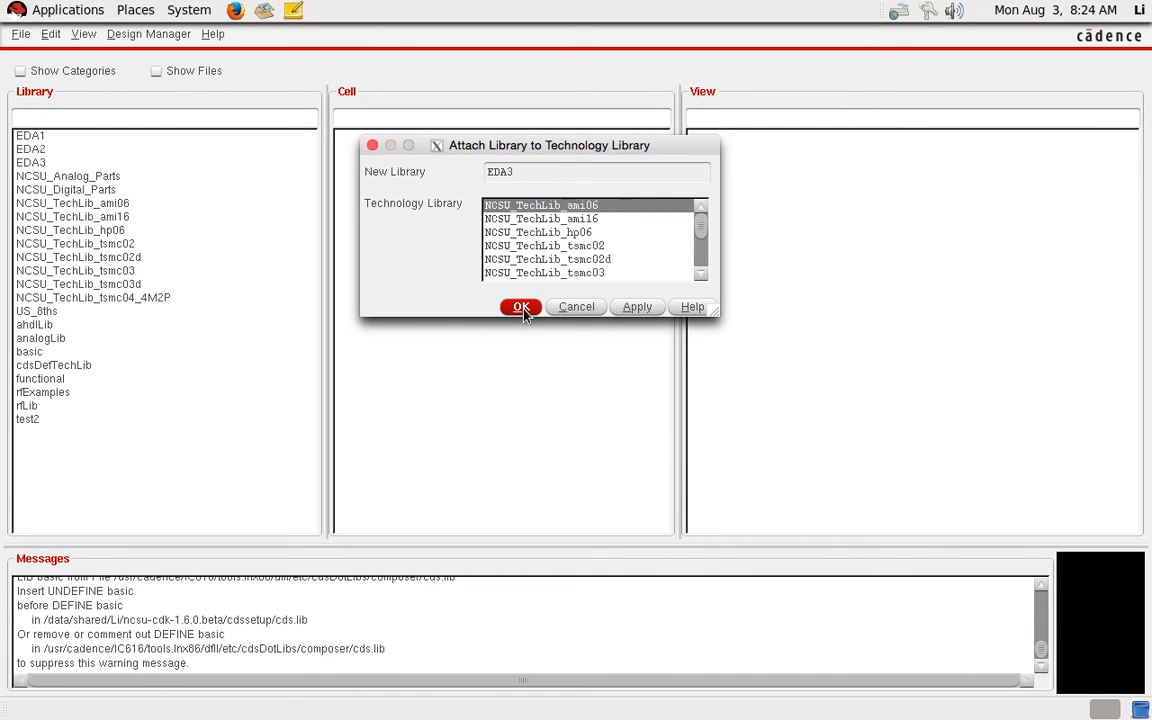
left_click(527, 311)
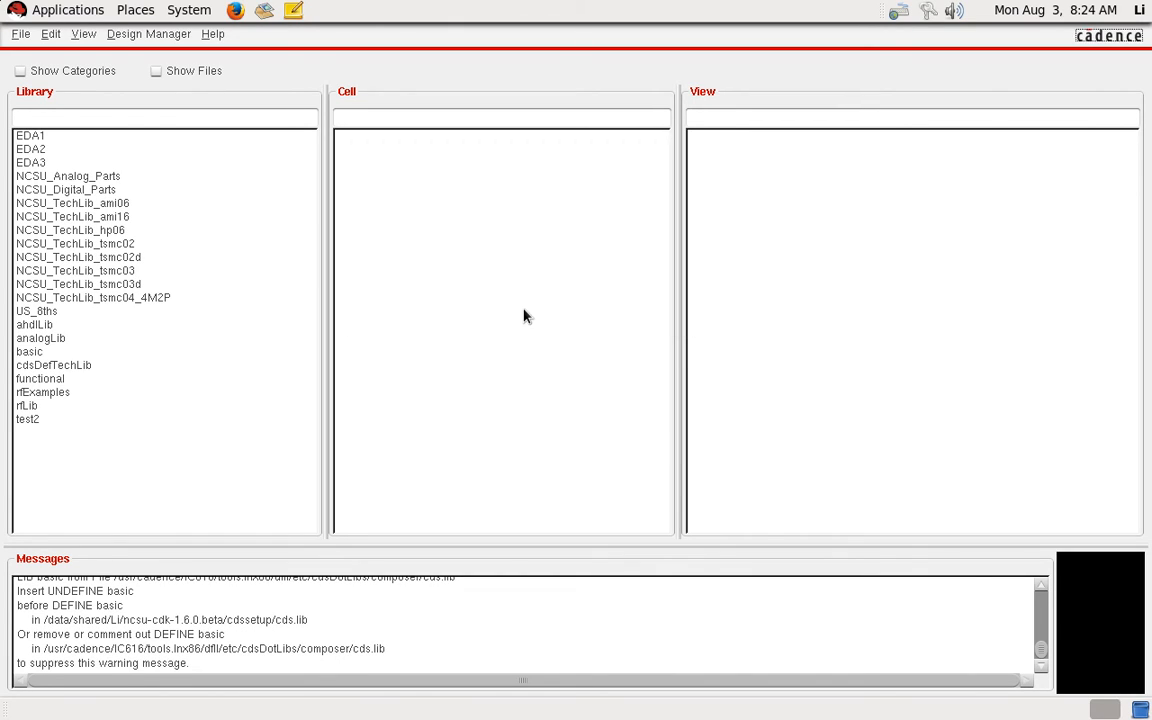
Step: Create a schematic cell view named singletransistor in the EDA3 library, accepting the Virtuoso_Schematic_Editor_XL license
left_click(32, 162)
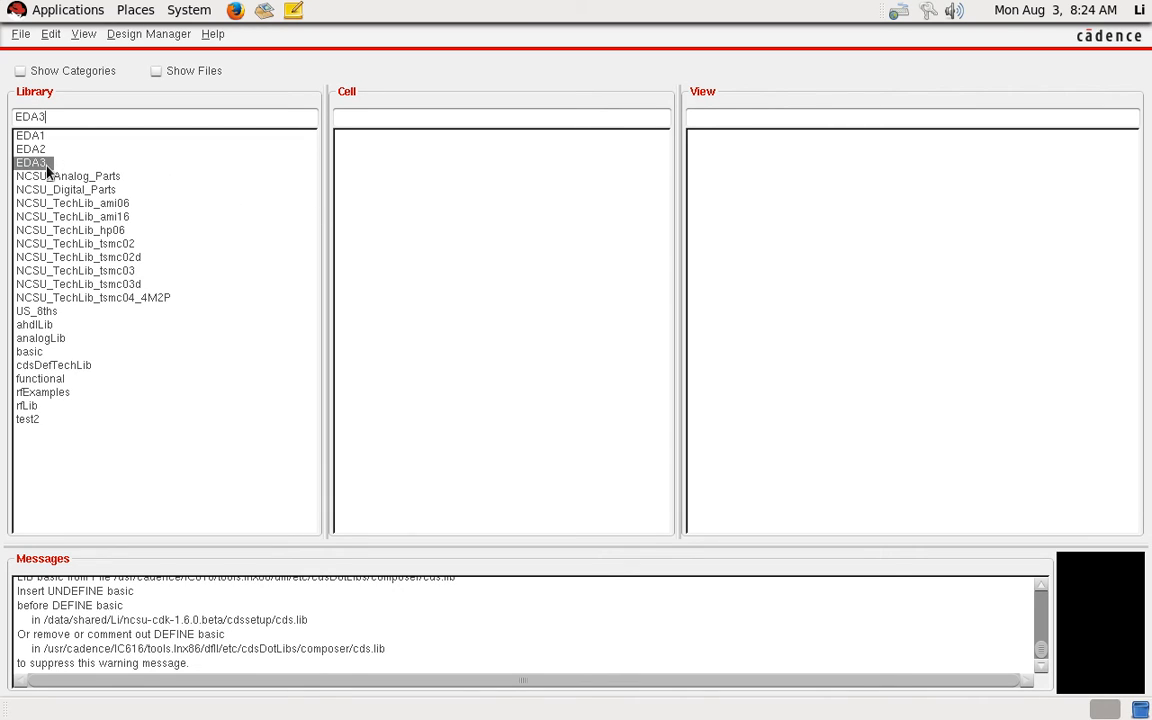
left_click(20, 36)
mouse_move(26, 52)
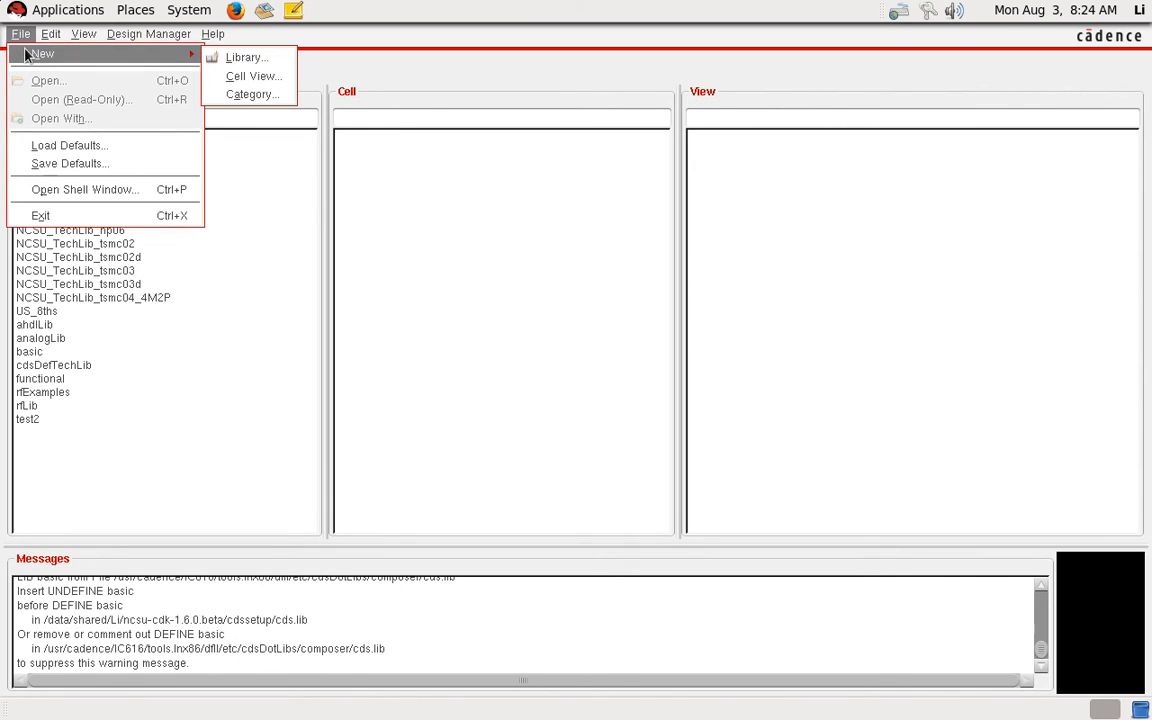
left_click(240, 77)
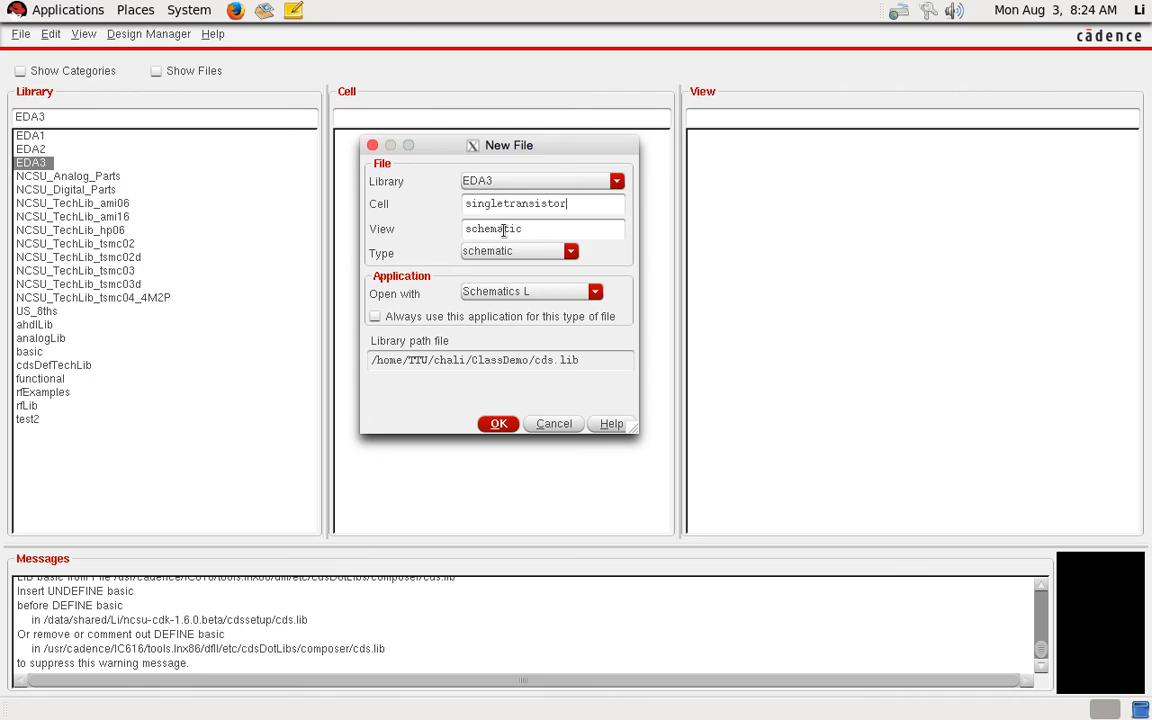
left_click(498, 423)
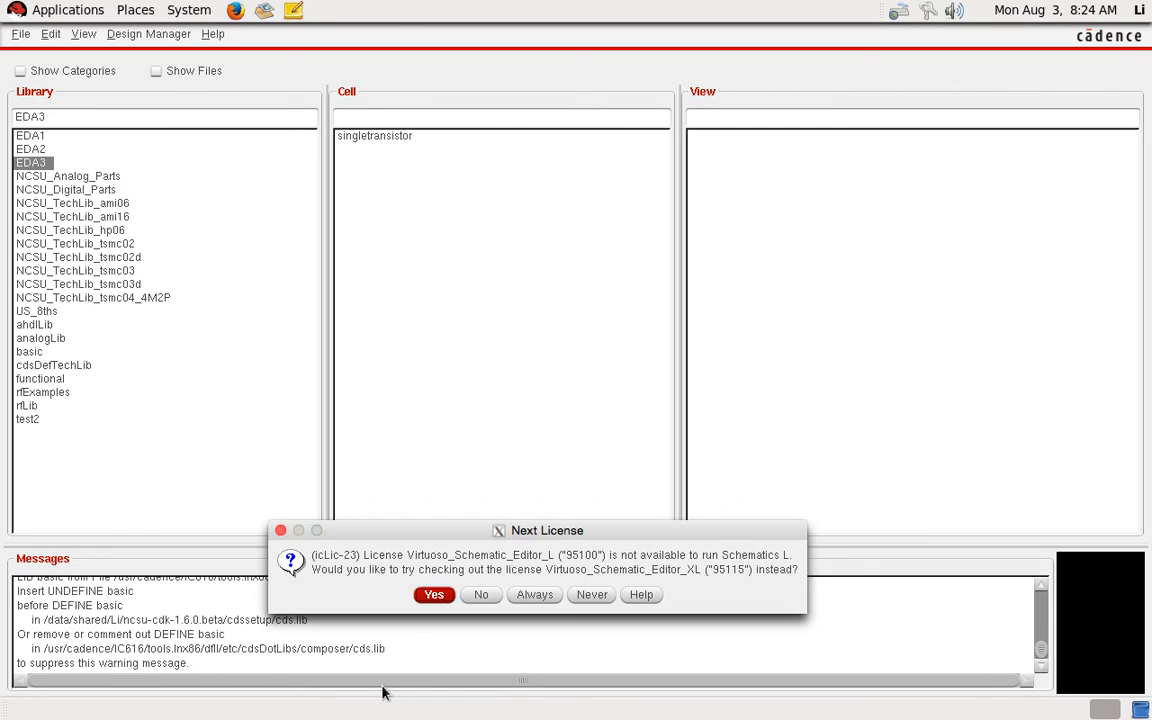
left_click(434, 595)
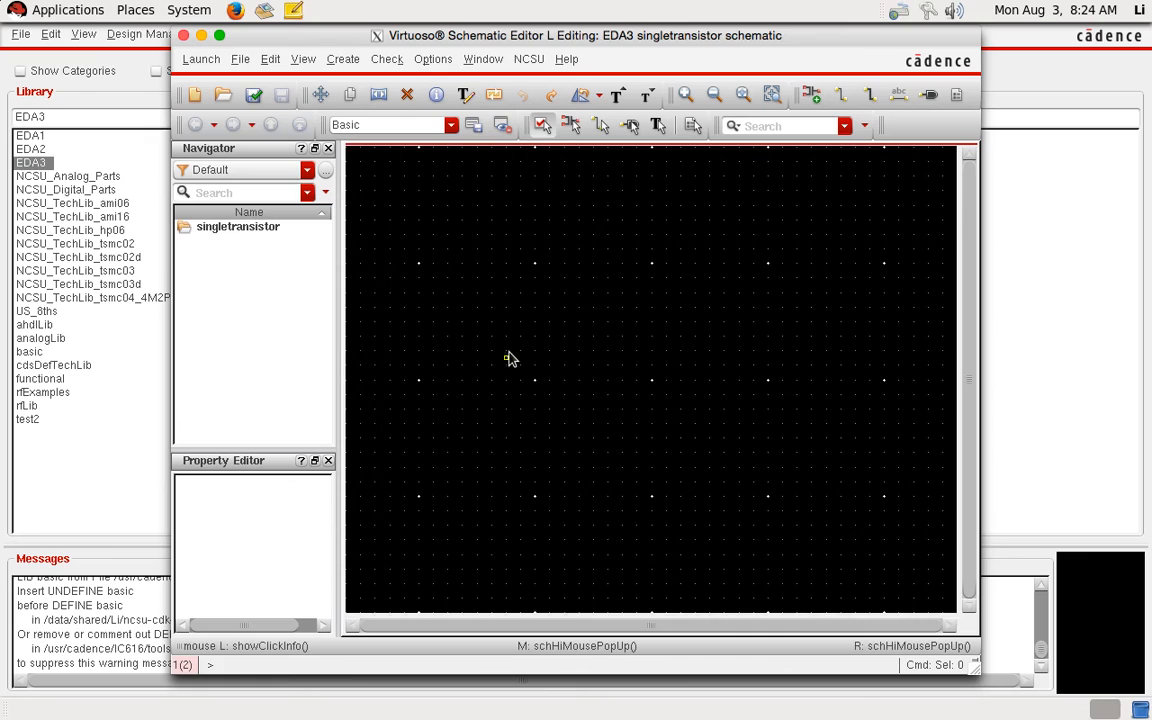
Step: Start adding an instance of the nmos4 cell from the N_Transistors category of the NCSU_Analog_Parts library
left_click(533, 327)
key("i")
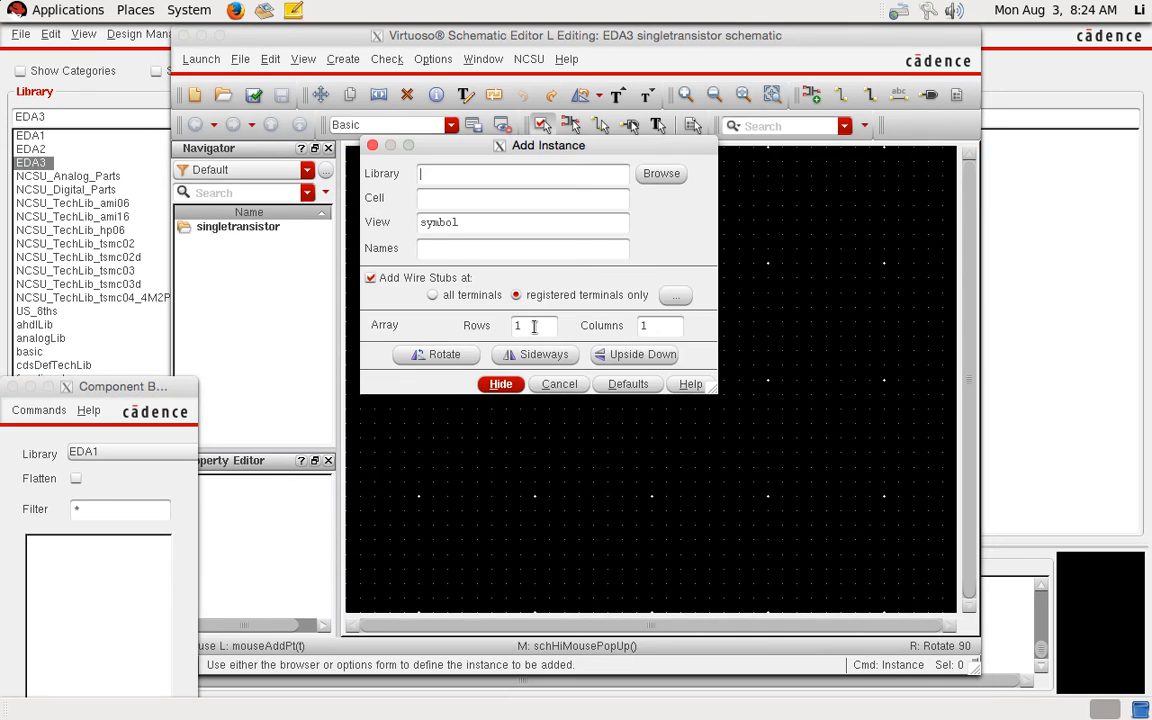
left_click(119, 455)
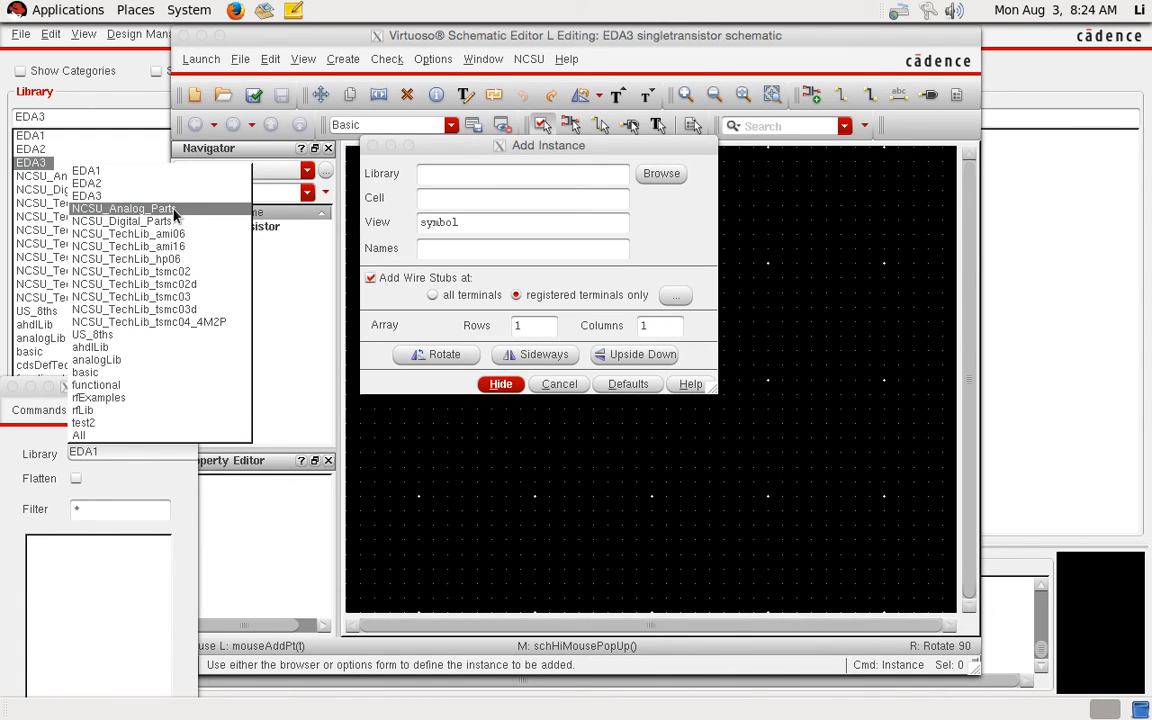
left_click(124, 208)
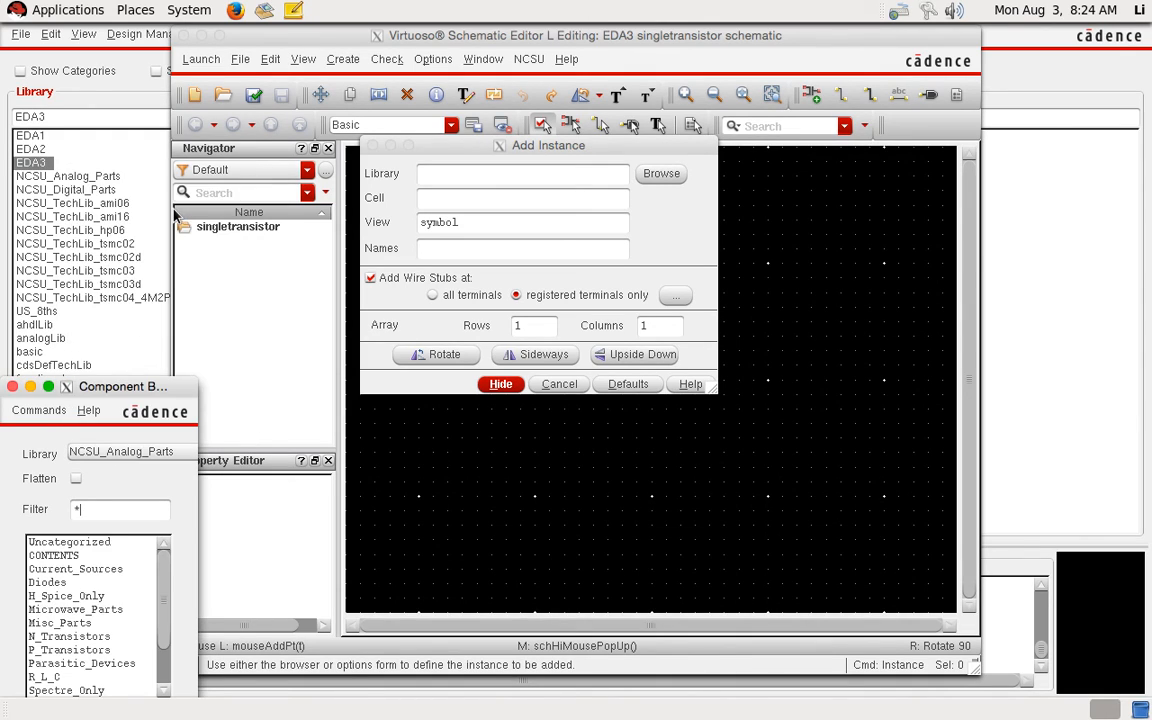
left_click(72, 636)
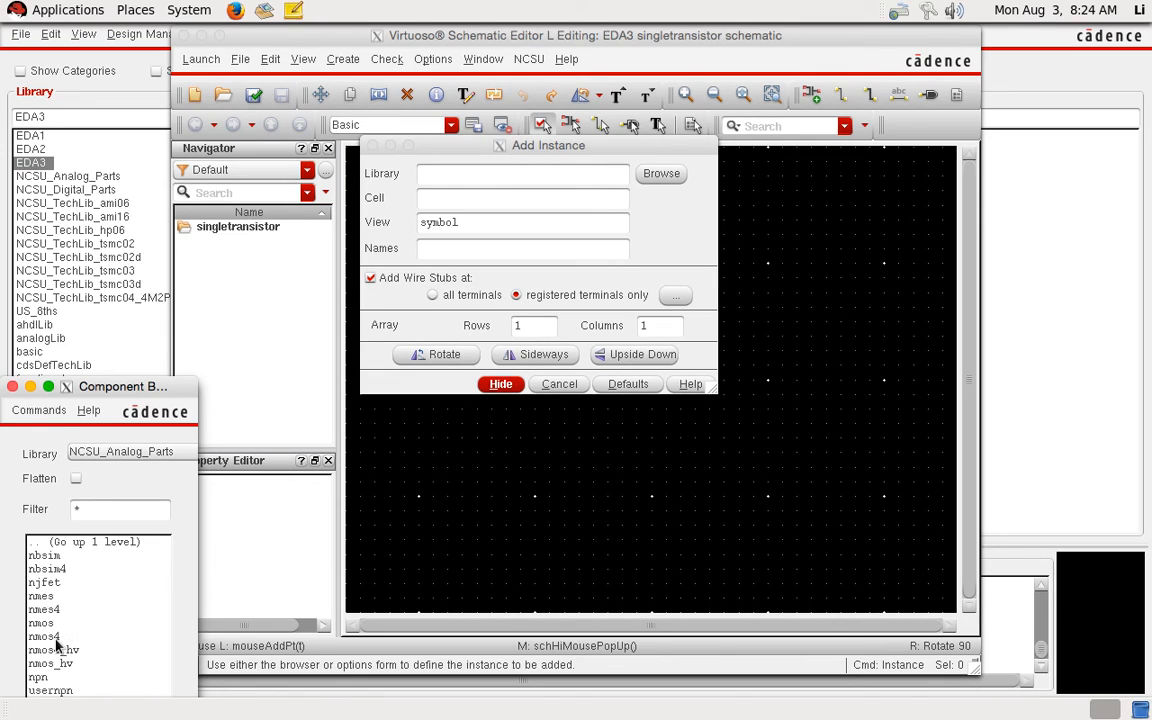
left_click(45, 637)
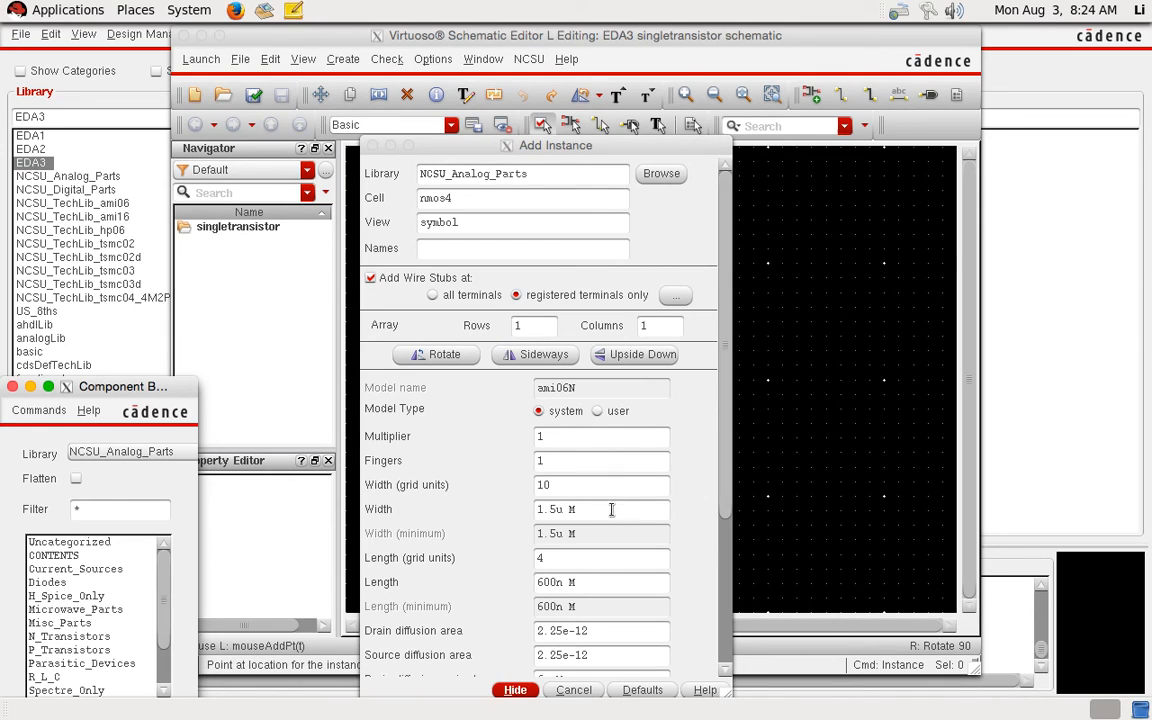
Step: Switch to the EDA3.pdf handout in Preview and check the Part-I NMOS transistor's width and length
key("ctrl+Right")
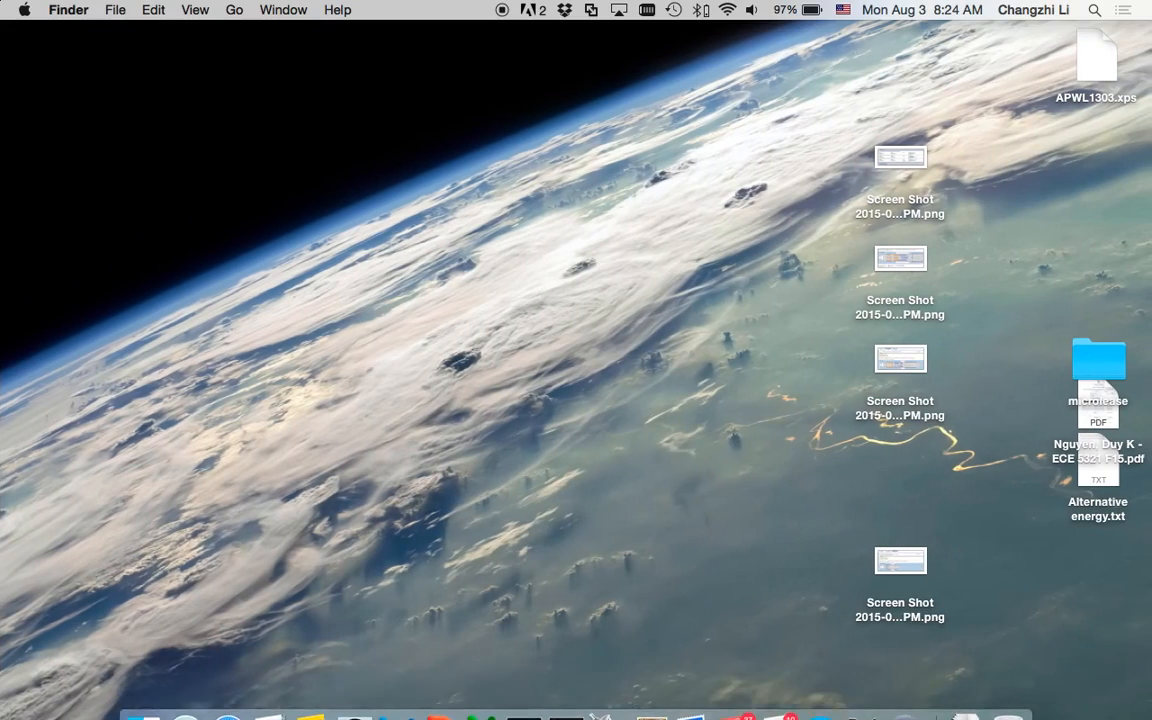
left_click(652, 694)
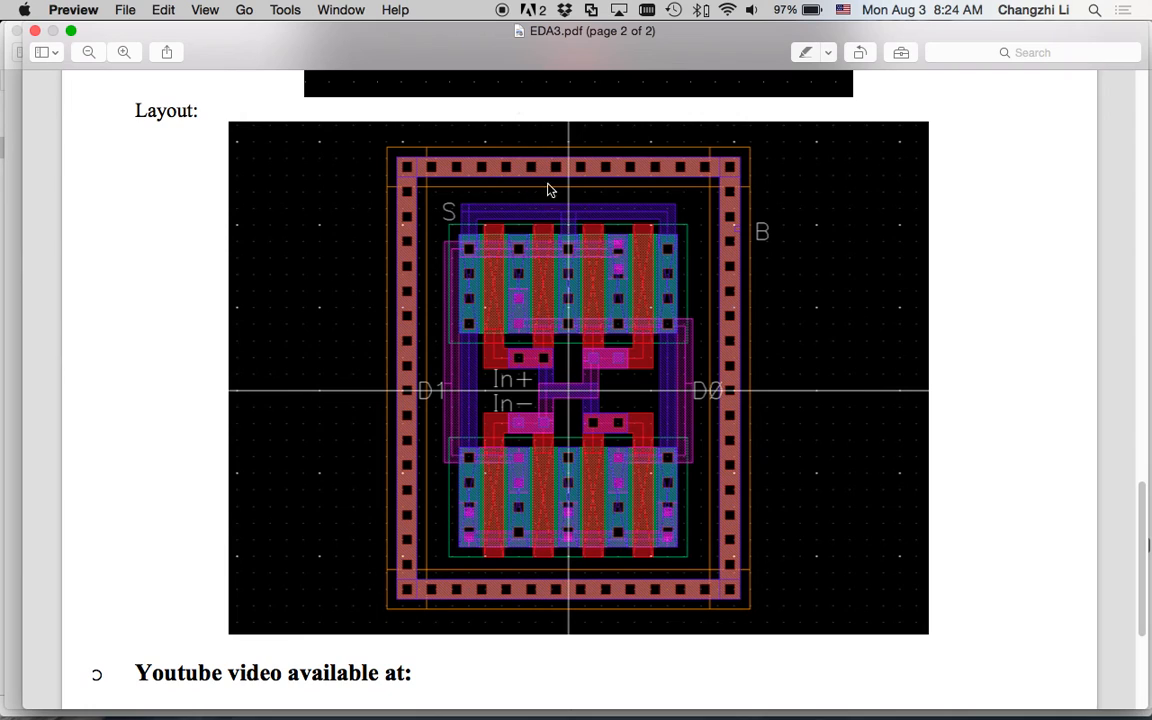
scroll(546, 189, "up", 15)
scroll(565, 262, "down", 5)
scroll(600, 360, "down", 1)
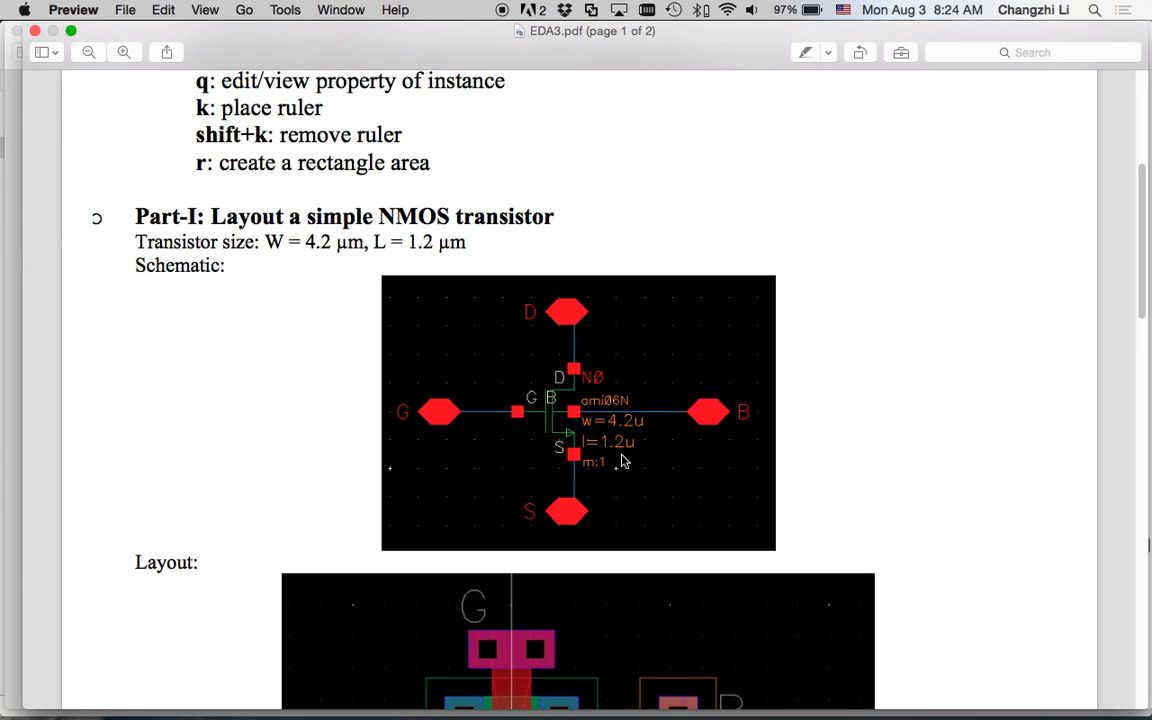
mouse_move(779, 710)
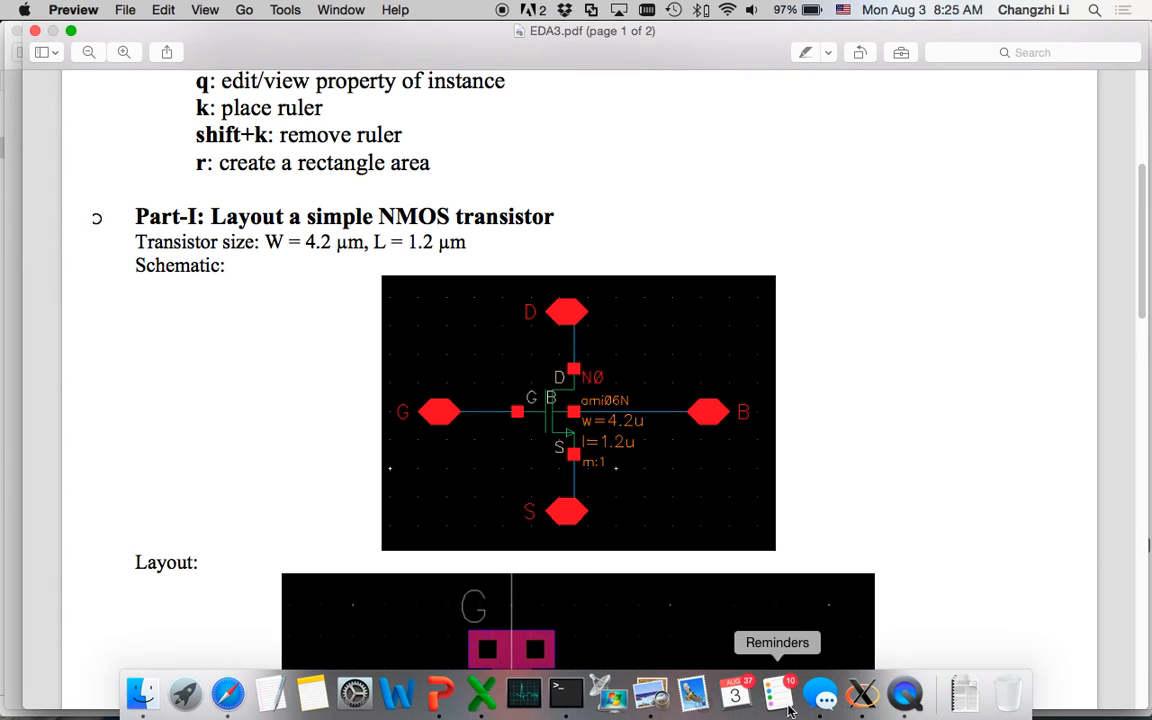
Step: Switch back to Virtuoso and set the nmos4 instance's width to 4.2u and its length to 1.2u
left_click(862, 693)
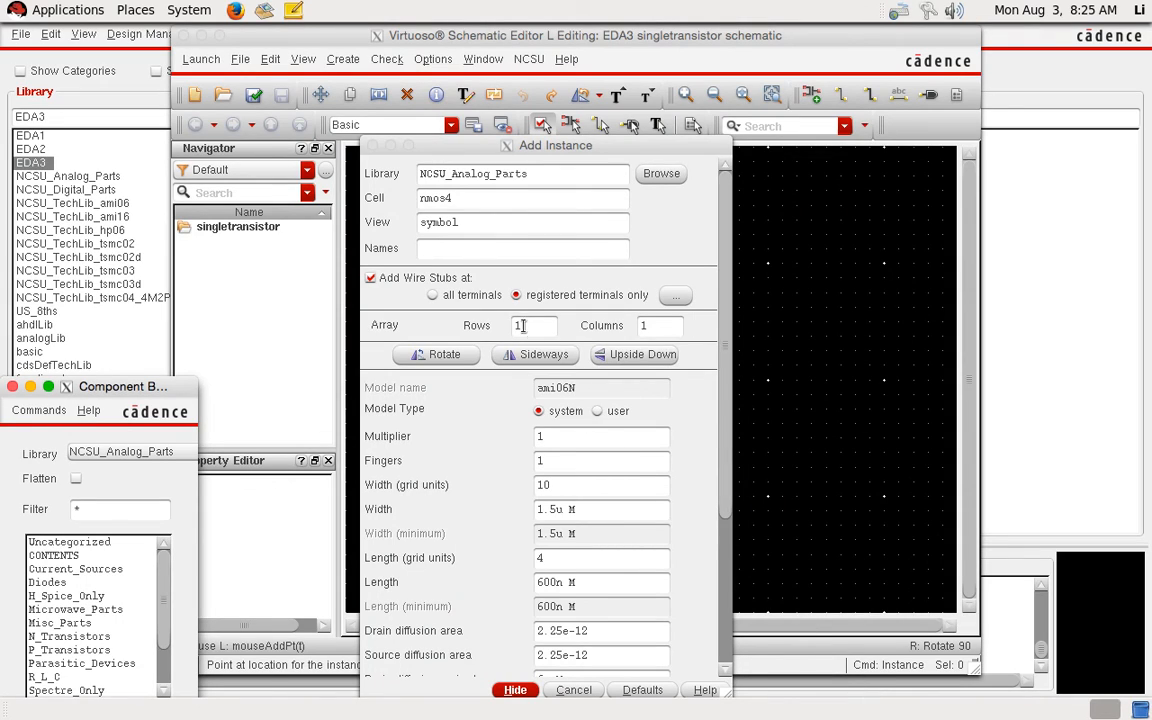
left_click(570, 509)
double_click(589, 509)
type("4.2")
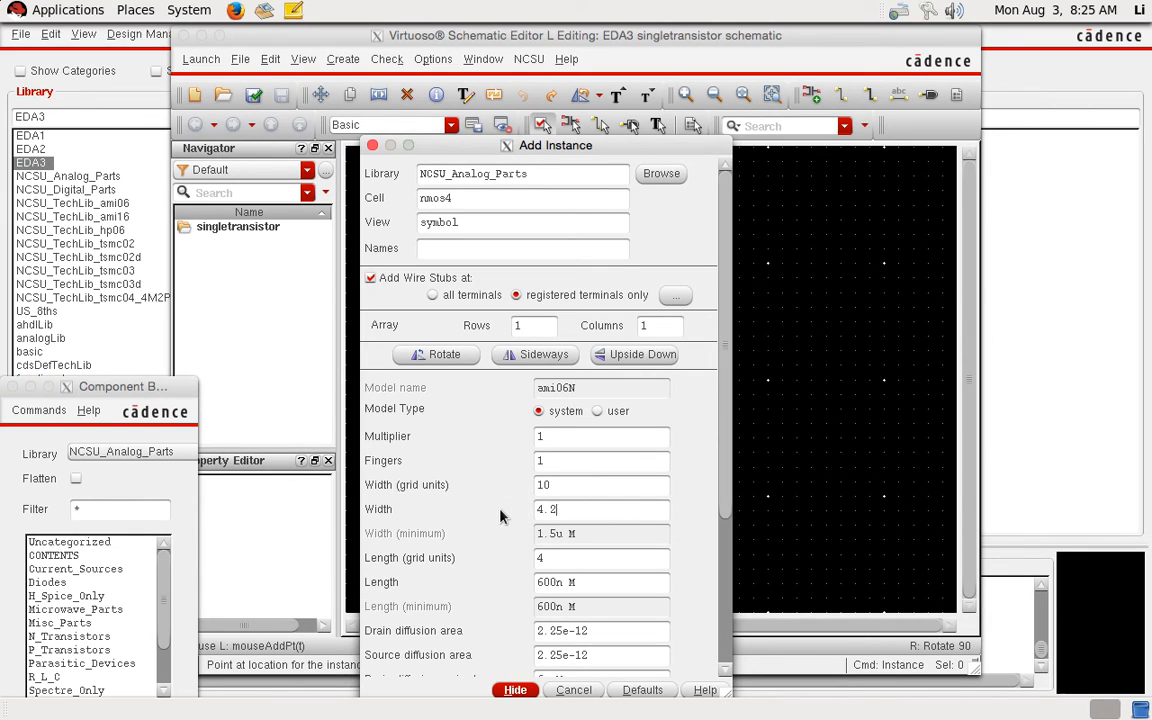
key("Tab")
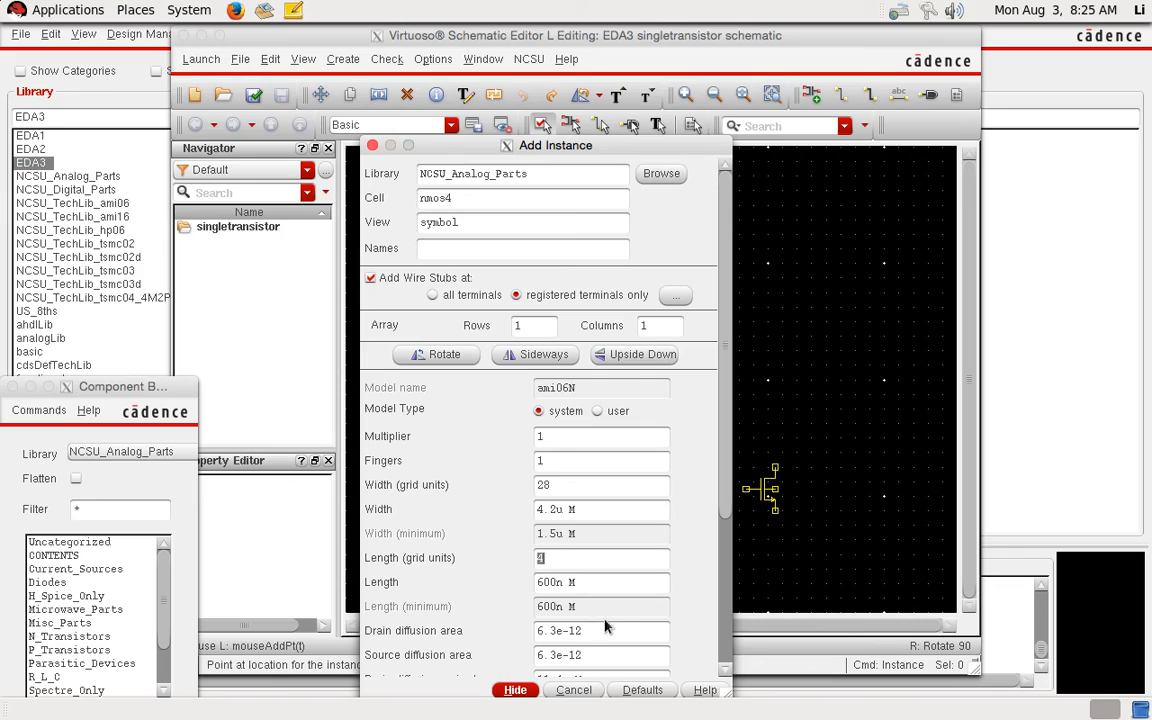
key("Tab")
type("1.2")
key("Tab")
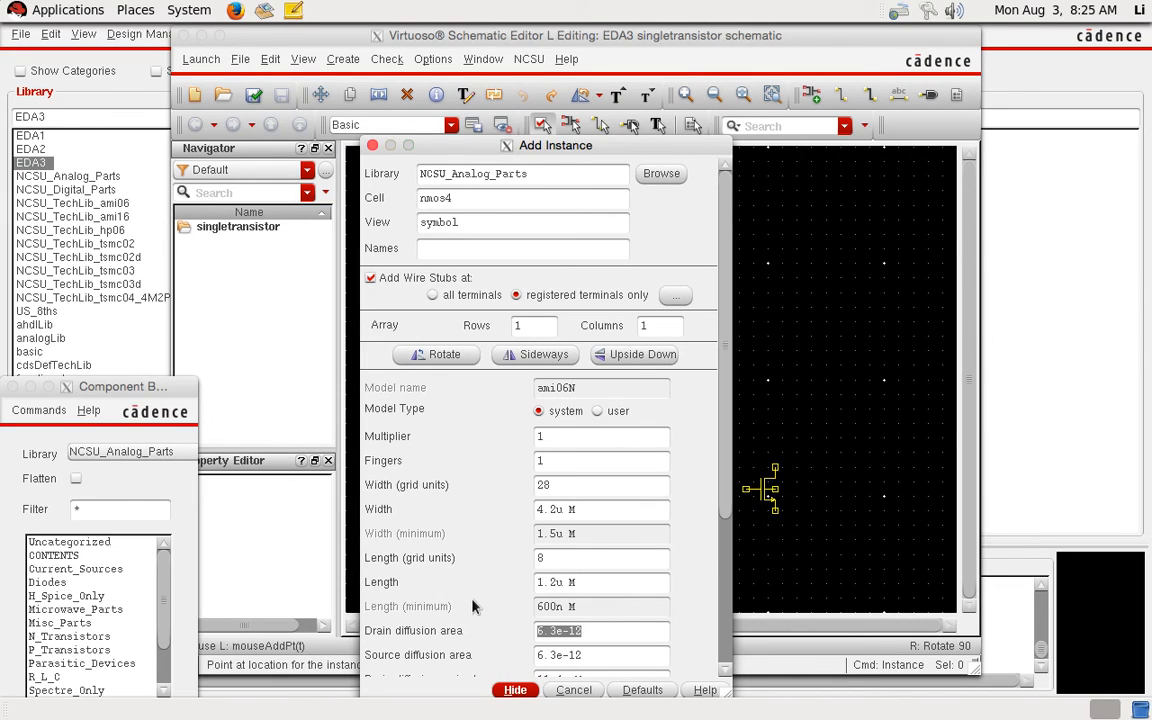
Step: Place one instance of the nmos4 transistor near the middle of the schematic and end instance placement
left_click_drag(486, 147, 482, 37)
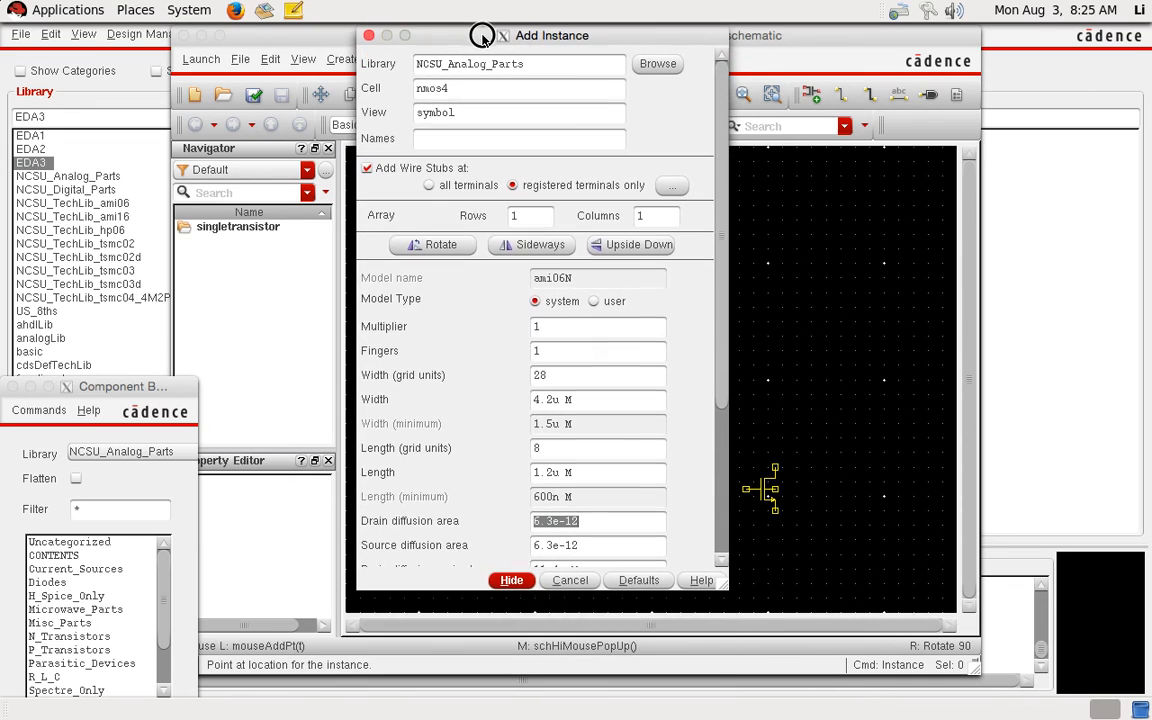
left_click_drag(720, 385, 712, 560)
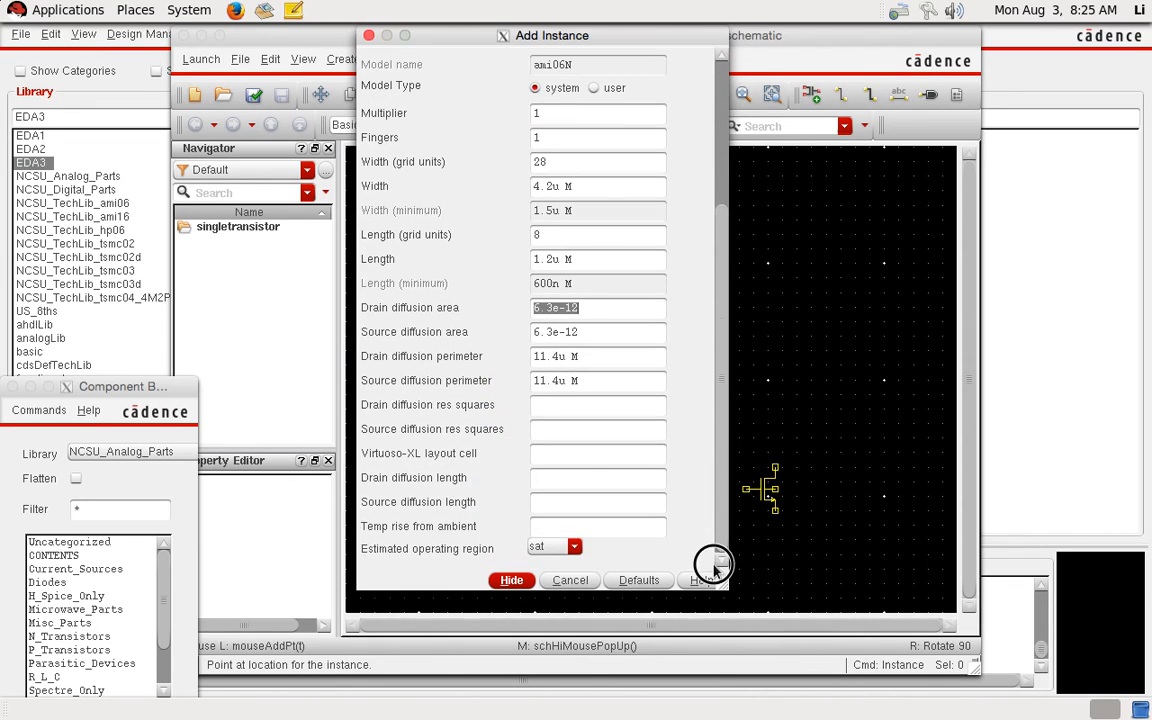
left_click(774, 450)
left_click(630, 453)
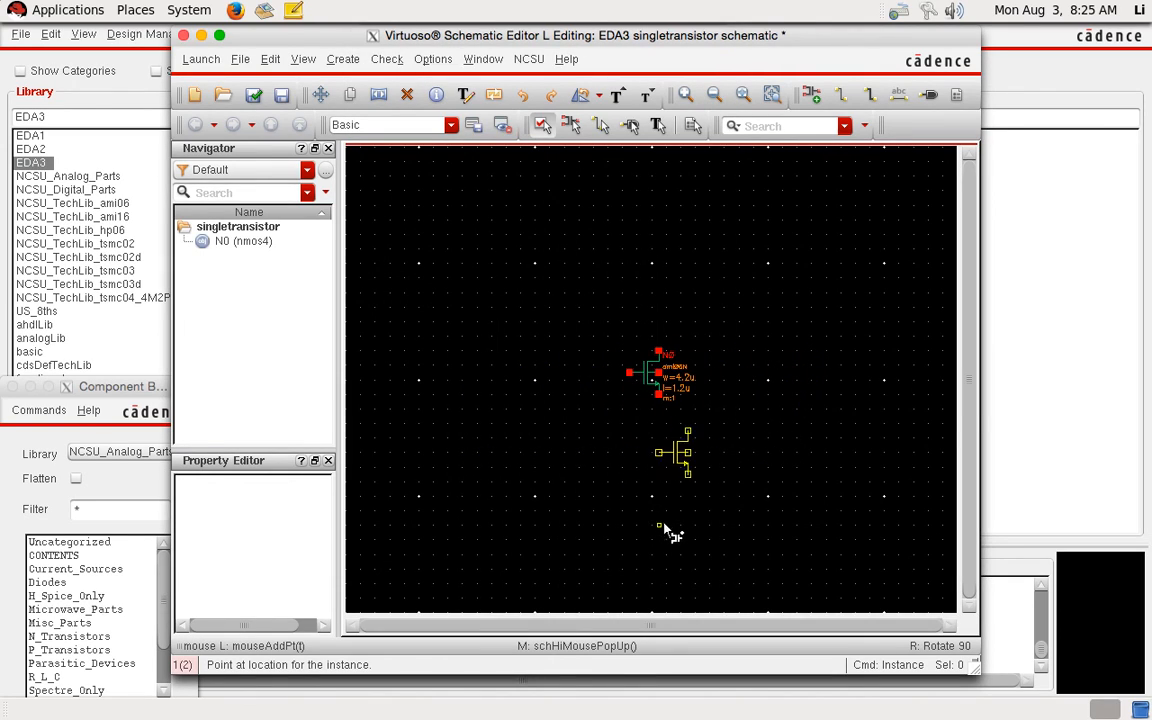
key("Escape")
key("f")
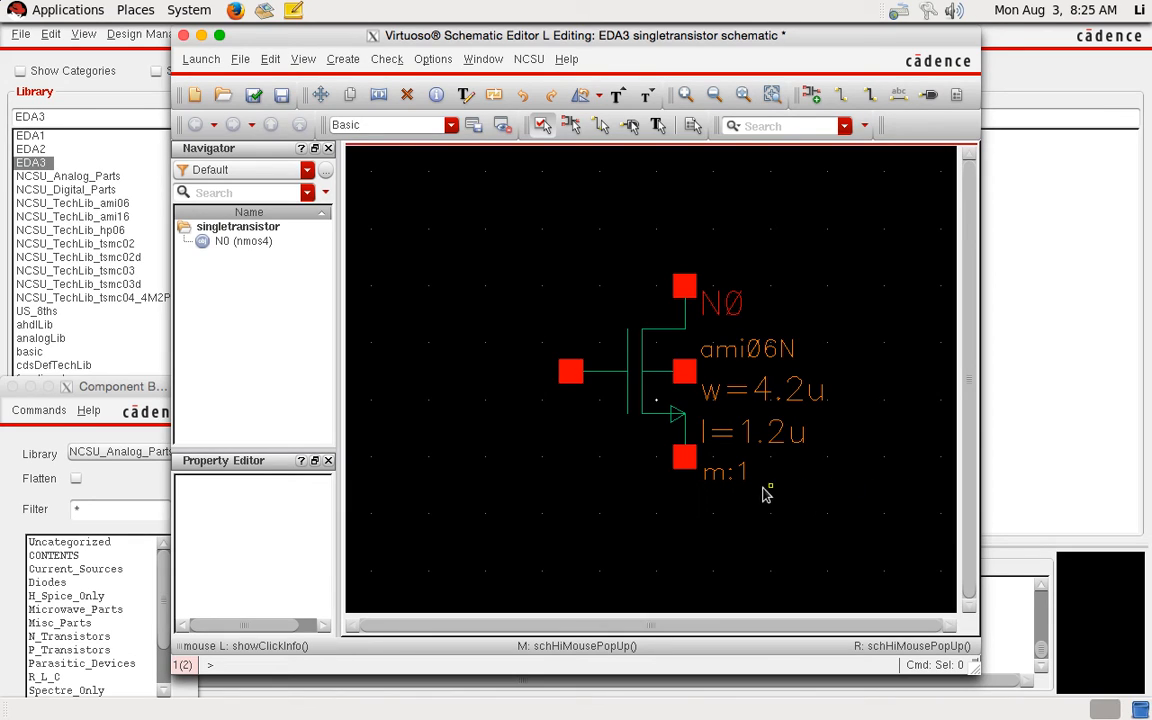
Step: Draw straight wires outward from the transistor's source, gate, drain and bulk terminals
key("w")
left_click(686, 458)
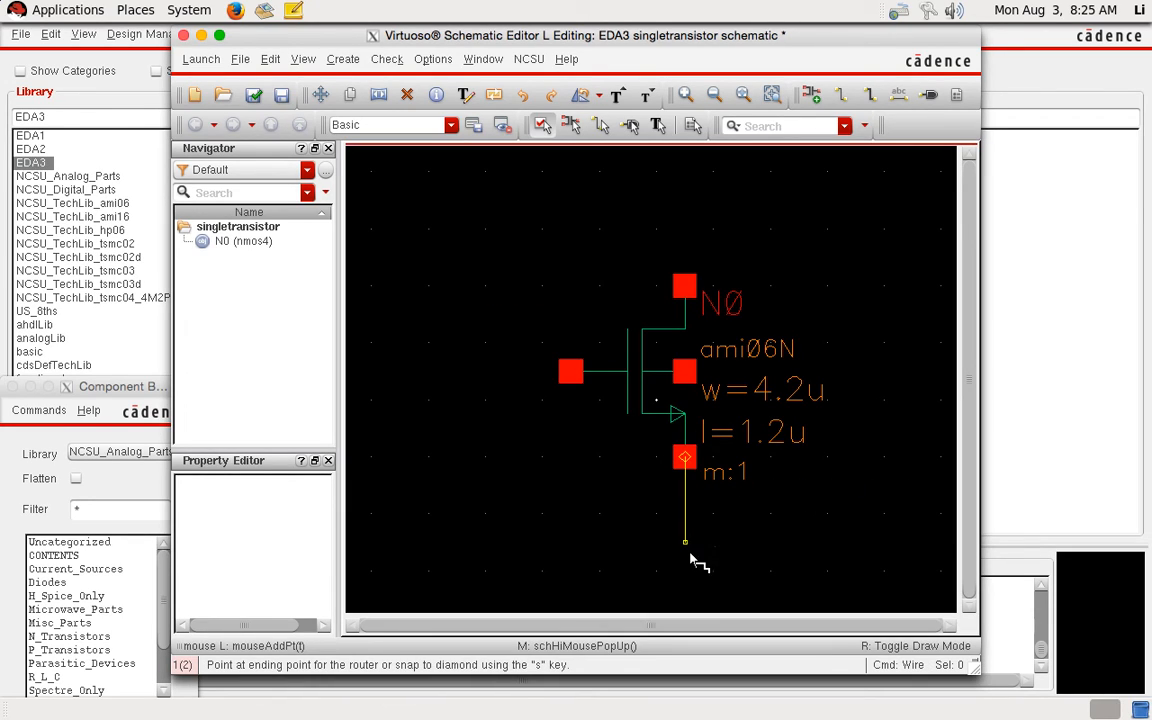
double_click(690, 576)
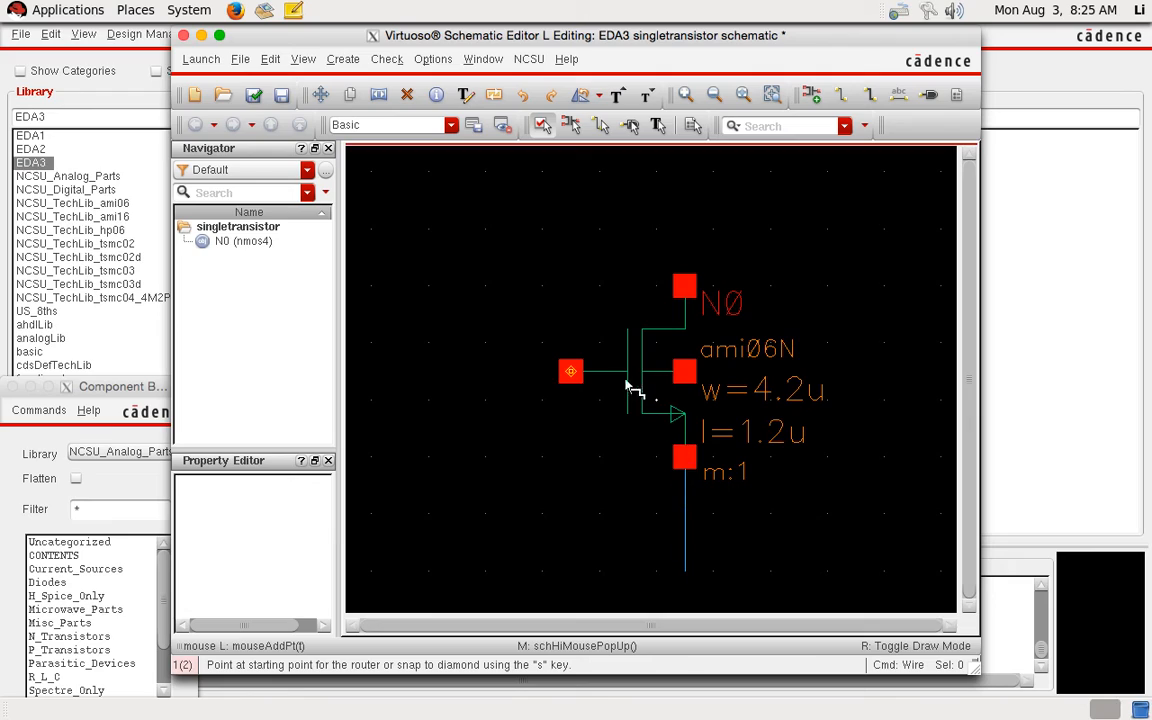
left_click(570, 372)
double_click(430, 370)
left_click(686, 288)
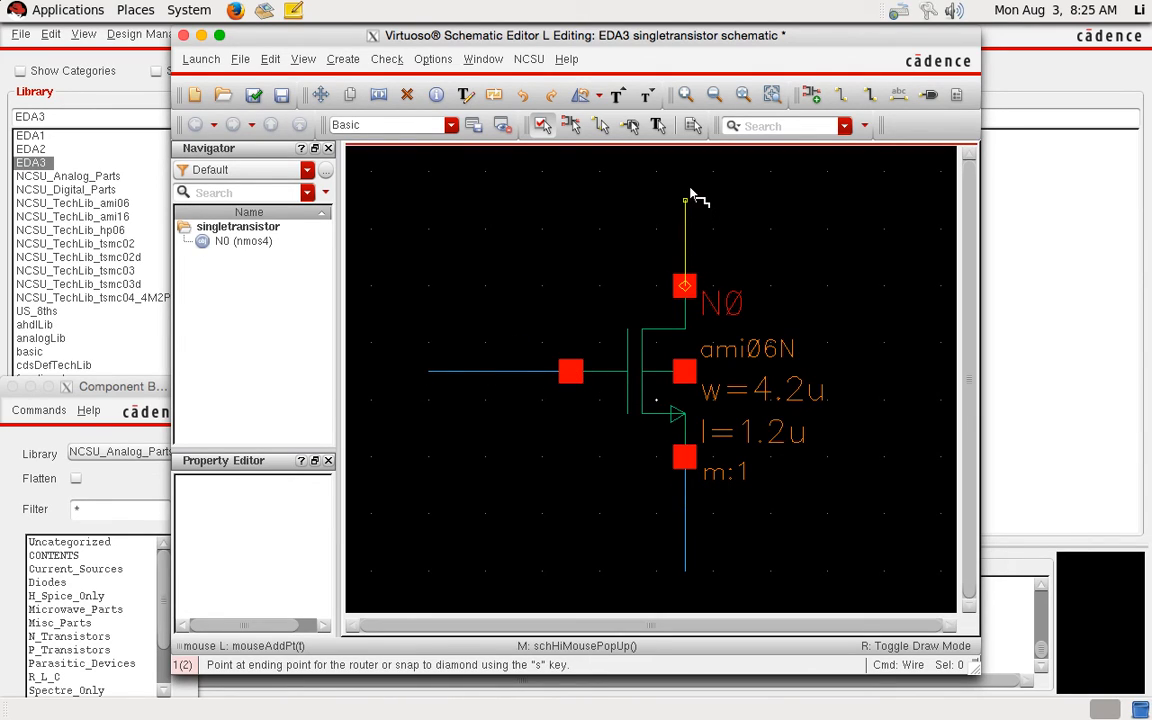
double_click(686, 172)
left_click(700, 370)
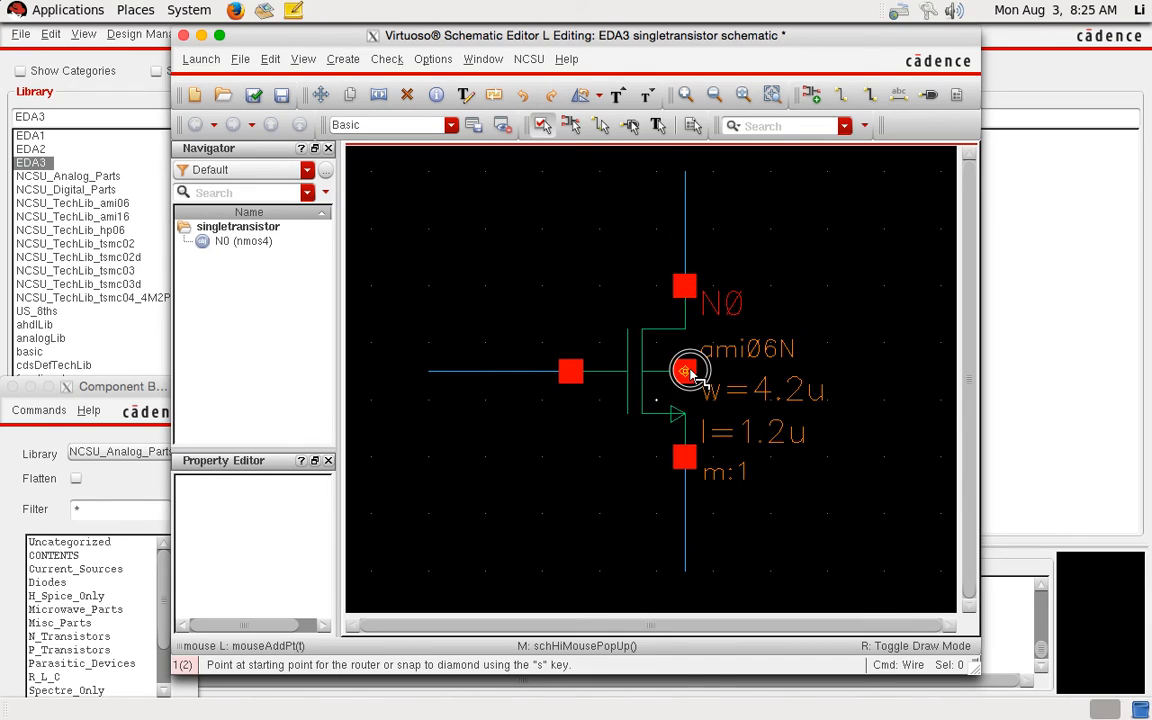
double_click(855, 376)
key("Escape")
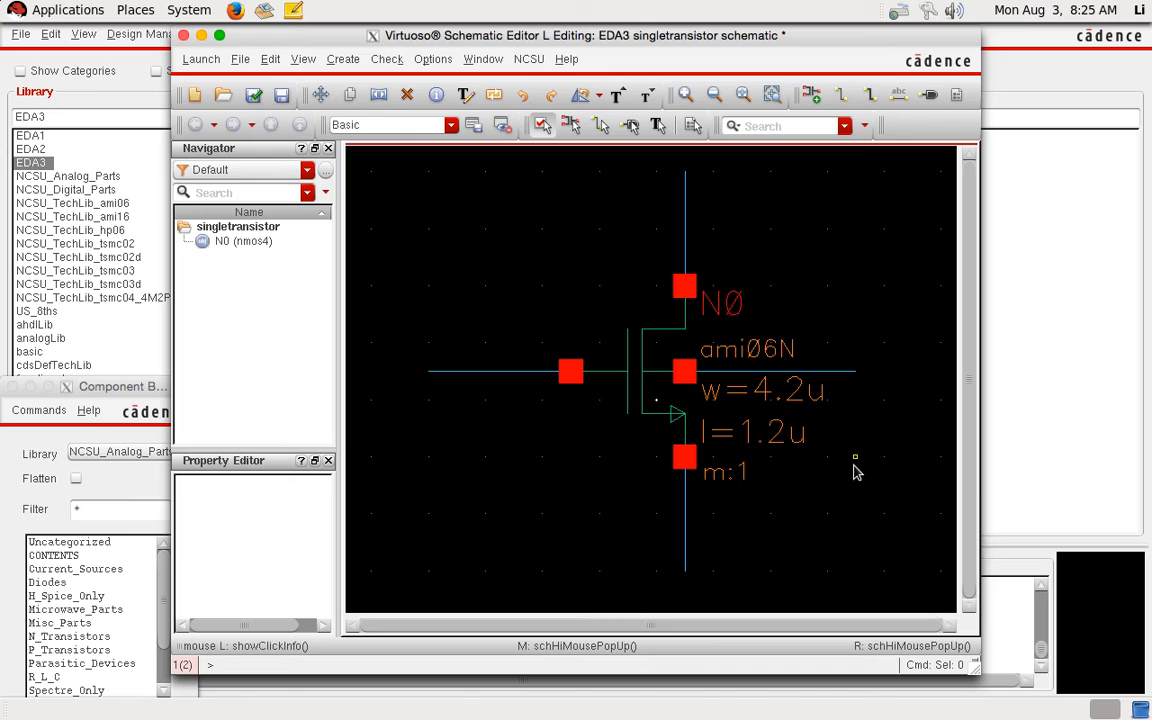
Step: Start adding pins named S, G, D and B with the direction inputOutput
key("p")
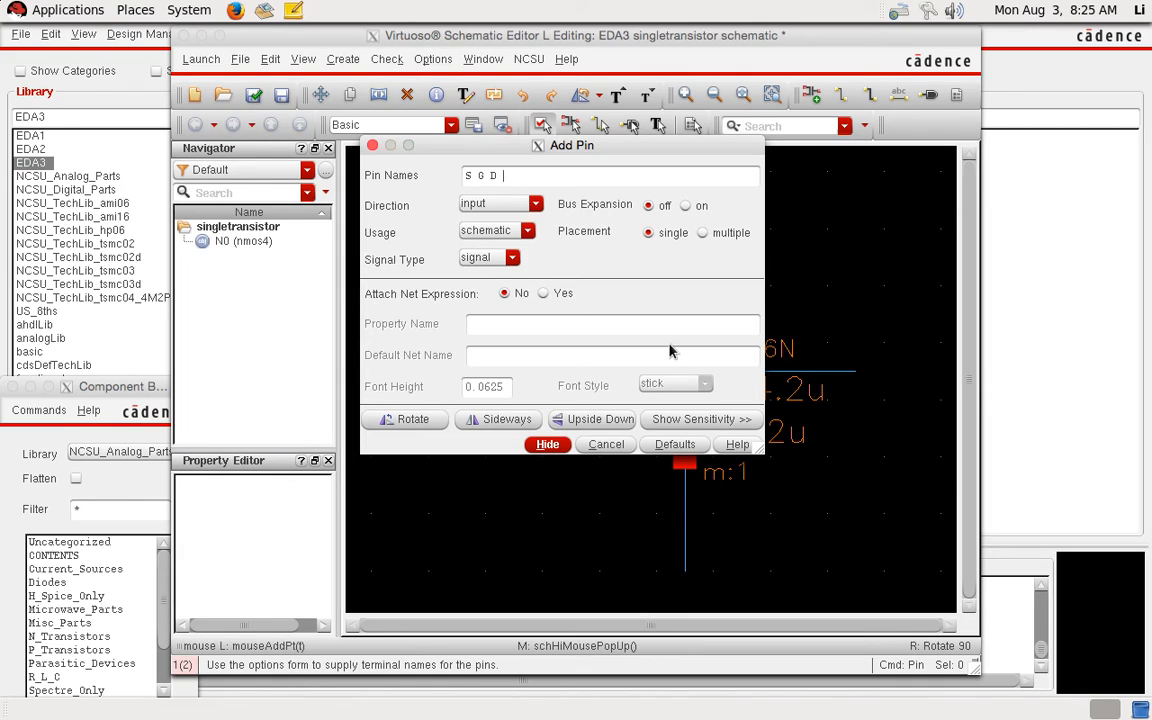
left_click(535, 205)
left_click(492, 244)
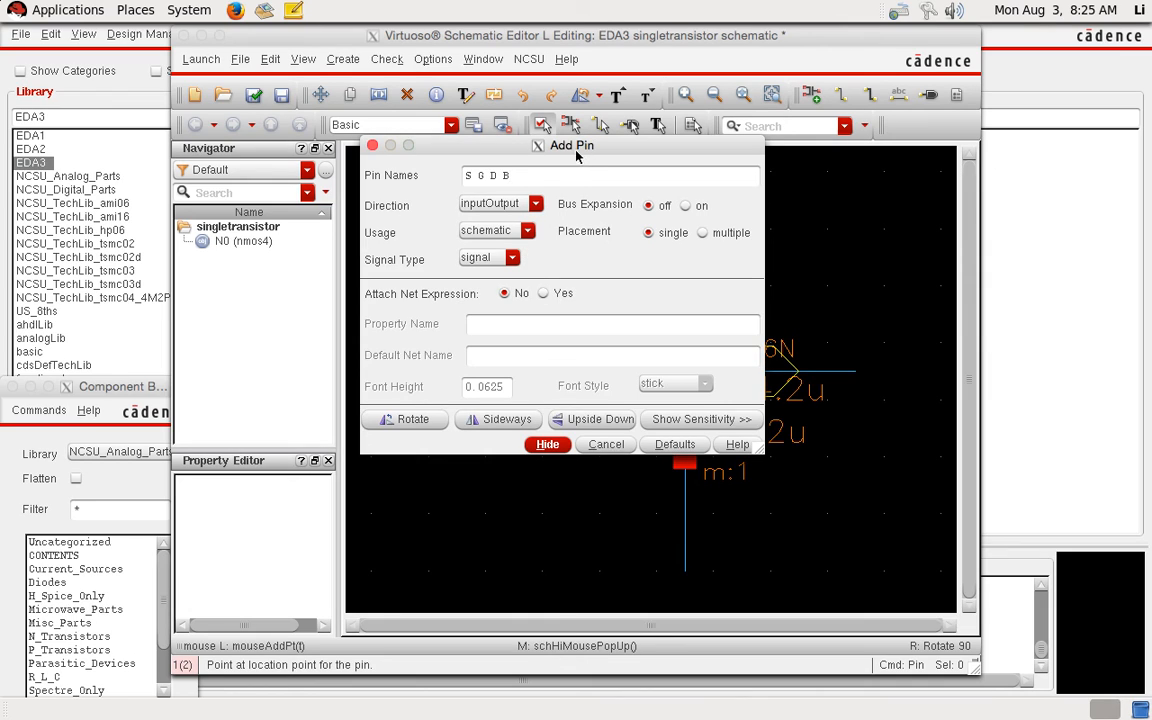
left_click_drag(600, 148, 210, 153)
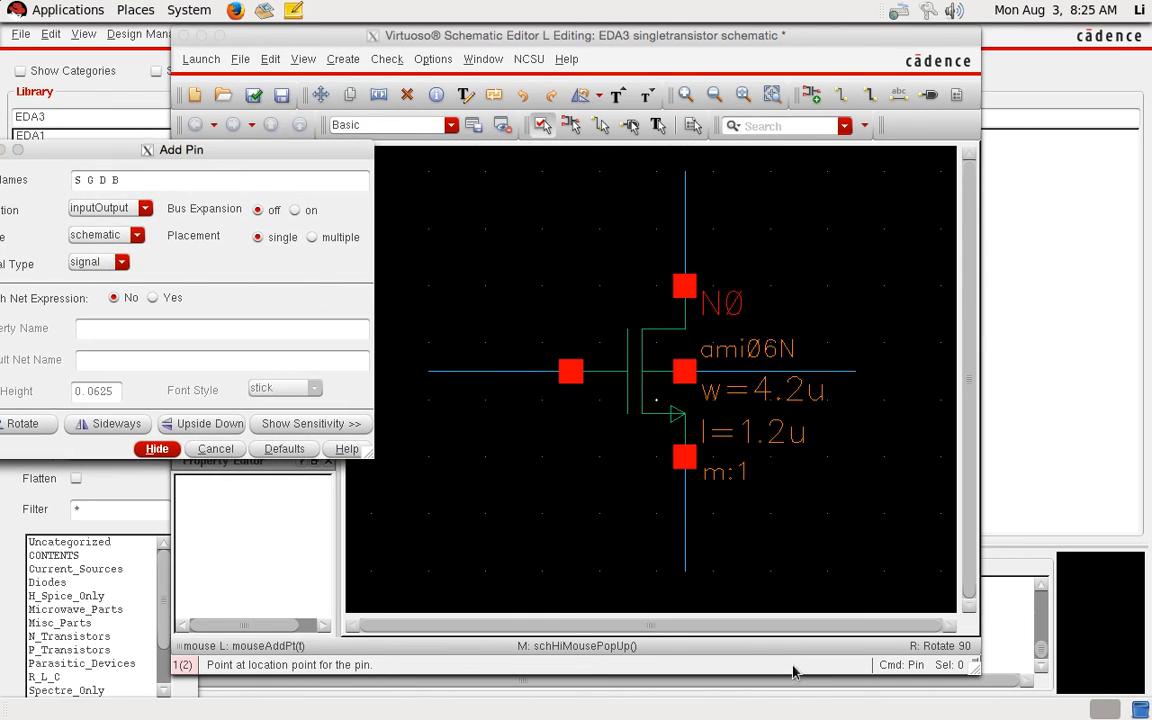
Step: Place the S, G and D pins on the free ends of the source, gate and drain wires
left_click(688, 576)
left_click(689, 576)
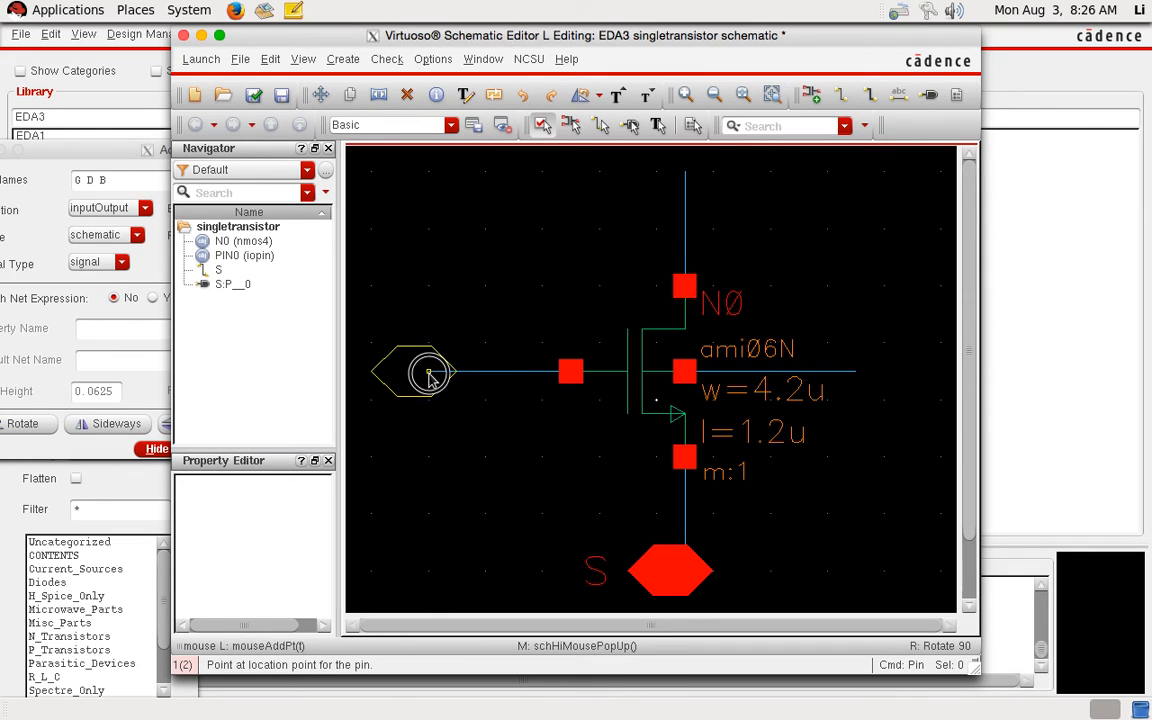
left_click(430, 373)
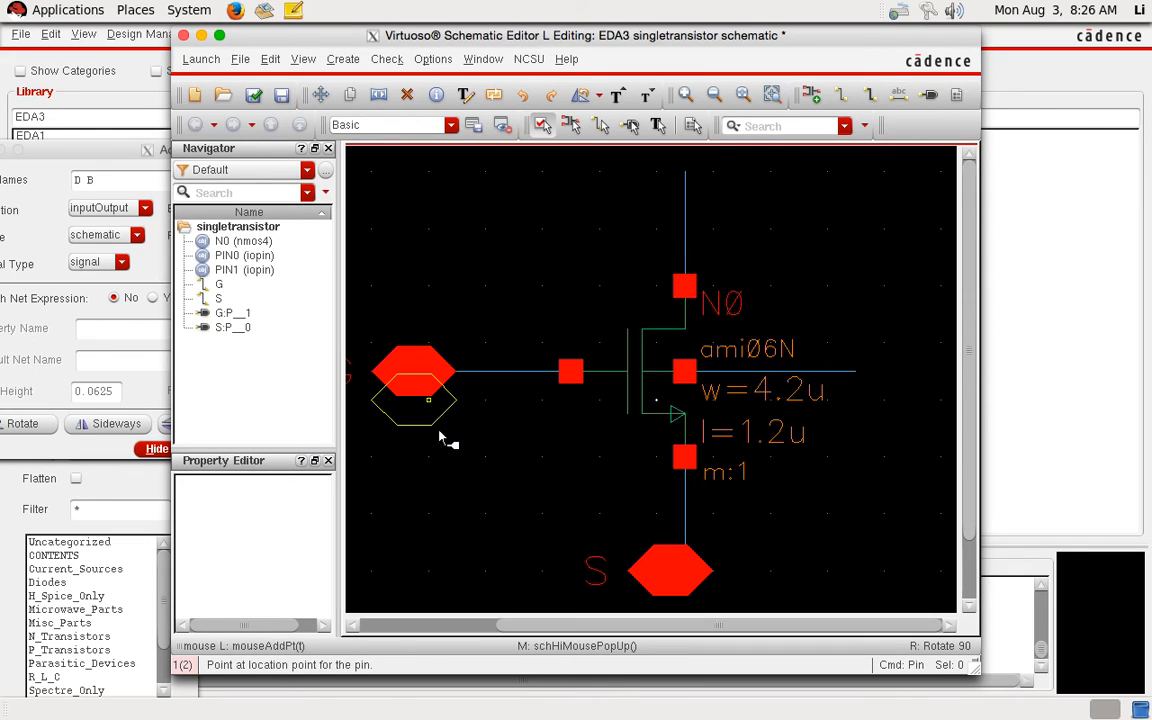
left_click(685, 172)
Step: Flip the remaining B pin sideways and place it on the free end of the bulk wire
key("p")
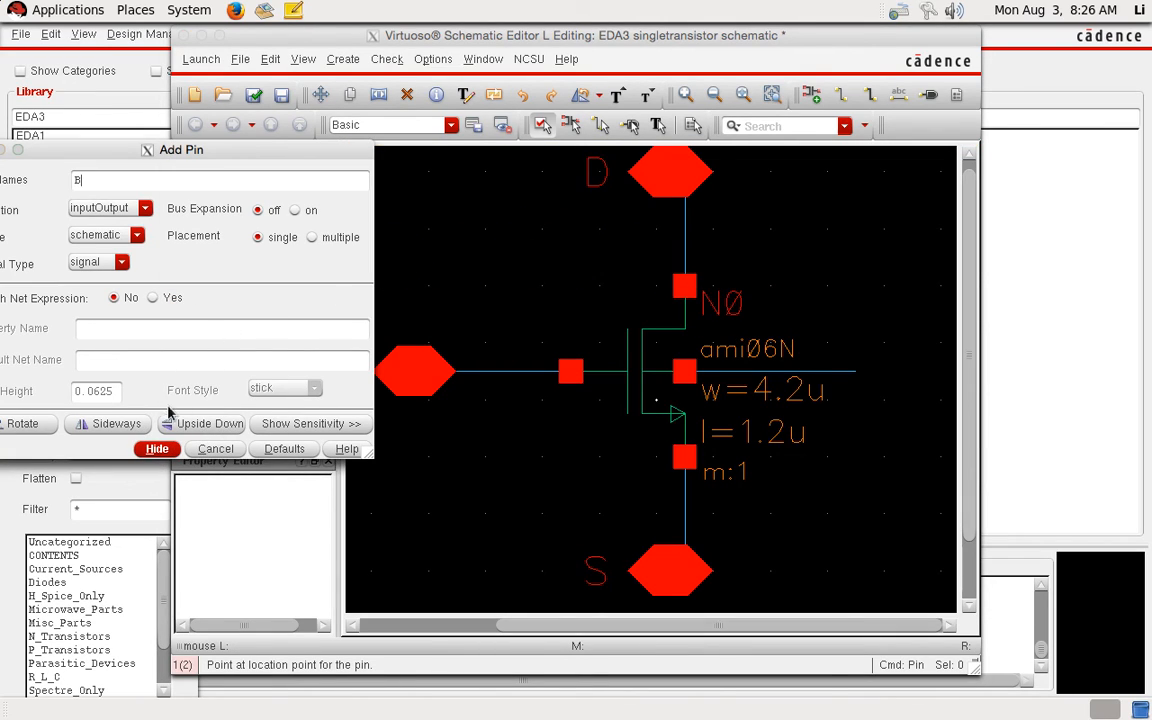
left_click_drag(220, 150, 249, 132)
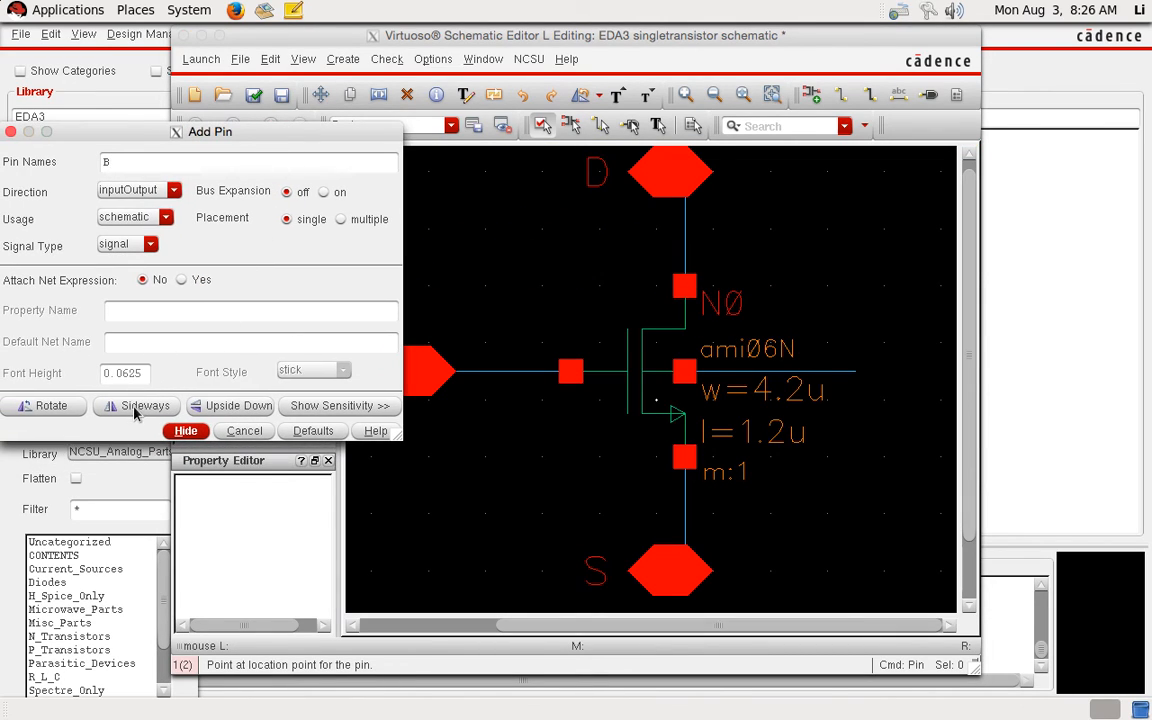
left_click(865, 375)
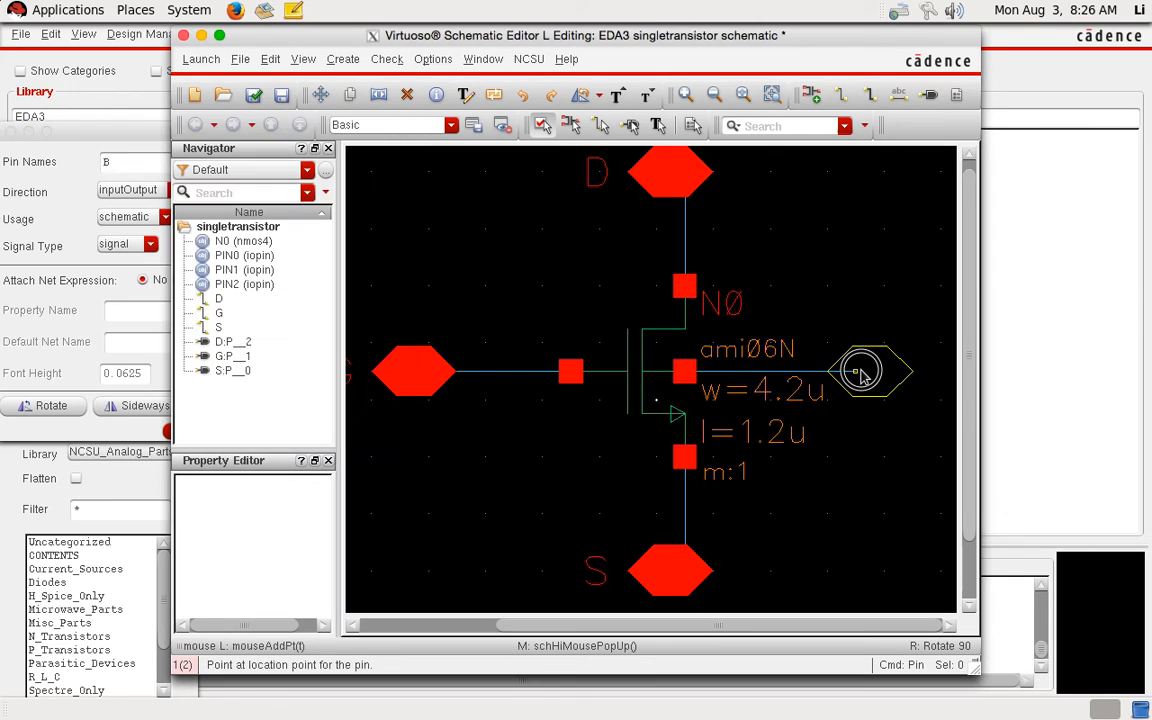
left_click(869, 377)
key("f")
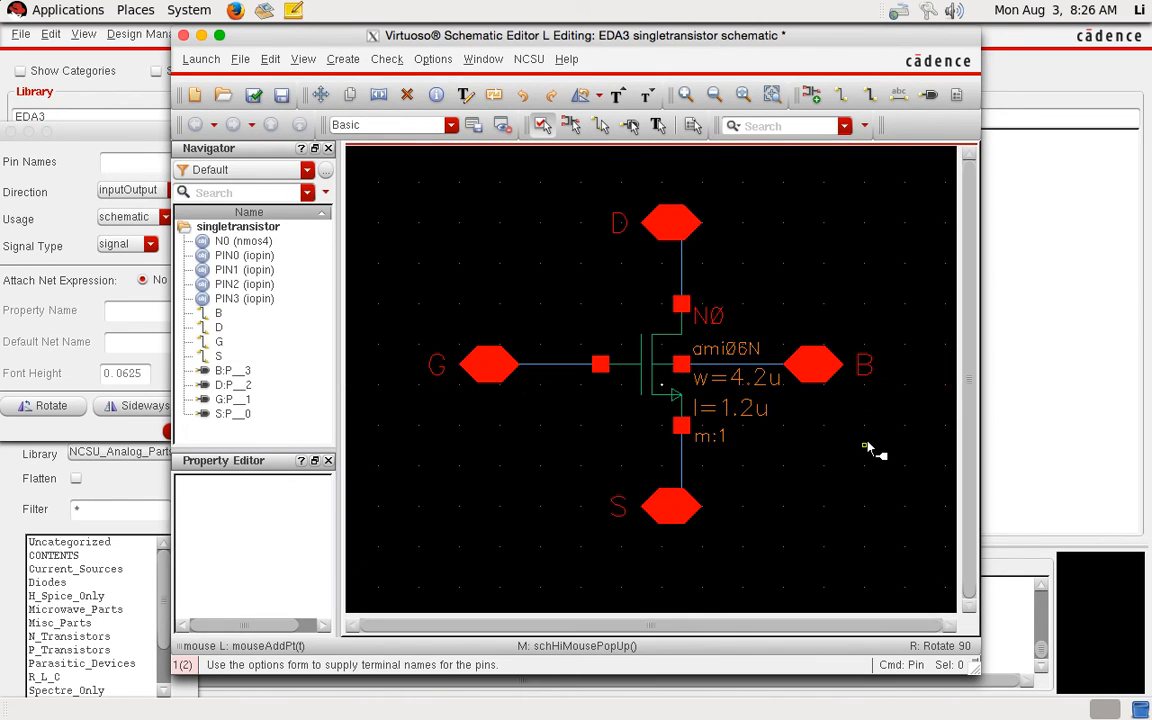
key("Escape")
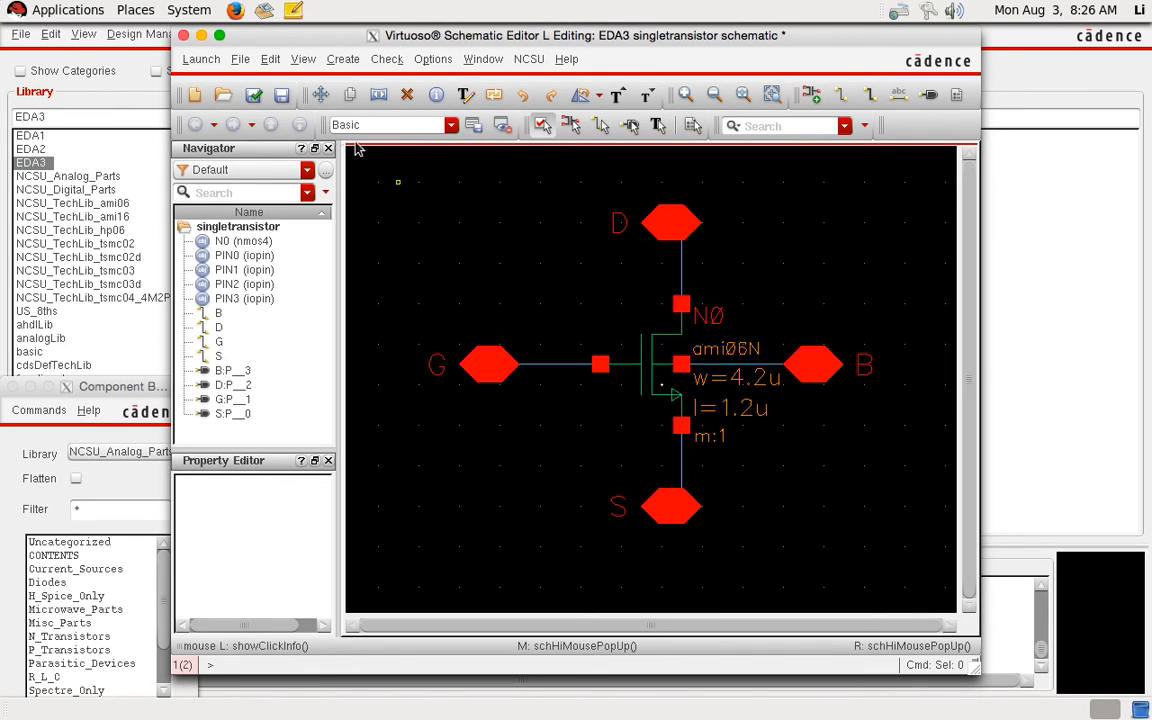
Step: Check and save the singletransistor schematic and close its editor window
left_click(254, 96)
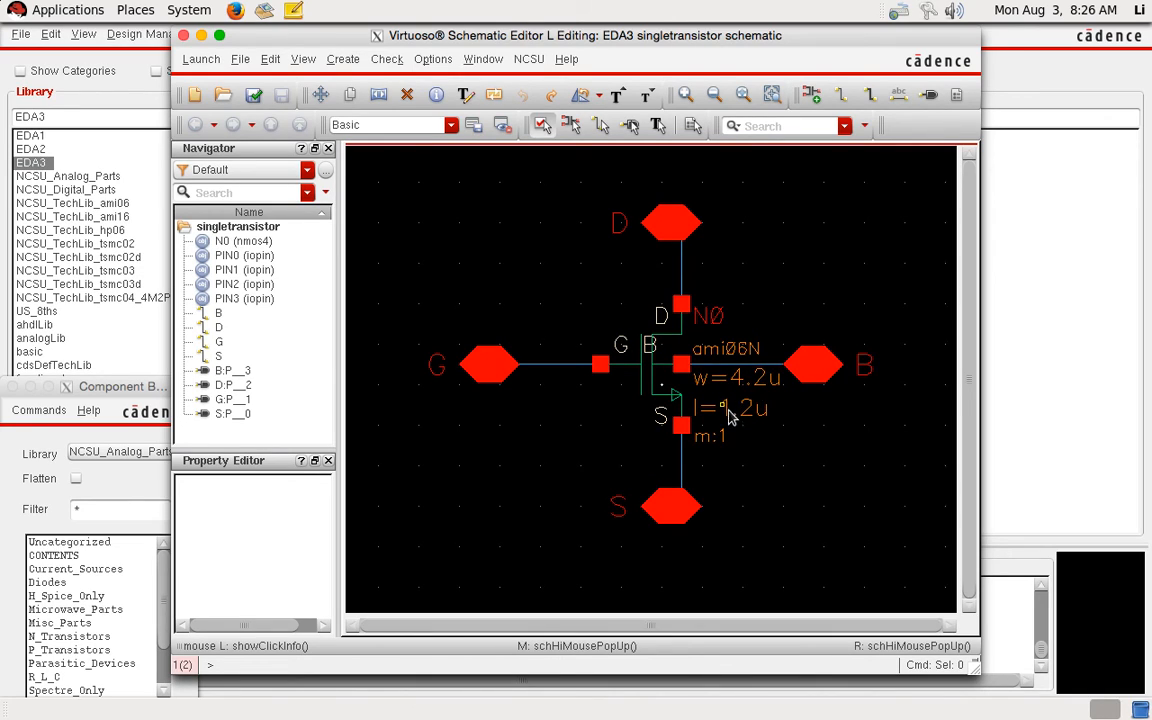
left_click(184, 37)
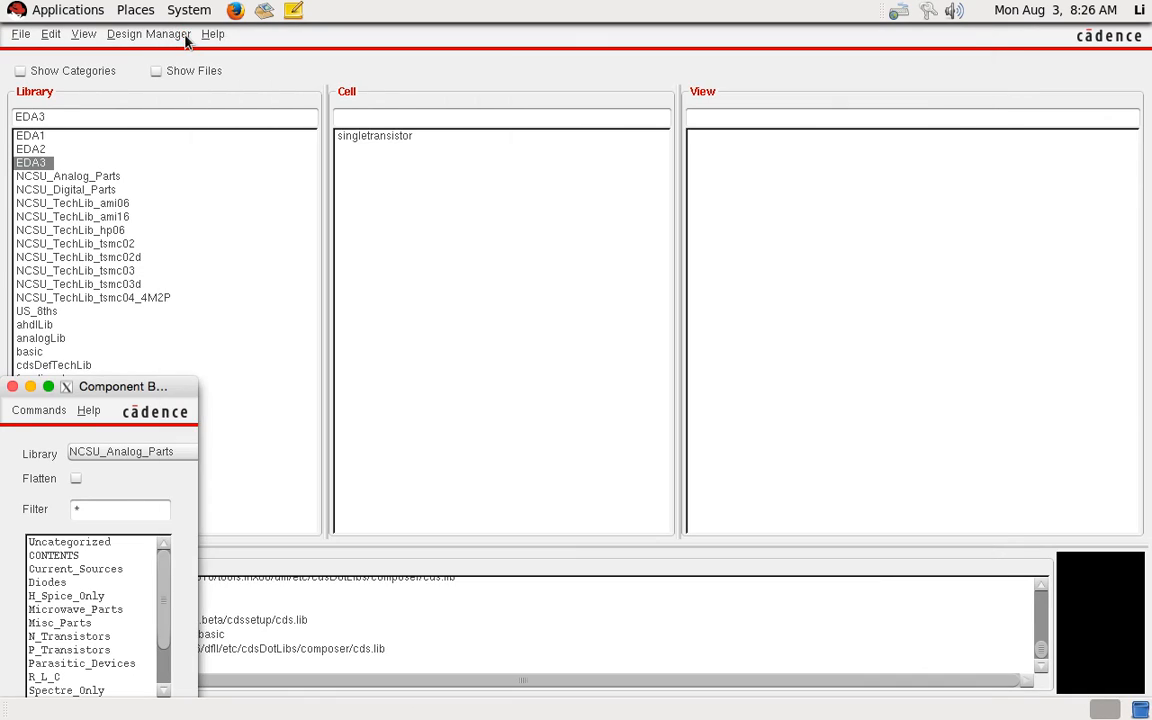
Step: Create a layout view of the singletransistor cell opened with Layout L, accept the Virtuoso_Layout_Suite_XL license and enlarge the layout window
left_click(393, 135)
left_click(398, 135)
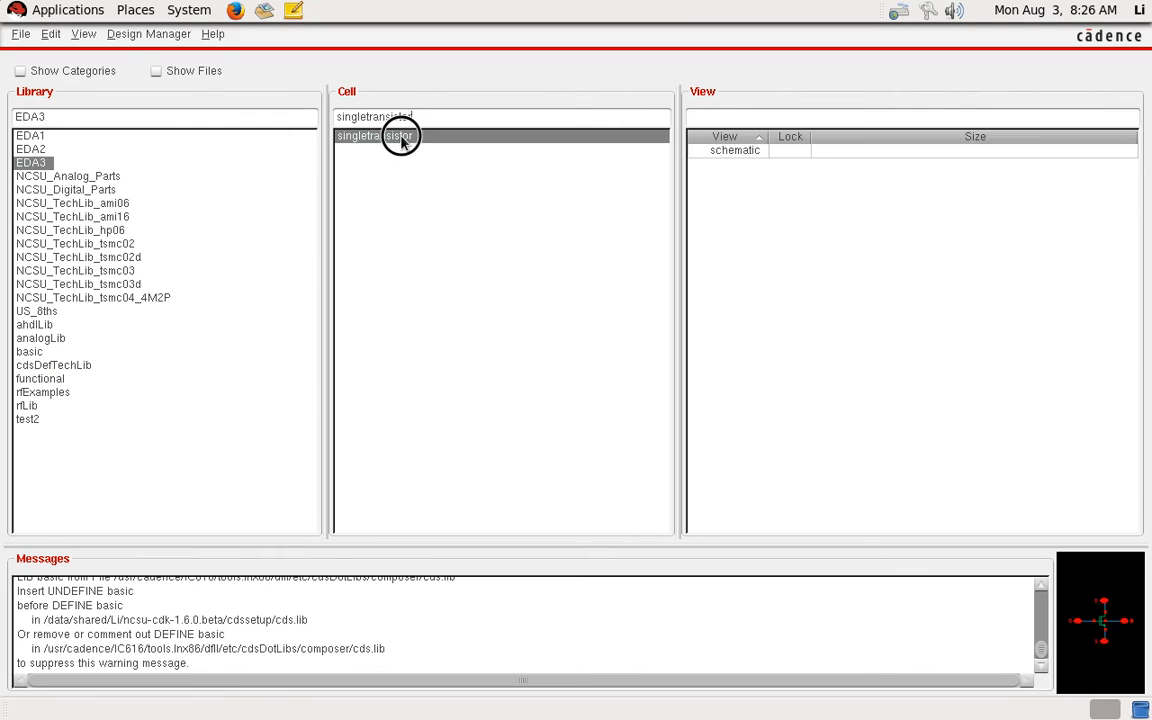
left_click(20, 33)
mouse_move(60, 53)
left_click(235, 68)
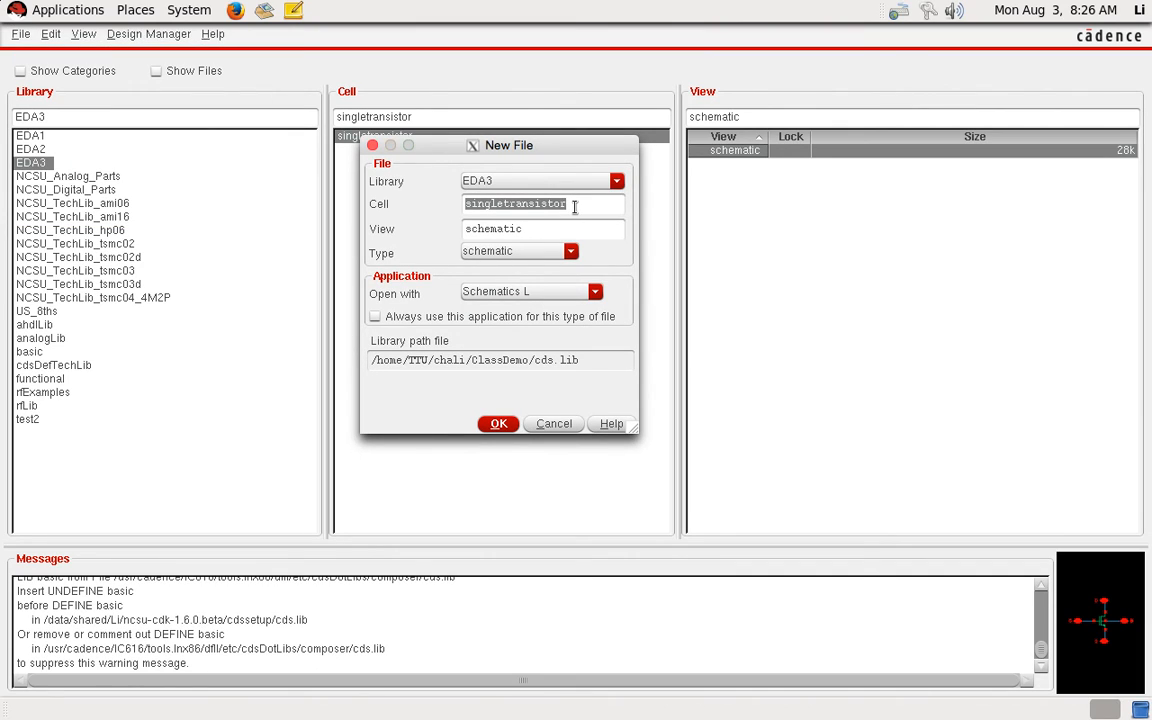
left_click(535, 256)
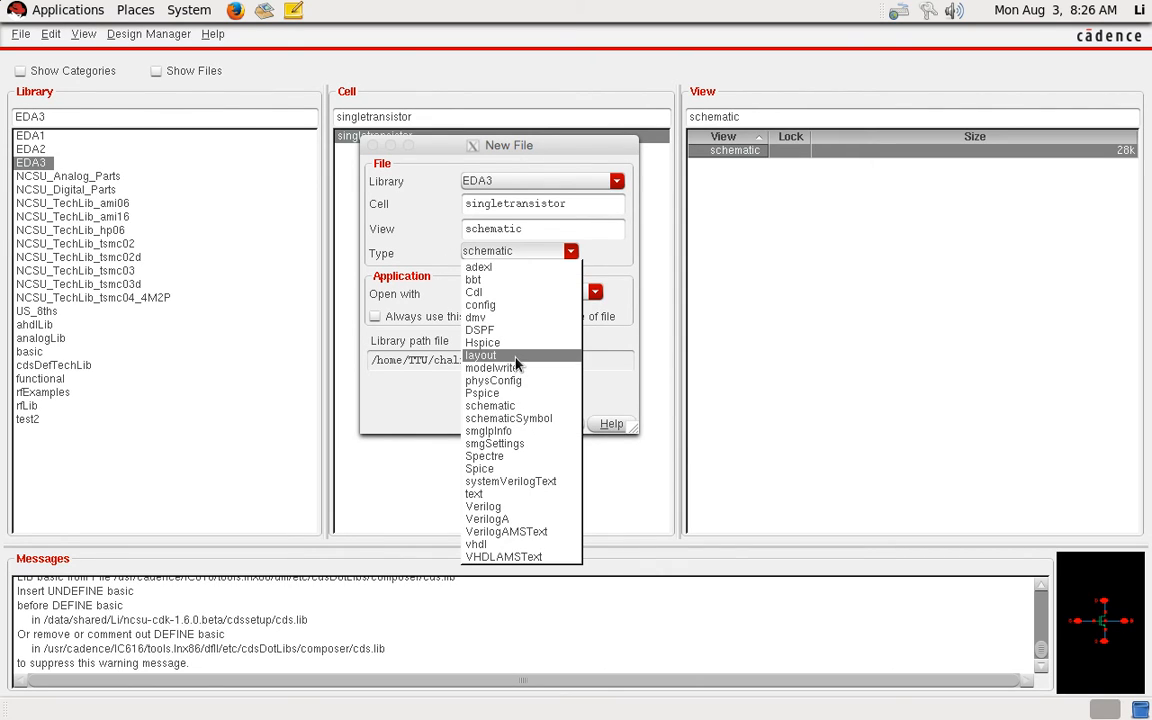
left_click(482, 355)
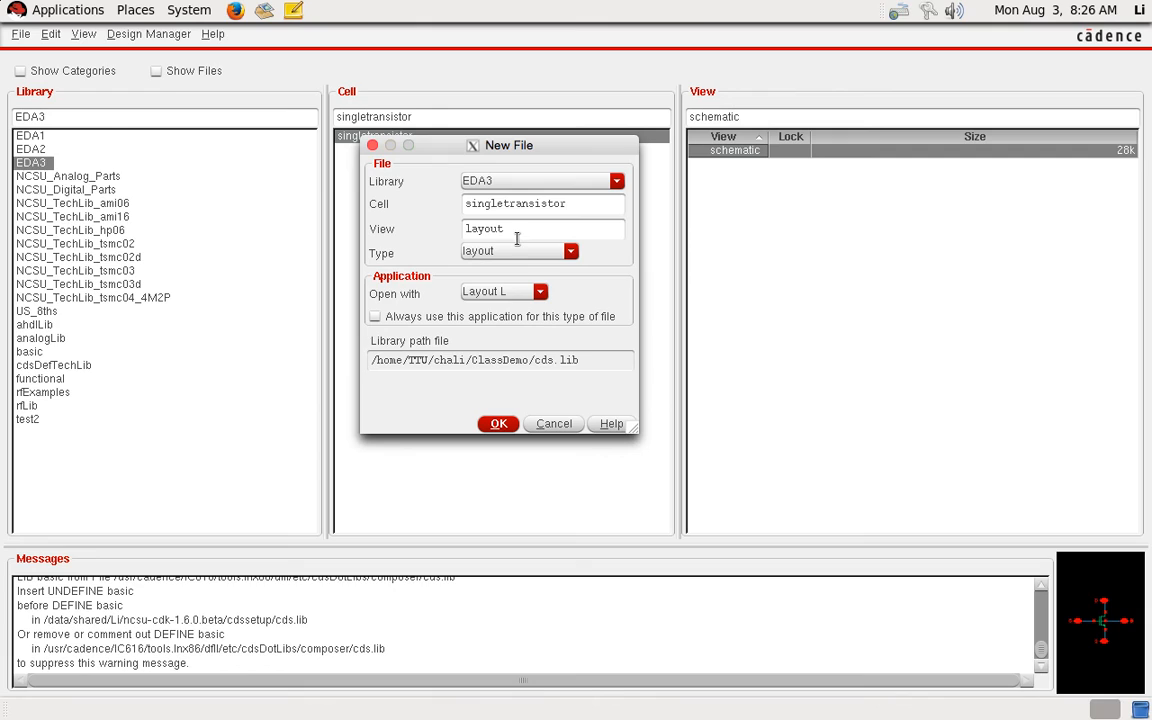
left_click(496, 423)
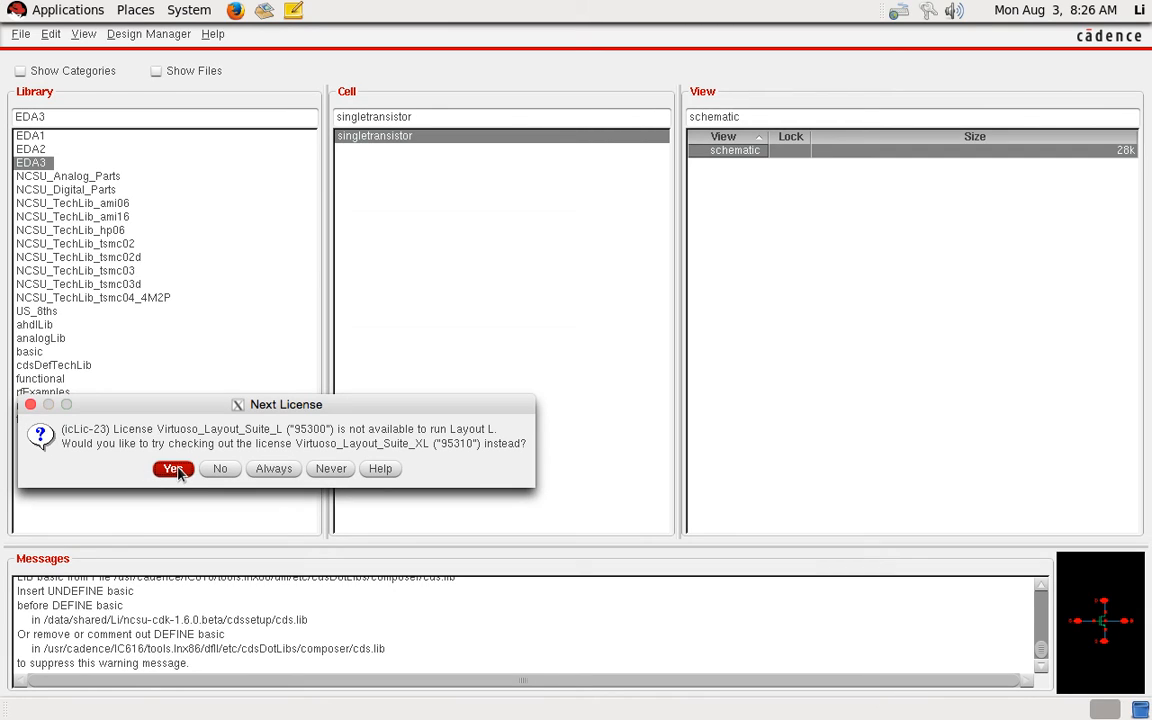
left_click(174, 469)
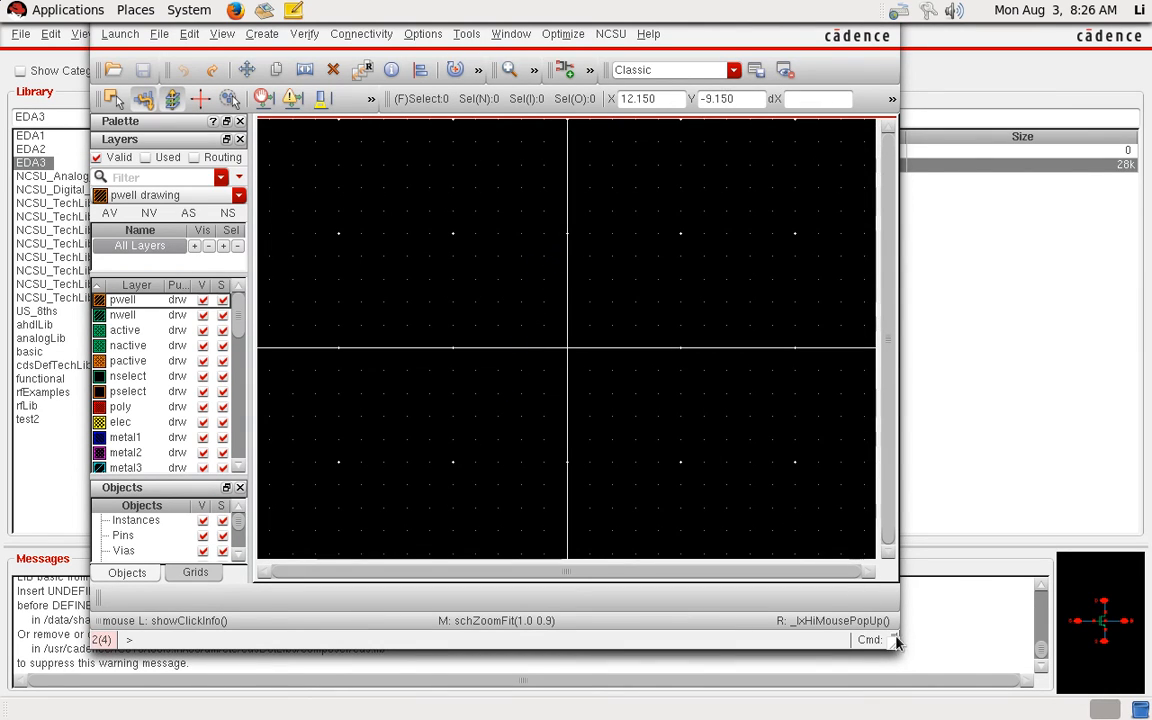
left_click_drag(910, 652, 1075, 690)
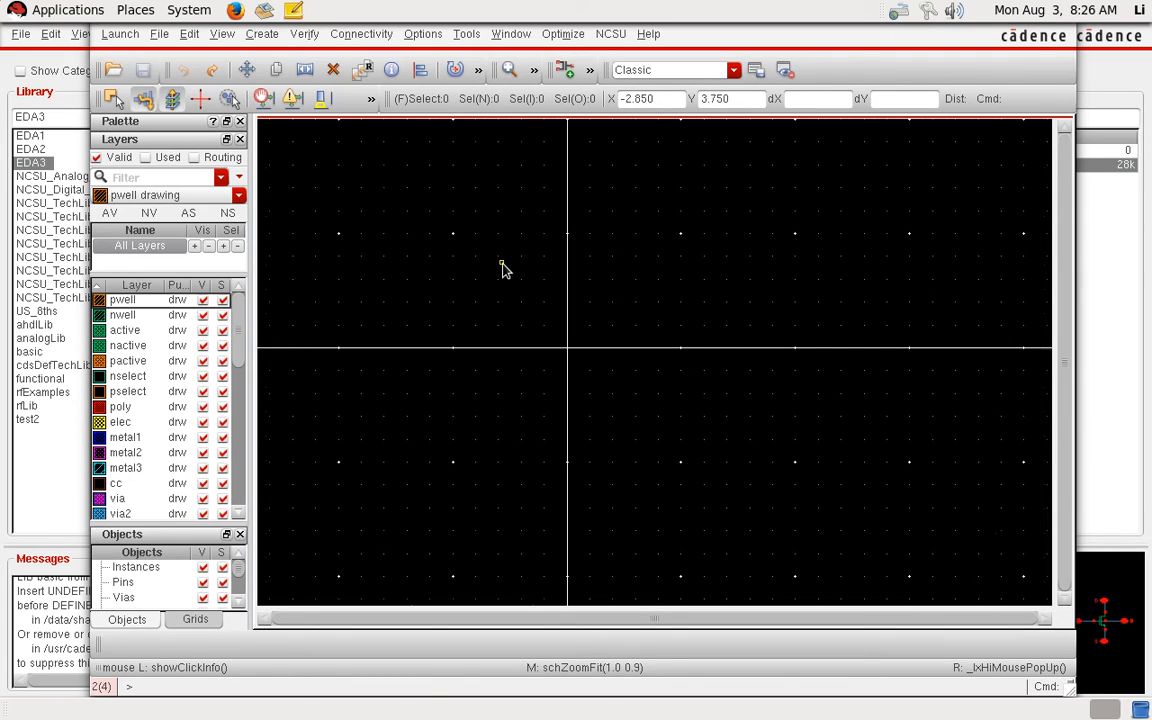
key("f")
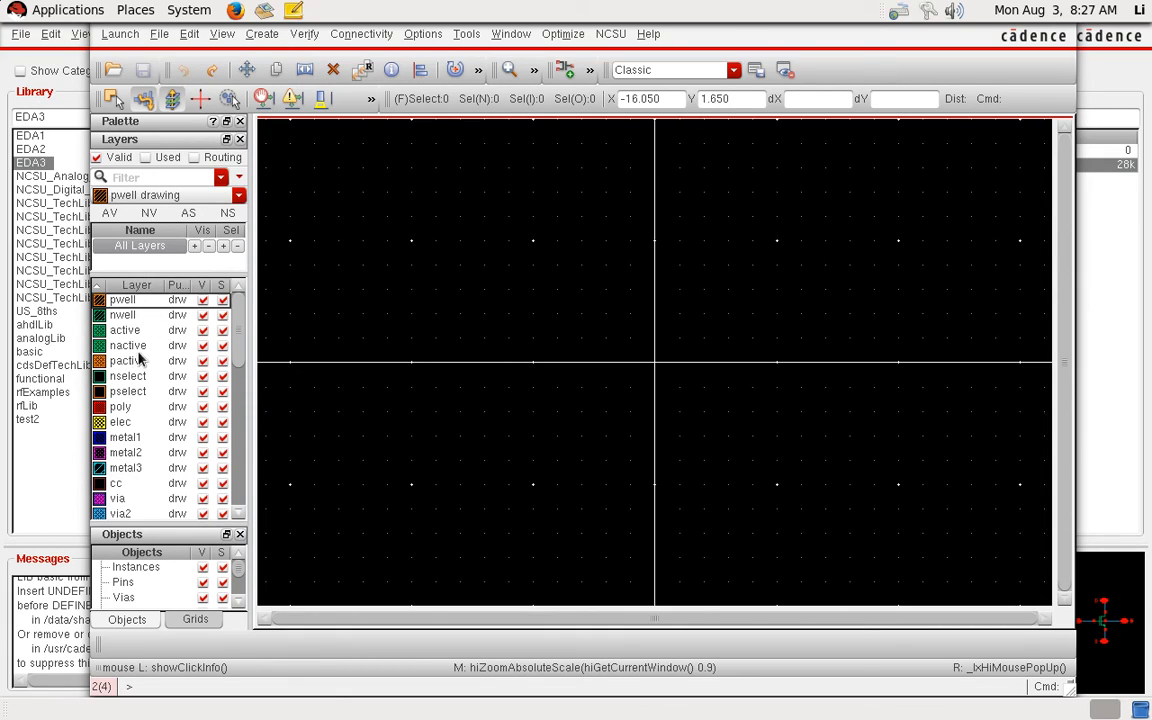
Step: Examine the drawing layers on offer for the layout, from the wells, active and select layers to poly and the metals
left_click(128, 332)
left_click(127, 346)
left_click(127, 361)
left_click(124, 378)
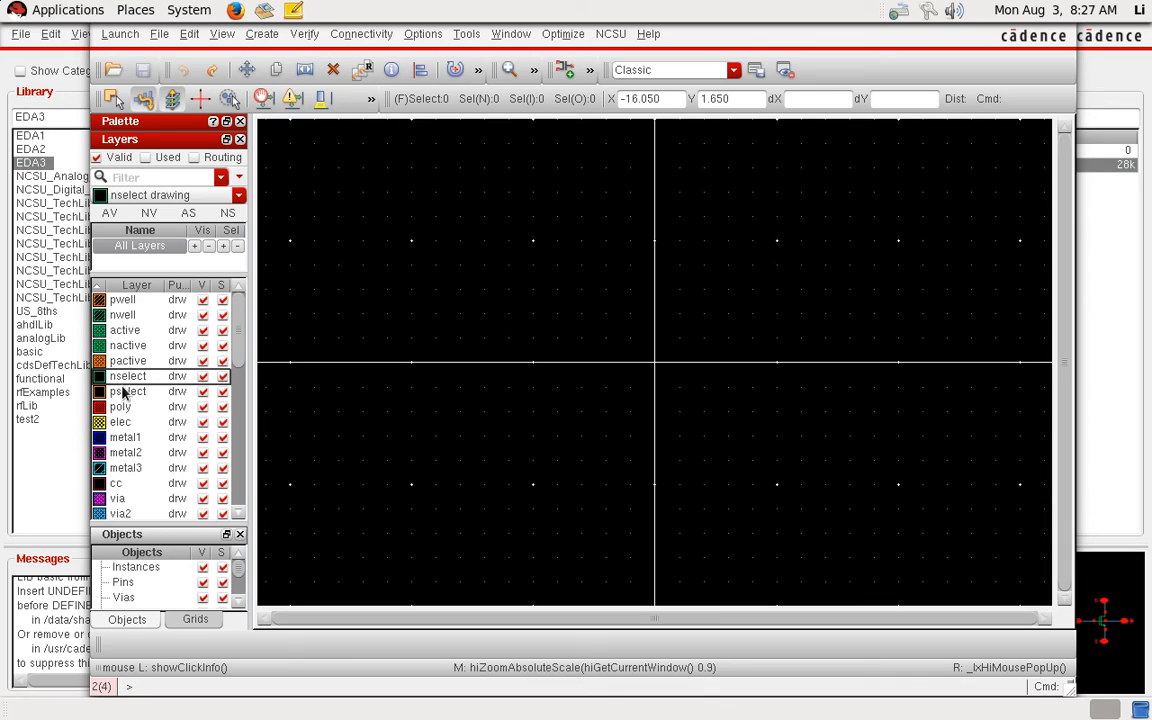
scroll(239, 327, "down", 1)
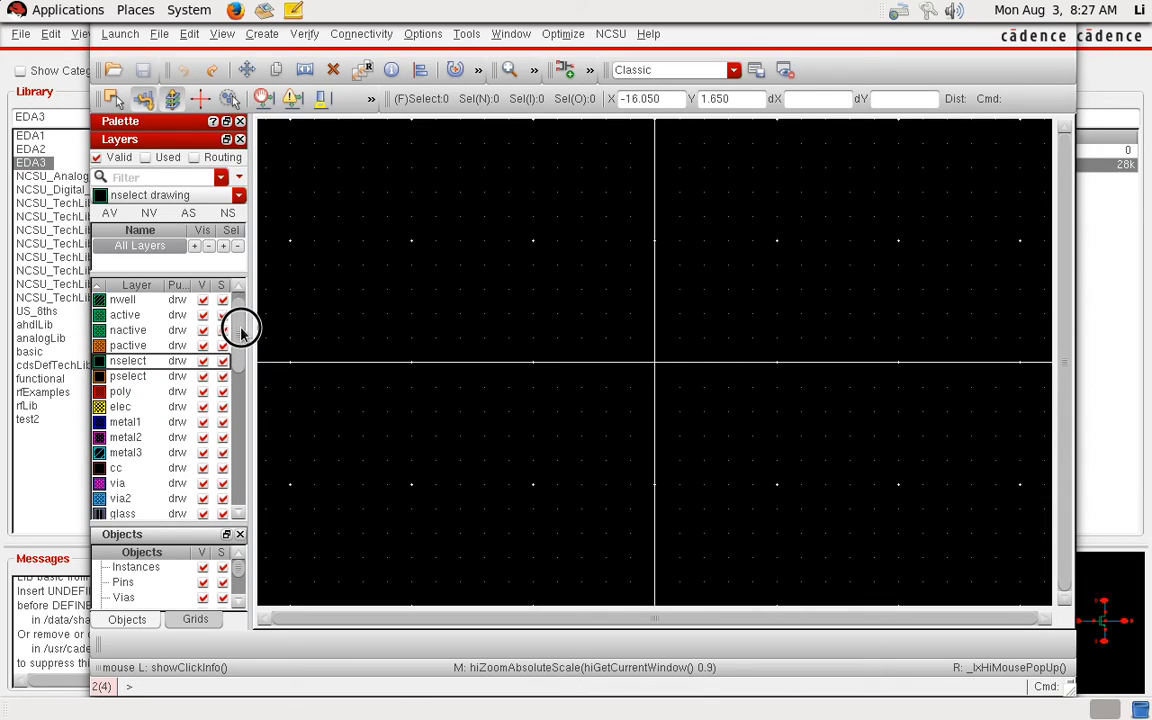
left_click(136, 305)
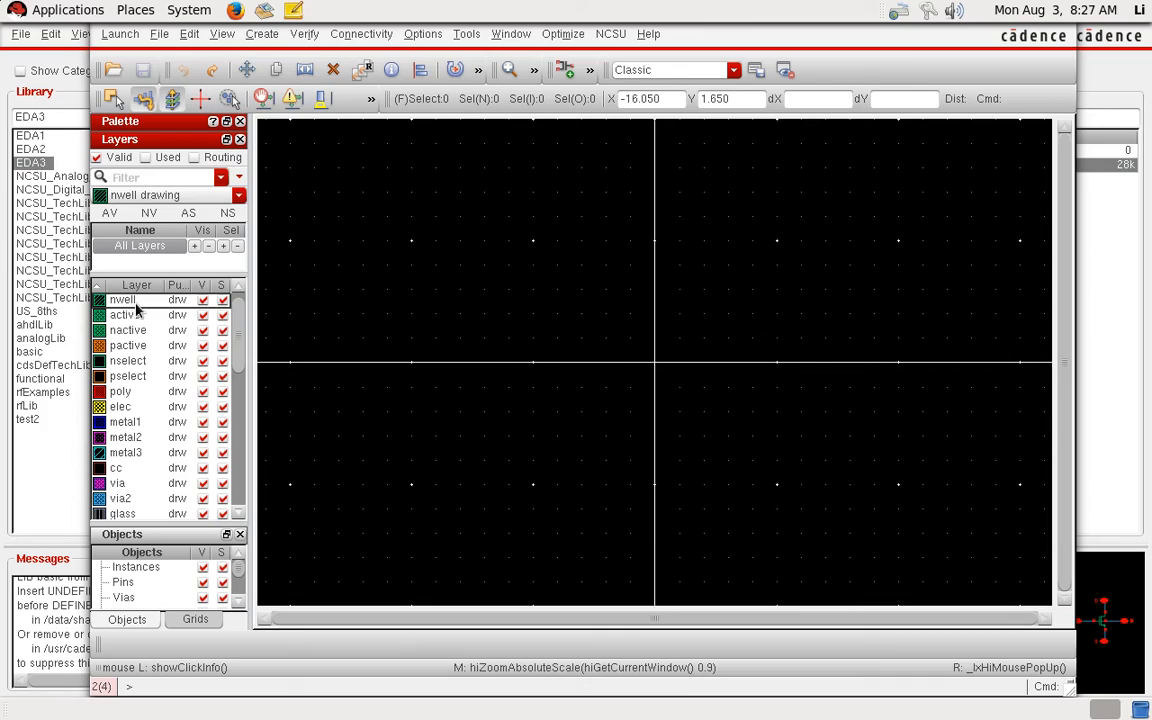
left_click(126, 314)
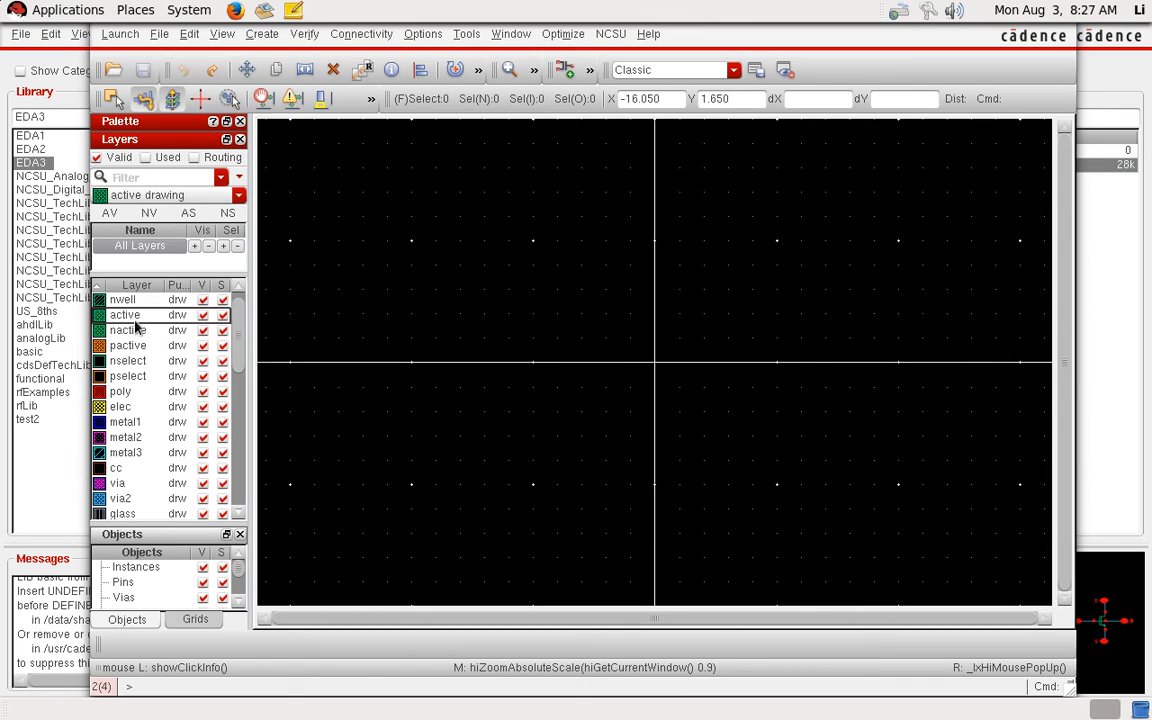
left_click_drag(244, 331, 242, 337)
left_click(137, 413)
left_click(137, 442)
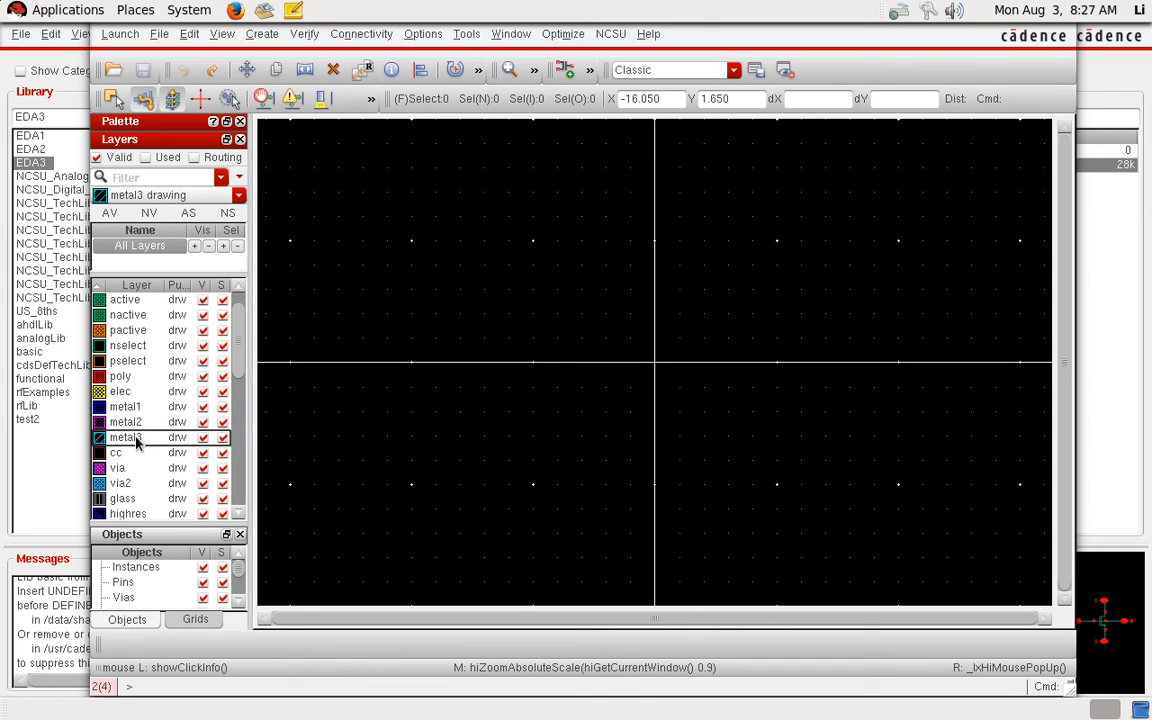
left_click(130, 381)
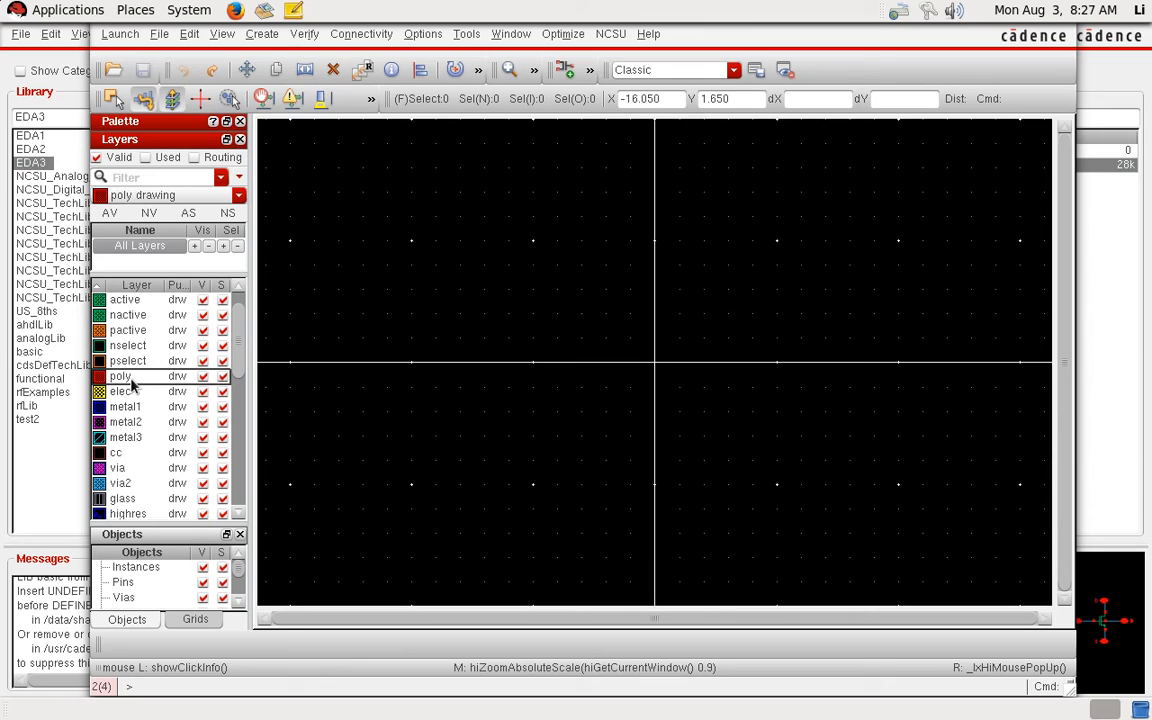
scroll(240, 330, "up", 2)
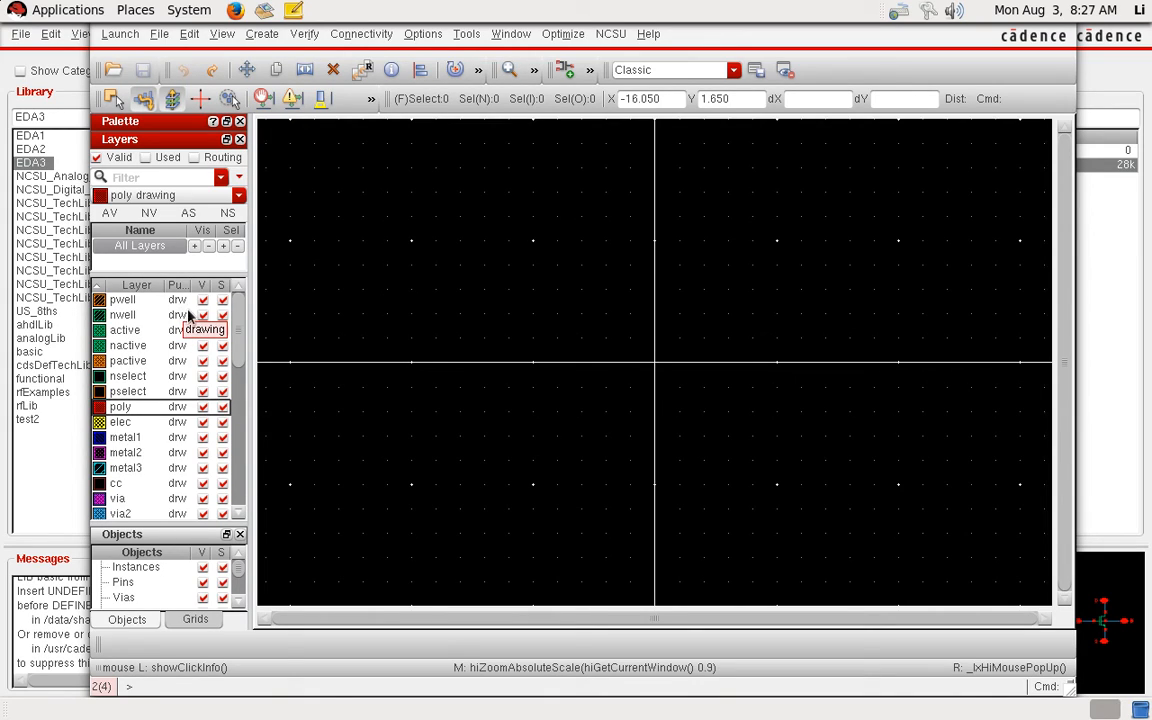
left_click(120, 300)
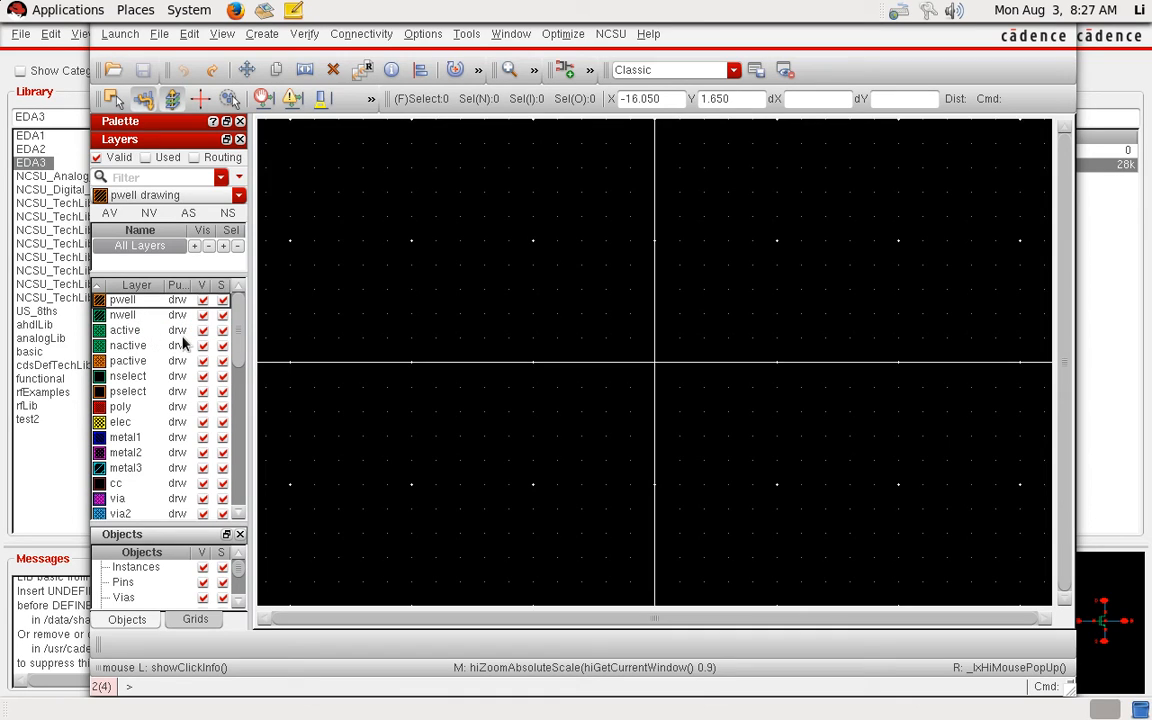
left_click_drag(239, 327, 237, 275)
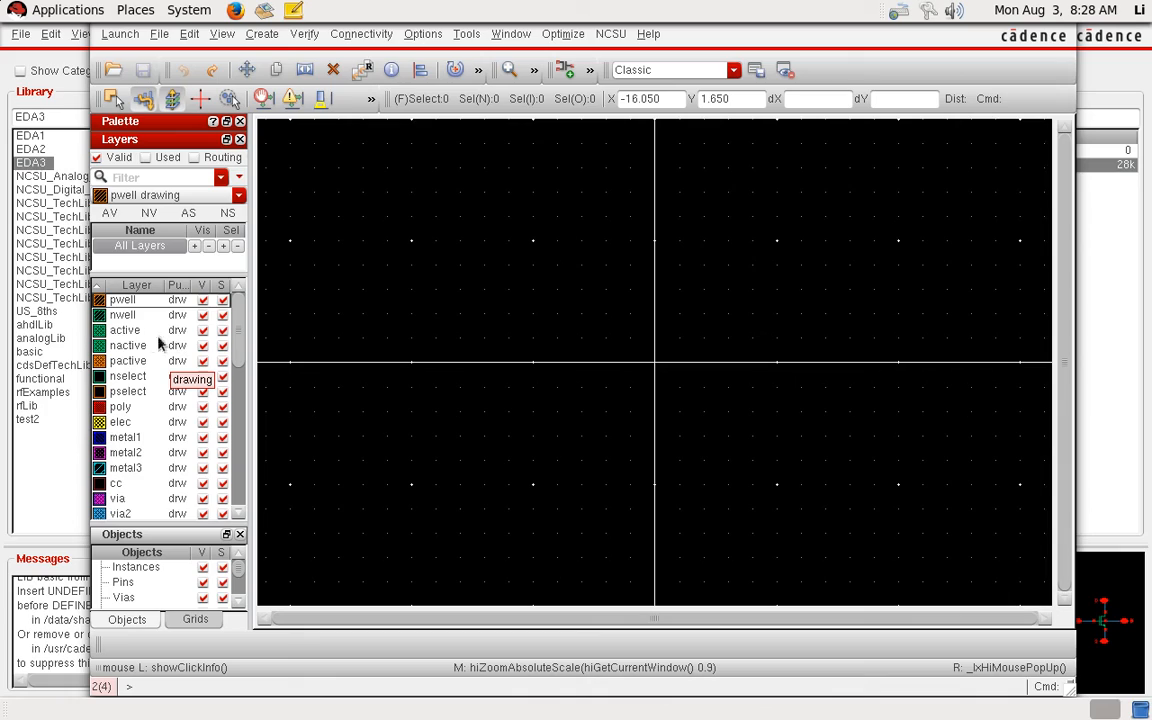
Step: Start creating an instance and choose the layout view of the nmos cell from the NCSU_TechLib_ami06 library
left_click(545, 345)
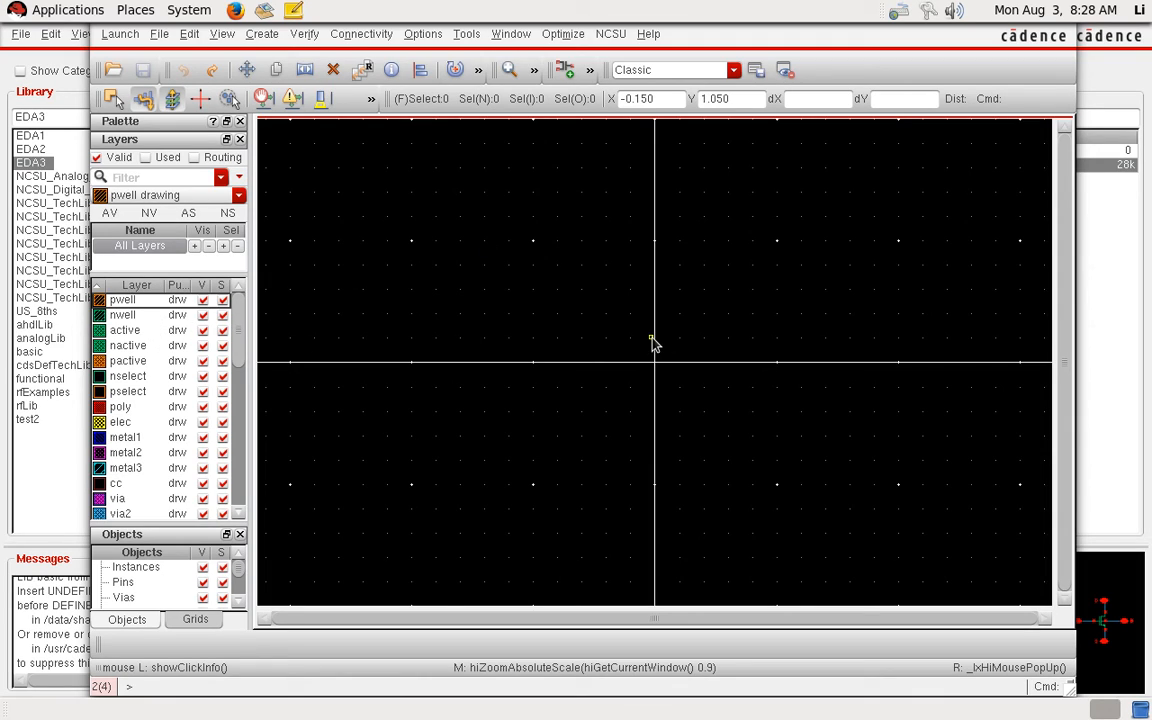
key("i")
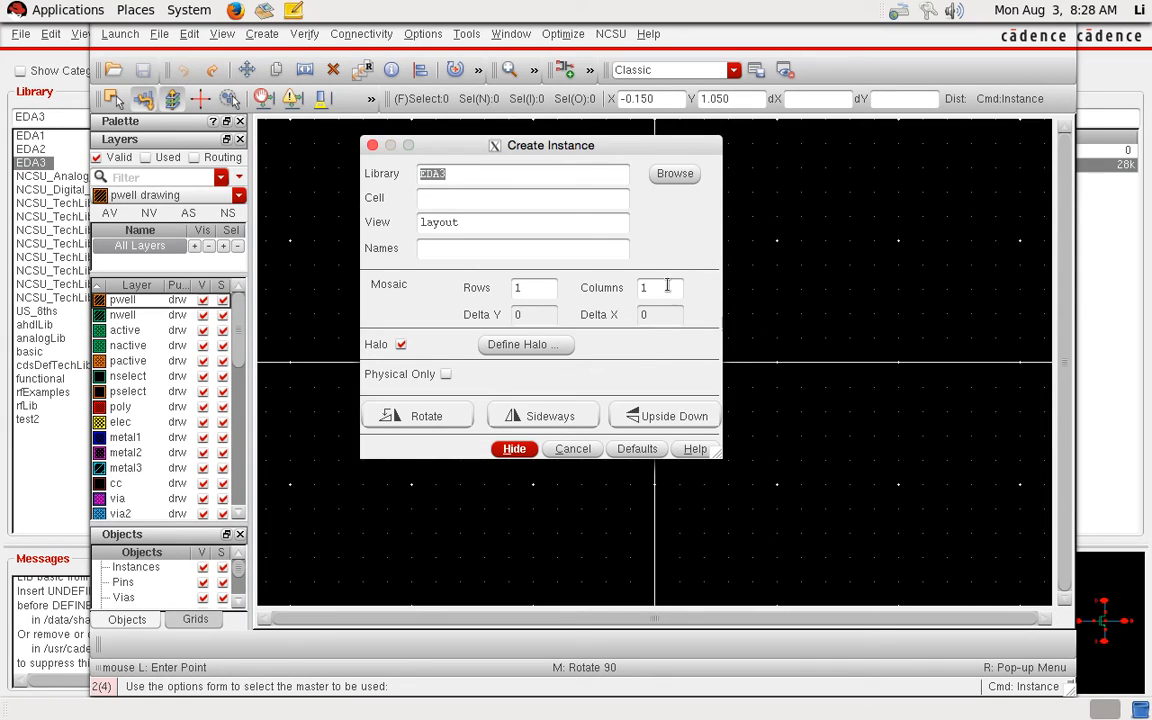
left_click(673, 175)
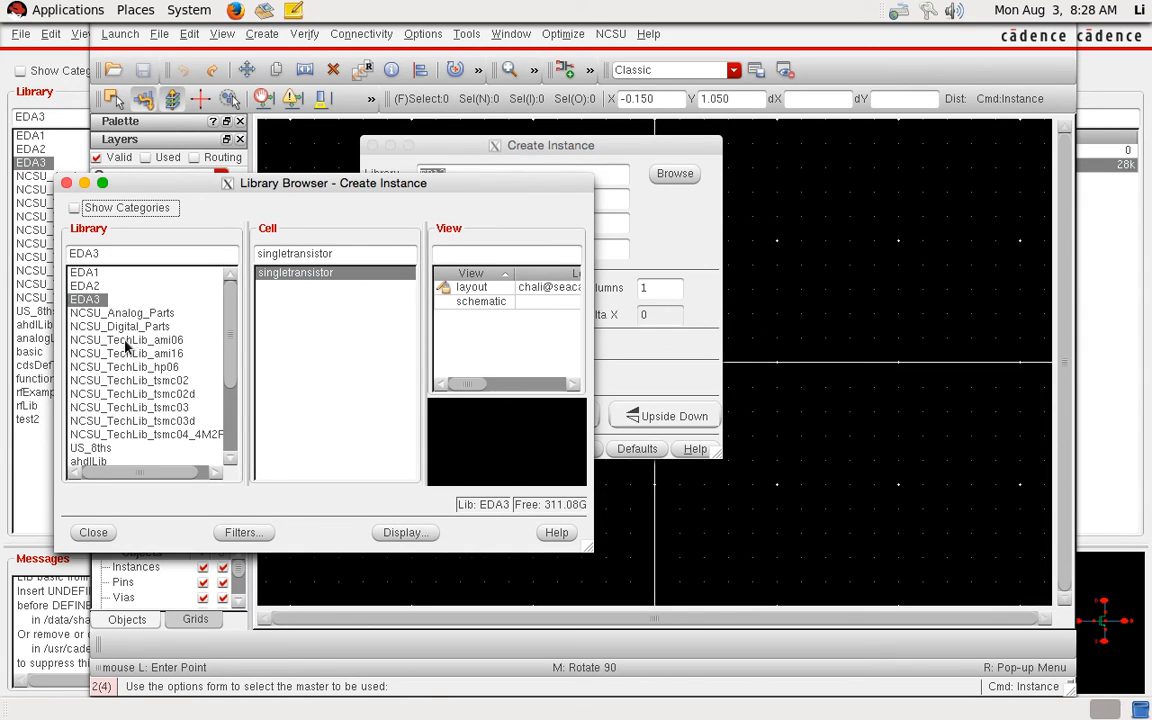
left_click(118, 341)
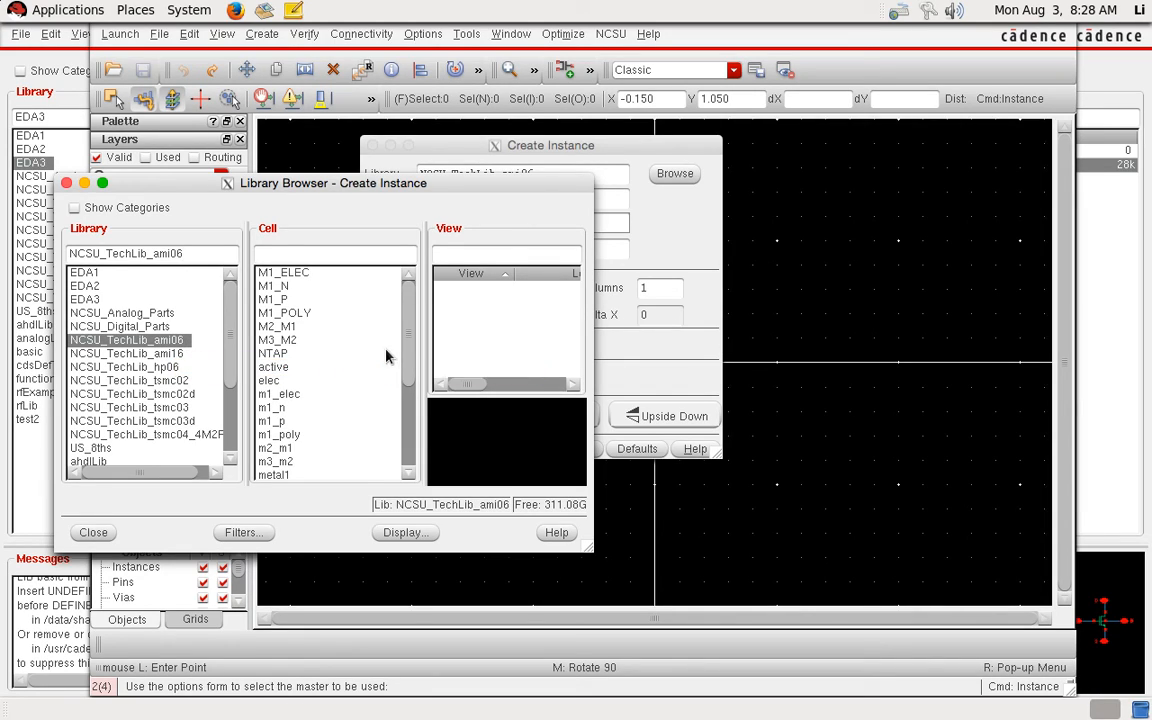
mouse_move(408, 335)
left_mouse_down()
mouse_move(404, 390)
mouse_move(414, 350)
left_mouse_up()
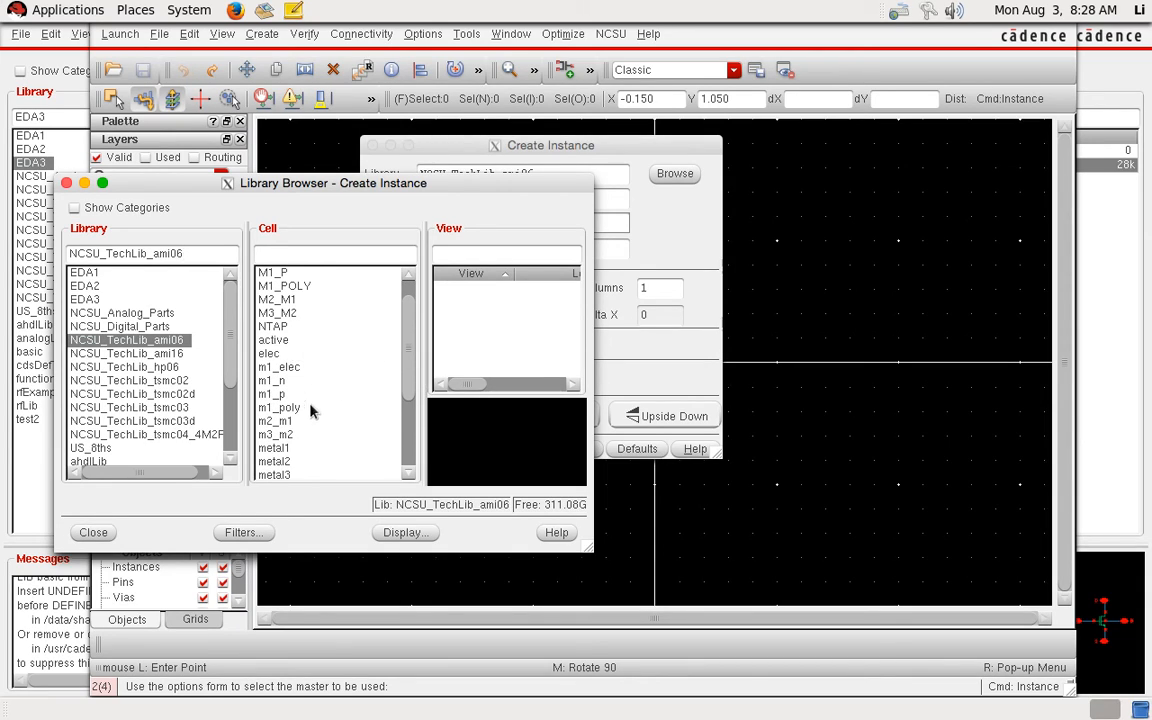
left_click(285, 381)
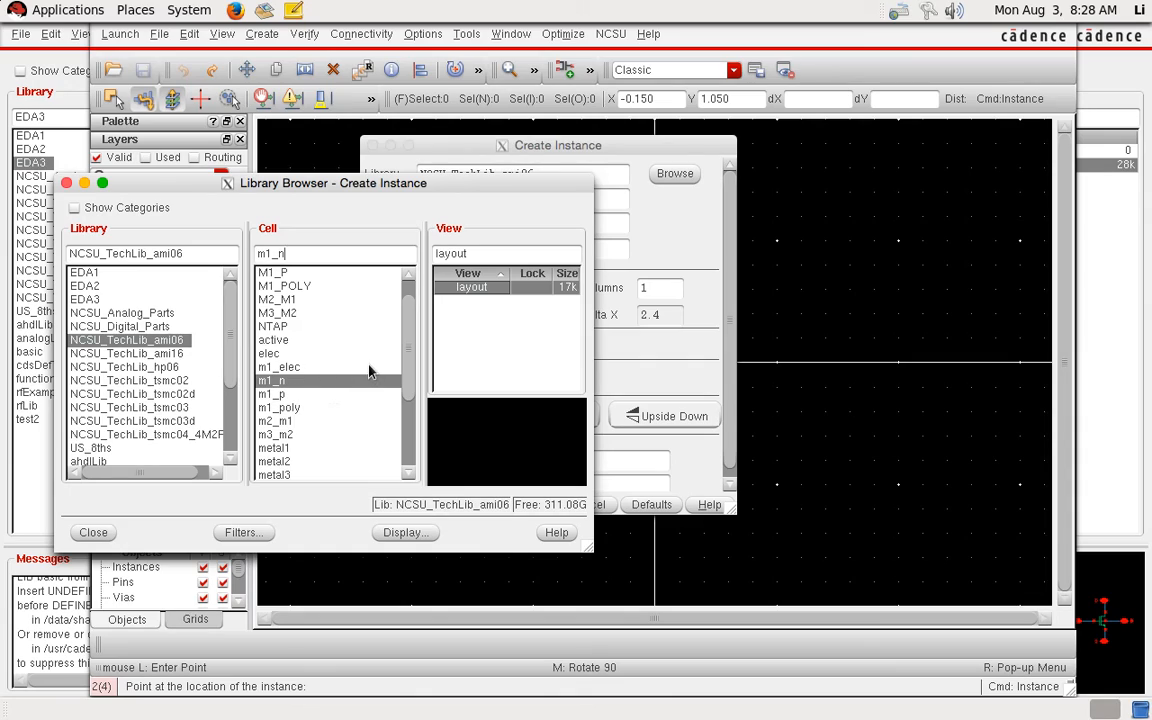
left_click(284, 398)
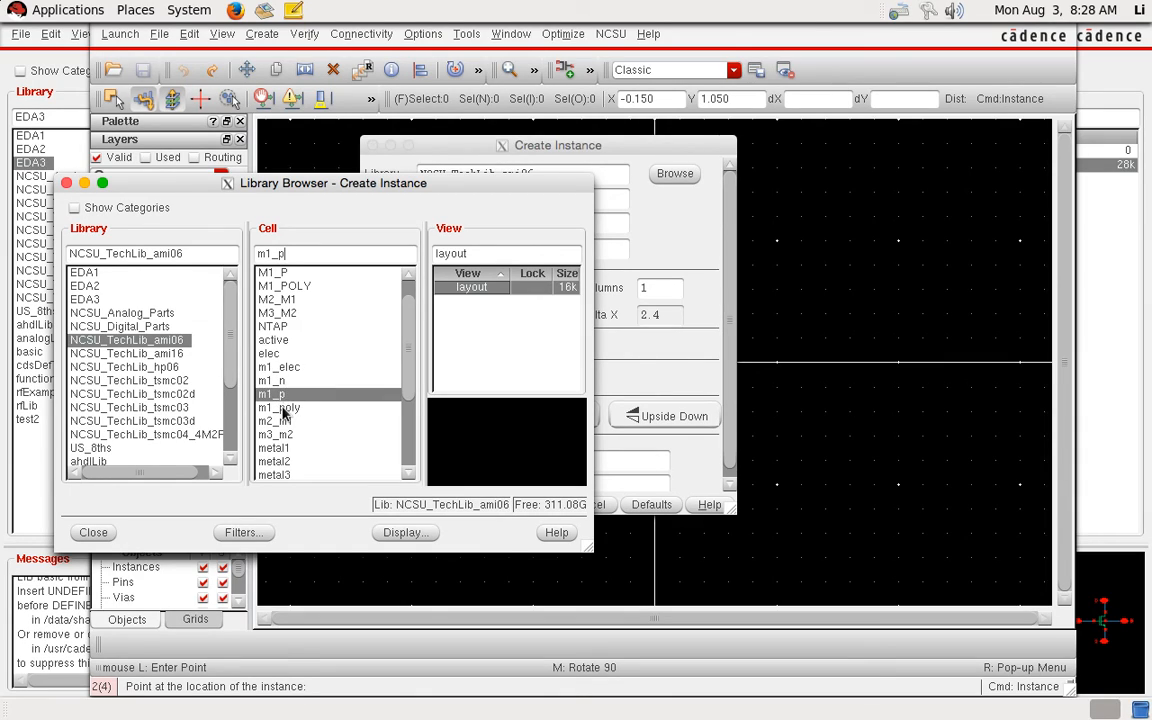
left_click(283, 410)
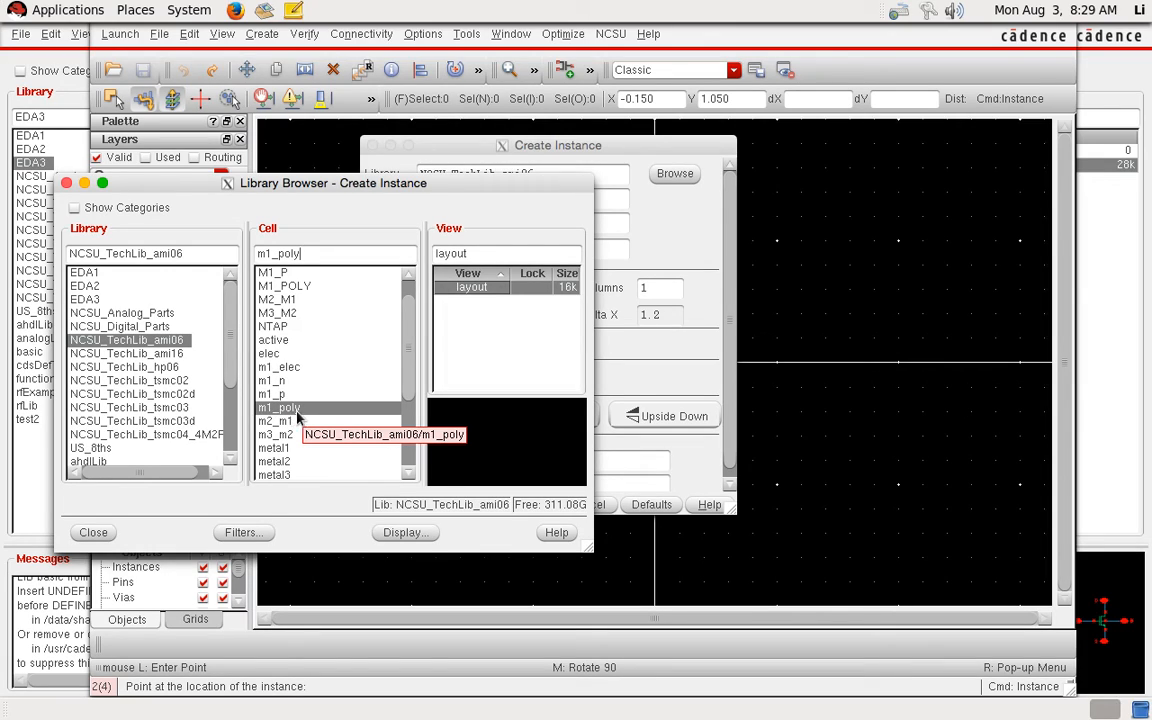
left_click_drag(412, 346, 406, 404)
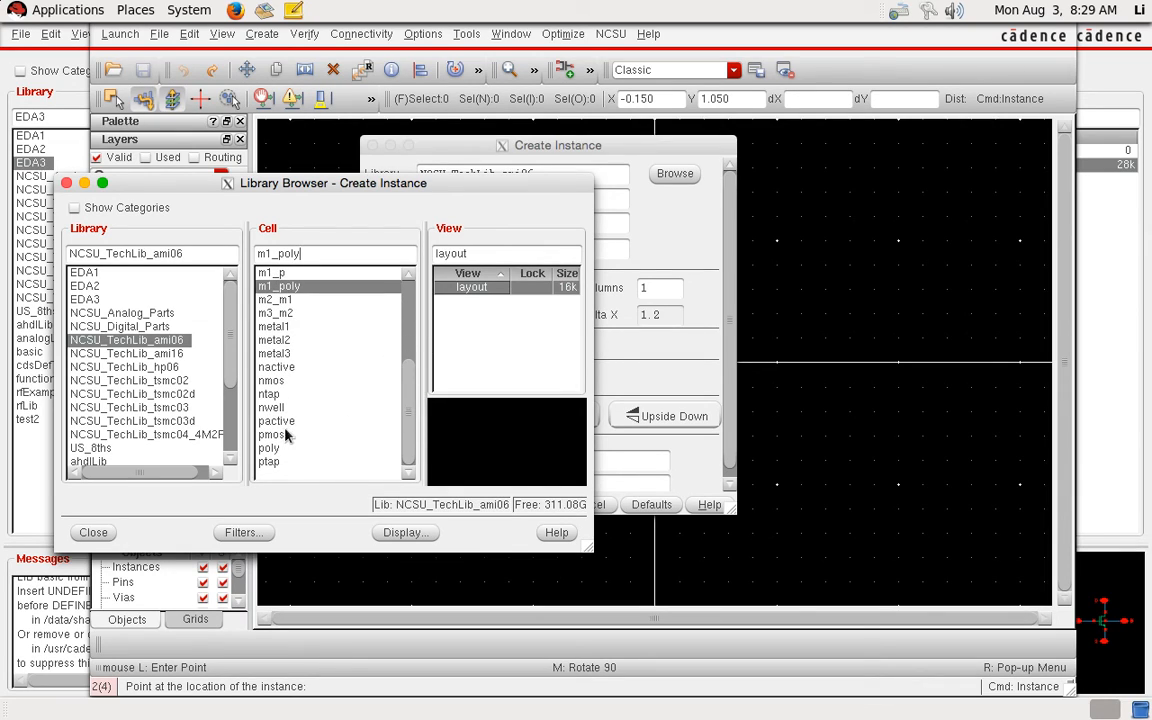
left_click(286, 384)
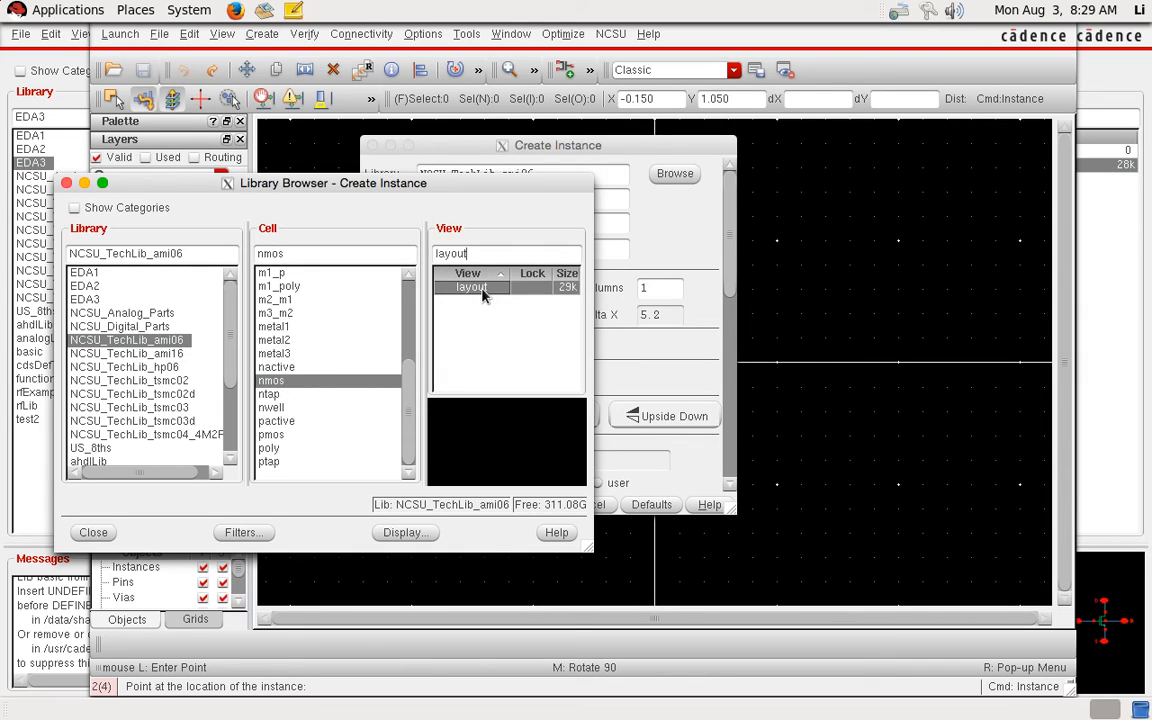
Step: Set the nmos instance's width to 4.2u and its length to 1.2u
left_click(650, 249)
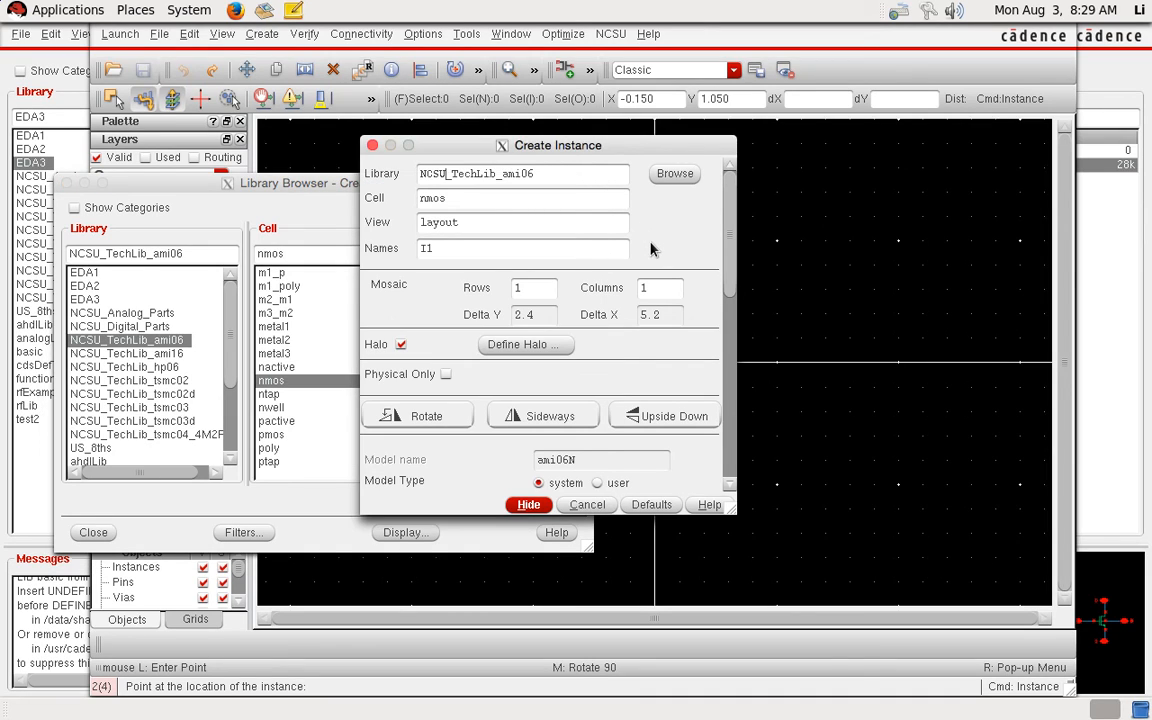
left_click_drag(728, 257, 729, 329)
left_click_drag(579, 379, 507, 378)
type("4.2u")
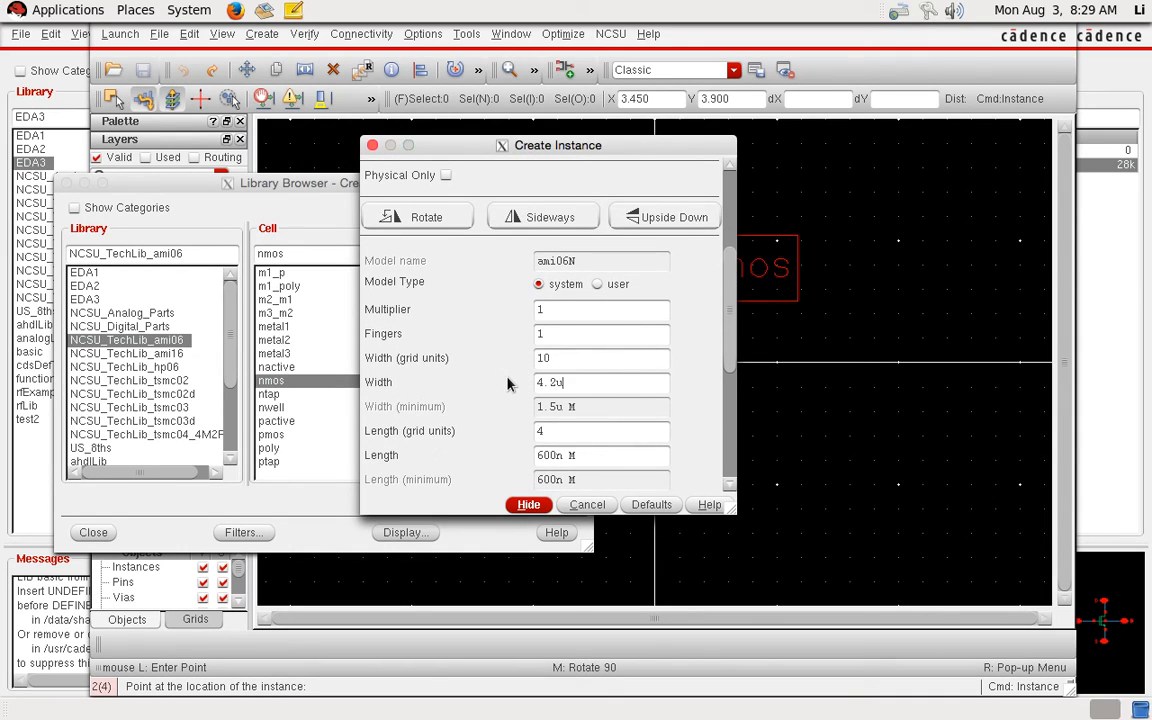
key("Tab")
key("Tab")
type("1.2u")
key("Tab")
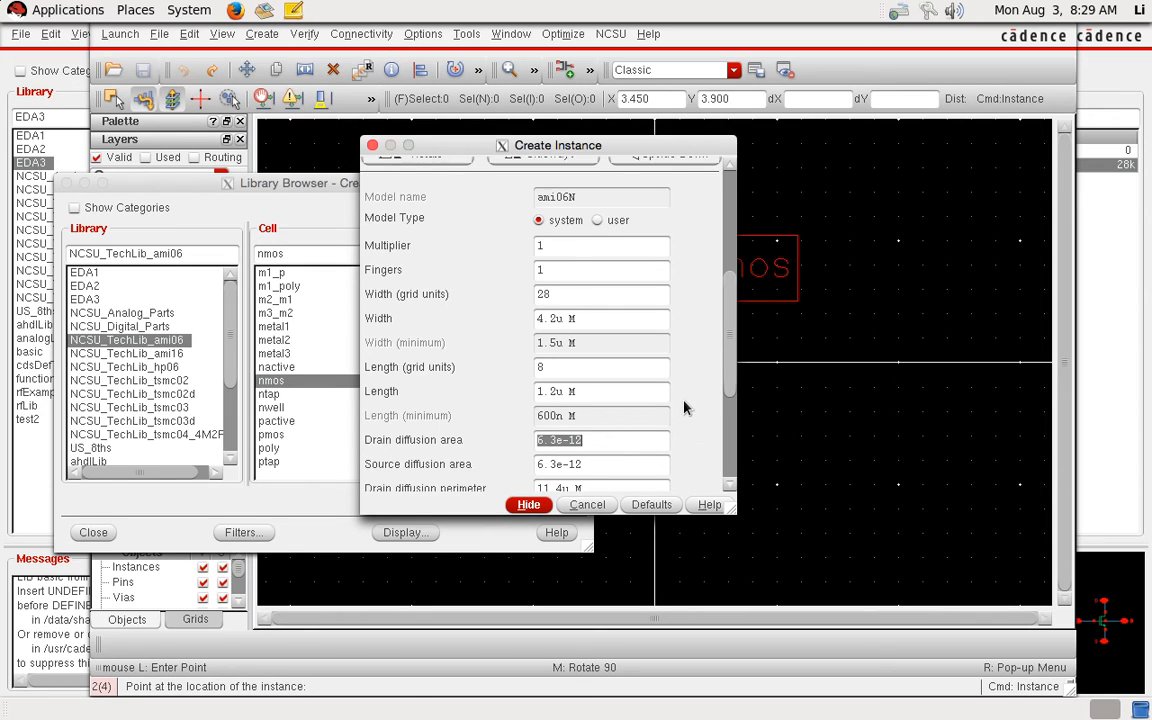
Step: Place the nmos instance at the layout origin (0, 0) and display its internal layer geometry
left_click(847, 68)
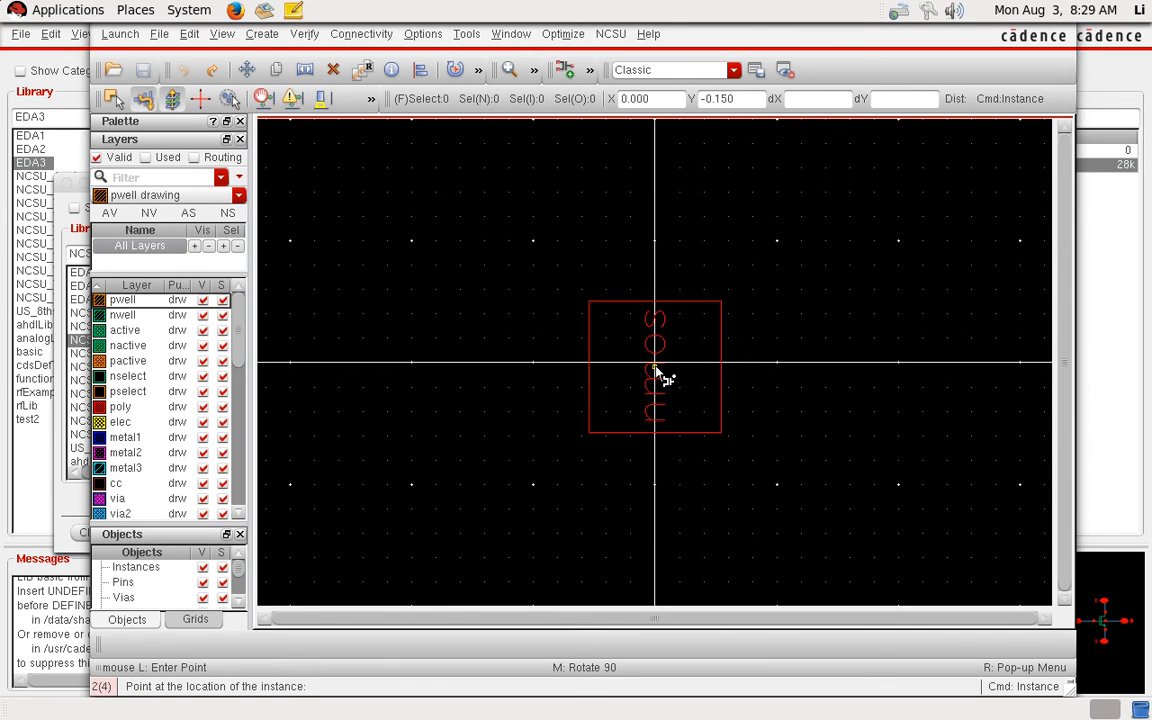
left_click(656, 367)
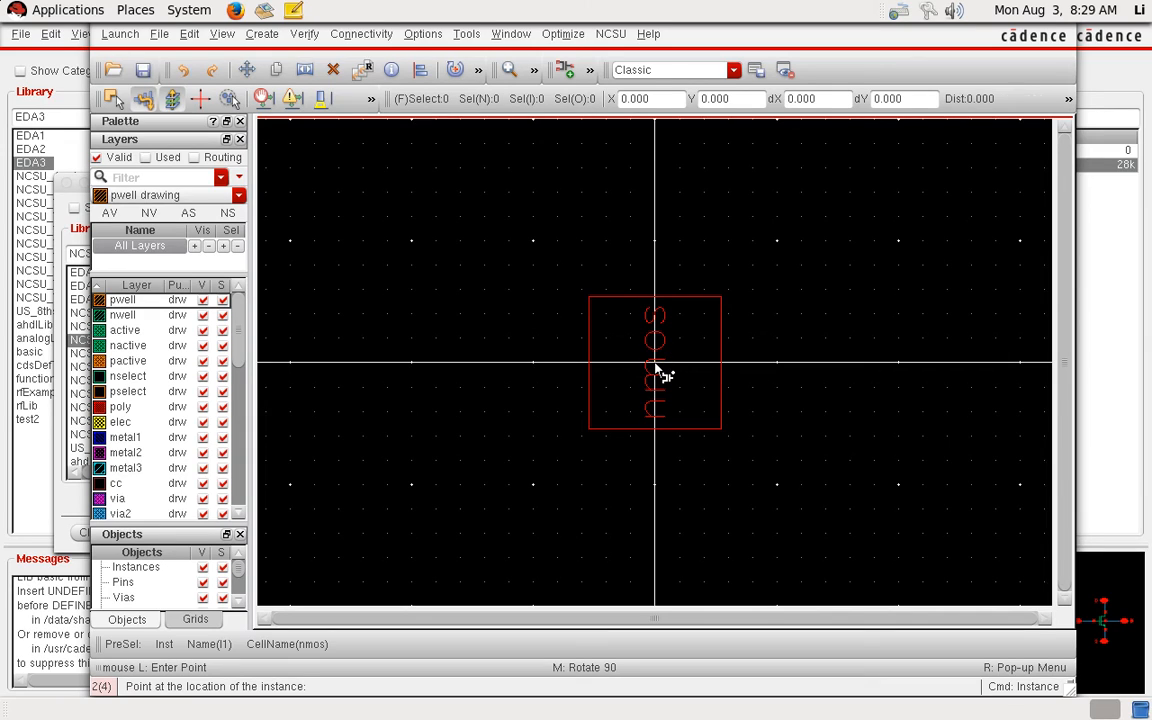
left_click(655, 366)
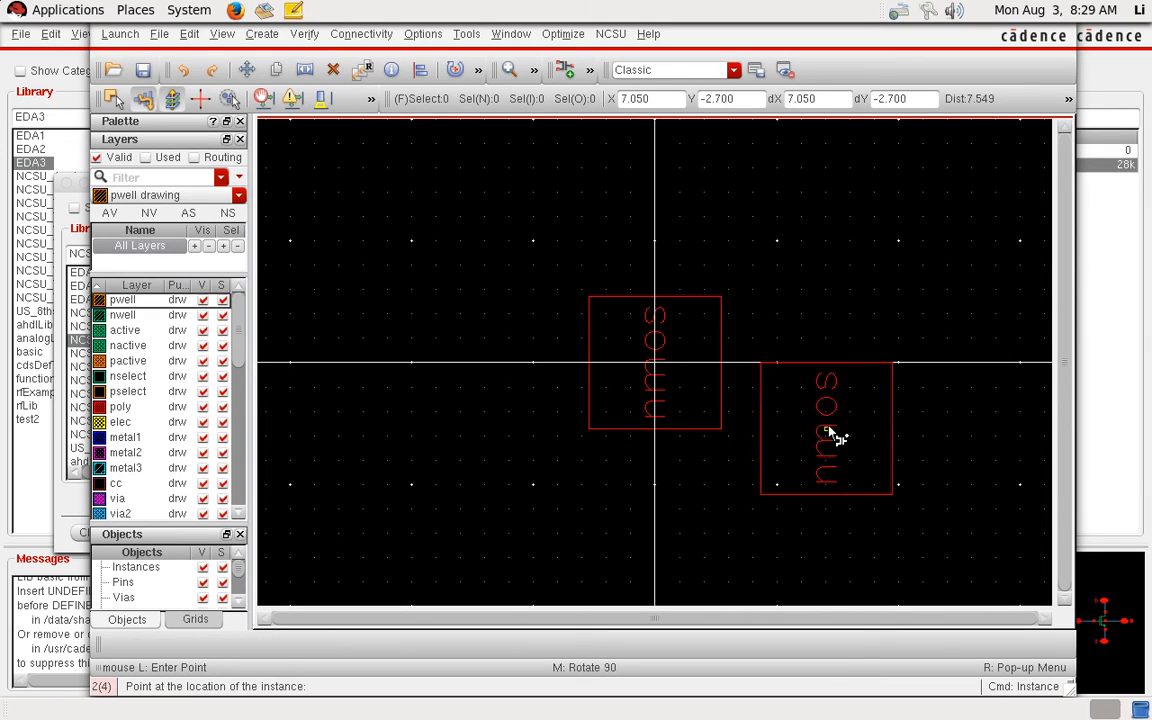
key("Escape")
key("f")
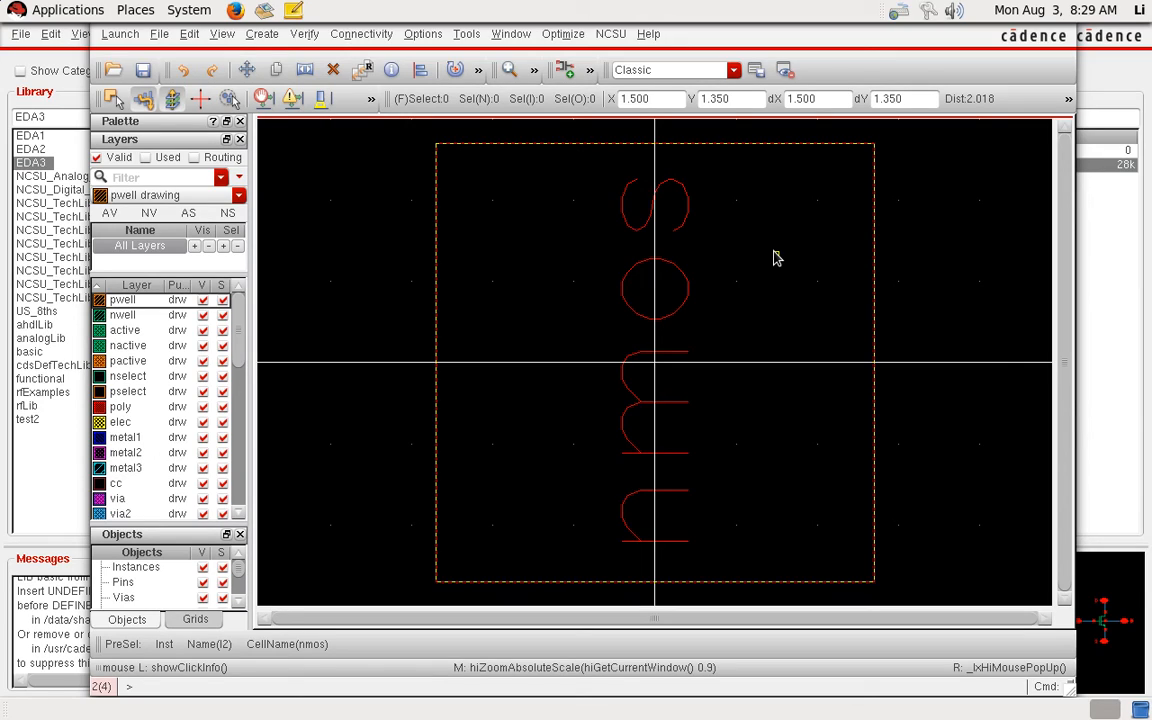
key("shift")
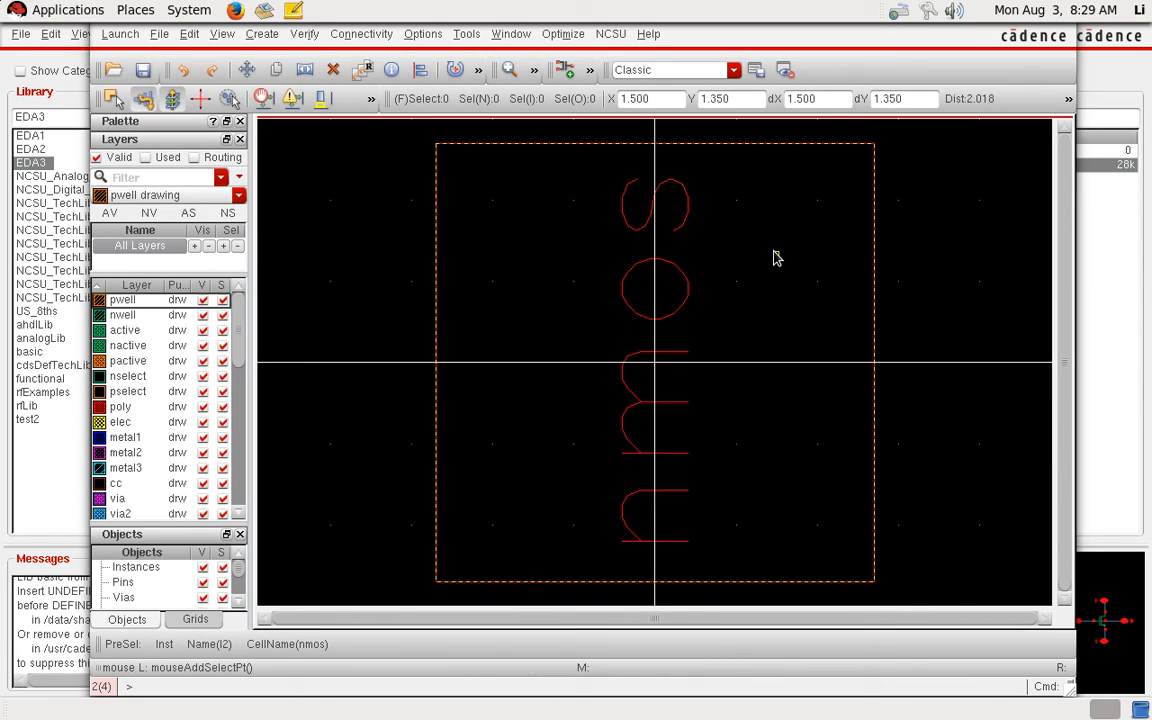
key("shift+f")
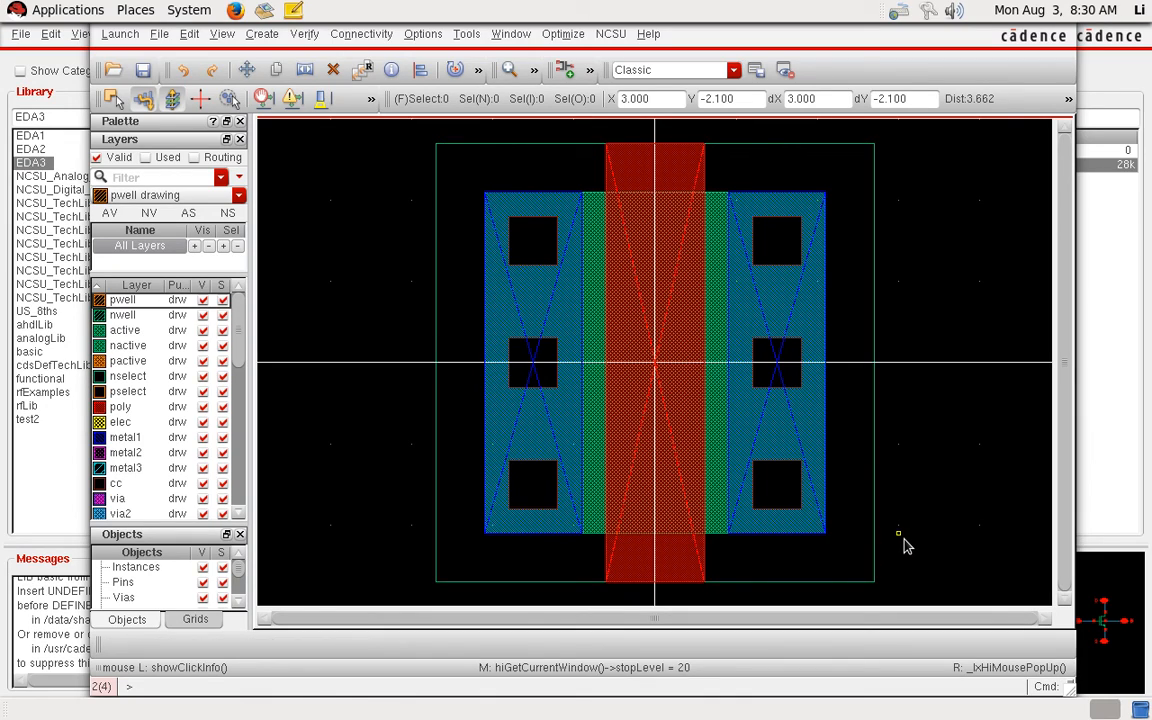
Step: Measure the transistor's width with a vertical ruler spanning the height of its active area
key("k")
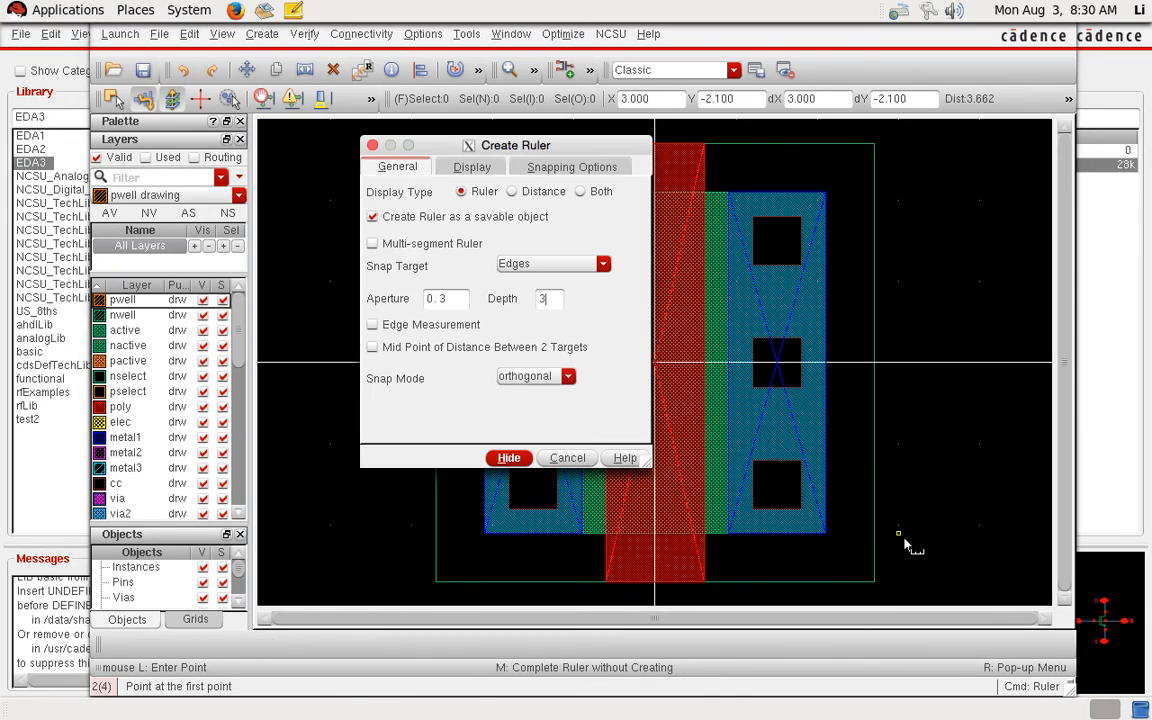
left_click(905, 541)
left_click(905, 541)
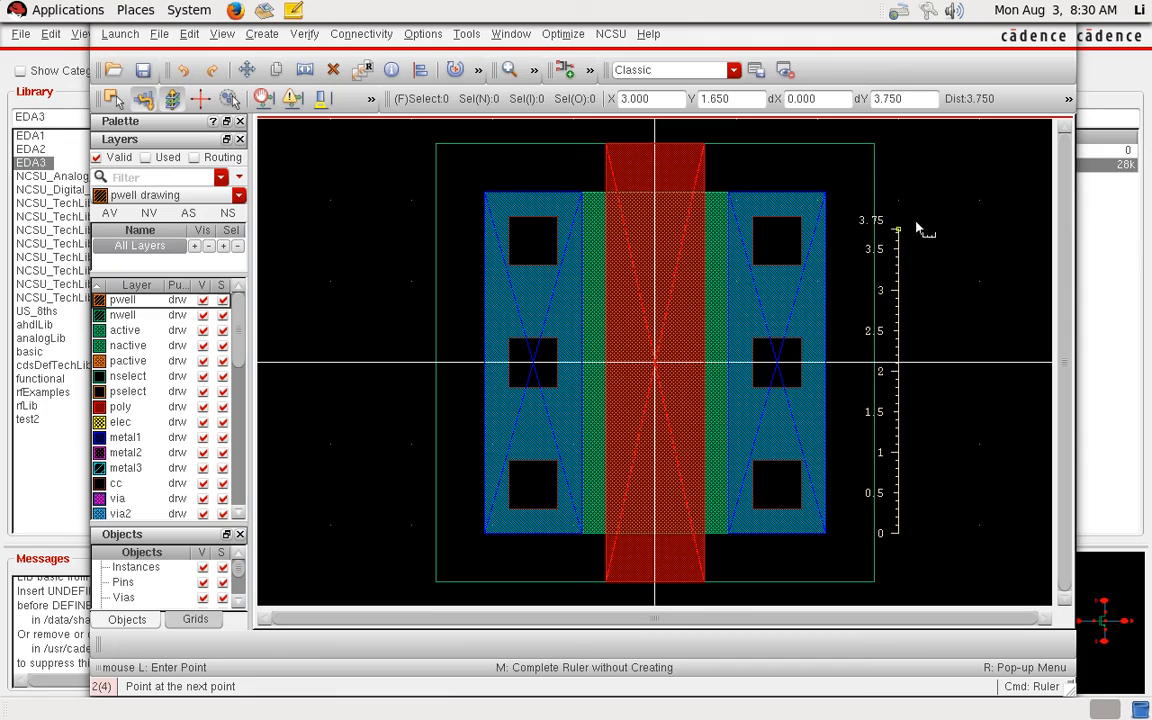
left_click(899, 195)
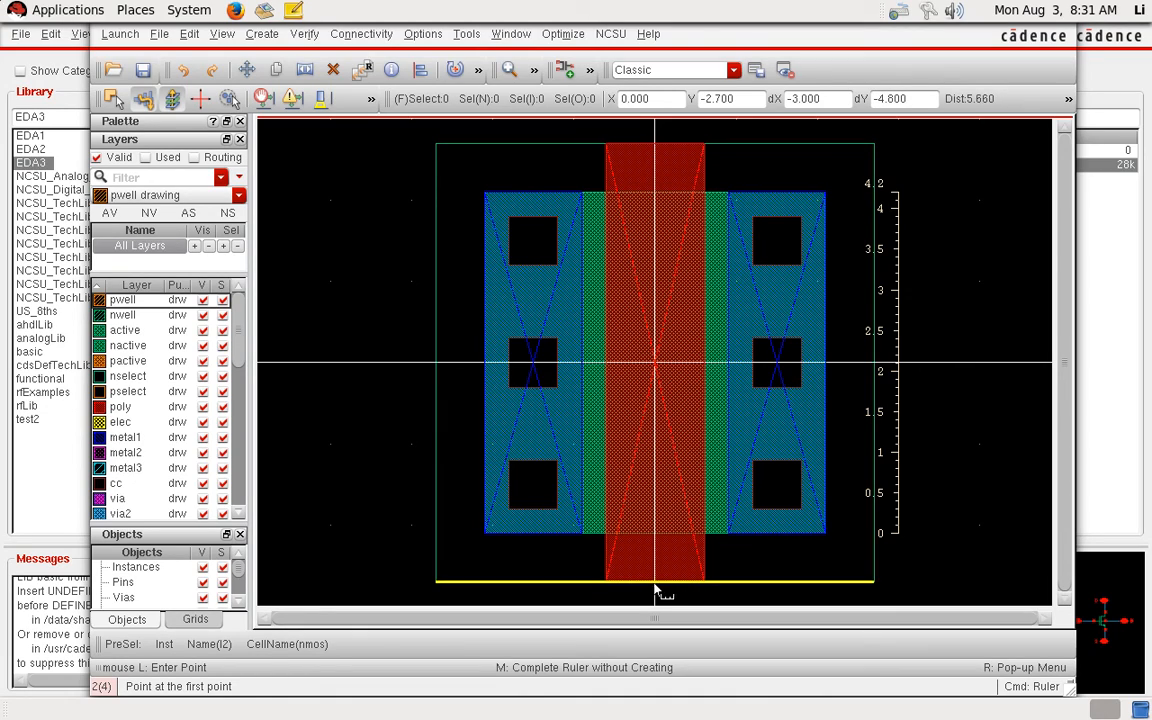
Step: Try to measure the transistor's length with a ruler across the lower end of the poly gate
left_click(609, 594)
left_click(609, 596)
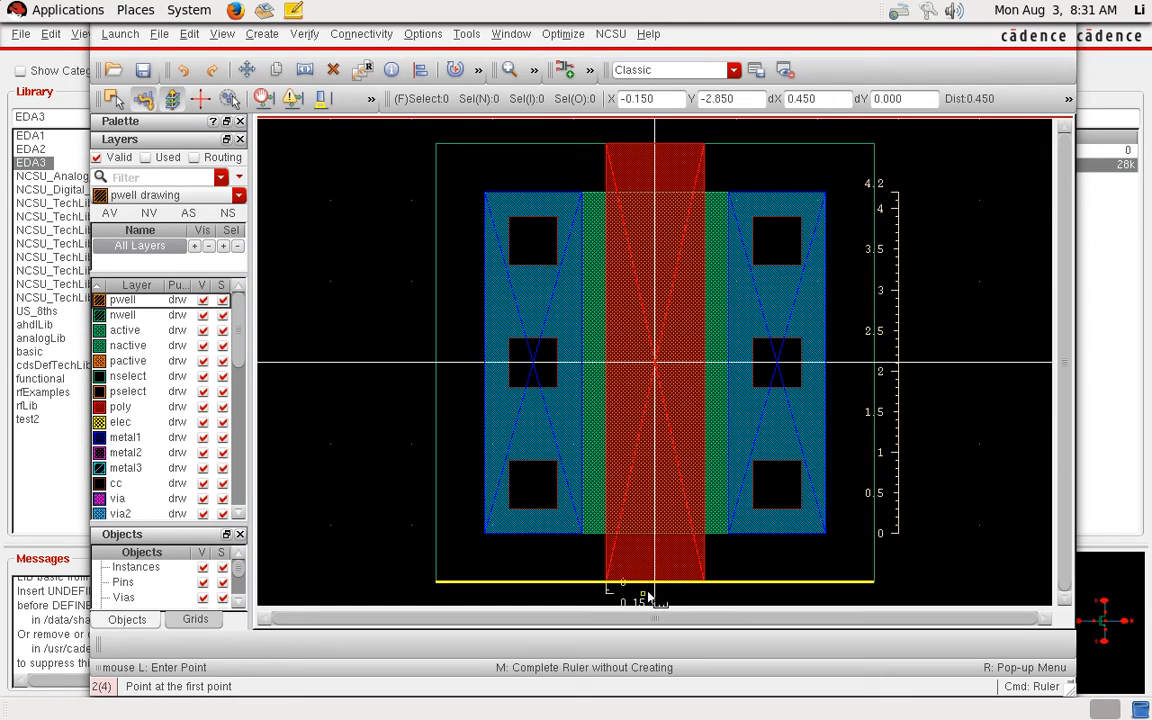
key("f")
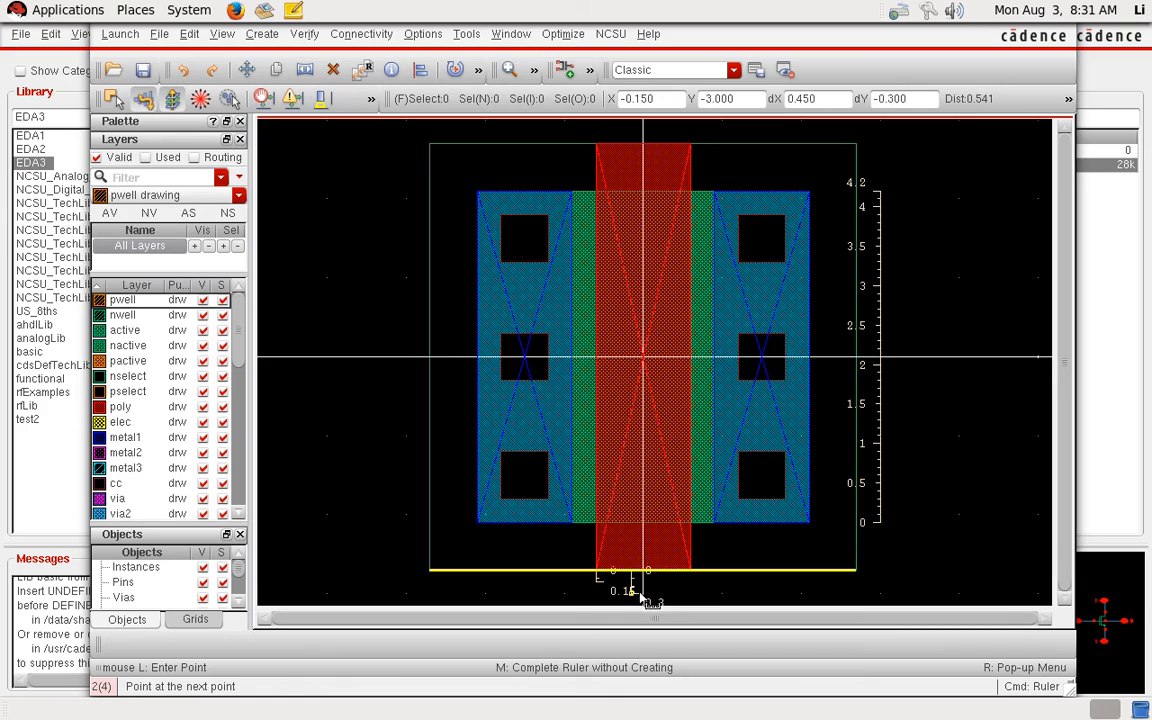
left_click(688, 601)
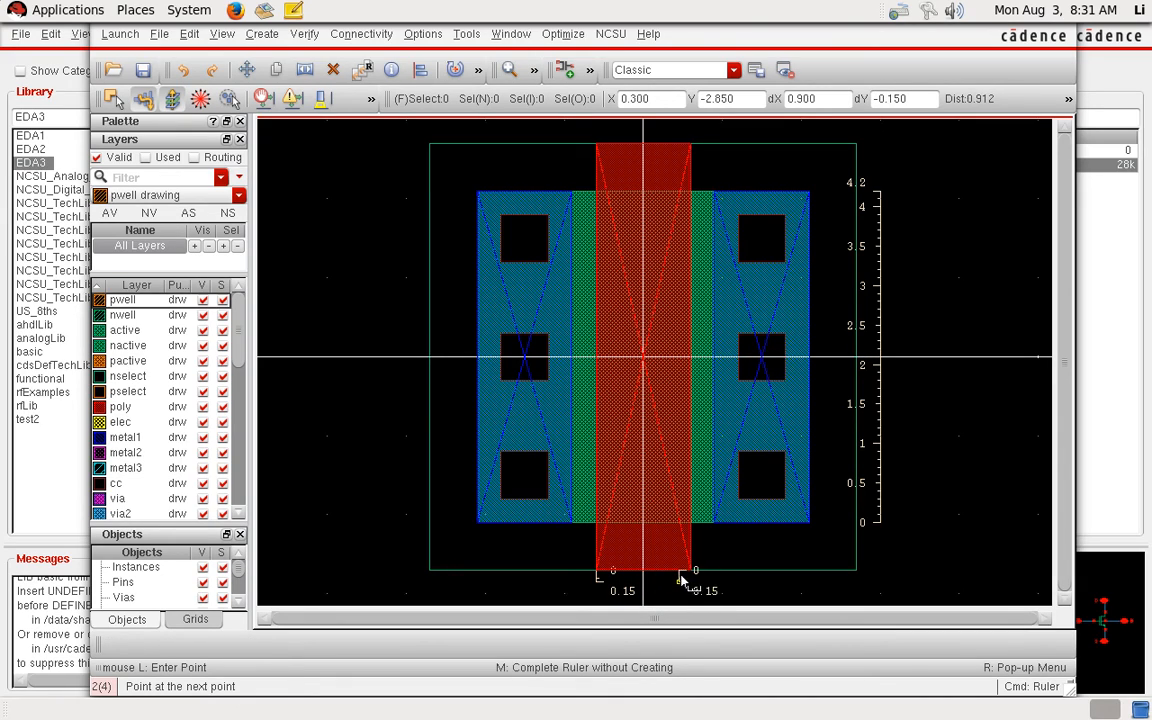
key("Escape")
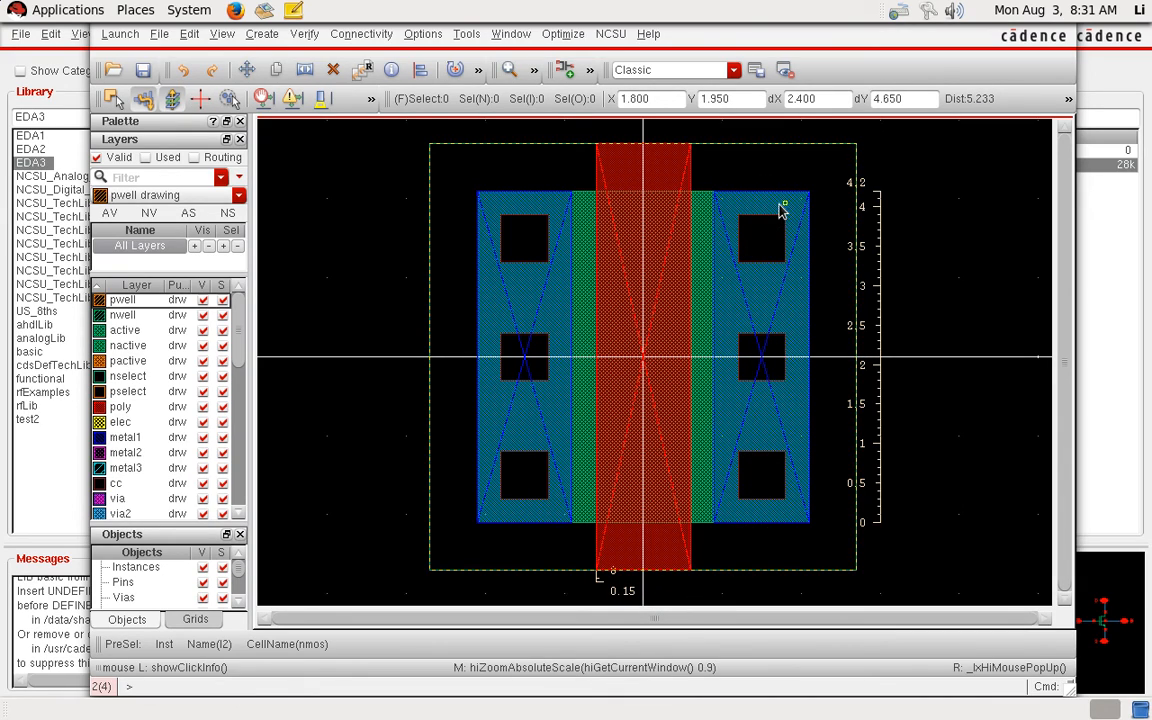
Step: Measure the transistor's length with a horizontal ruler spanning the poly gate's width, just above its upper end
scroll(748, 196, "up", 1)
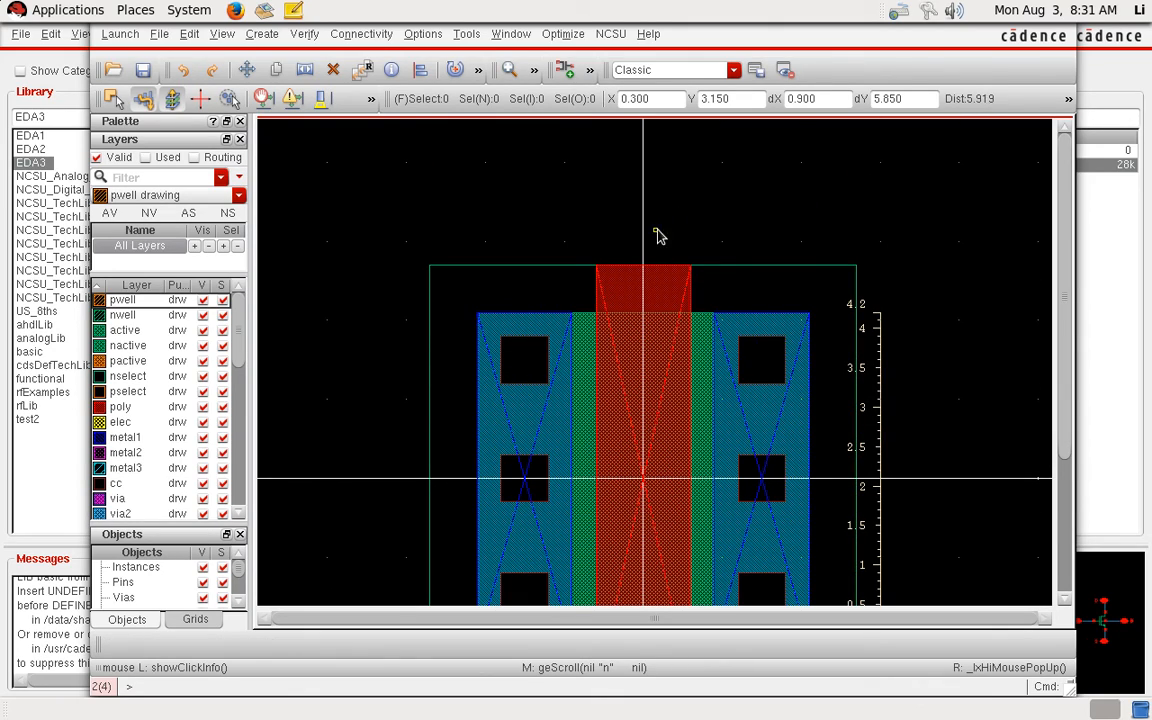
key("k")
key("F3")
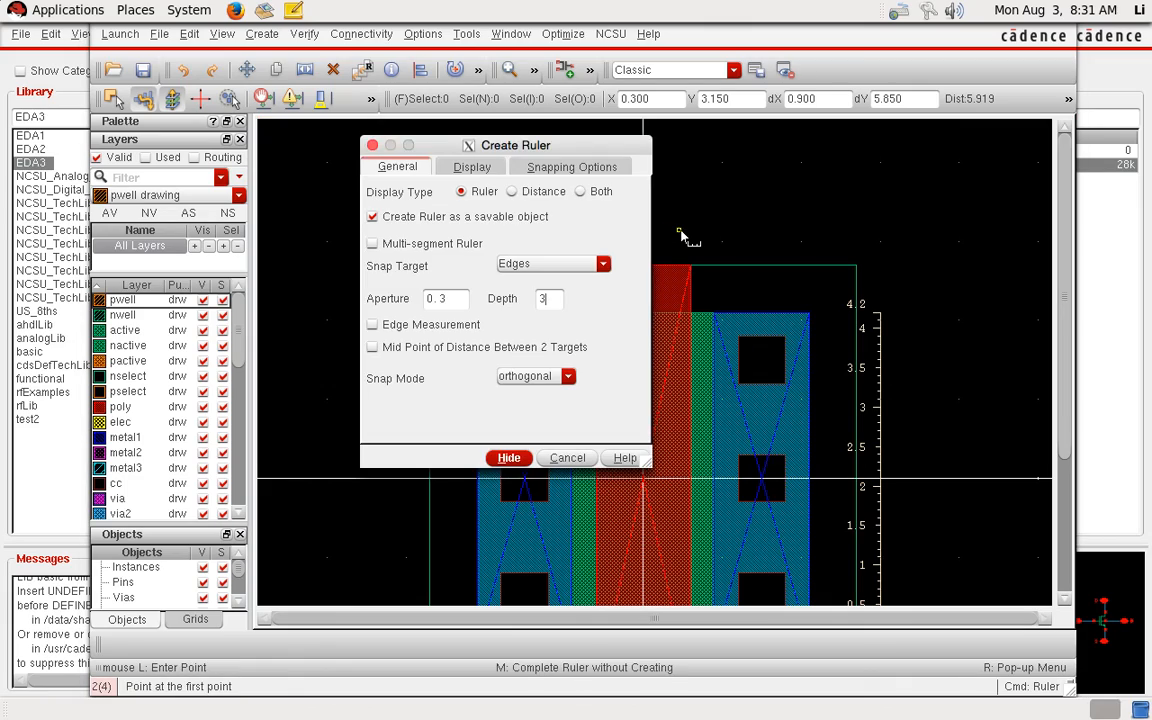
key("F3")
left_click(689, 233)
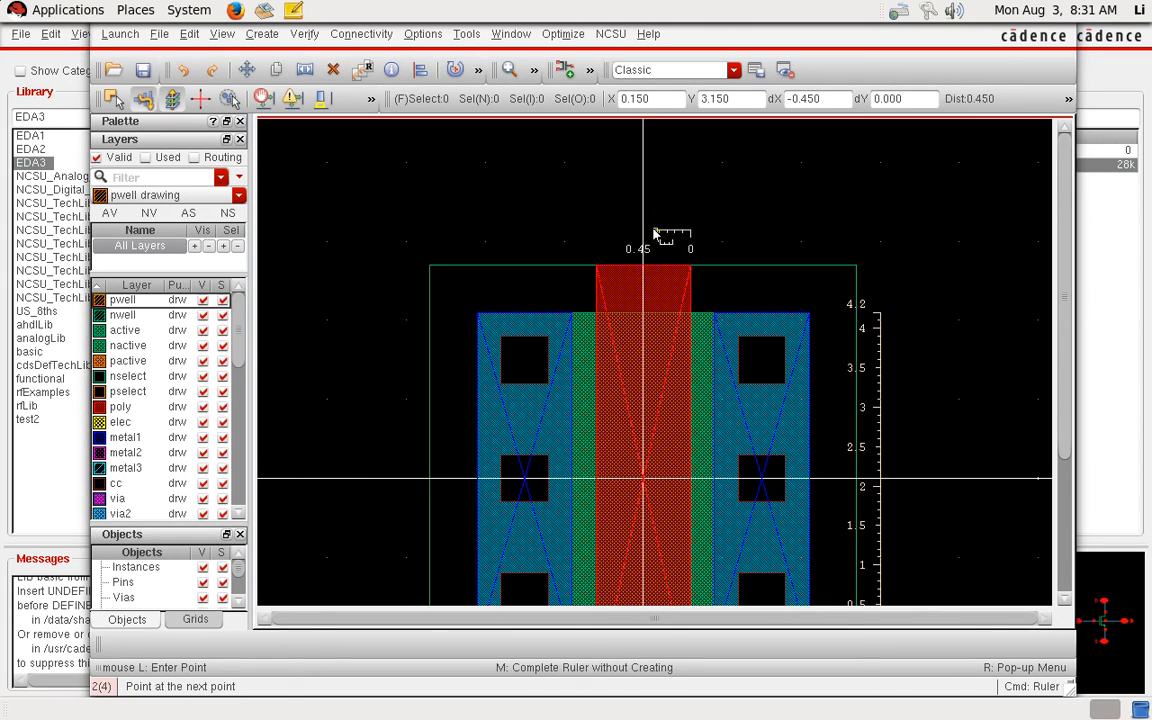
left_click(597, 232)
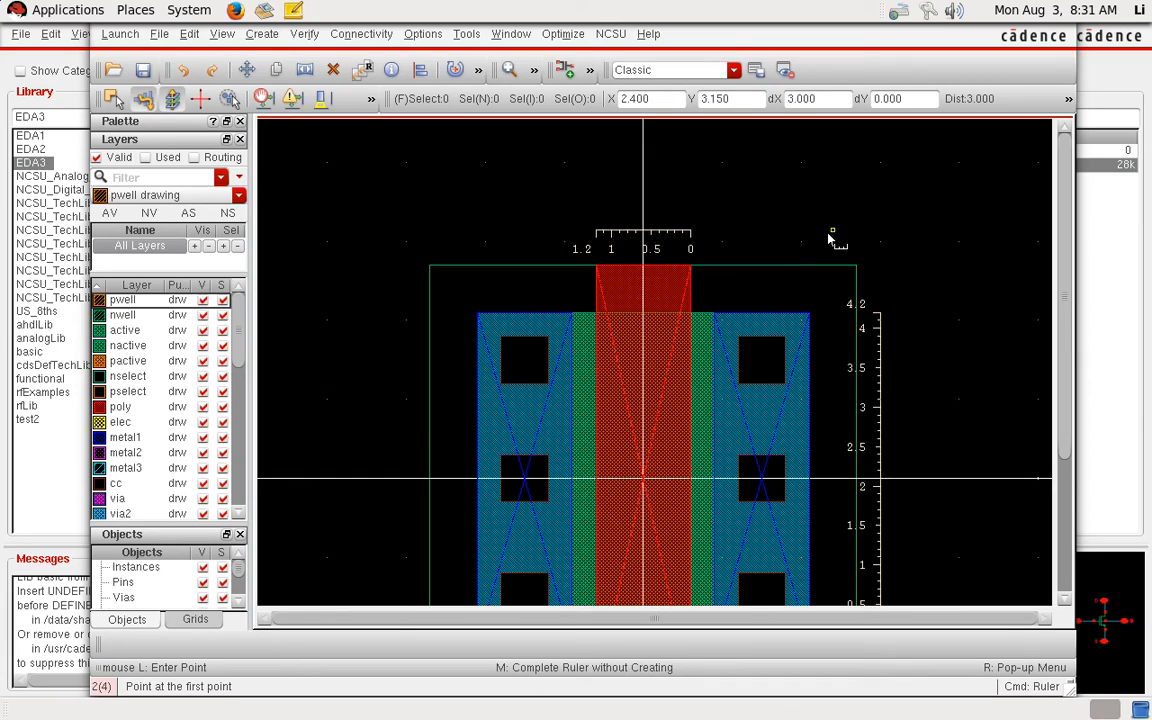
Step: Clear all rulers from the layout
key("f")
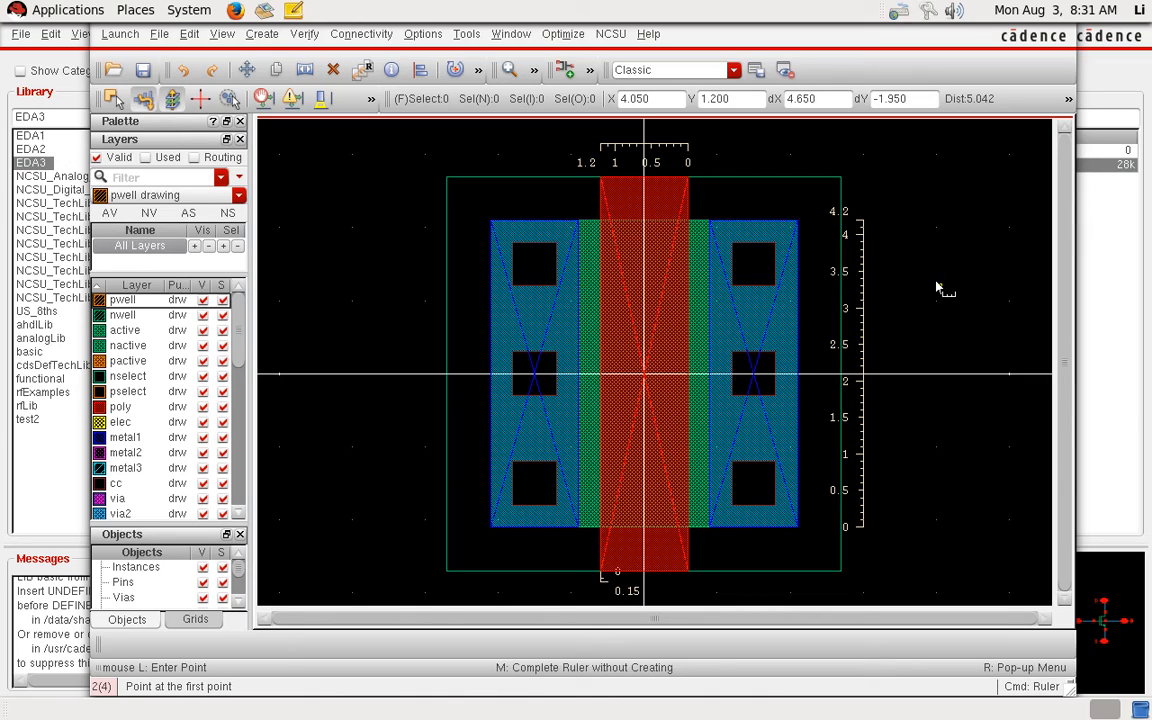
key("shift")
key("shift+k")
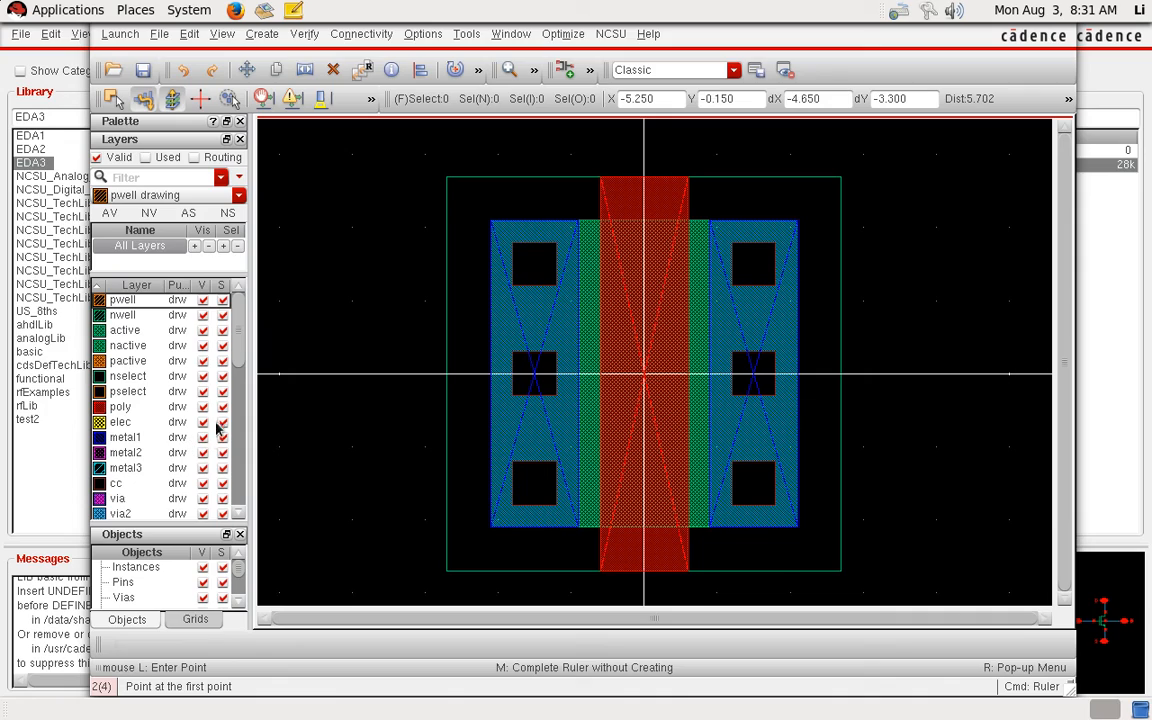
Step: Draw a metal1 path 0.9u wide and about 2.4u long, running left from the transistor's upper-left contact
scroll(236, 355, "down", 3)
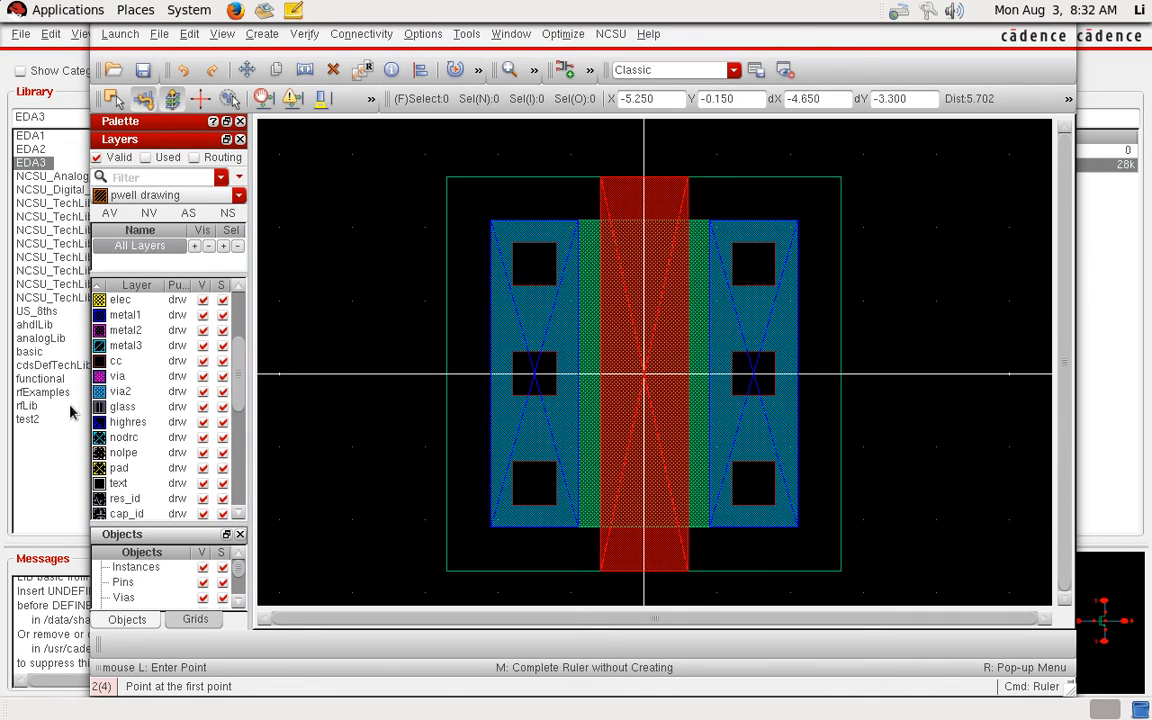
left_click(121, 316)
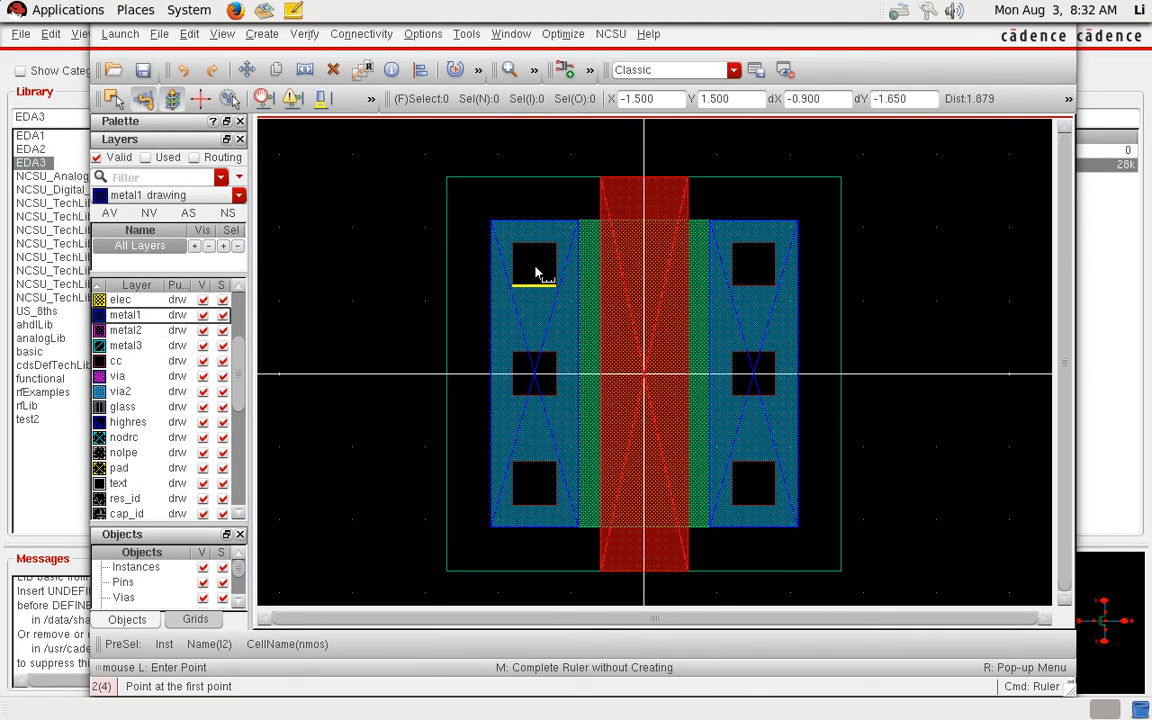
key("p")
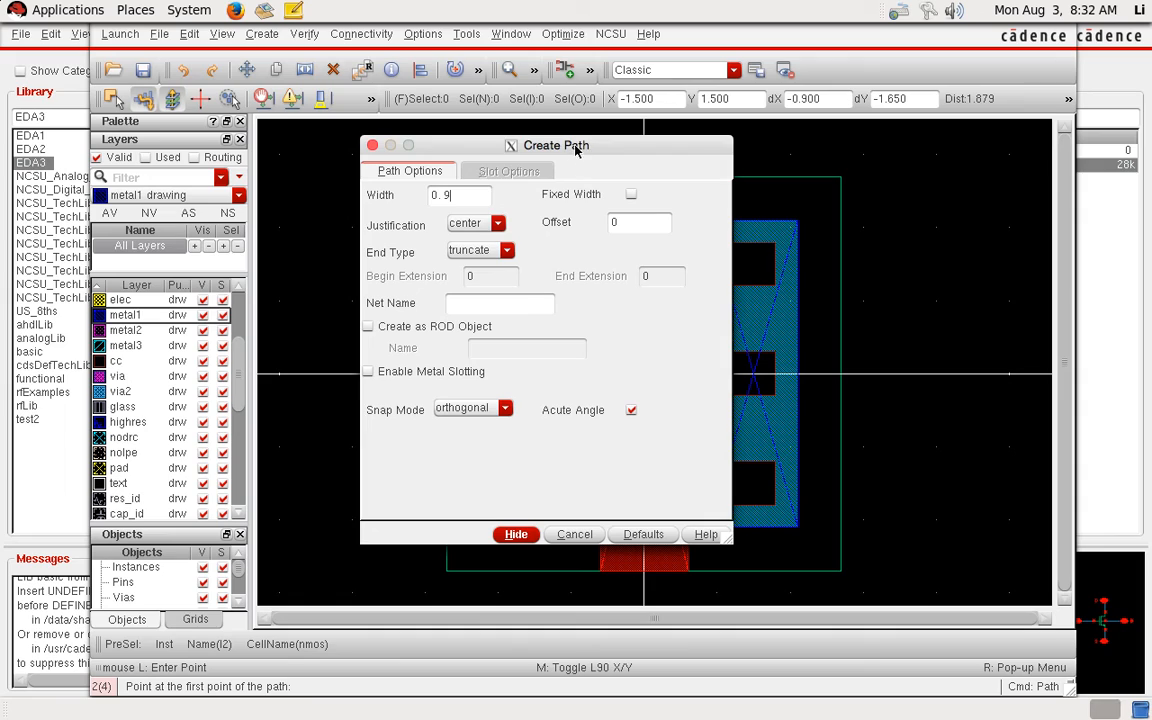
left_click_drag(571, 141, 153, 126)
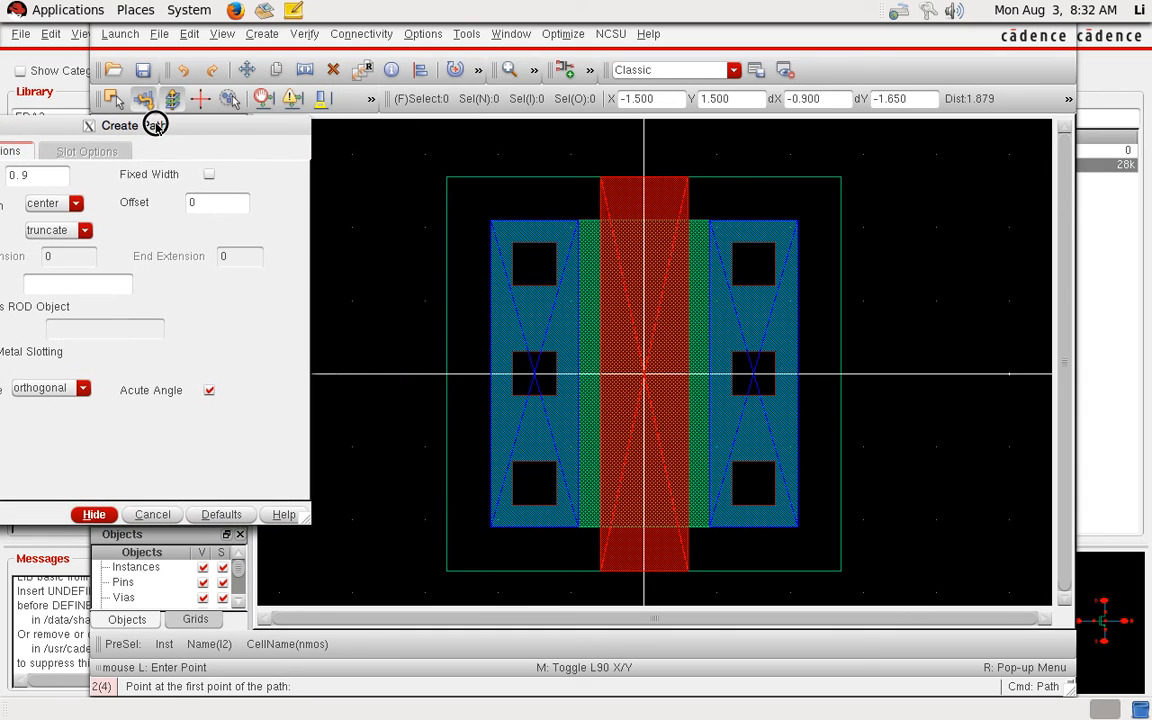
left_click(429, 239)
left_click(533, 266)
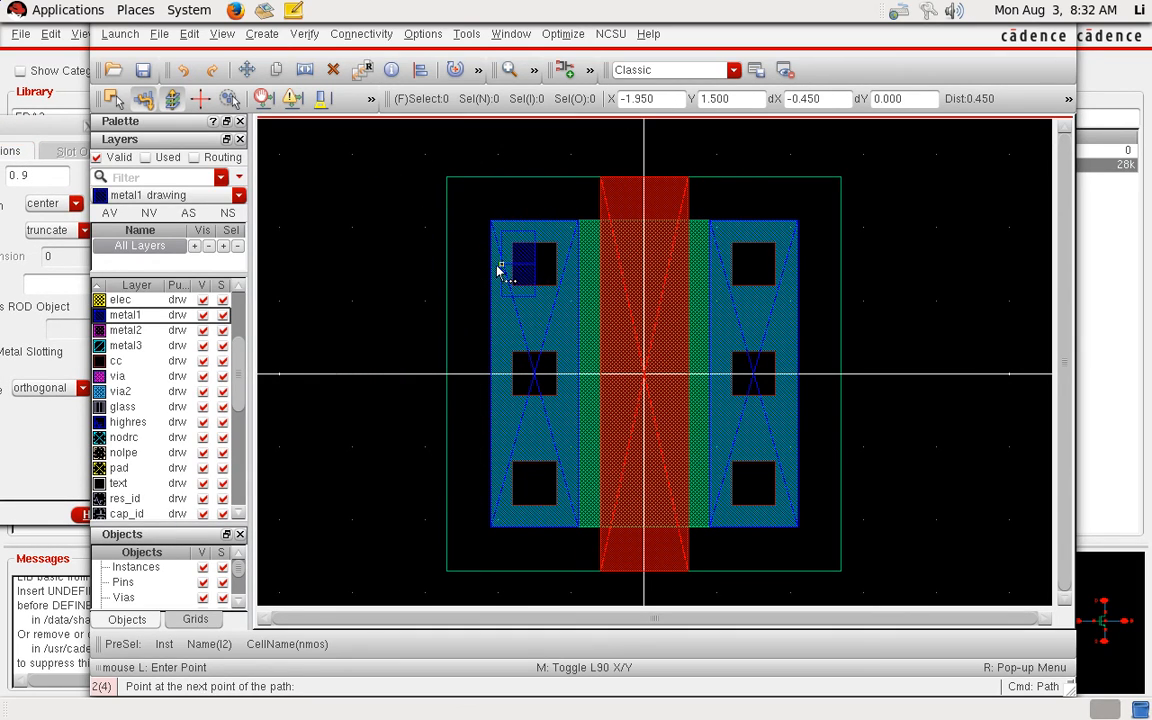
double_click(362, 265)
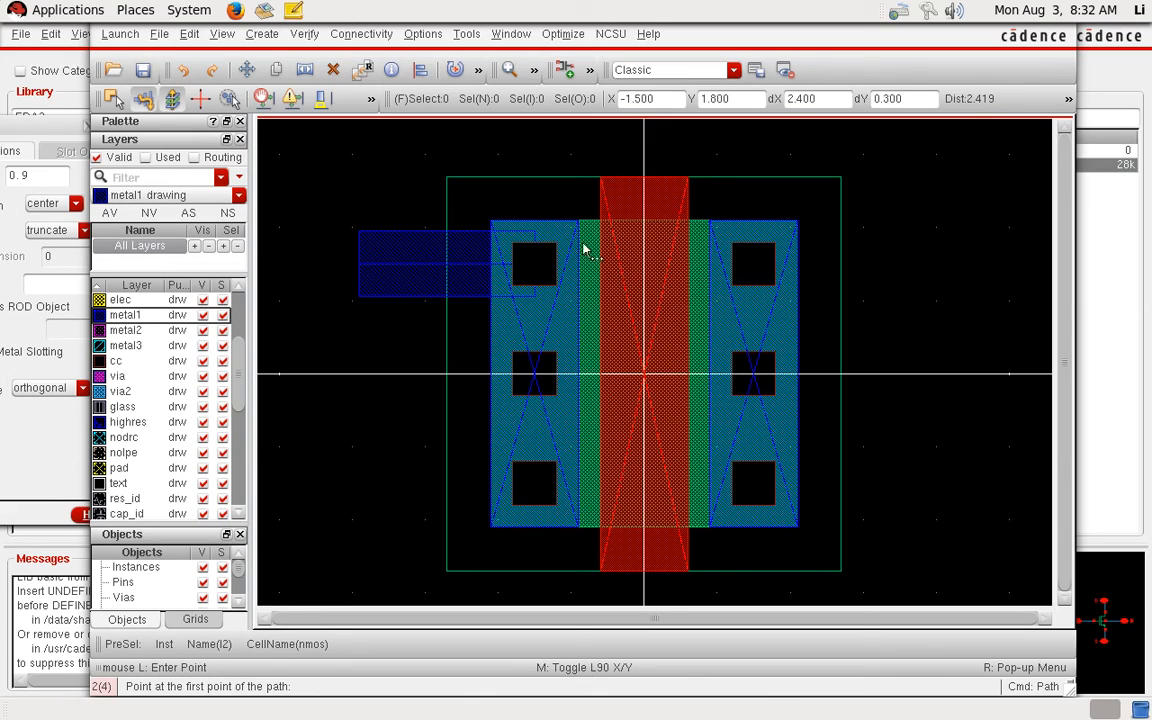
Step: Draw a metal1 path 0.9u wide and about 1.95u long, running down from the transistor's lower-right contact
scroll(763, 300, "down", 2)
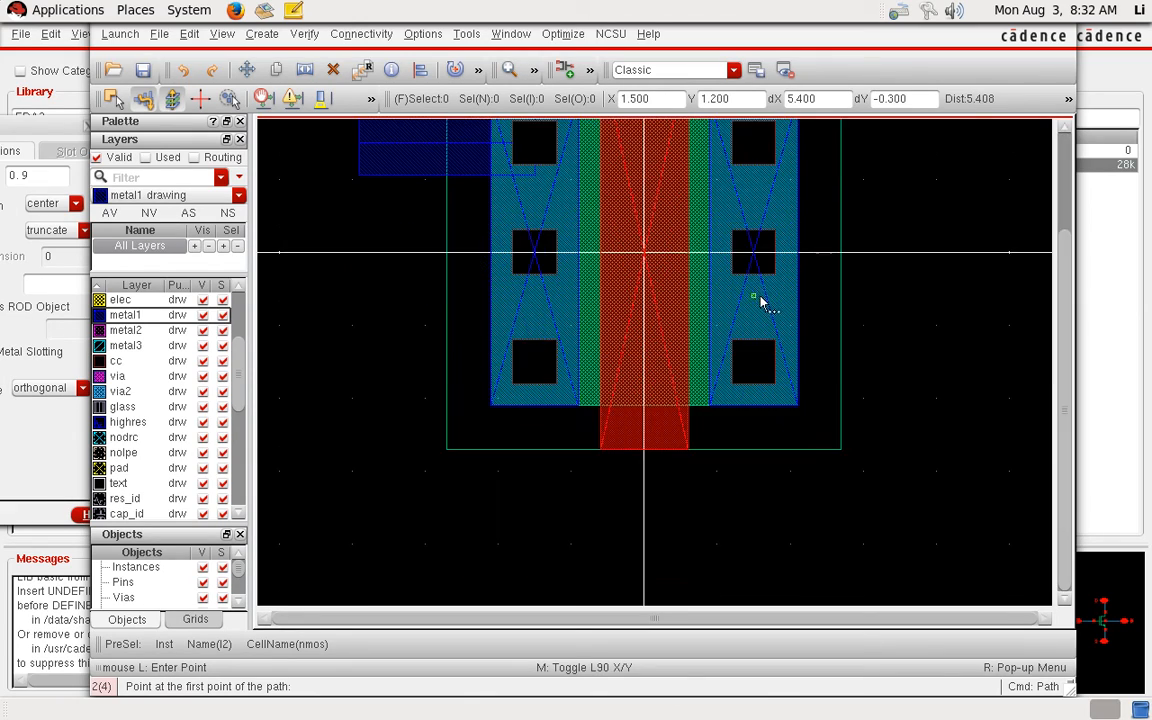
left_click(753, 363)
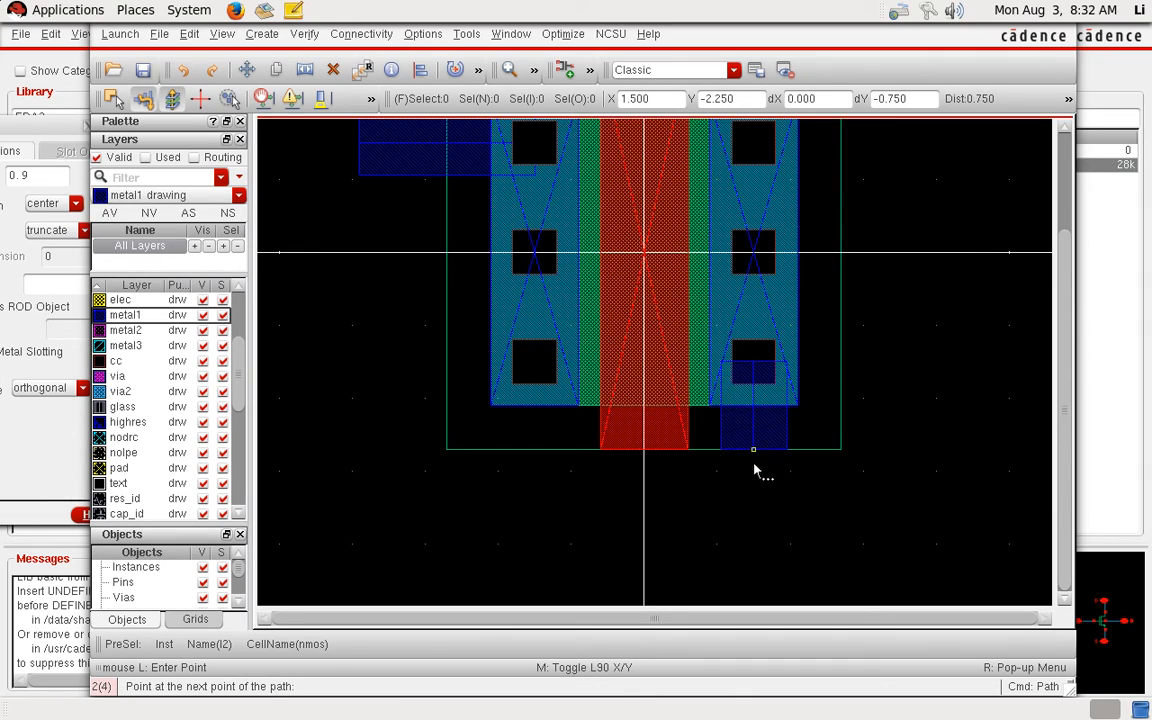
double_click(754, 506)
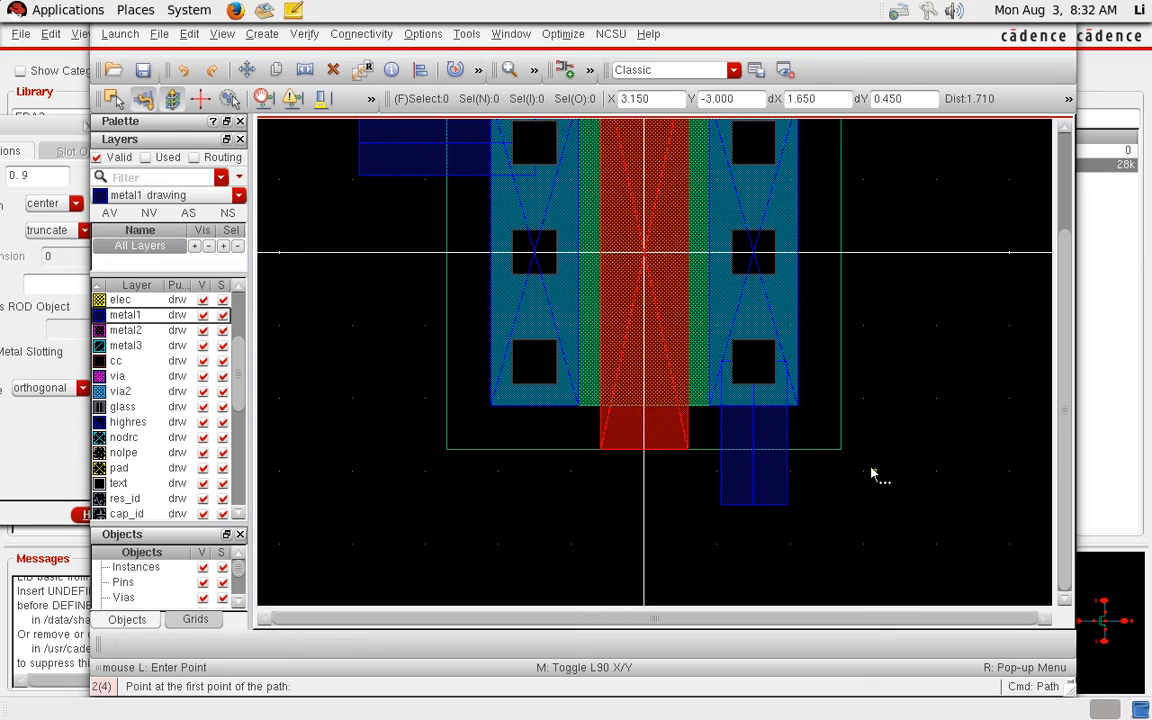
Step: Extend the gate upward with a poly path 1.2u wide and about 2.55u long, starting inside the gate's upper end
key("f")
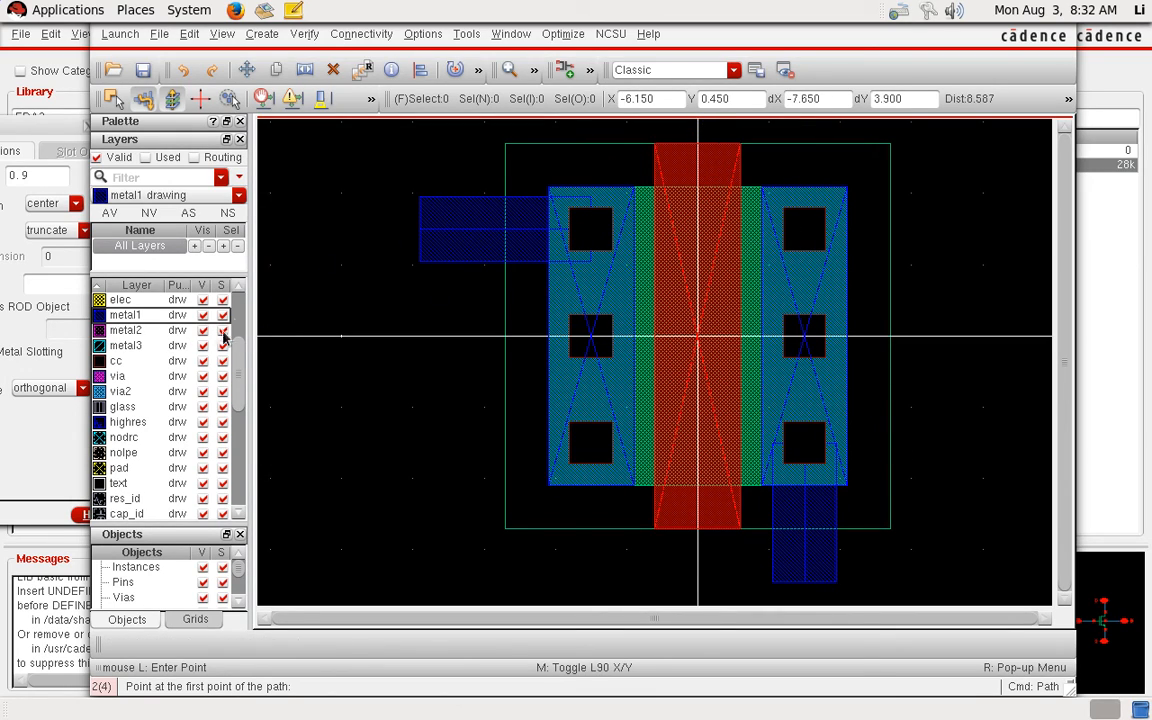
left_click_drag(238, 352, 238, 317)
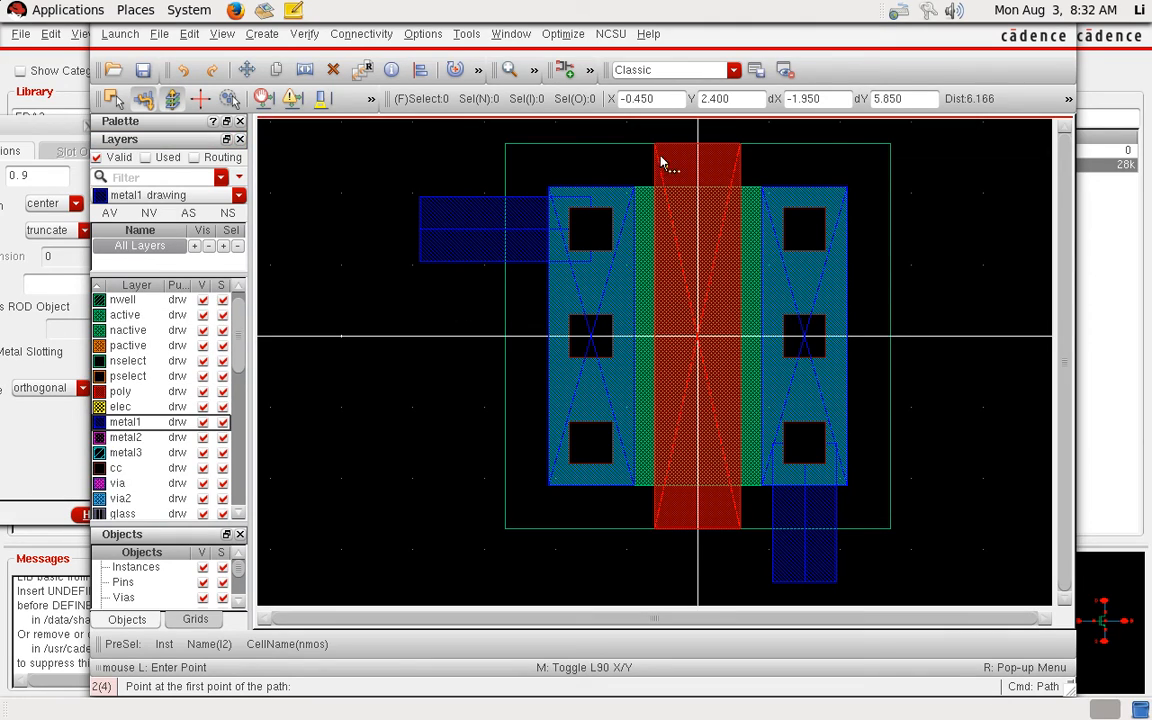
left_click(130, 392)
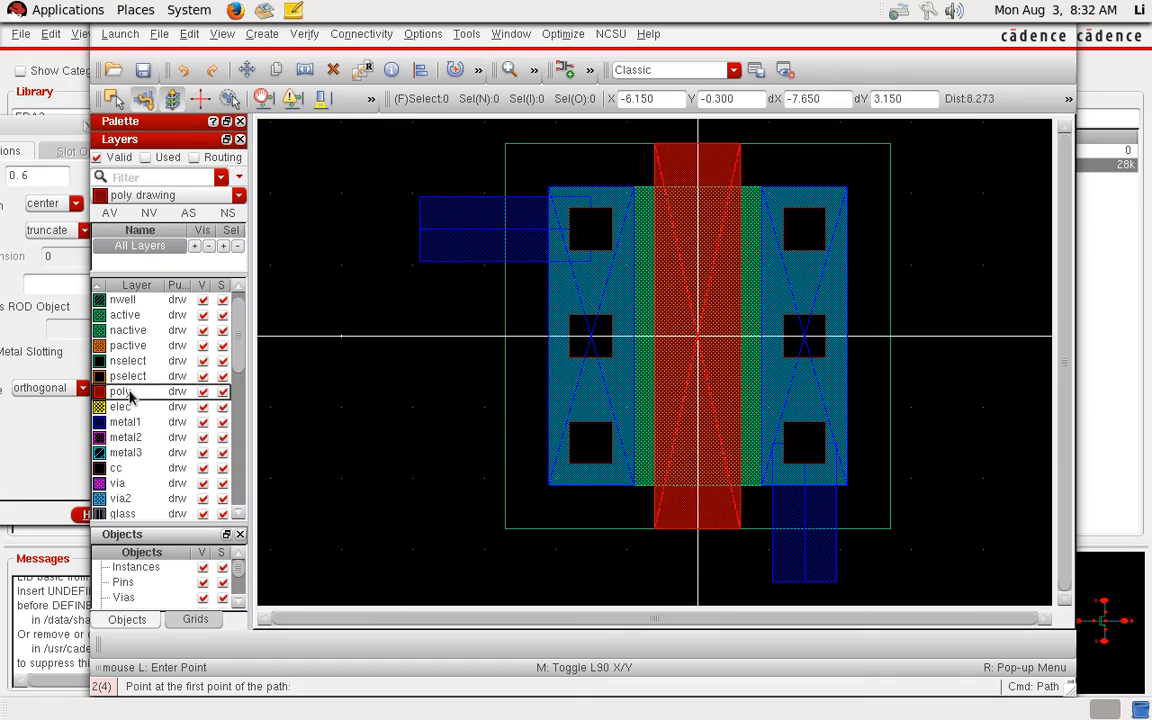
left_click(698, 213)
key("Up")
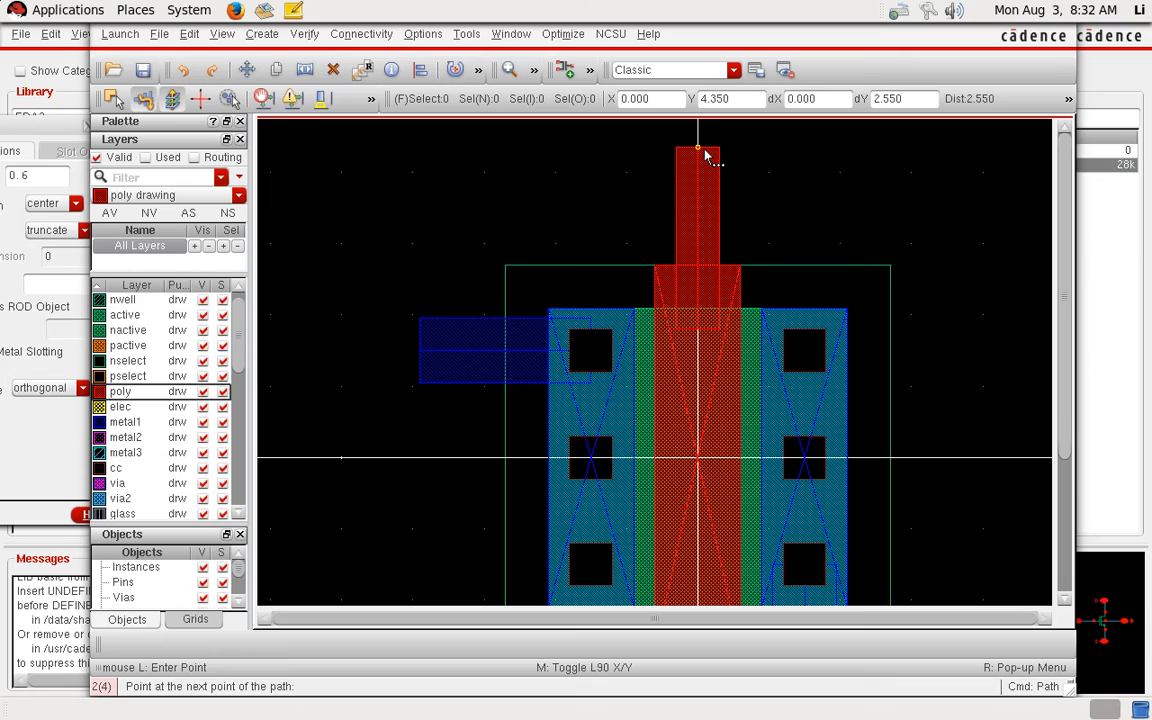
key("F3")
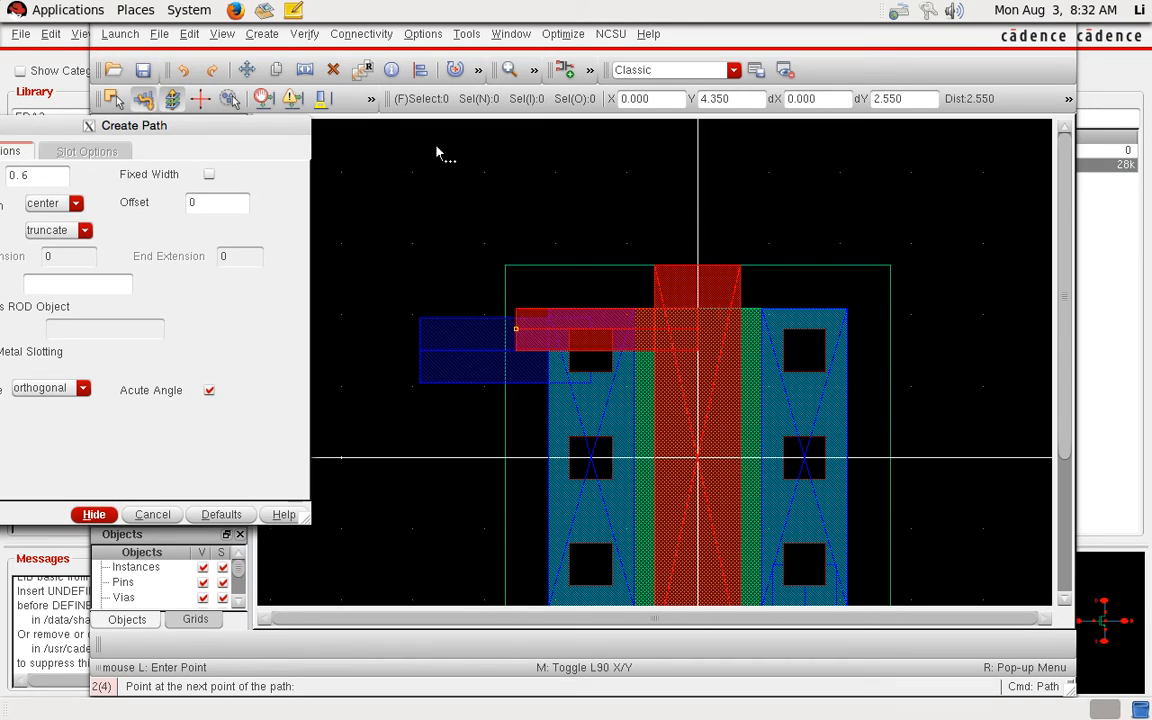
left_click_drag(239, 130, 390, 126)
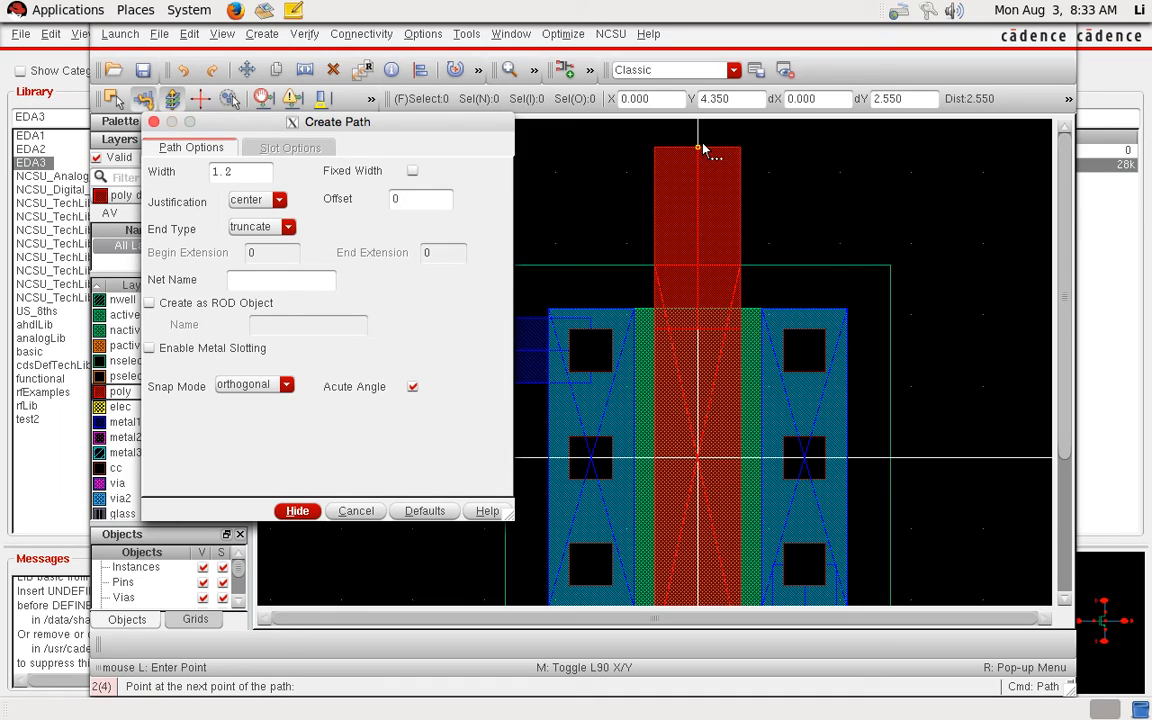
double_click(703, 149)
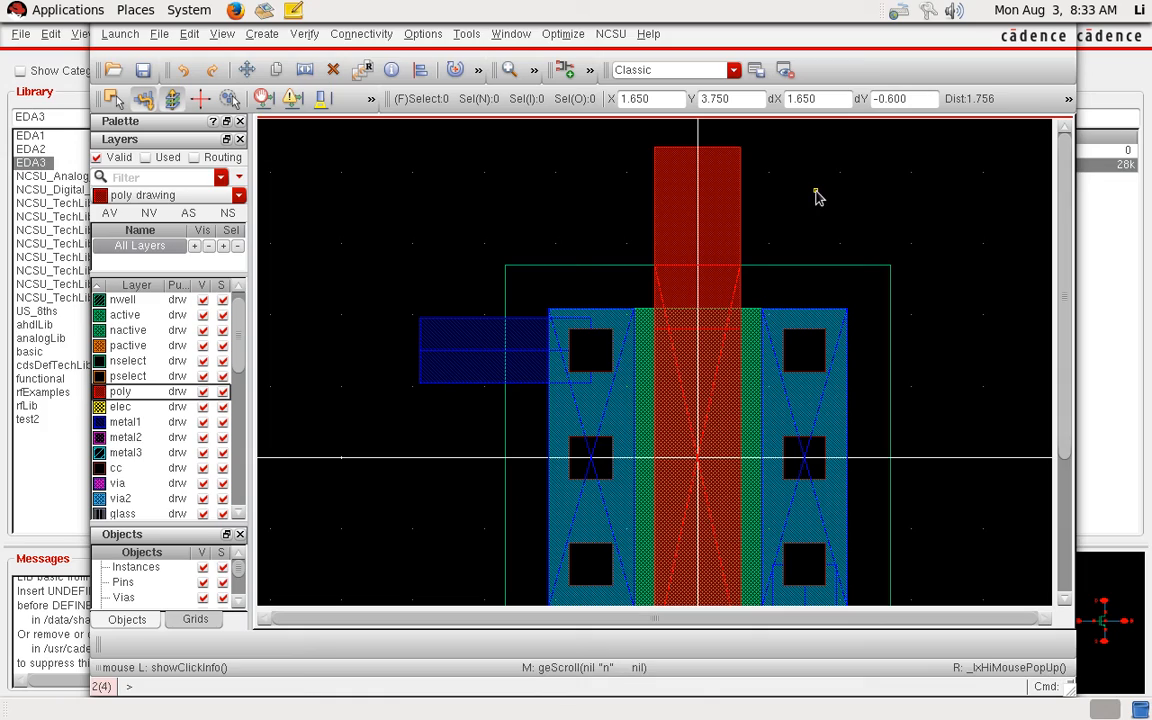
Step: Start creating a single via using the M1_POLY via definition
scroll(790, 205, "down", 2, "ctrl")
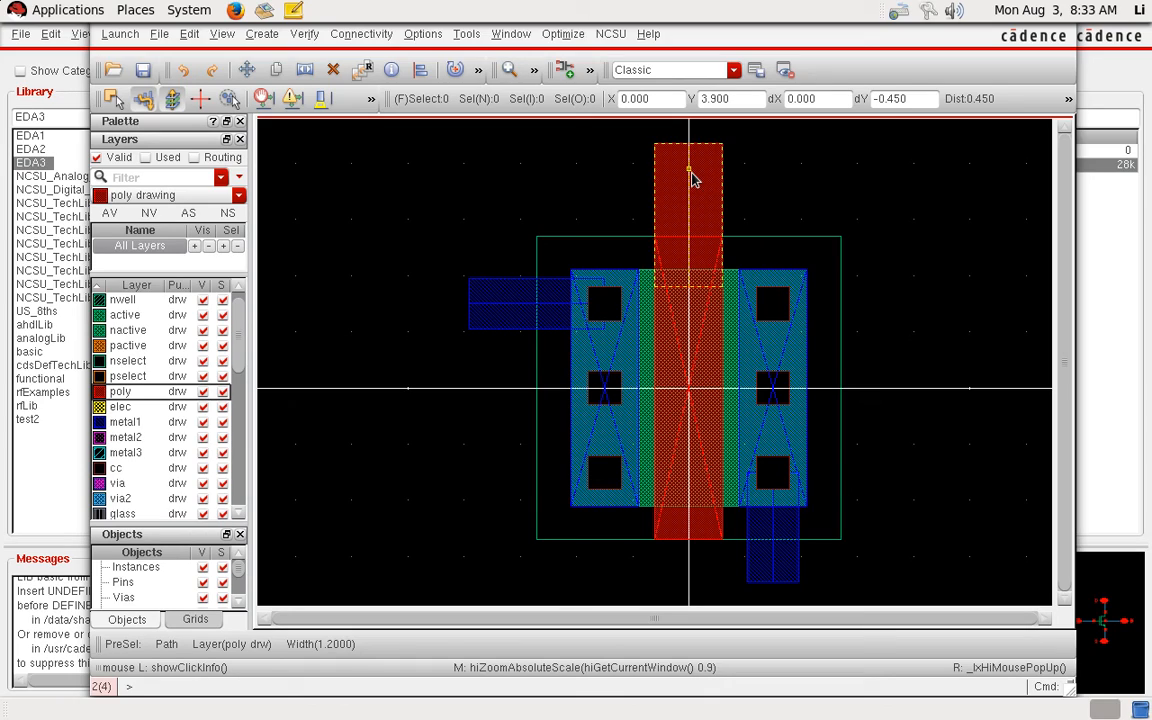
key("c")
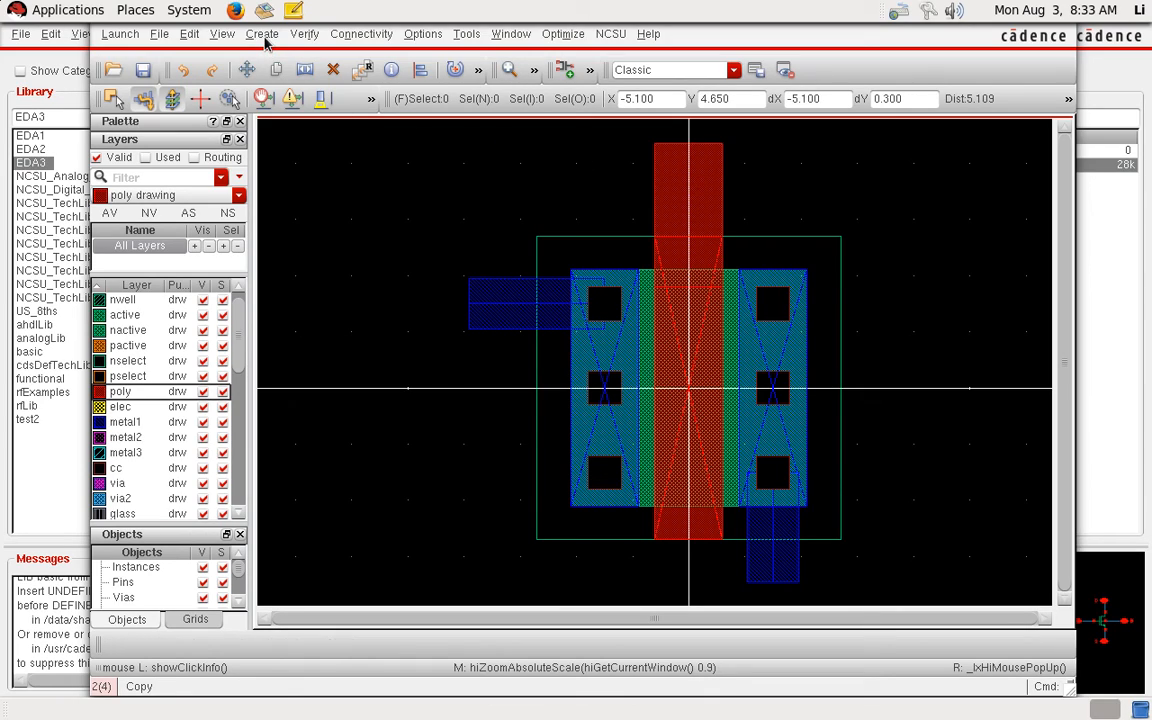
left_click(262, 34)
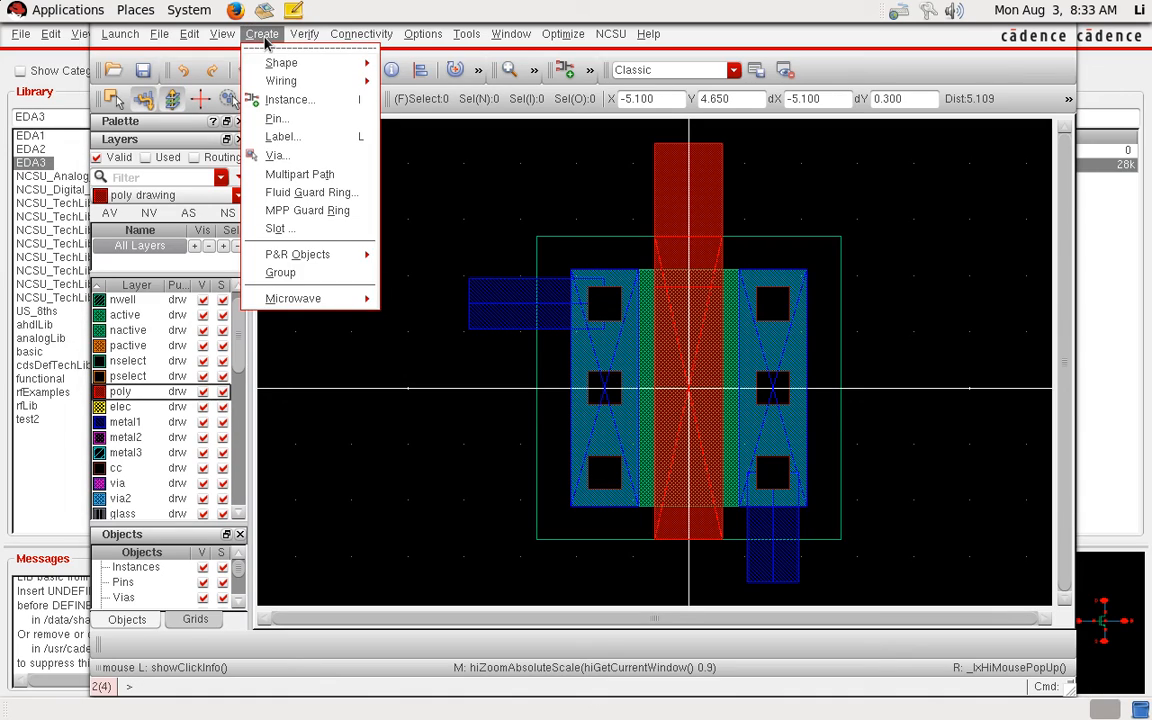
left_click(275, 157)
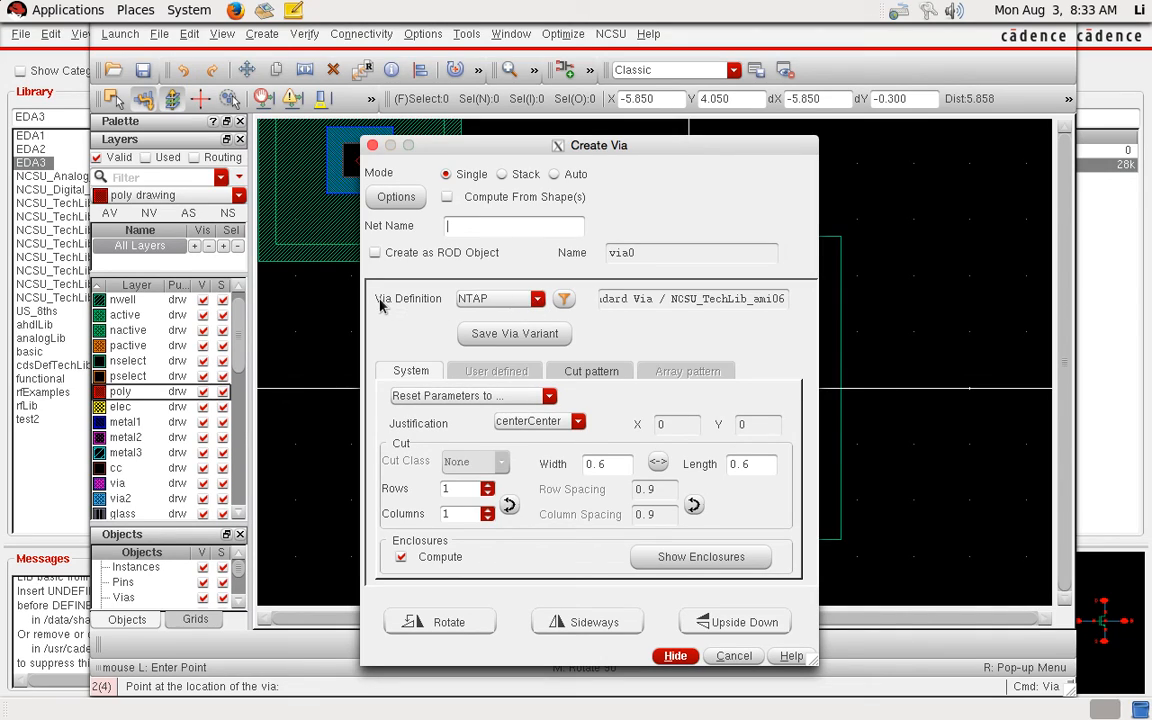
left_click(529, 306)
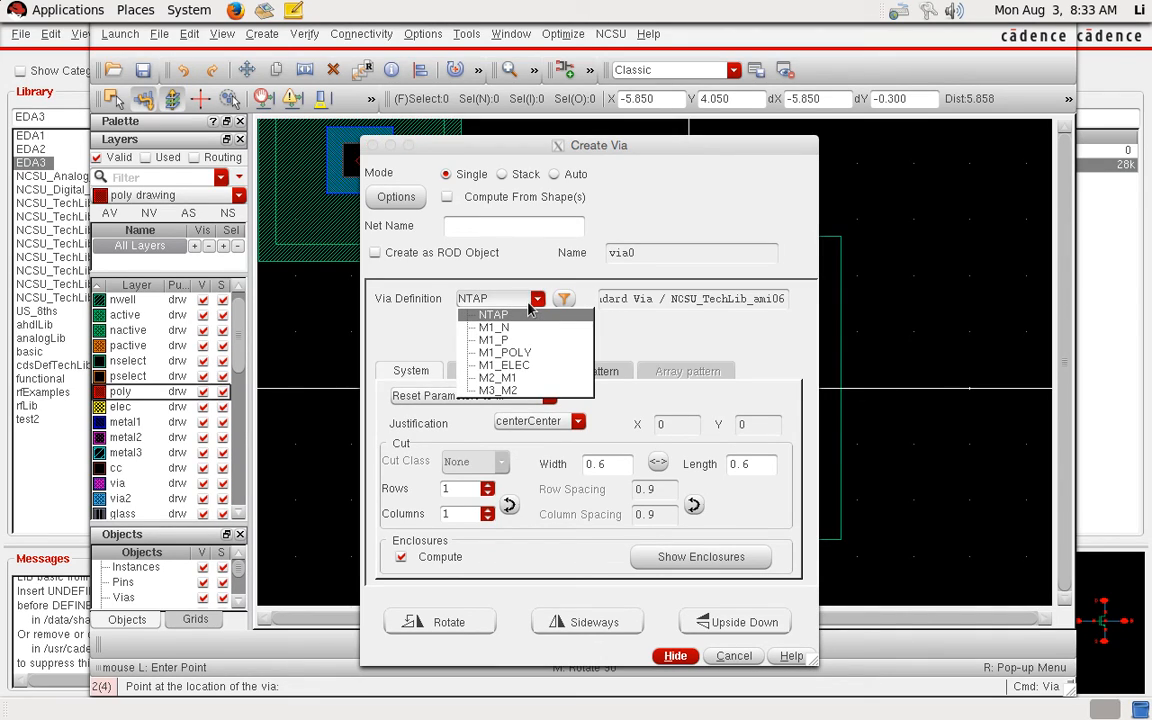
left_click(519, 354)
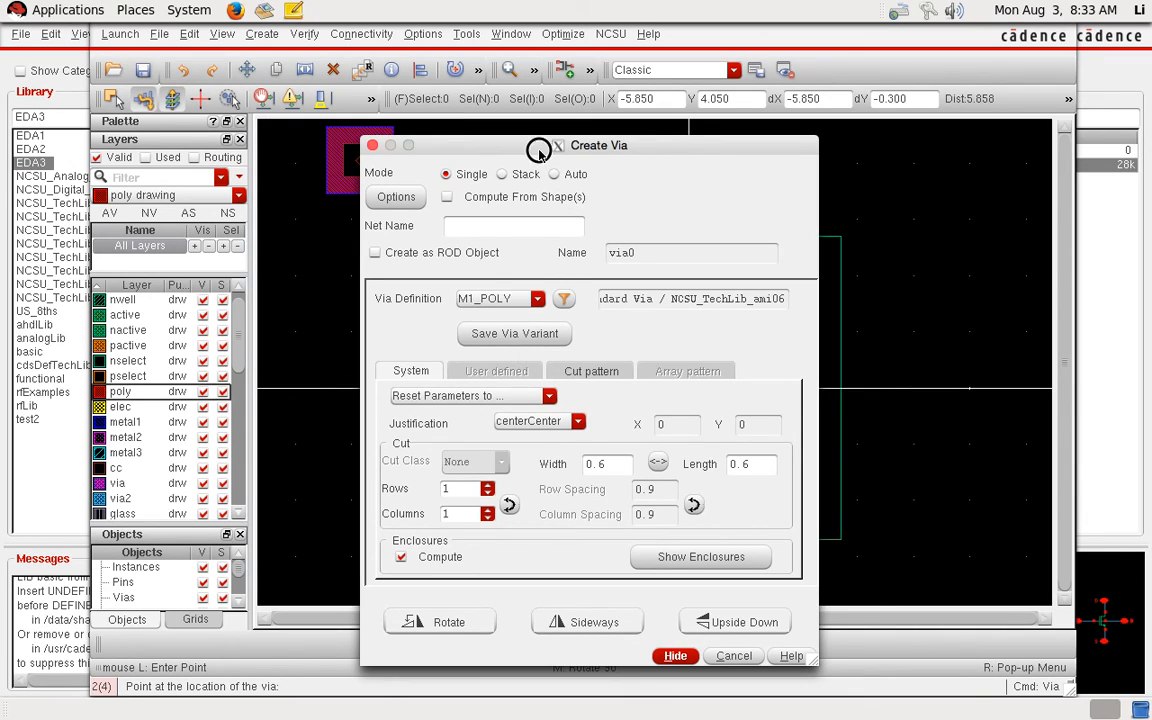
left_click_drag(540, 147, 254, 121)
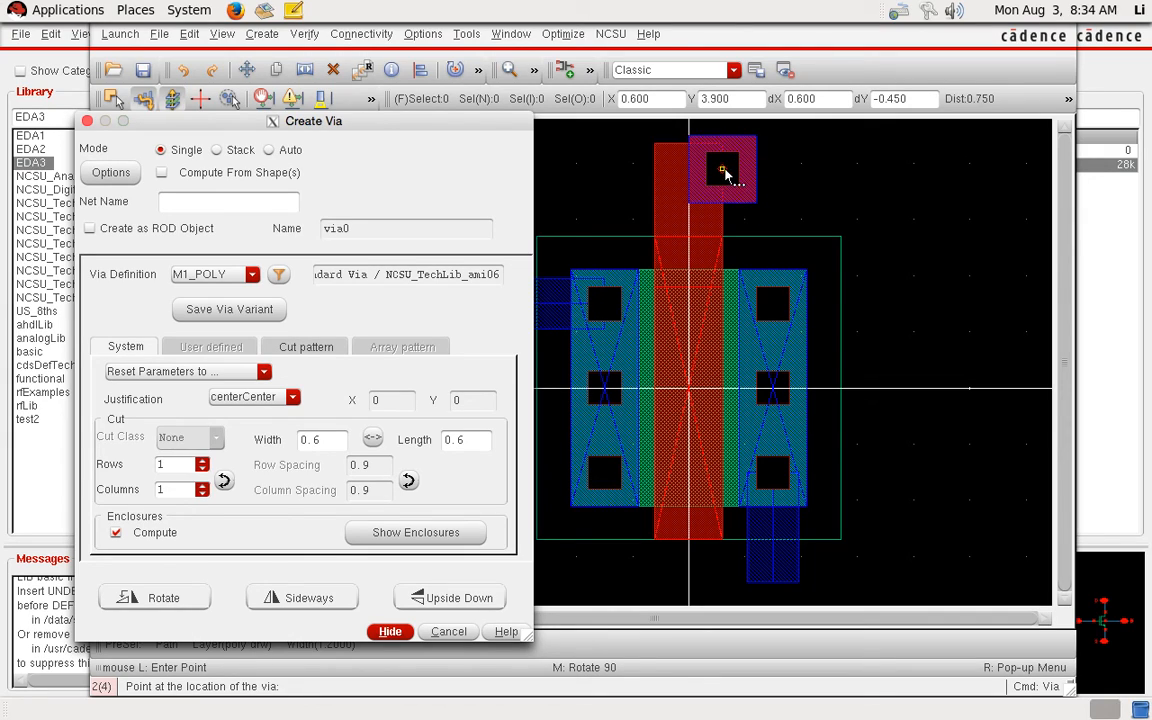
Step: Set the via to 1 row and 2 columns and place it on the upper end of the poly path at (0, 3.75)
left_click(203, 466)
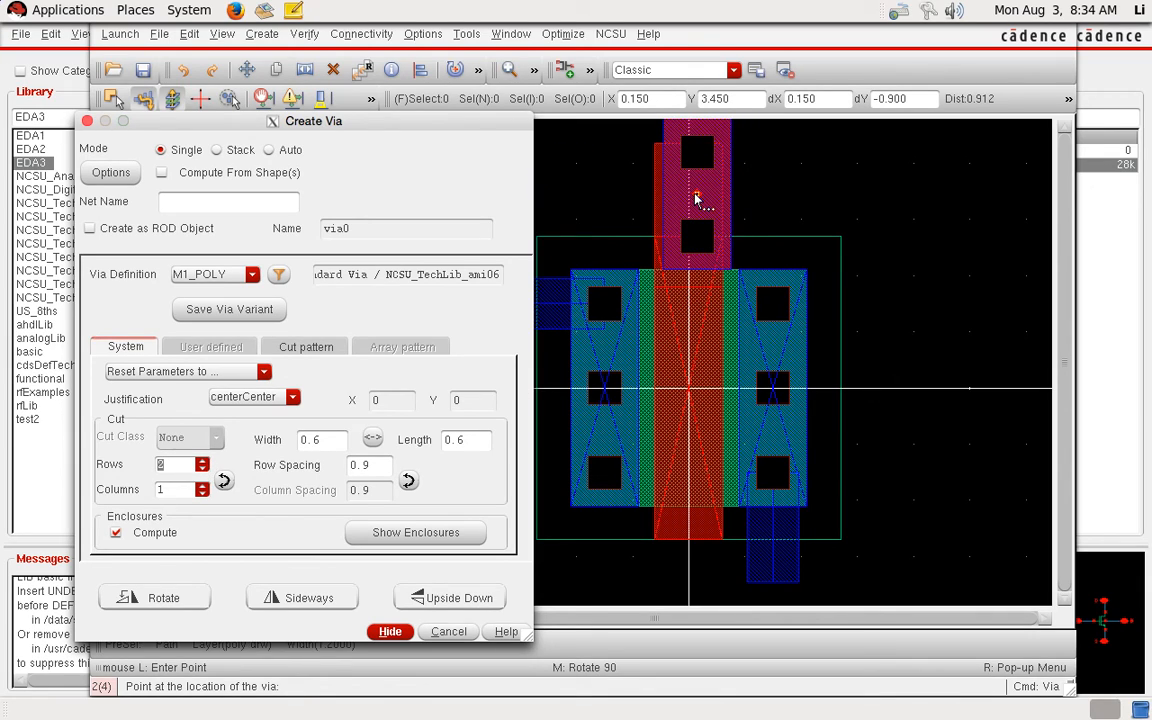
left_click(224, 481)
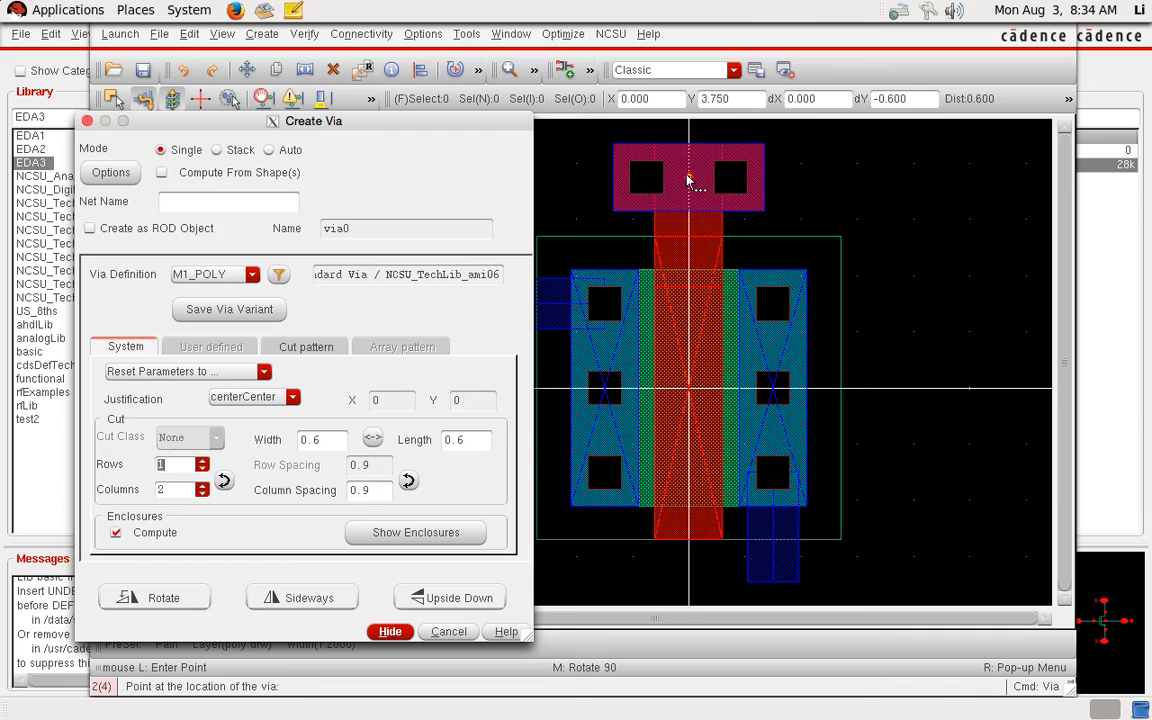
key("F3")
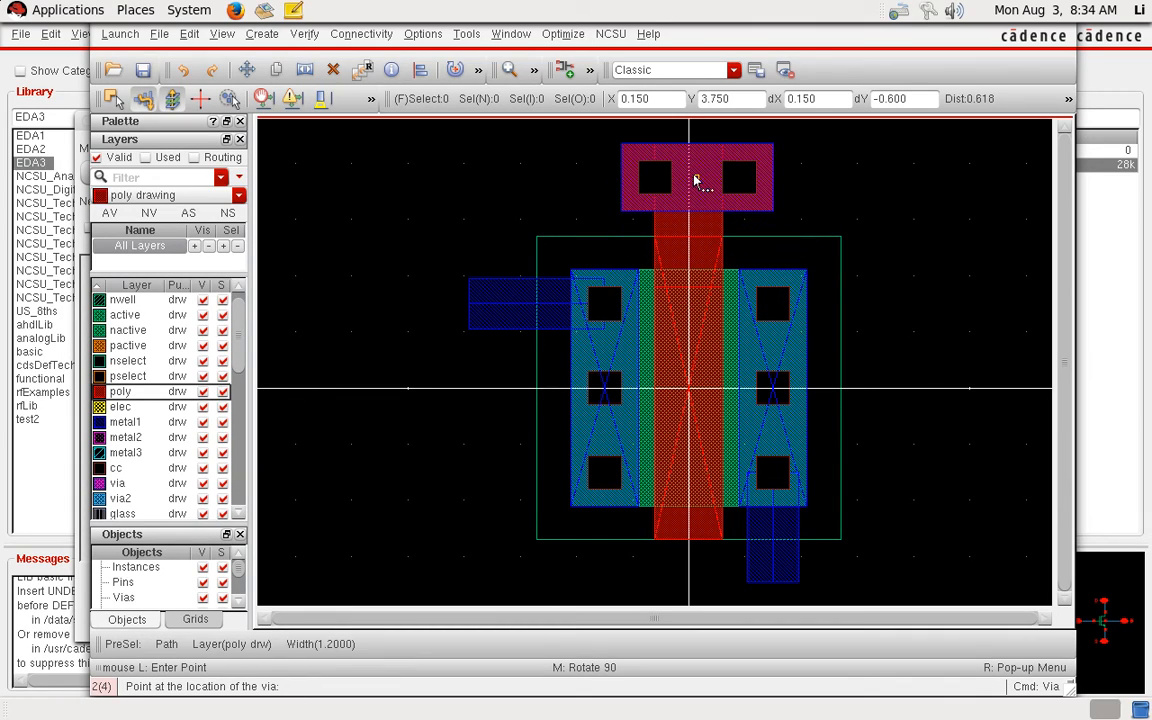
left_click(689, 182)
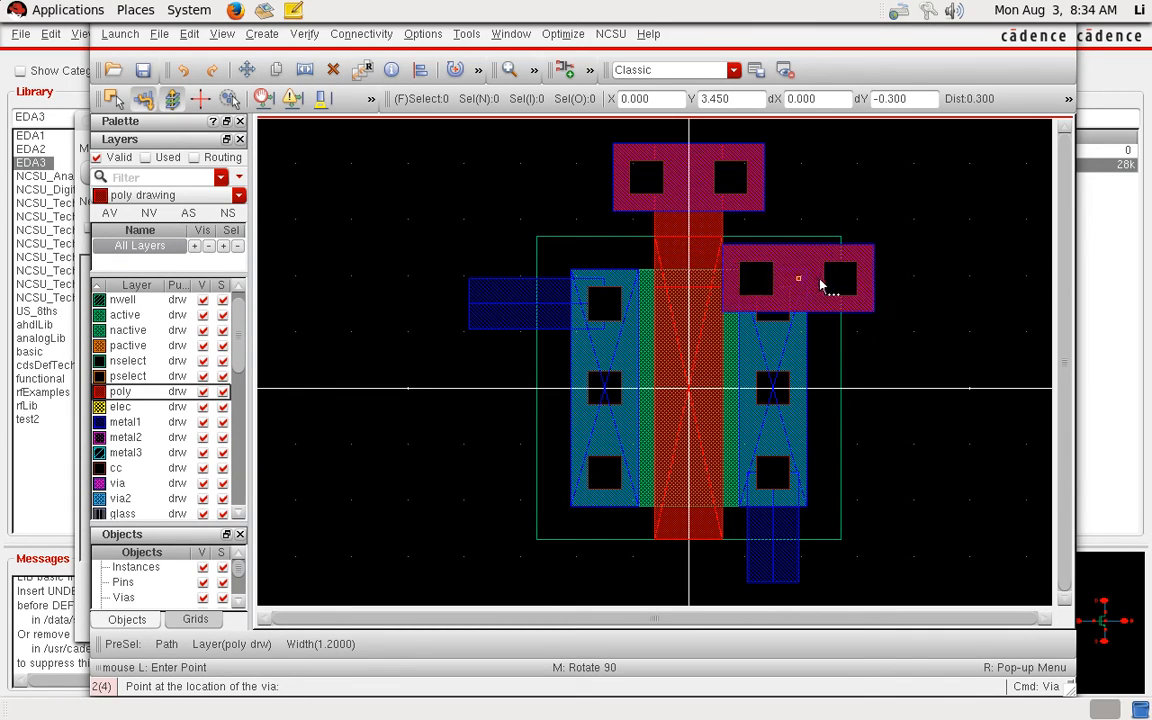
key("Escape")
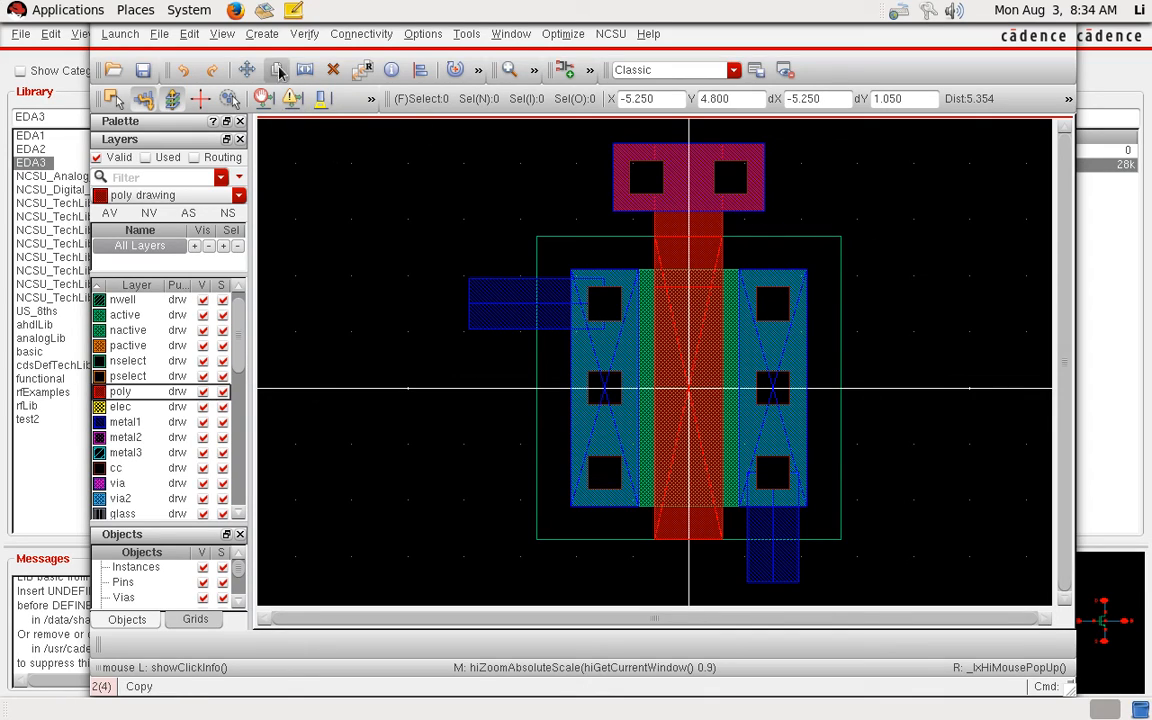
Step: Start creating another single via using the M1_P via definition
left_click(268, 40)
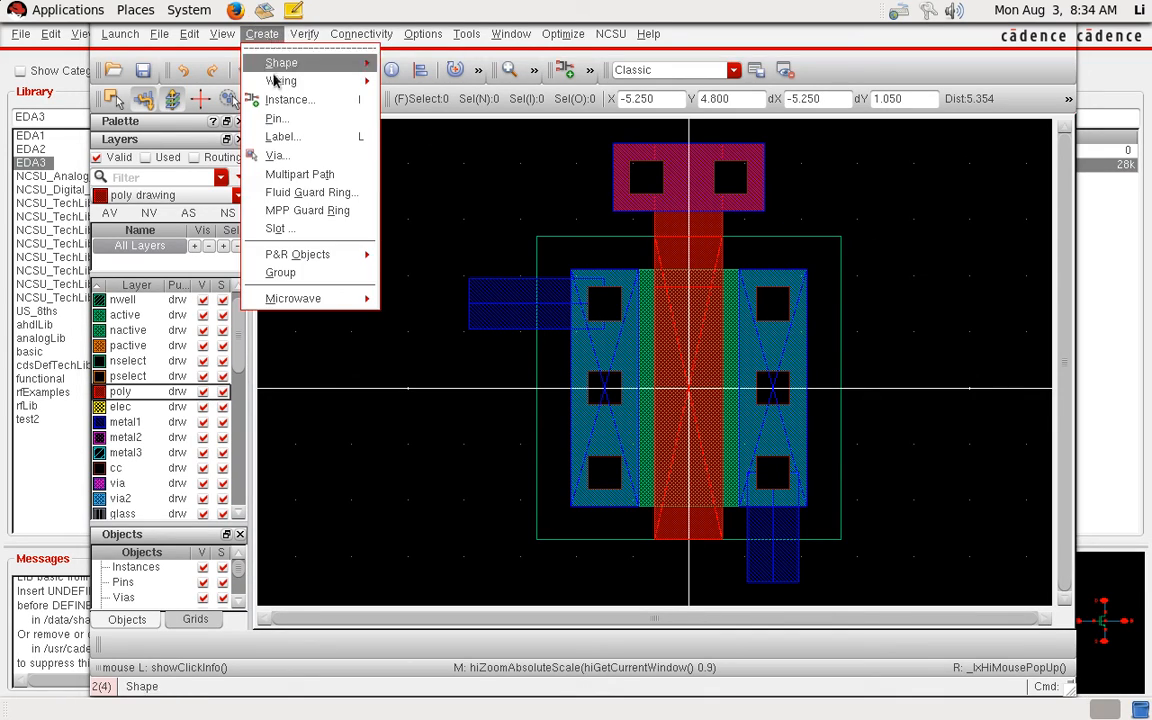
left_click(284, 156)
left_click_drag(289, 119, 353, 55)
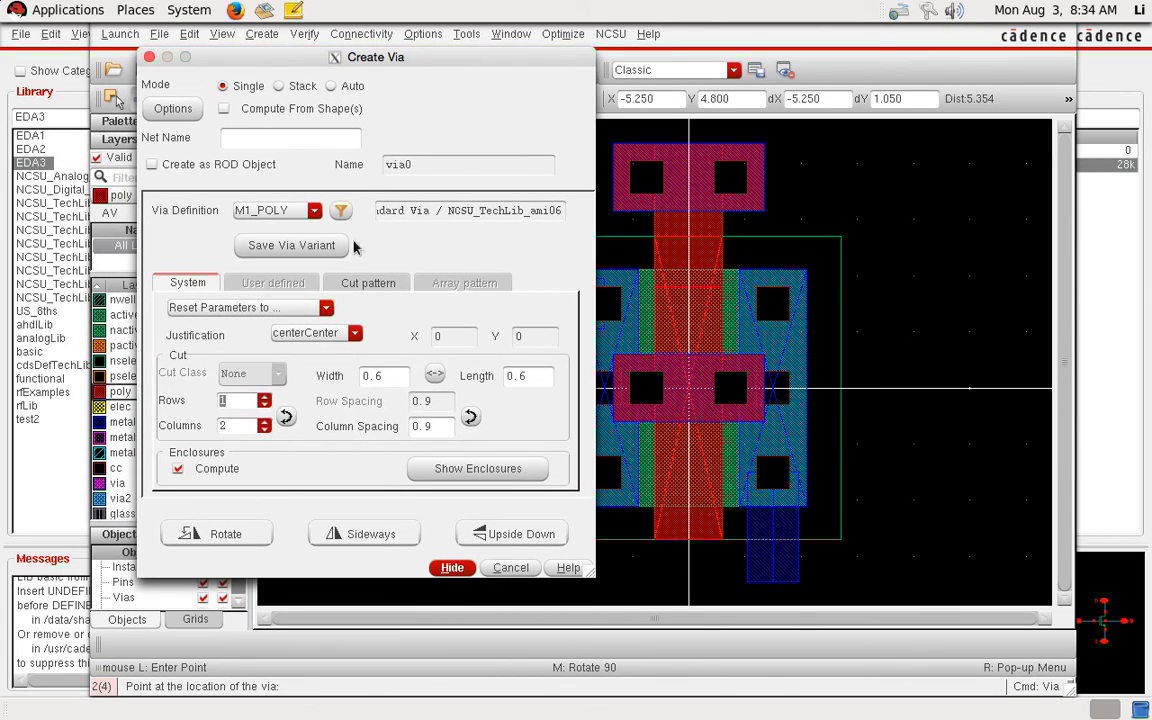
left_click(288, 211)
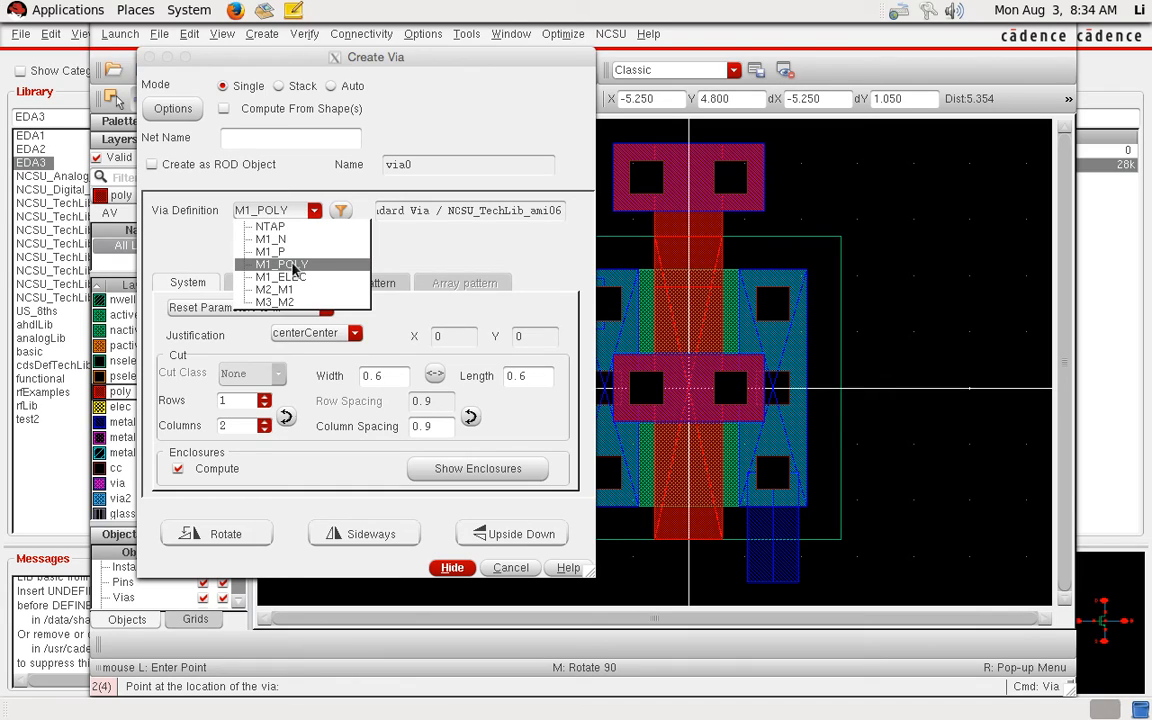
left_click(280, 251)
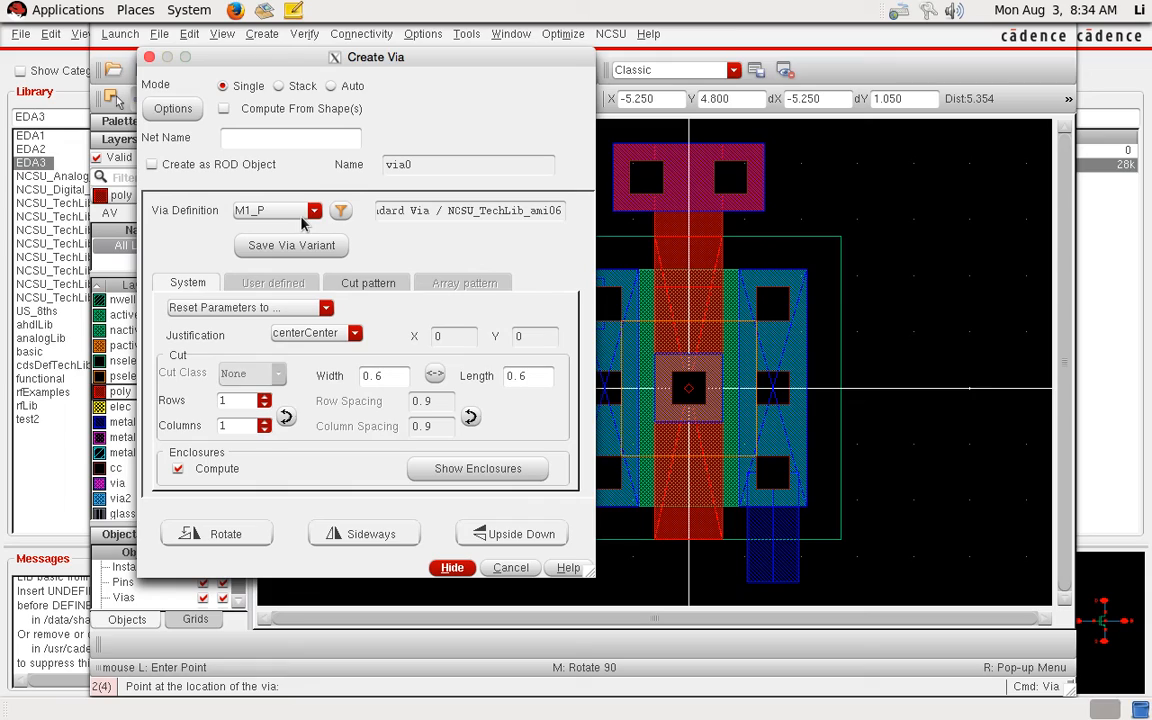
Step: Set the via to 3 rows and 1 column and place it beside the transistor at (4.65, 0)
left_click(265, 424)
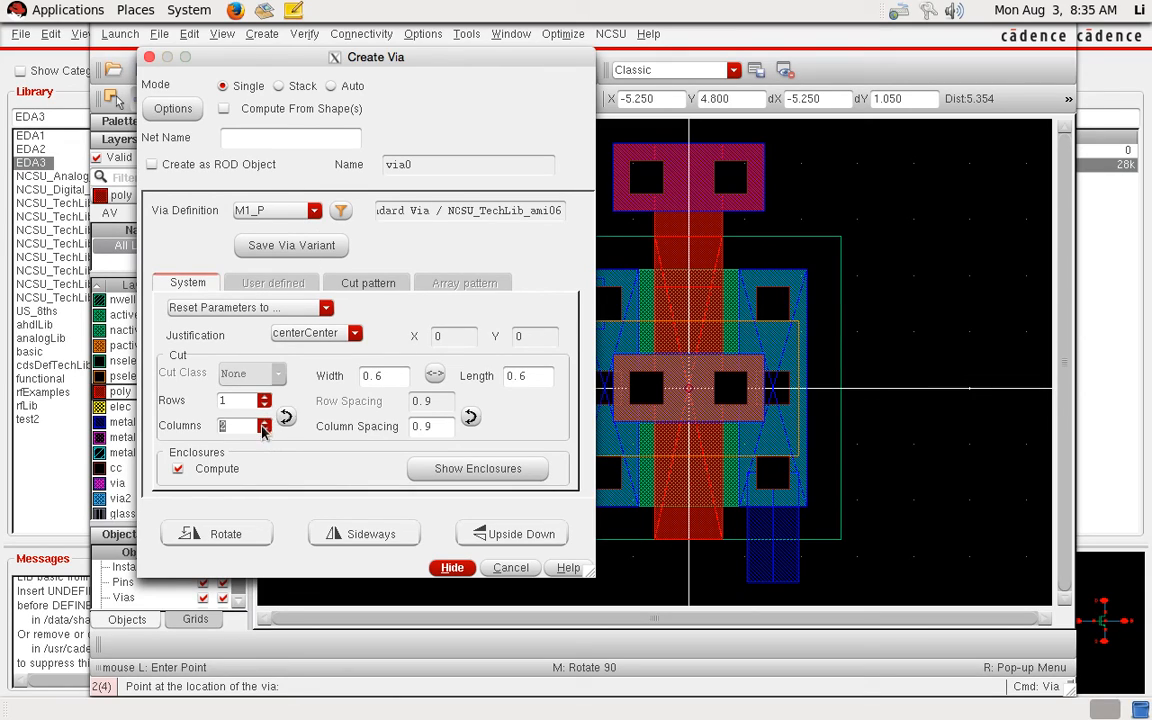
left_click(264, 430)
left_click(265, 400)
left_click(265, 400)
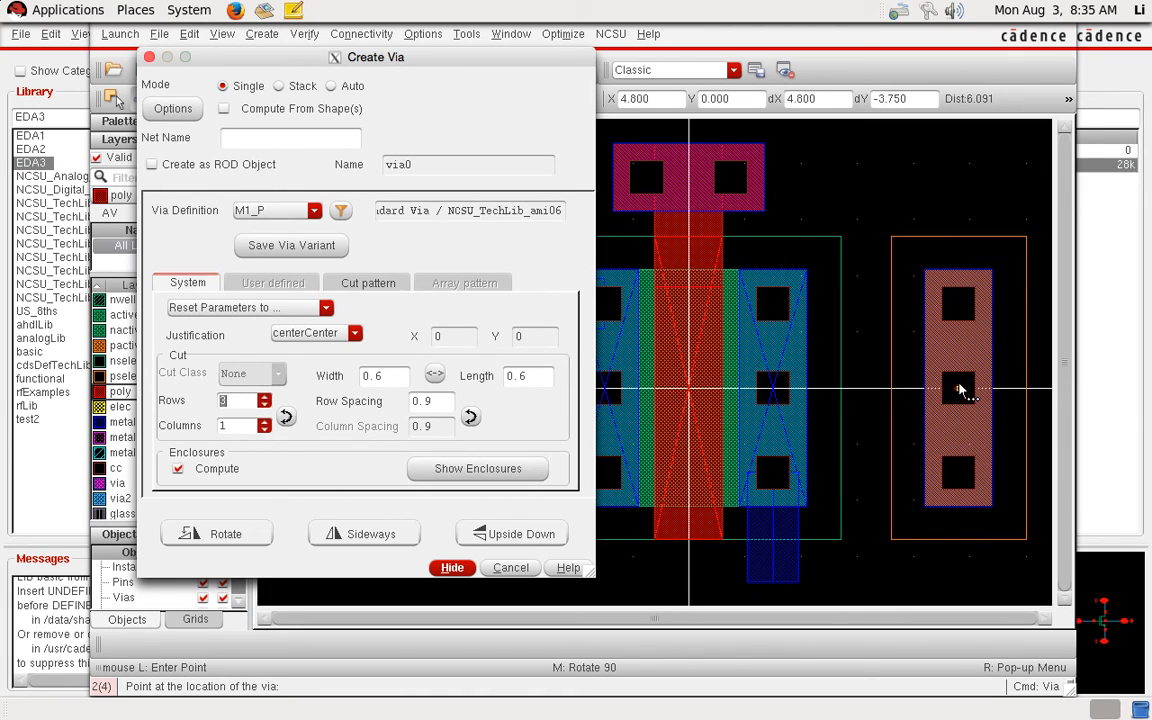
key("Return")
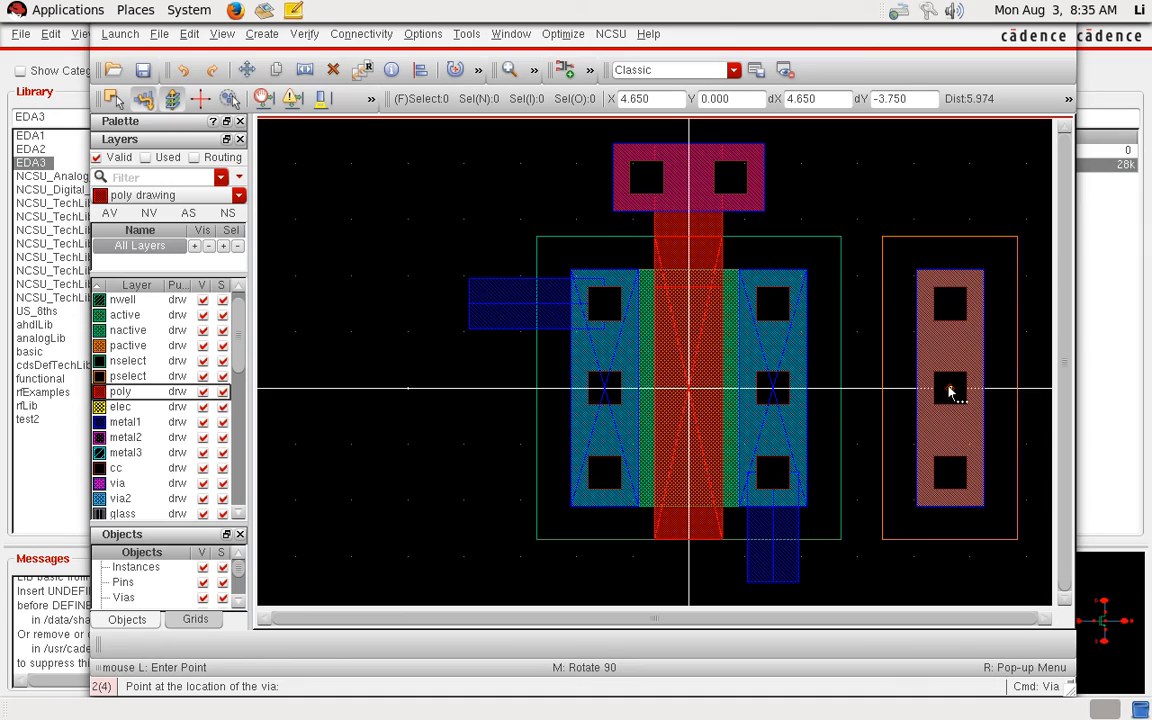
left_click(950, 390)
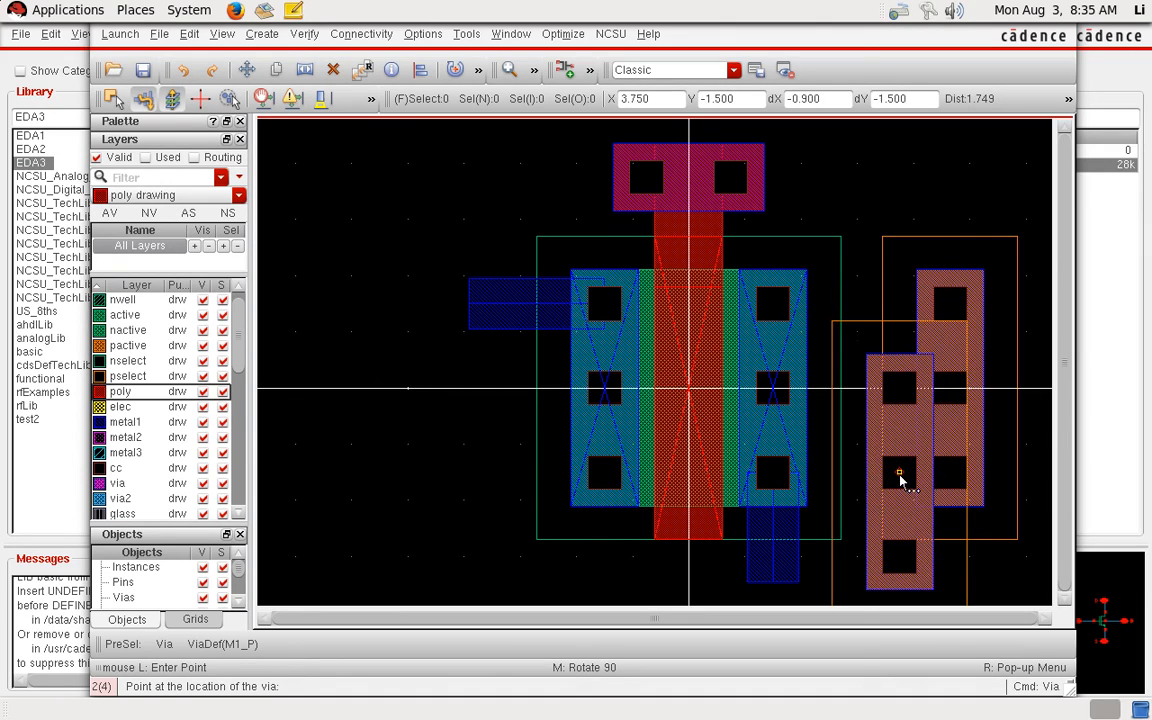
key("Escape")
key("f")
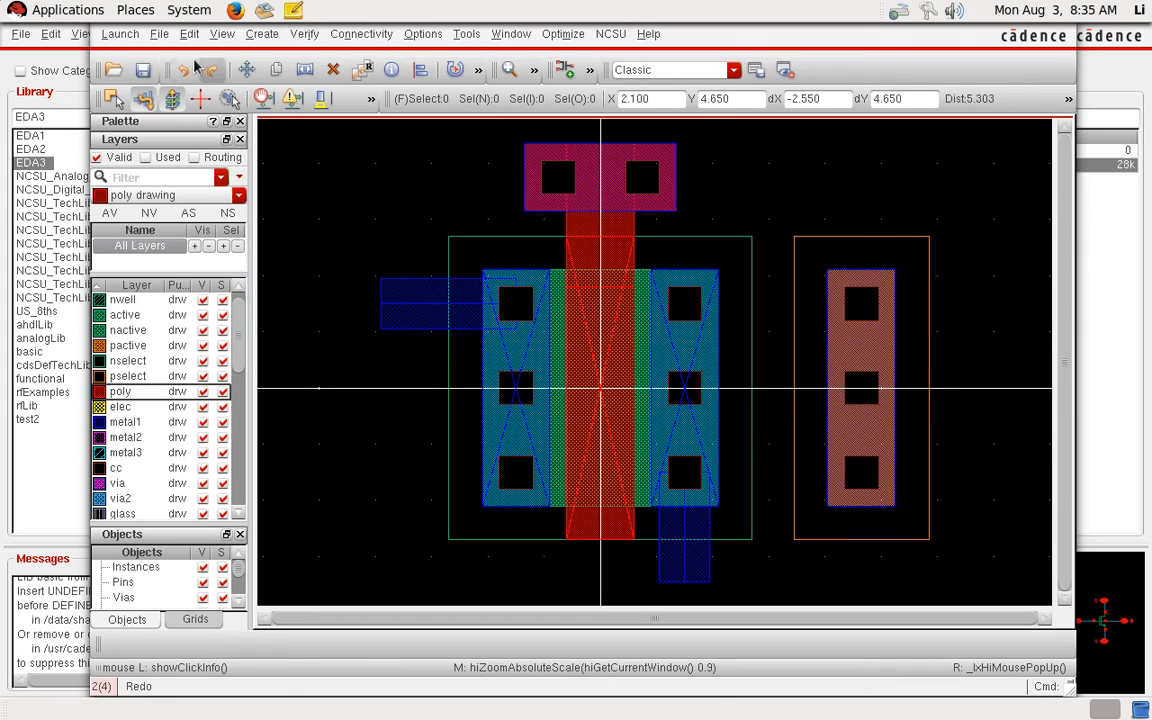
Step: Save the layout and run a flat, full DRC using the divaDRC.rul rules file
left_click(143, 69)
left_click(306, 70)
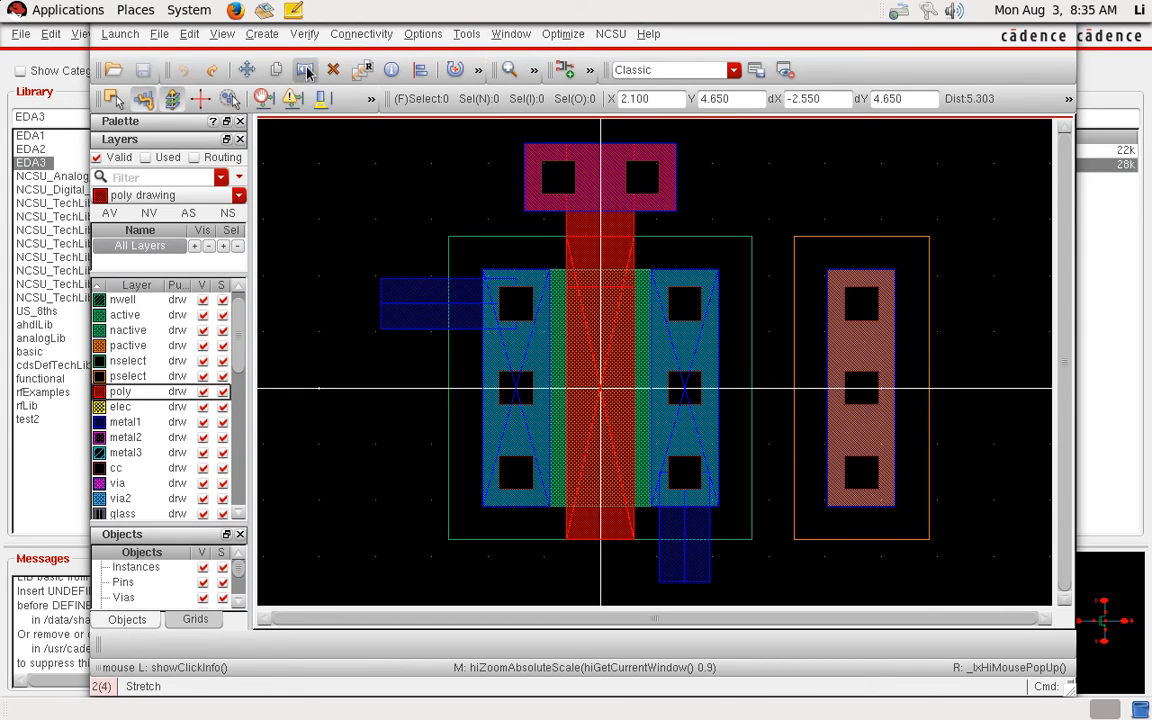
left_click(331, 72)
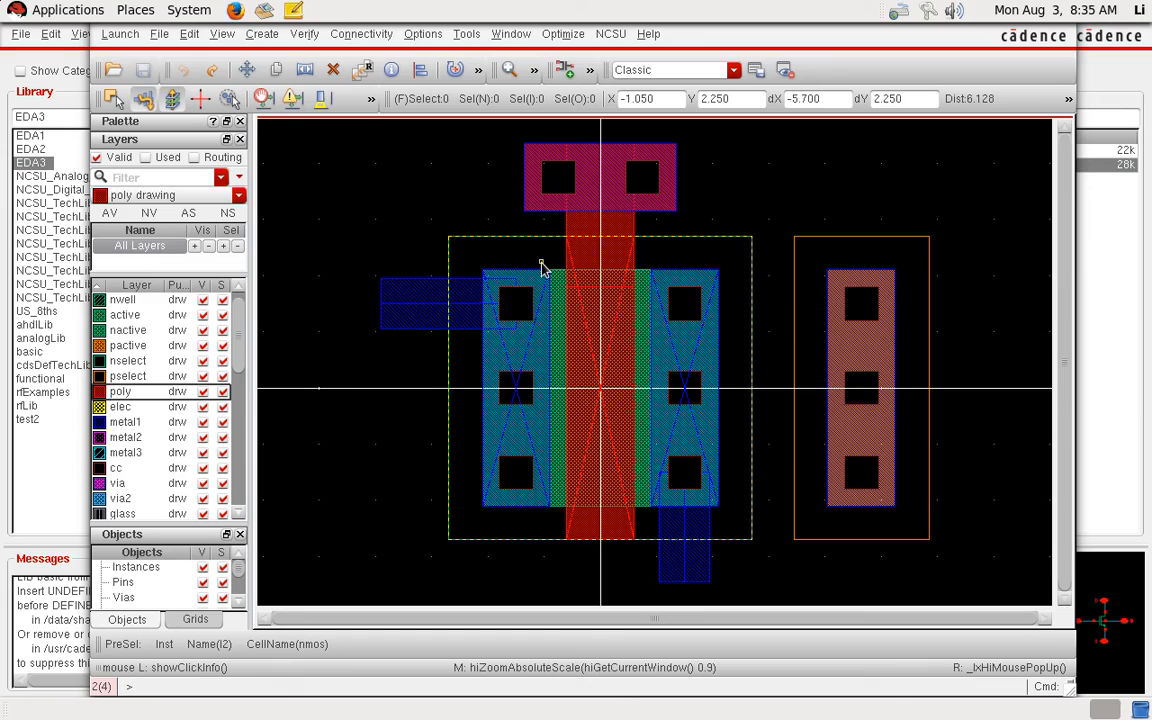
left_click(305, 34)
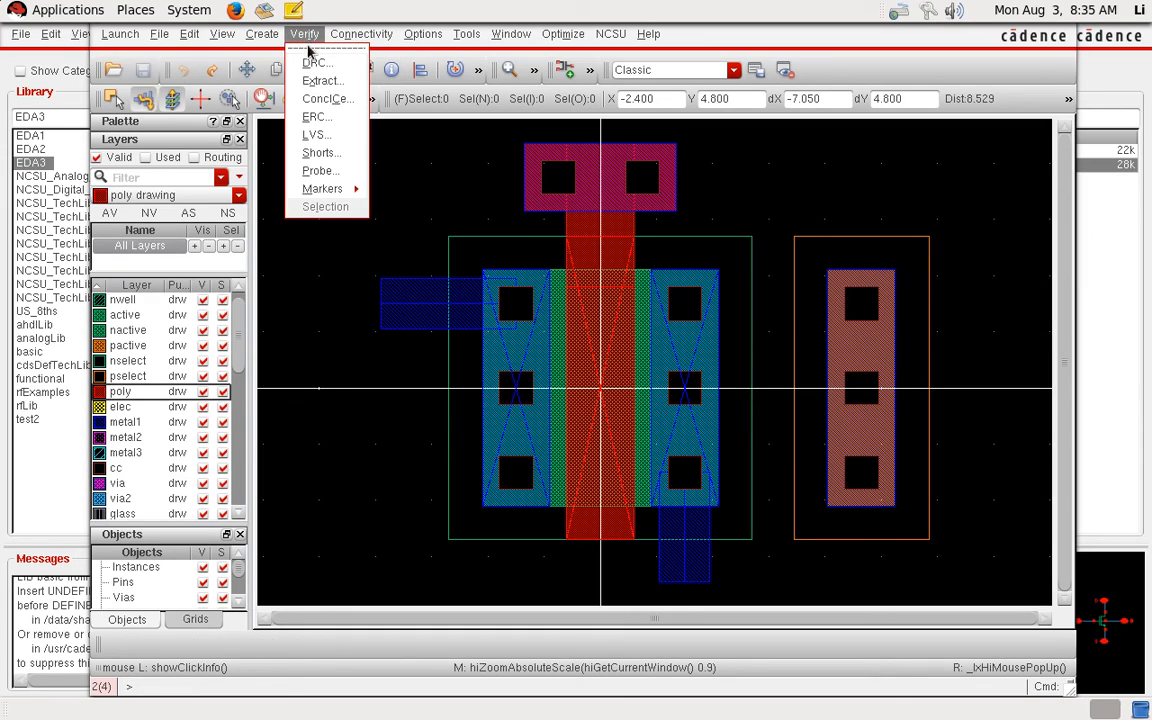
left_click(313, 64)
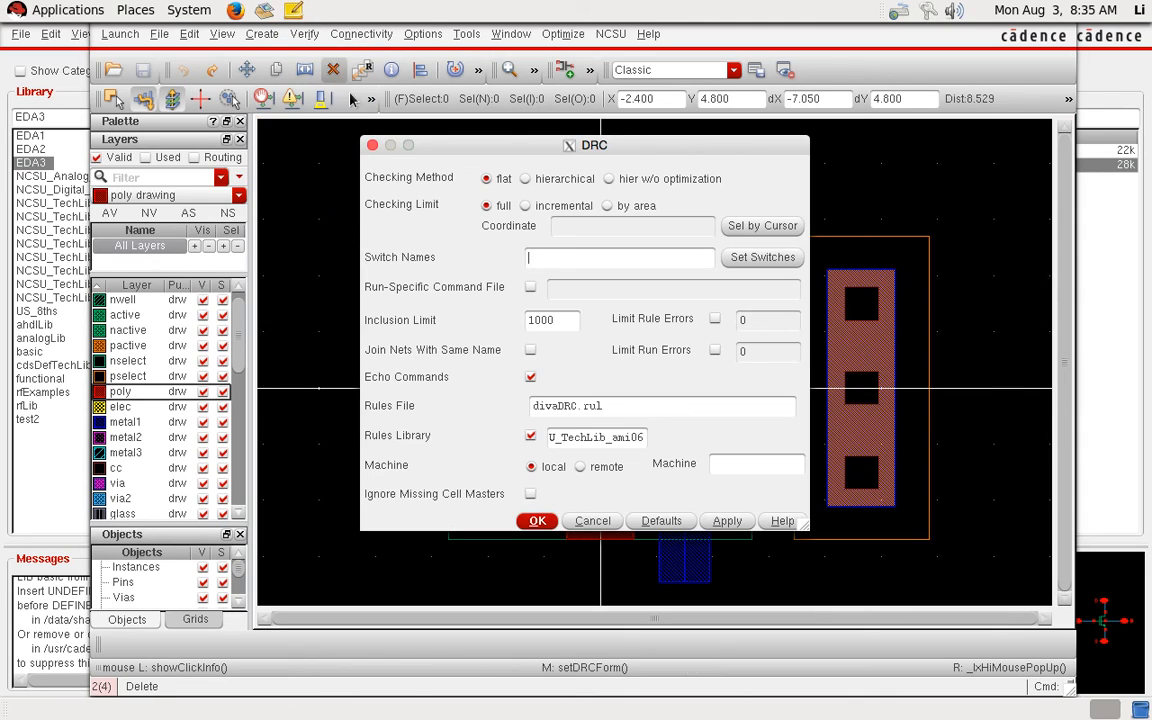
left_click(537, 522)
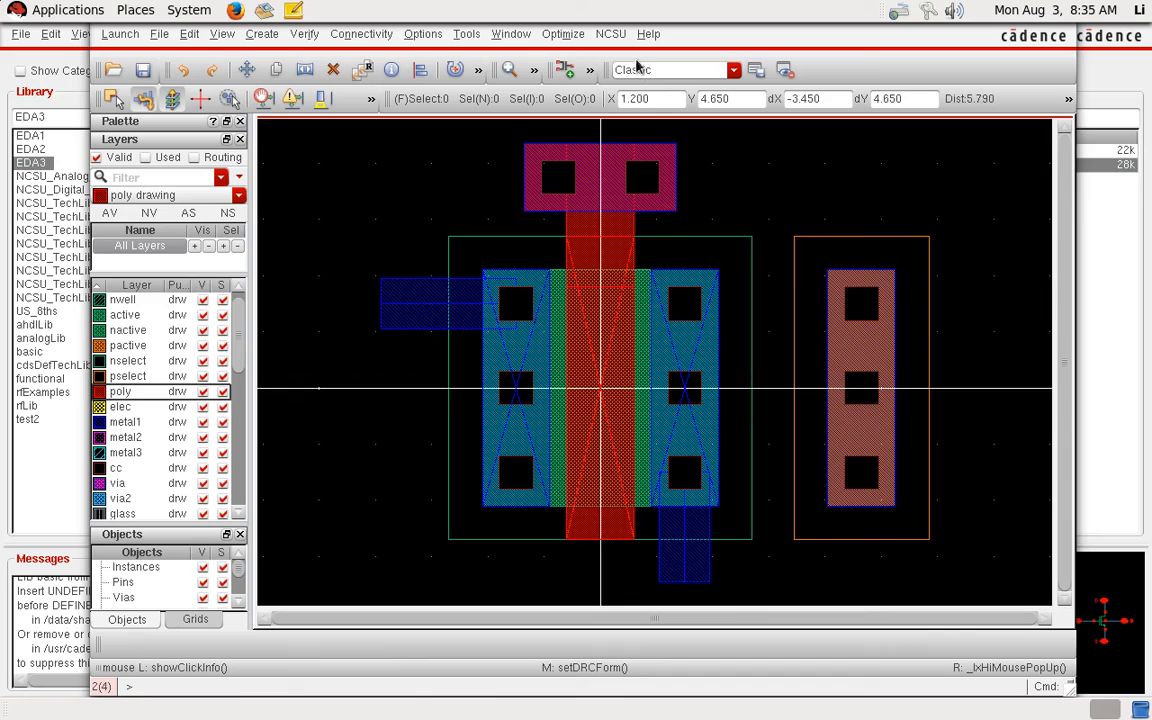
Step: Clear the Library Manager and component browser windows off the screen and return to the layout
key("c")
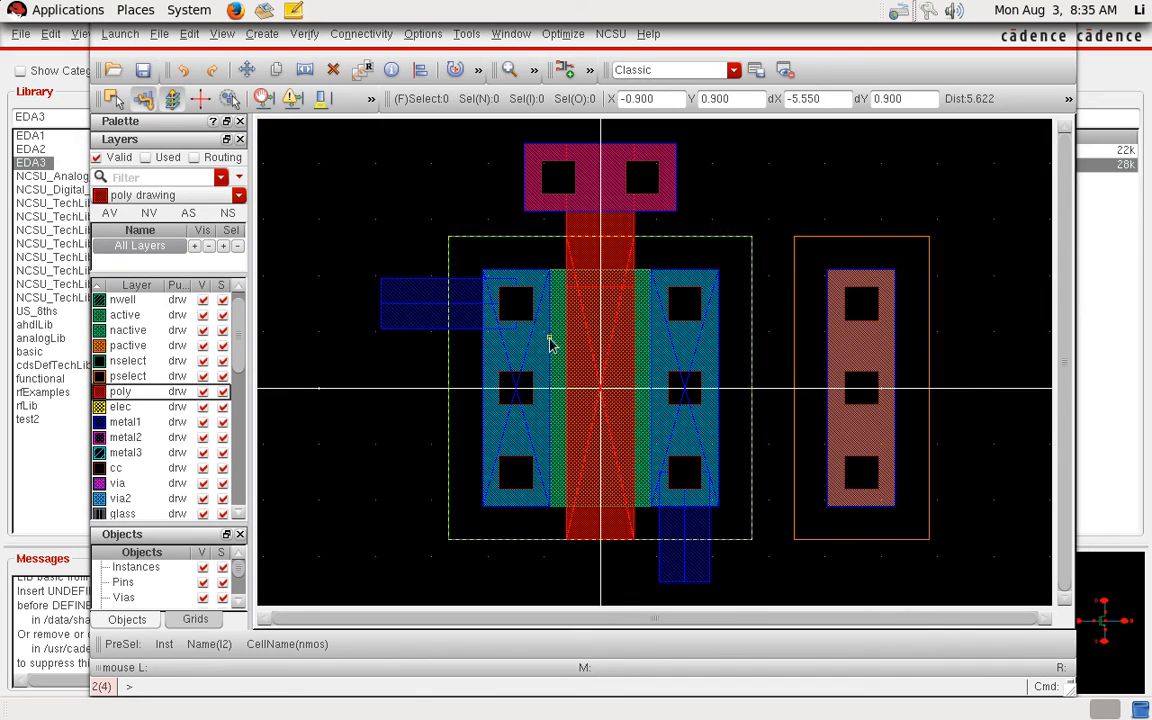
key("Escape")
key("s")
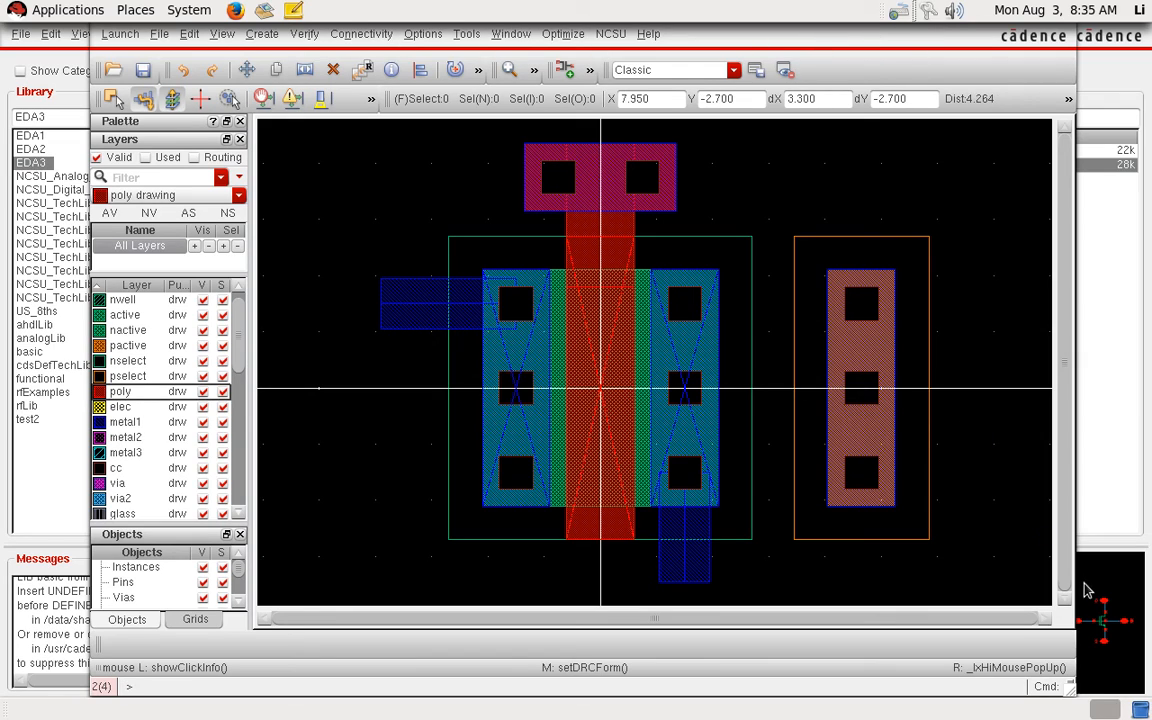
left_click(1105, 508)
left_click(20, 33)
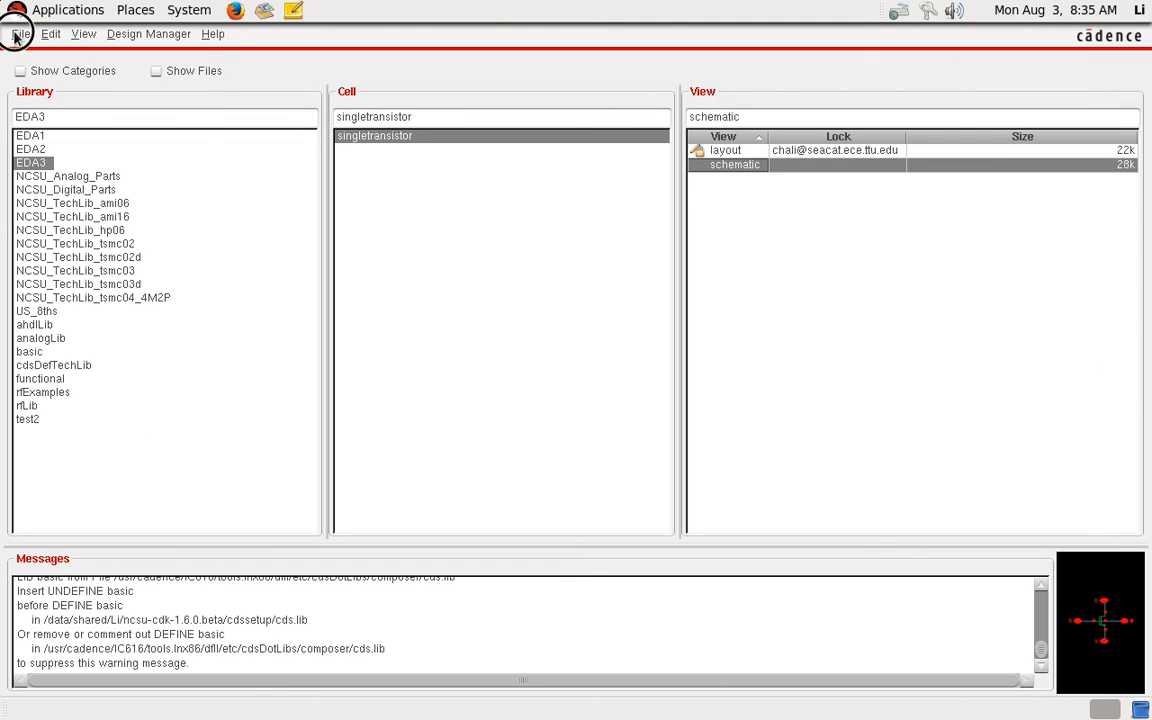
left_click(40, 215)
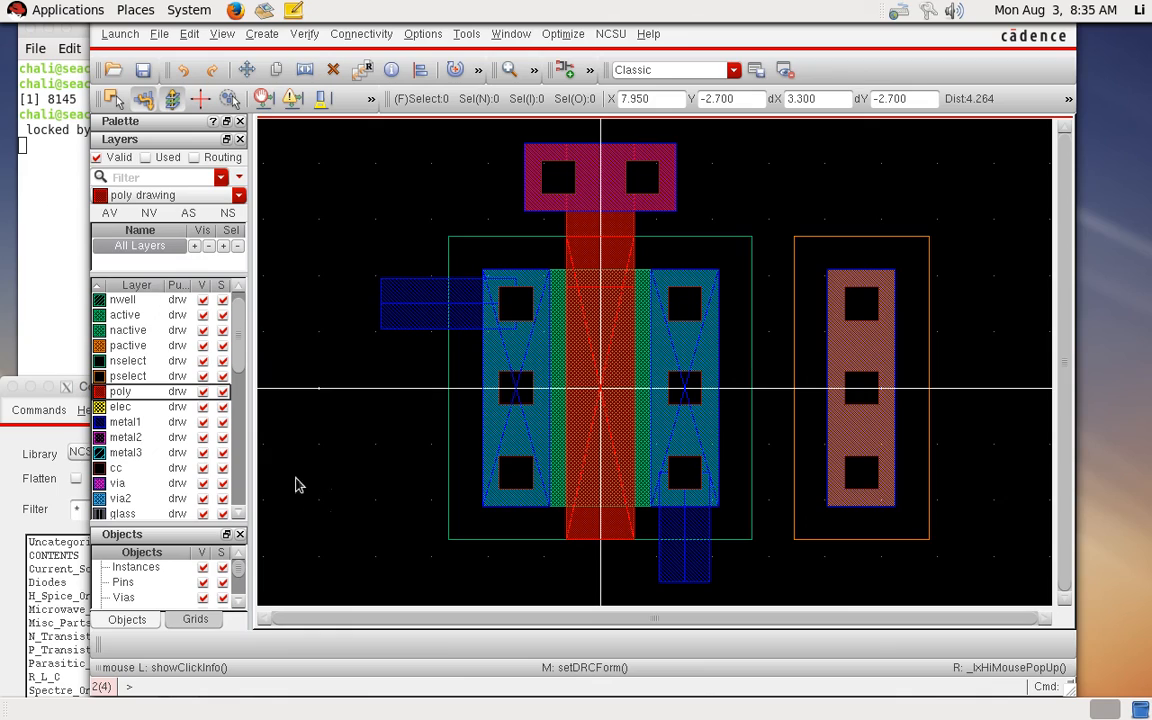
left_click(51, 452)
left_click(14, 388)
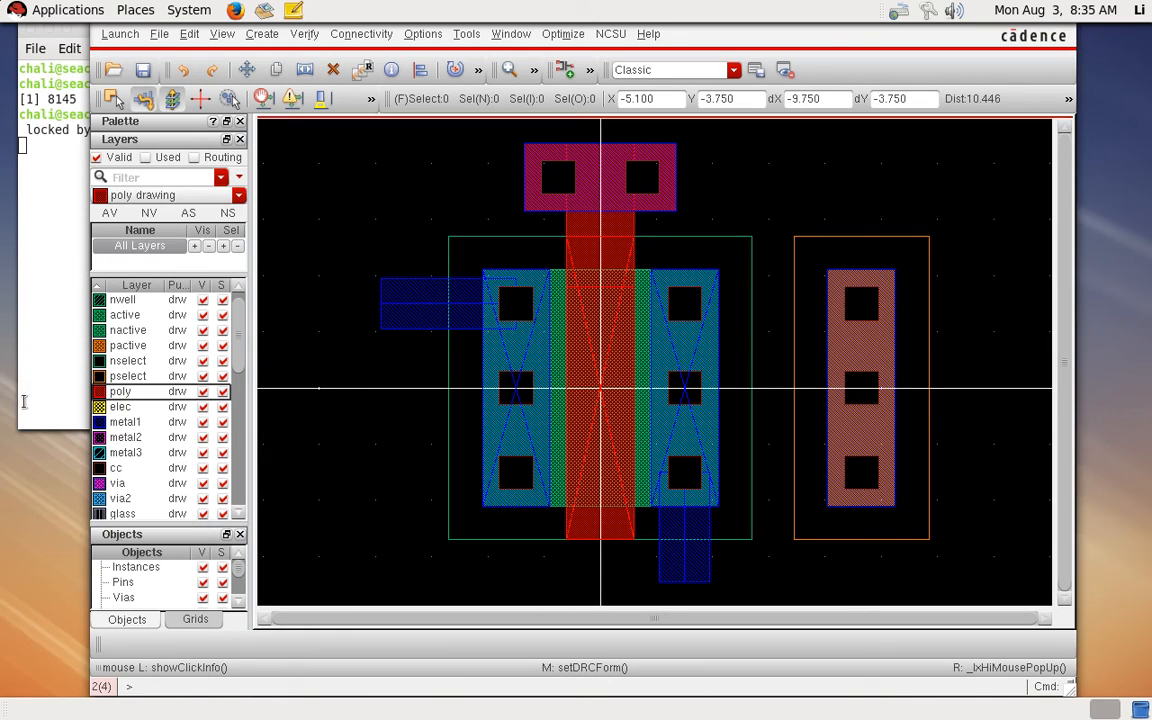
left_click(46, 410)
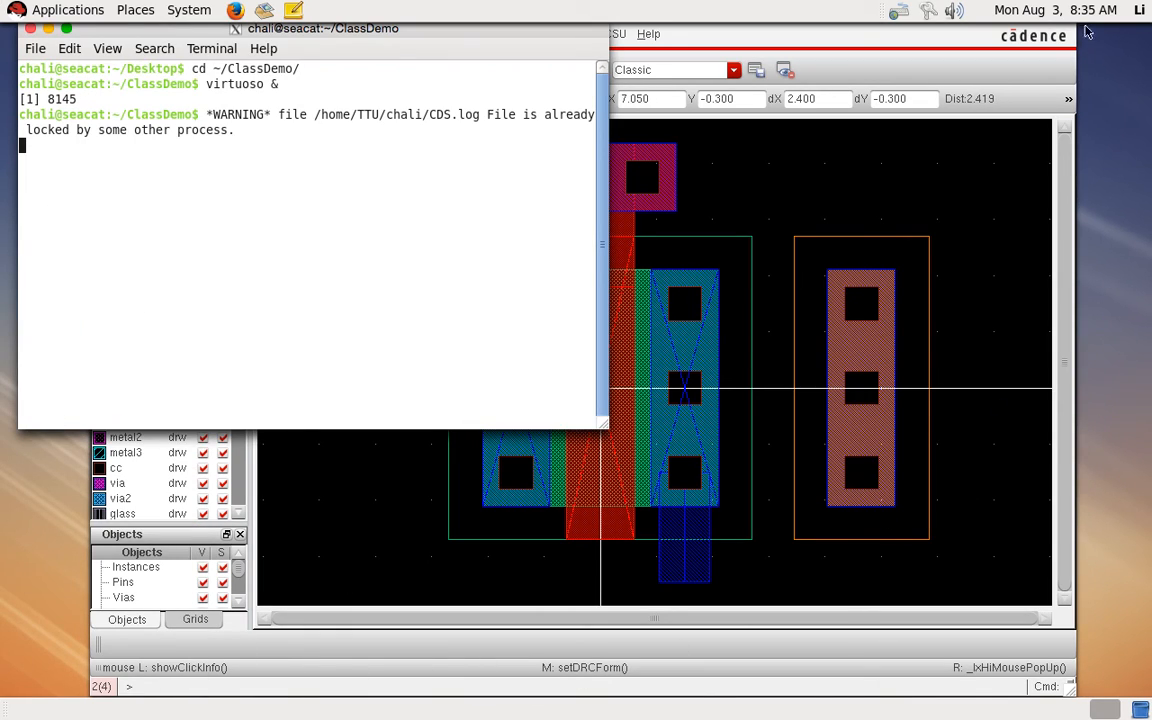
left_click(1024, 35)
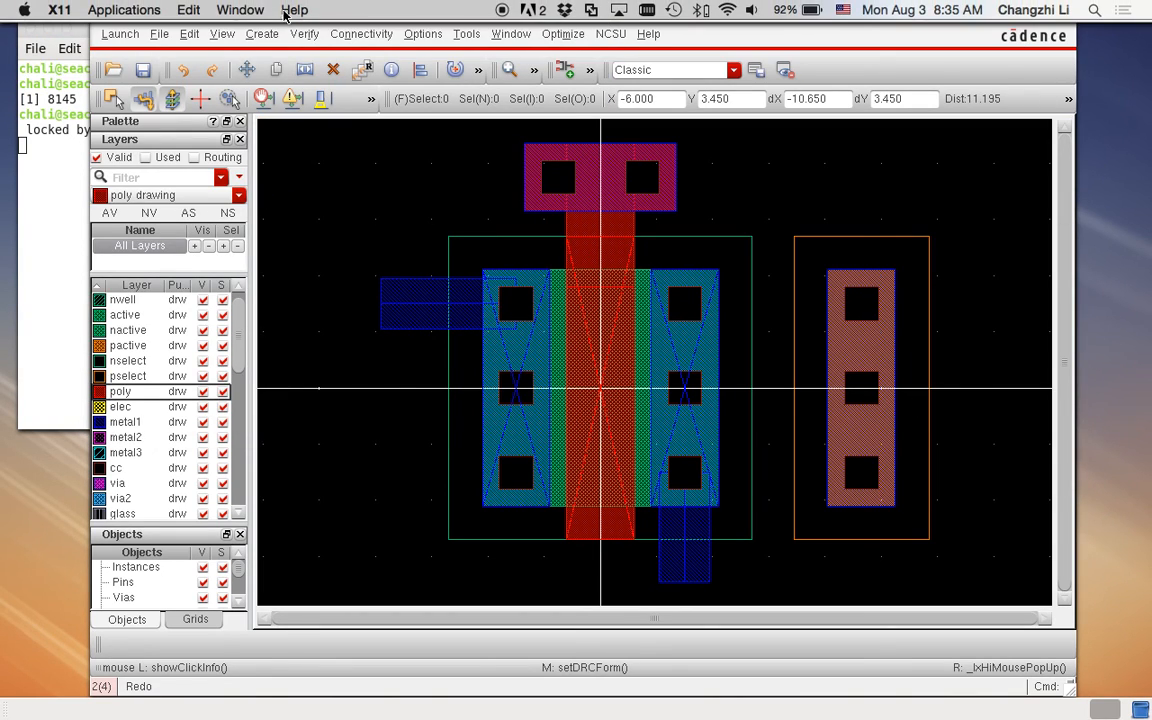
Step: Open the Virtuoso log window and examine the rule-violation summary for the singletransistor layout
left_click(245, 10)
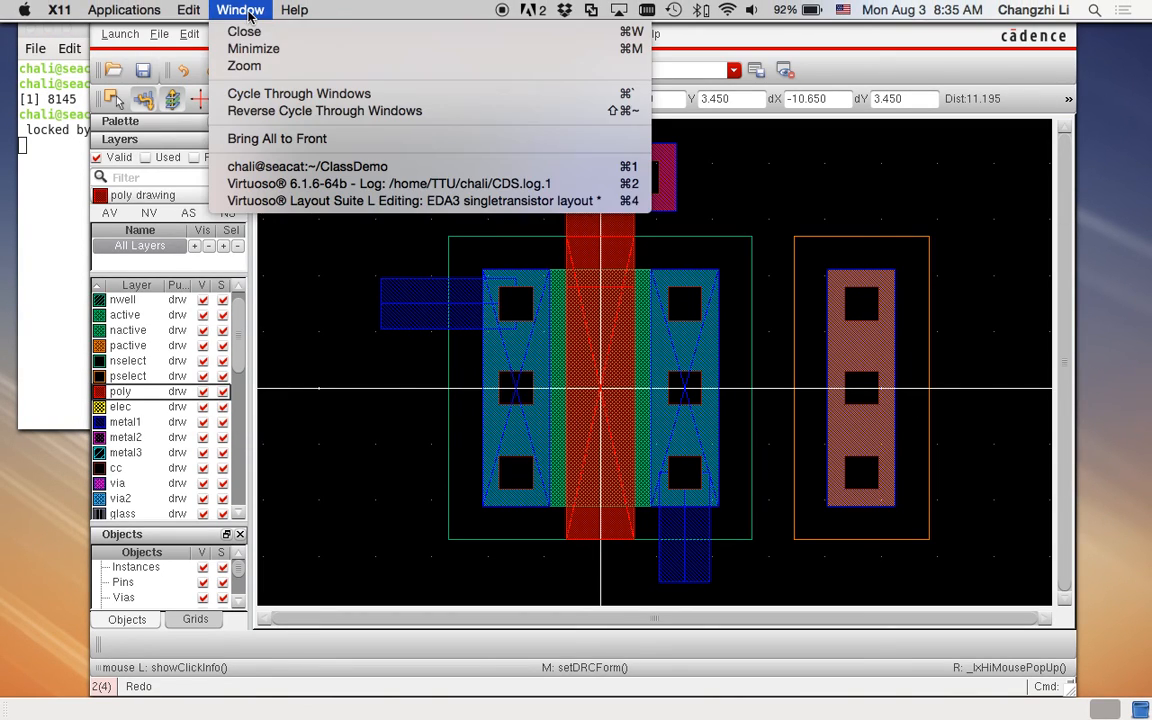
left_click(272, 186)
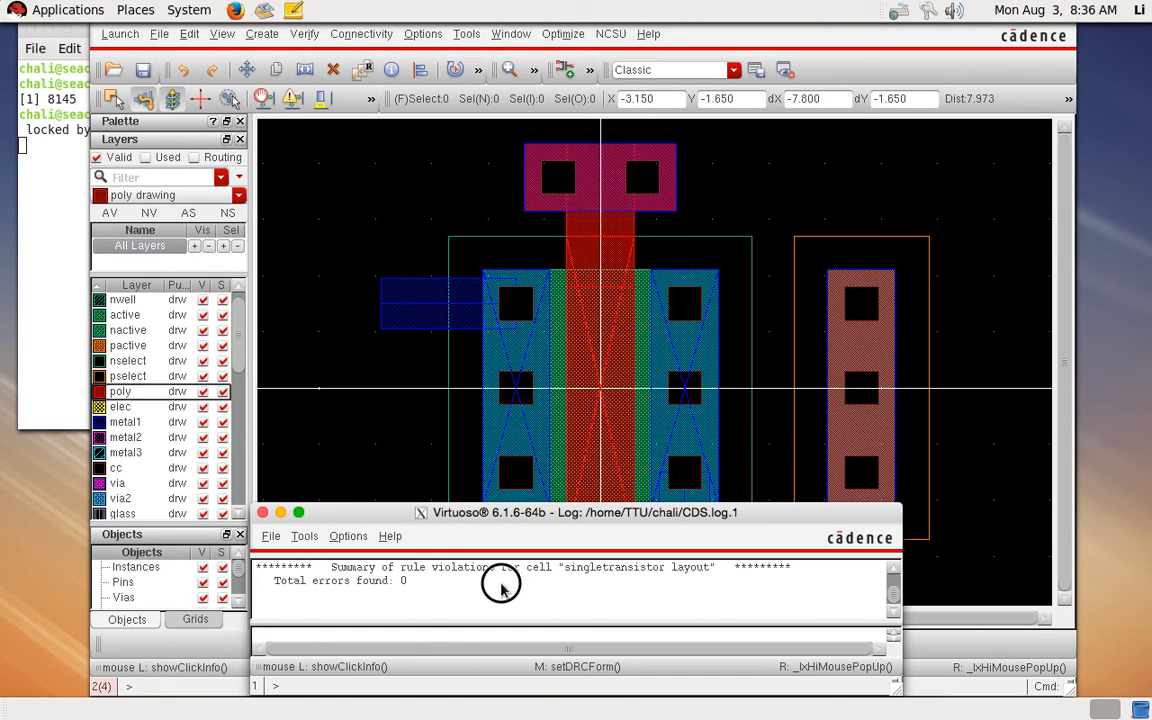
left_click_drag(332, 569, 566, 573)
left_click_drag(677, 570, 716, 568)
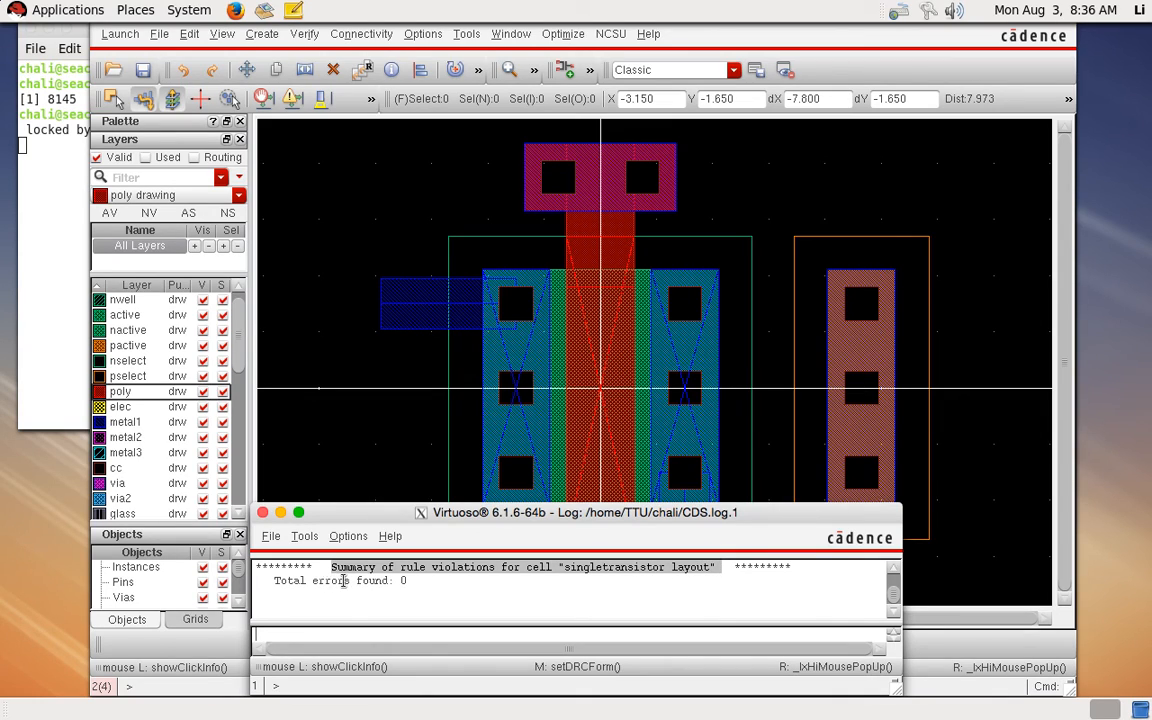
left_click(335, 185)
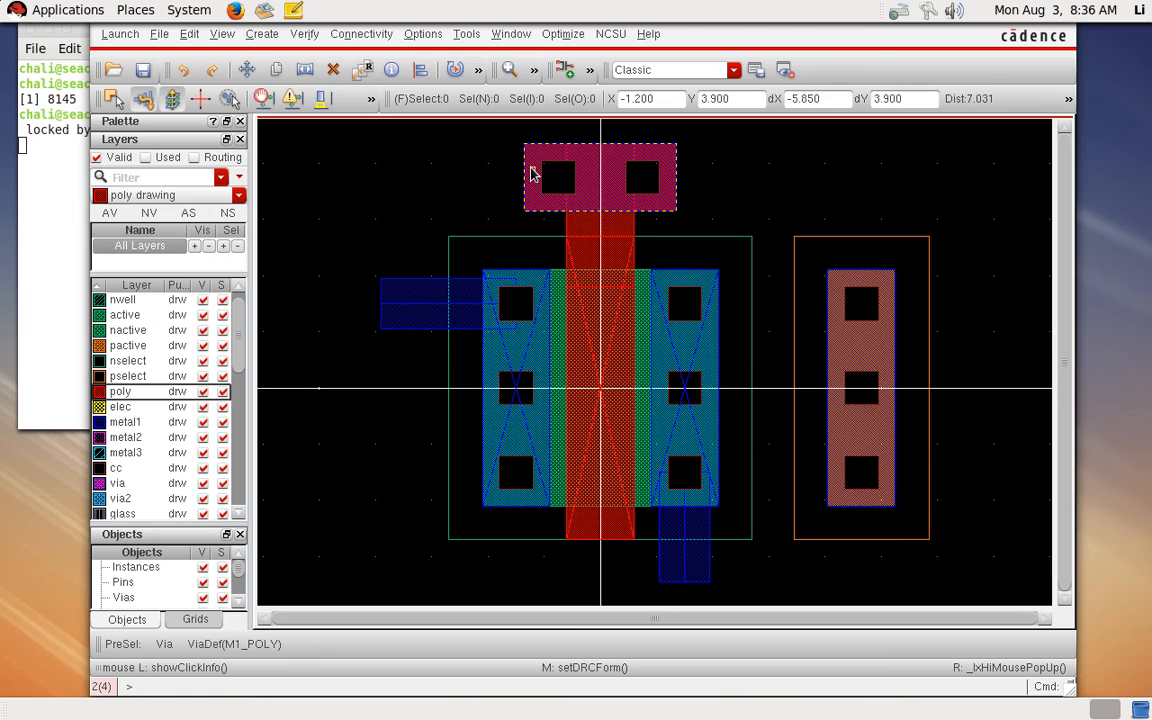
Step: Move the M1_POLY via straight down the poly path by 0.6u, toward the transistor's contacts
key("m")
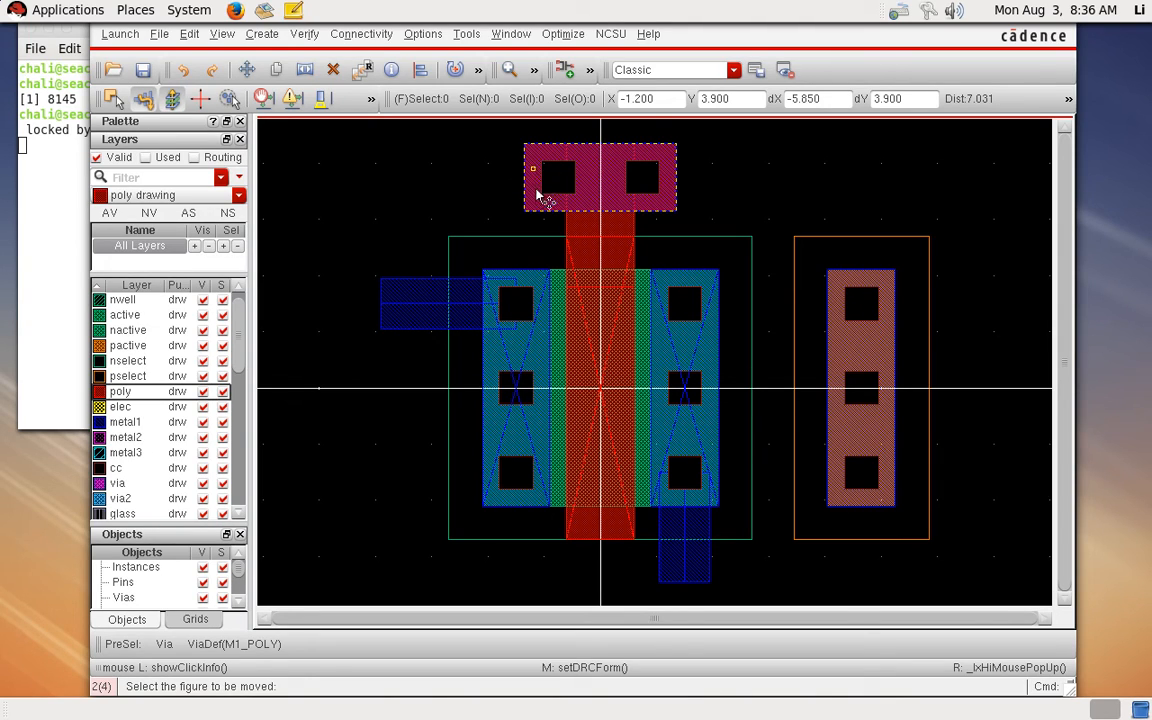
left_click(535, 182)
left_click_drag(555, 137, 187, 133)
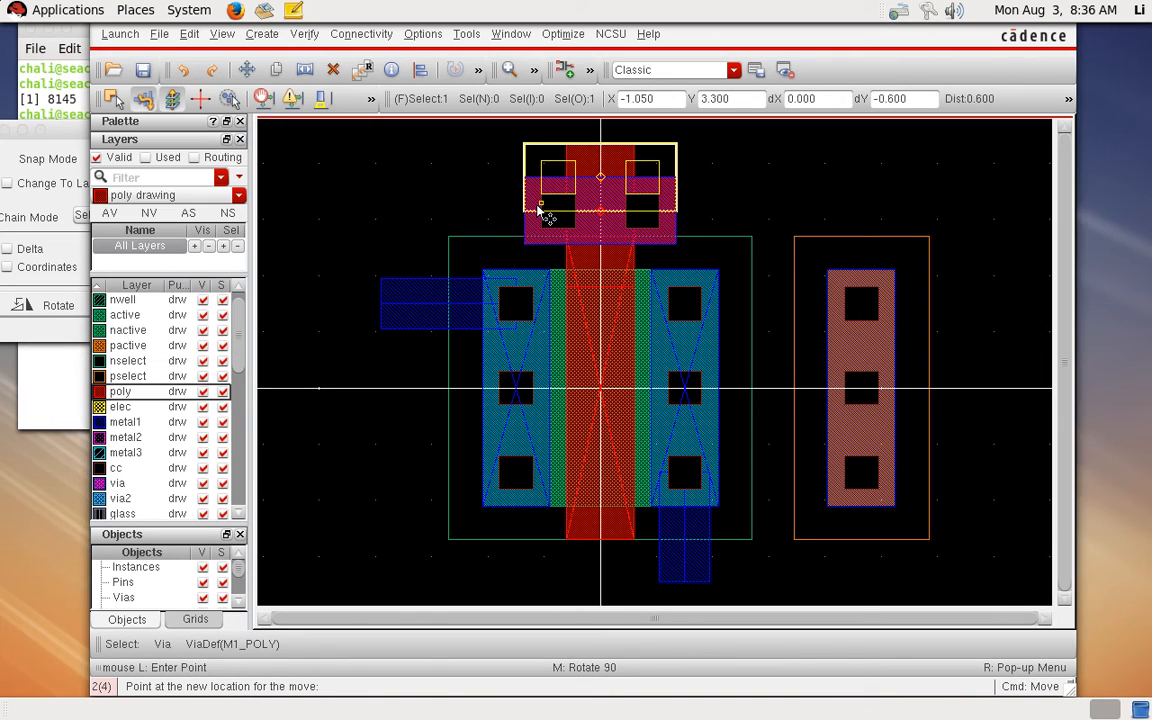
left_click(532, 207)
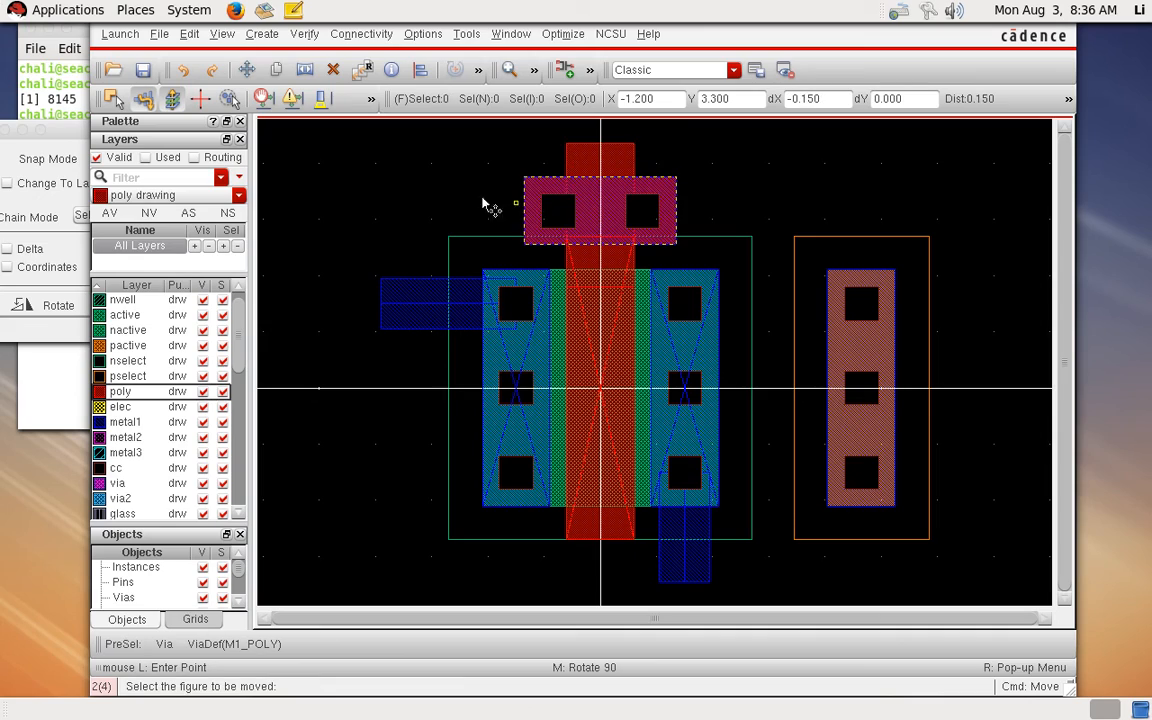
Step: Save the modified layout, rerun the DRC with the same settings, and leave the move command
left_click(145, 72)
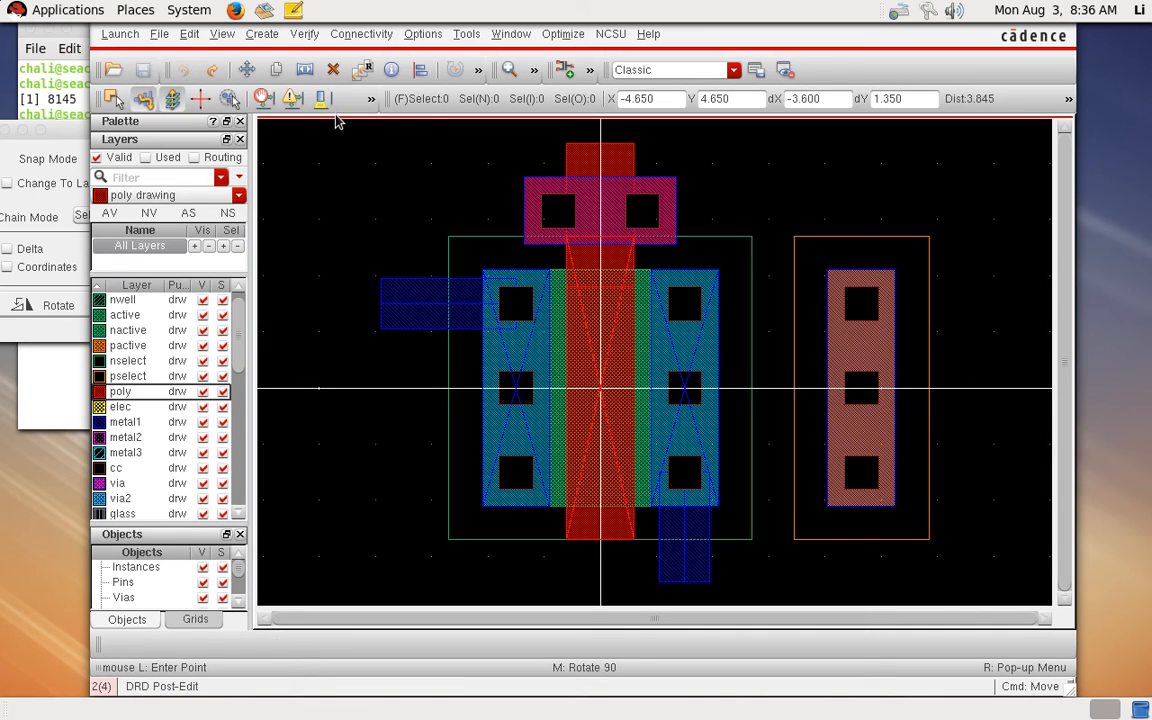
left_click(304, 34)
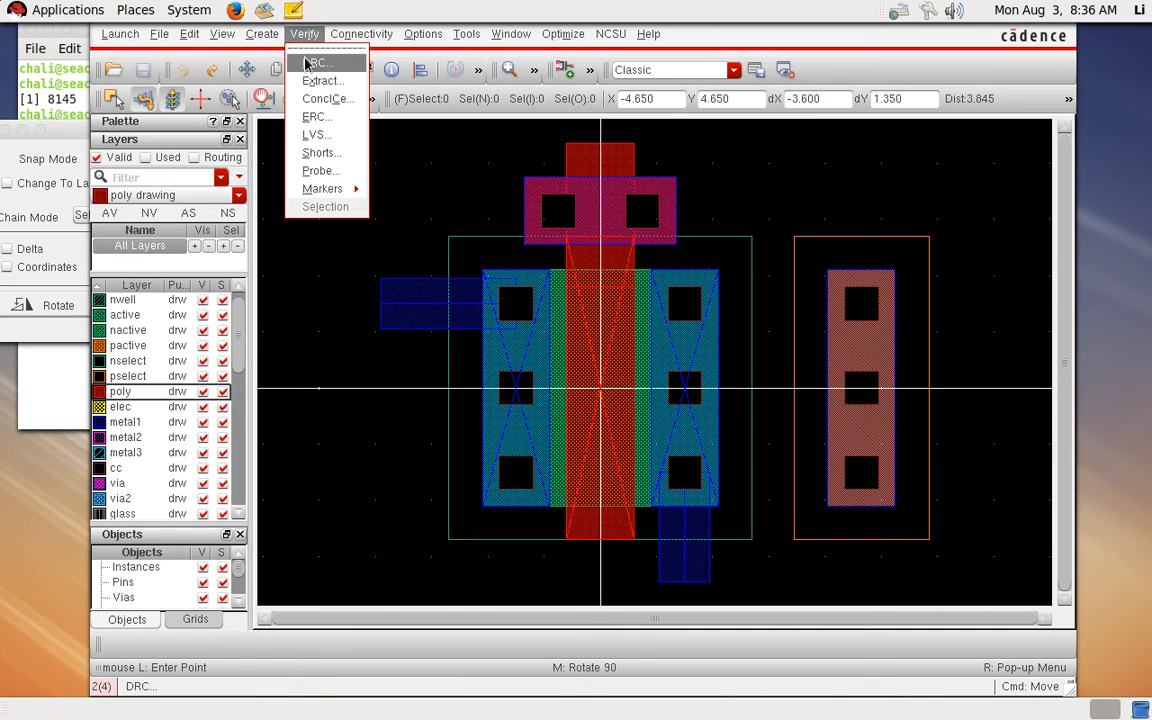
left_click(314, 62)
left_click(537, 521)
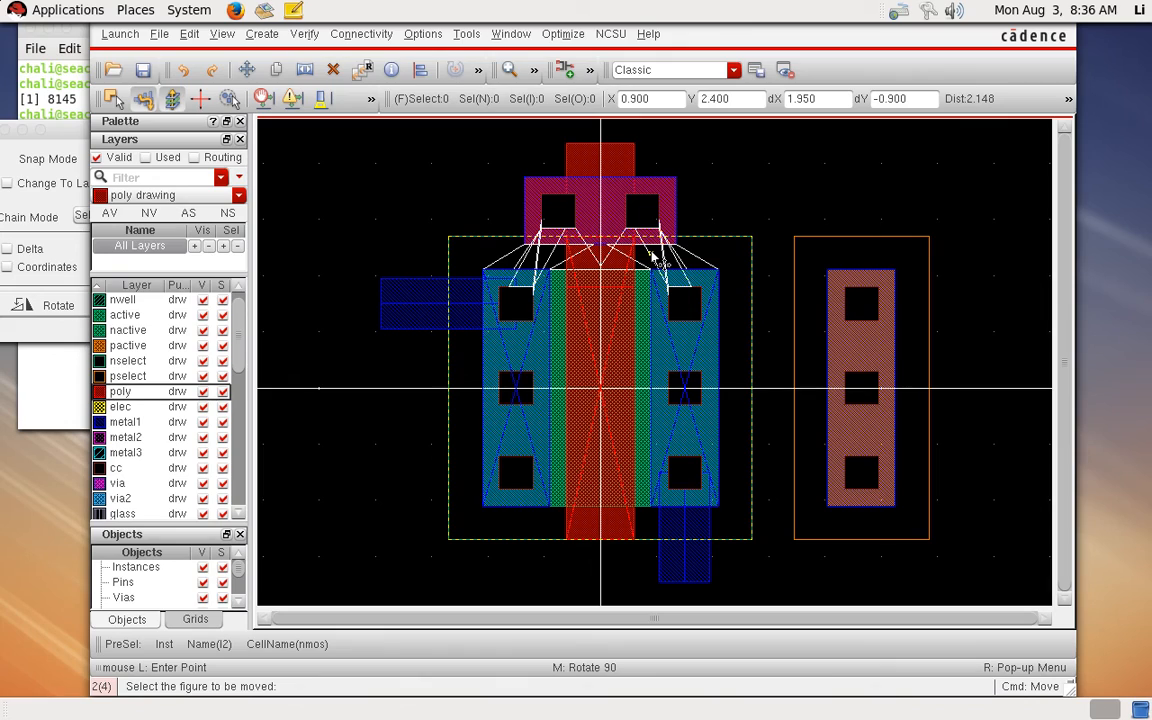
key("m")
left_click(266, 337)
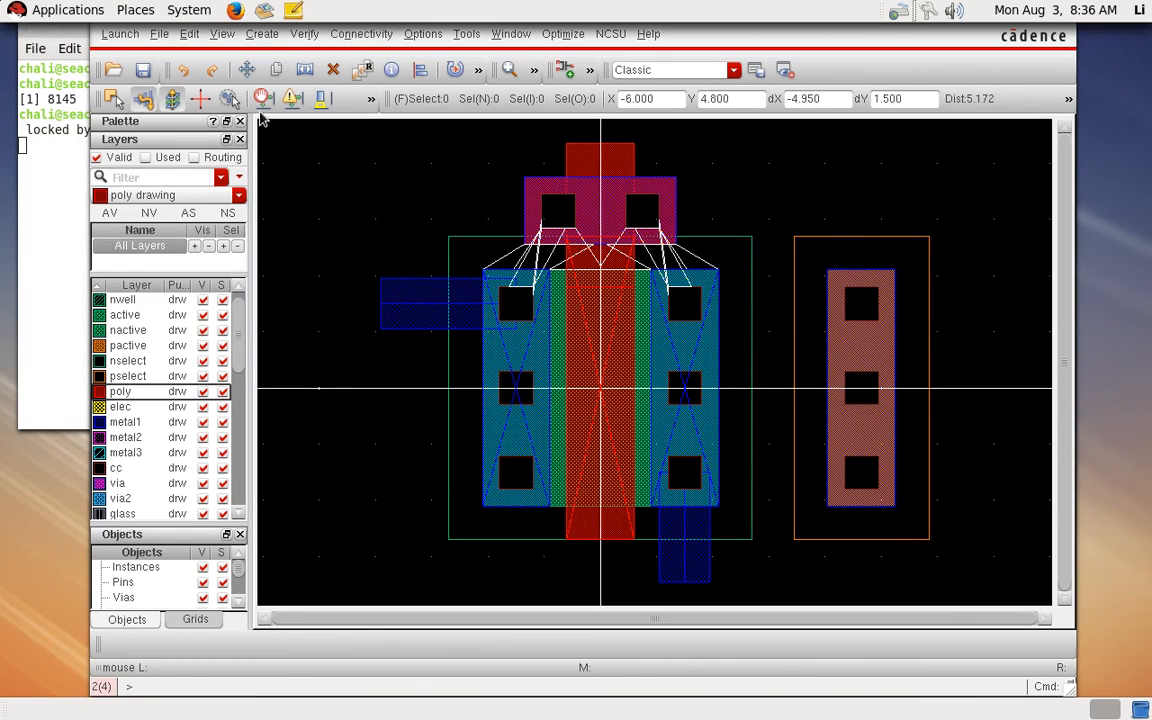
Step: Bring up the Virtuoso log and examine which SCMOS spacing rules the moved via violates
left_click(256, 11)
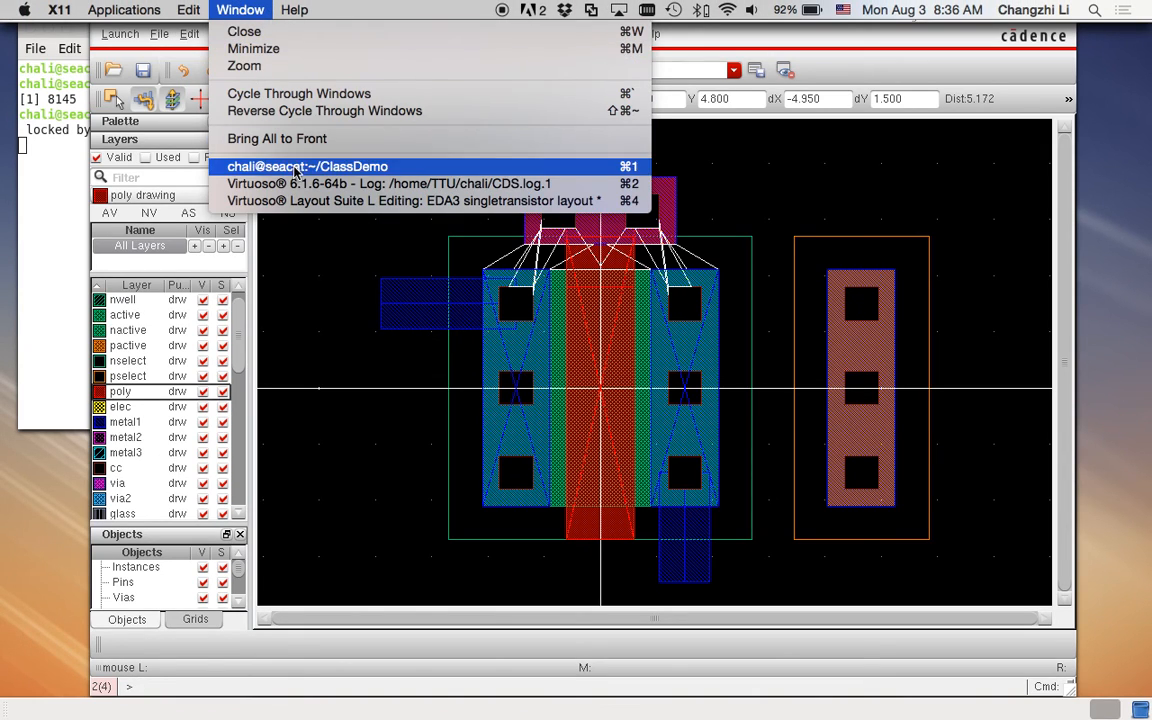
left_click(296, 184)
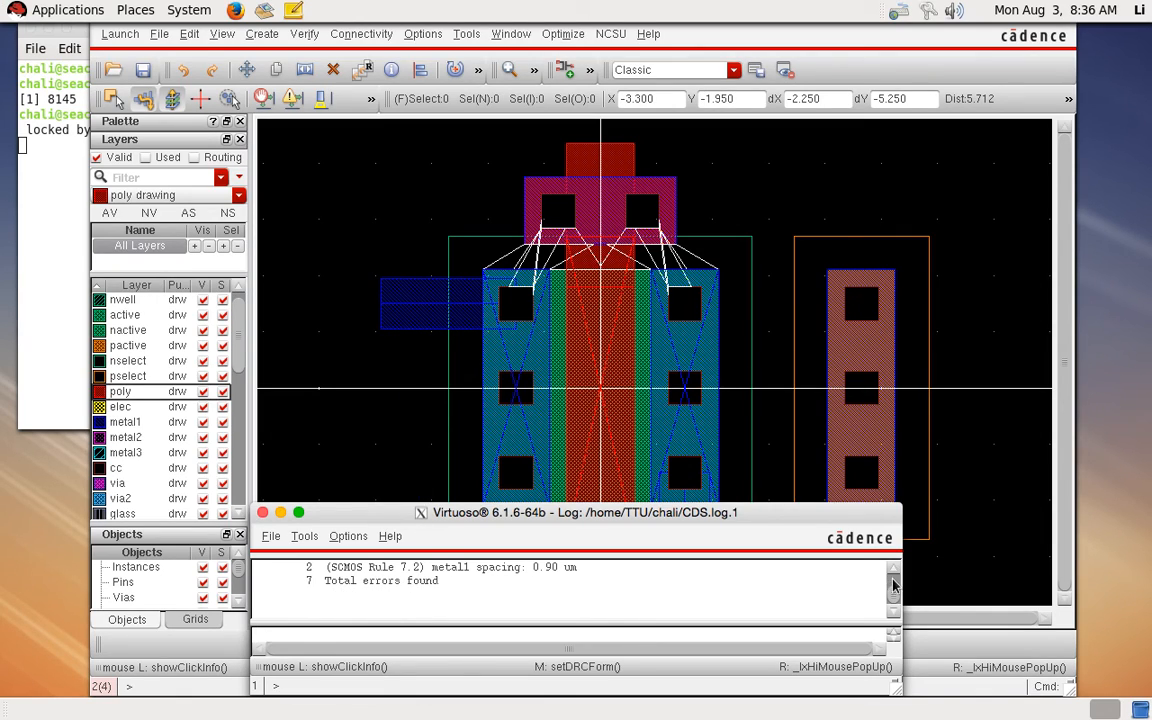
scroll(896, 578, "up", 2)
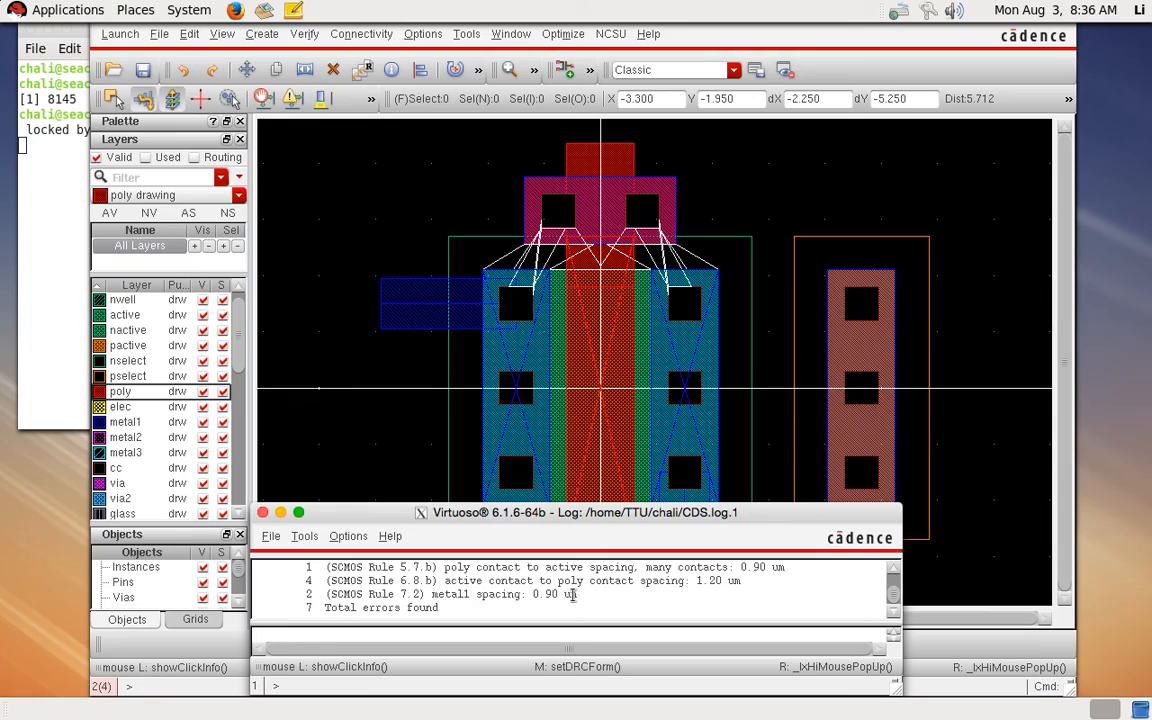
Step: Compare the violation markers between the gate via and the transistor contacts with the SCMOS spacing rules listed in the Virtuoso log
left_click(420, 187)
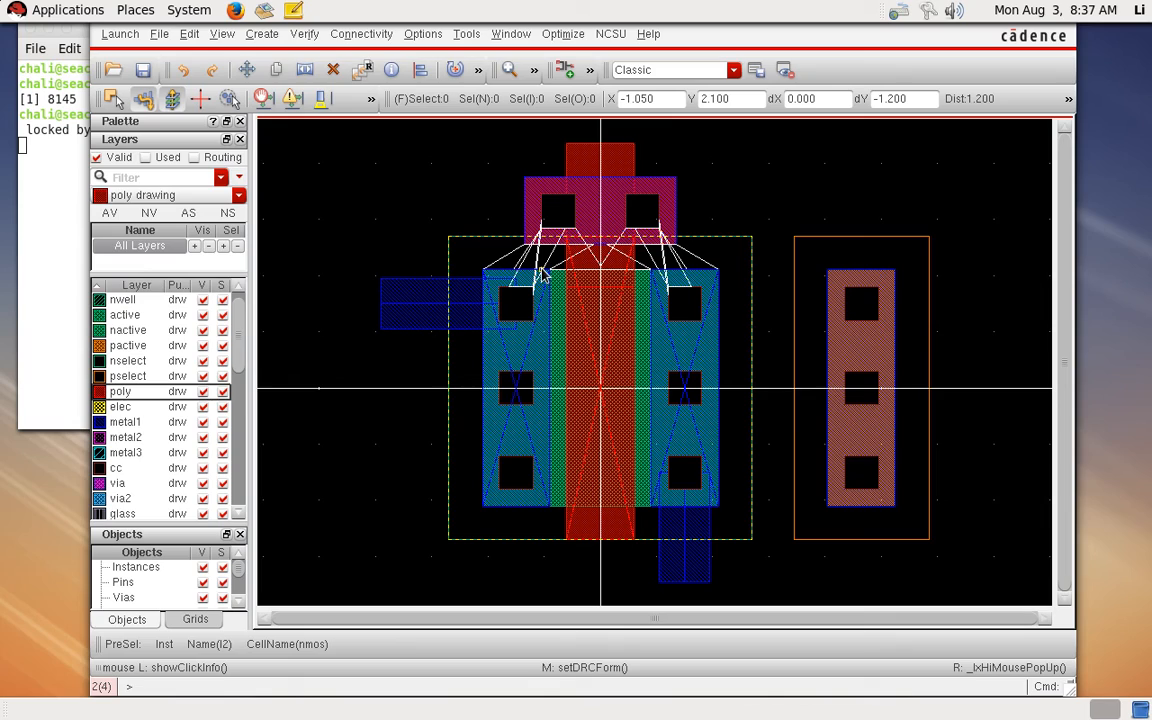
key("s")
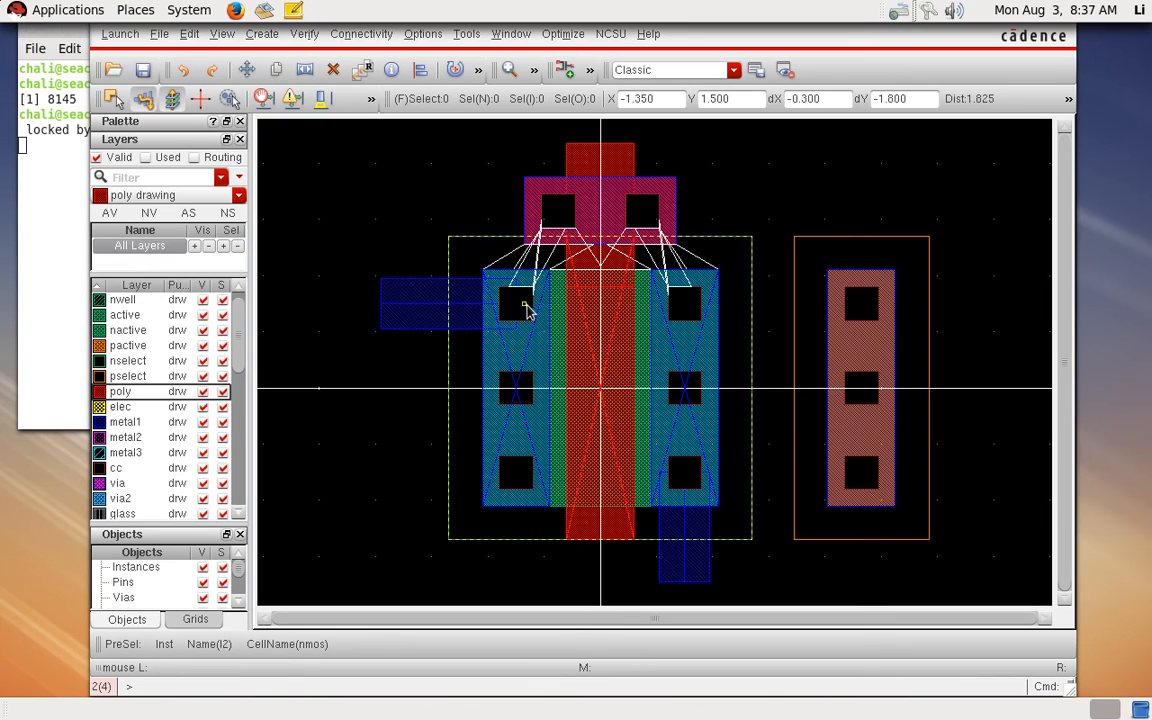
left_click(240, 9)
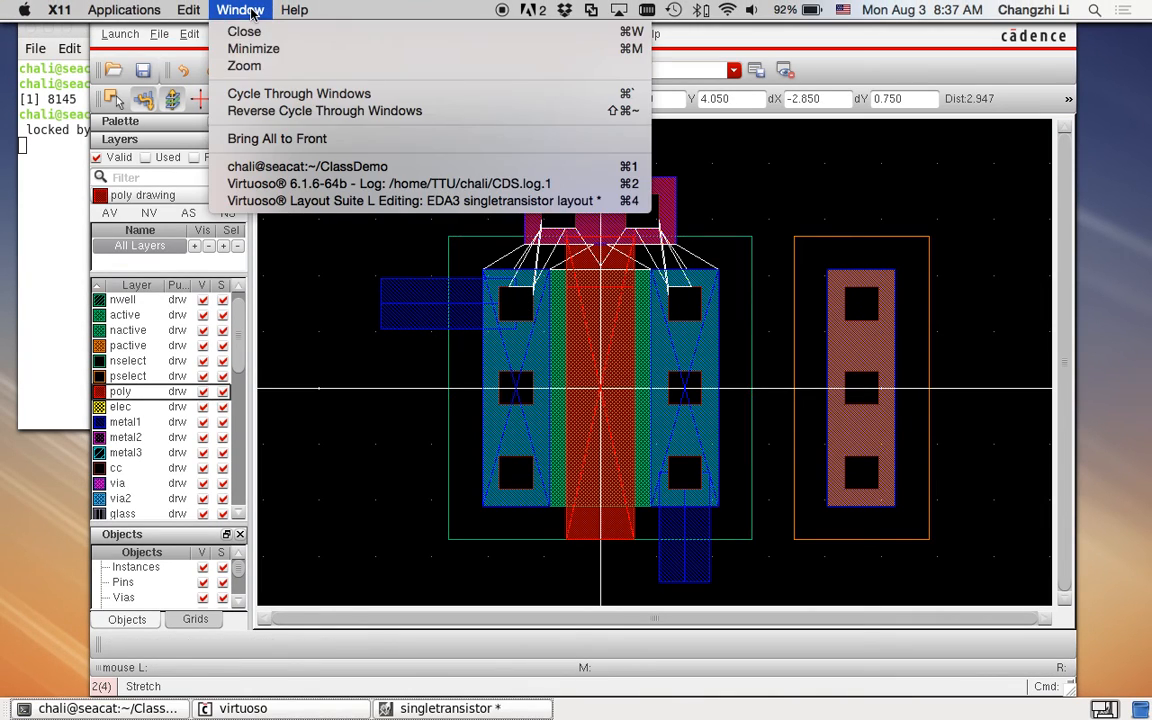
left_click(275, 184)
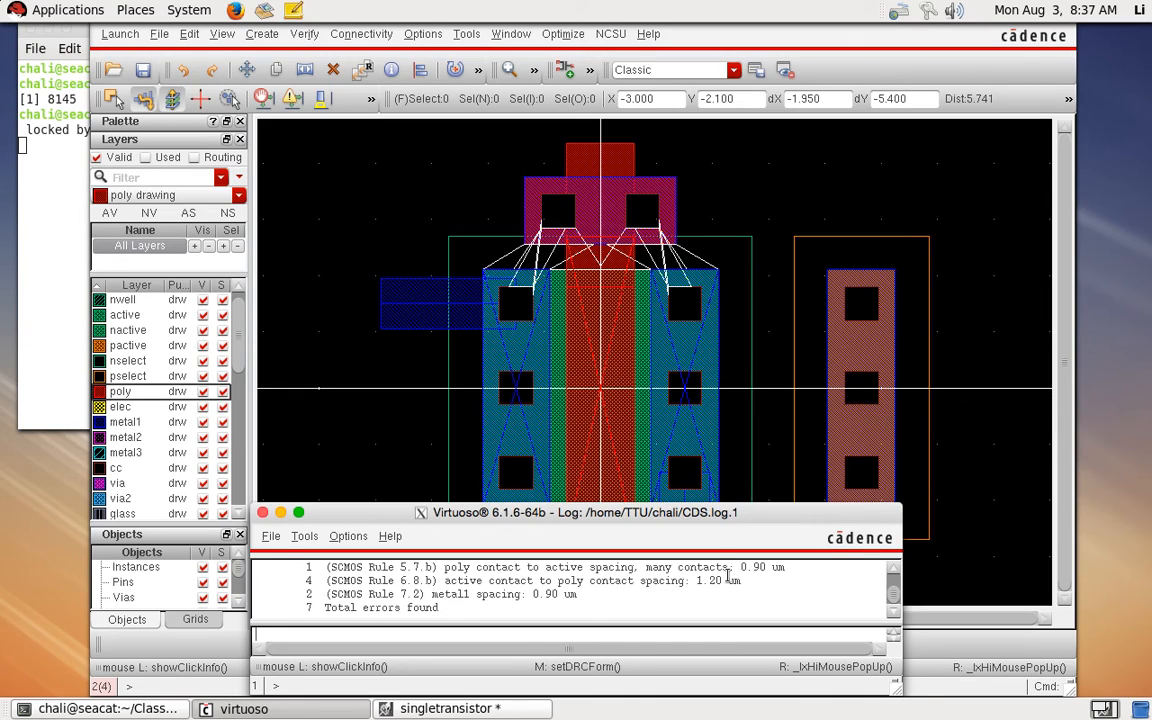
left_click(378, 175)
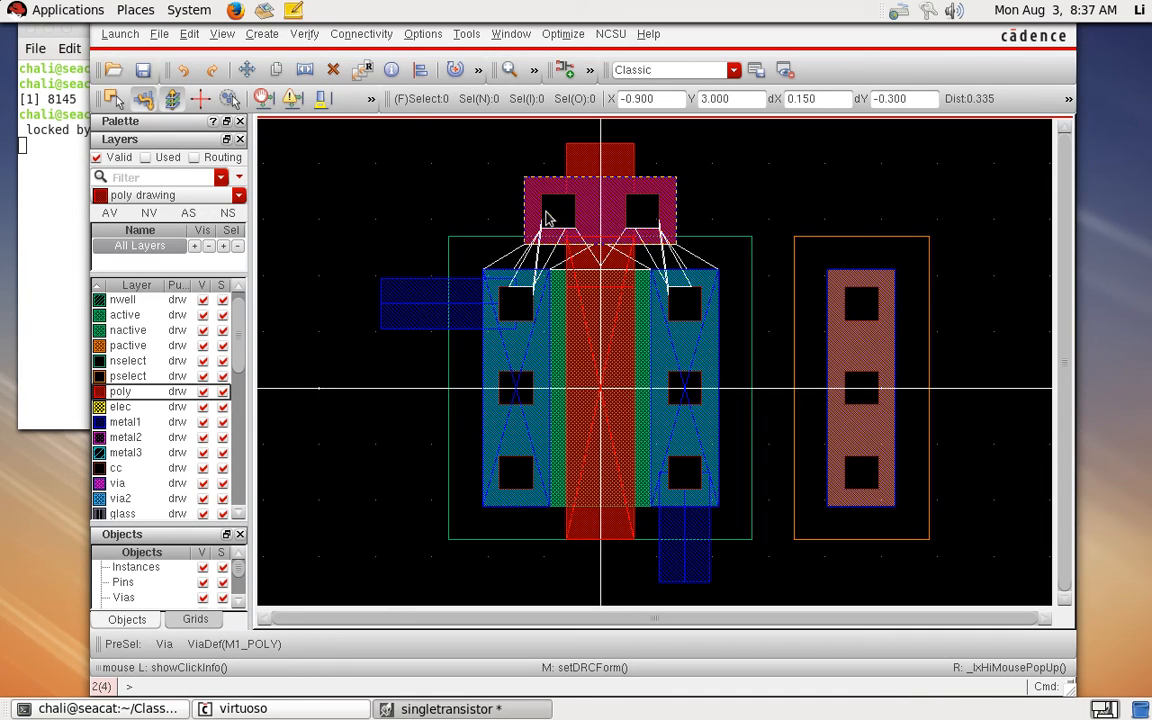
Step: Move the M1_POLY via straight up the poly path by 0.6u, away from the transistor's contacts
key("m")
left_click(652, 197)
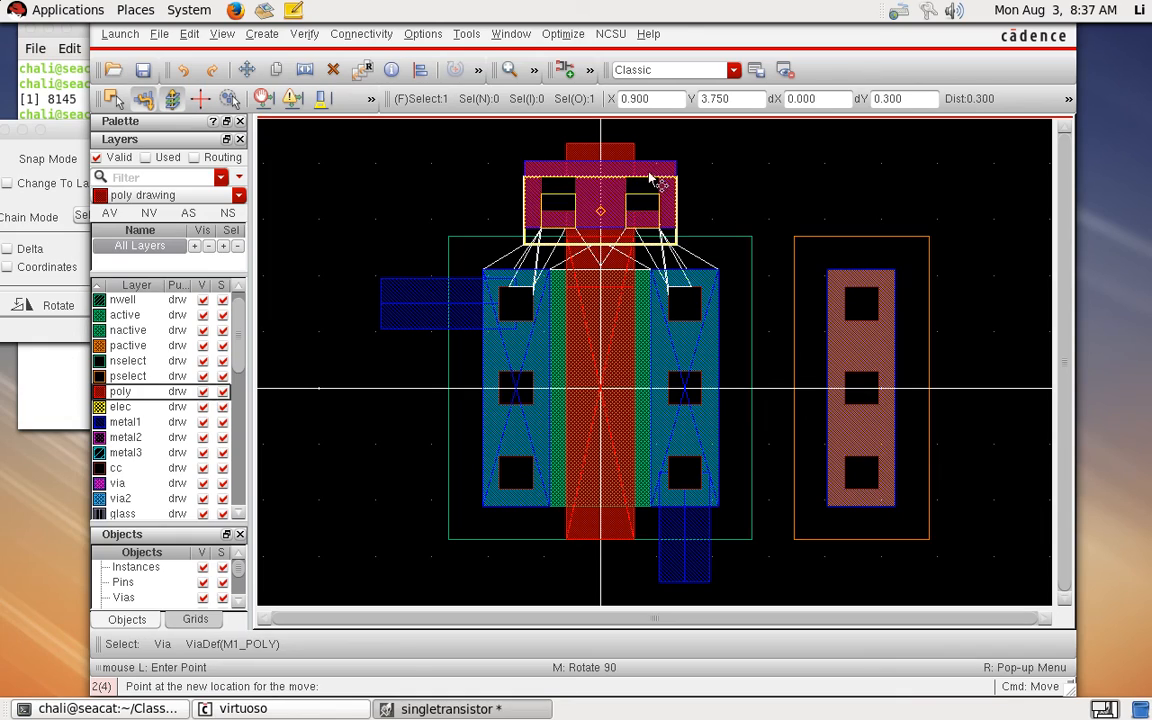
left_click(651, 165)
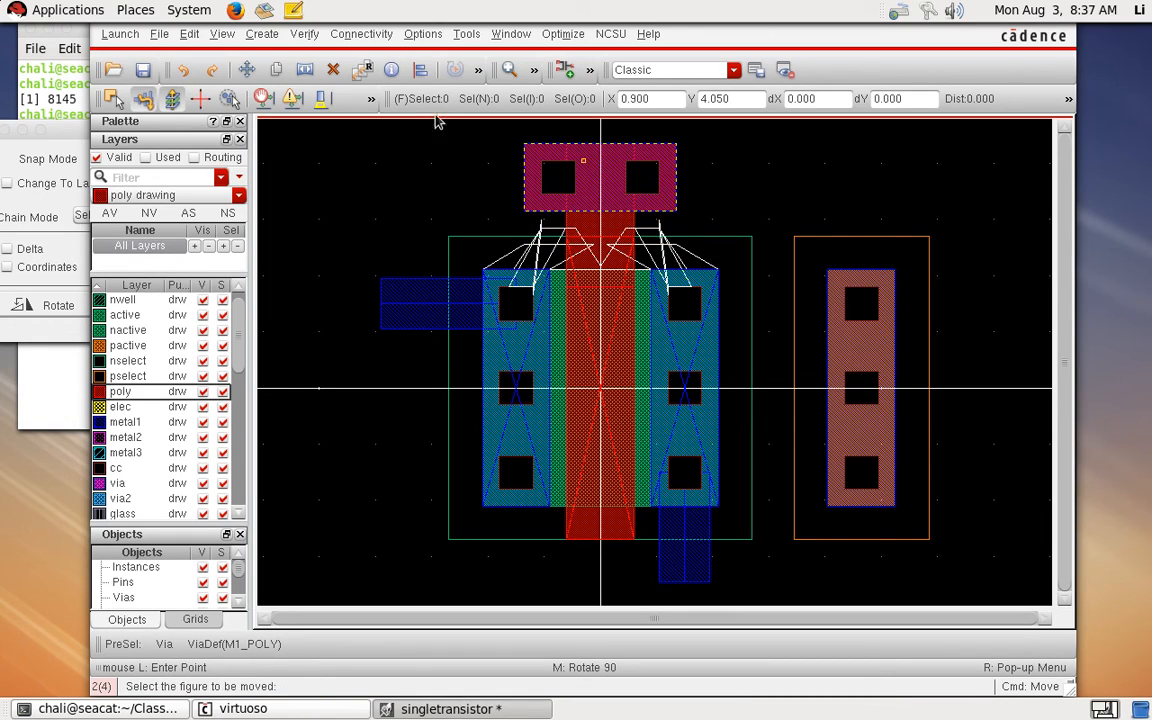
Step: Save the layout and run a flat, full DRC with the divaDRC.rul rules file
left_click(304, 34)
left_click(310, 62)
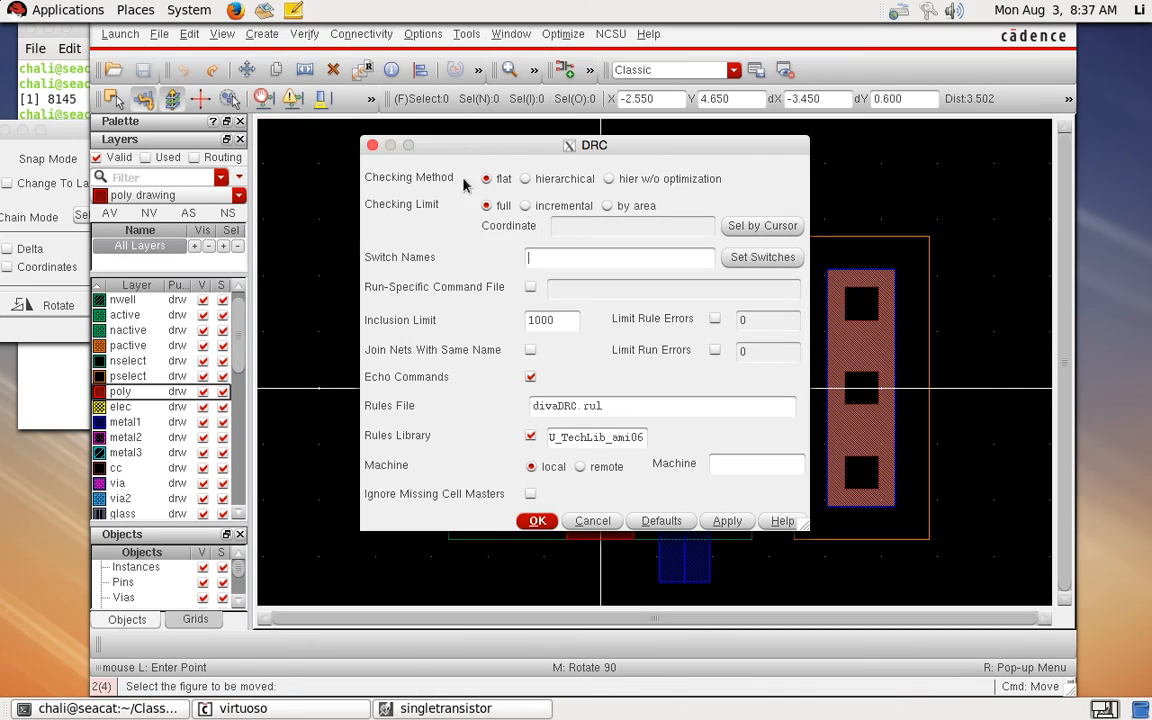
left_click(537, 521)
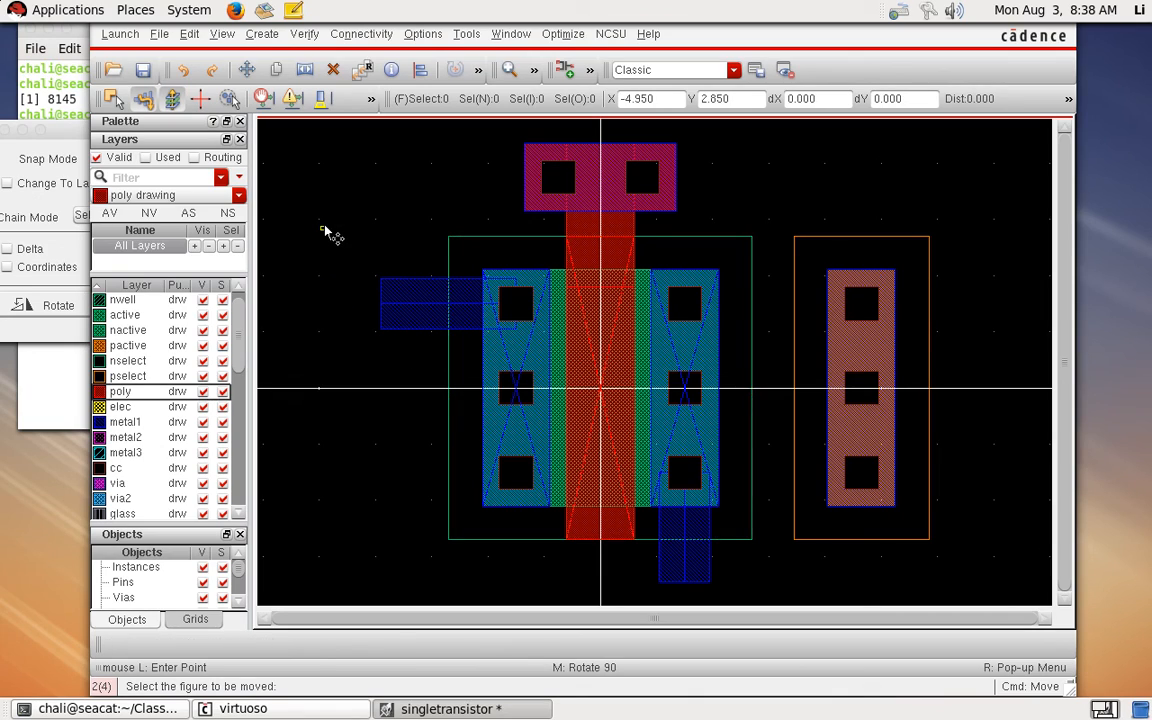
Step: Set up labelled rectangular inputOutput pins with the terminal names S, D, G and B
left_click(262, 34)
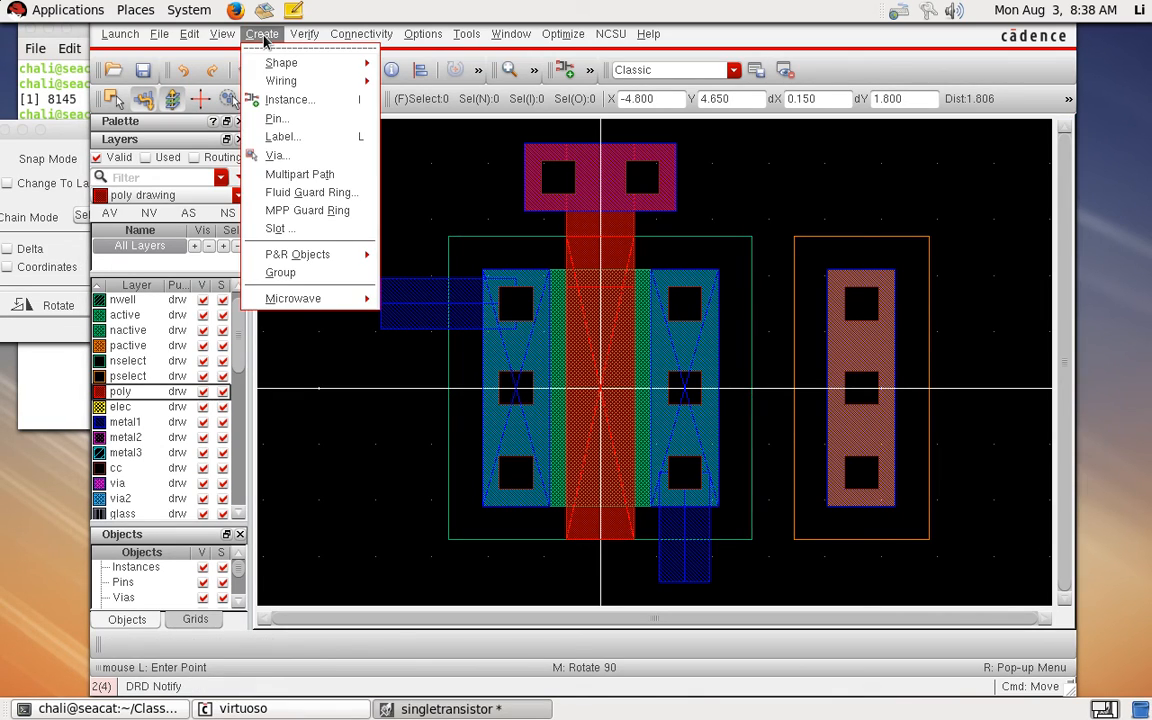
left_click(289, 119)
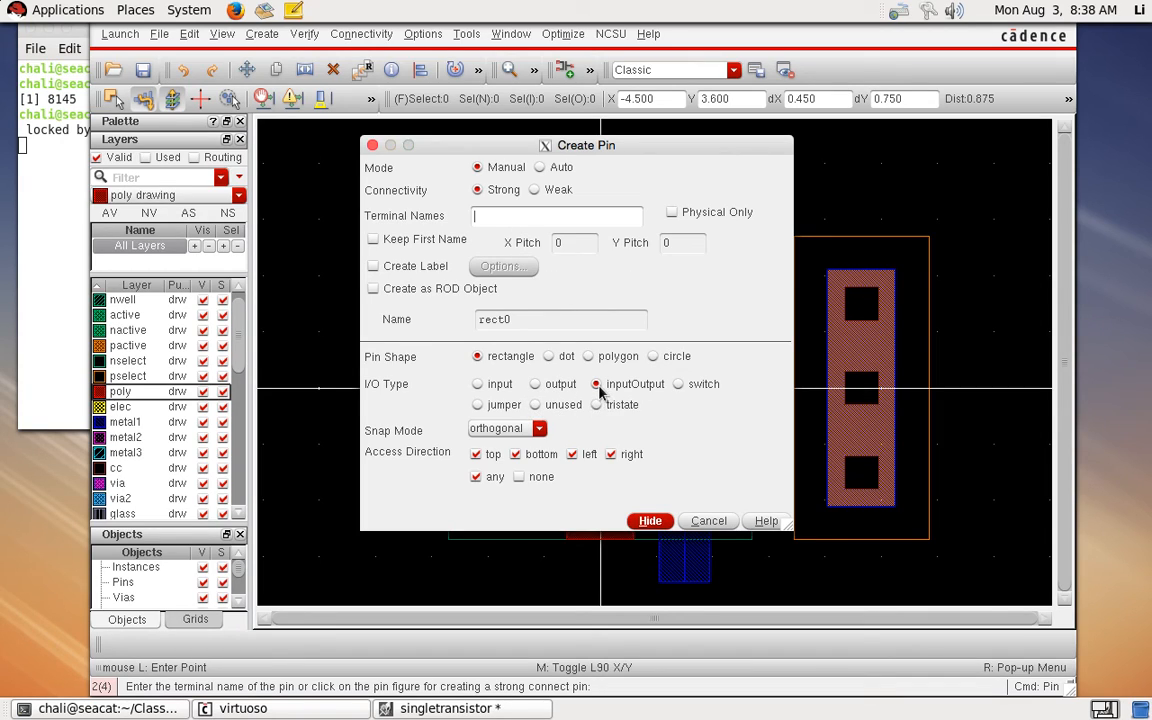
left_click(495, 218)
type("S D G B")
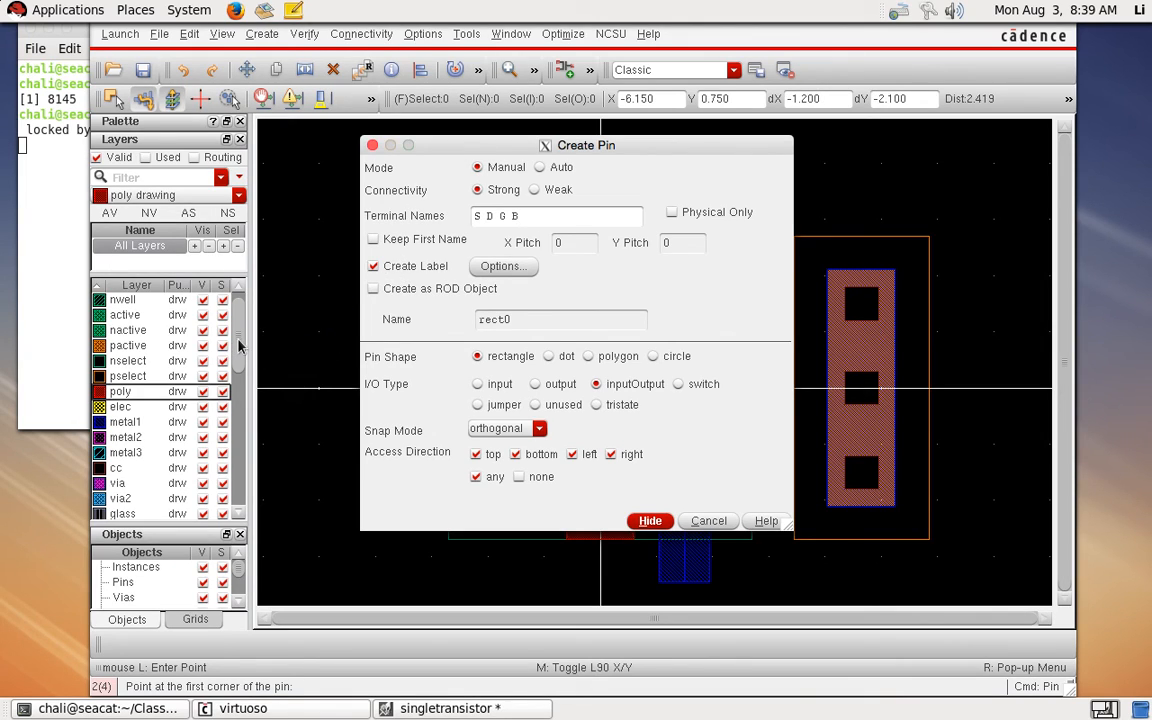
key("Return")
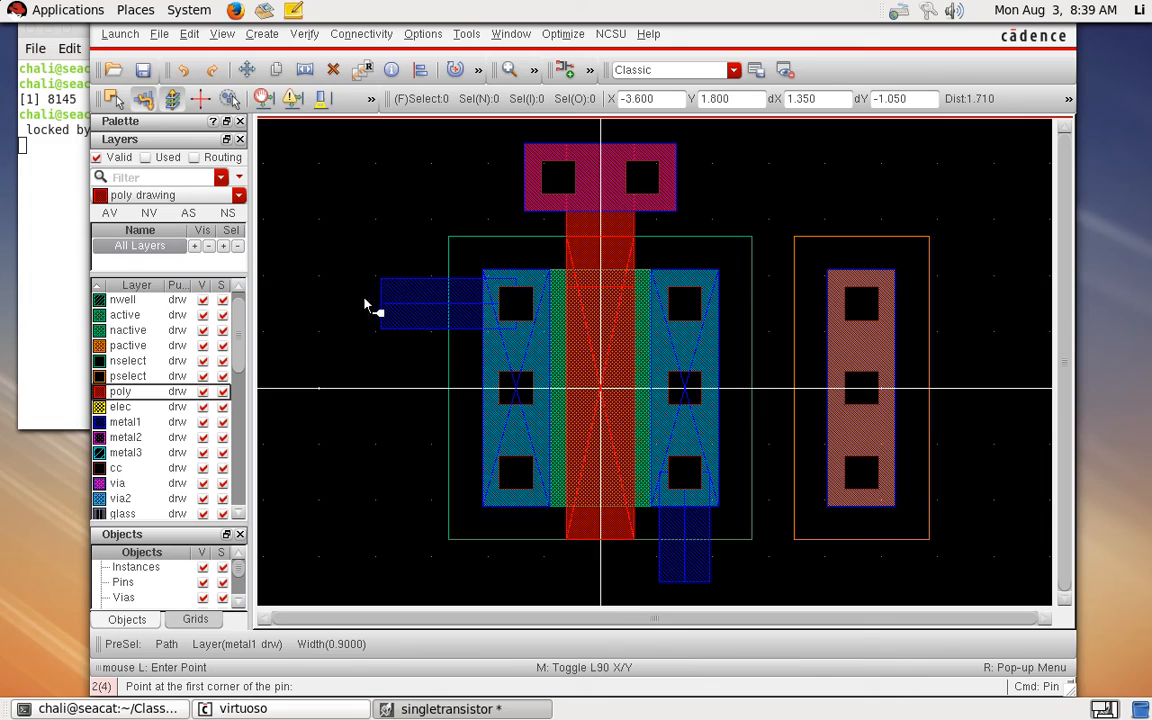
Step: On the metal1 layer, draw pin S about 0.45u square at the source path's outer end and place its label beside it
left_click(127, 423)
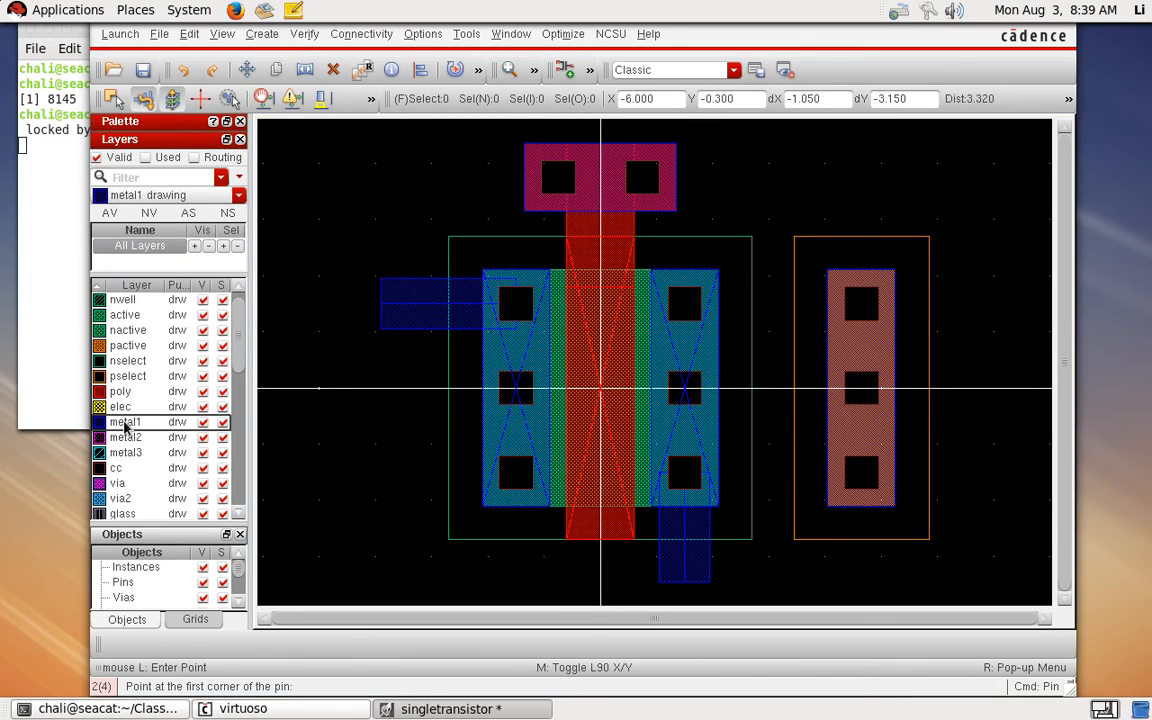
key("z")
left_click(322, 244)
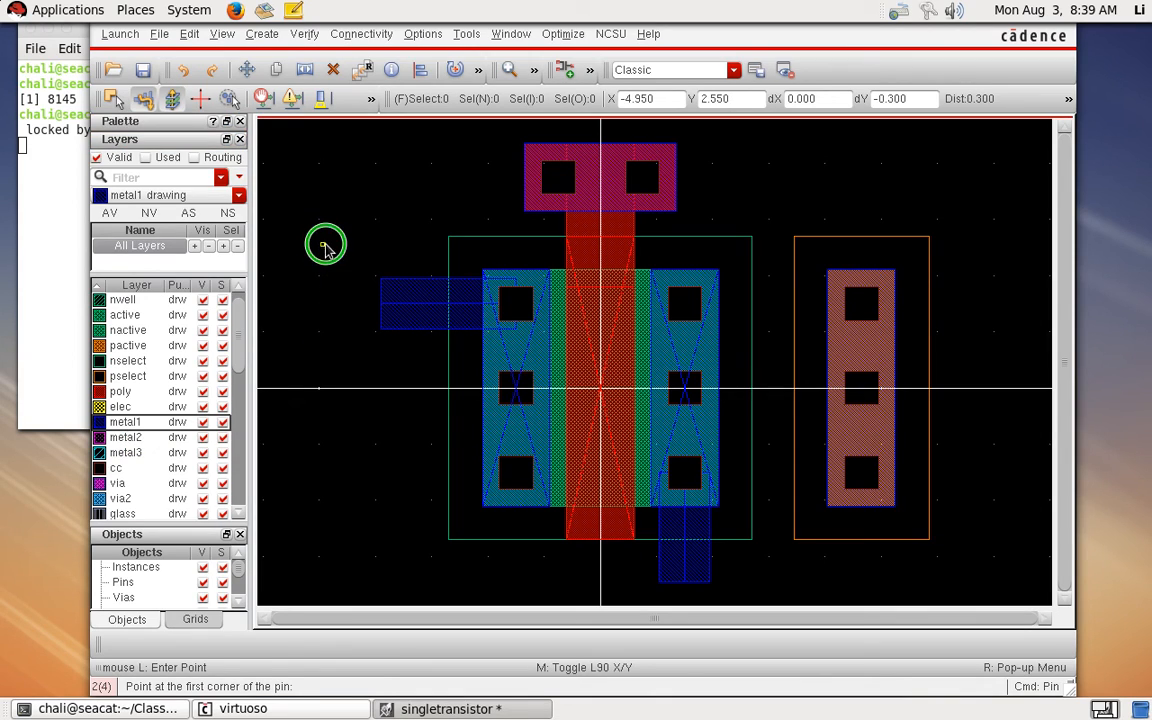
left_click(508, 404)
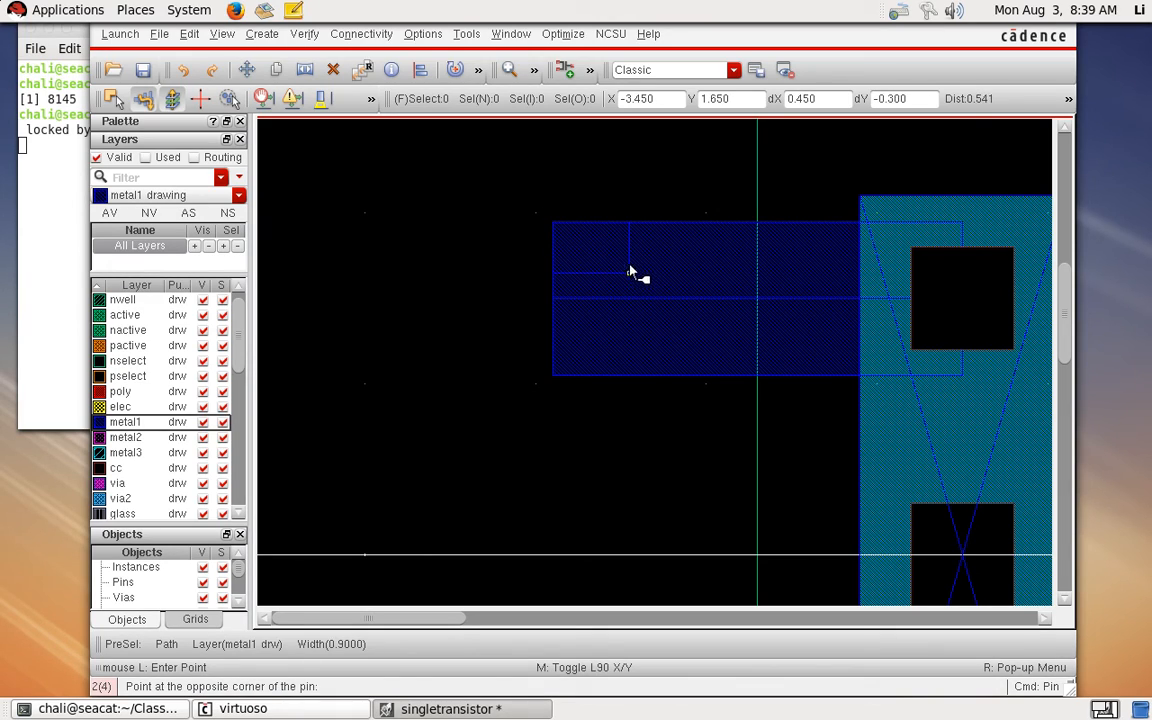
left_click(630, 304)
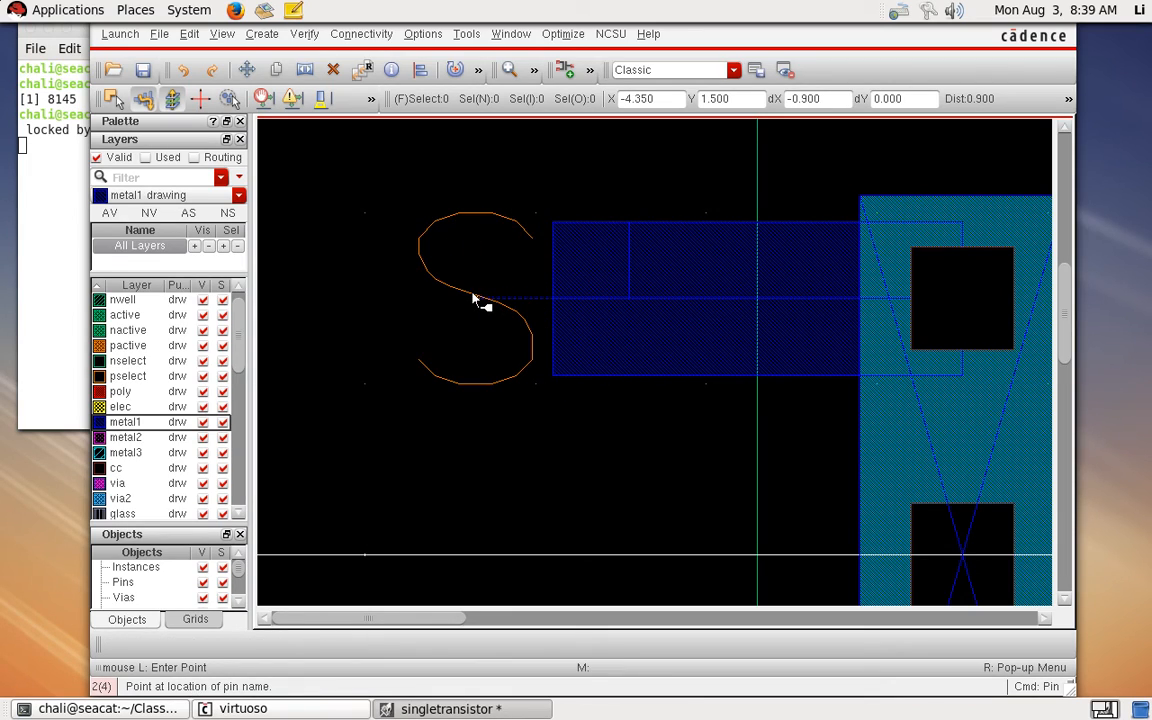
left_click(472, 296)
Step: Draw the metal1 pin D in the lower corner of the drain path's end and place its label below the path
key("f")
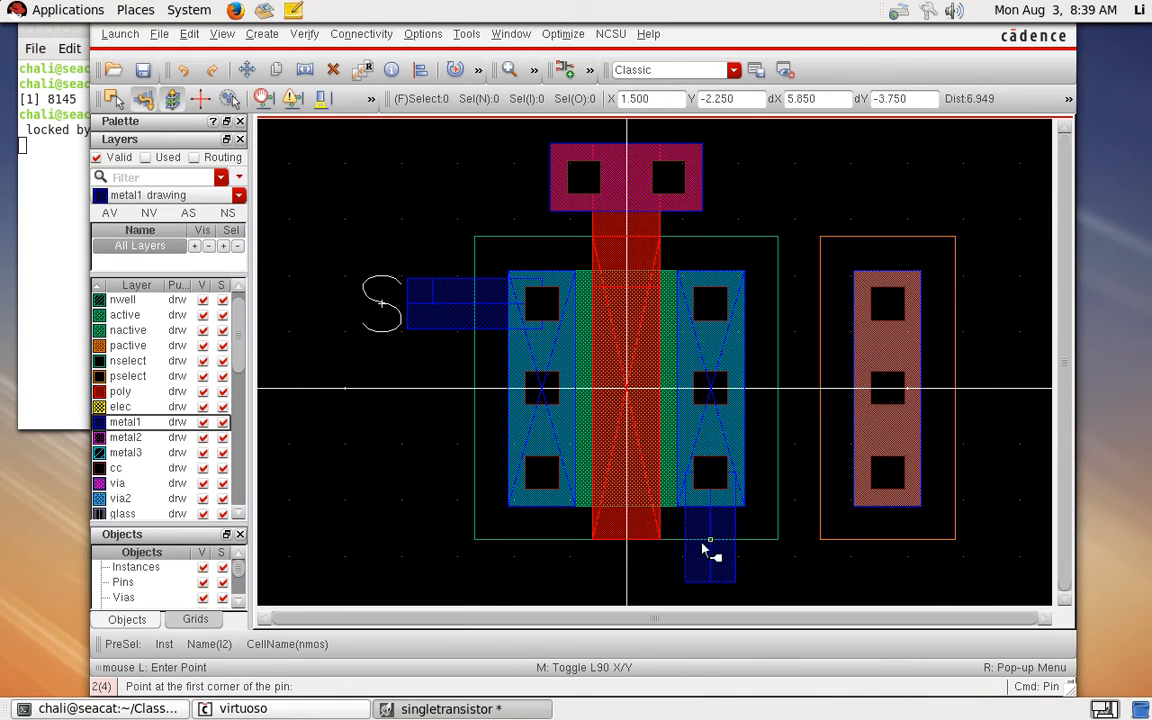
key("Down")
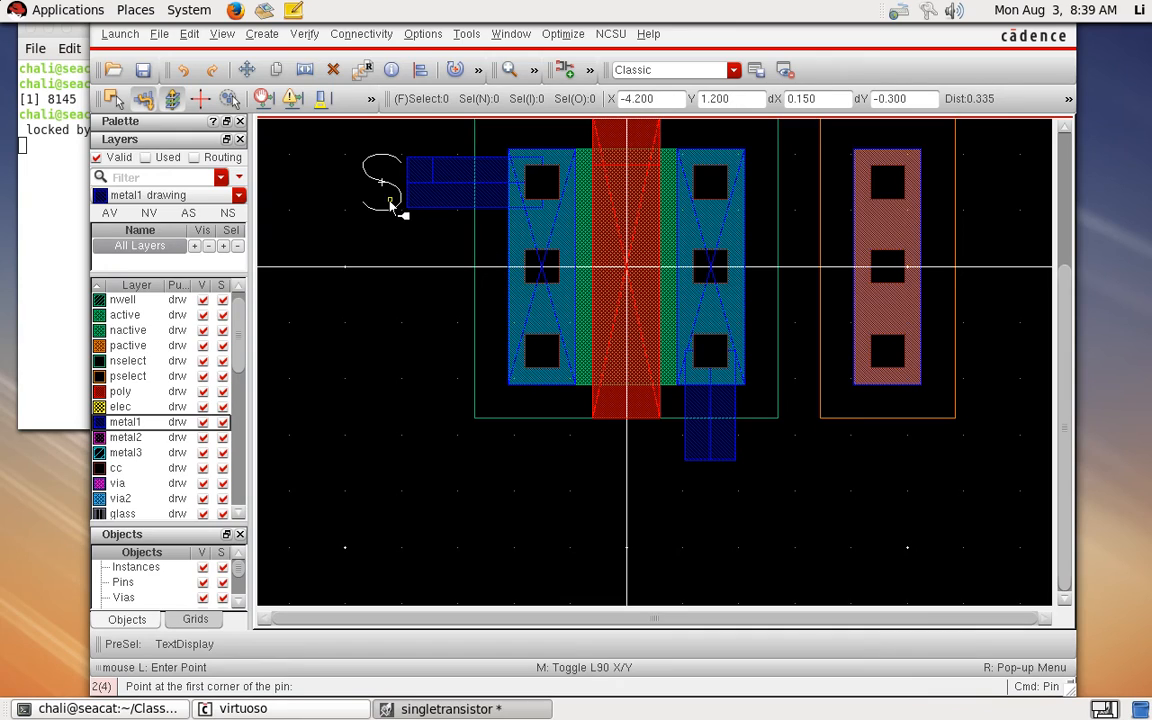
key("z")
left_click(600, 309)
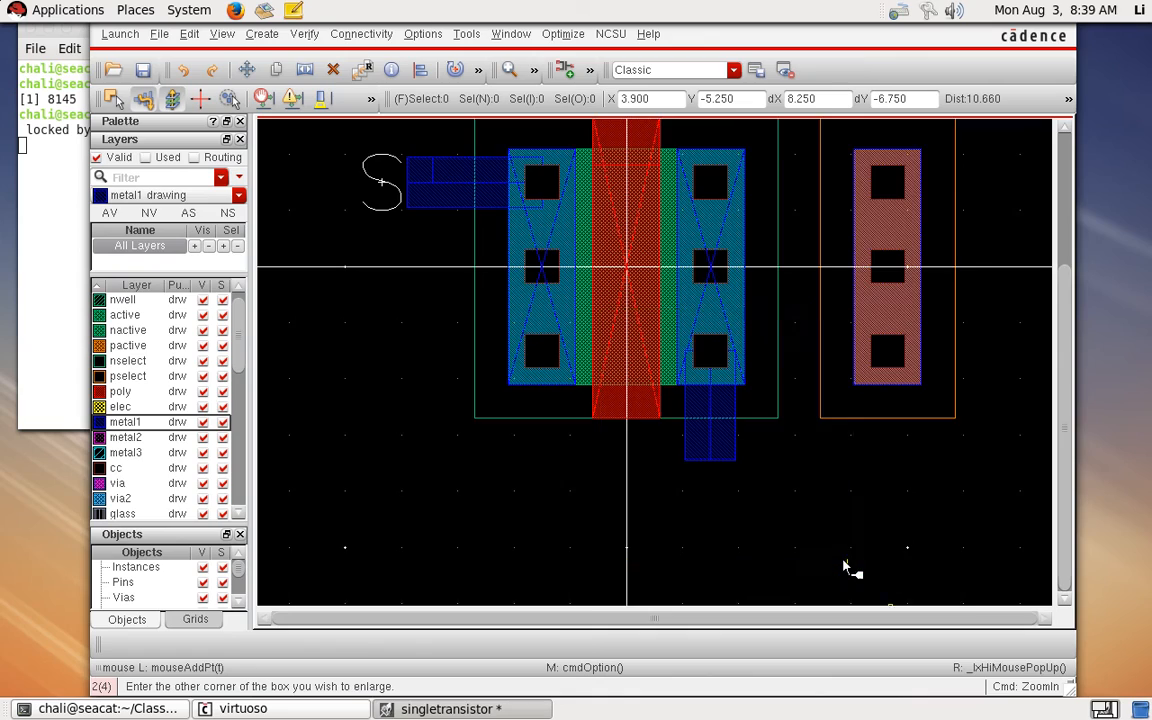
left_click(854, 568)
left_click(632, 379)
left_click(679, 411)
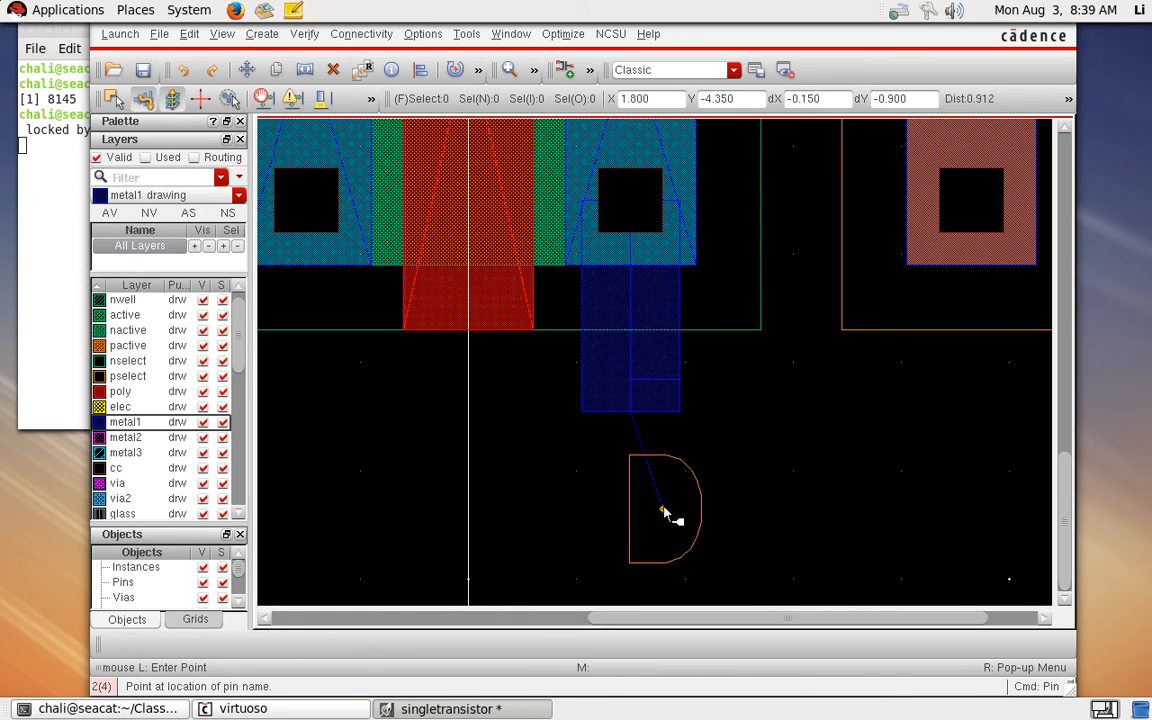
left_click(663, 509)
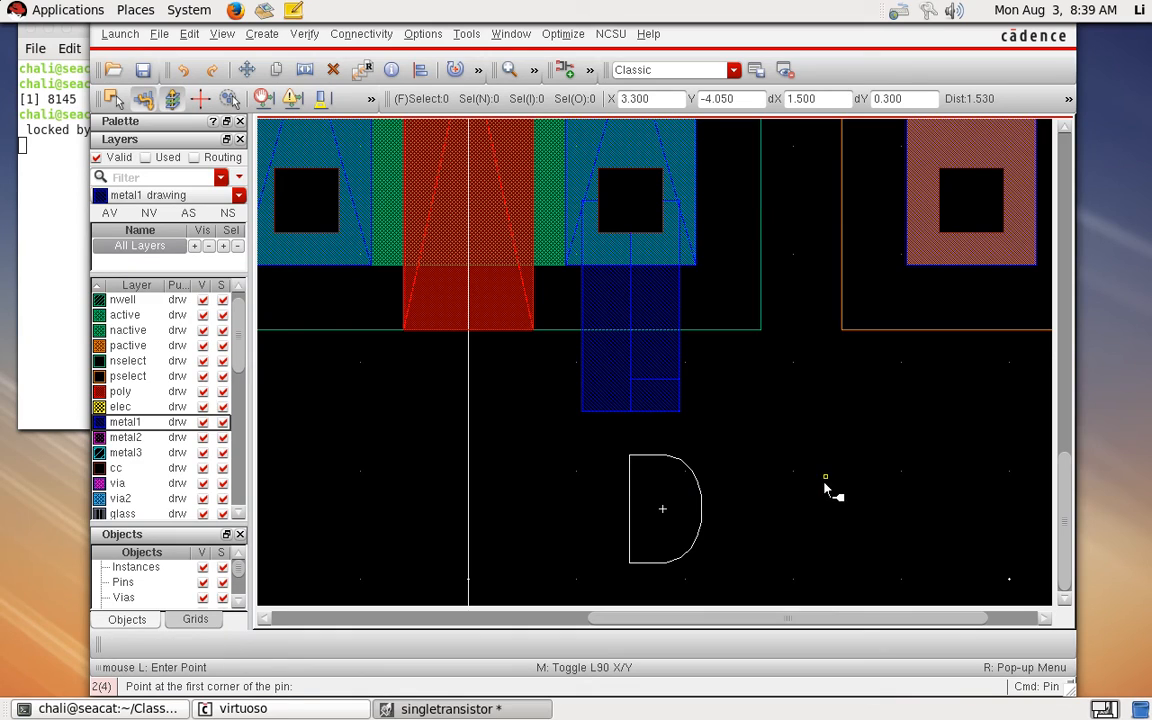
Step: Draw the metal1 pin G at the upper right corner of the M1_POLY gate via and place its label beside it
key("f")
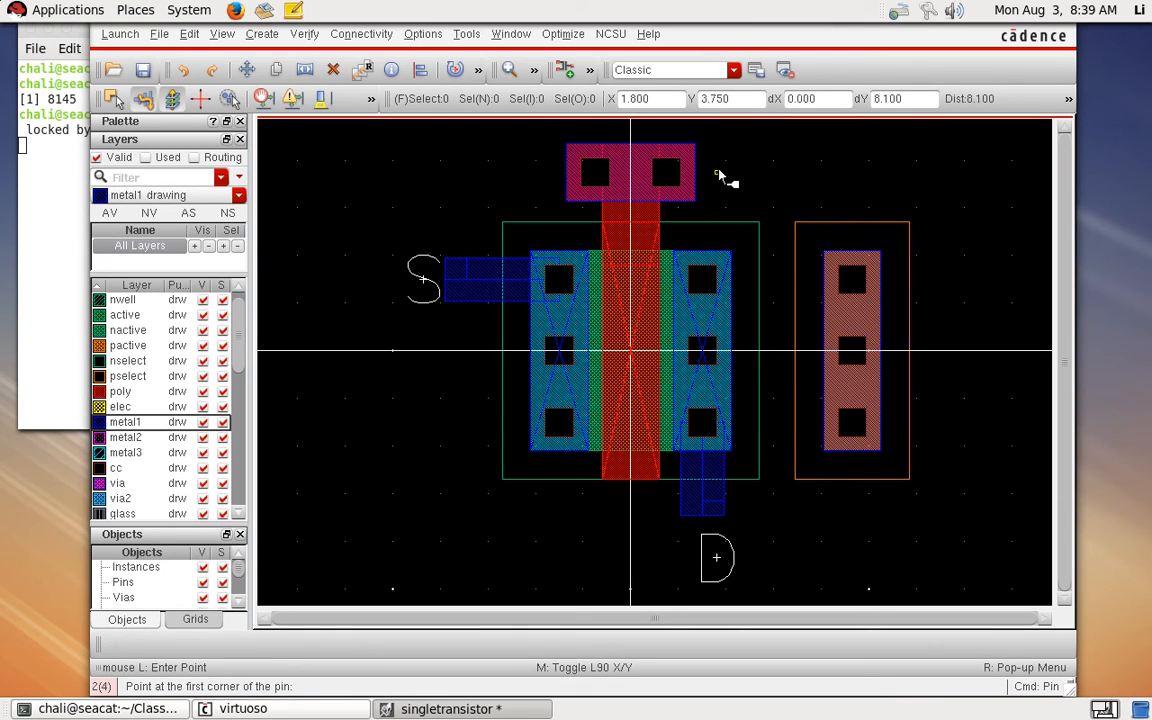
left_click(676, 158)
left_click(716, 166)
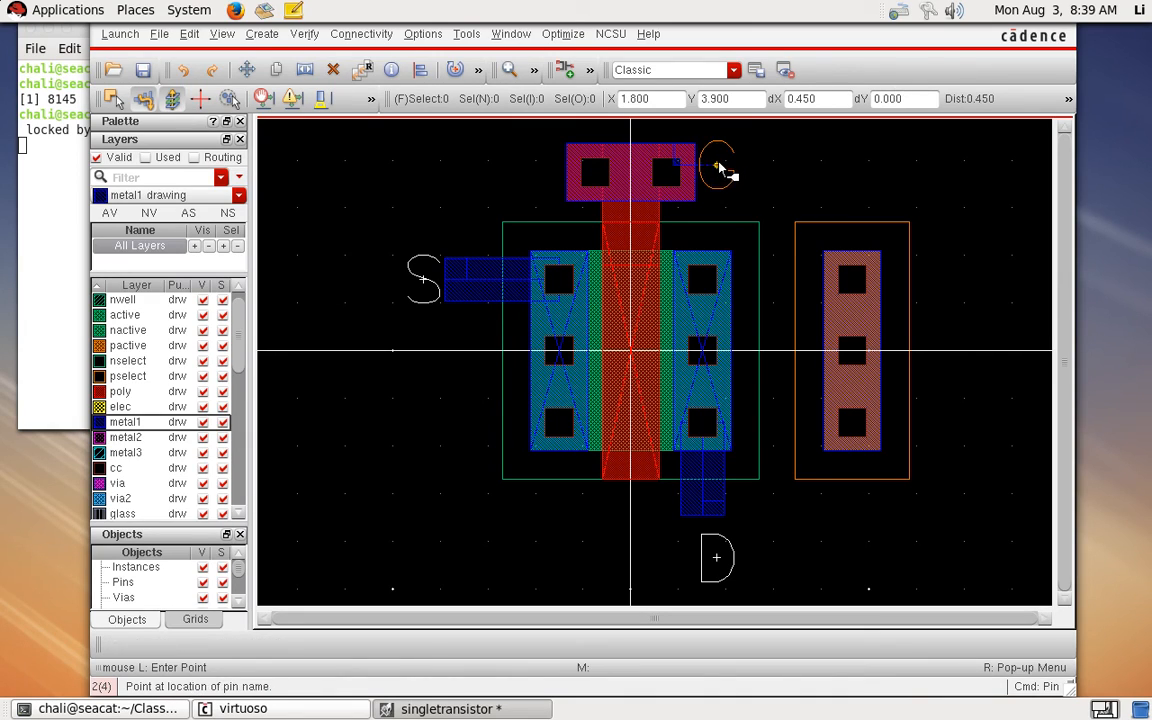
left_click(723, 166)
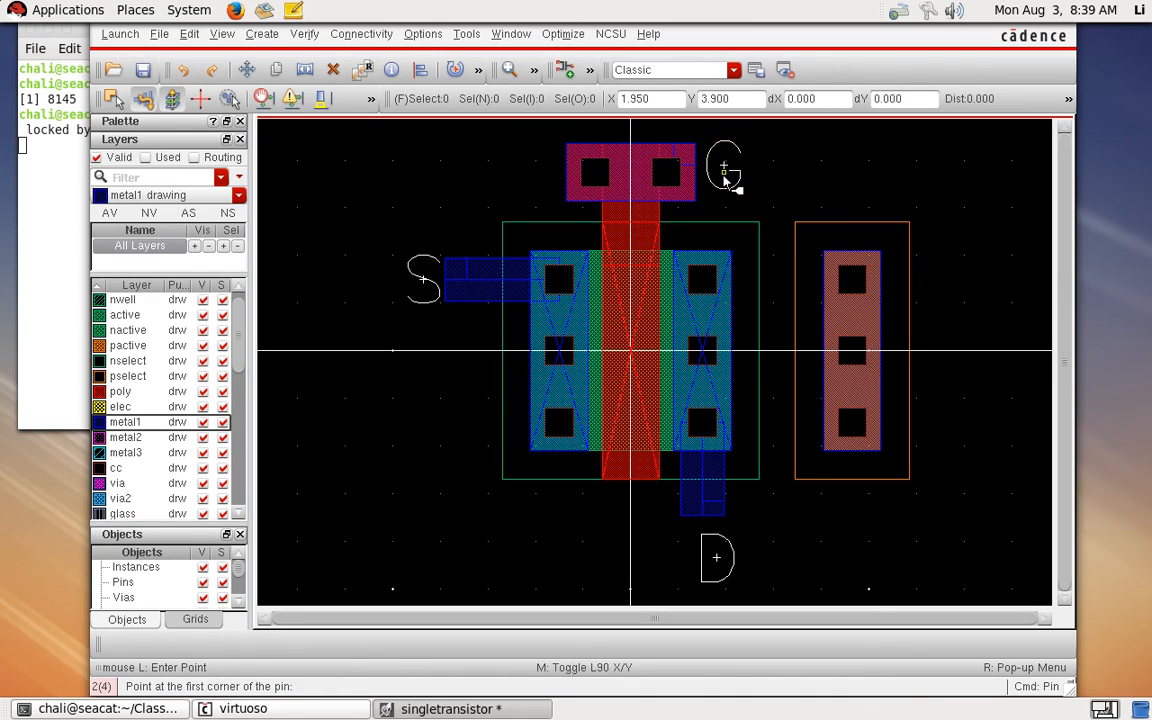
Step: Draw the metal1 pin B on the top of the M1_P substrate contact, place its label alongside, and save the layout
left_click(861, 266)
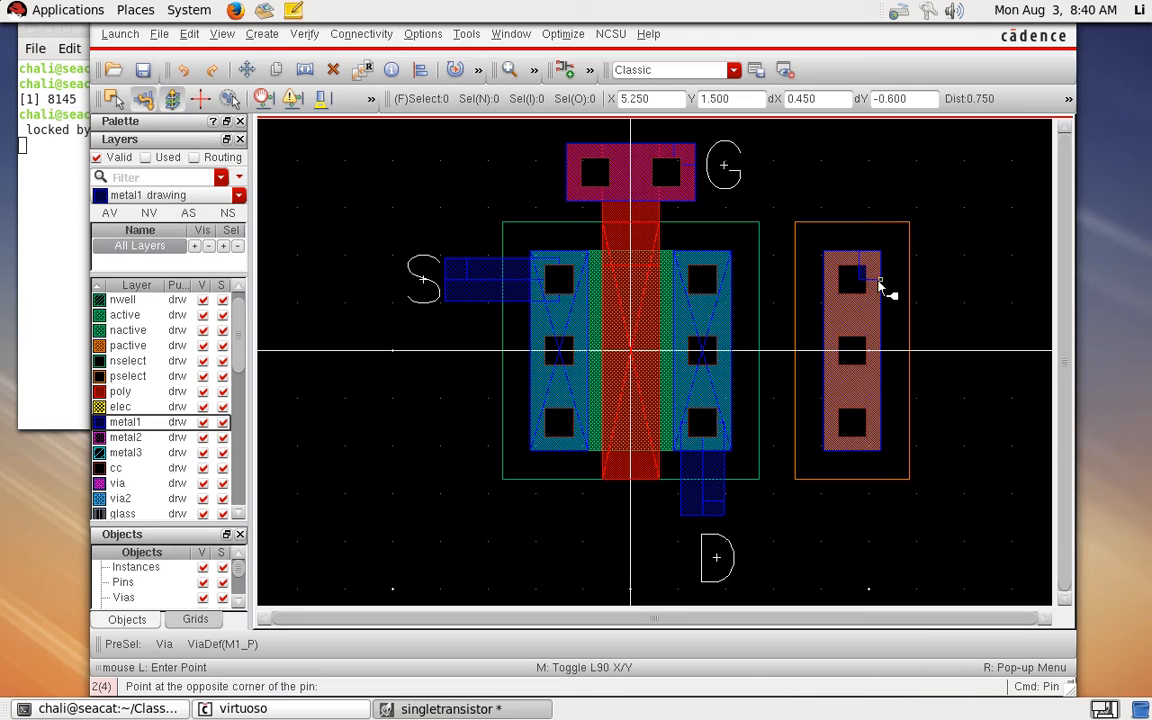
left_click(878, 281)
left_click(942, 289)
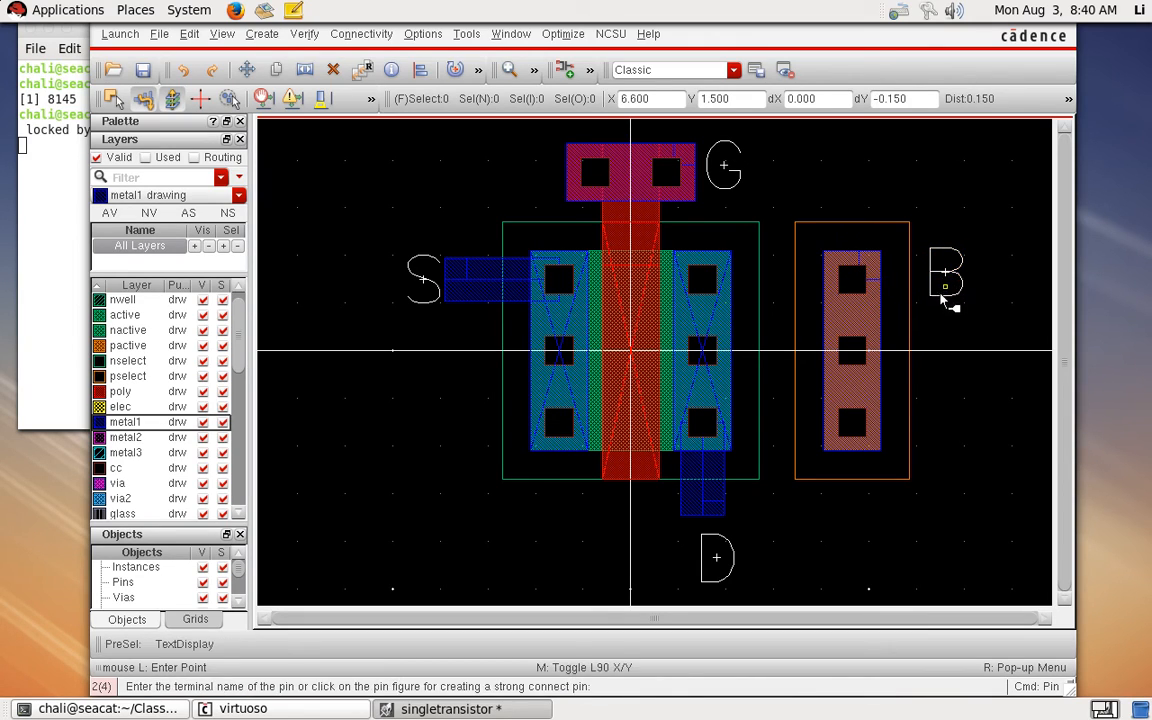
key("f")
left_click(143, 71)
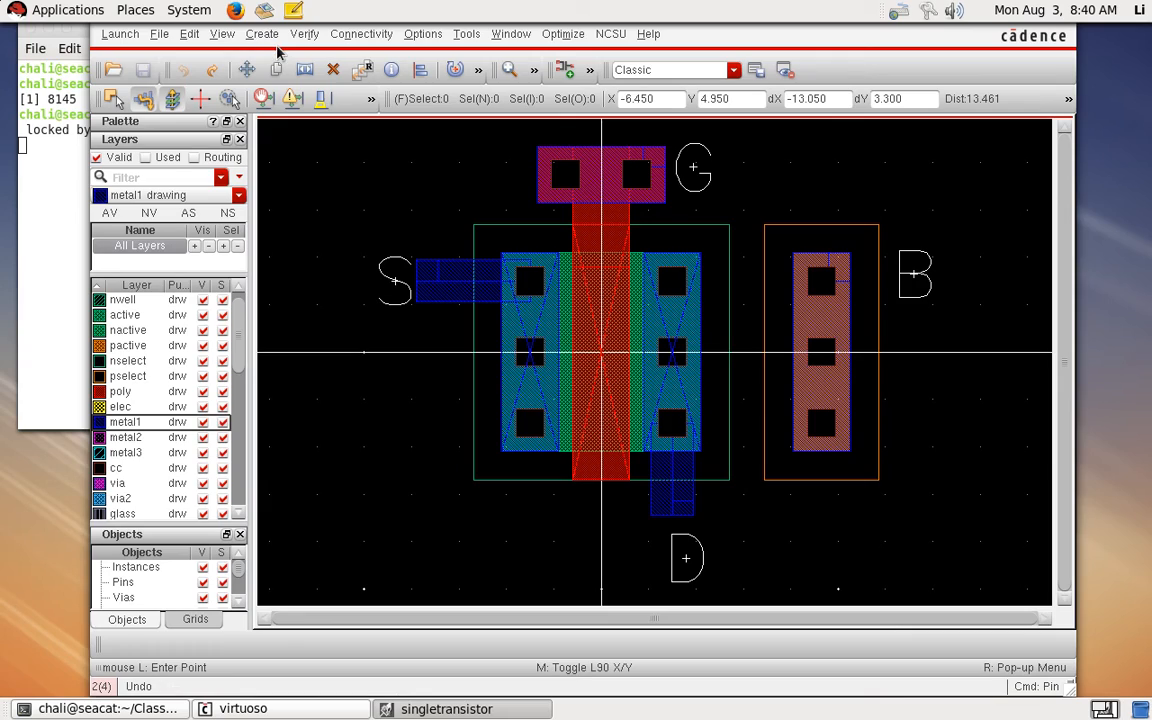
Step: Modify the LVS rules for the EDA3 library so that Compare FET Parameters is enabled
left_click(612, 36)
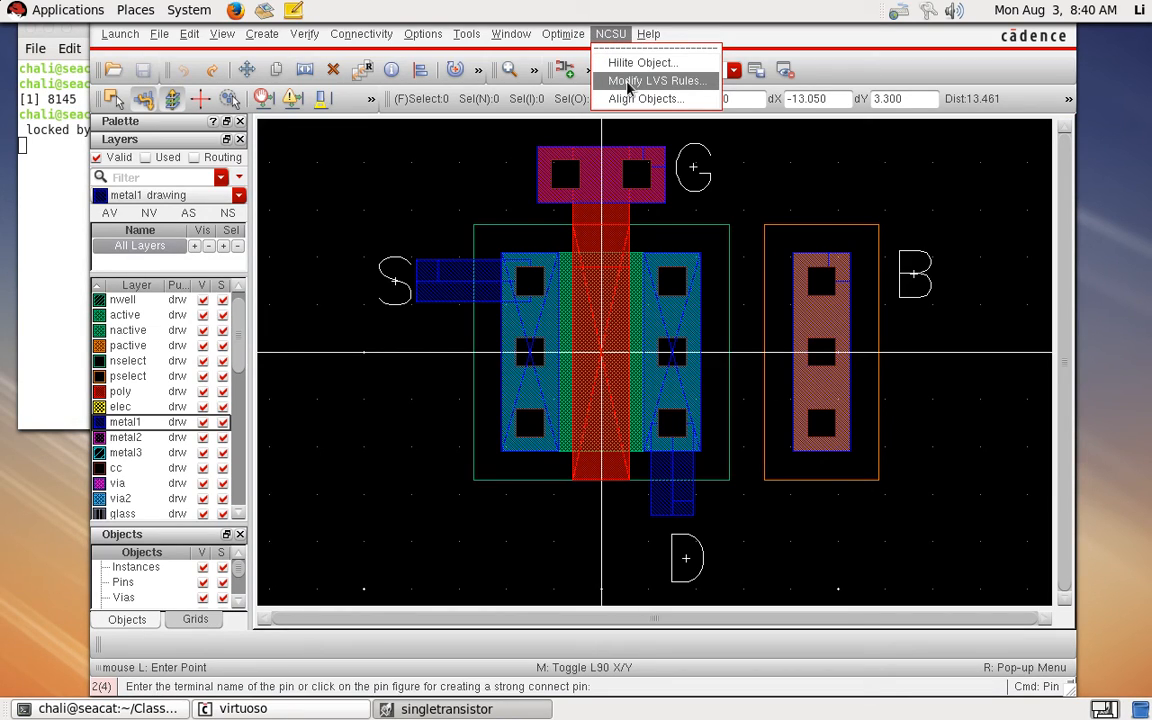
left_click(628, 82)
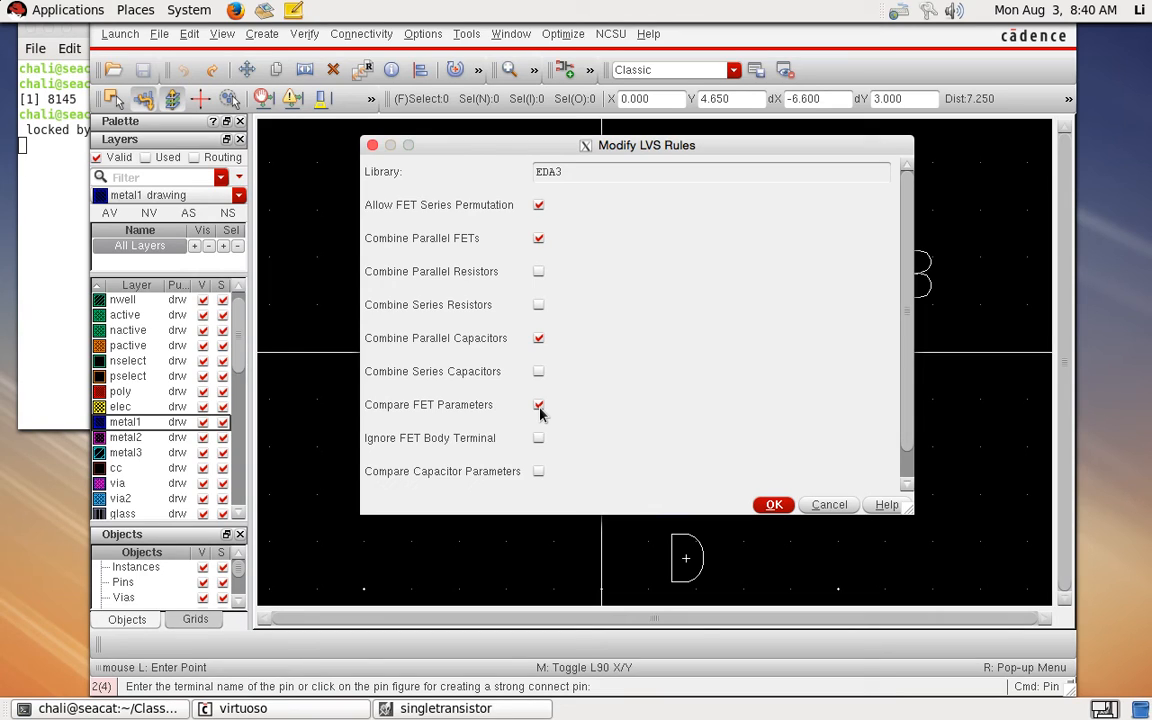
left_click(772, 505)
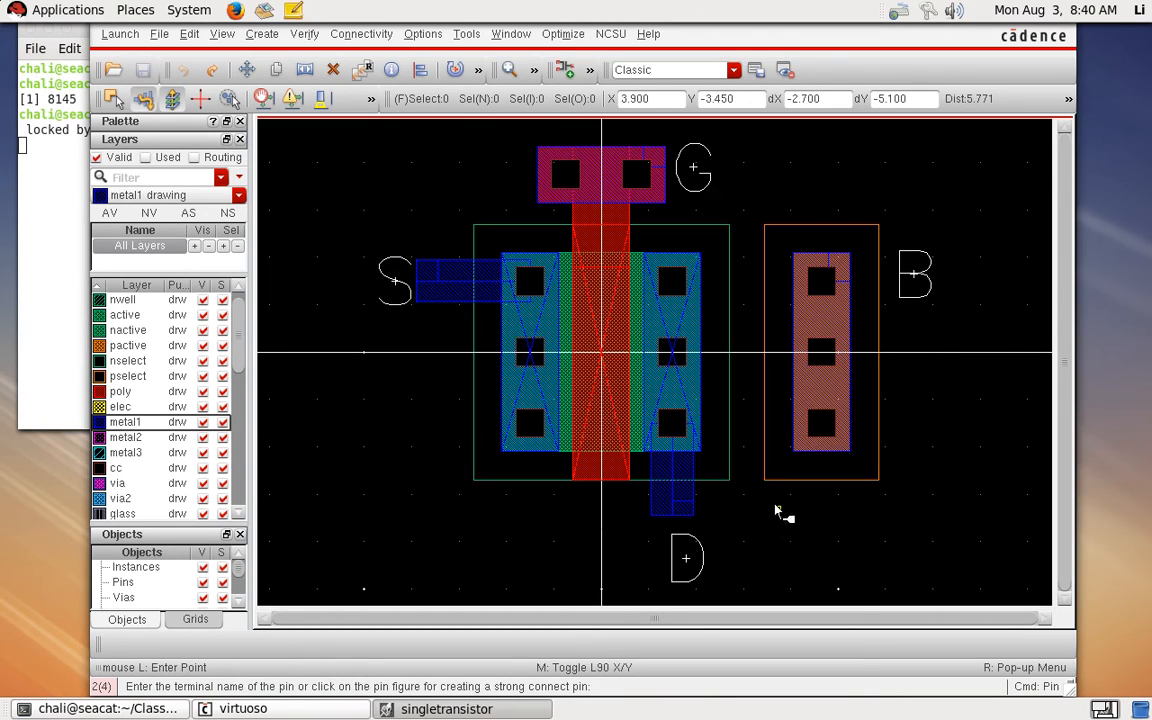
Step: Extract the layout with the flat method and the divaEXT.rul rules file into the extracted view
left_click(306, 34)
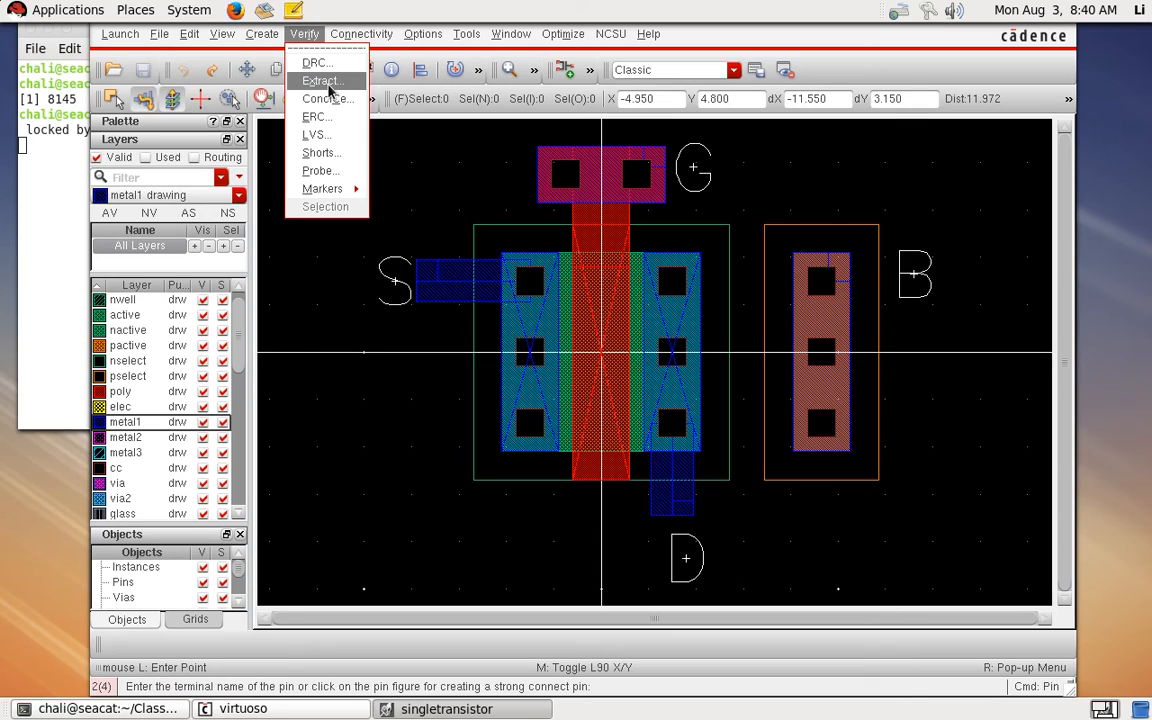
left_click(326, 82)
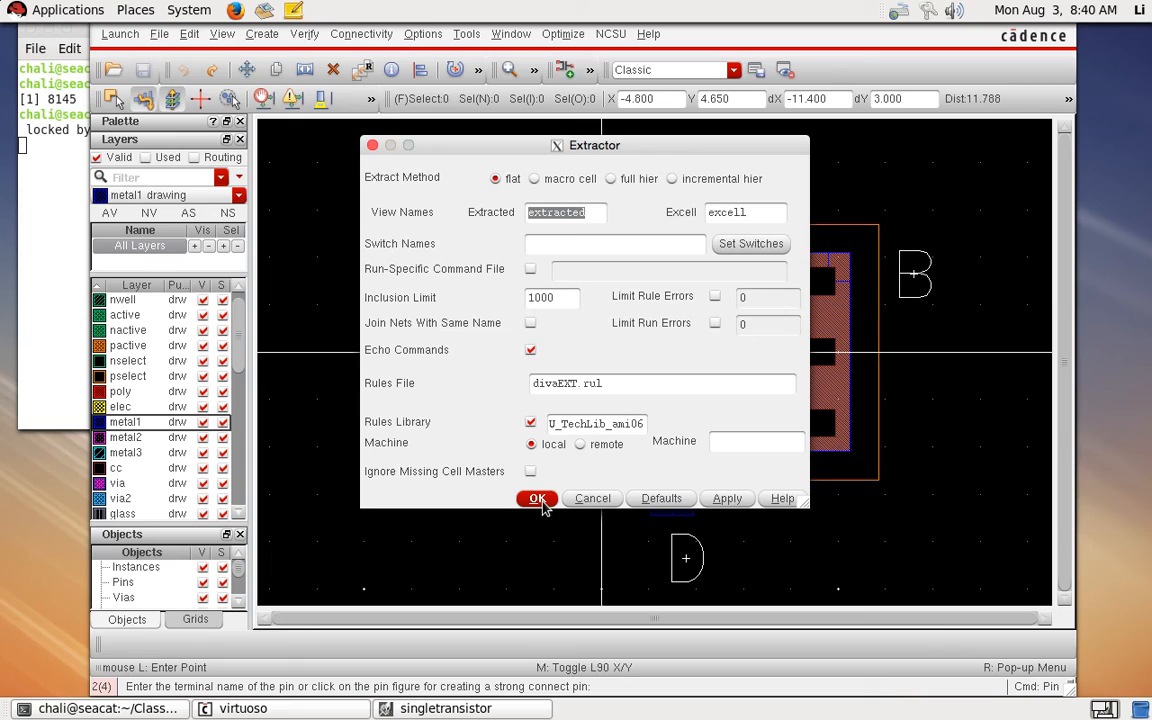
left_click(537, 499)
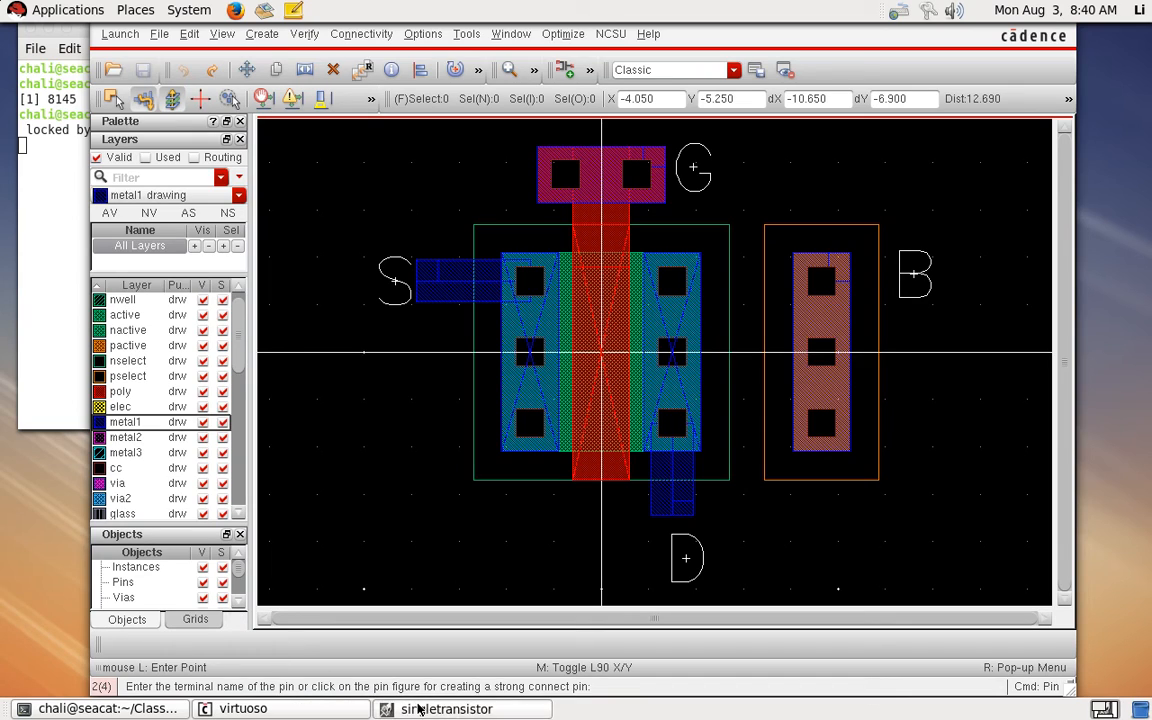
Step: Bring up the main Virtuoso log window and open the Library Manager from it
left_click(140, 708)
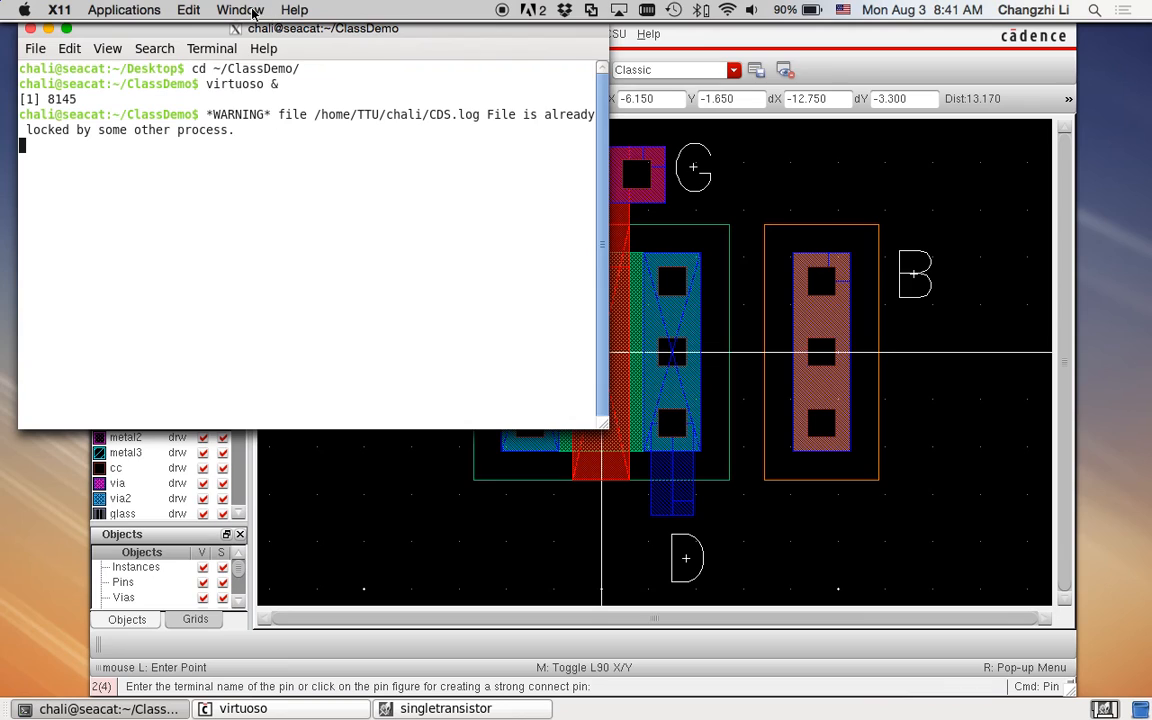
left_click(240, 11)
left_click(308, 184)
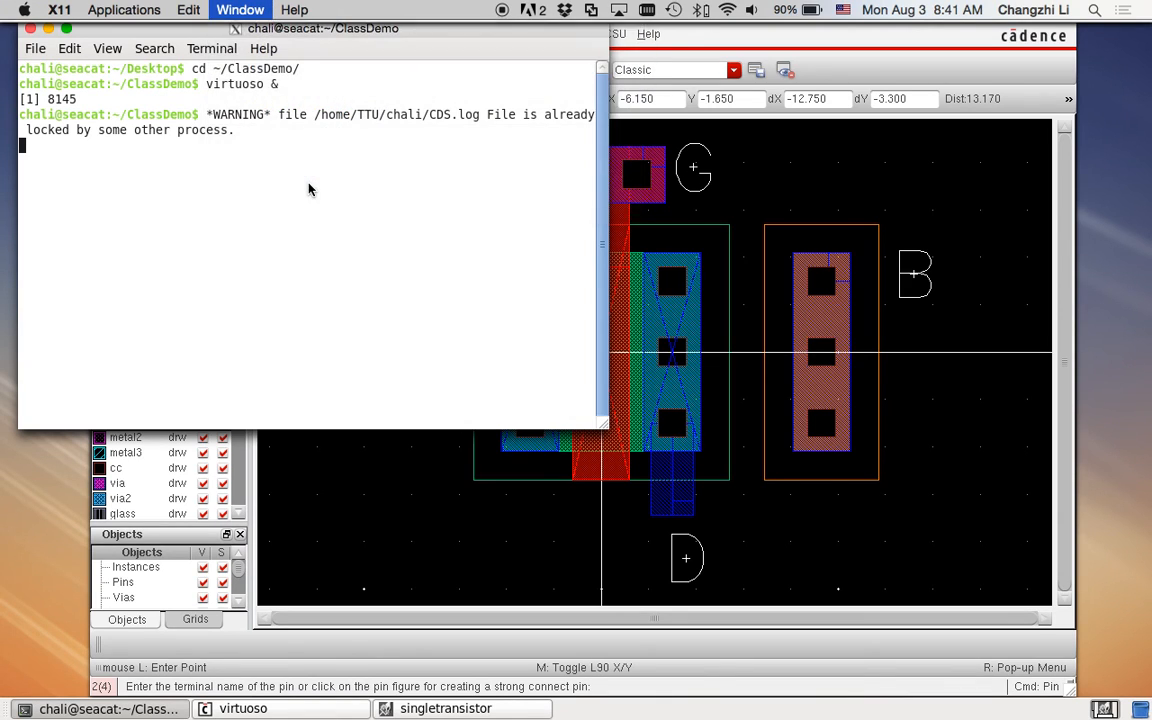
left_click(304, 536)
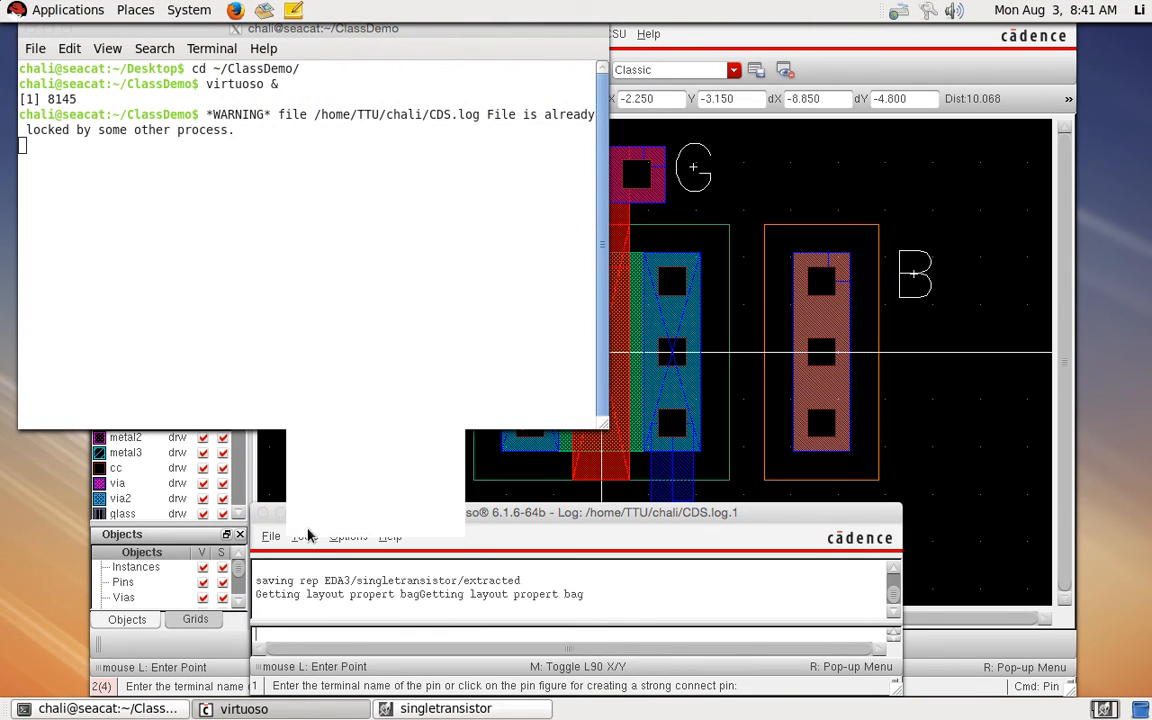
left_click(342, 160)
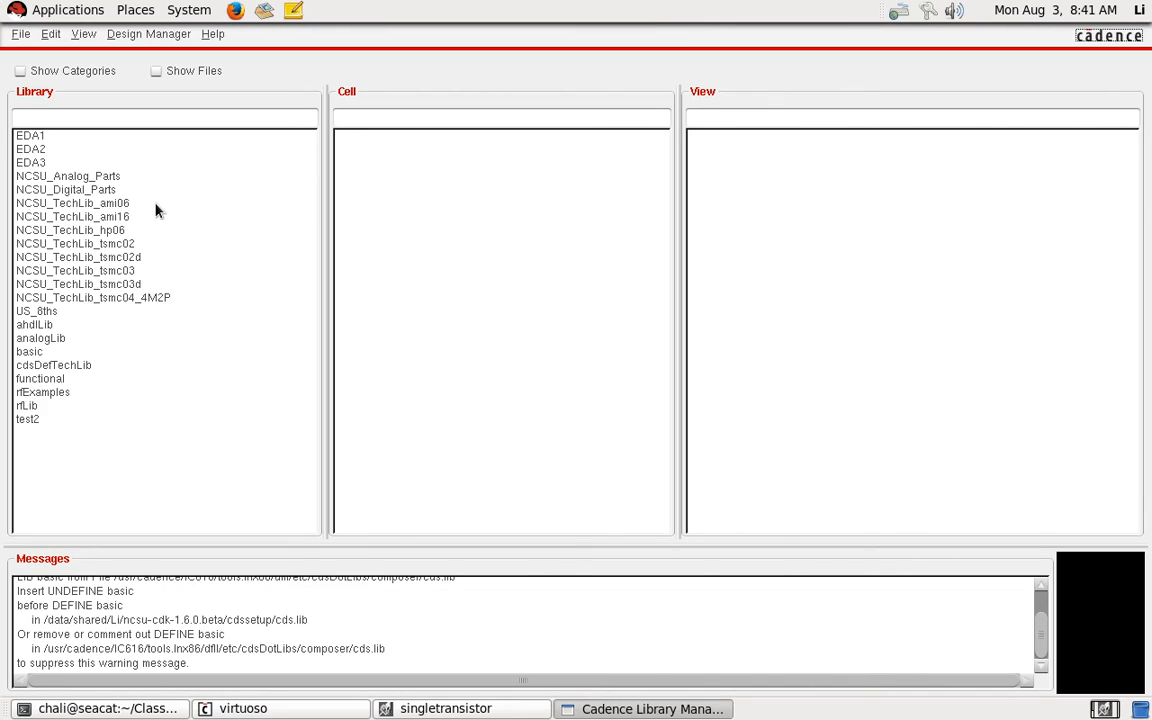
Step: Preview the schematic, layout and extracted views of the singletransistor cell in the EDA3 library
left_click(78, 163)
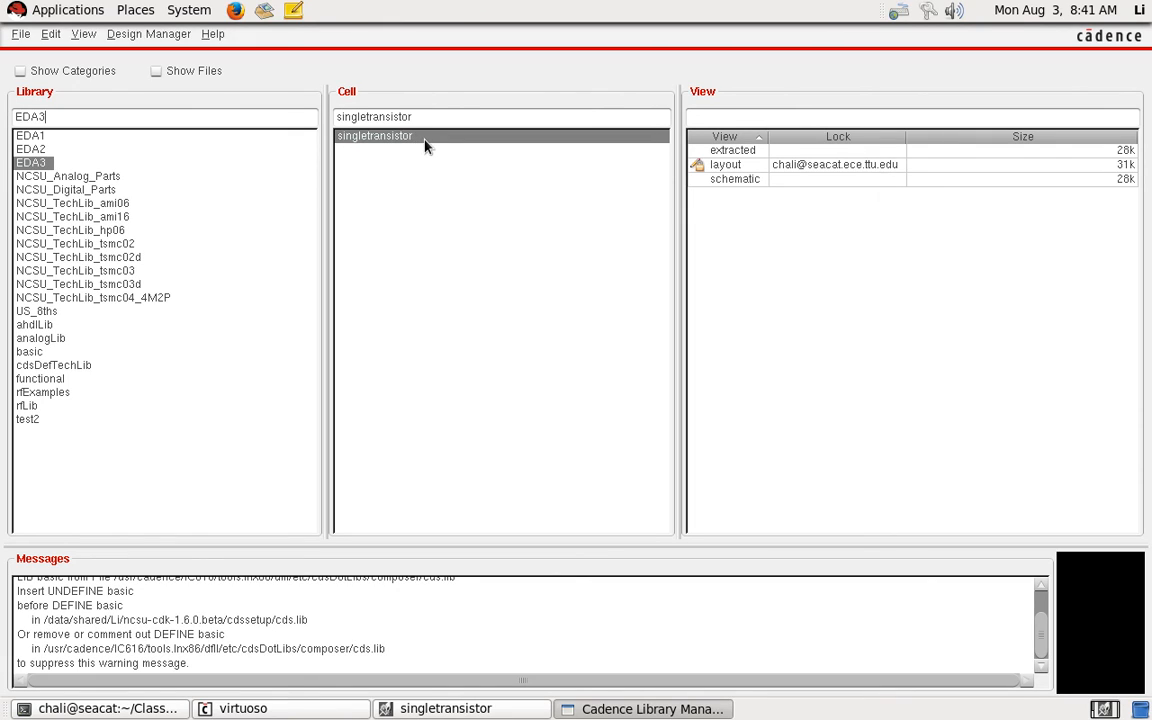
left_click(753, 181)
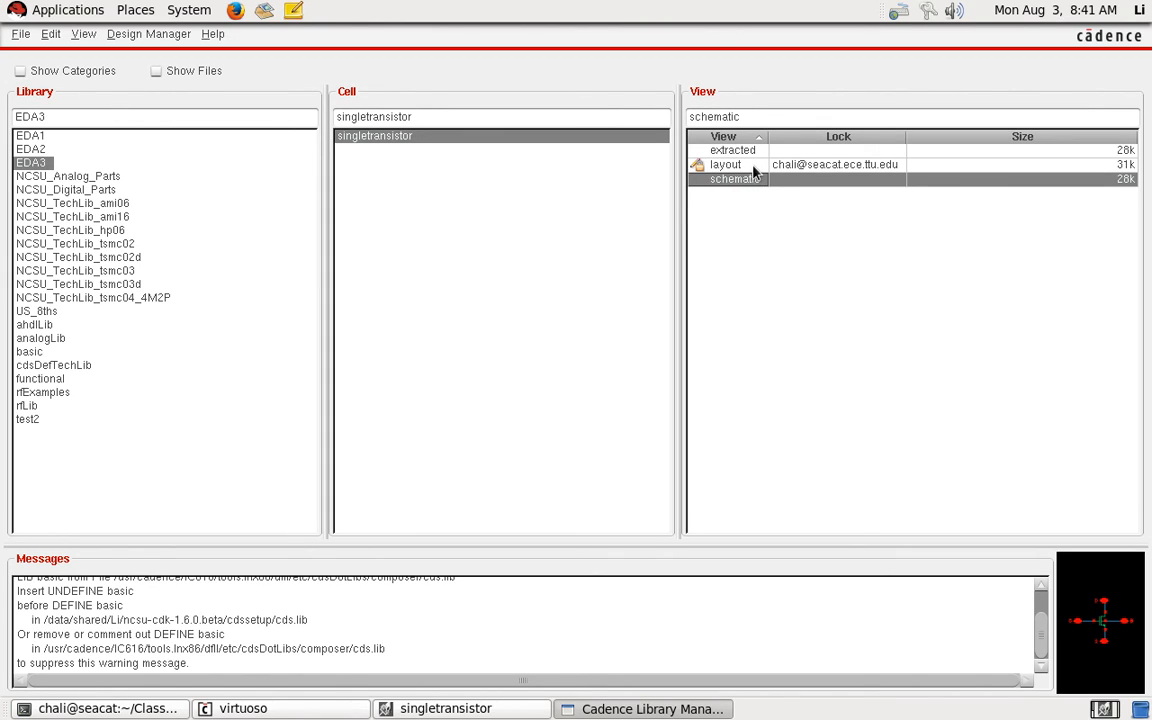
left_click(754, 167)
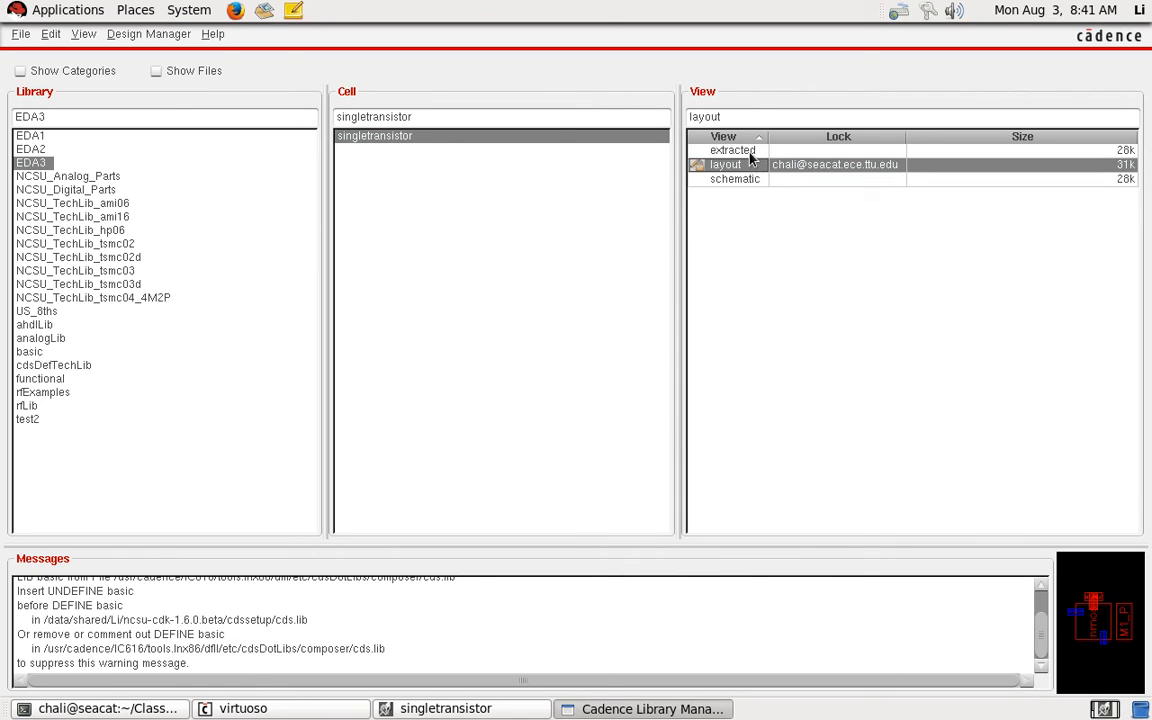
left_click(745, 151)
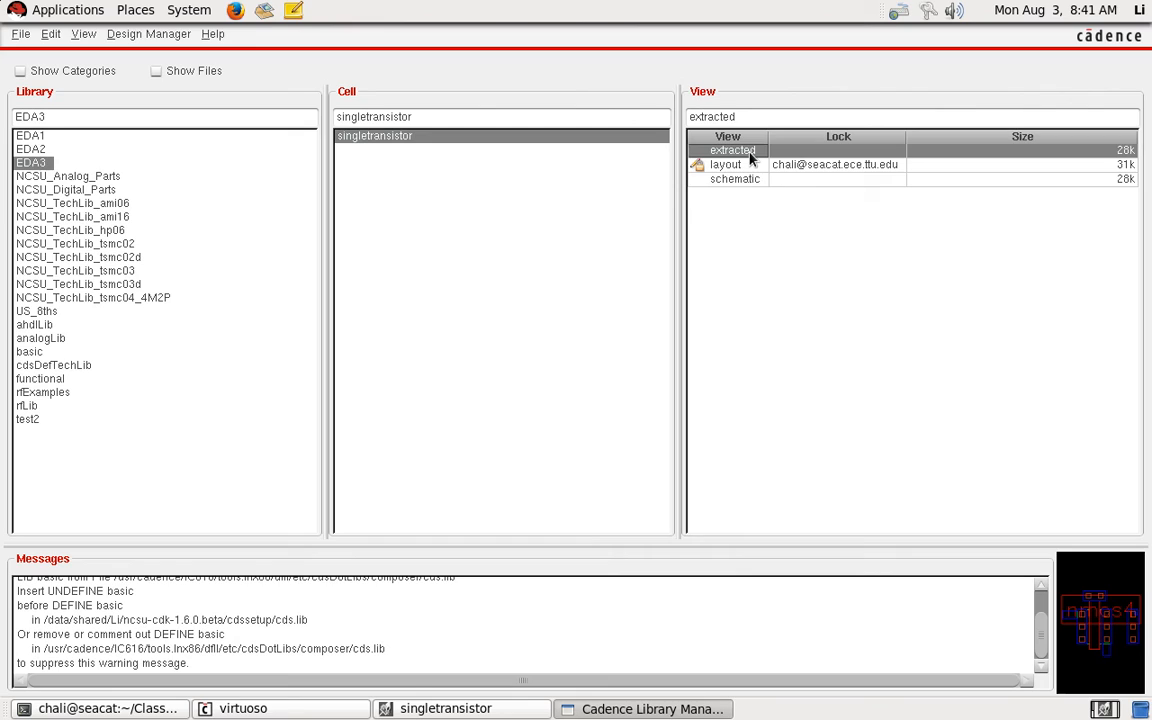
Step: Open the extracted view to inspect it fitted with all hierarchy levels shown, then close it and exit the Library Manager
double_click(750, 157)
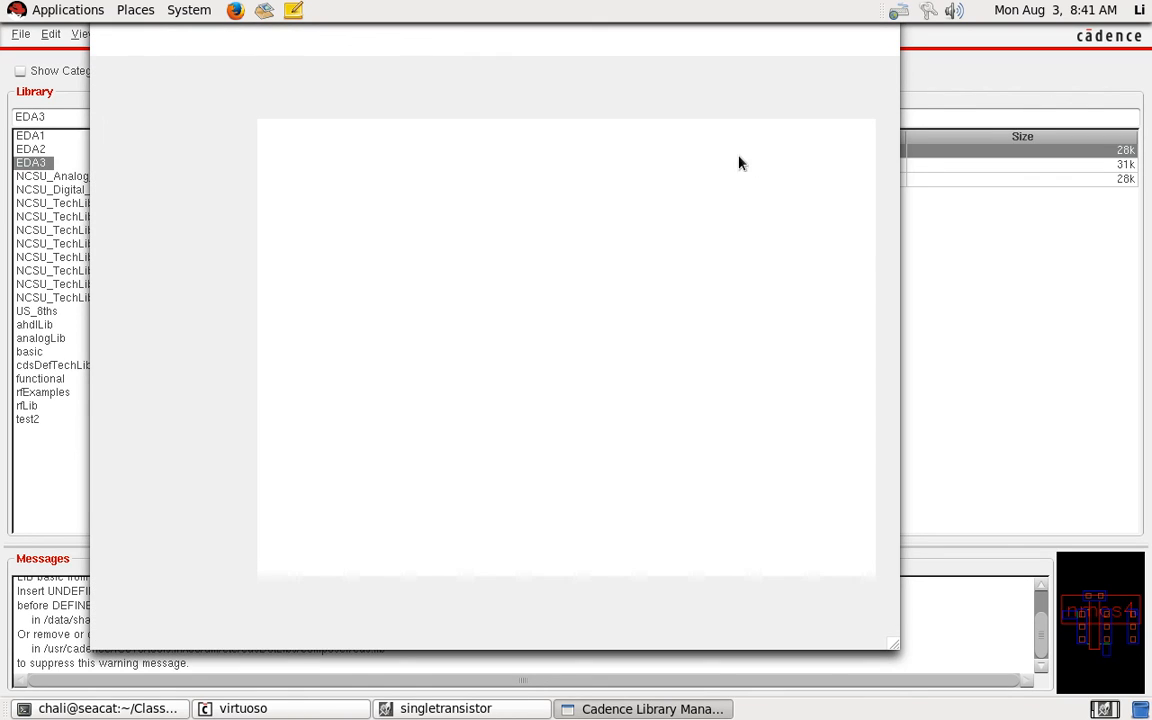
key("f")
key("shift+f")
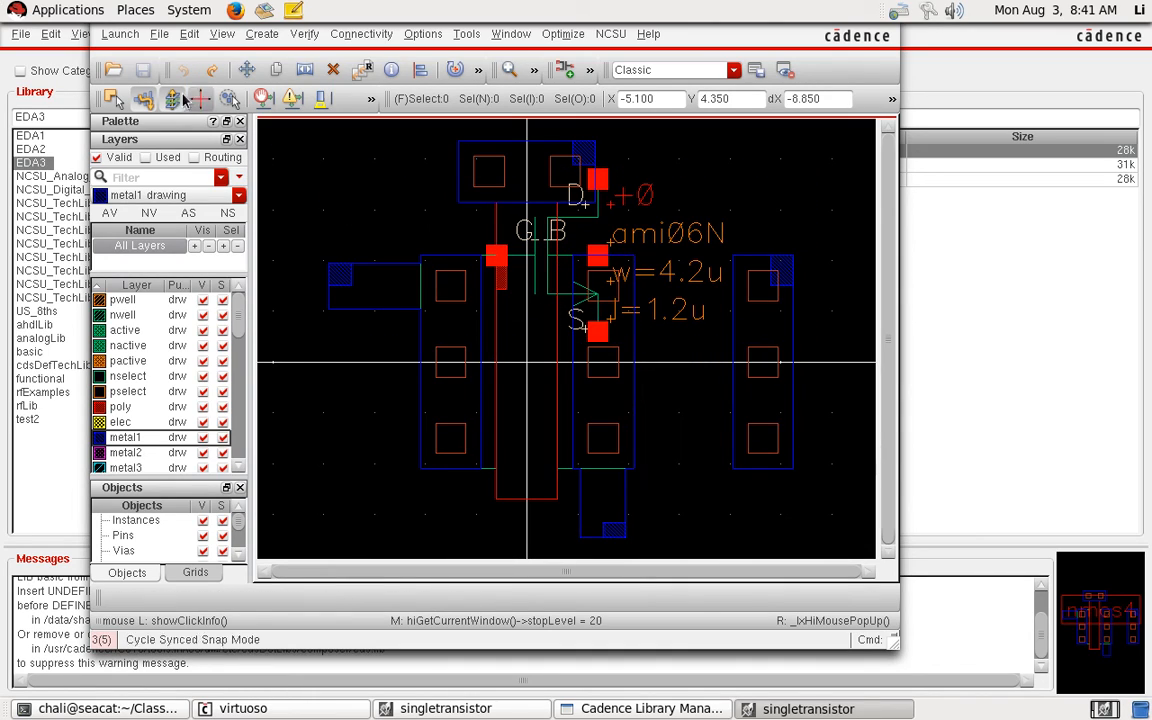
key("ctrl+w")
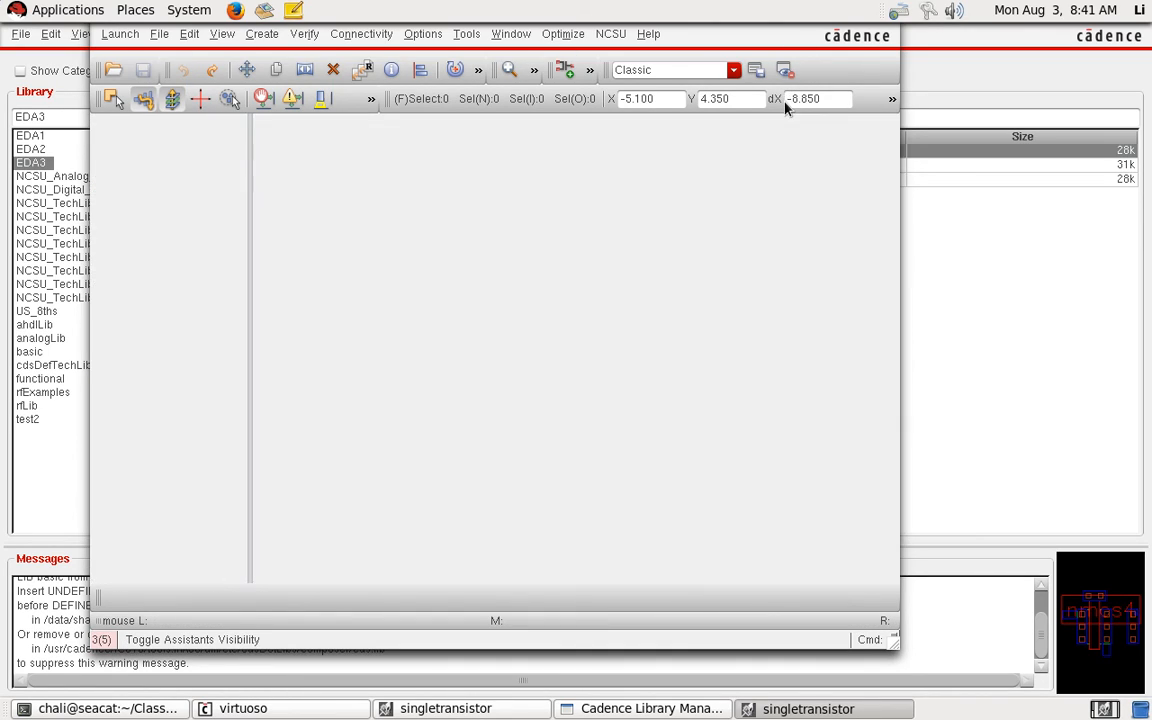
left_click(876, 265)
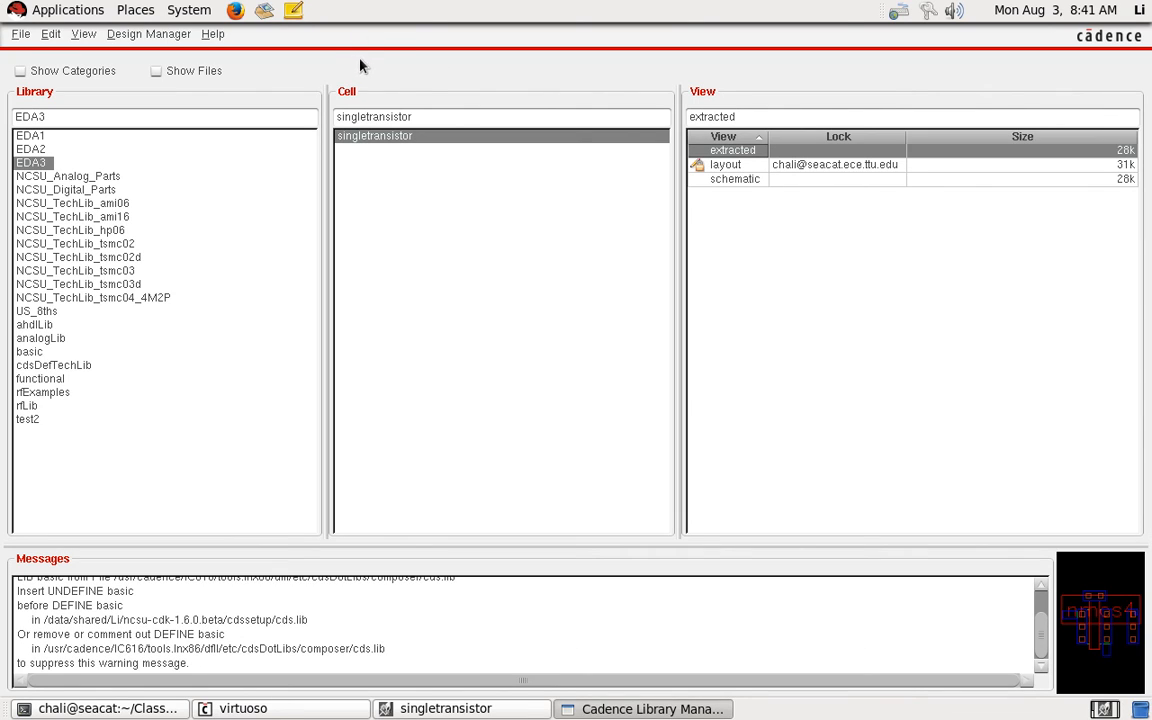
left_click(20, 34)
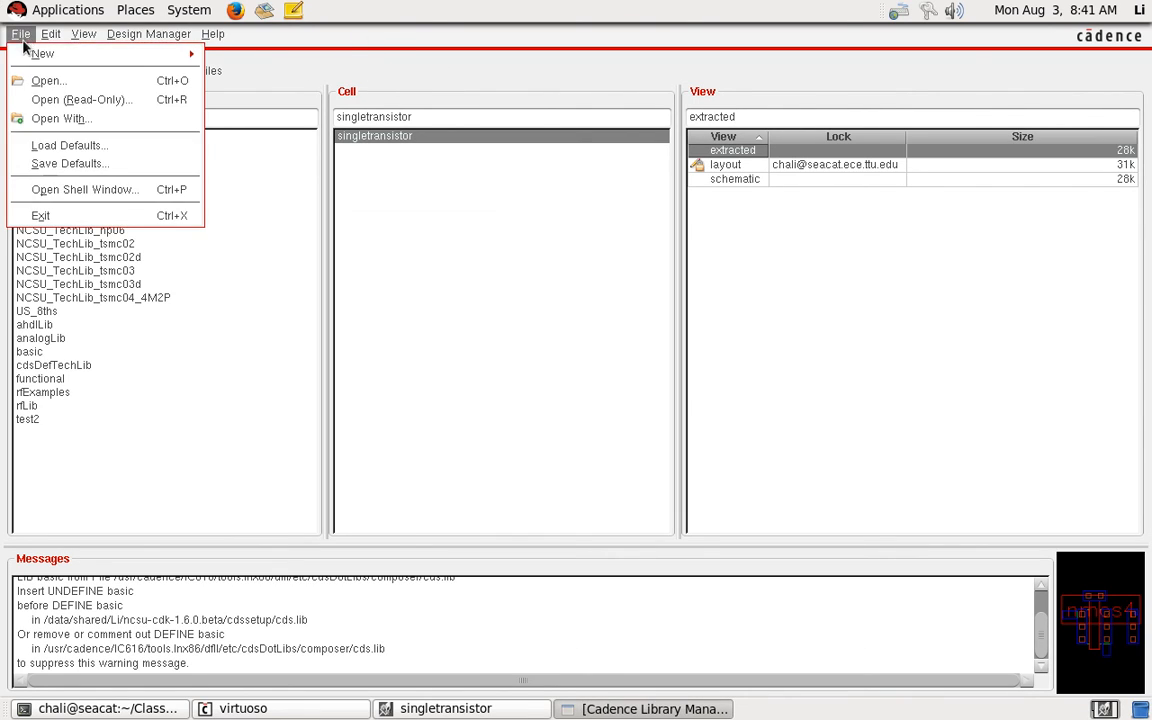
left_click(40, 196)
left_click(967, 193)
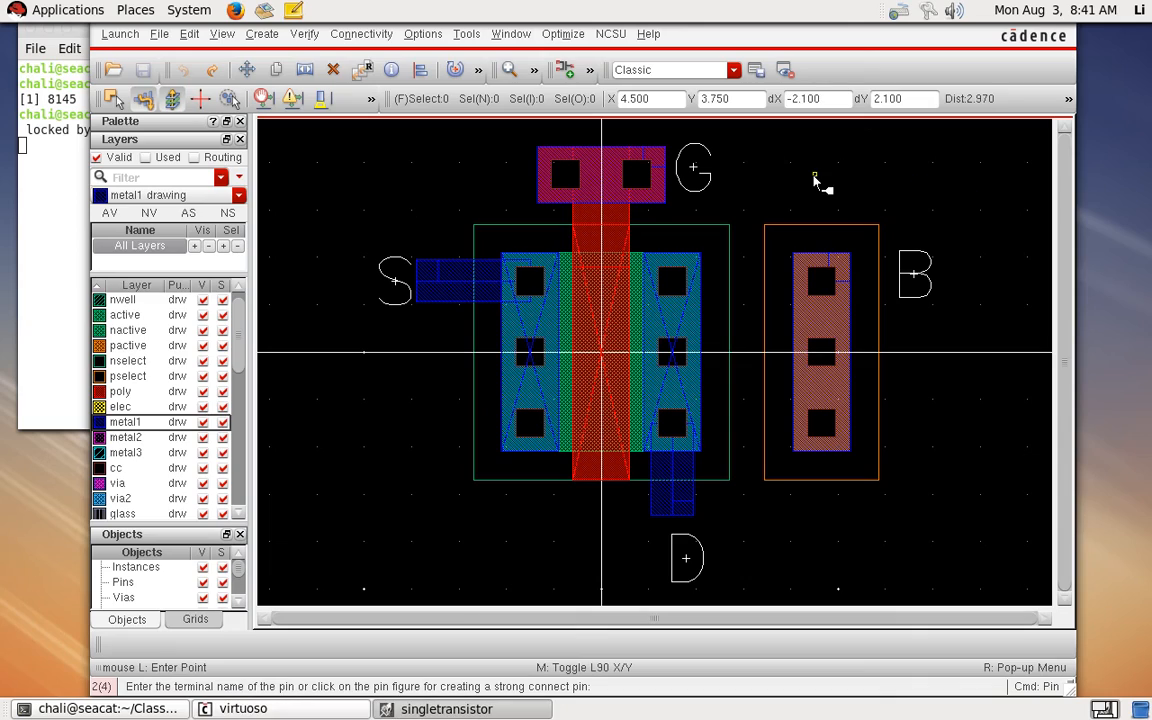
Step: Open the LVS form for the layout and set its schematic netlist source to EDA3, singletransistor, schematic
left_click(304, 34)
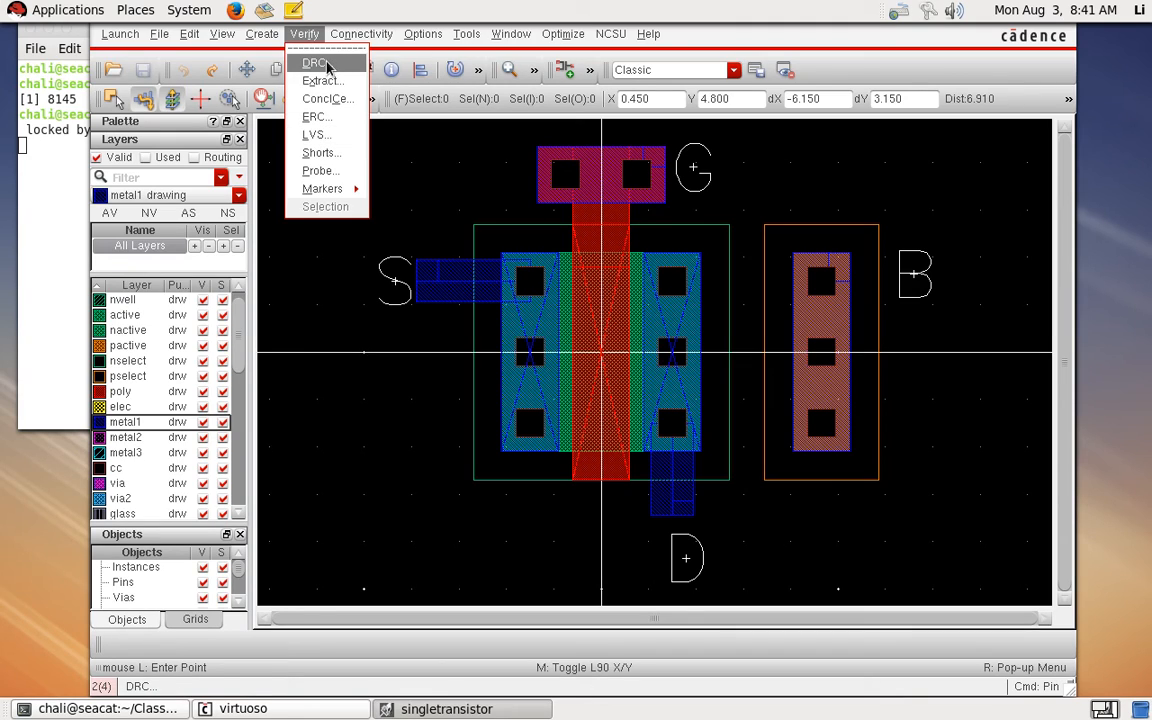
left_click(314, 134)
left_click_drag(252, 292, 578, 105)
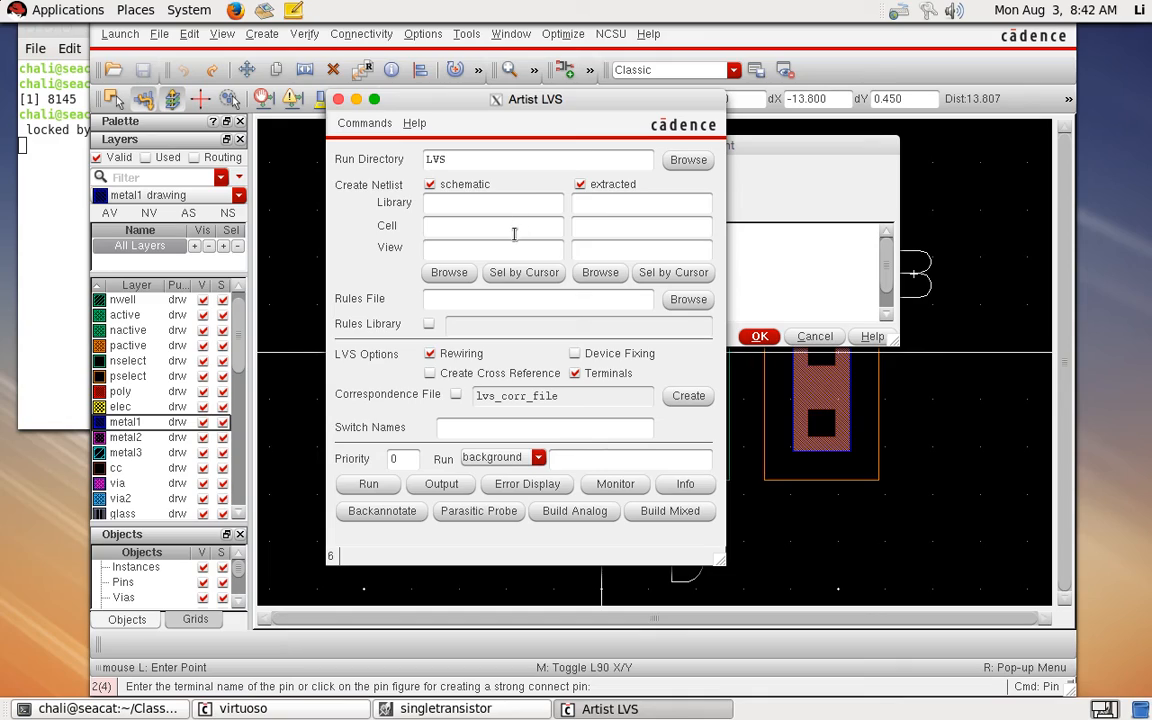
left_click(449, 273)
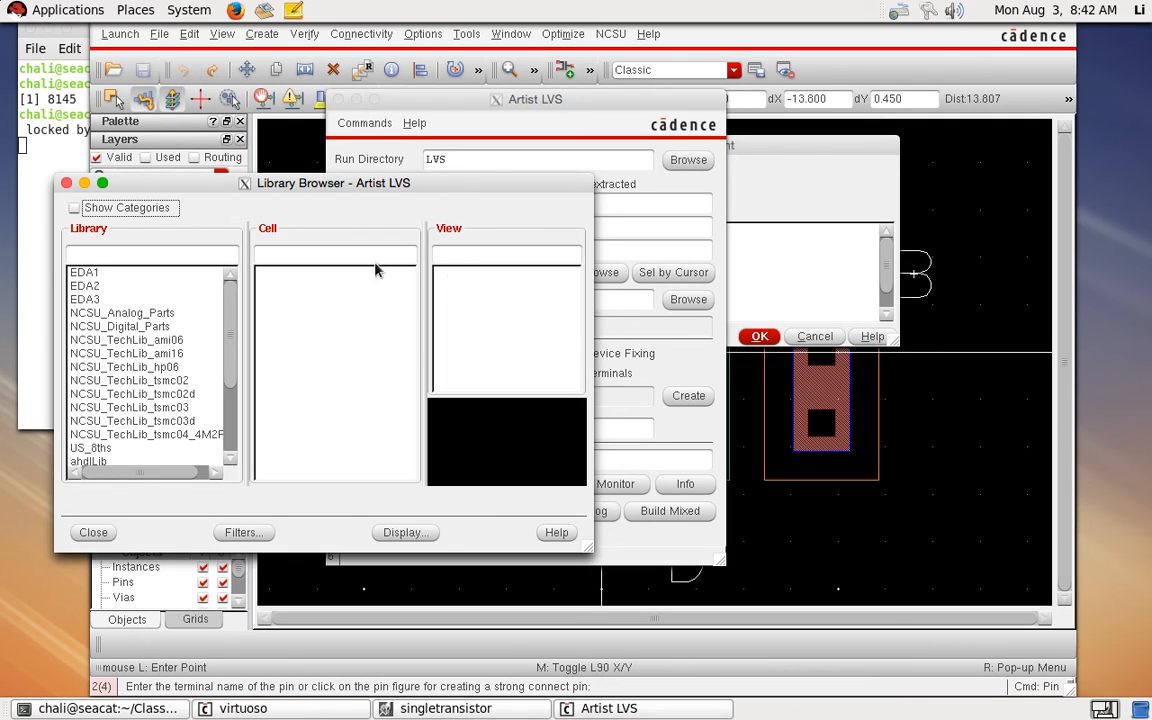
left_click(85, 299)
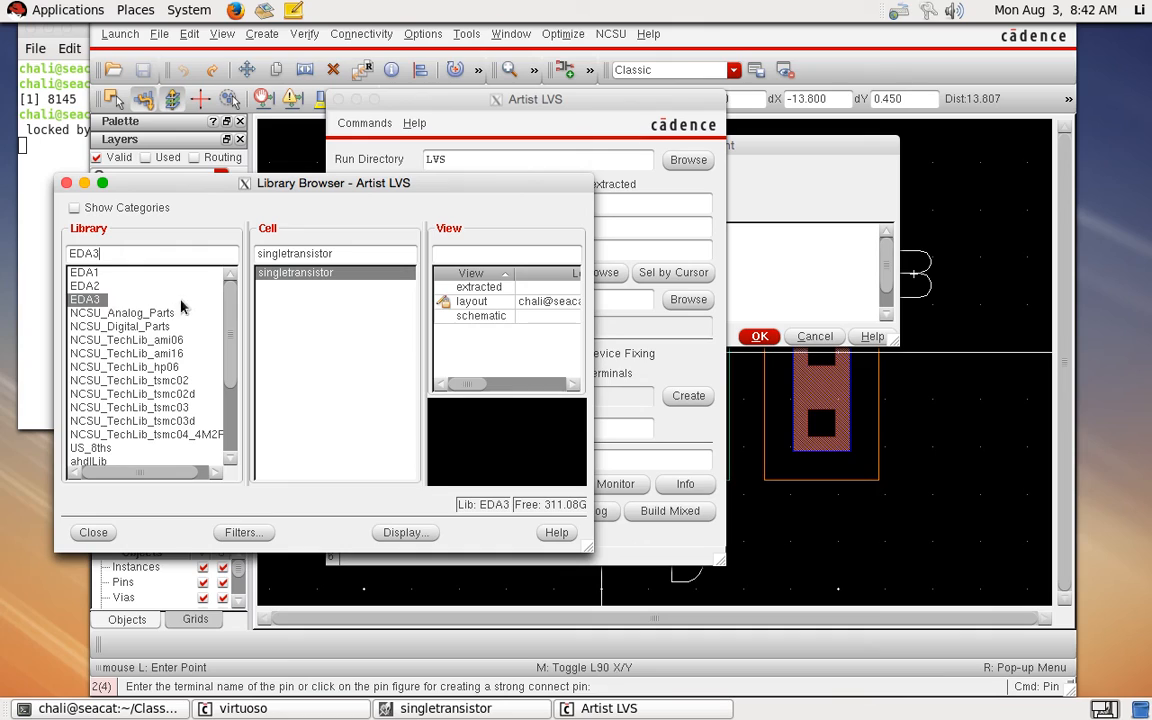
left_click(481, 316)
left_click(93, 533)
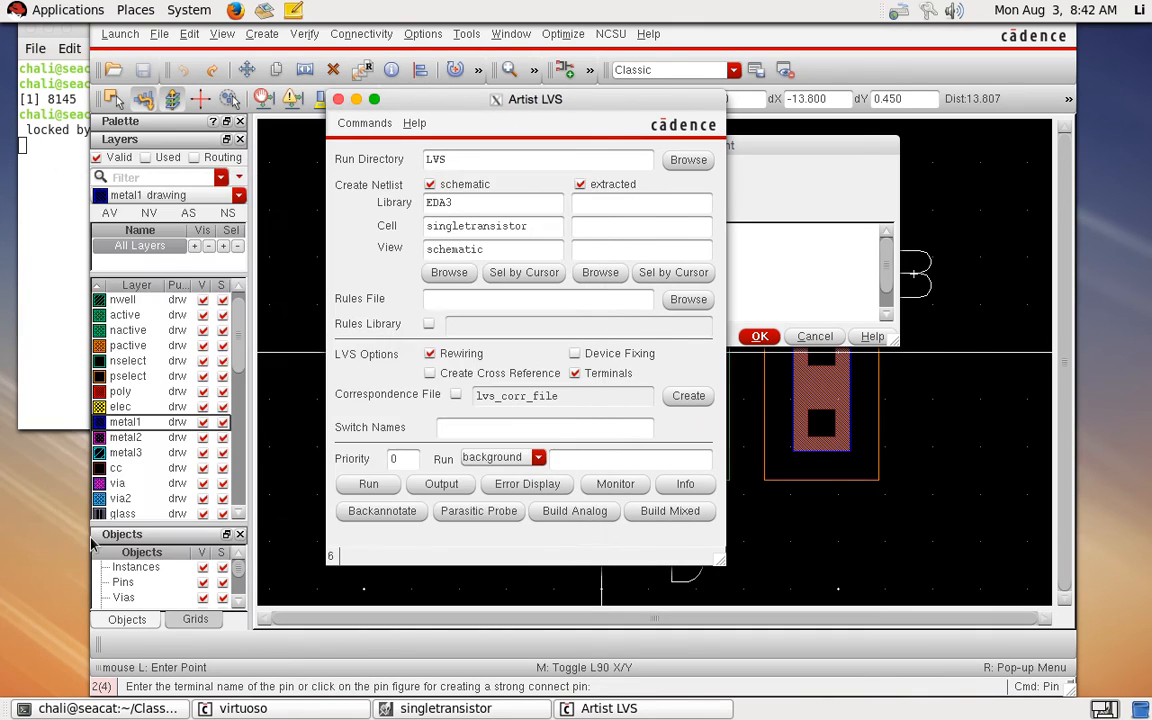
Step: Set the extracted netlist source to EDA3, singletransistor, extracted, and run the LVS comparison
left_click(603, 276)
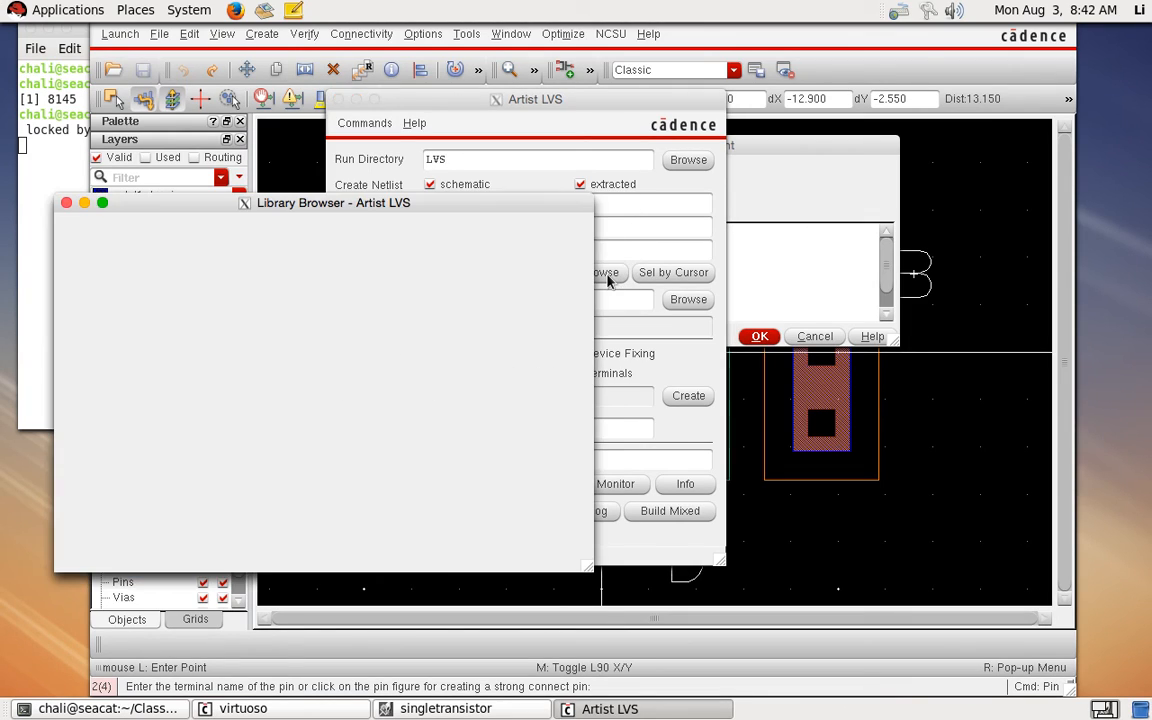
left_click(110, 318)
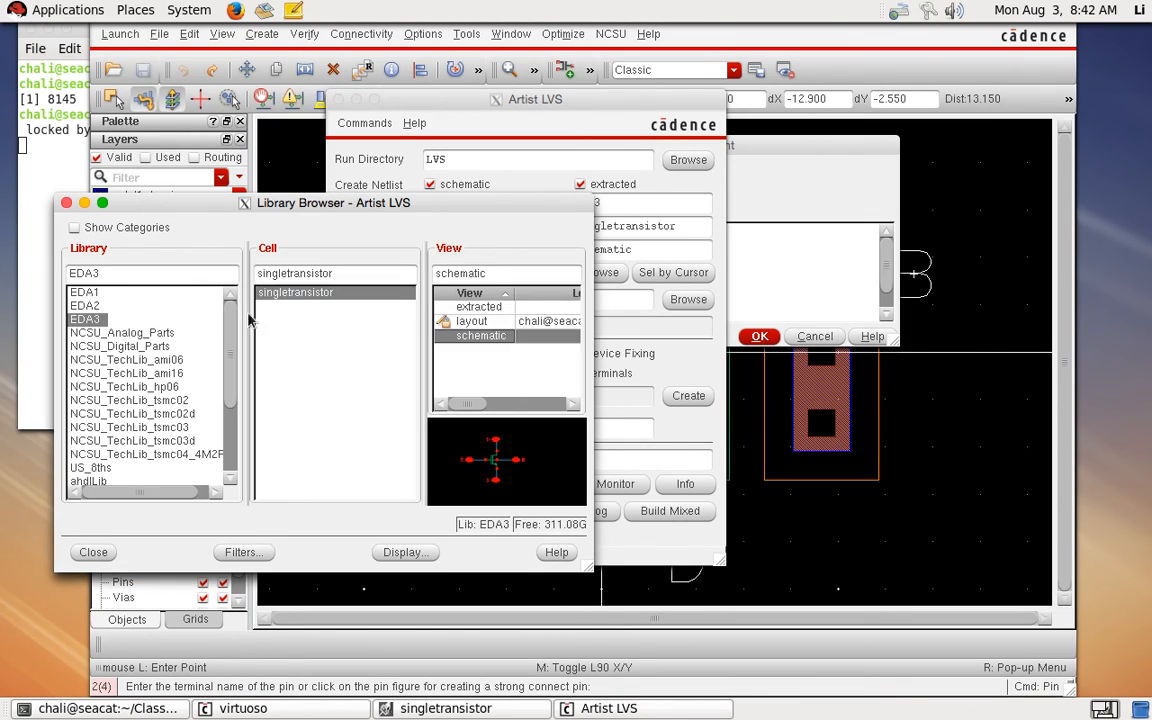
left_click(479, 307)
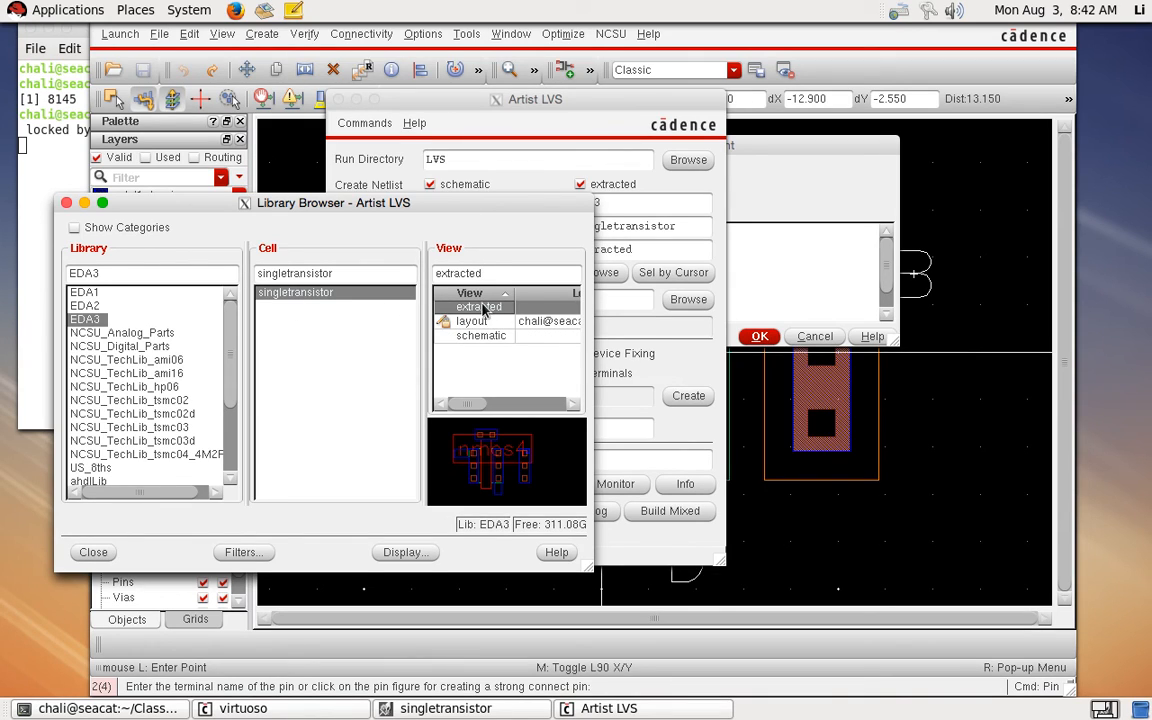
left_click(93, 551)
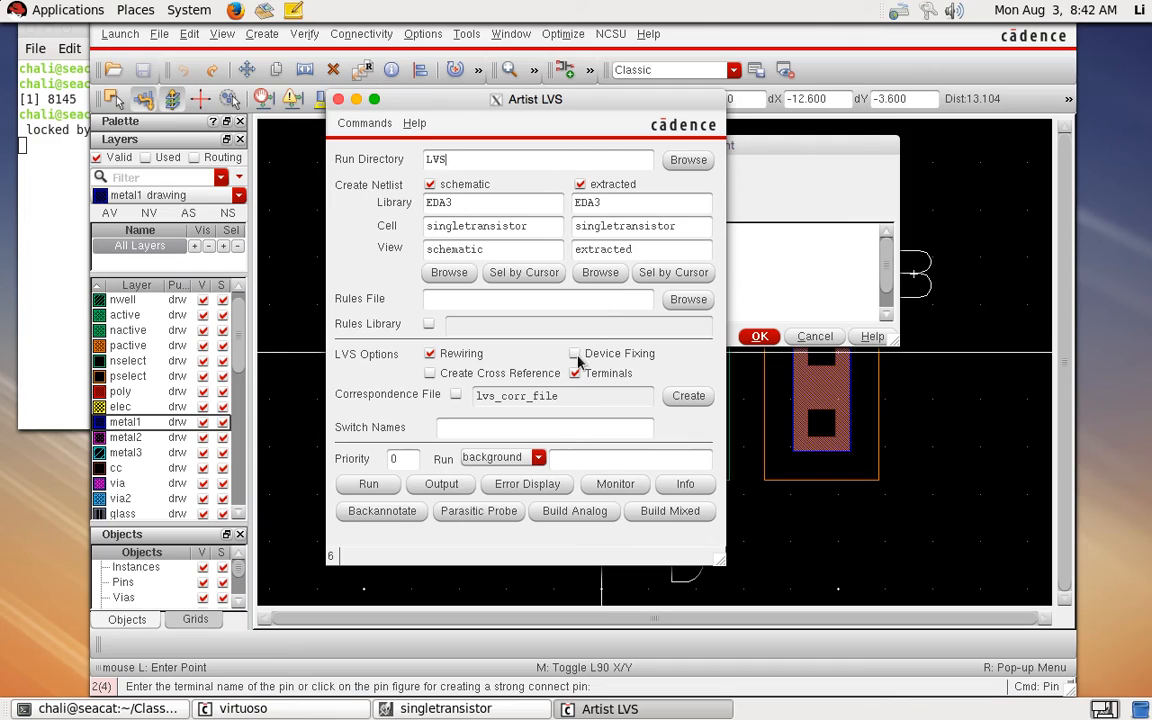
left_click(368, 486)
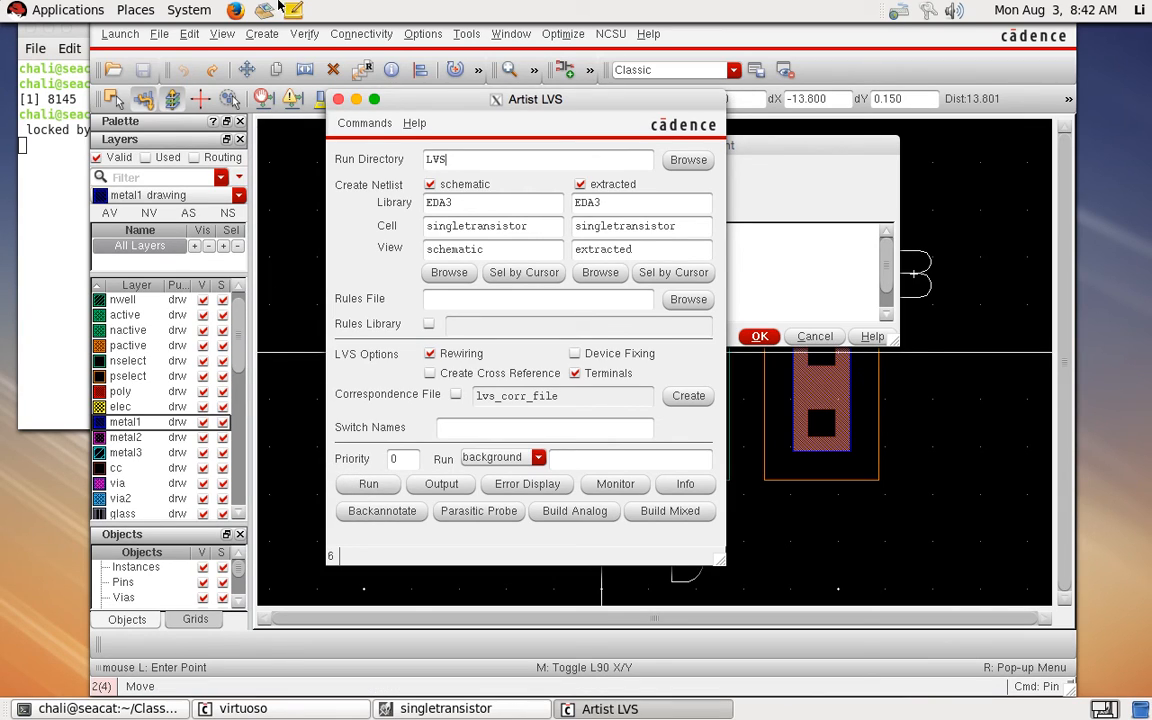
Step: Bring the Virtuoso log window to the front, read the LVS completion message and dismiss it
mouse_move(279, 8)
left_click(218, 11)
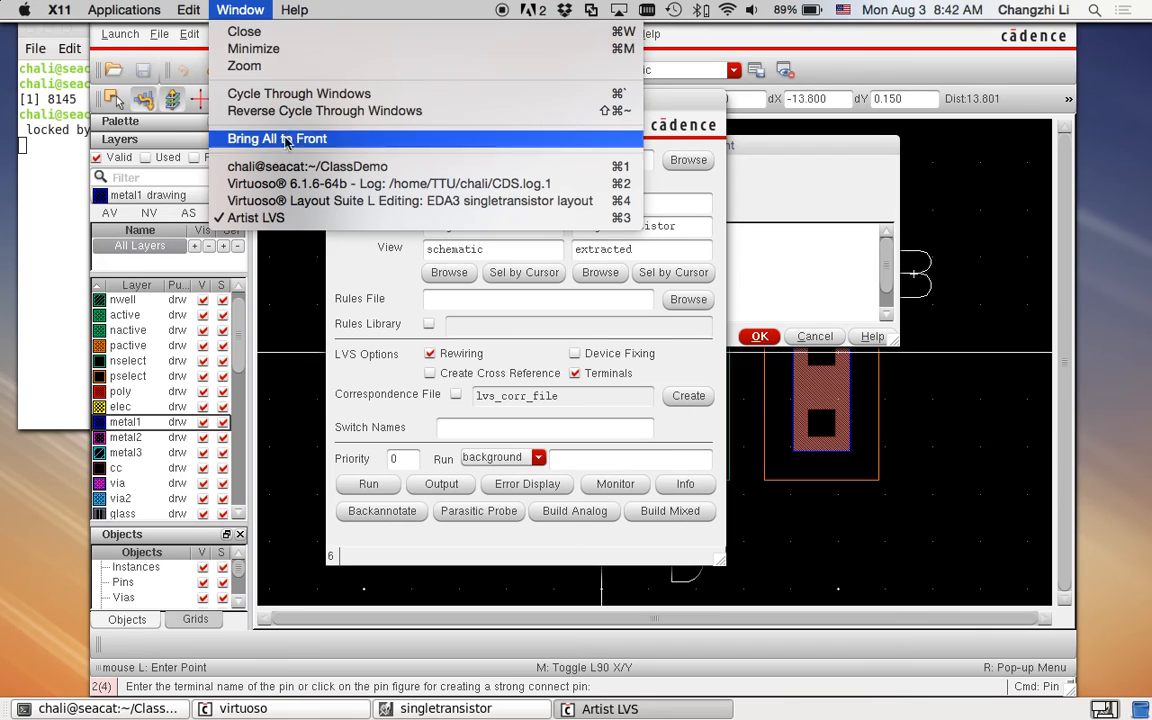
left_click(300, 186)
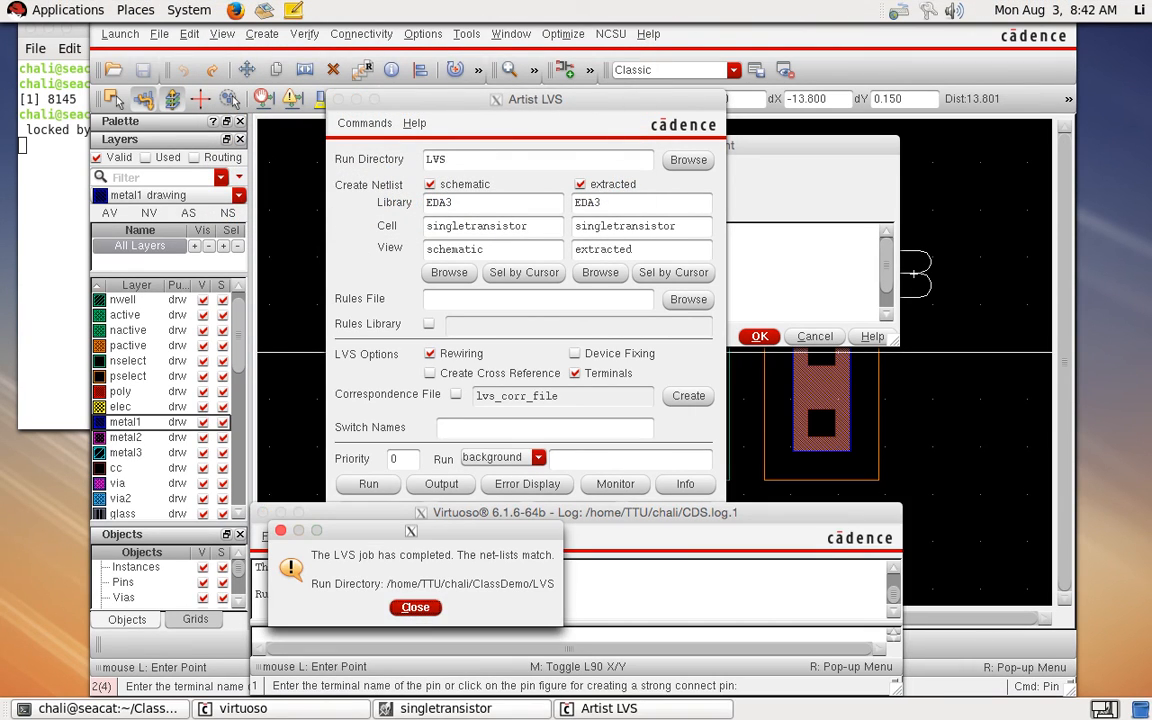
left_click_drag(310, 530, 119, 325)
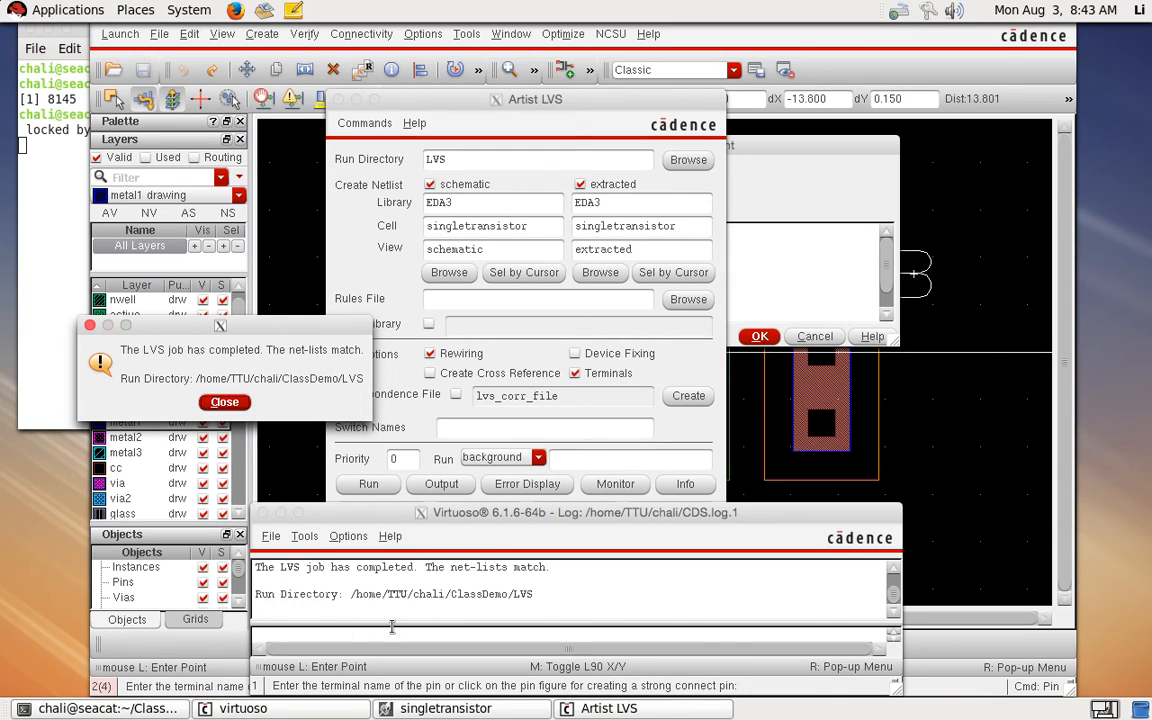
left_click_drag(313, 327, 515, 323)
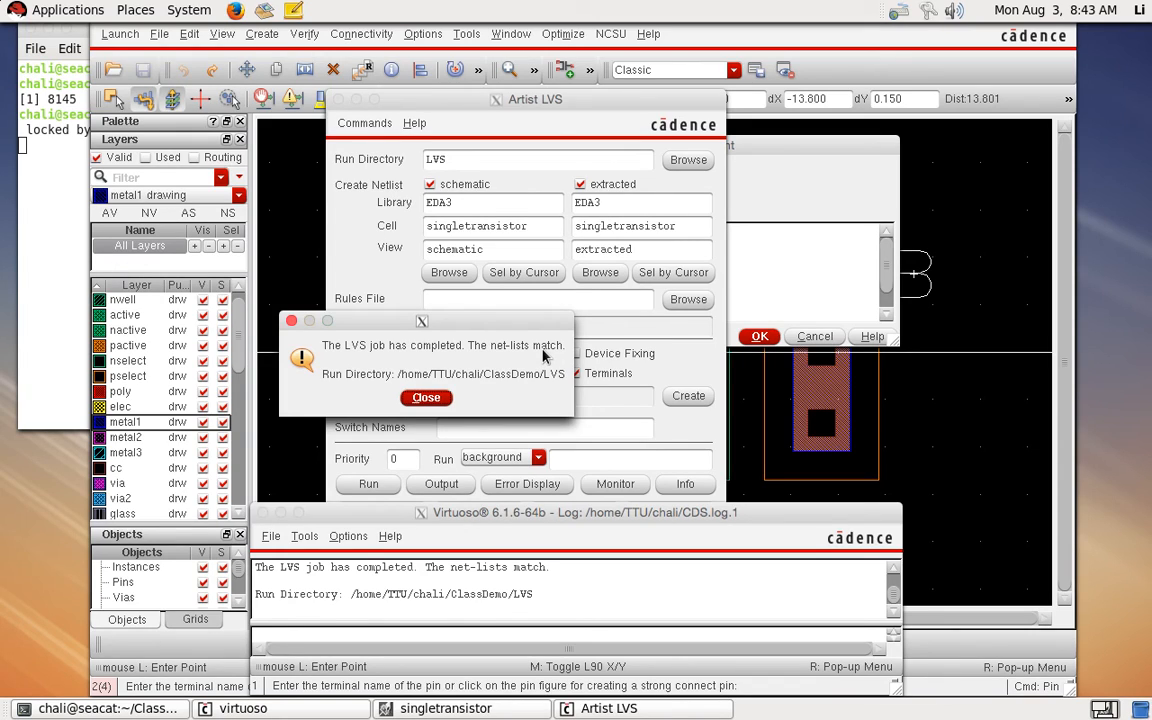
left_click(426, 397)
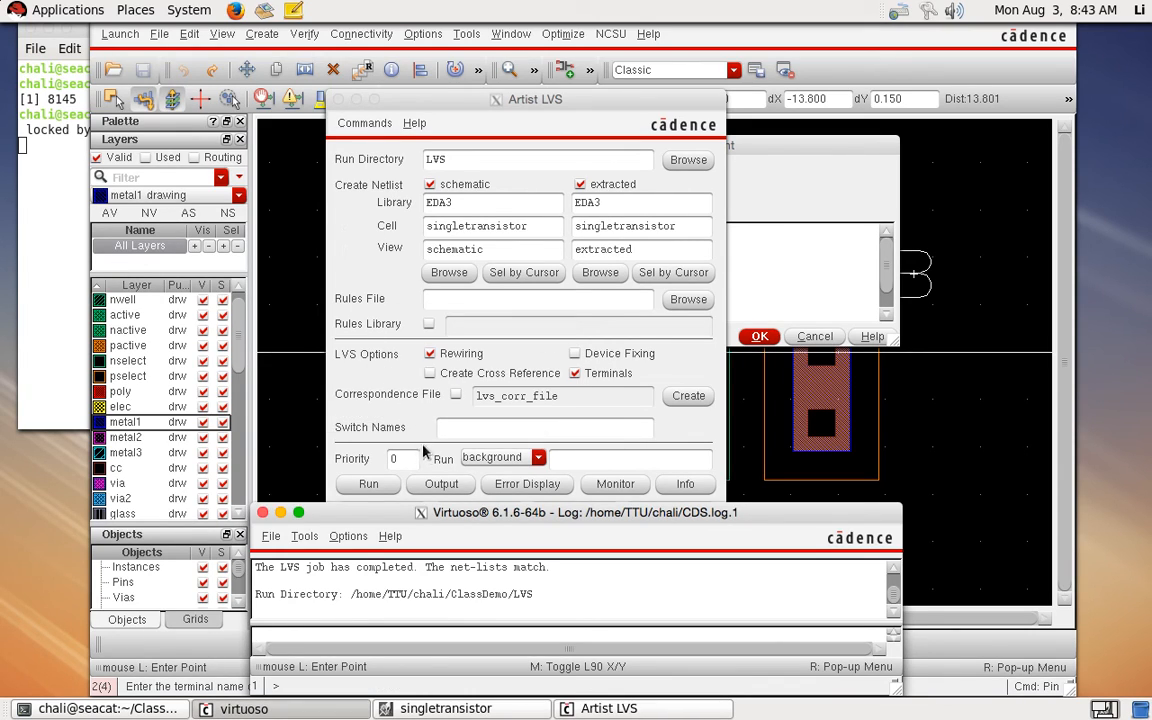
Step: Open the LVS output report and examine the layout and schematic net-list summaries
left_click(438, 494)
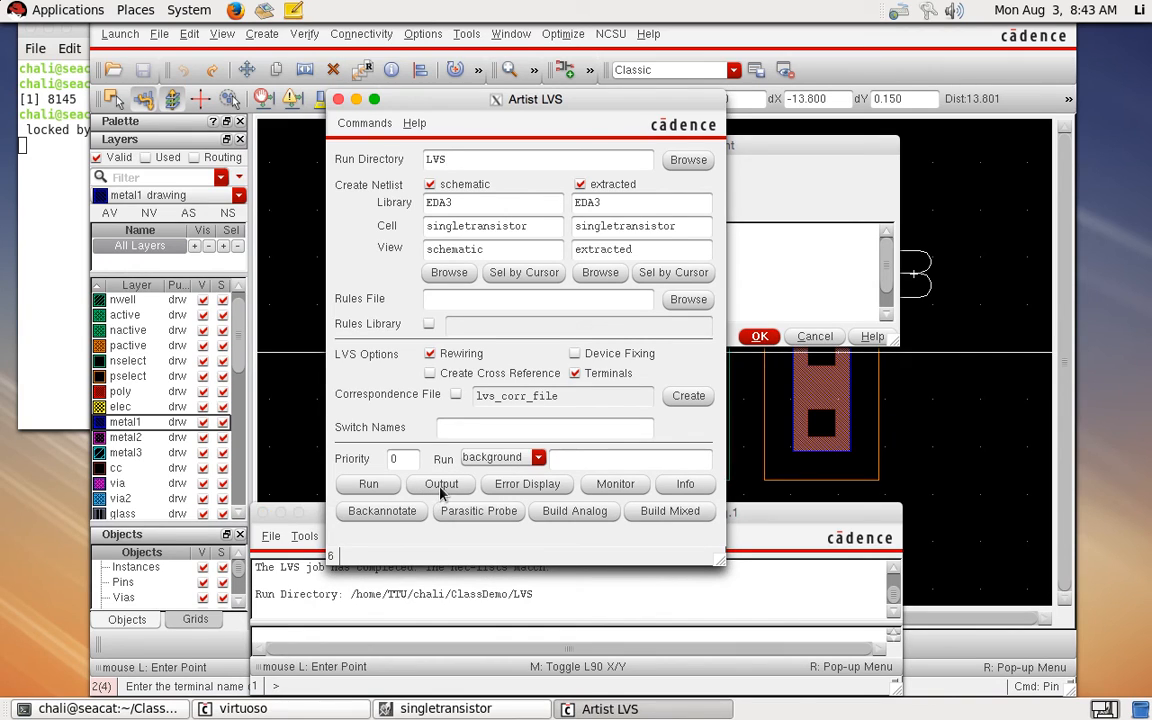
left_click(441, 486)
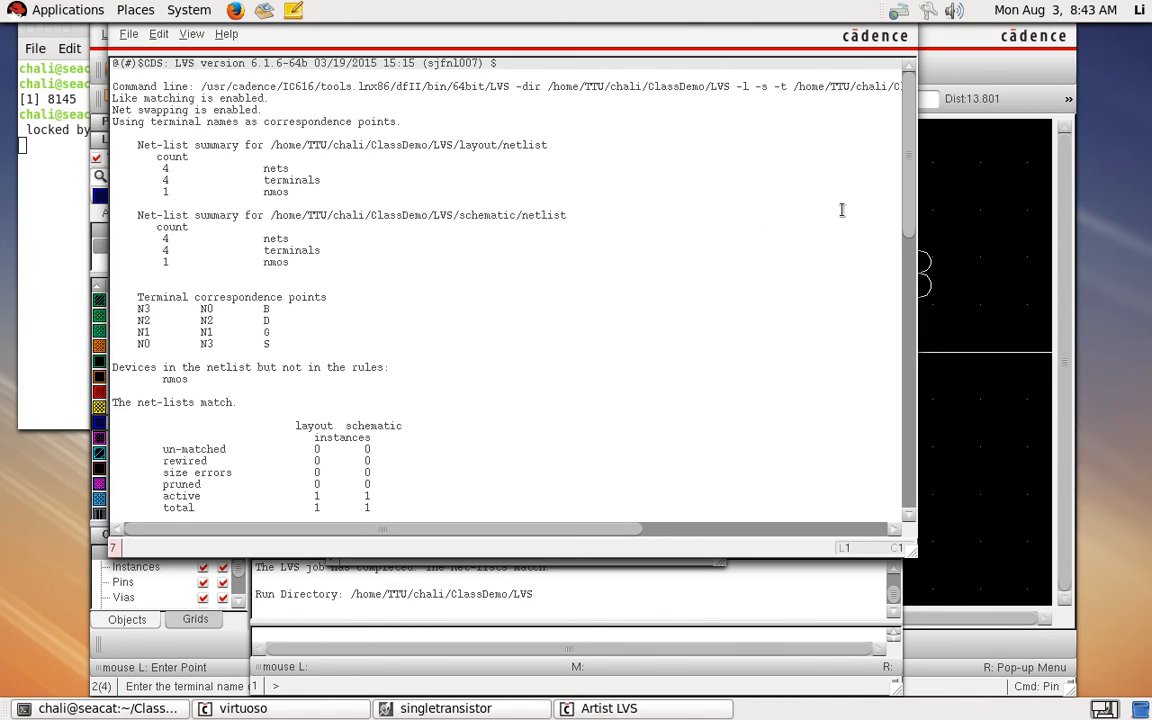
scroll(907, 185, "down", 3)
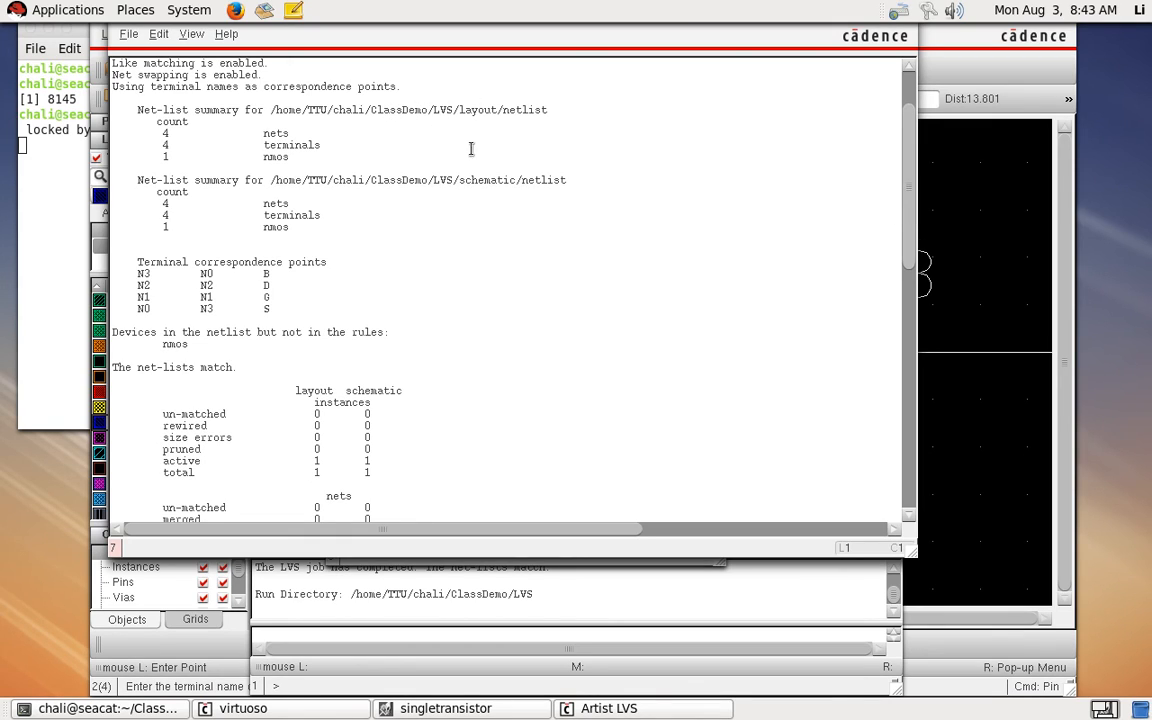
left_click_drag(458, 179, 520, 178)
left_click_drag(465, 112, 516, 114)
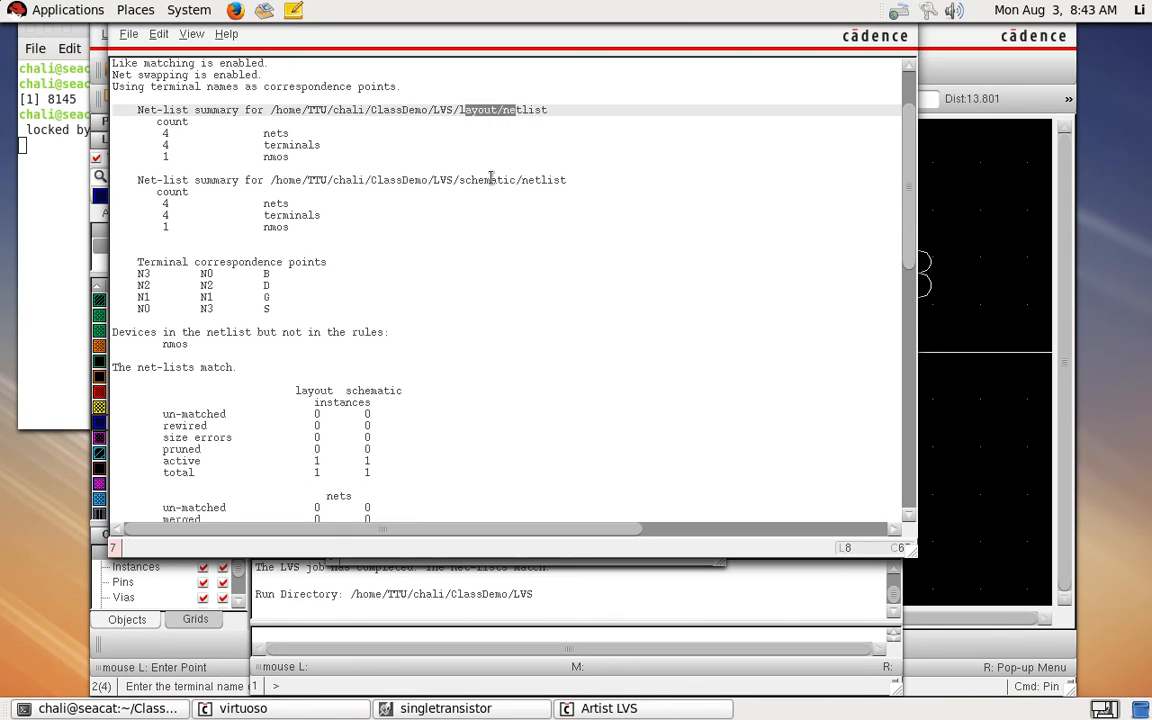
left_click_drag(293, 229, 150, 226)
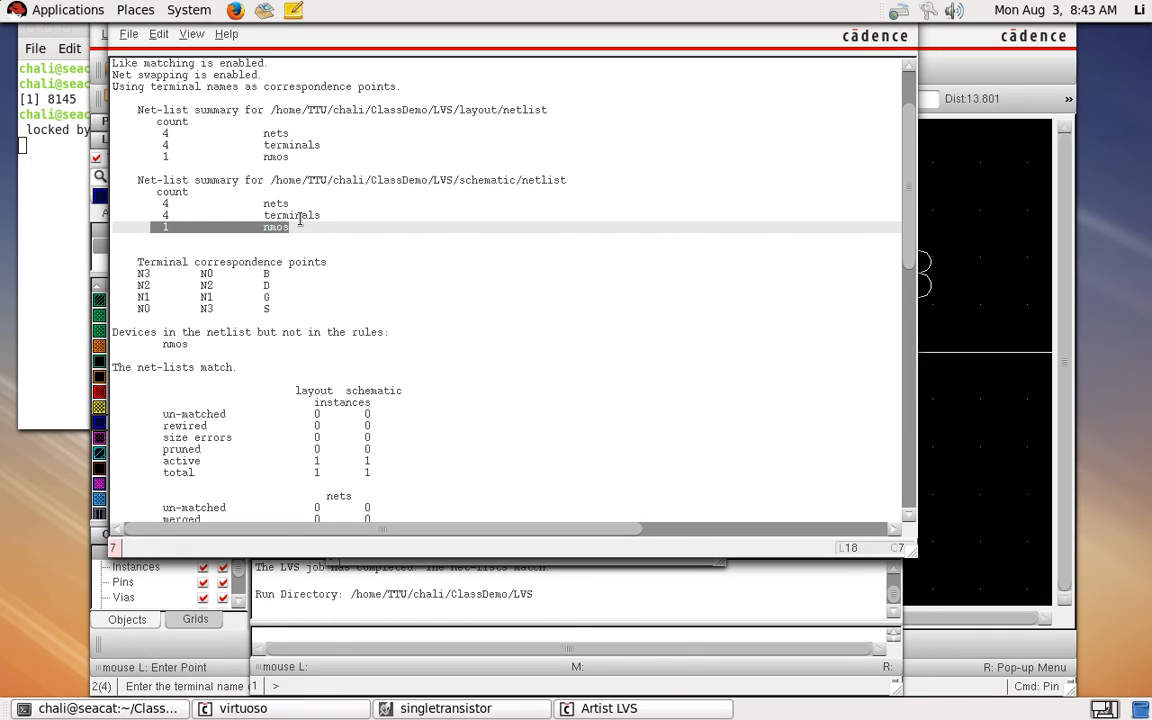
left_click_drag(458, 111, 496, 112)
Step: Examine the net-list comparison verdict and the instance, net and terminal tables further down the LVS report
left_click_drag(906, 192, 910, 245)
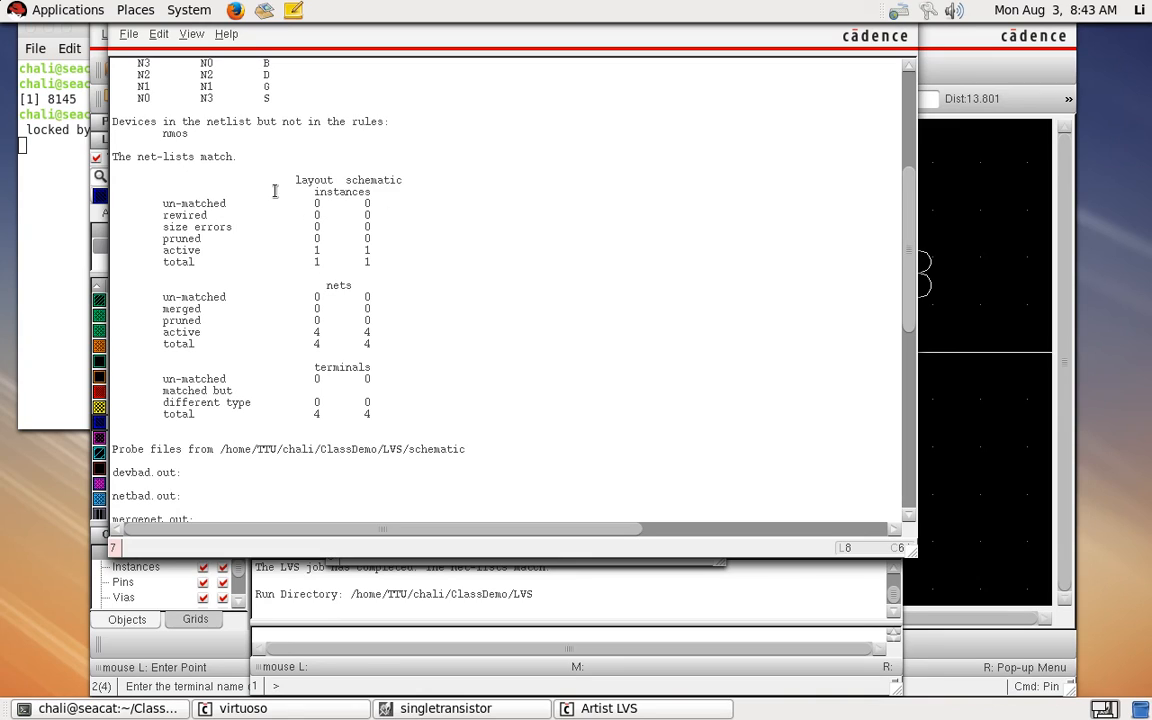
left_click_drag(243, 157, 113, 158)
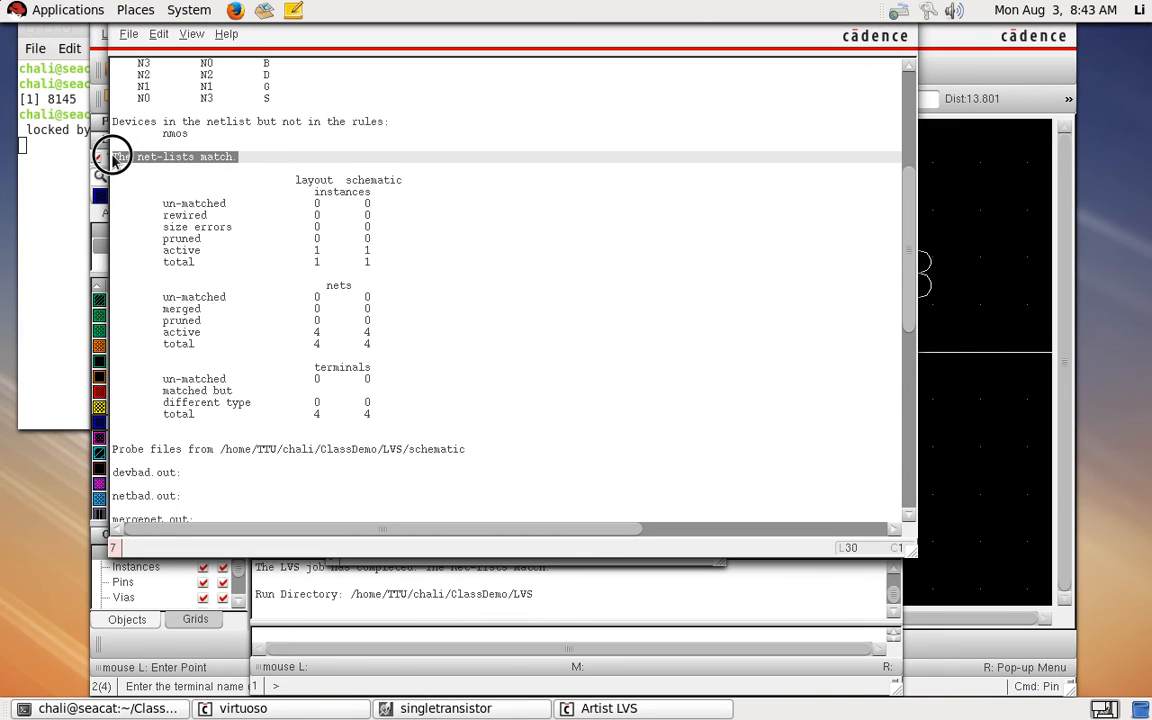
left_click(251, 157)
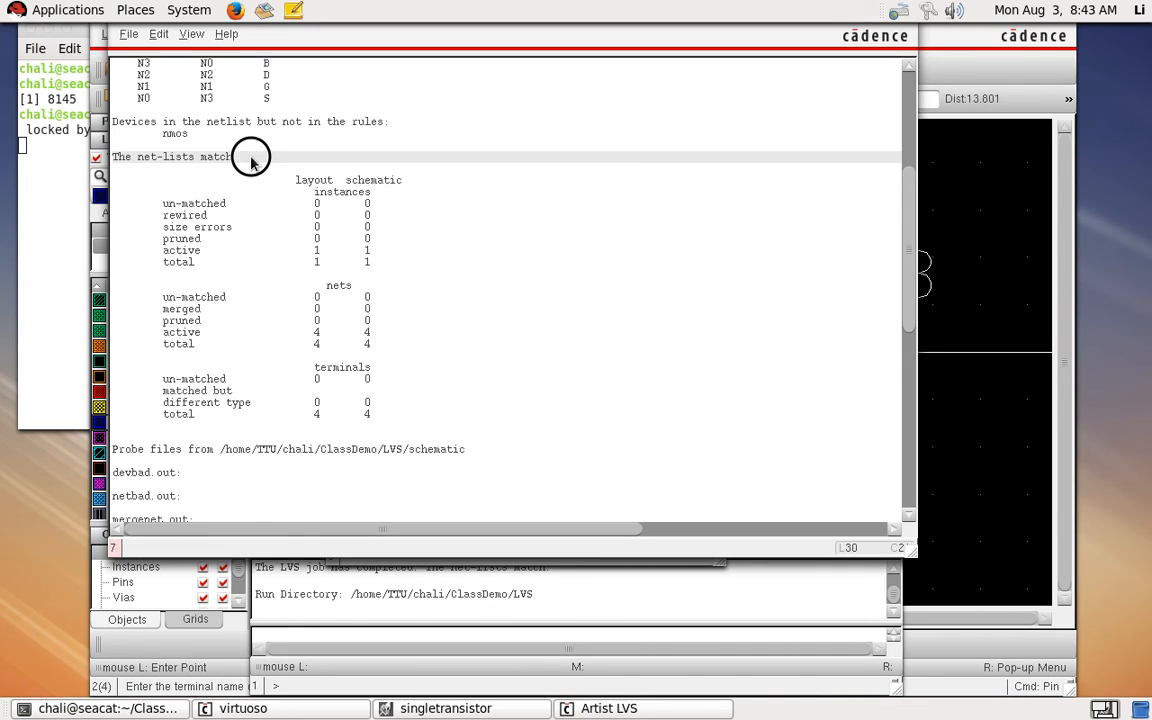
left_click_drag(238, 157, 110, 157)
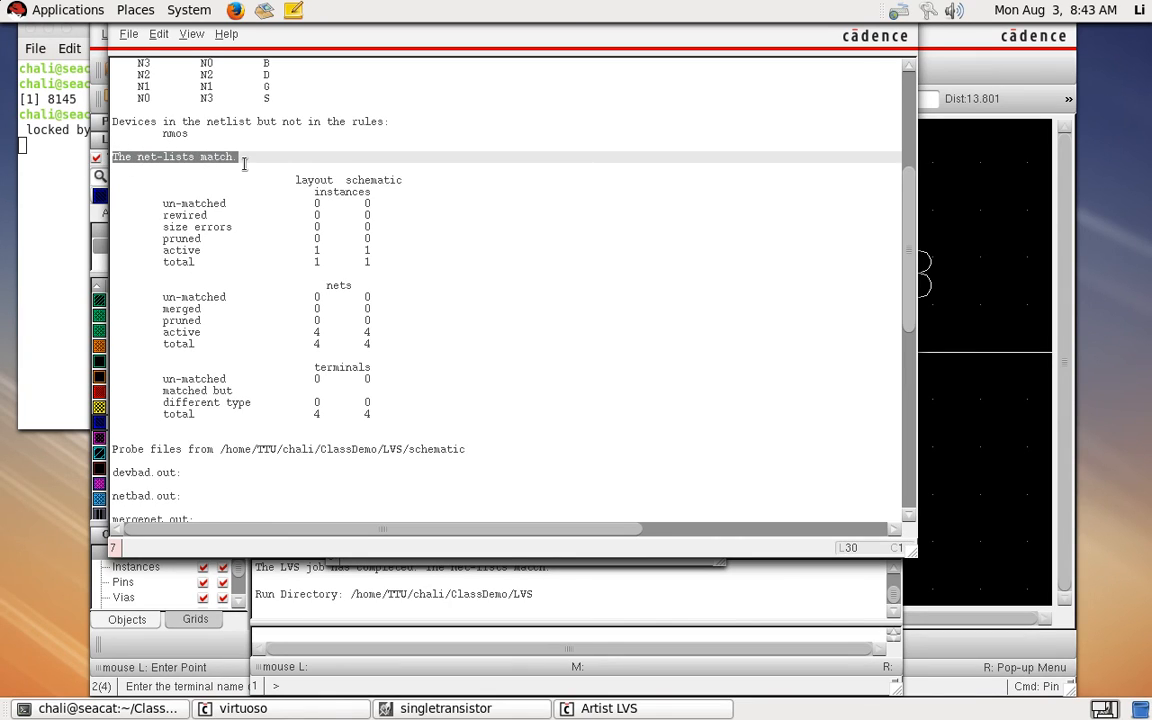
Step: Close the LVS report and the Artist LVS form, cancel the form-contents dialog and leave the Create Pin command
left_click(129, 34)
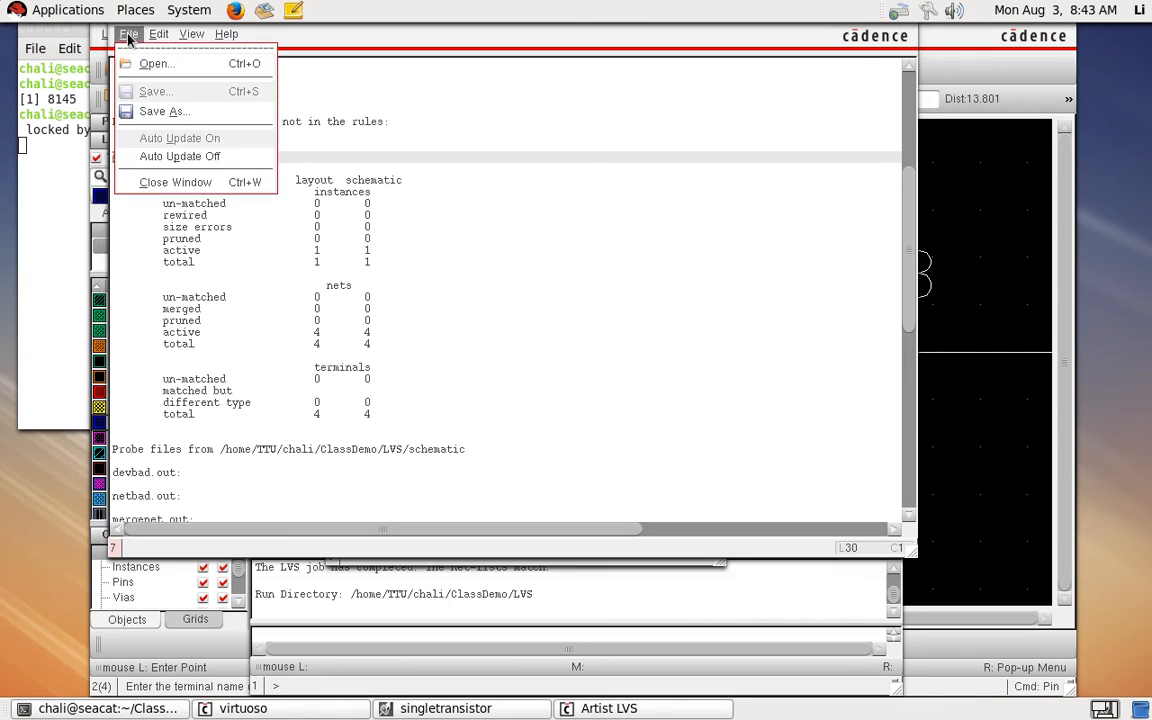
left_click(153, 184)
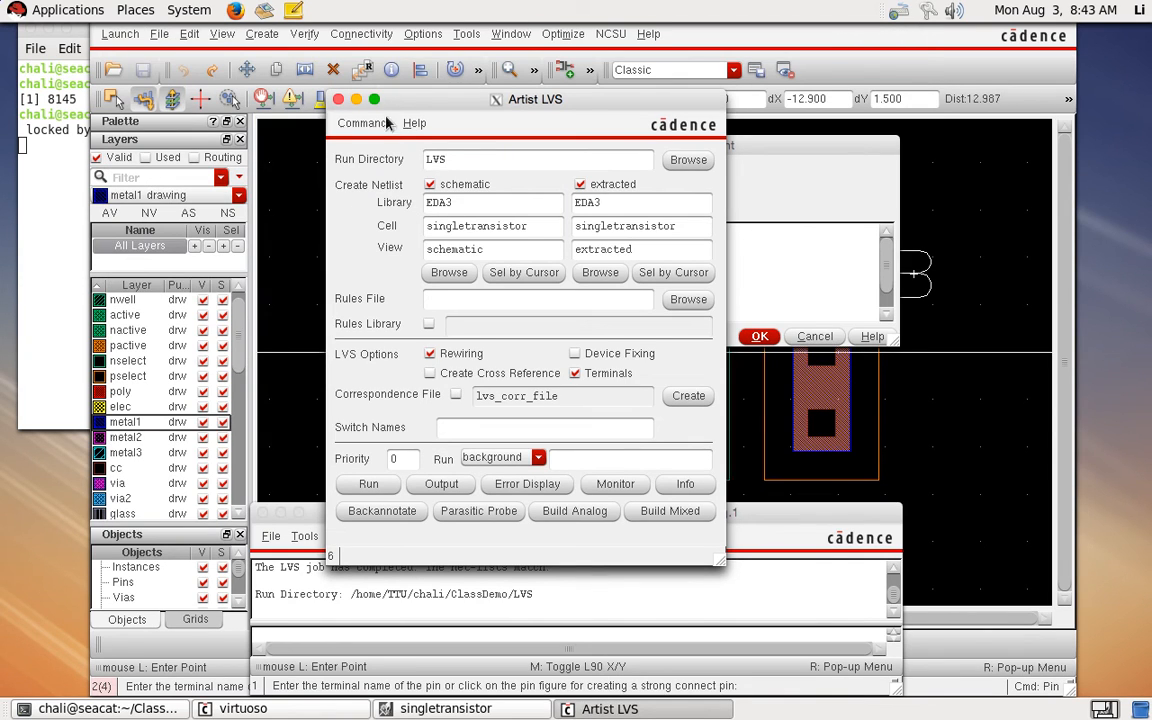
left_click(306, 95)
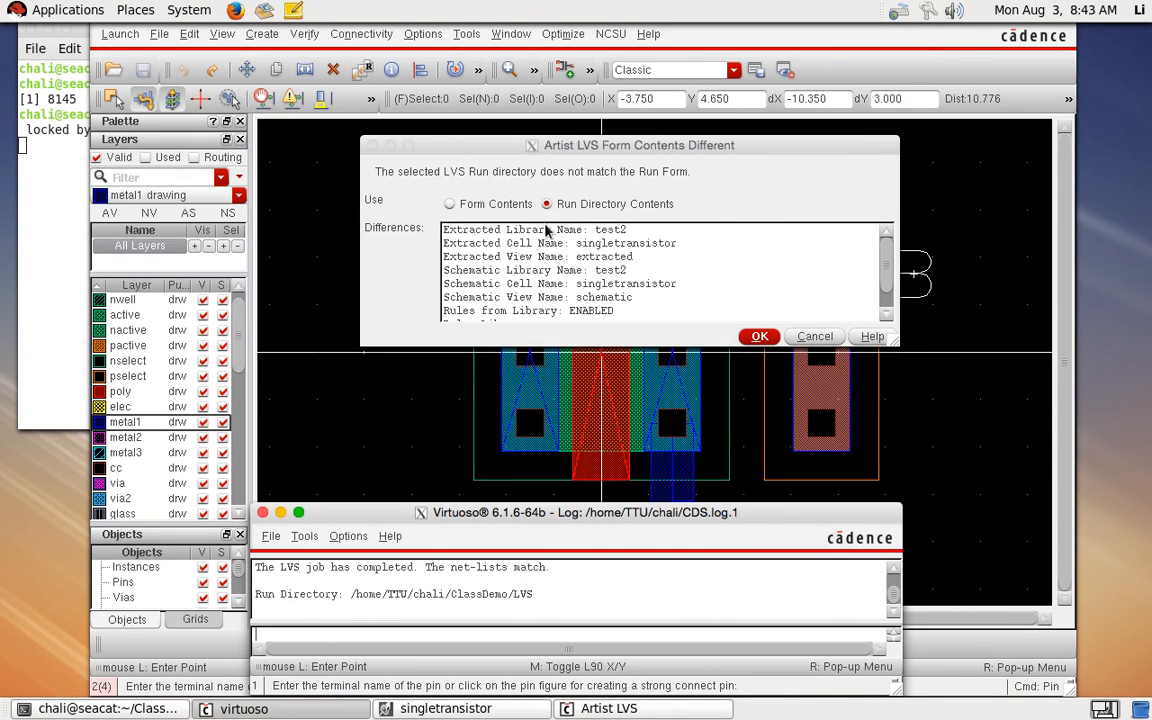
left_click(815, 337)
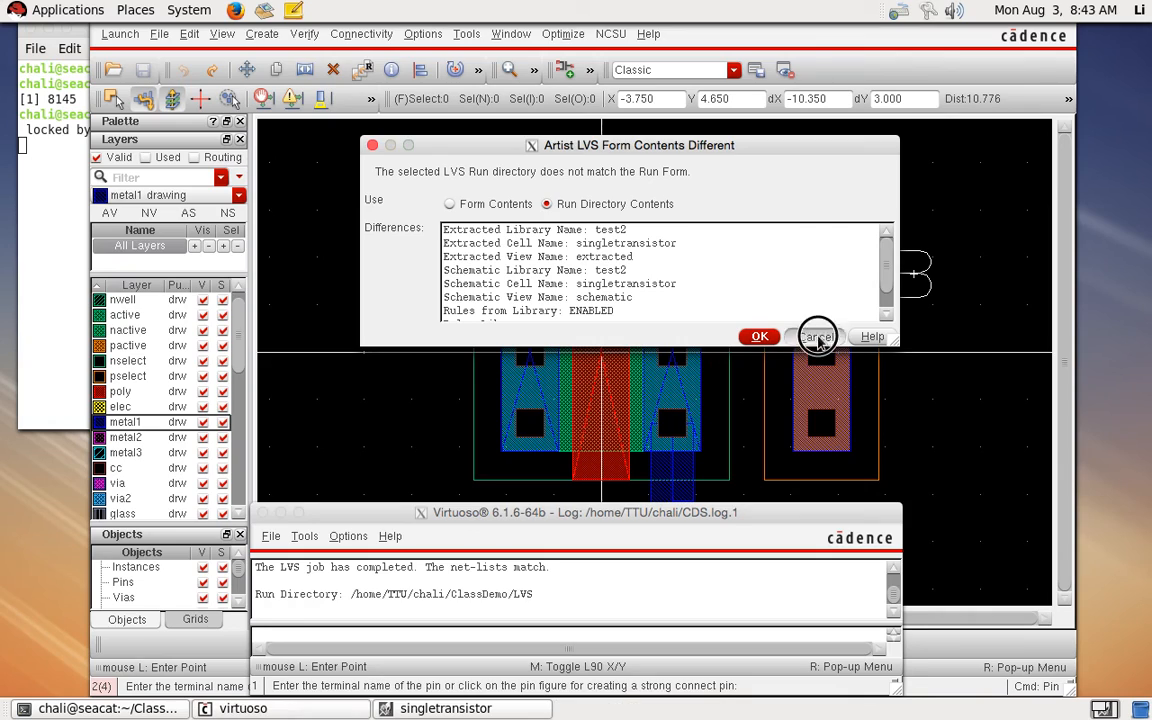
key("Escape")
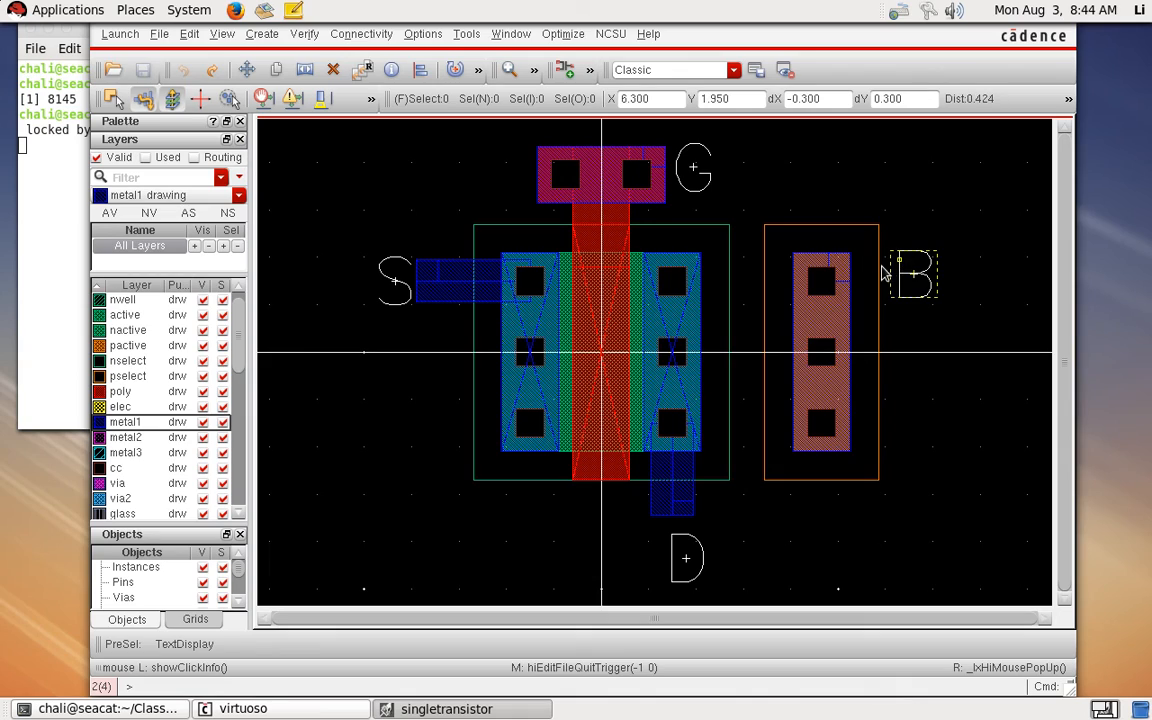
Step: Delete the body pin B together with its label from the layout and save the cell
left_click_drag(996, 337, 810, 168)
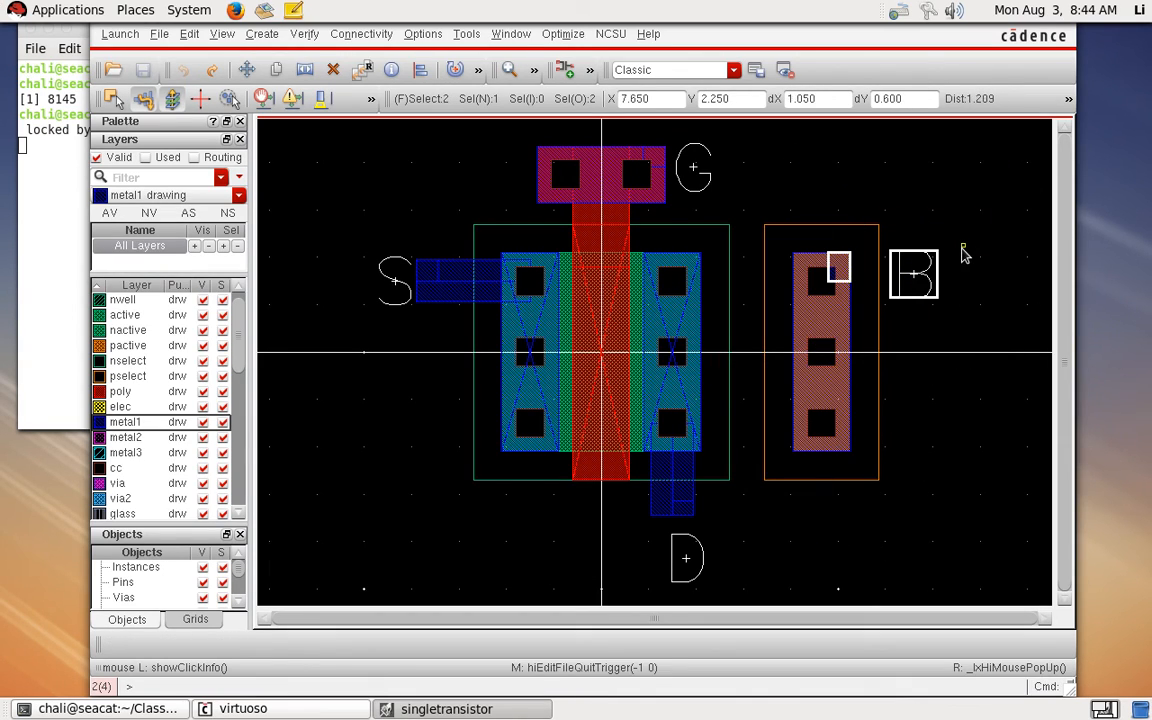
key("Delete")
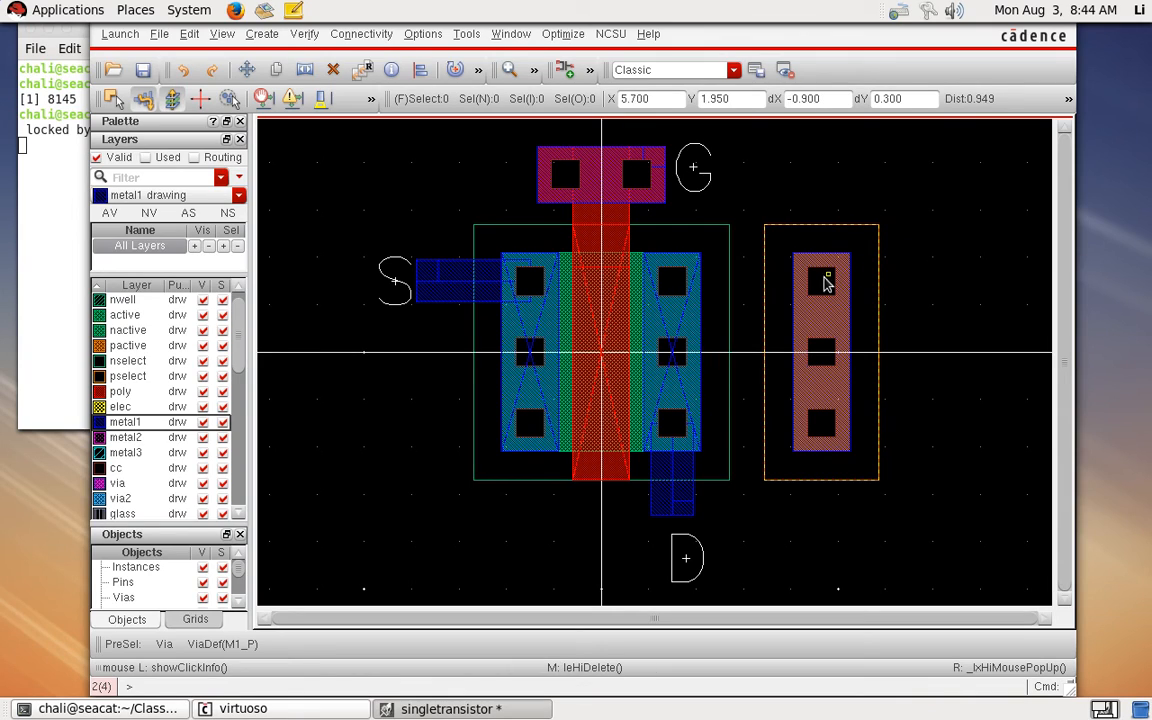
left_click(145, 70)
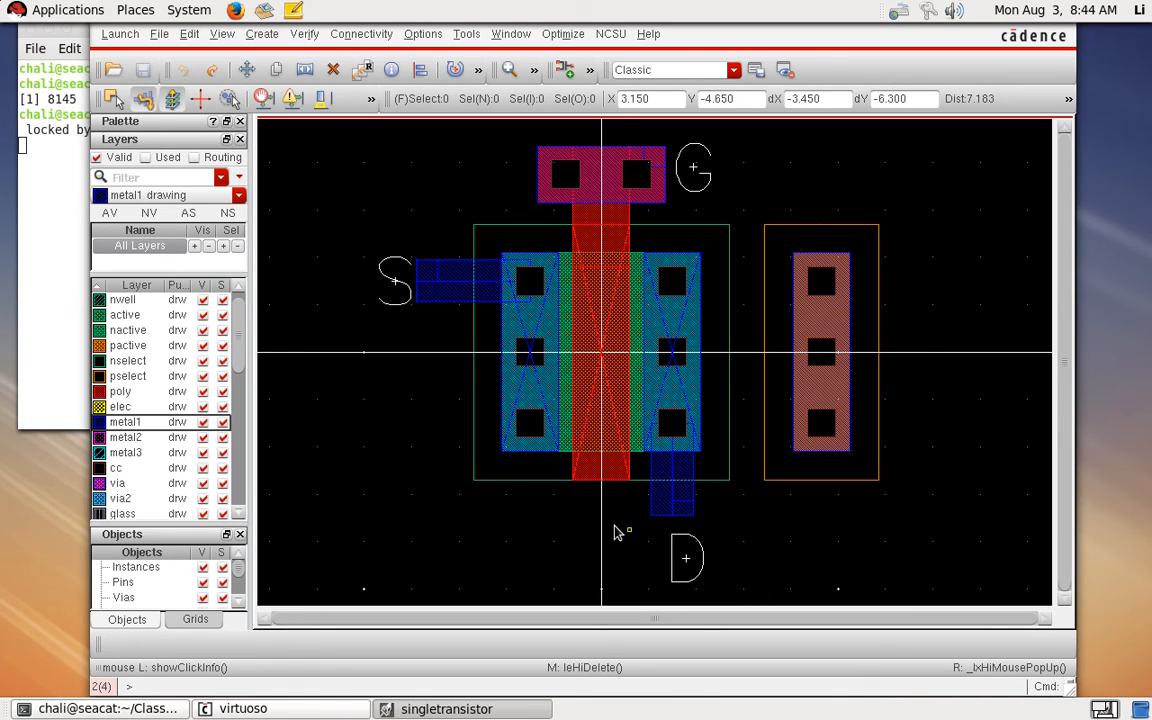
Step: Delete the drain pin D with its label from the layout and save the cell
left_click_drag(544, 501, 775, 584)
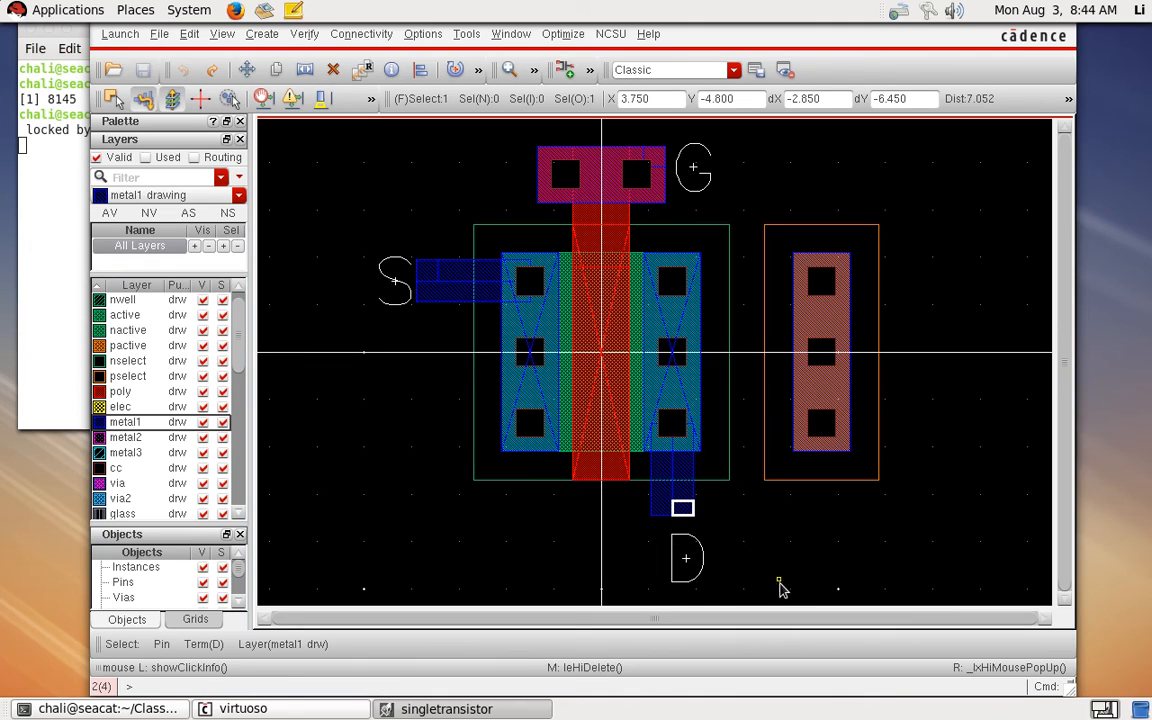
key("Delete")
left_click(143, 69)
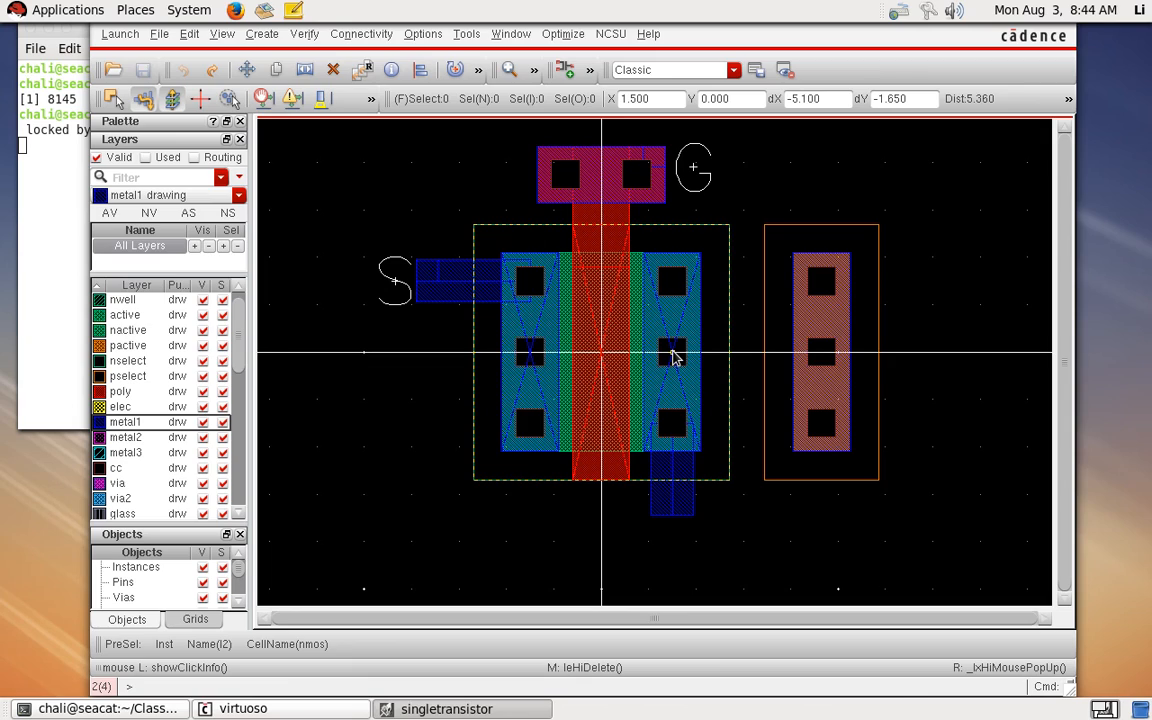
Step: Run a DRC check on the singletransistor layout
left_click(304, 33)
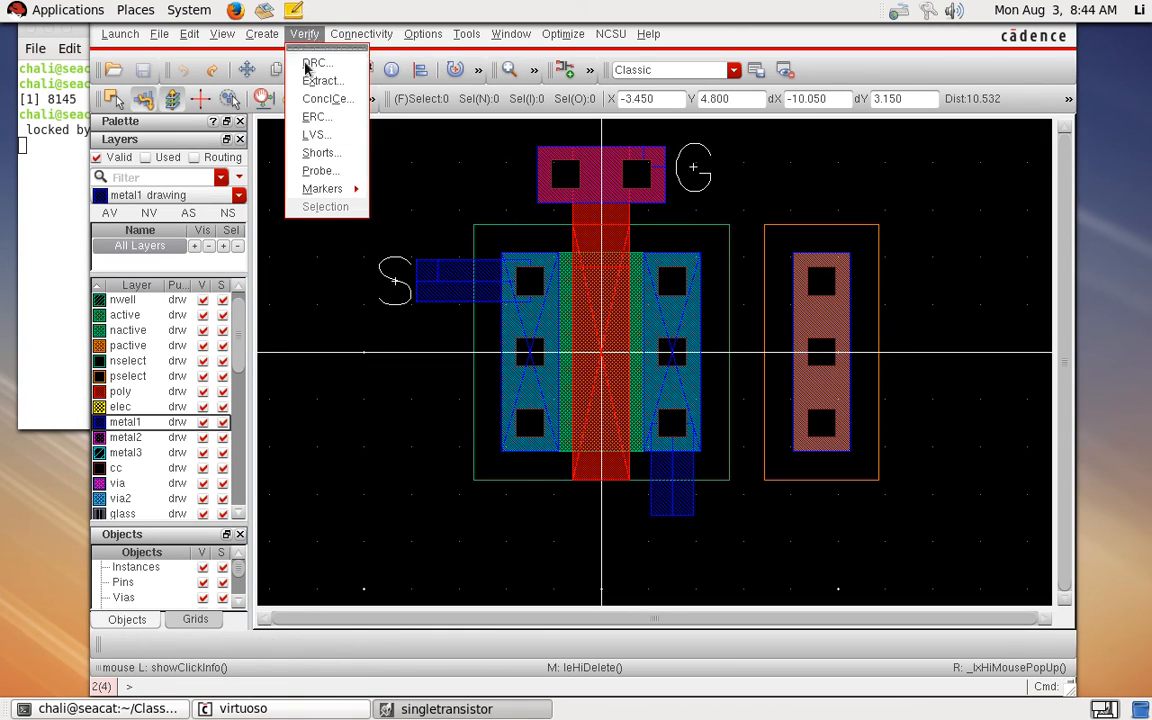
left_click(312, 63)
left_click(537, 521)
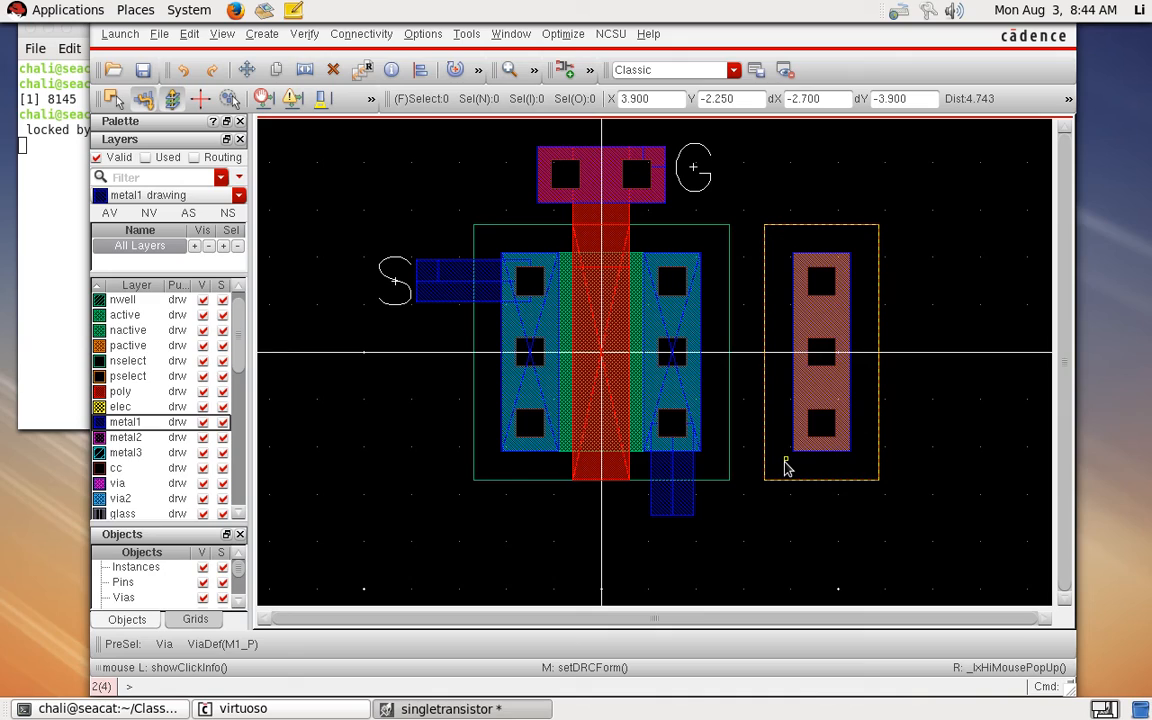
Step: Extract the singletransistor layout
left_click(302, 34)
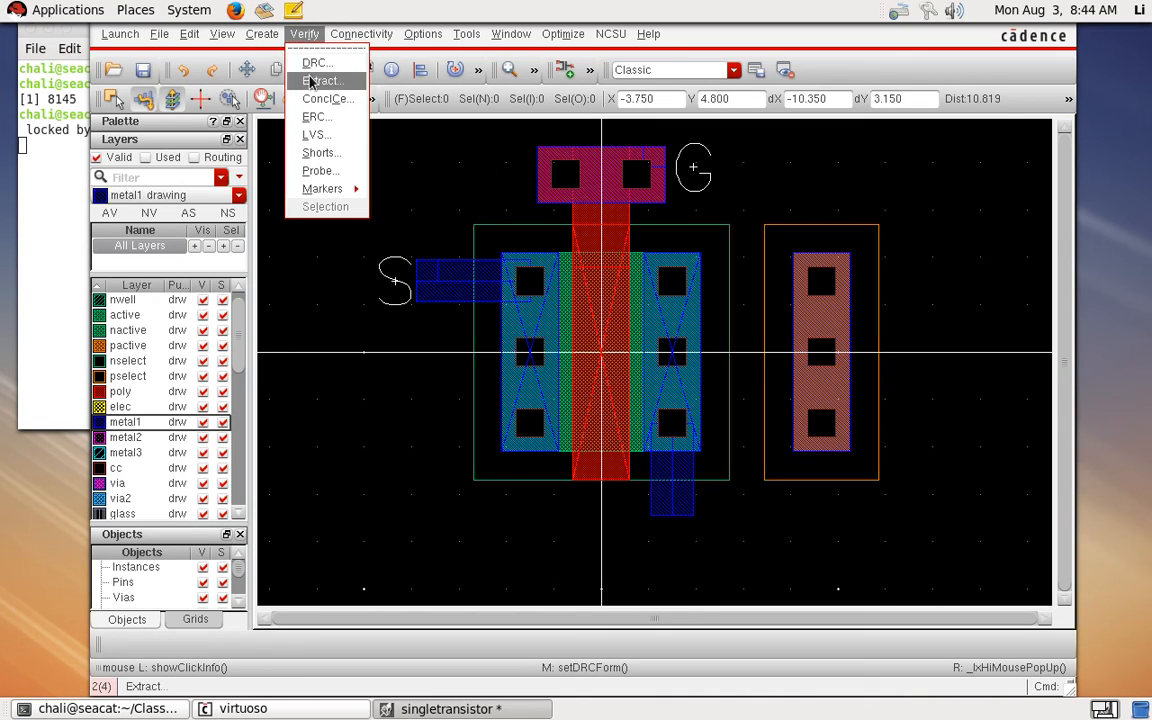
left_click(305, 78)
left_click(536, 497)
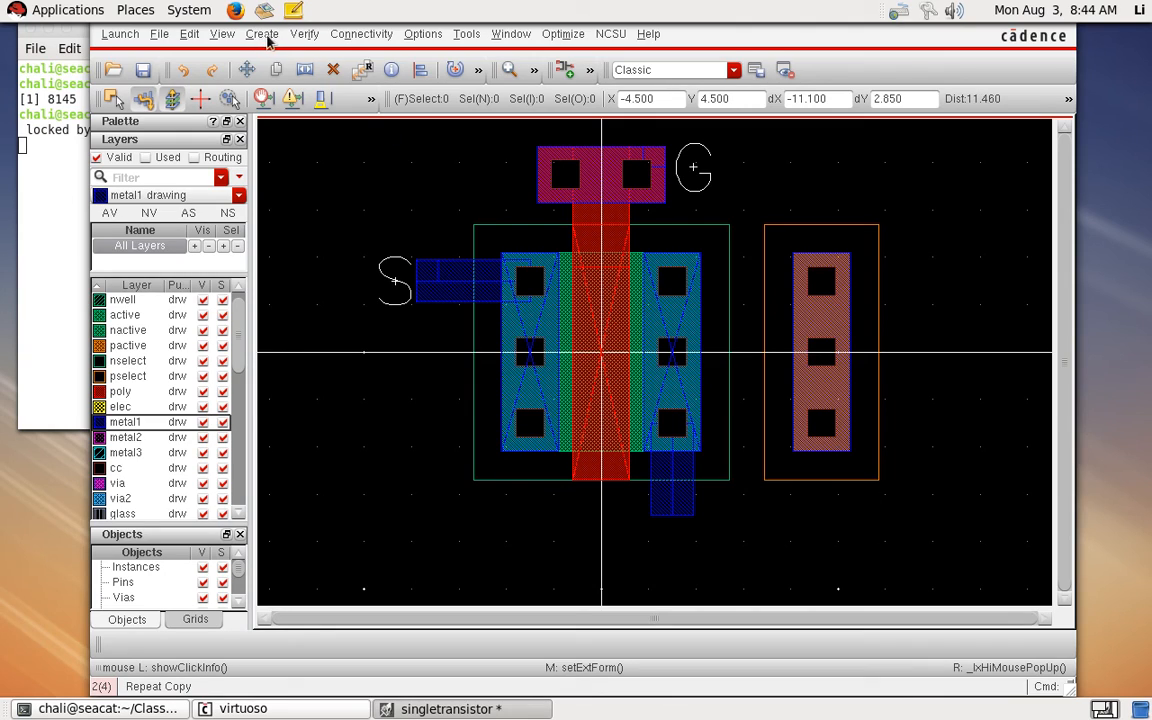
Step: Run LVS on the EDA3 singletransistor schematic and extracted views with divaLVS.rul, saving the modified layout
left_click(303, 34)
left_click(315, 134)
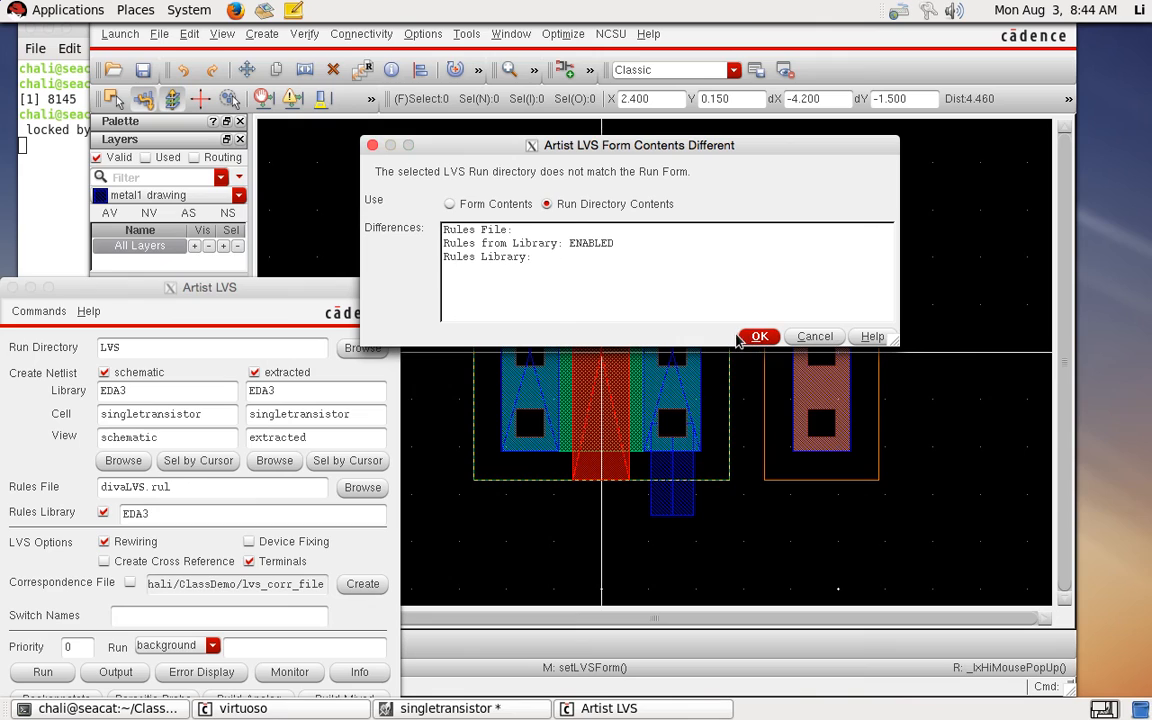
left_click_drag(279, 288, 616, 136)
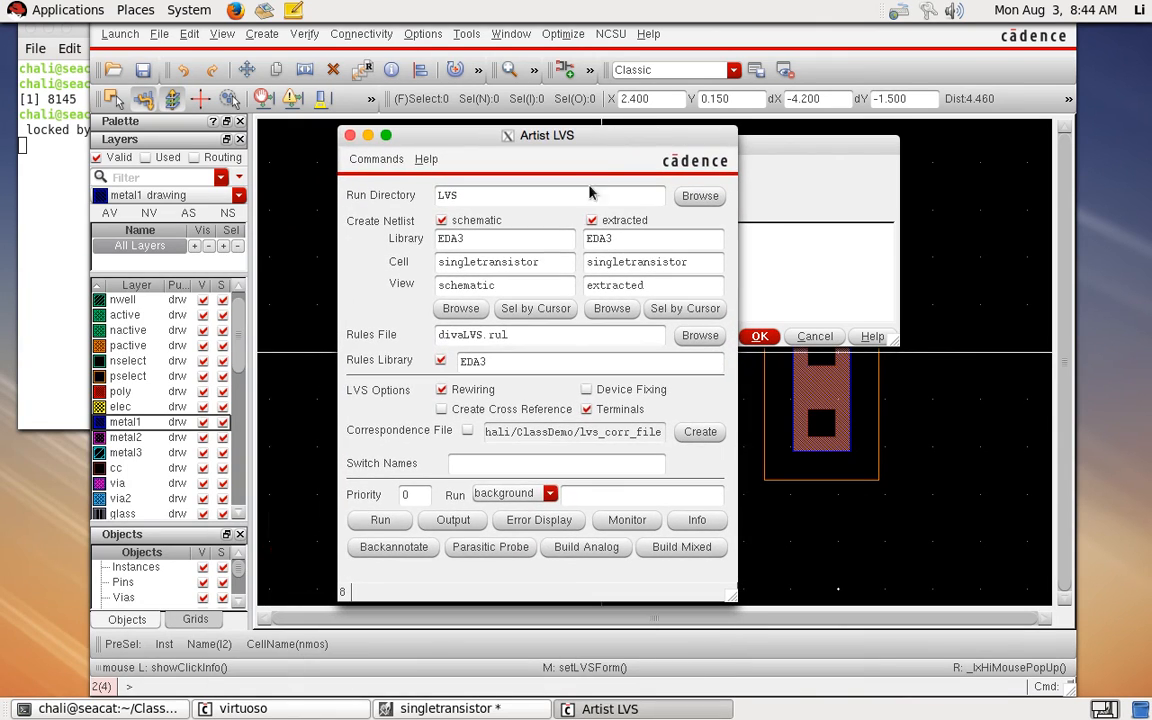
left_click(362, 522)
left_click(383, 224)
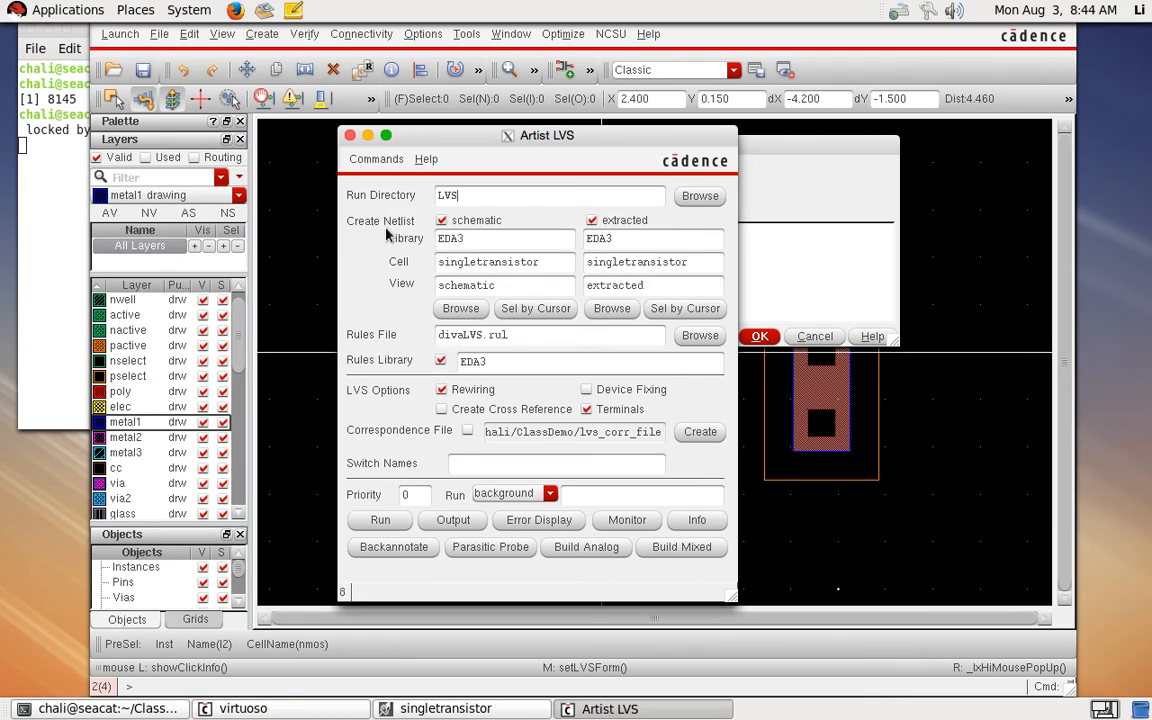
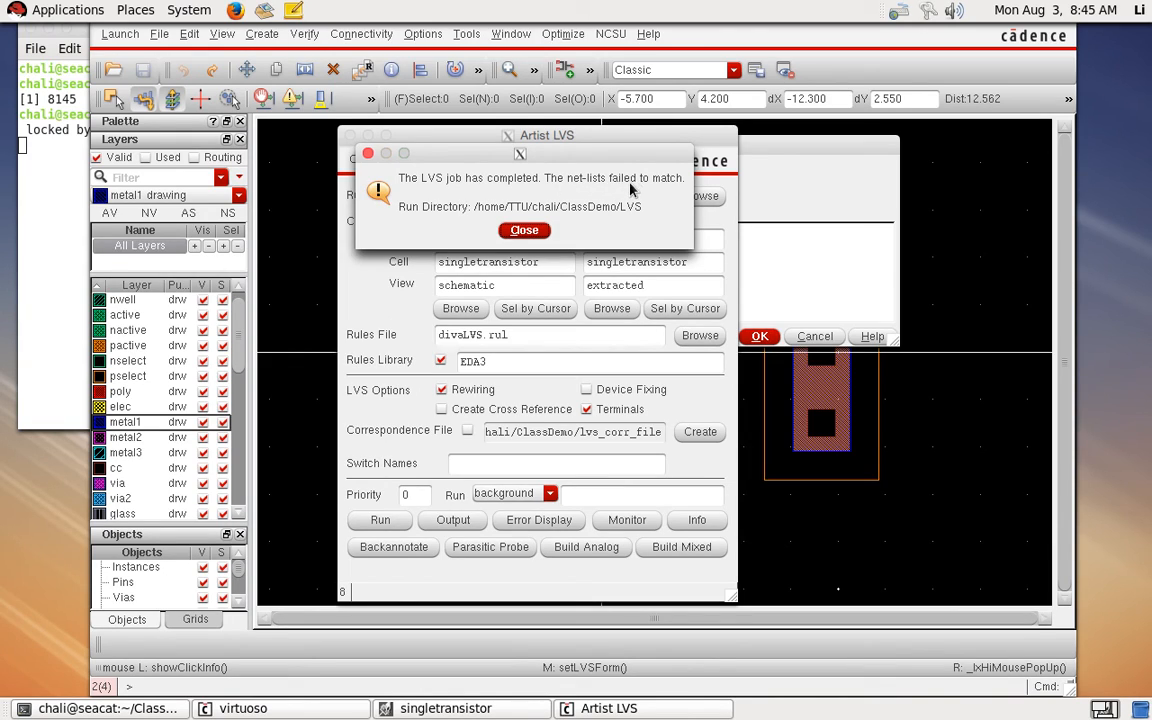
Step: Open the LVS output report and examine the layout and schematic terminal counts and the schematic termbad.out entries
left_click(527, 231)
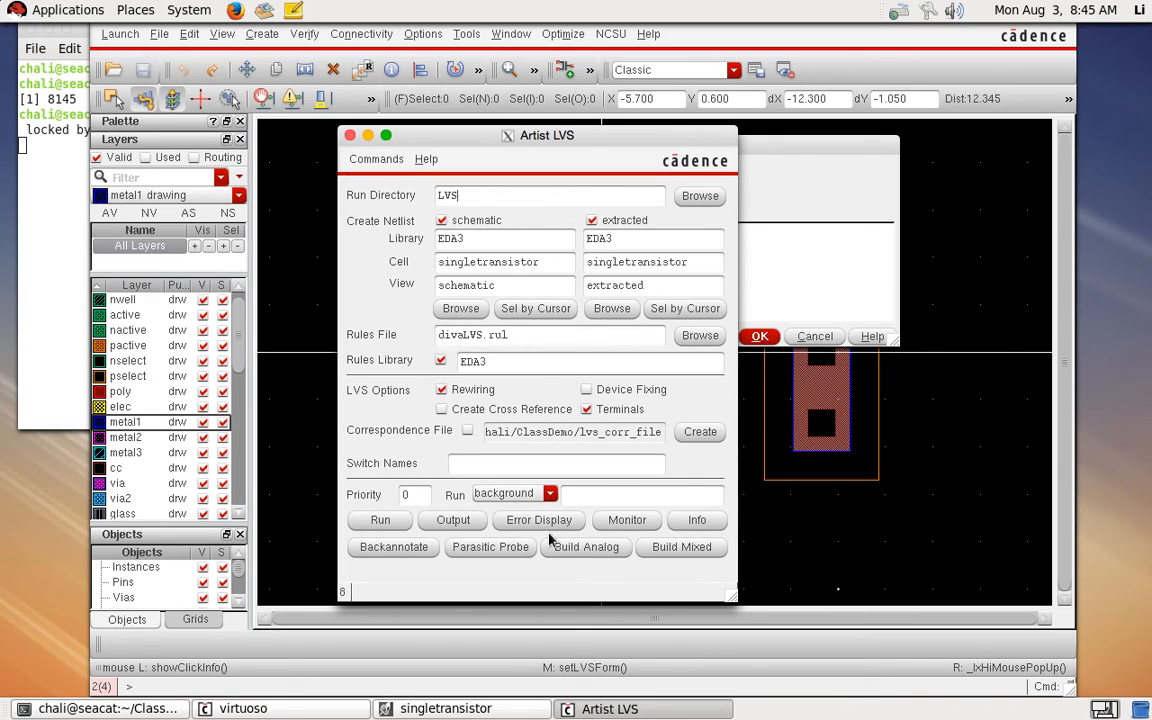
left_click(455, 521)
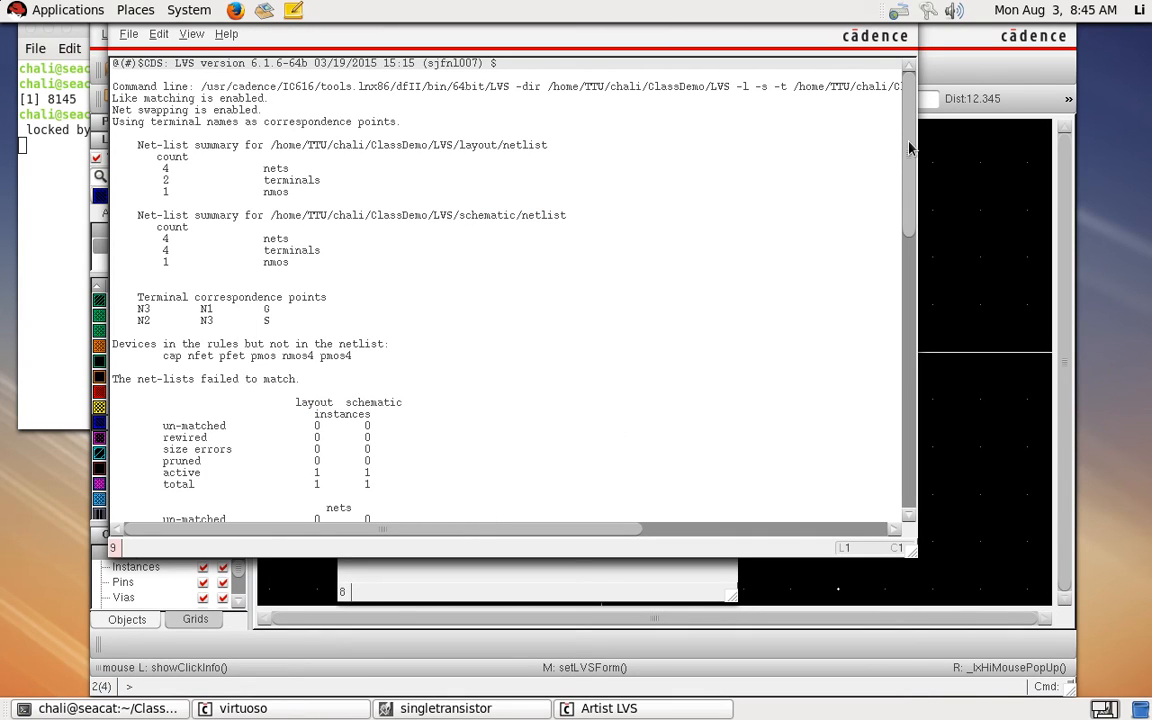
mouse_move(910, 148)
left_mouse_down()
mouse_move(911, 268)
mouse_move(910, 147)
left_mouse_up()
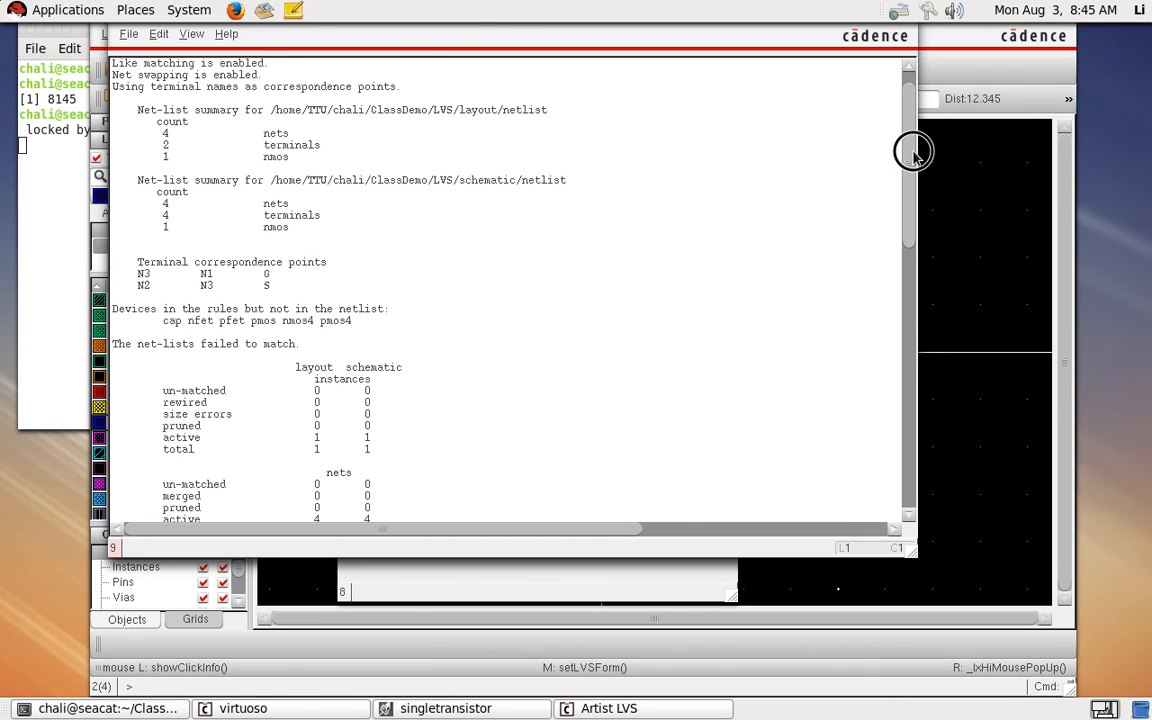
left_click_drag(460, 180, 504, 180)
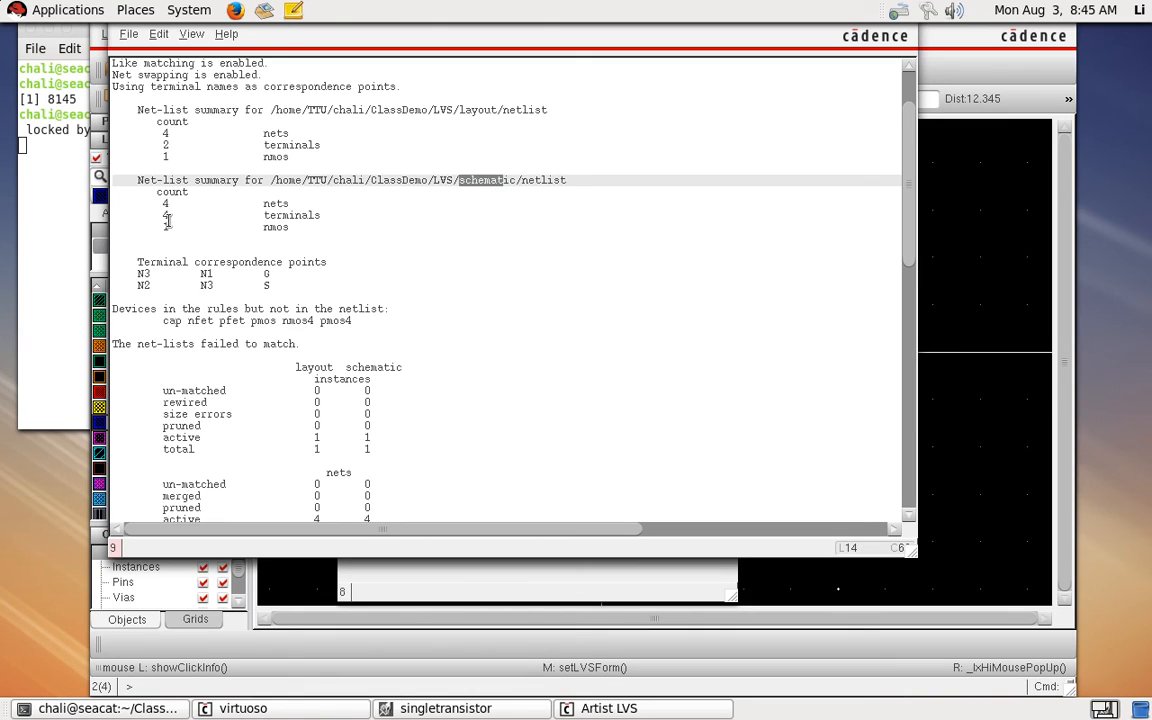
left_click_drag(265, 215, 304, 215)
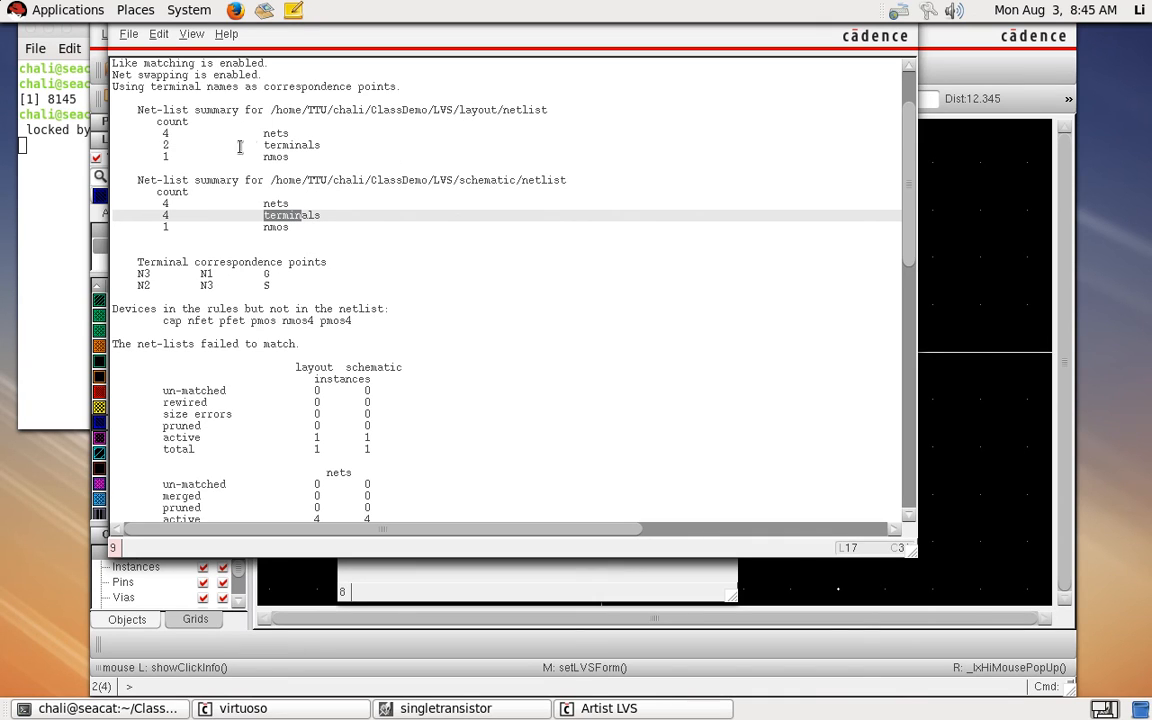
left_click_drag(905, 213, 905, 486)
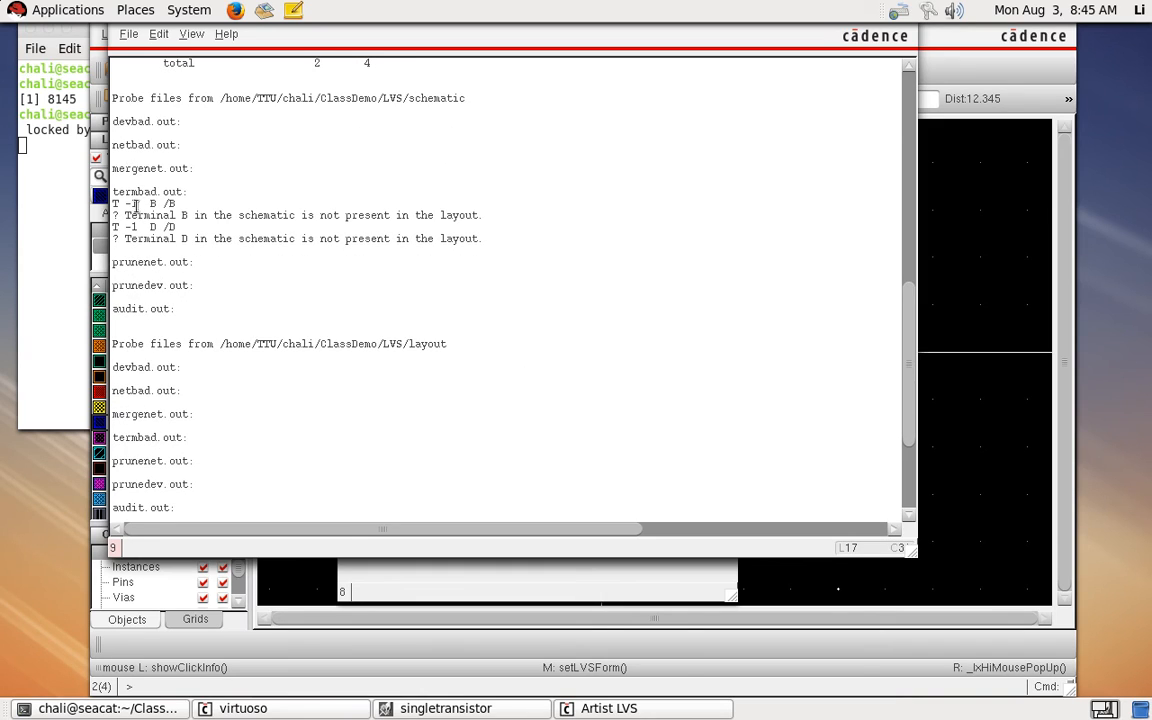
left_click_drag(120, 191, 217, 263)
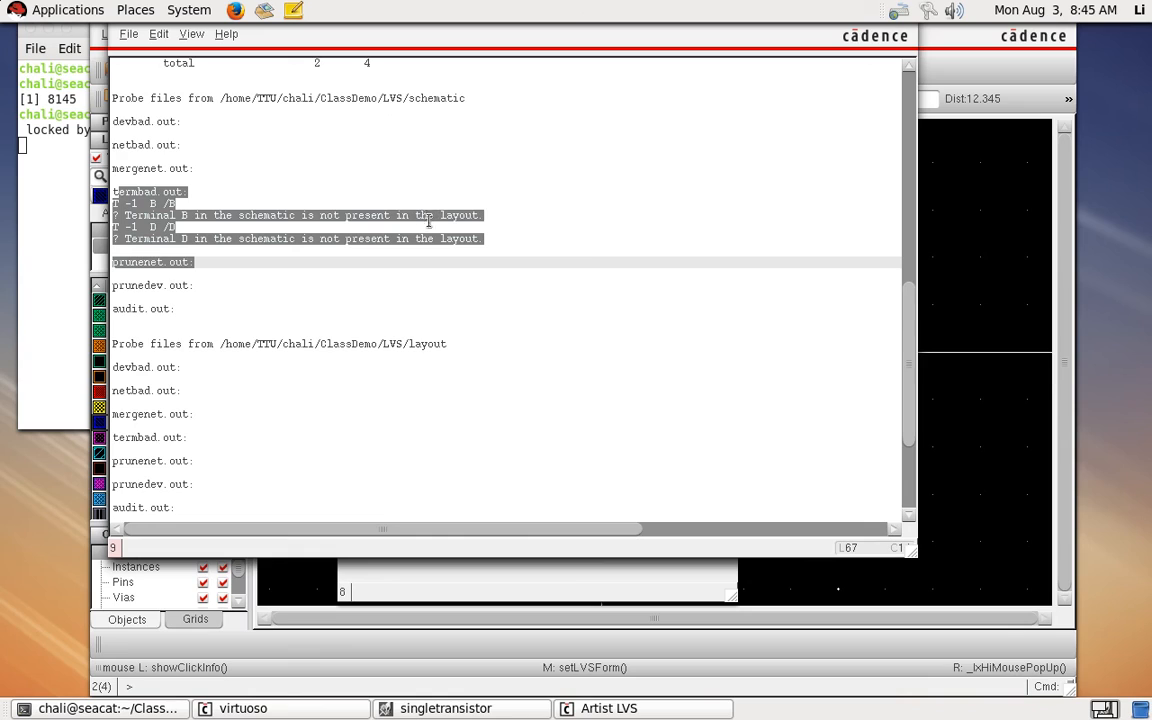
Step: Close the LVS report and the Artist LVS form, and dismiss the dialog about differing form contents
left_click(128, 34)
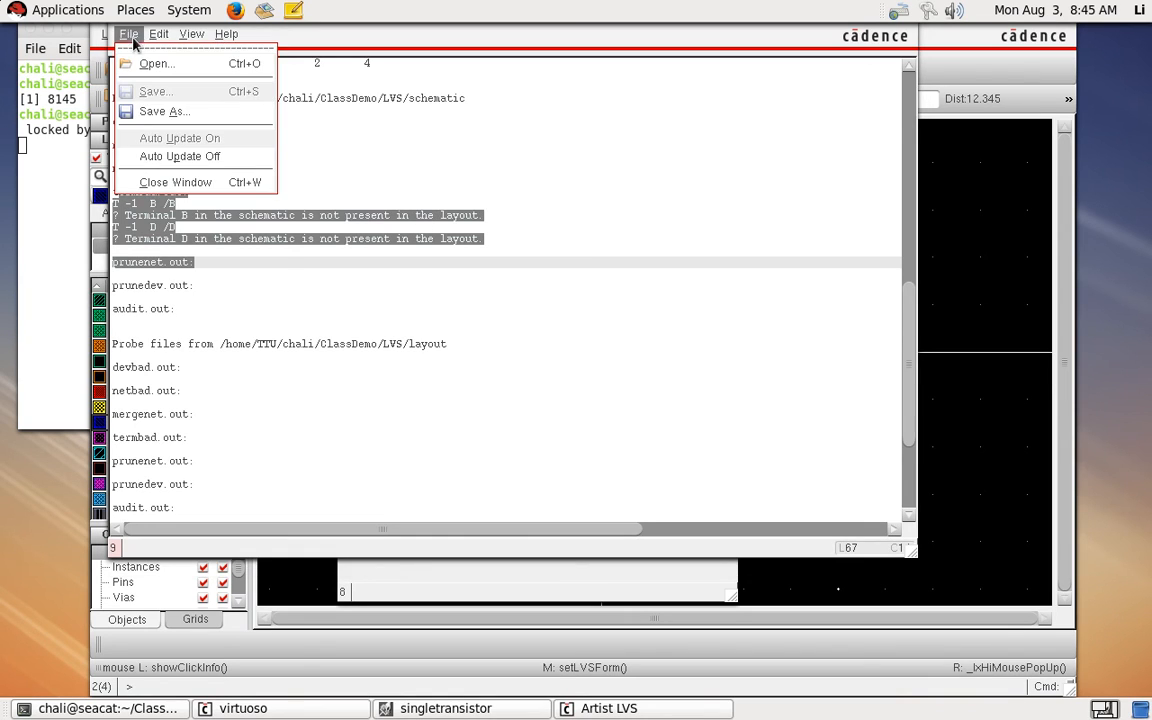
left_click(175, 183)
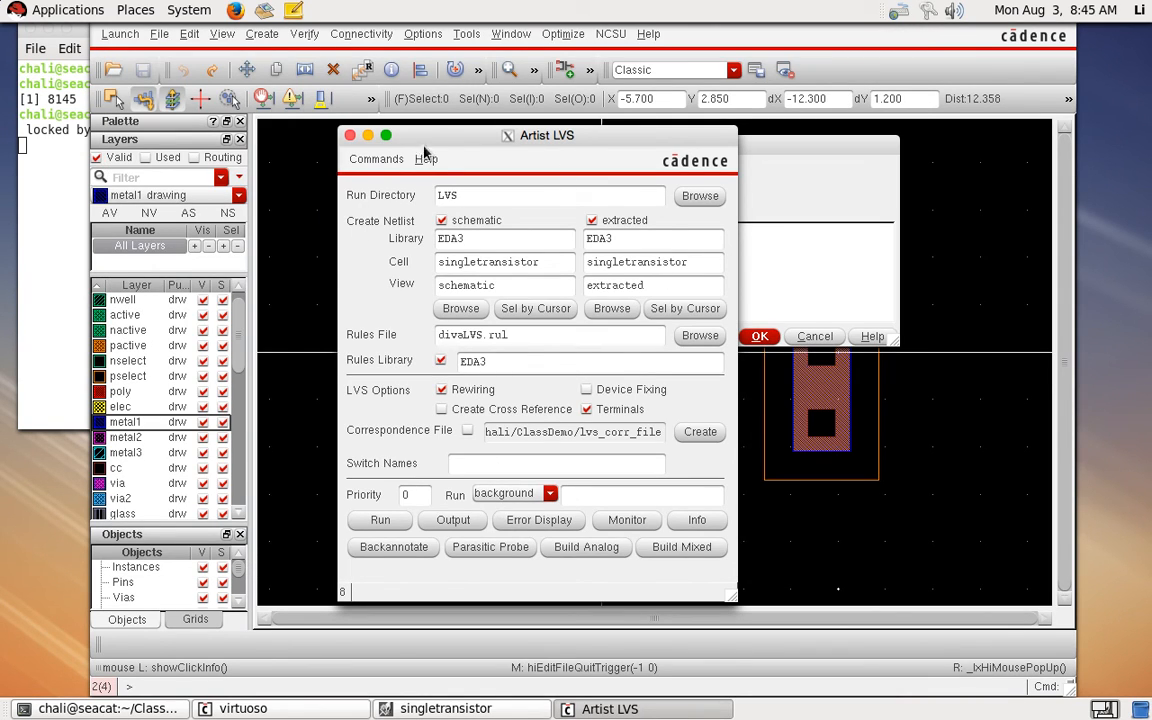
left_click(350, 135)
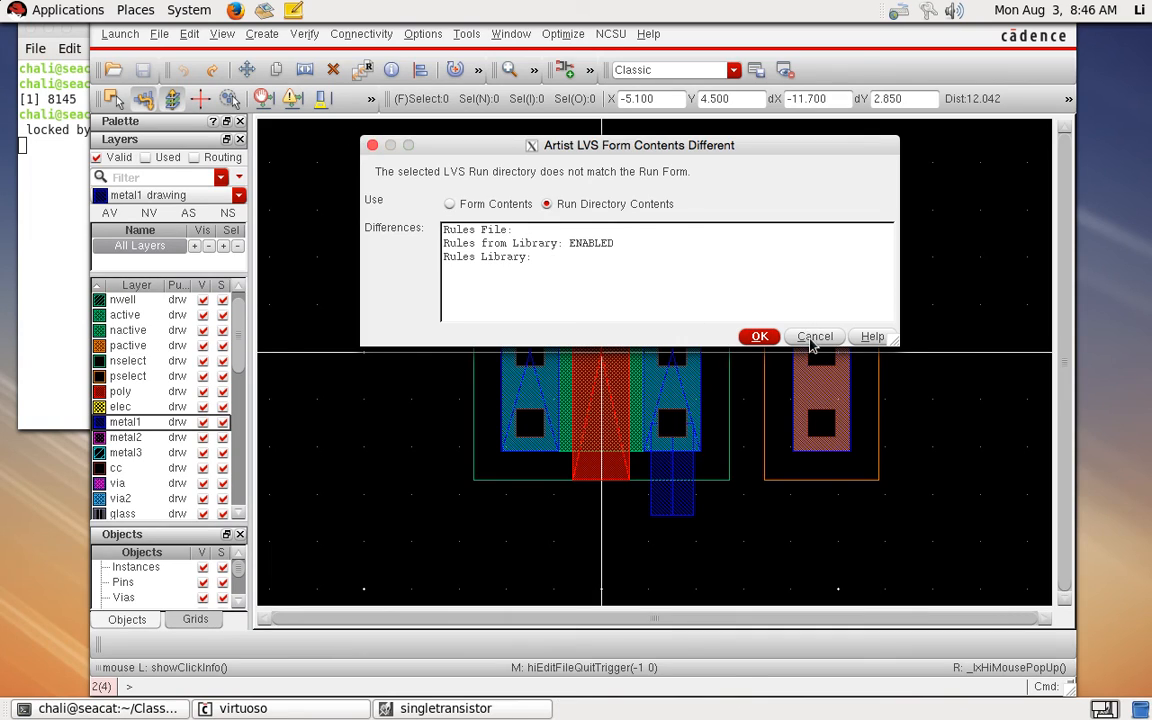
left_click(813, 337)
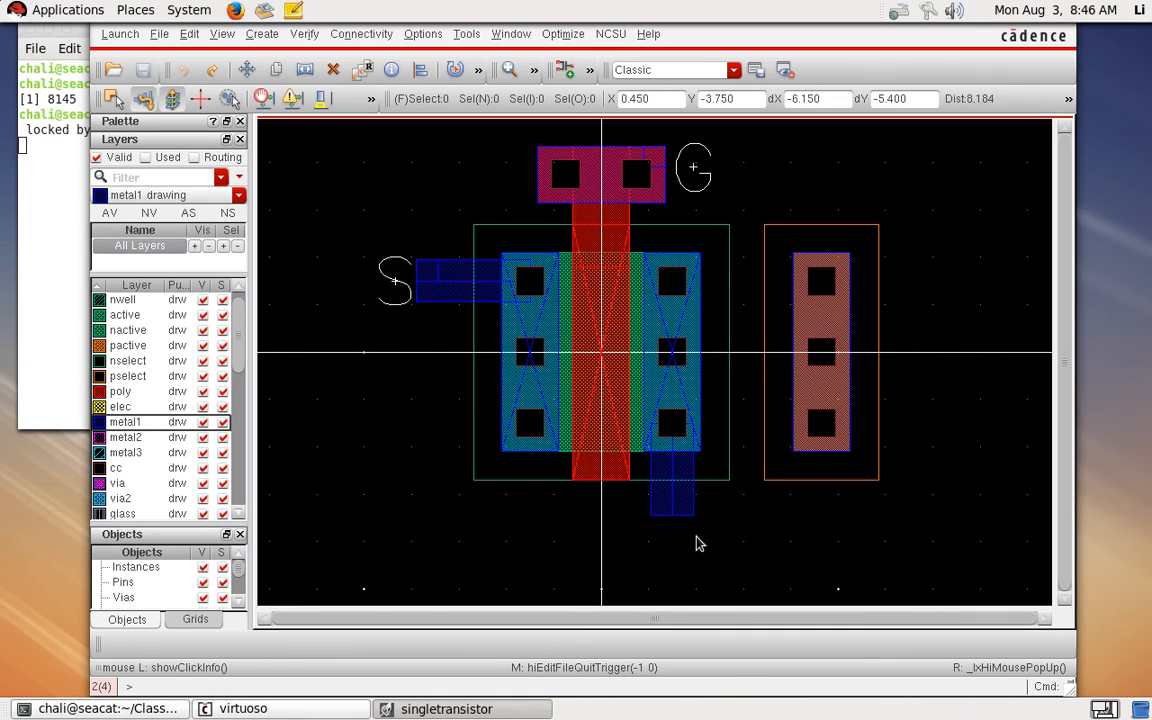
key("p")
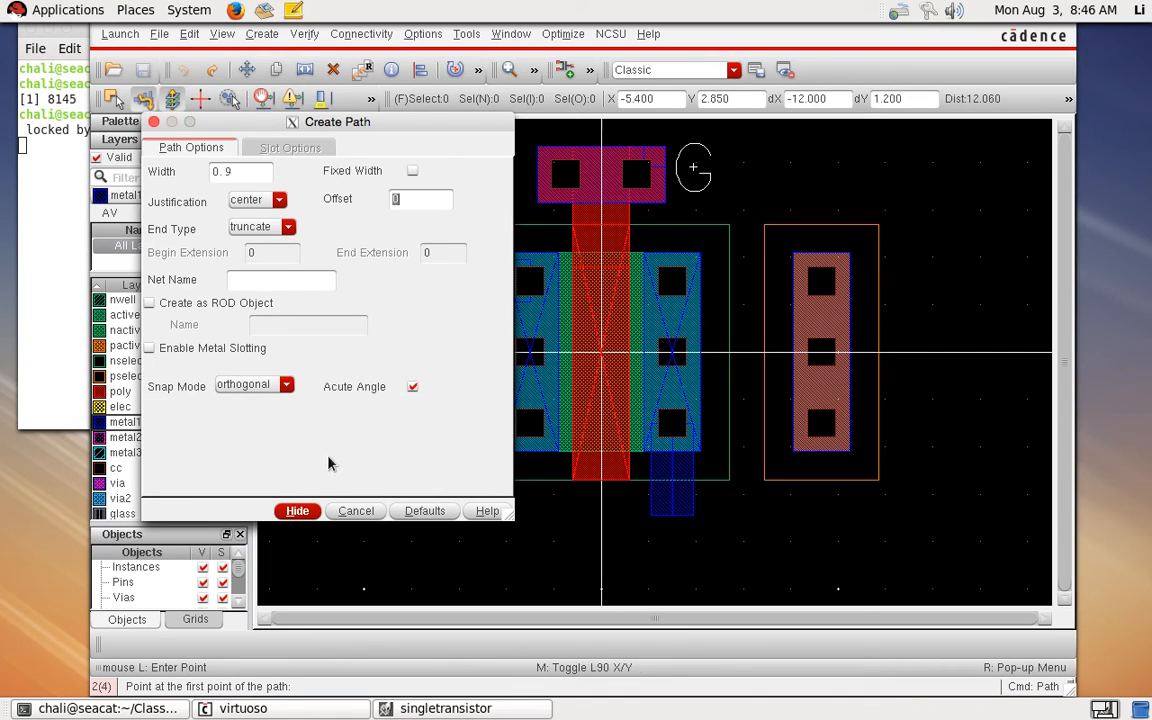
left_click(192, 136)
left_click(348, 511)
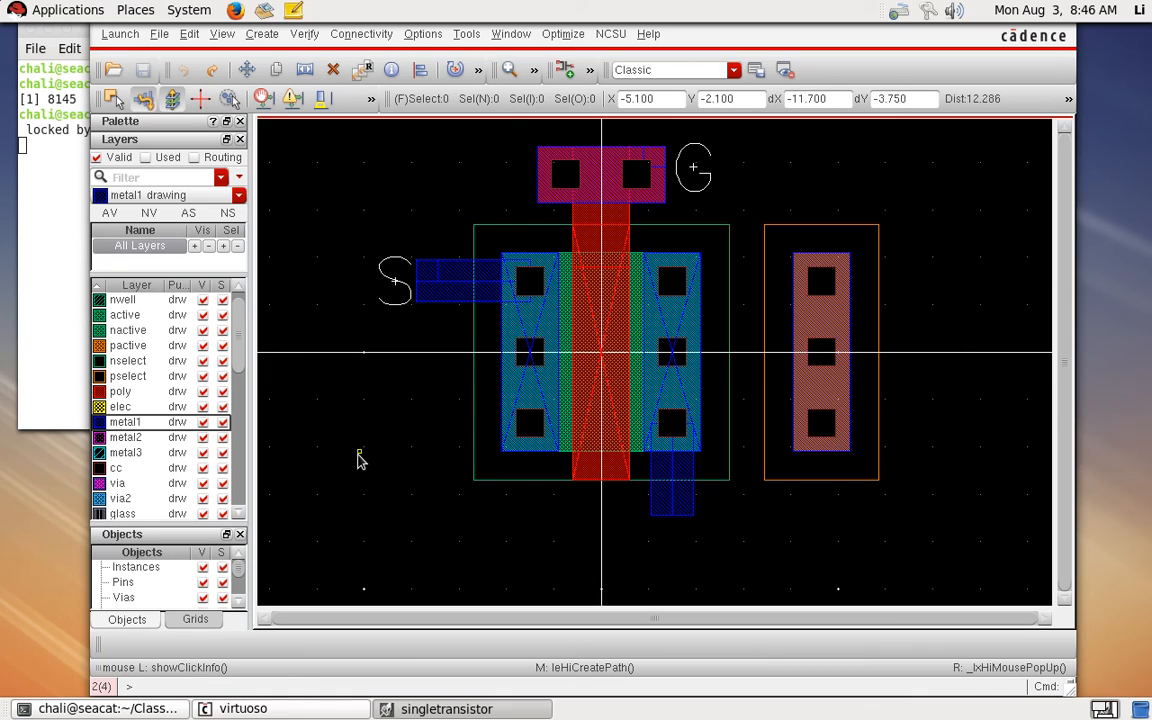
Step: Start creating labelled rectangular inputOutput pins on metal1 with the terminal names D and B
left_click(262, 33)
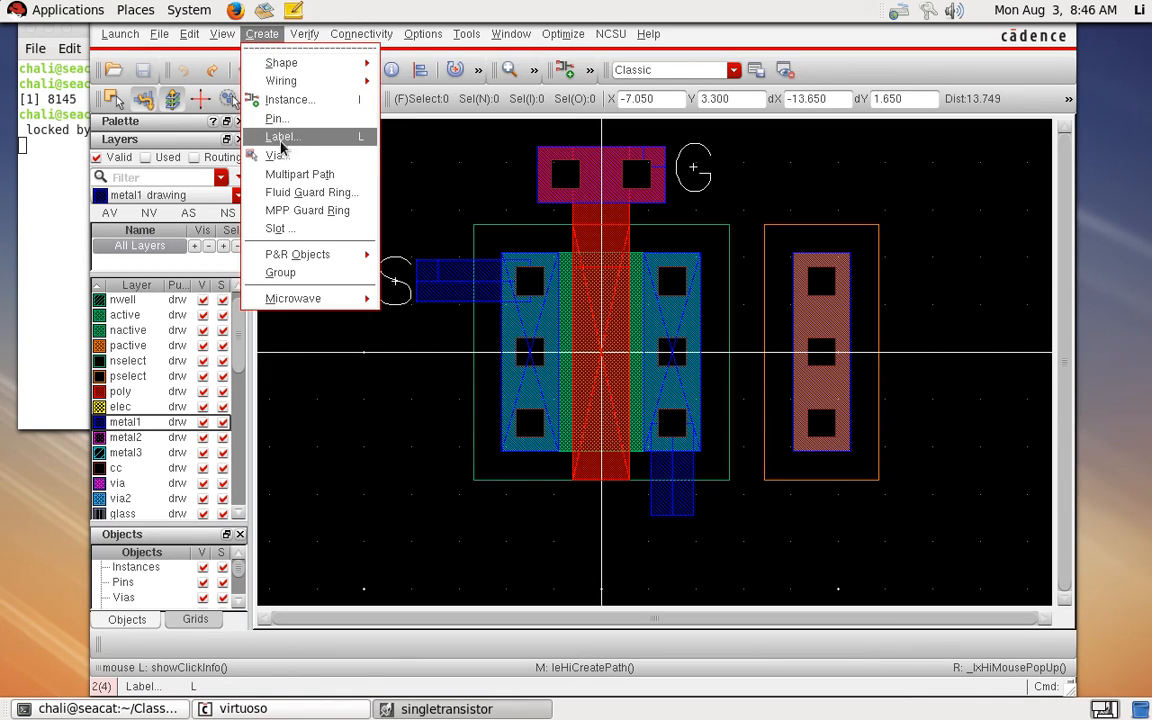
left_click(280, 118)
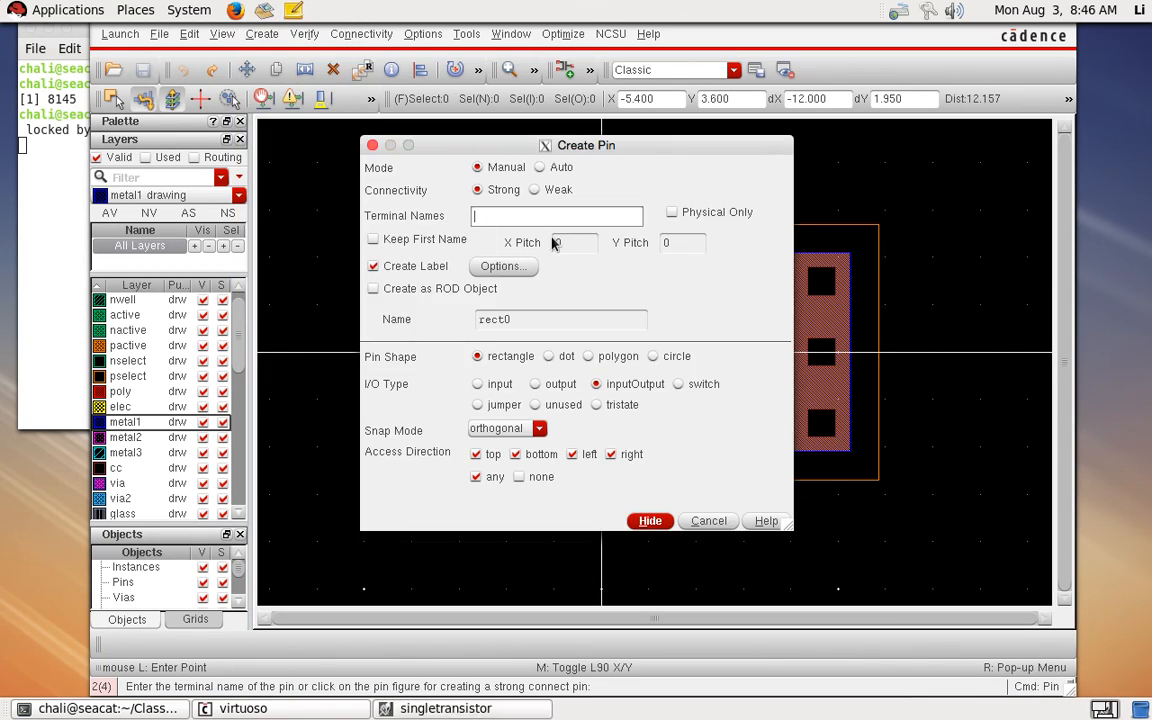
left_click_drag(621, 147, 428, 142)
type("D")
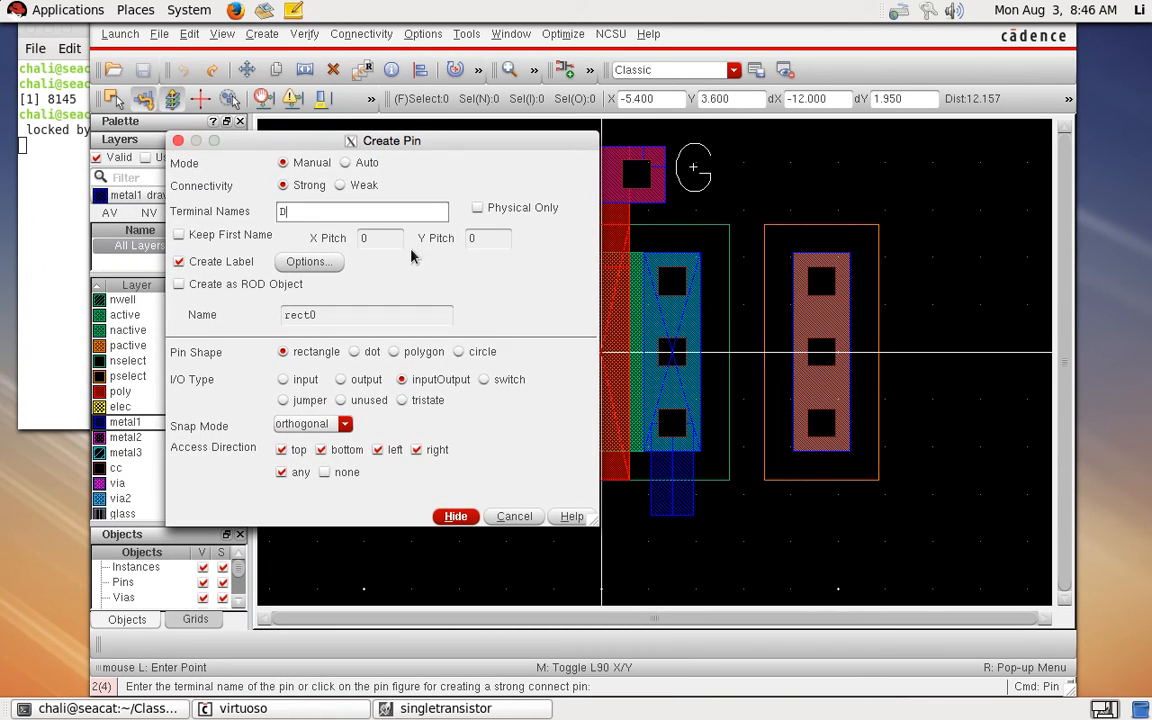
type(" B")
key("Return")
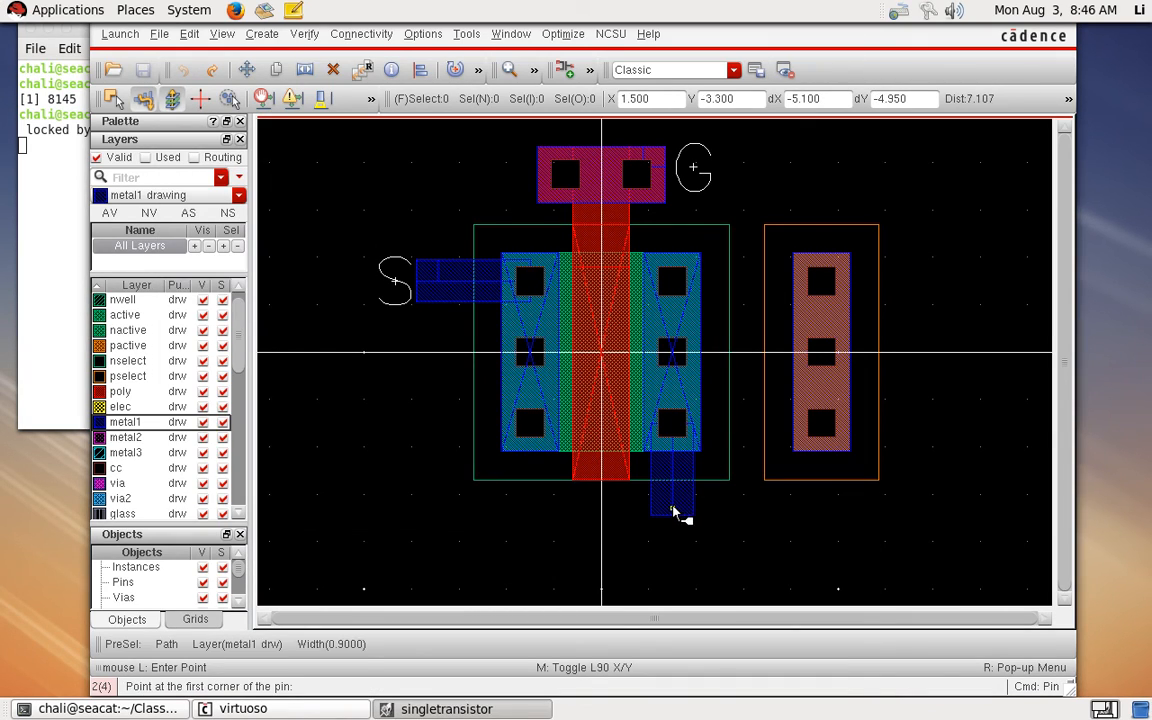
Step: Try to place pin D and its label at the lower end of the drain's metal1 path
left_click(681, 505)
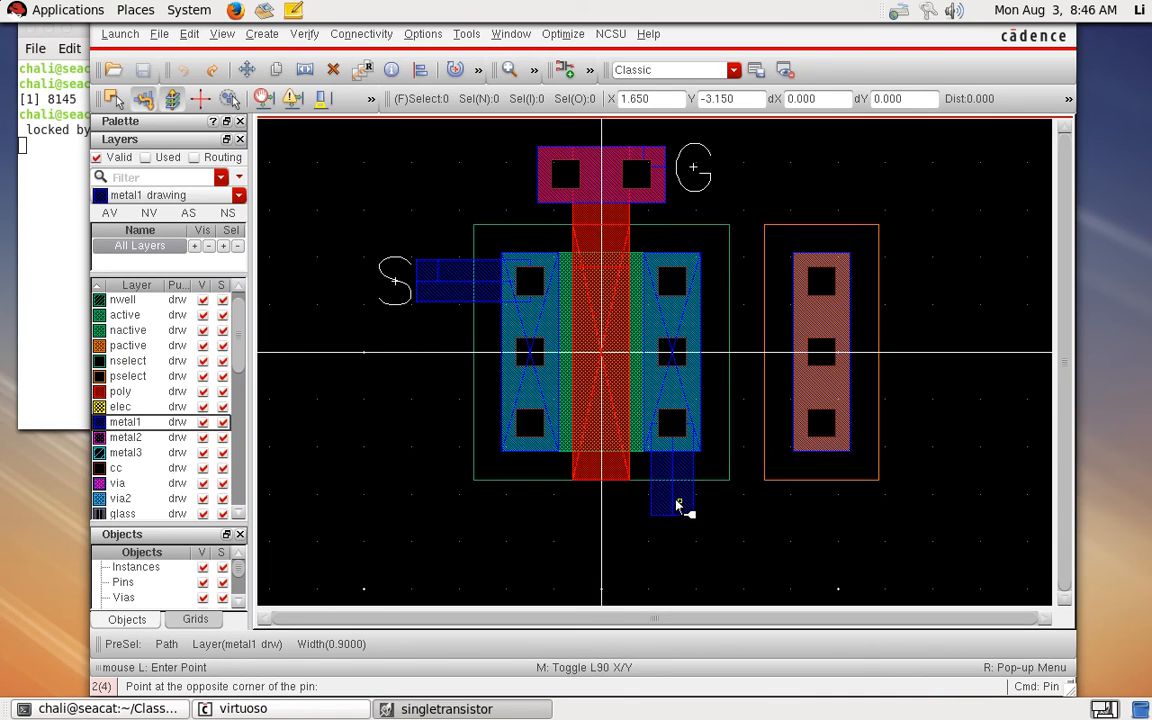
left_click(688, 514)
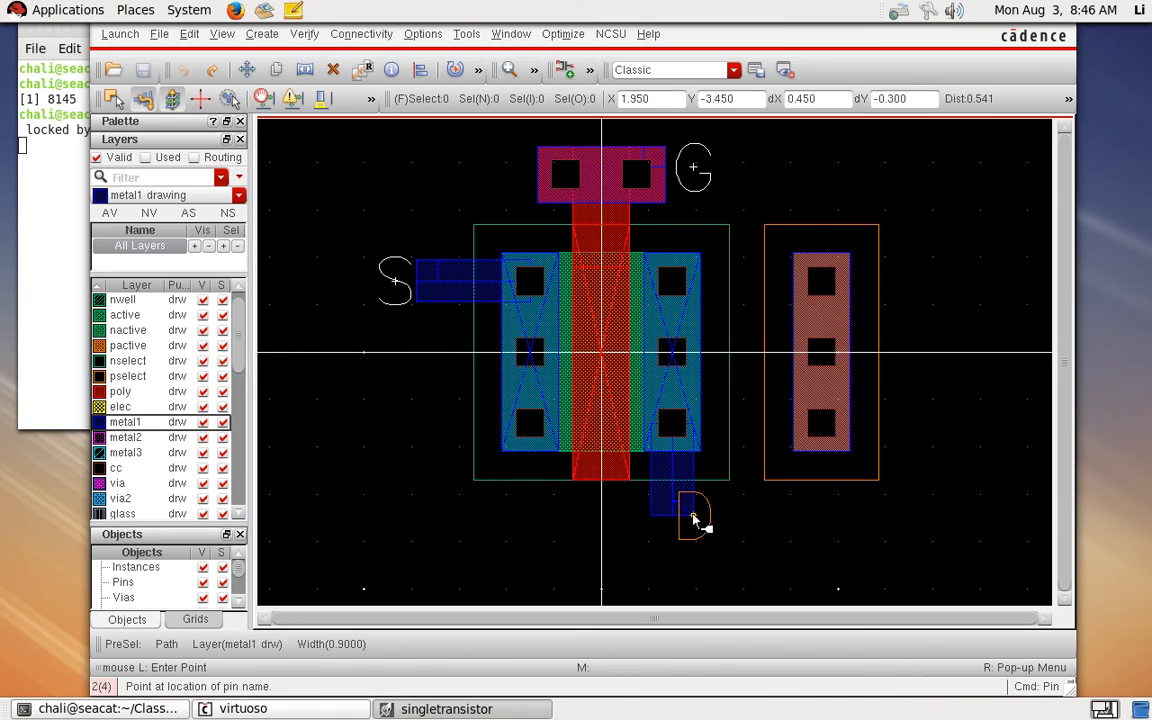
left_click(722, 526)
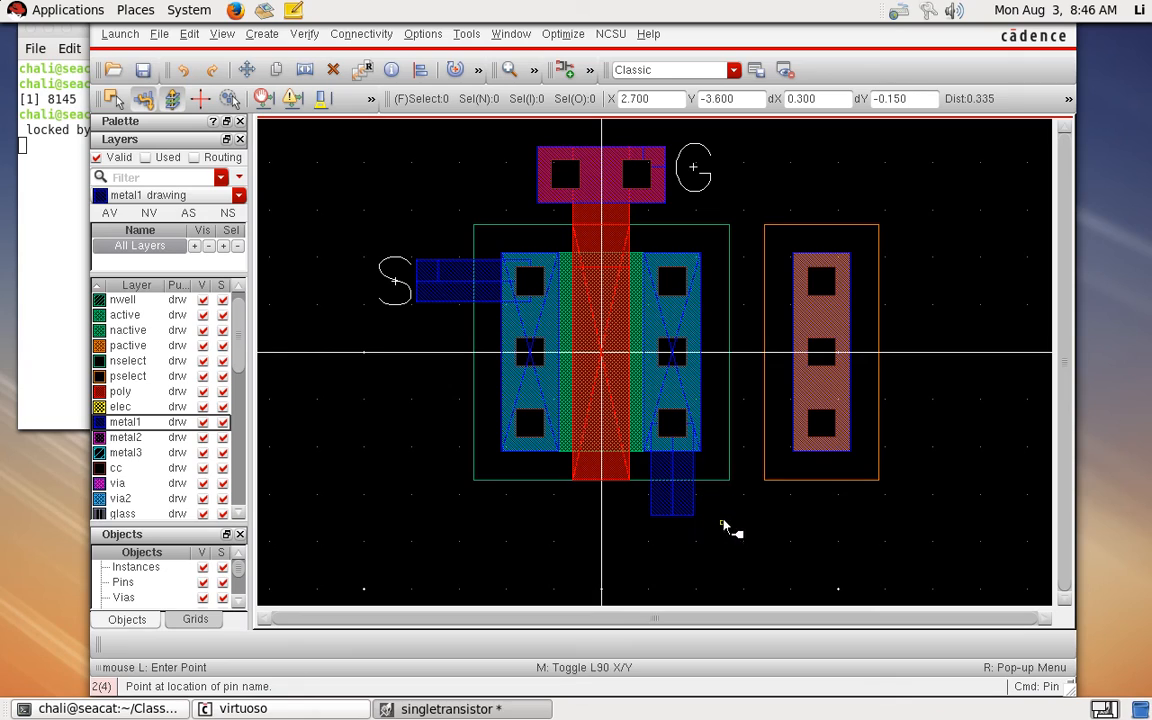
Step: Place pin D on the lower right corner of the drain's metal1 path, with its label just beside it
right_click_drag(550, 438, 828, 562)
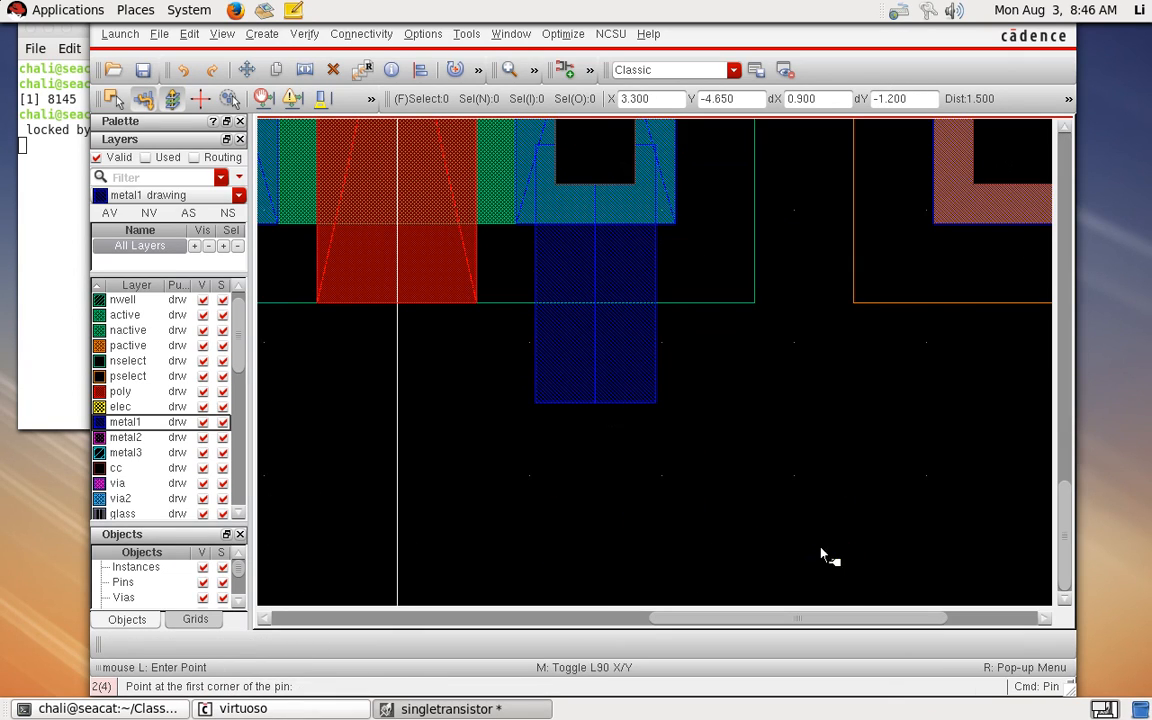
left_click(596, 363)
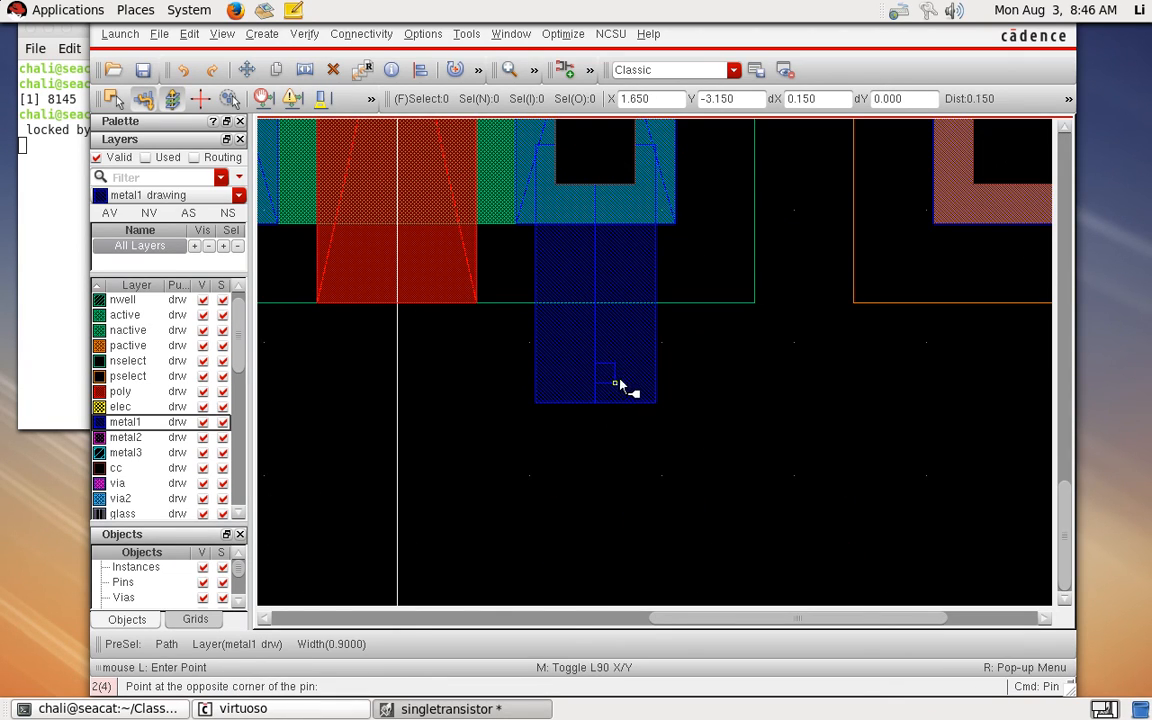
left_click(656, 403)
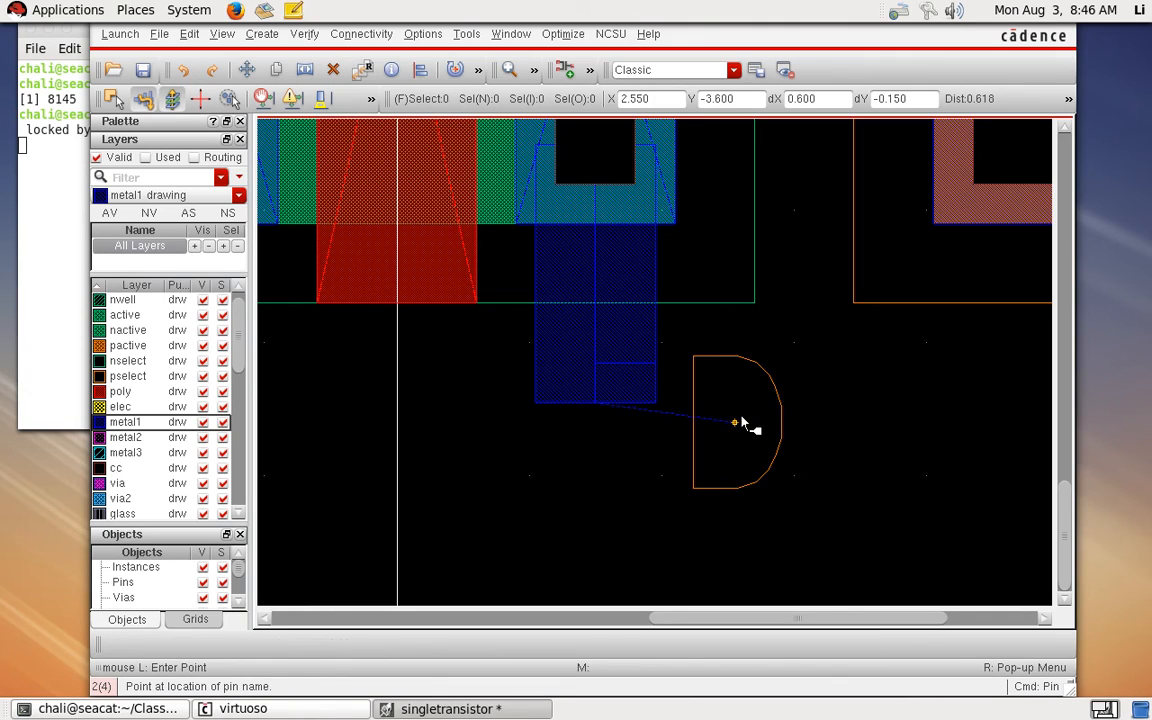
left_click(743, 425)
Step: Place pin B on the upper right corner of the body contact's metal, with its label to the right
key("f")
right_click_drag(812, 222, 1018, 342)
left_click(522, 284)
left_click(575, 336)
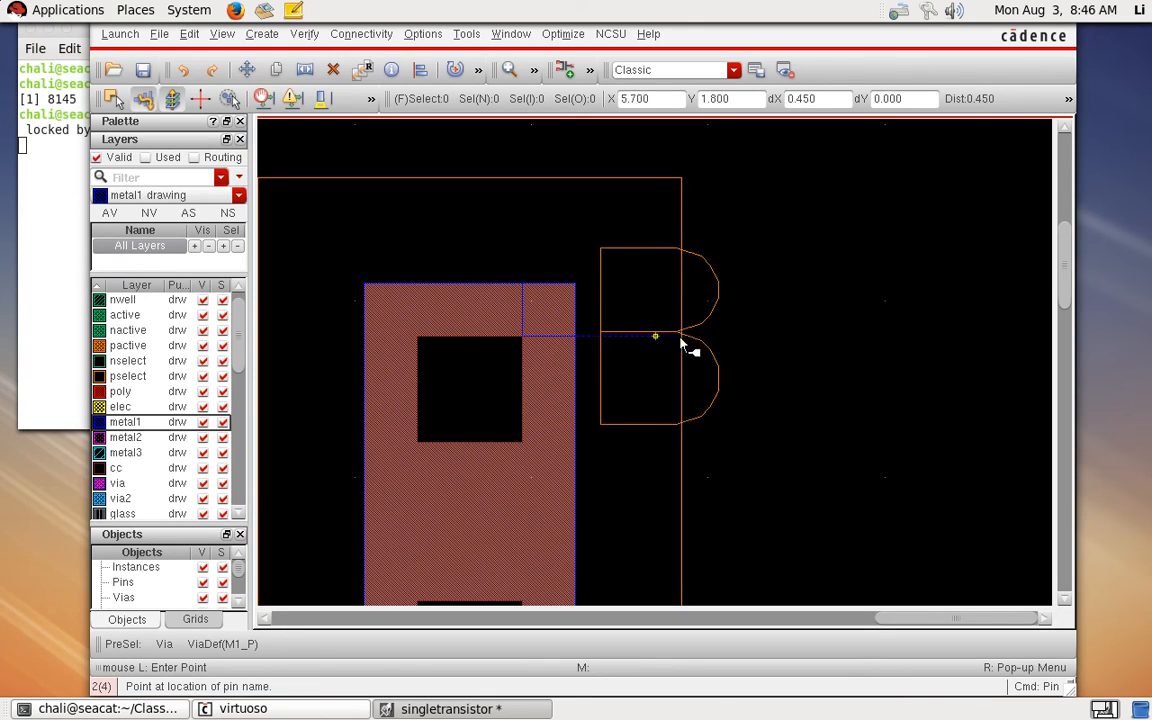
left_click(688, 342)
key("f")
key("Escape")
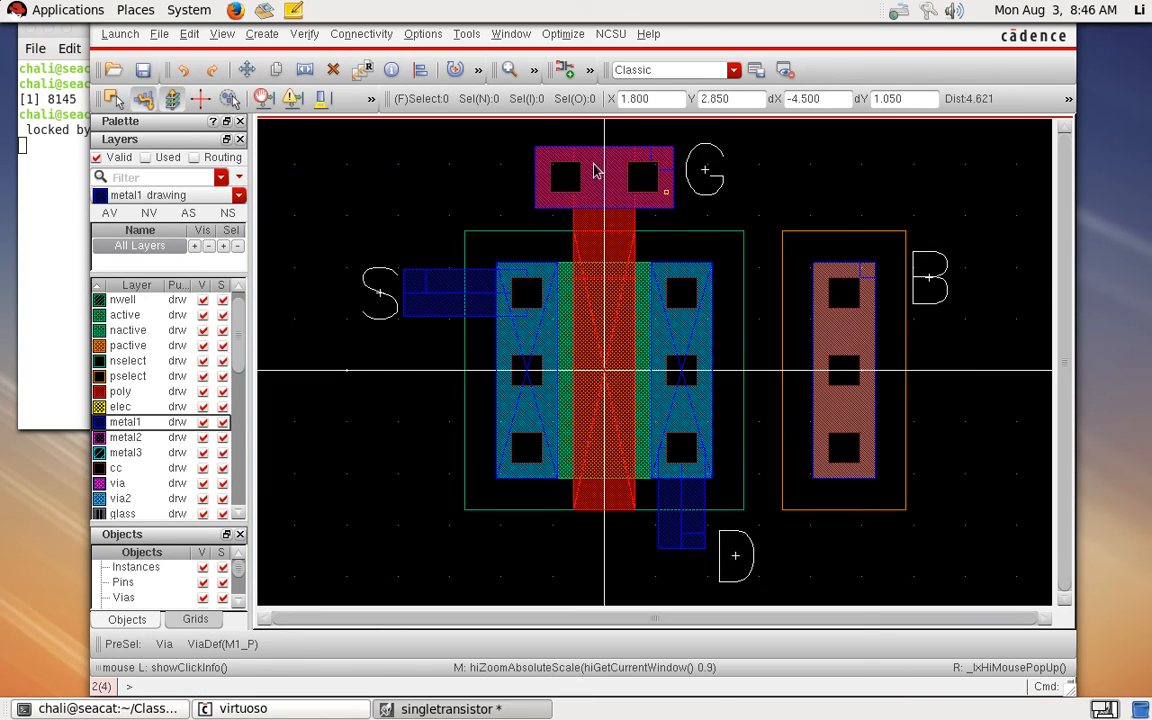
Step: Save the singletransistor layout and close it
left_click(145, 72)
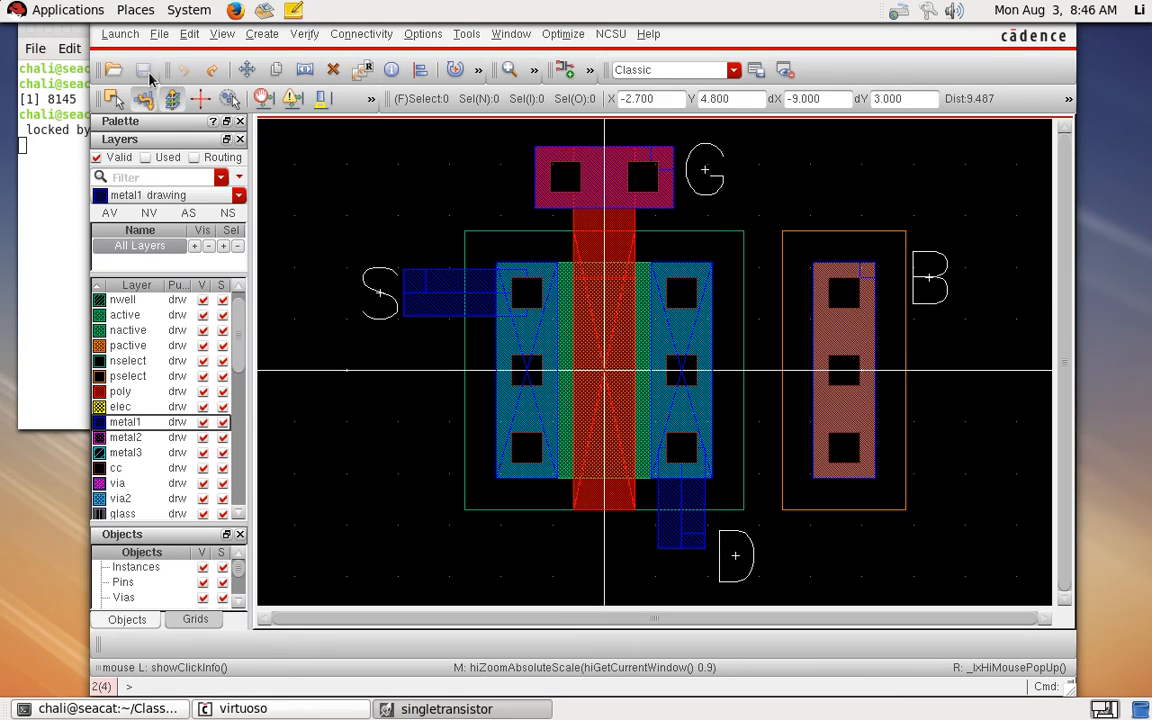
left_click(258, 100)
left_click(161, 35)
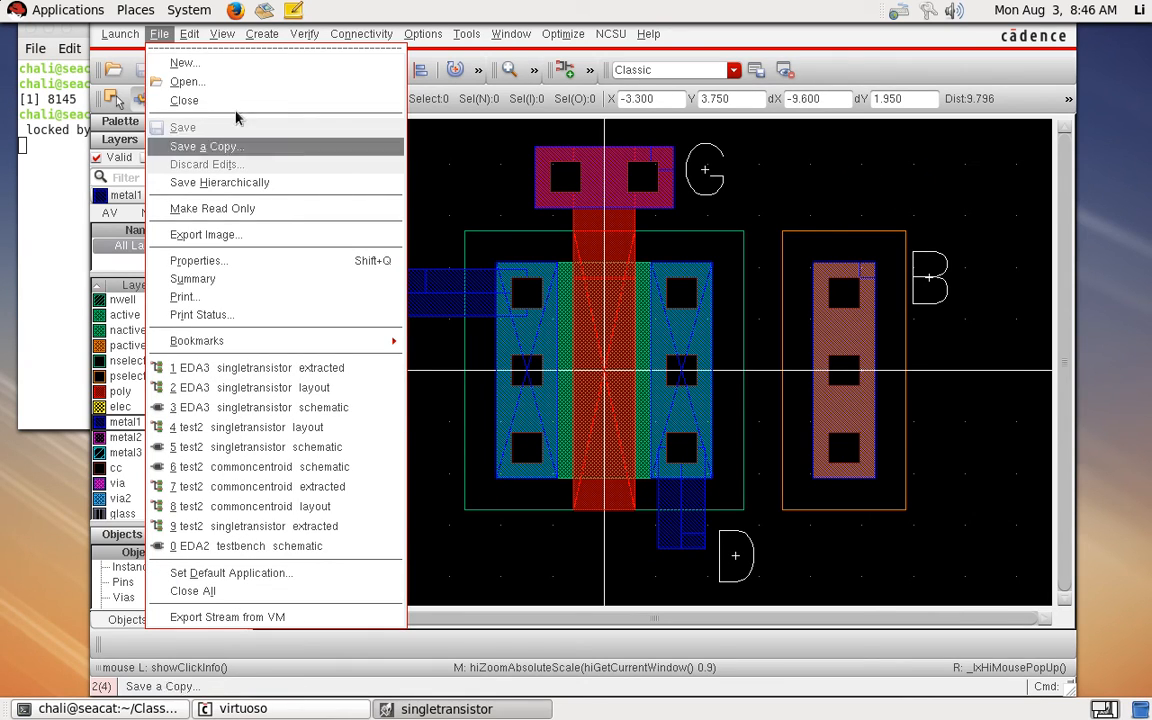
left_click(211, 101)
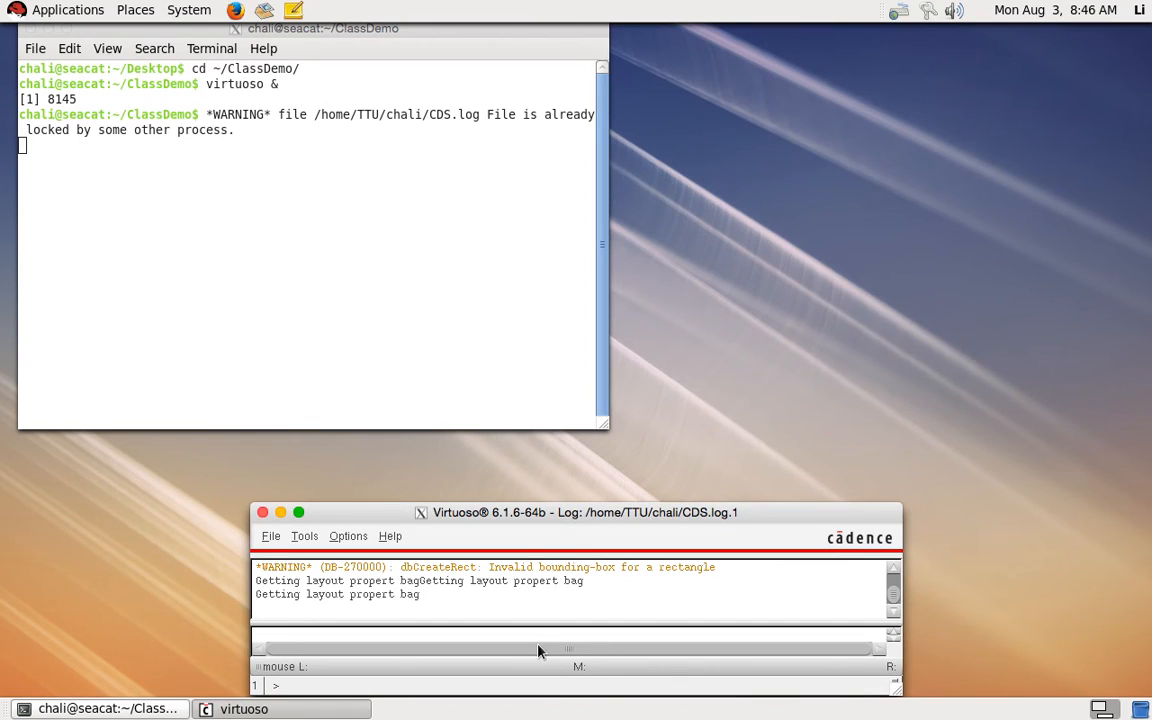
Step: Switch to EDA3.pdf in Preview and examine the Part-II common-centroid differential pair's transistor sizes, schematic and layout
key("ctrl+Right")
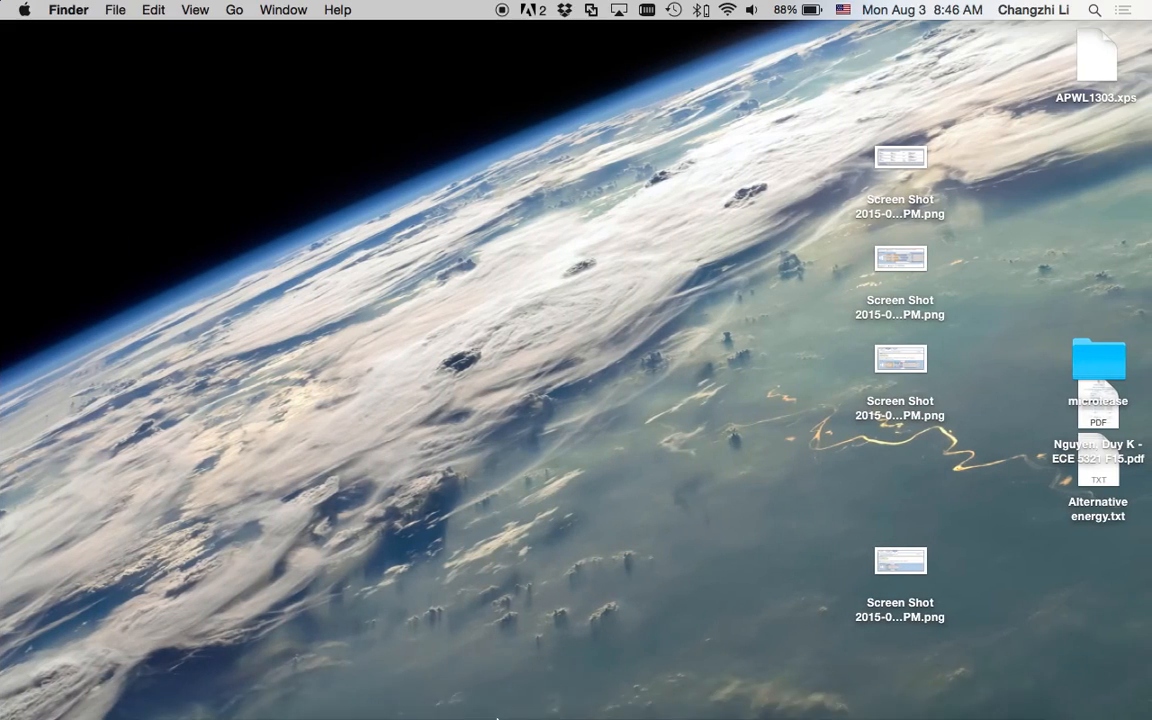
mouse_move(611, 703)
left_click(651, 694)
scroll(548, 441, "down", 10)
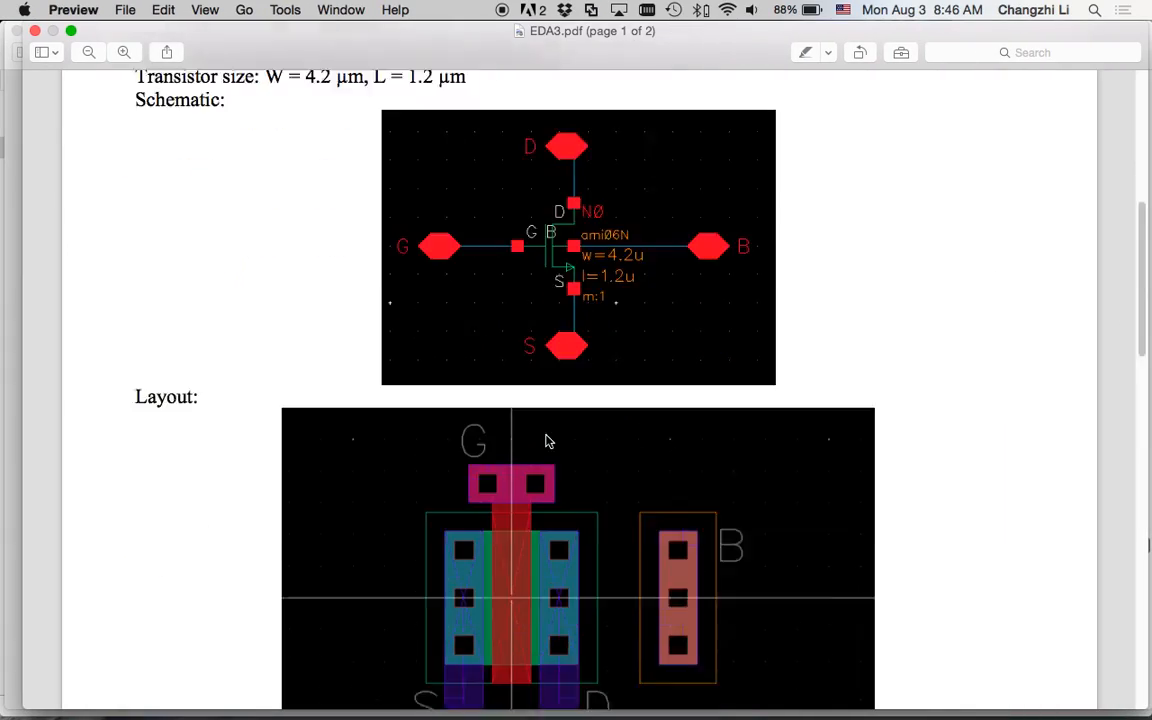
scroll(548, 441, "down", 3)
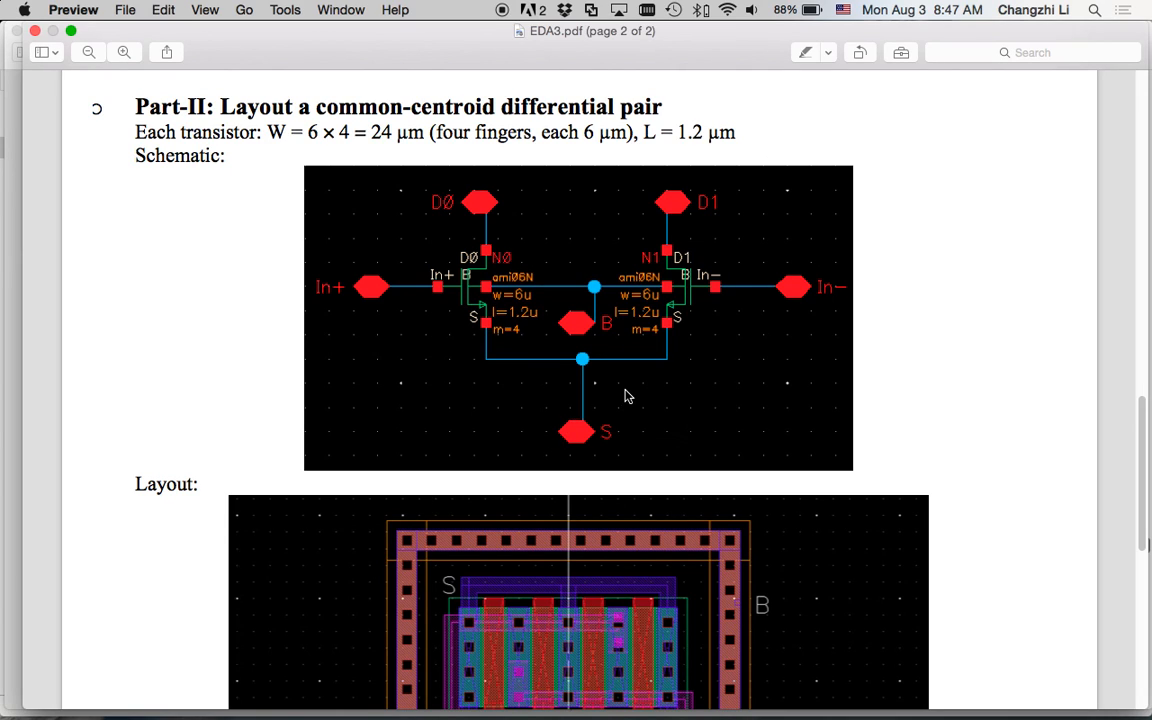
scroll(570, 375, "down", 2)
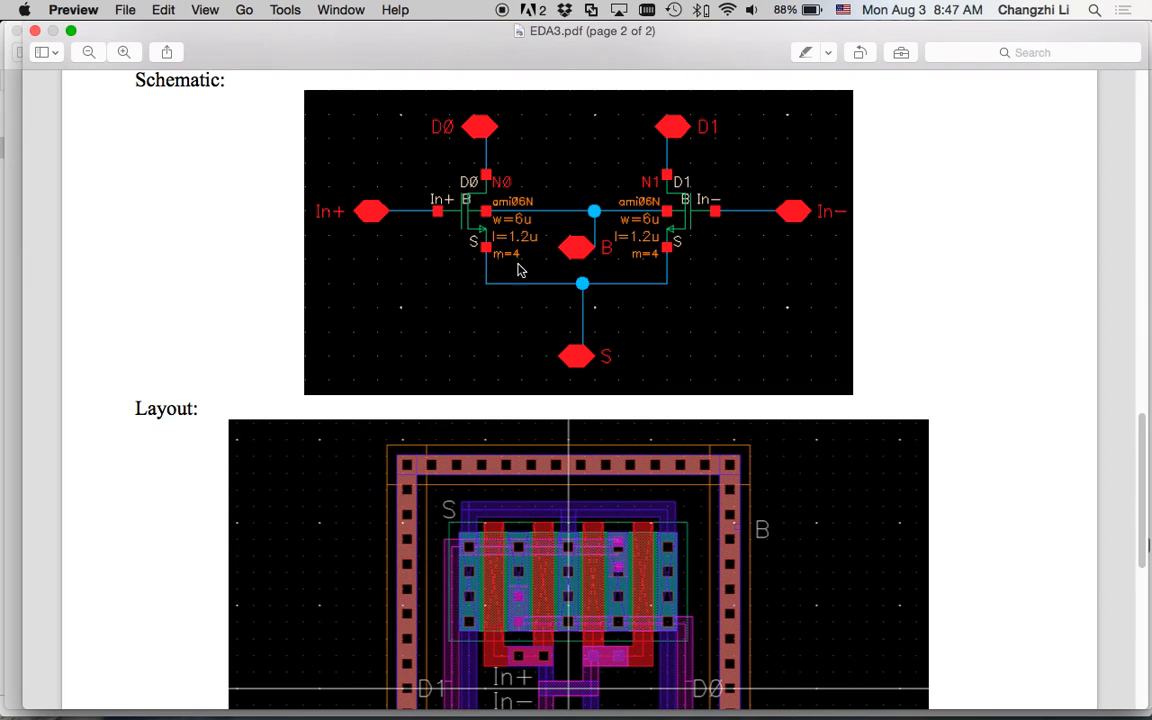
scroll(518, 265, "down", 4)
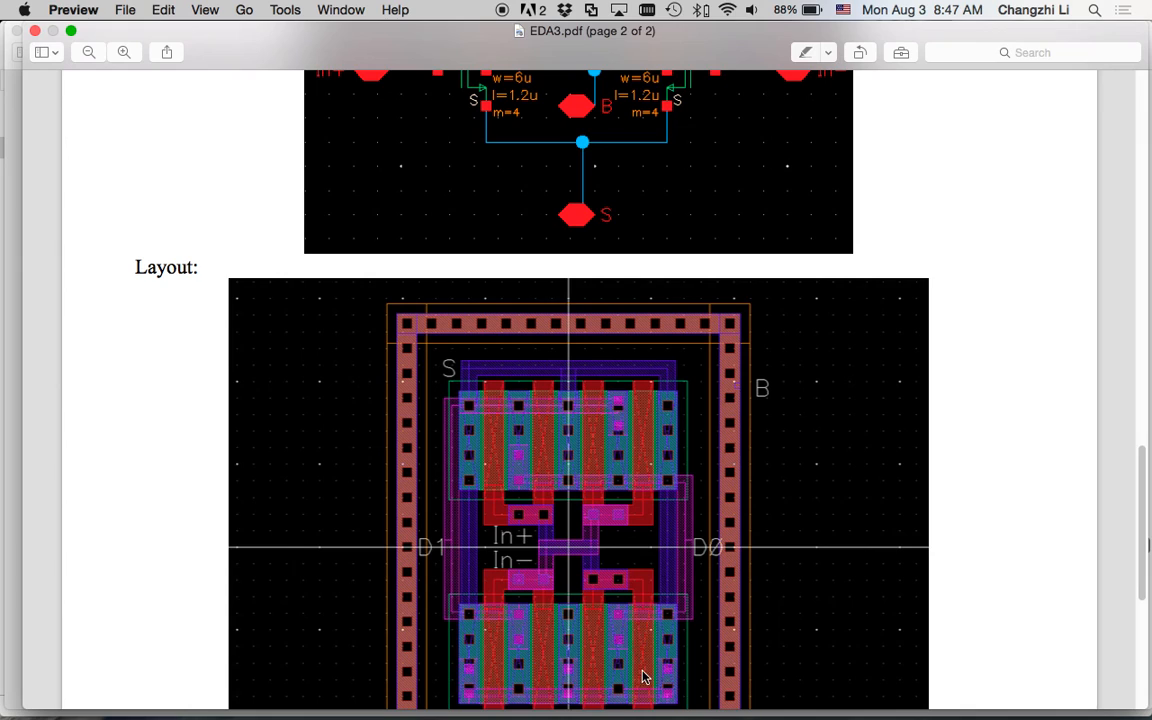
scroll(590, 500, "up", 5)
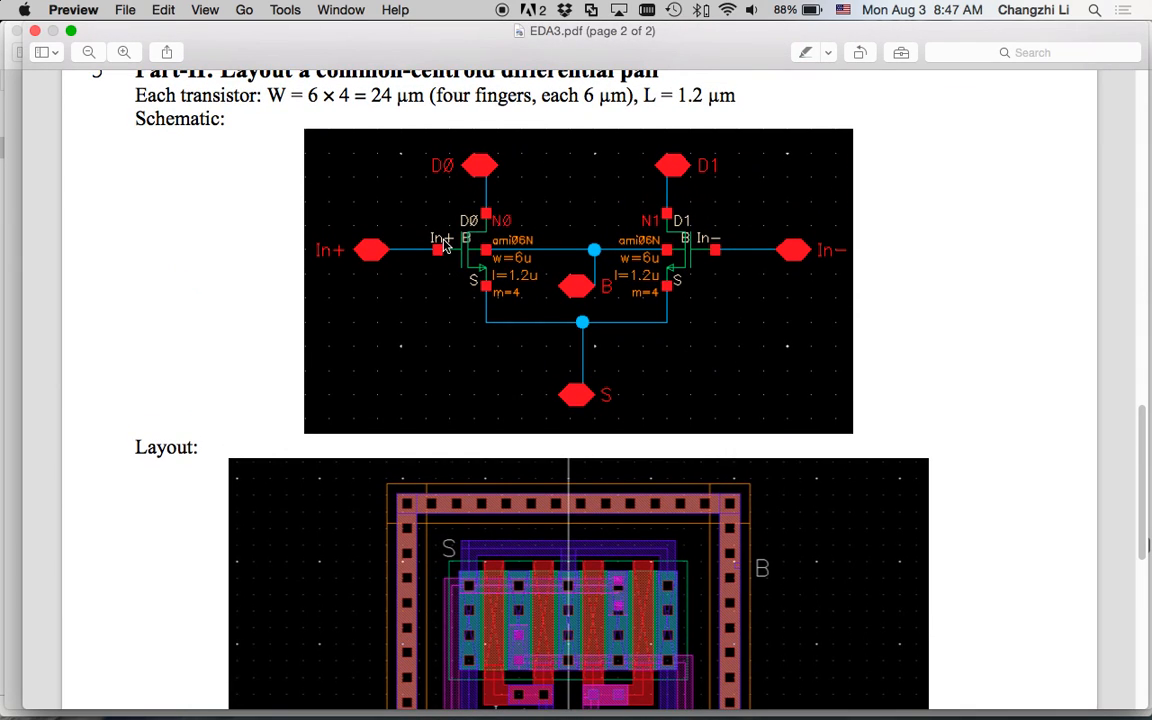
scroll(650, 291, "down", 1)
scroll(660, 280, "down", 1)
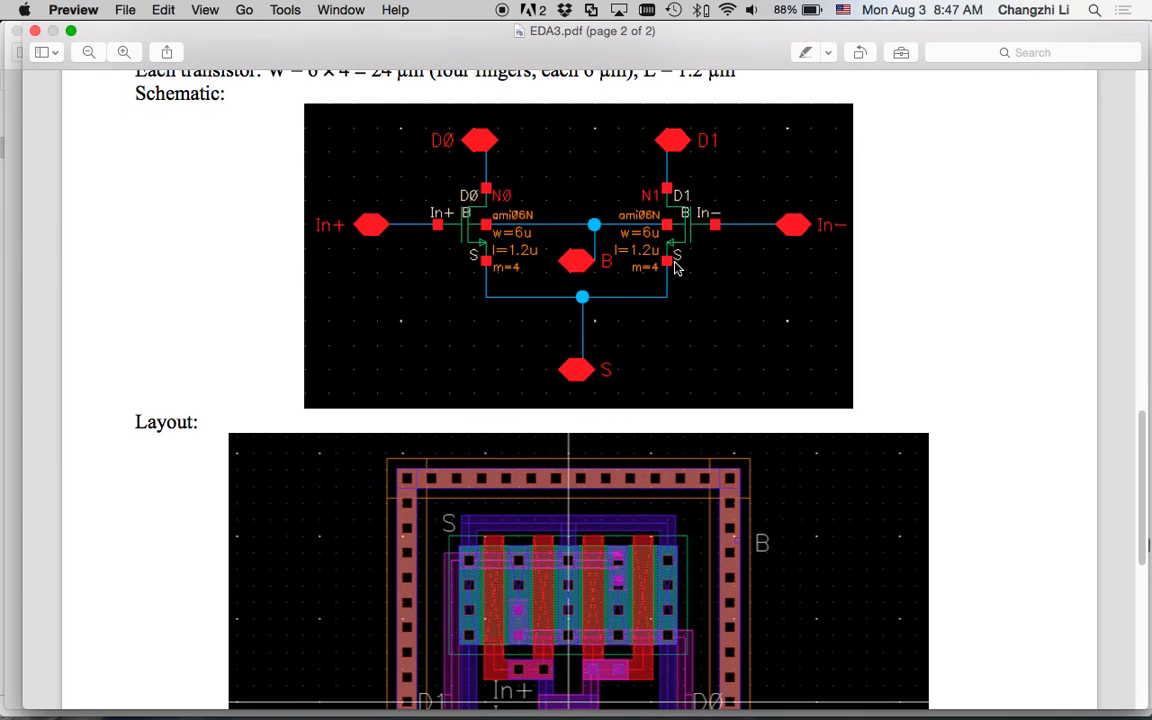
Step: Compare the Part-II differential pair schematic with the common-centroid layout, checking how its transistor fingers, gates, drains and shared source connect
scroll(665, 370, "down", 5)
scroll(670, 255, "up", 4)
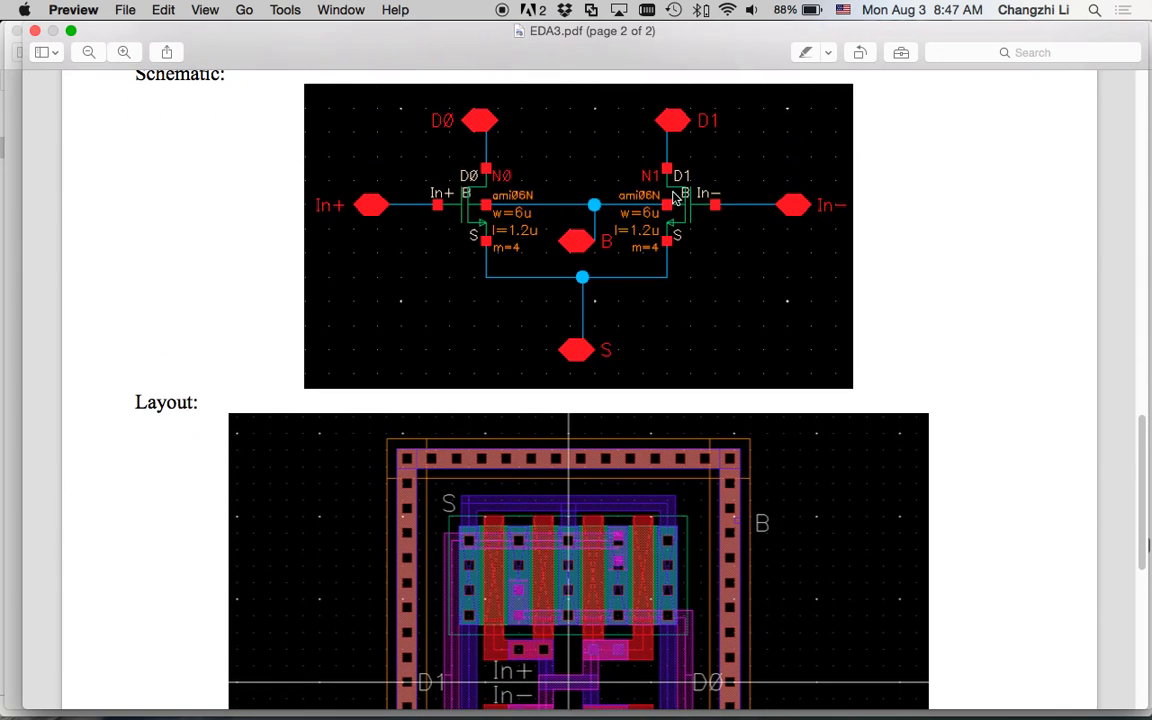
scroll(663, 265, "down", 15)
scroll(620, 140, "up", 12)
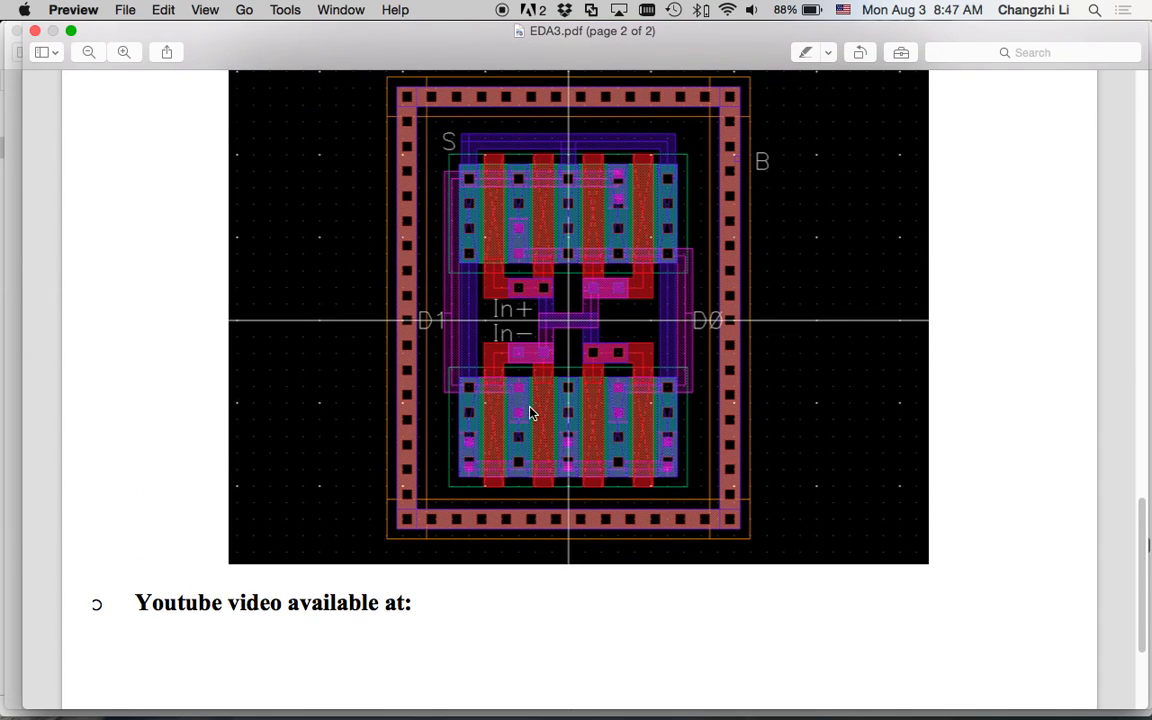
scroll(562, 408, "up", 20)
scroll(545, 395, "down", 10)
scroll(545, 403, "down", 10)
scroll(550, 406, "up", 5)
scroll(552, 406, "down", 3)
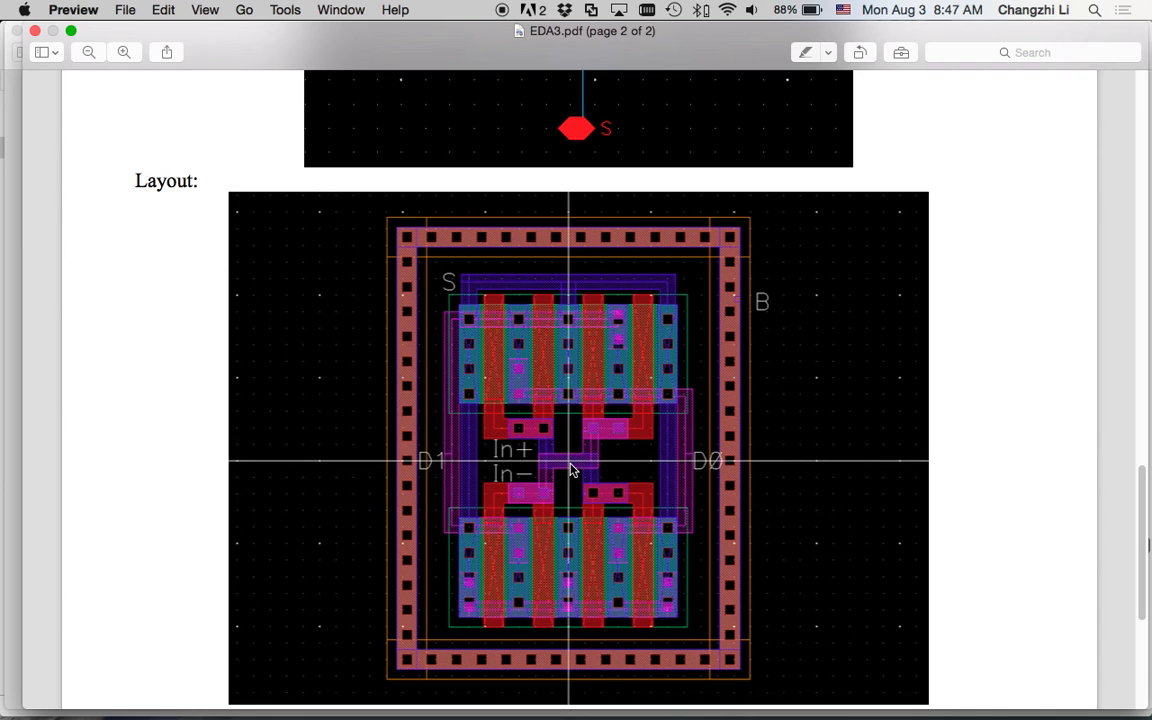
scroll(571, 470, "up", 10)
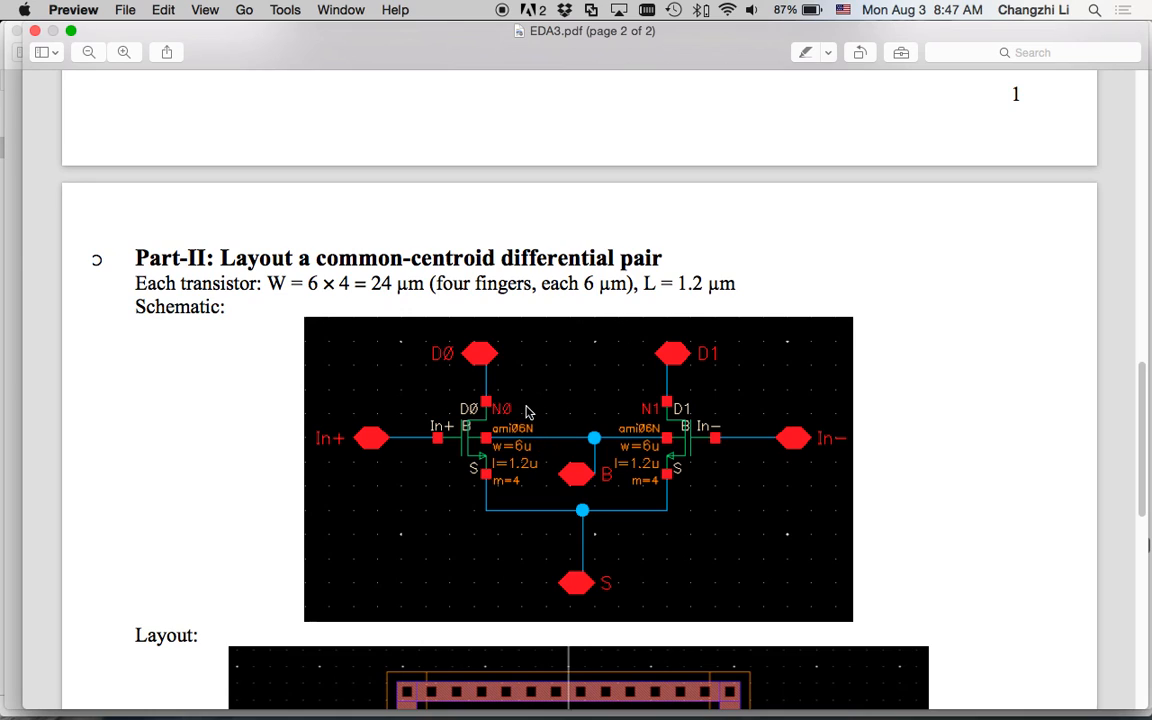
scroll(518, 465, "down", 1)
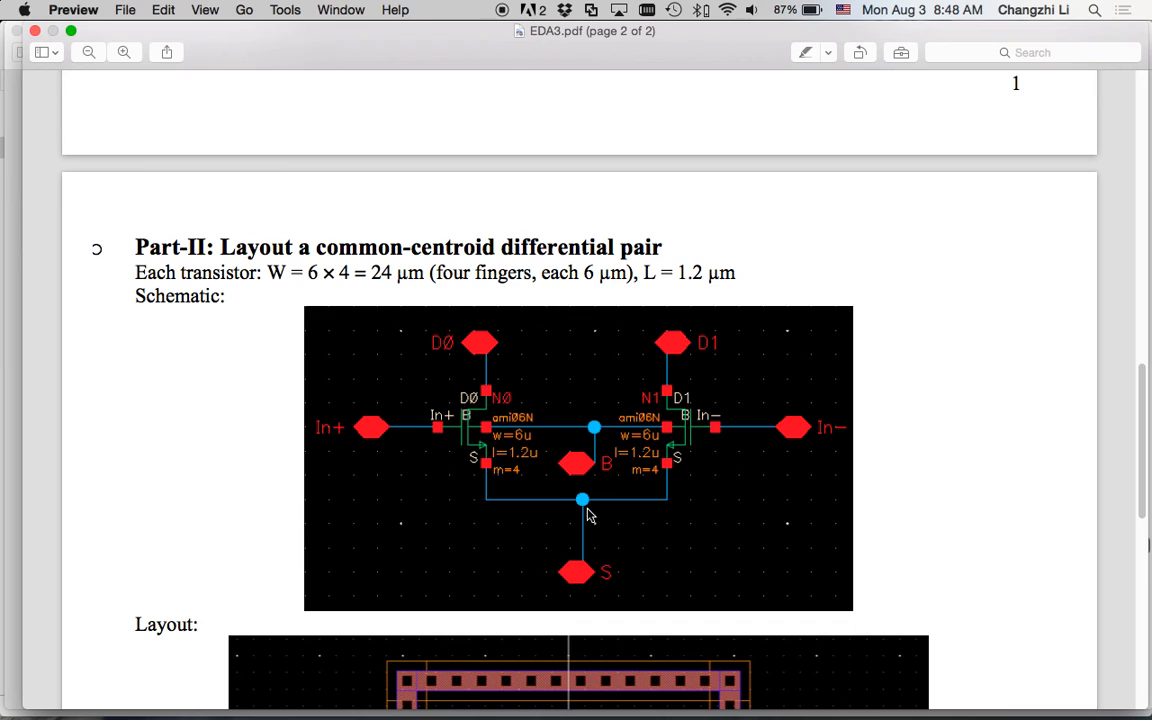
Step: Switch to the Cadence Virtuoso session, open the Library Manager and select the EDA3 library
mouse_move(681, 715)
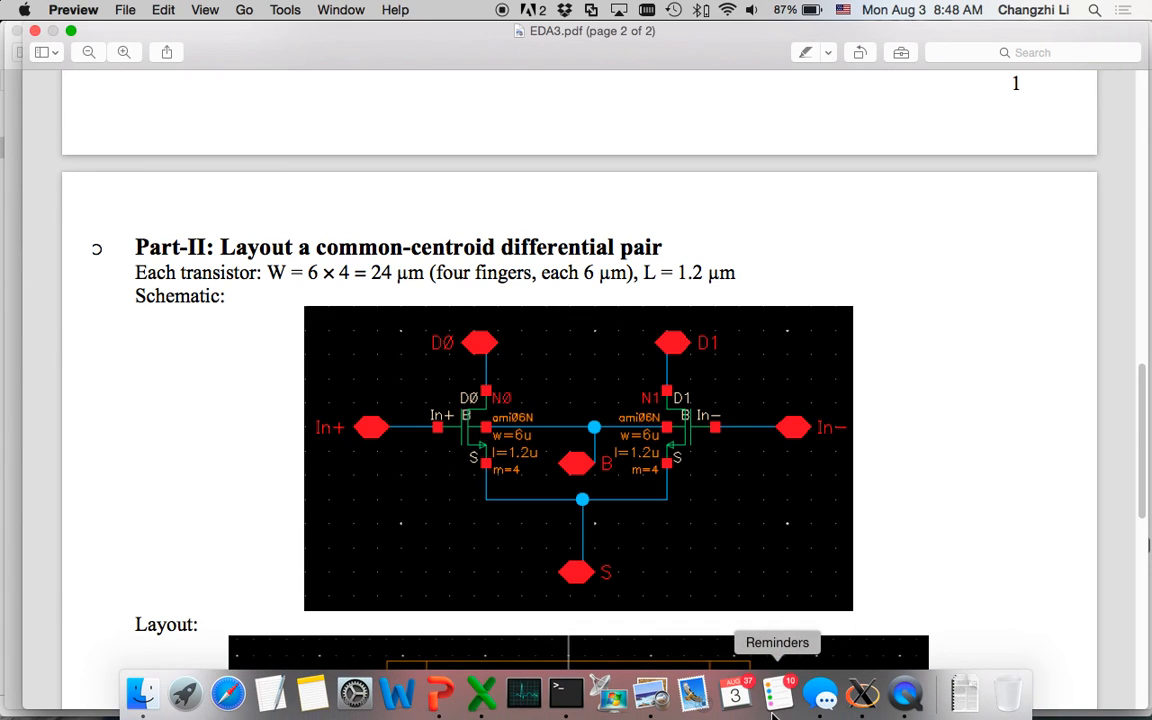
left_click(866, 697)
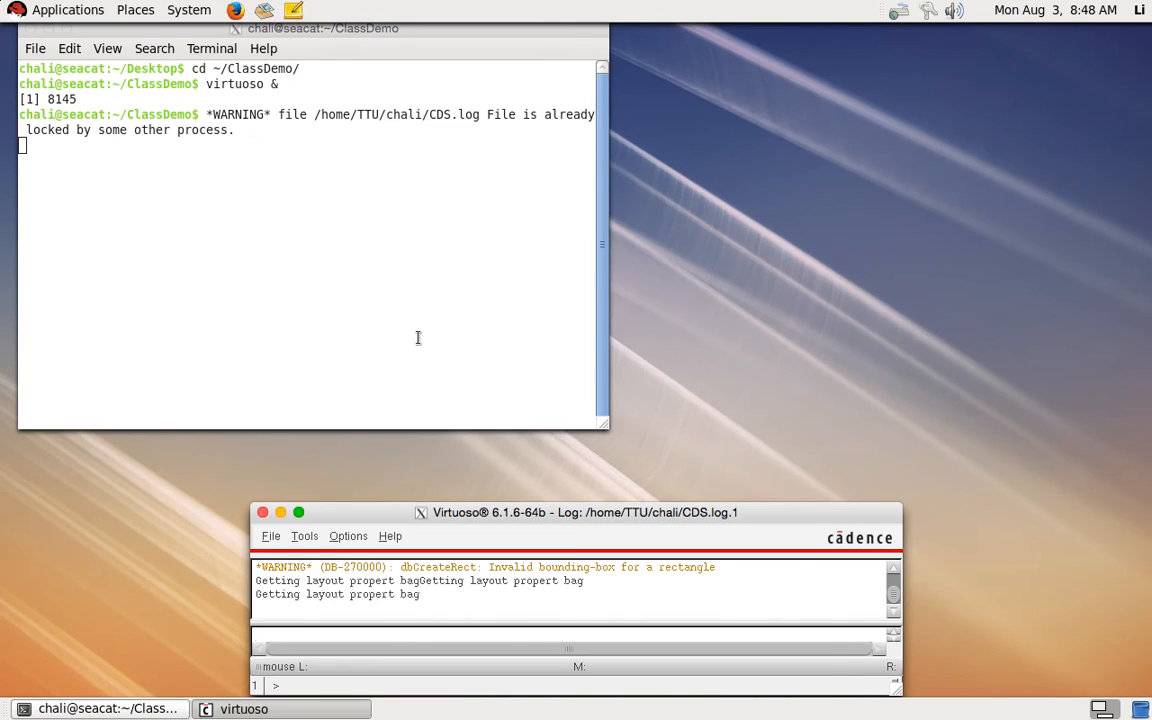
left_click(306, 537)
left_click(357, 151)
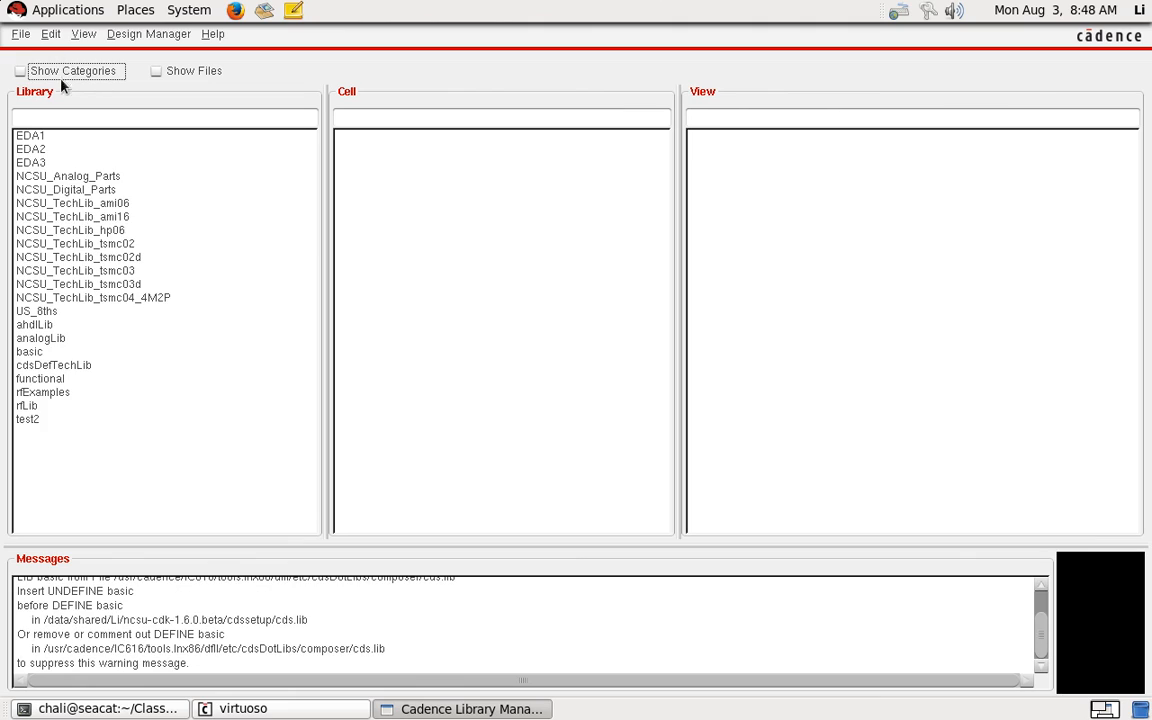
left_click(46, 161)
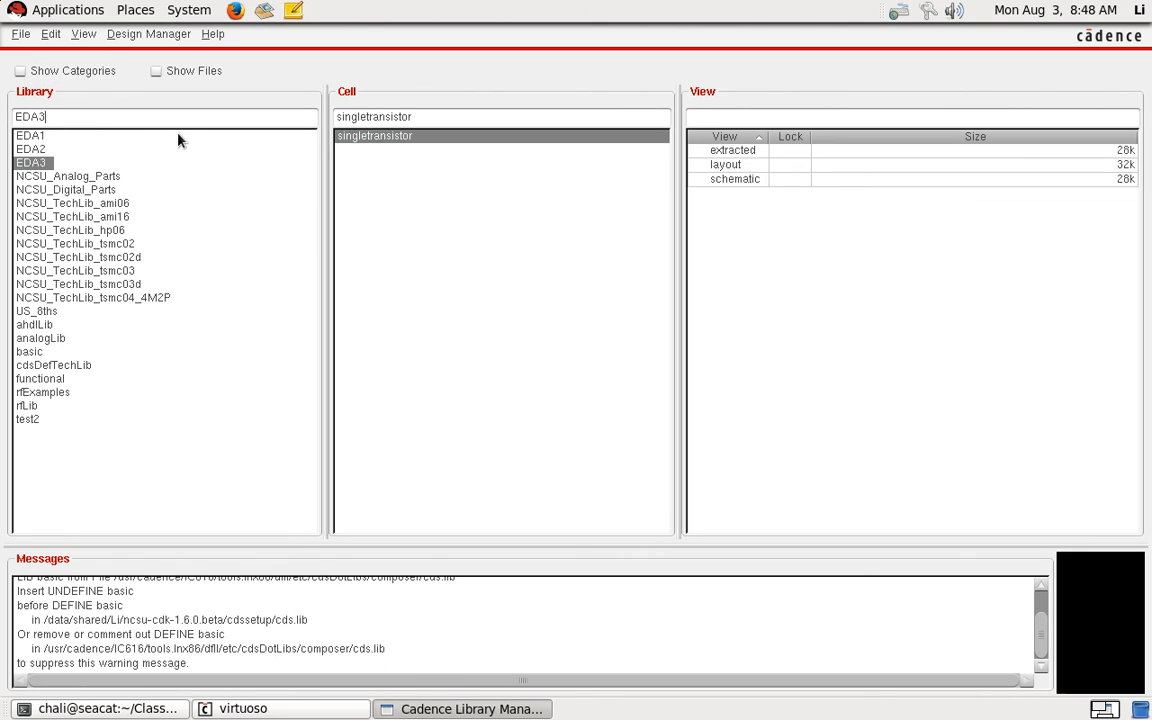
Step: Create a new schematic cell view for a cell named commoncentroid in the EDA3 library
left_click(20, 33)
mouse_move(44, 52)
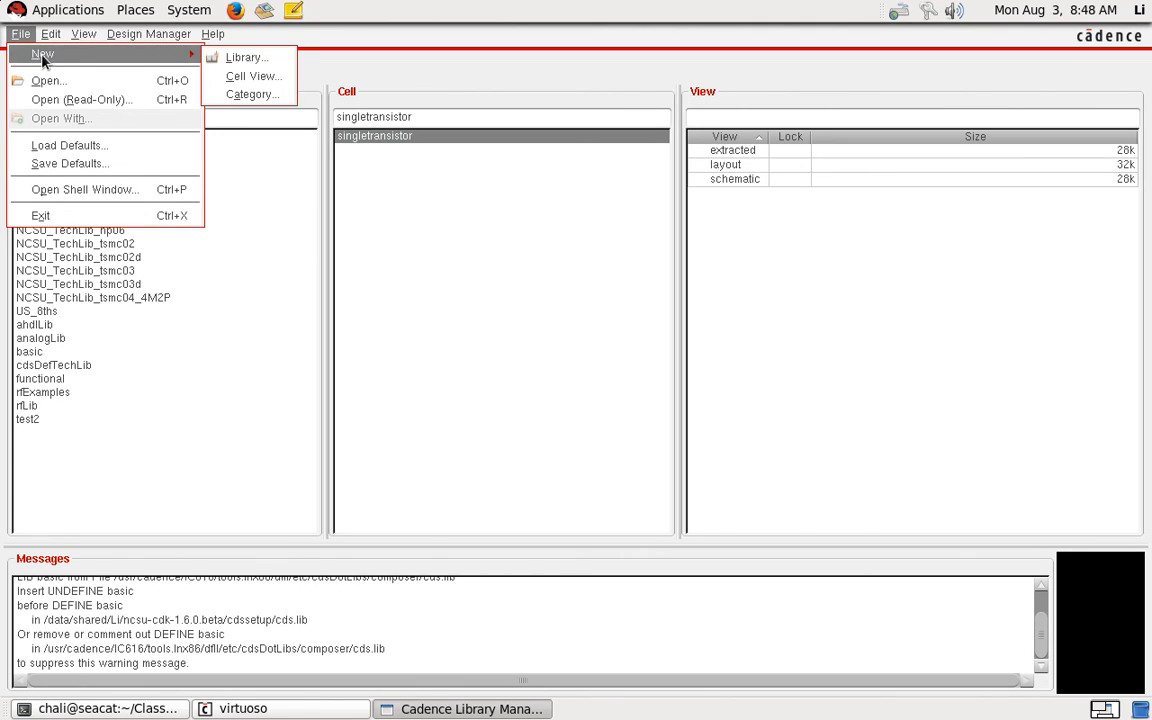
left_click(260, 76)
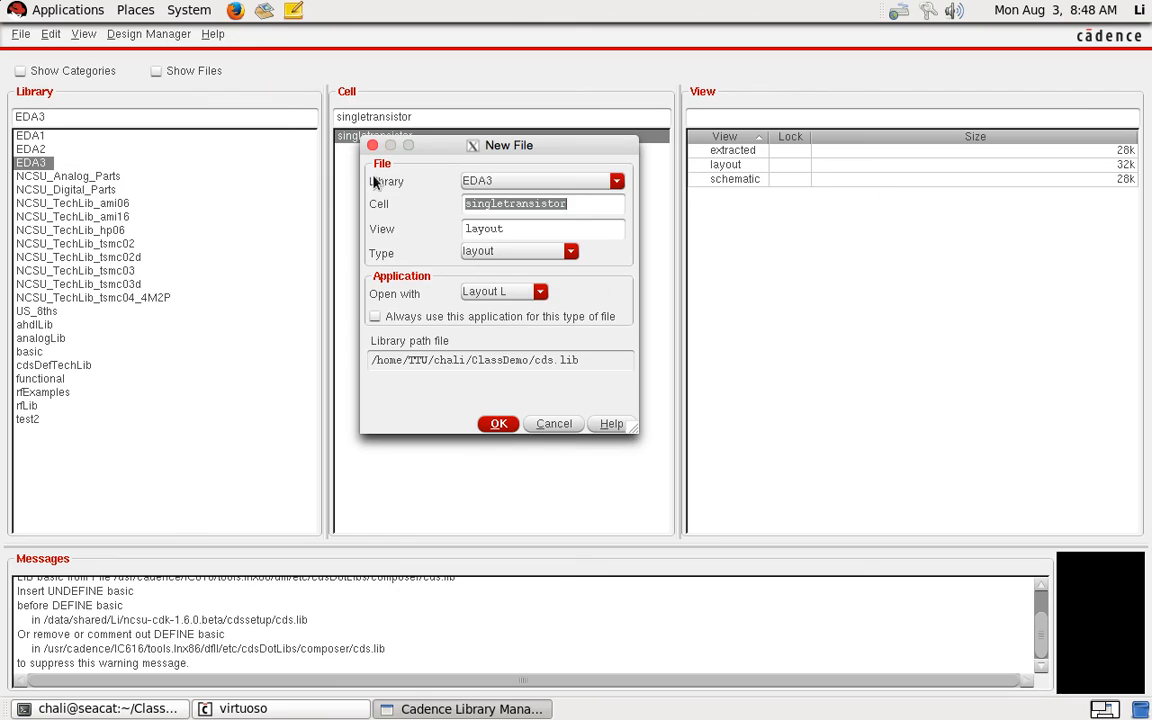
left_click(520, 253)
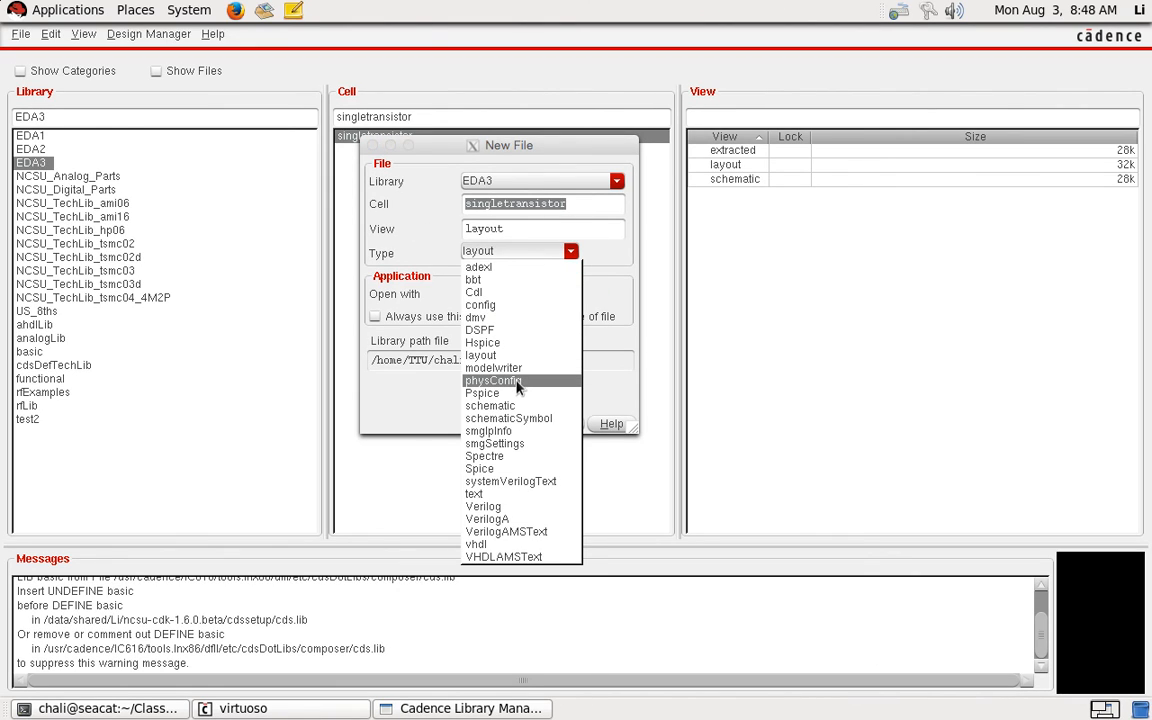
left_click(512, 405)
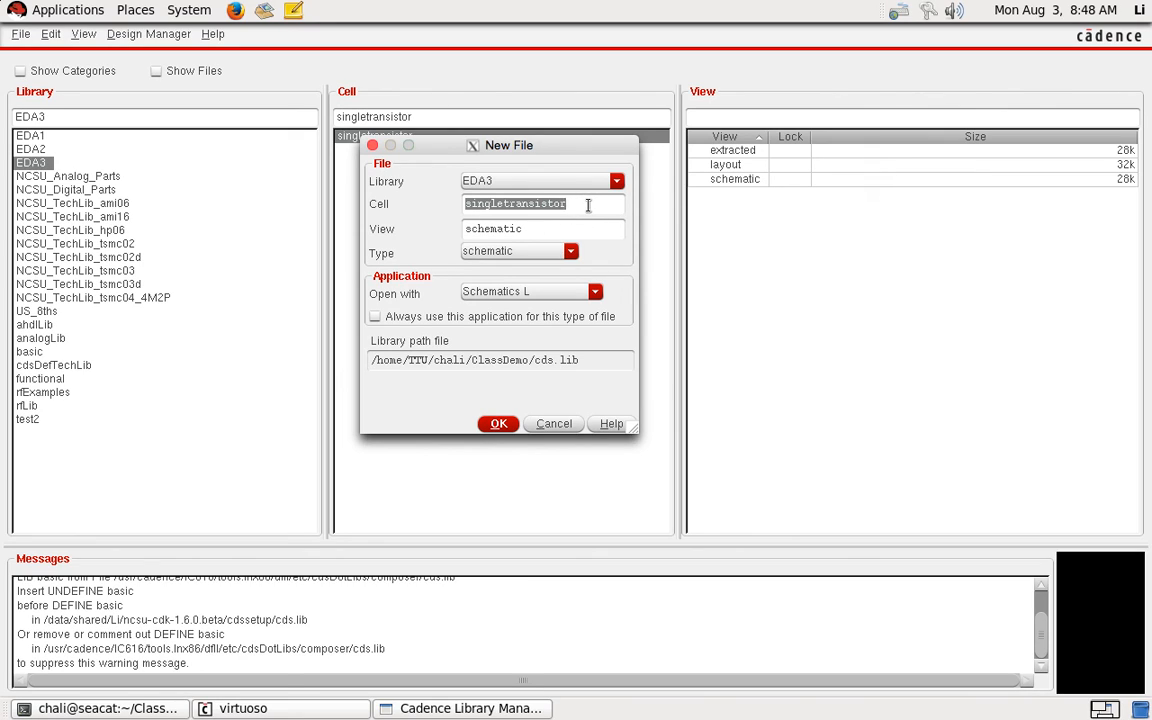
type("commoncentroid")
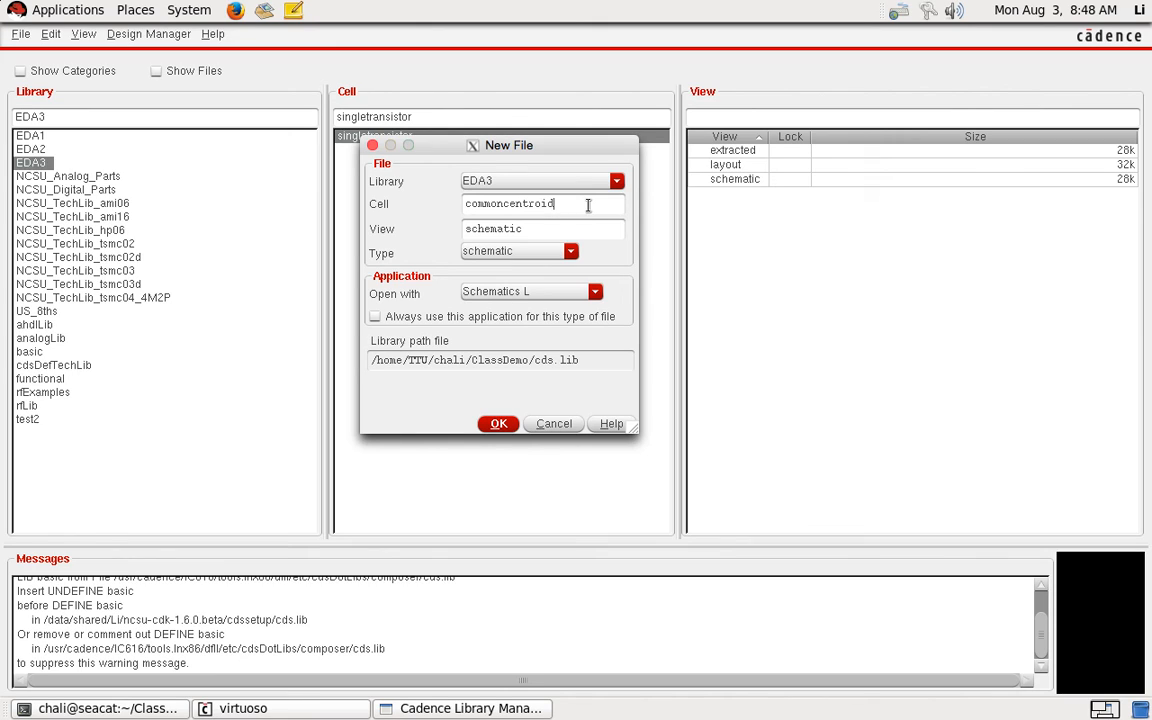
left_click(498, 423)
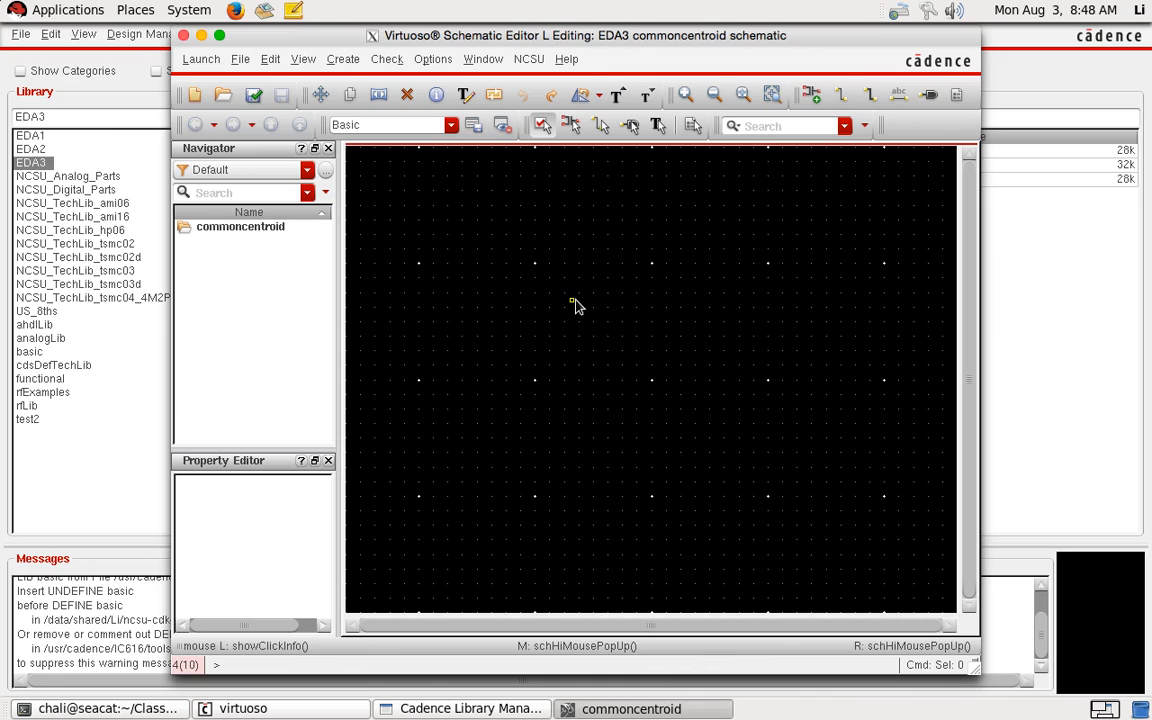
Step: Start adding an nmos4 symbol from NCSU_Analog_Parts with its width set to 6u and its multiplier to 4
key("i")
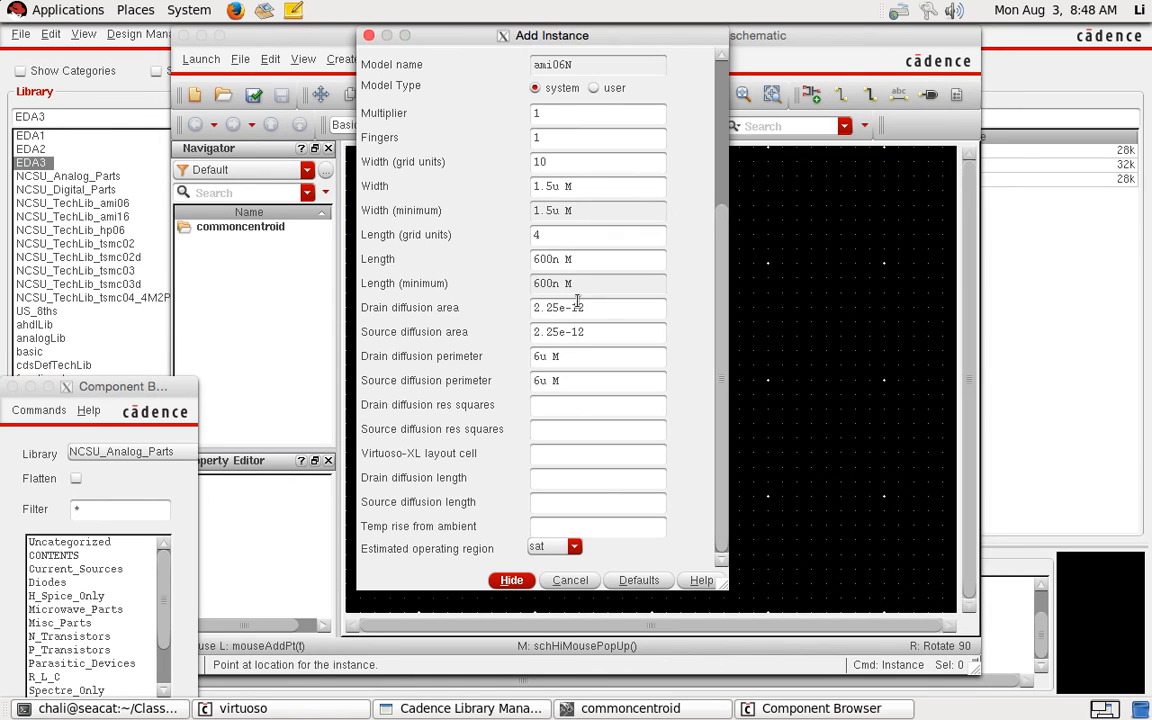
left_click_drag(121, 386, 209, 310)
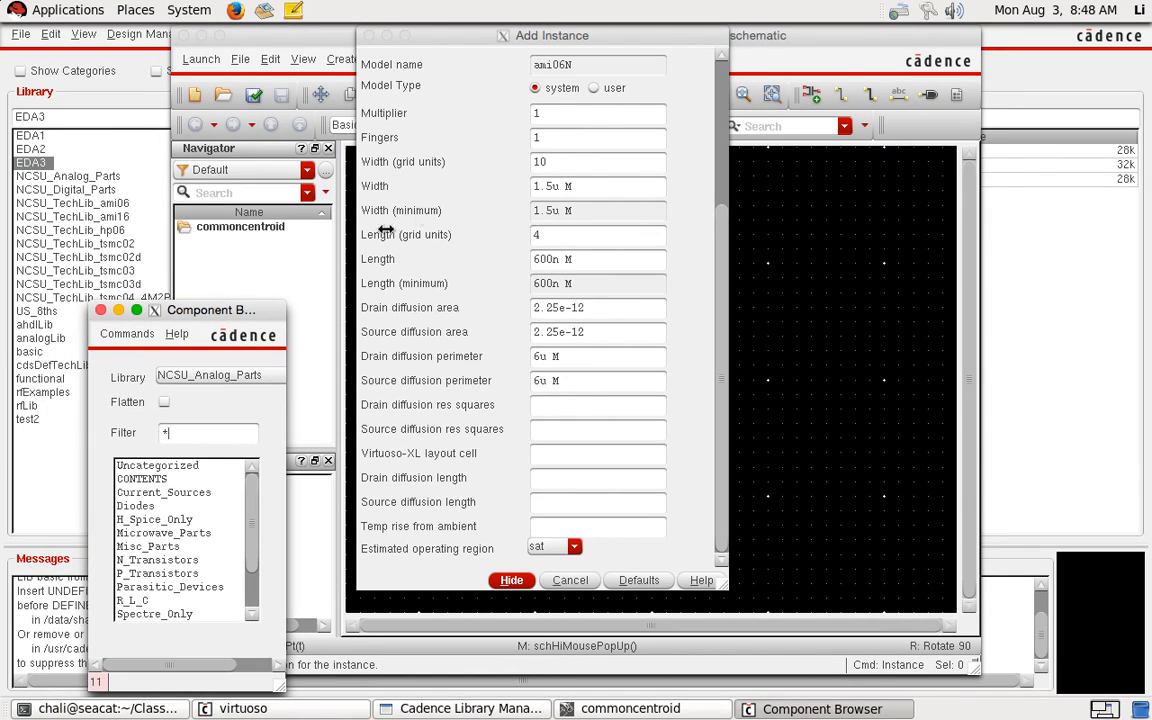
left_click_drag(650, 38, 655, 105)
left_click_drag(727, 277, 728, 132)
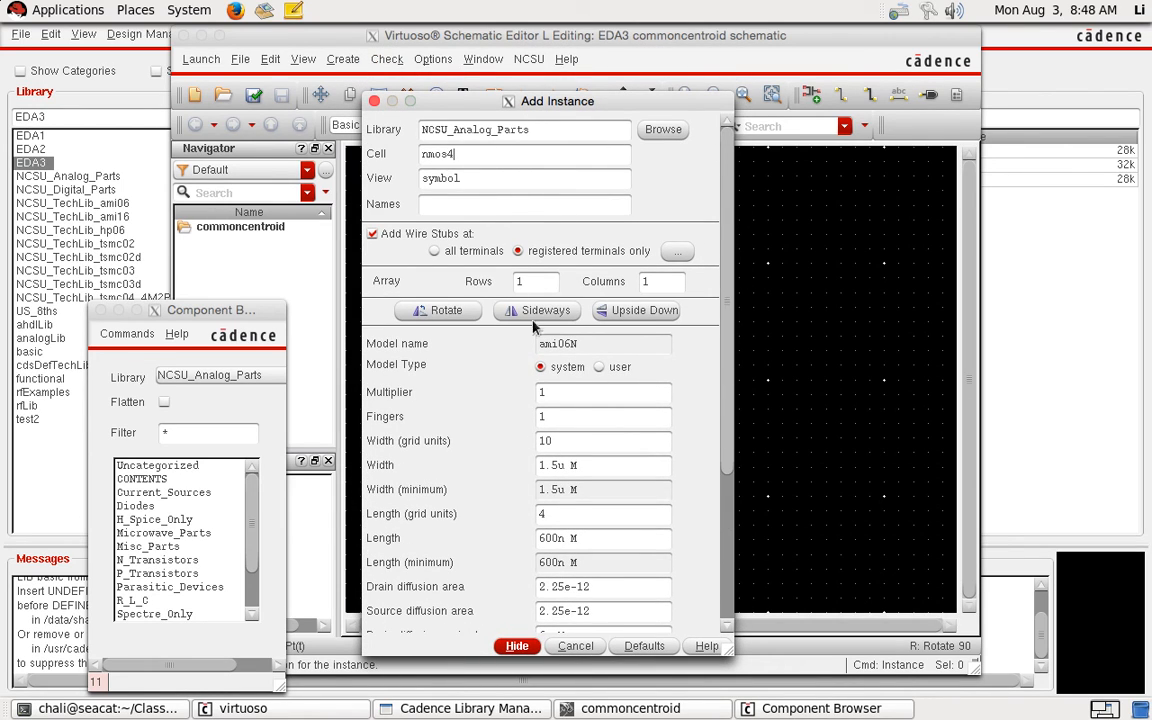
left_click_drag(727, 349, 727, 481)
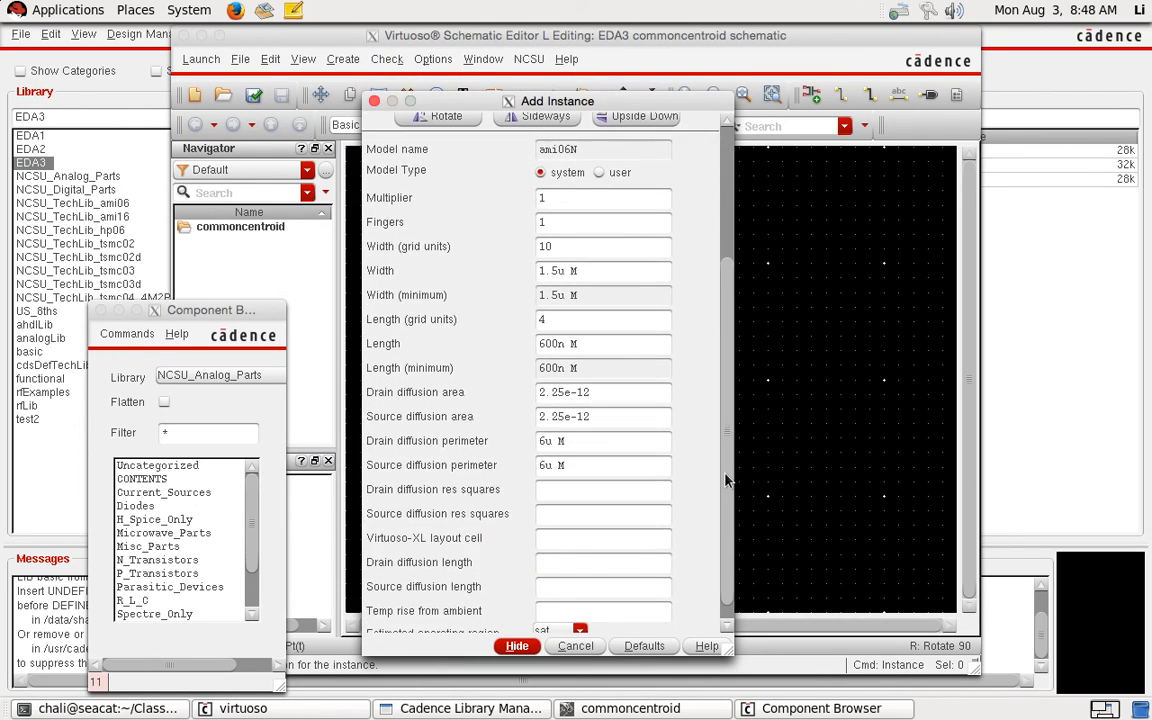
left_click_drag(605, 270, 492, 274)
type("6u")
key("Tab")
left_click_drag(563, 198, 500, 203)
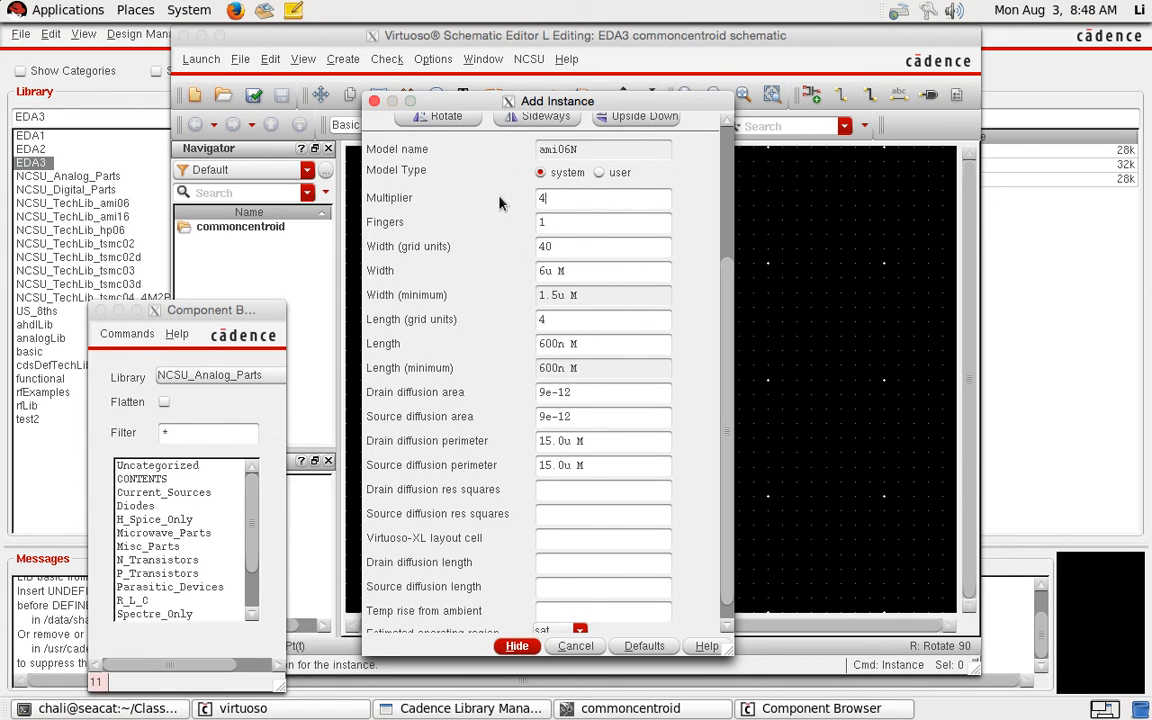
key("Tab")
Step: Set the nmos4 length to 1.2u and place the transistor left of the schematic's centre
left_click(567, 319)
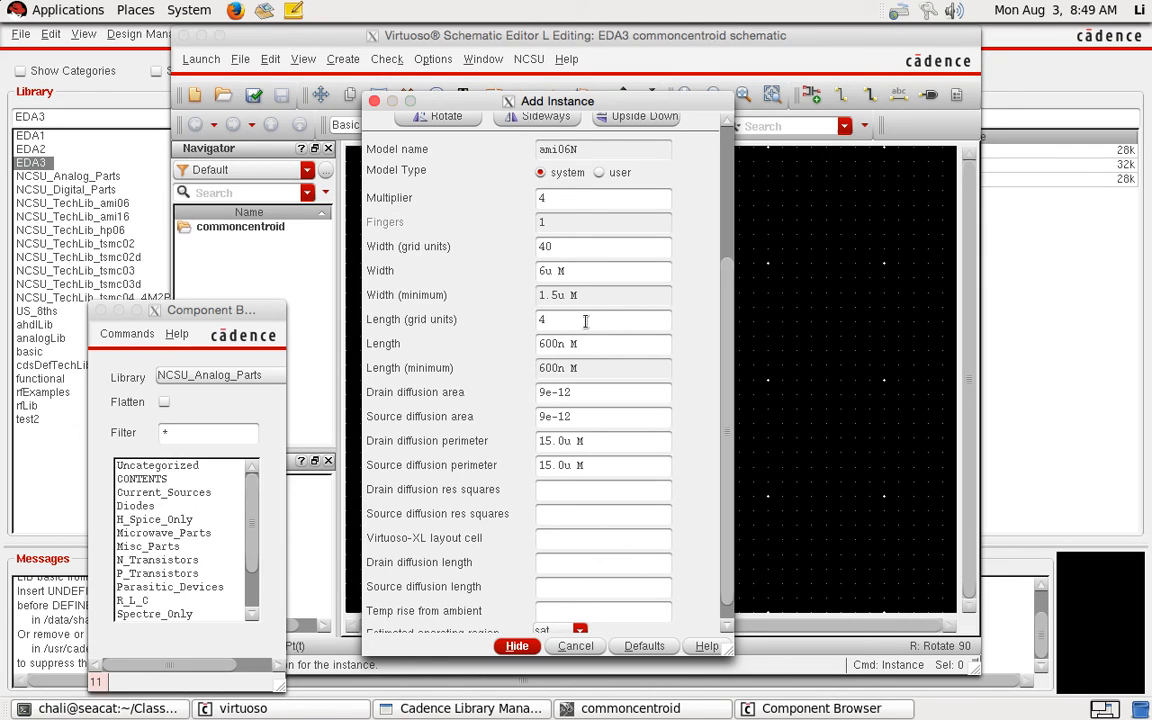
triple_click(577, 270)
triple_click(598, 343)
type("1.2u")
key("Tab")
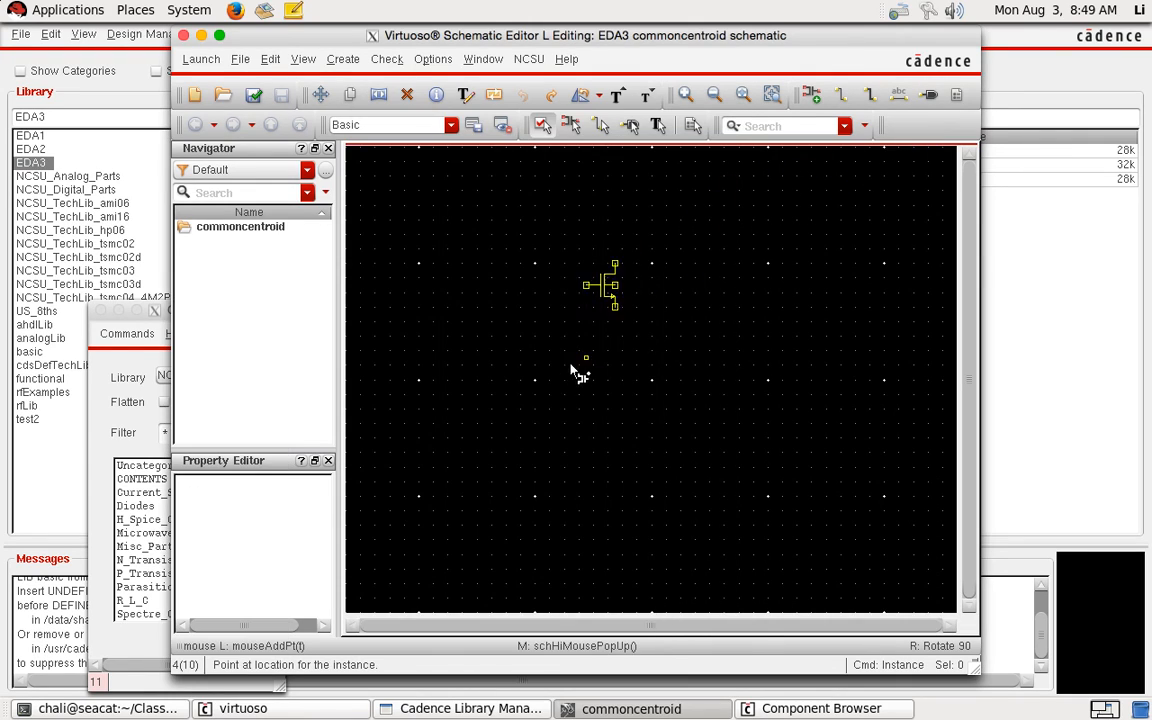
left_click(531, 400)
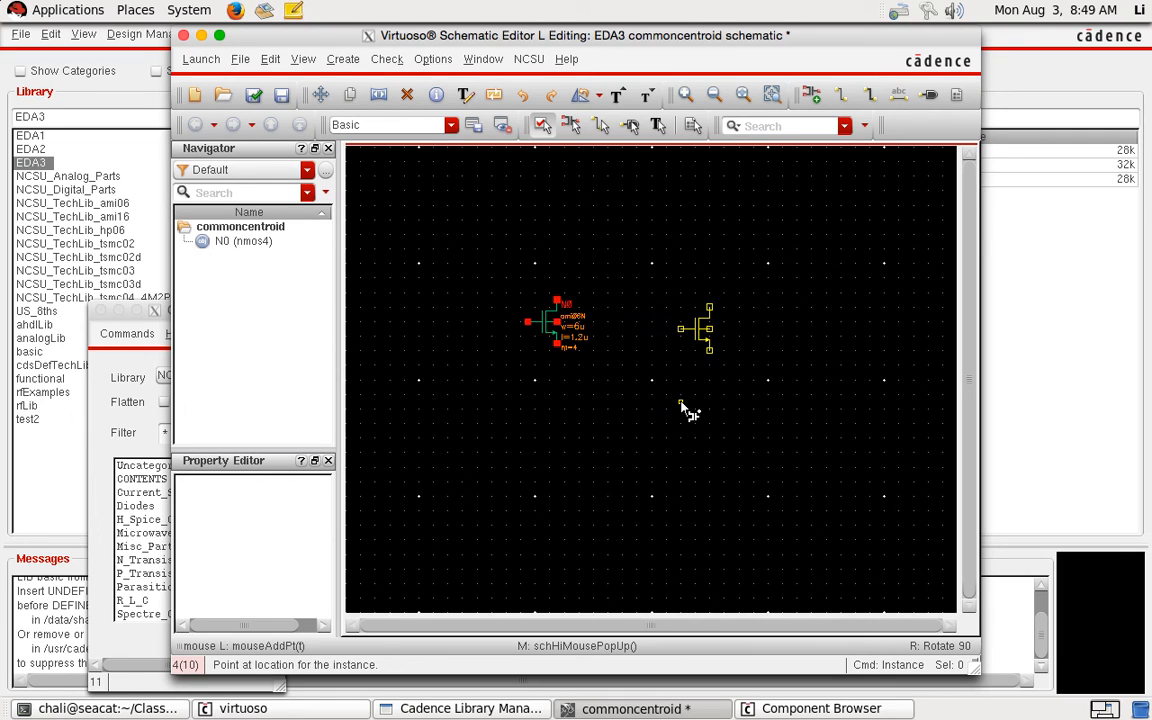
Step: Place a second nmos4, mirrored sideways, level with the first transistor and to its right, and end instance placement
key("alt+Tab")
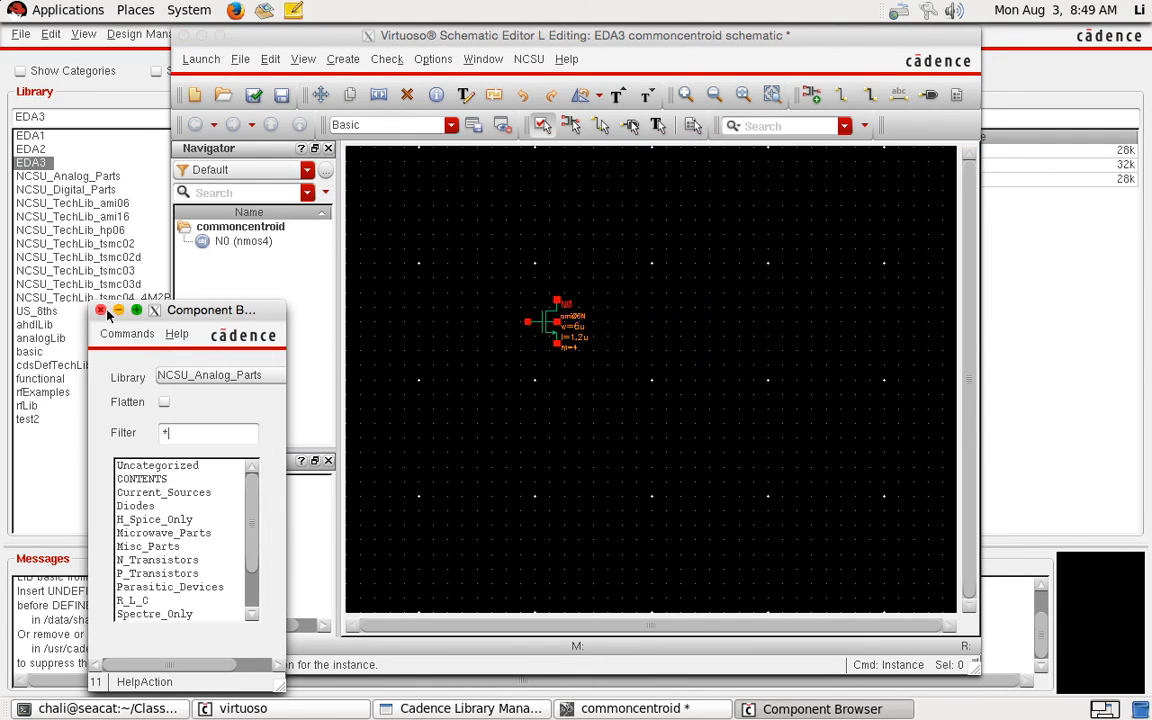
left_click(101, 311)
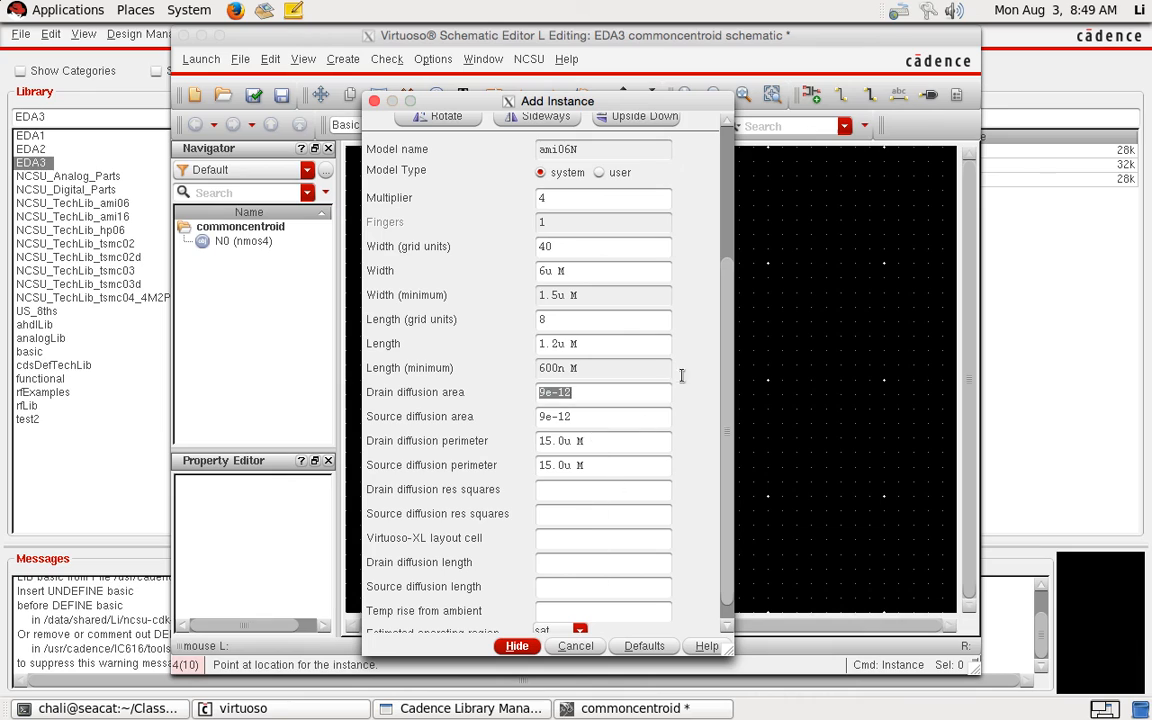
left_click_drag(727, 295, 725, 147)
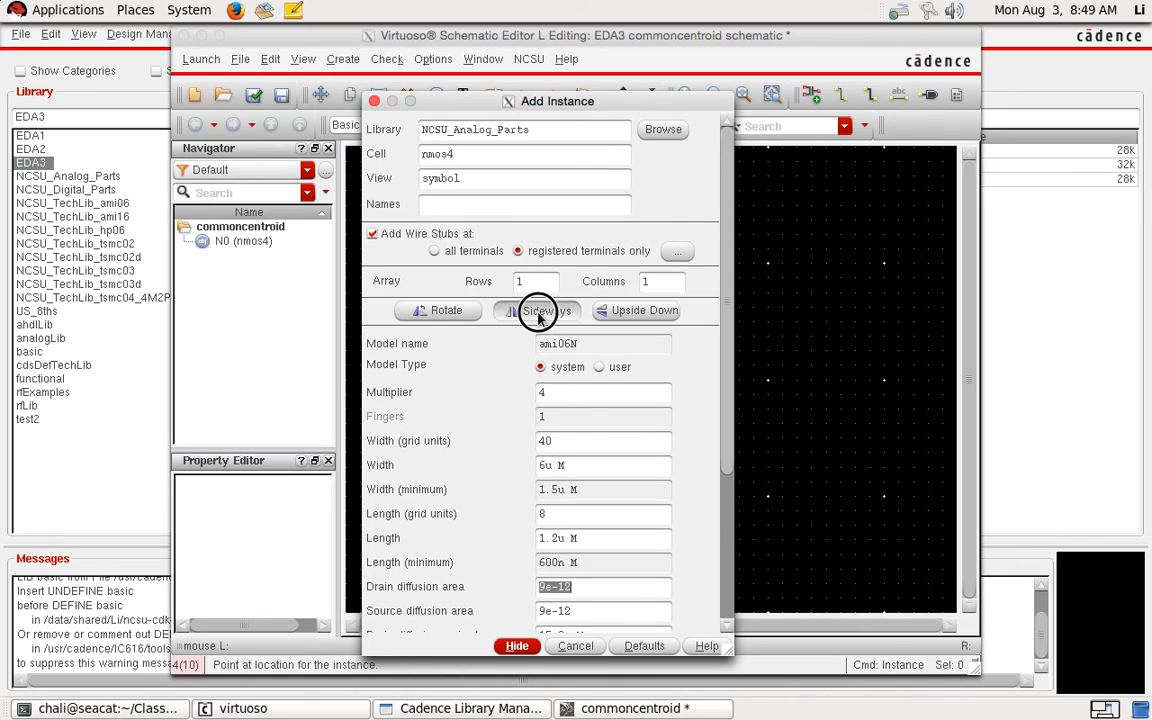
left_click(744, 404)
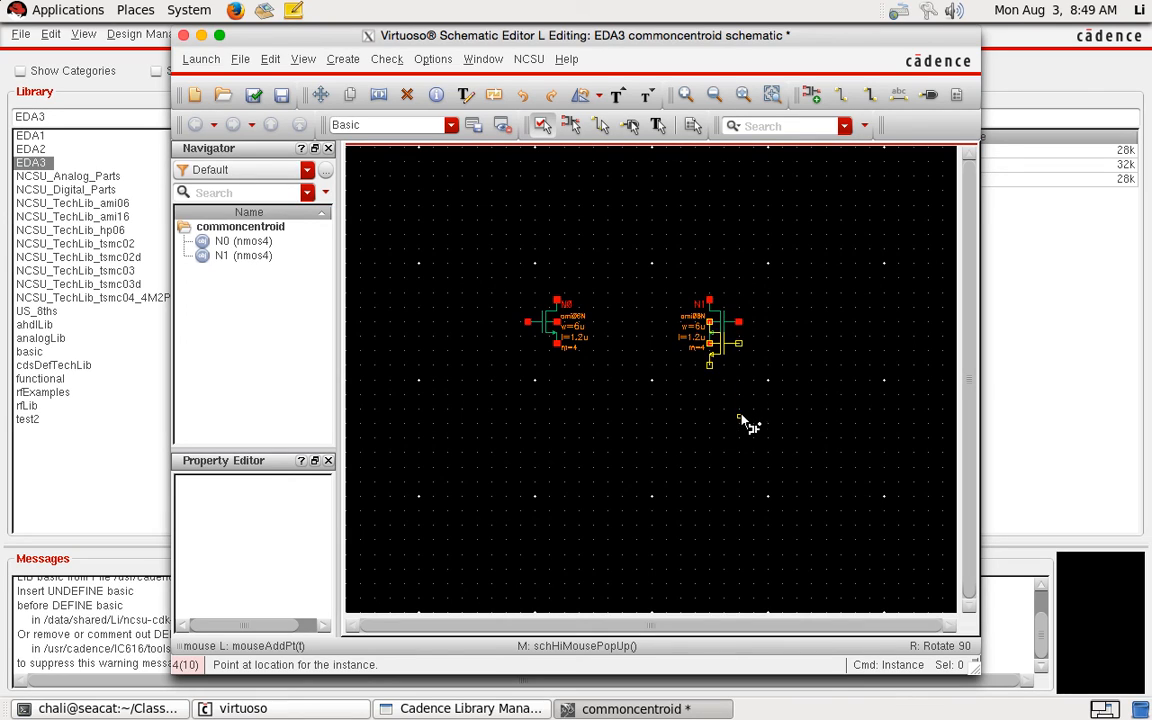
key("Escape")
key("f")
Step: Wire the sources of N0 and N1 together below the transistors, with a stub running down from the middle of that wire
key("w")
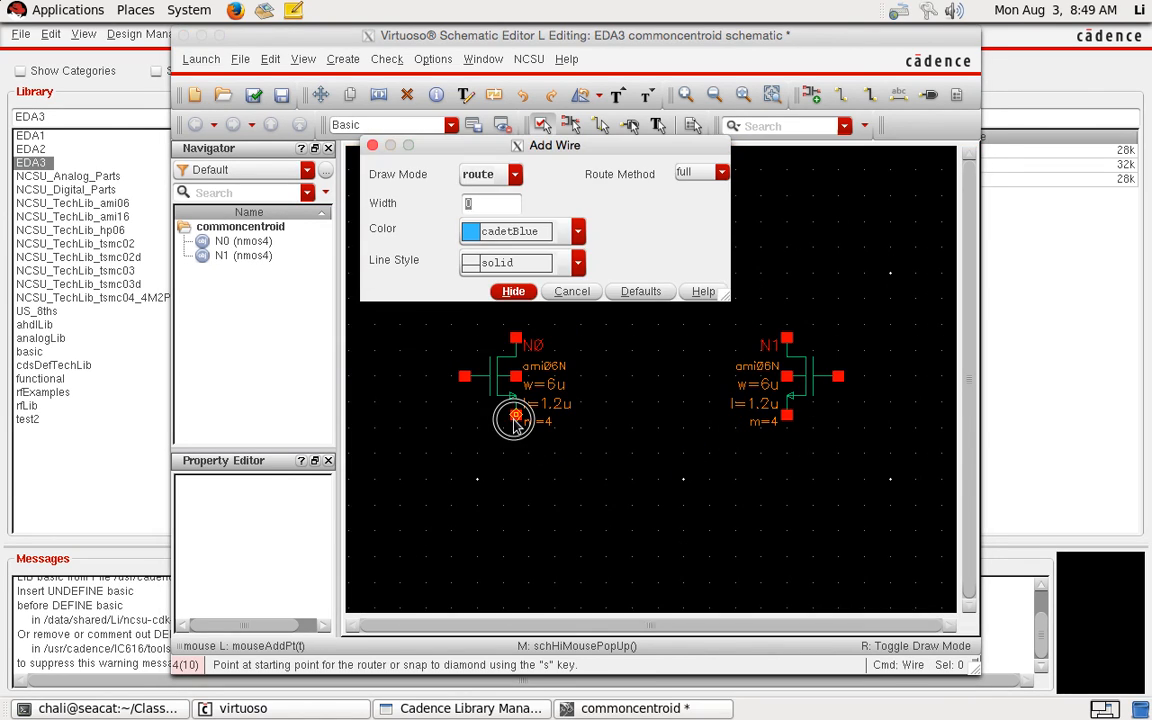
left_click(515, 416)
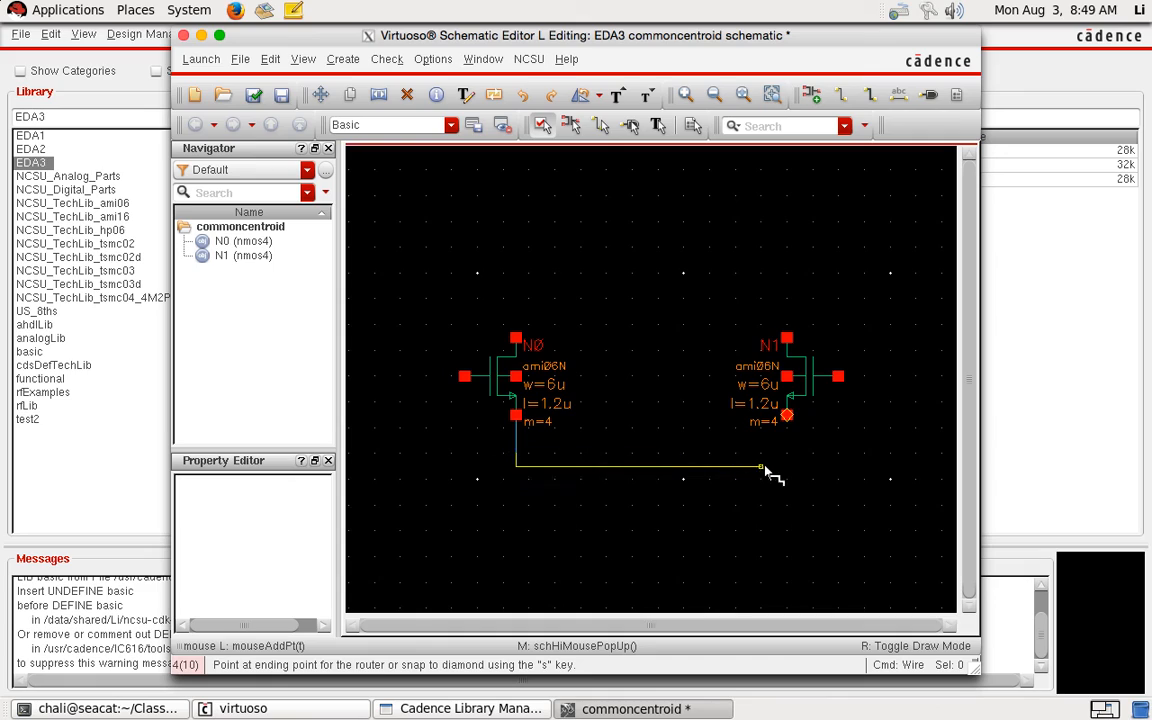
left_click(788, 420)
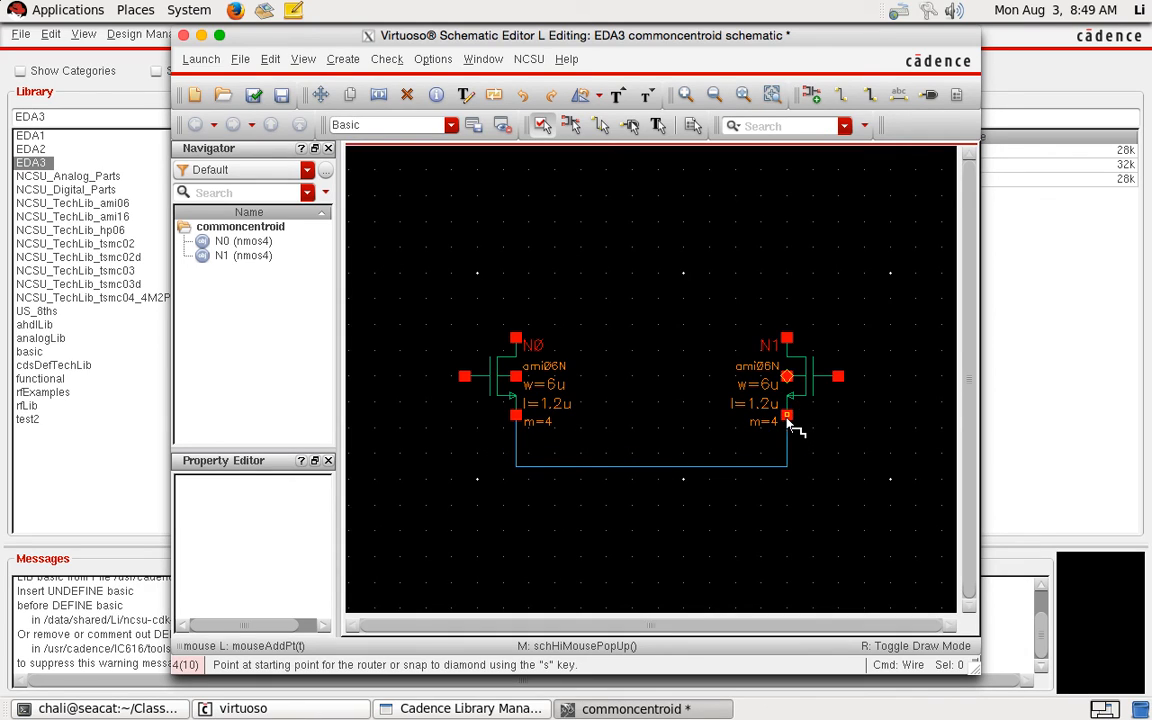
left_click(645, 468)
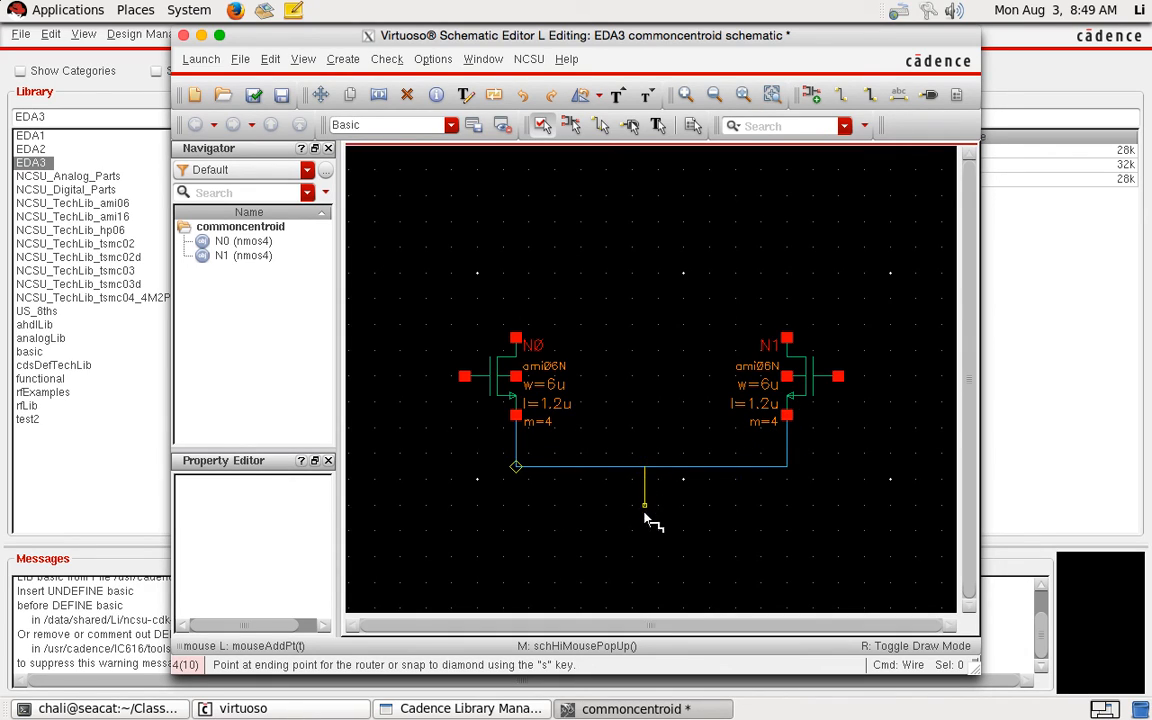
double_click(645, 543)
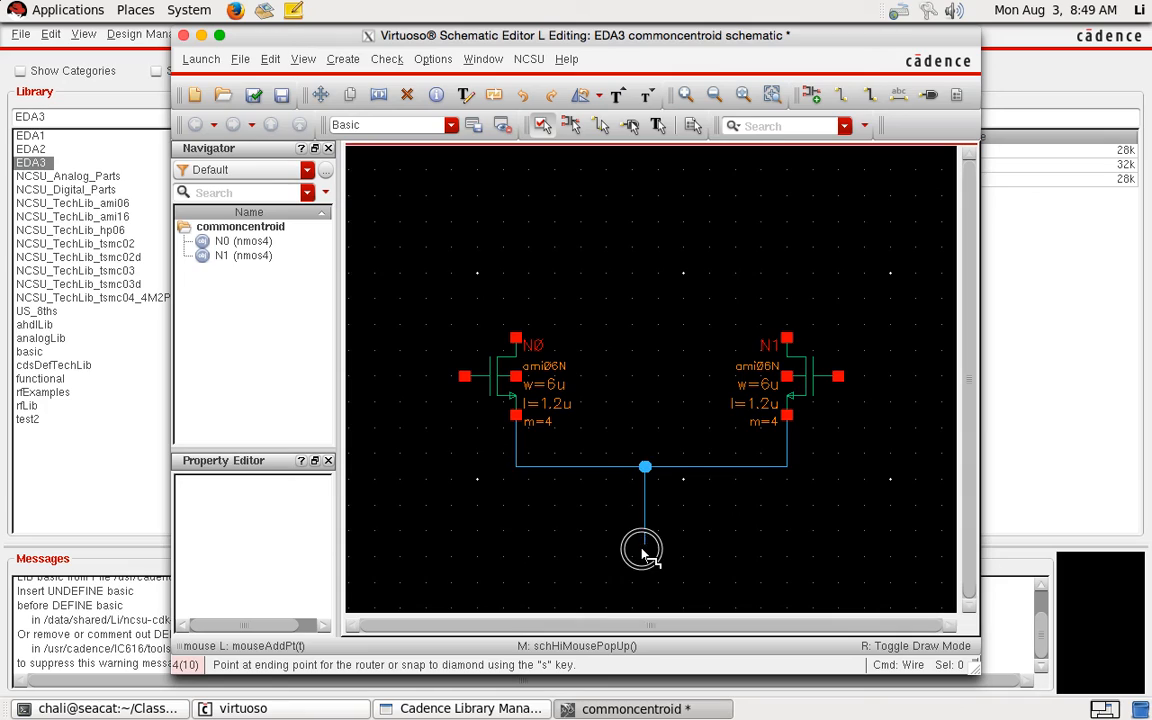
Step: Wire the body terminals of N0 and N1 together and extend a horizontal wire stub outward from each gate
left_click(516, 376)
left_click(787, 377)
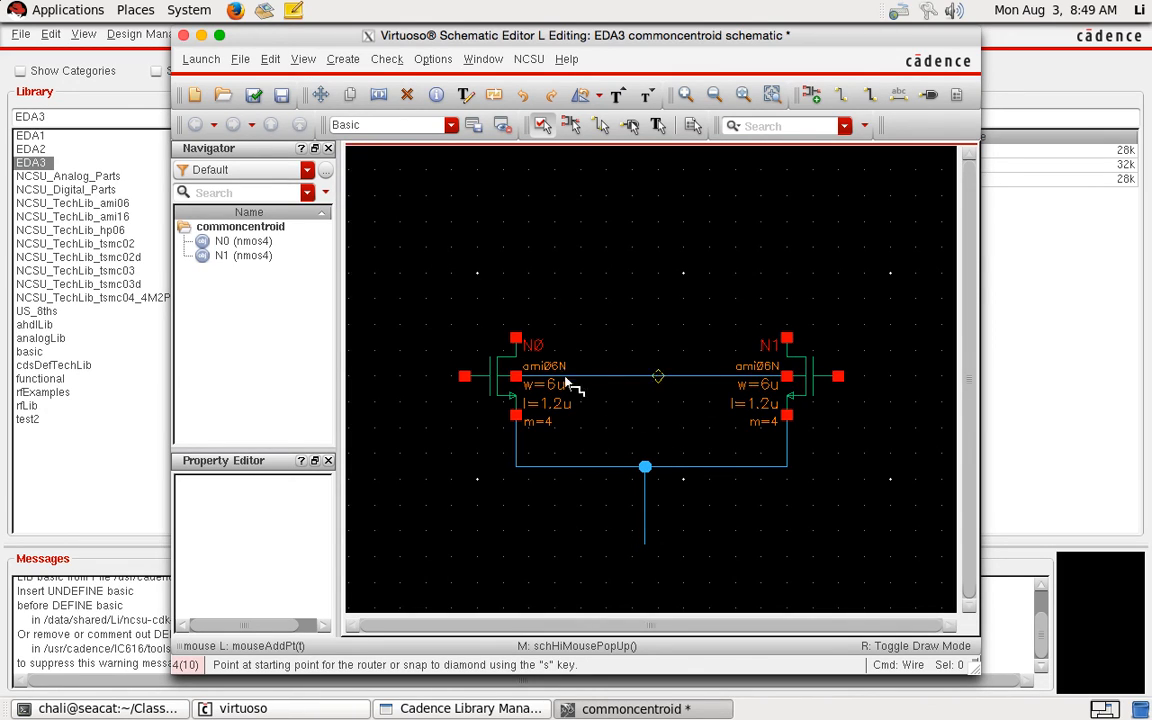
left_click(462, 378)
double_click(400, 377)
left_click(838, 377)
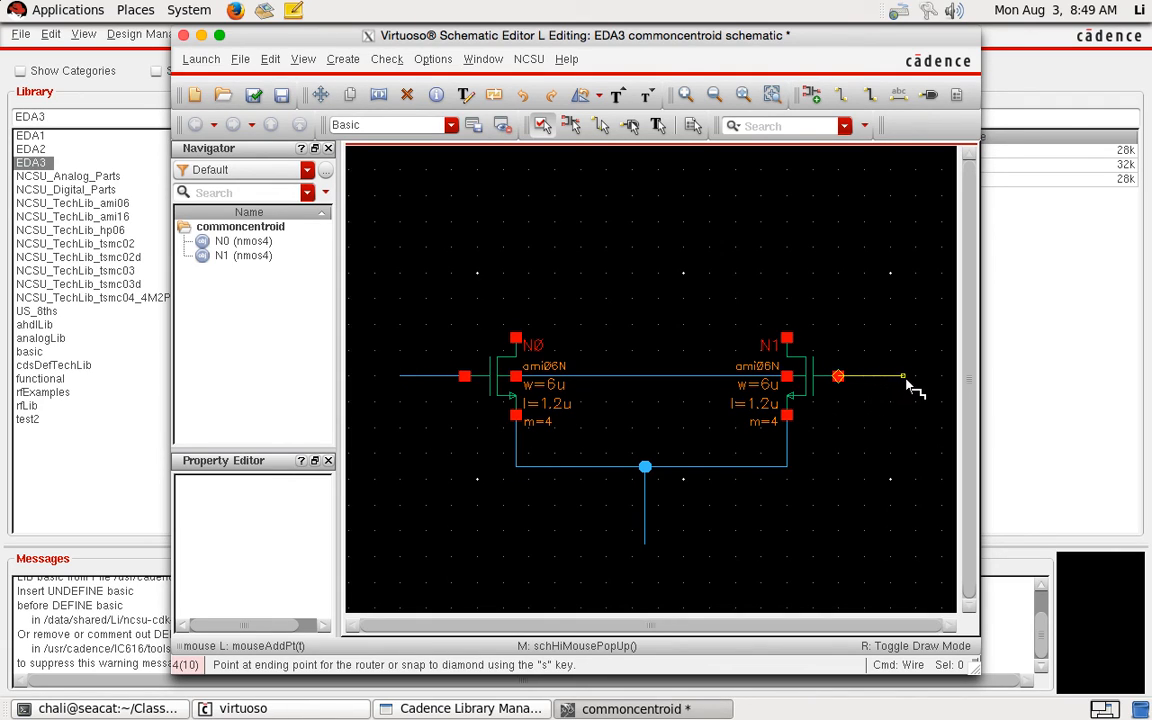
double_click(905, 379)
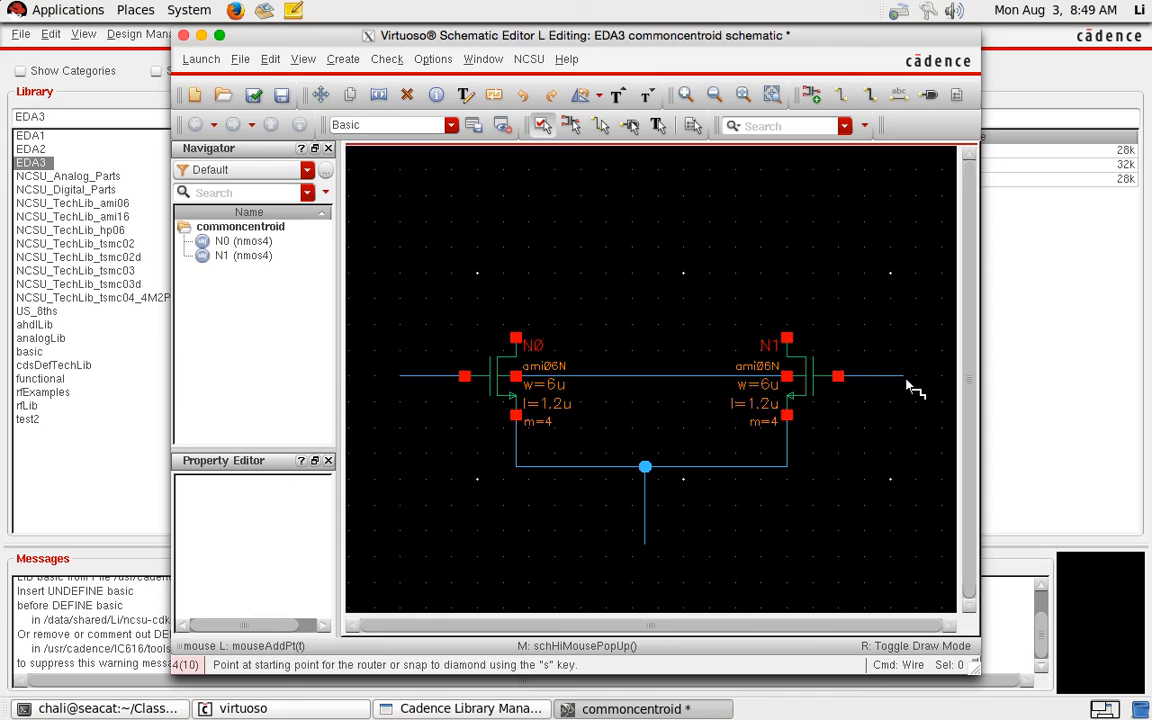
Step: Extend a vertical wire stub upward from the drain of each transistor, N0 and N1, and end wiring
left_click(515, 338)
double_click(516, 272)
left_click(787, 339)
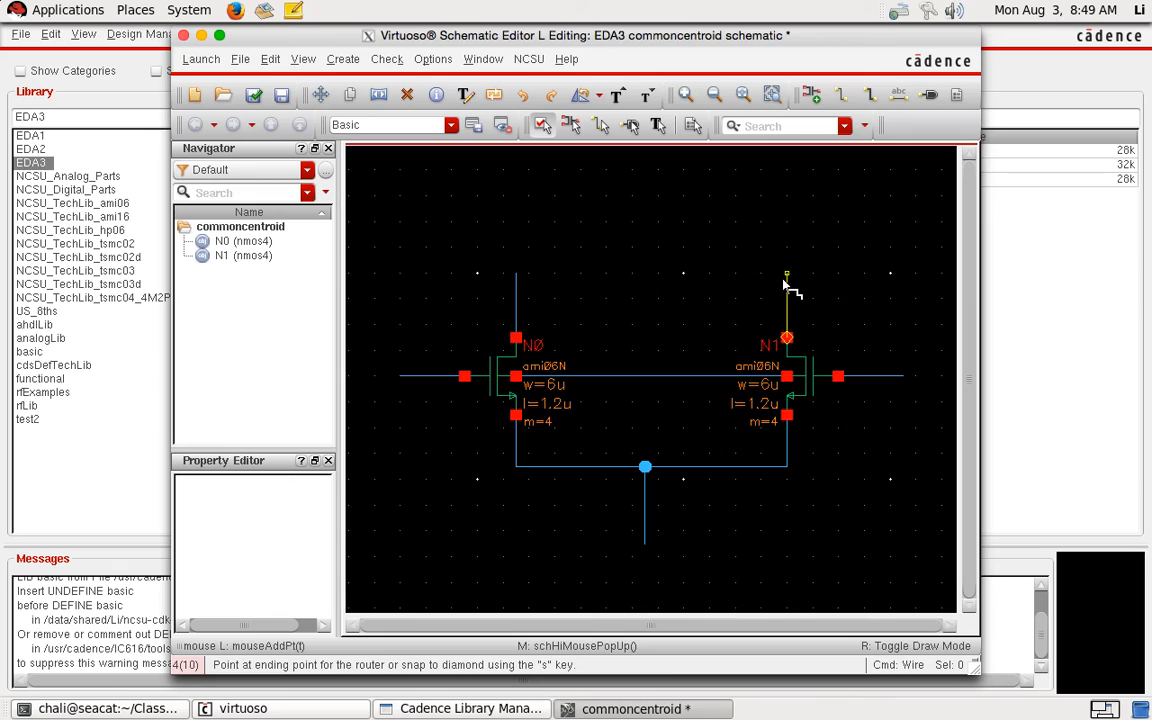
double_click(786, 283)
key("Escape")
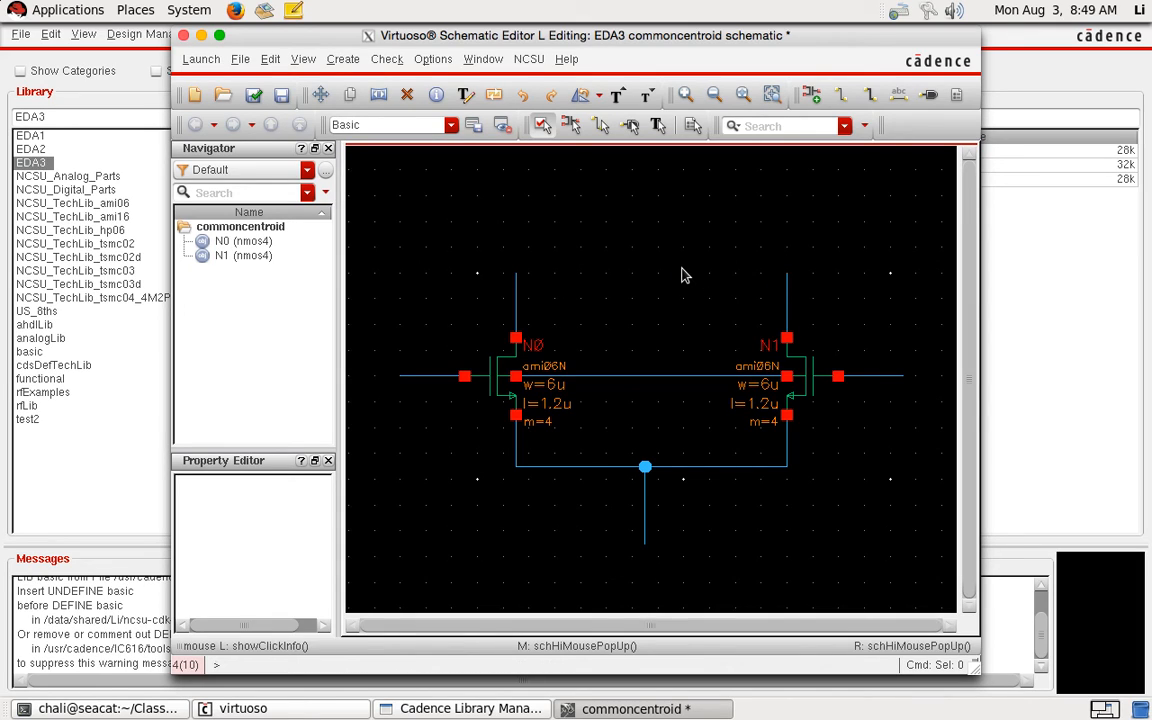
Step: Define inputOutput pins In+ In- S B D0 D1, placing In+ on N0's gate wire and a sideways-mirrored In- on N1's gate wire
key("p")
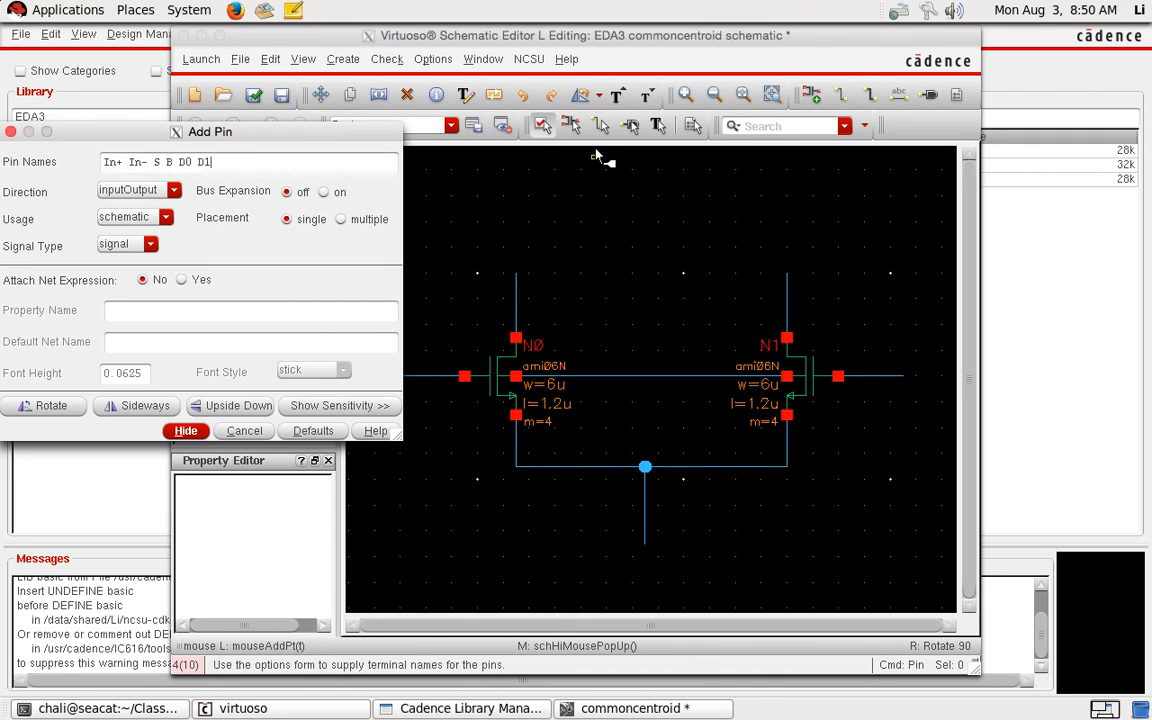
left_click(565, 37)
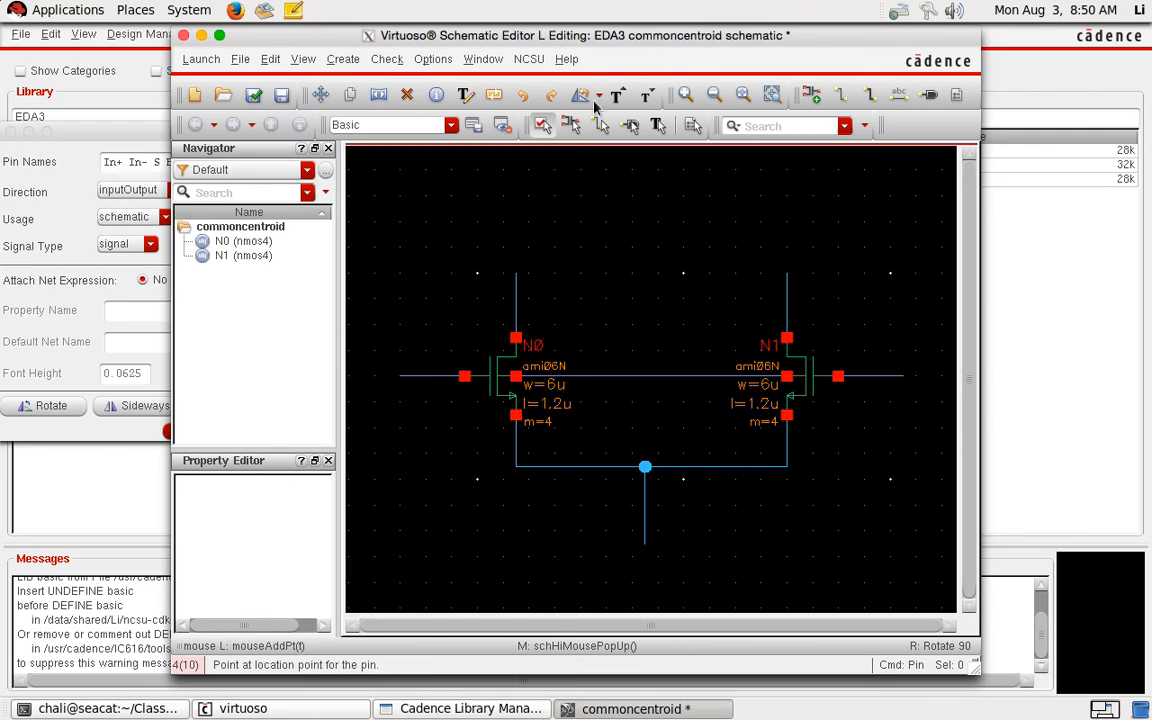
left_click(400, 380)
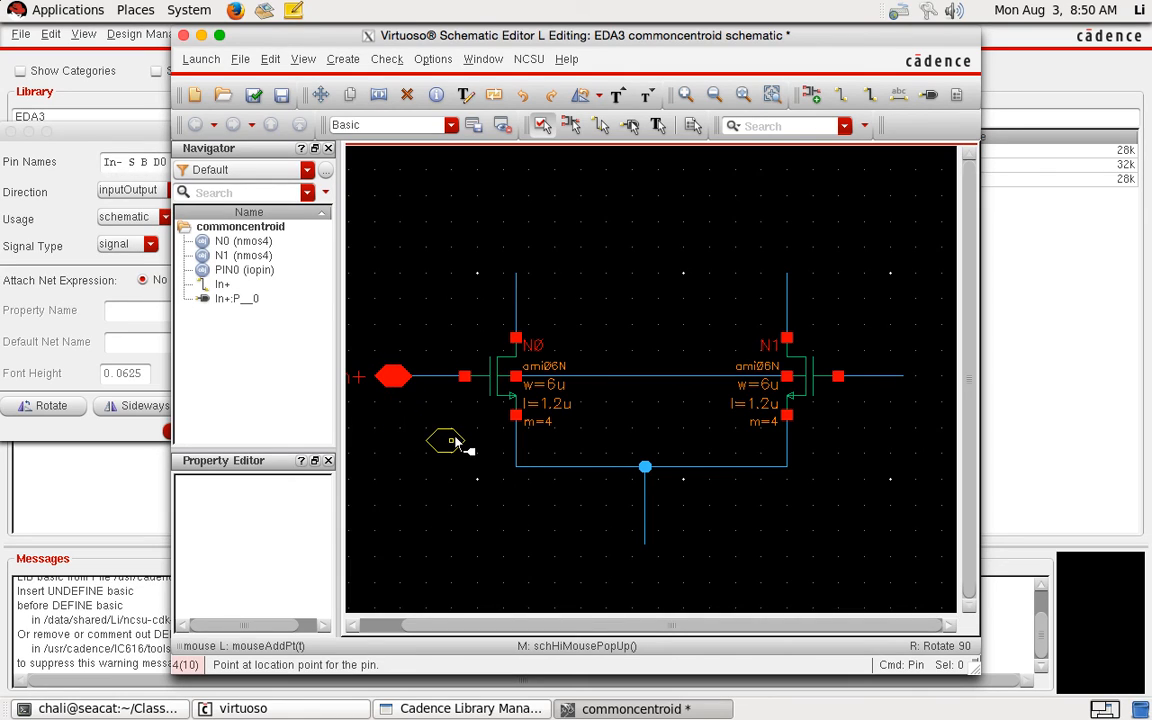
key("F3")
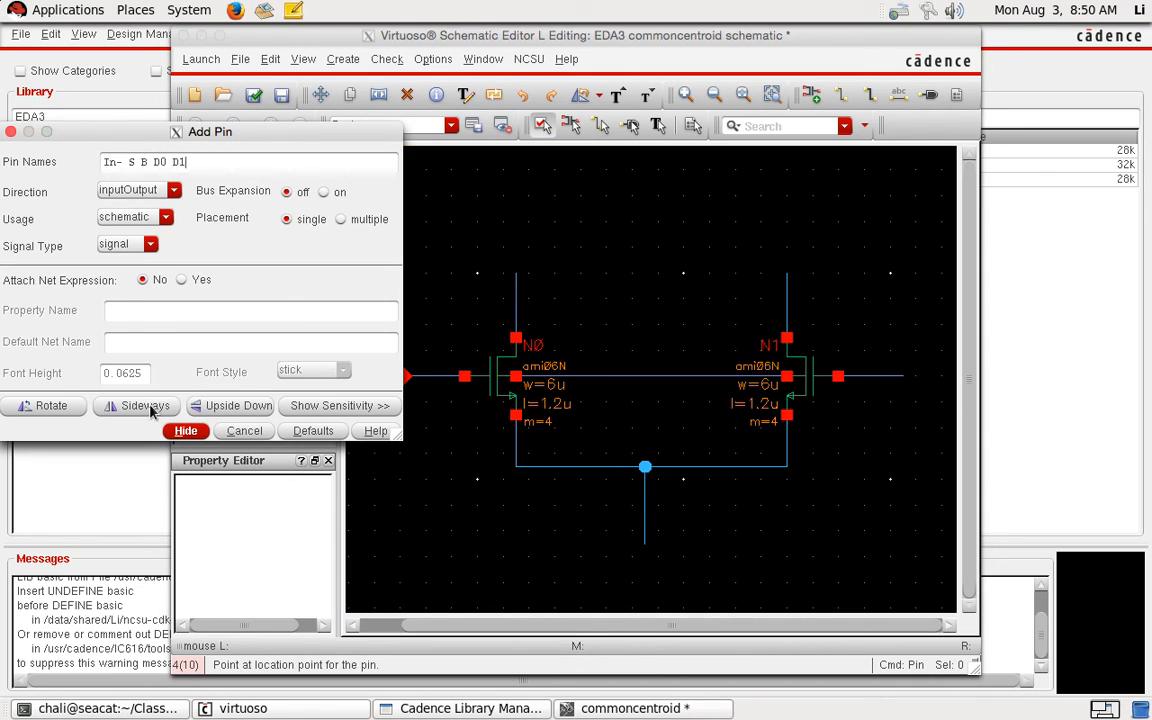
left_click(910, 392)
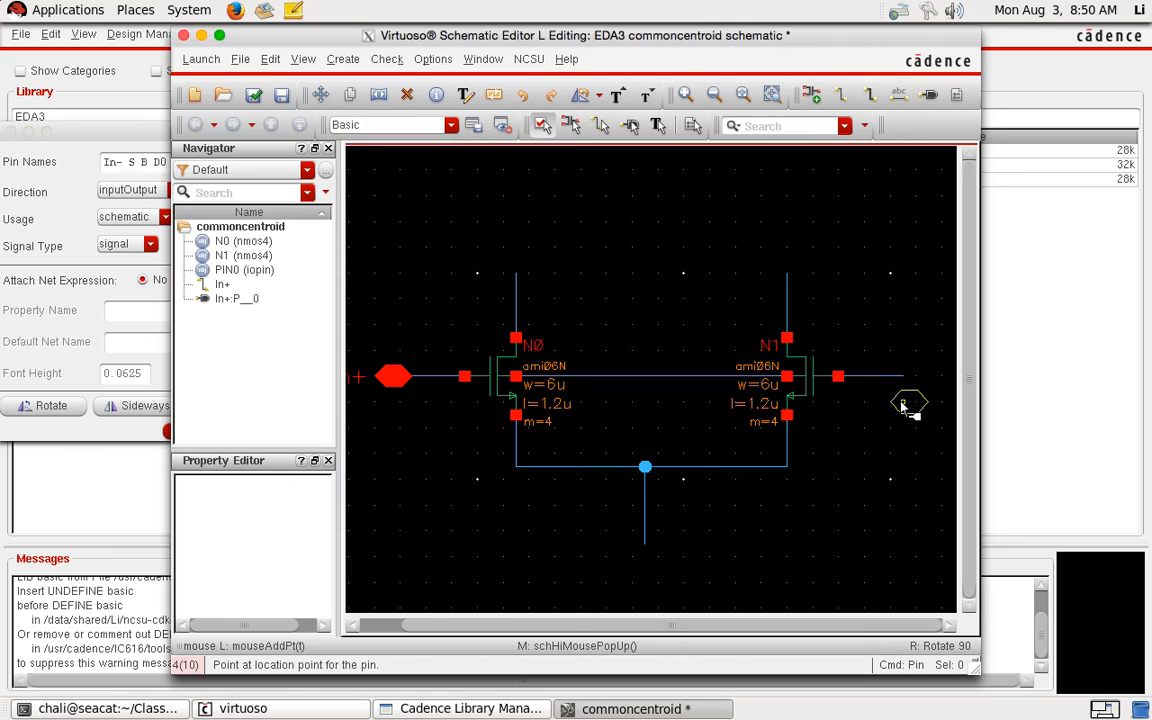
left_click(906, 380)
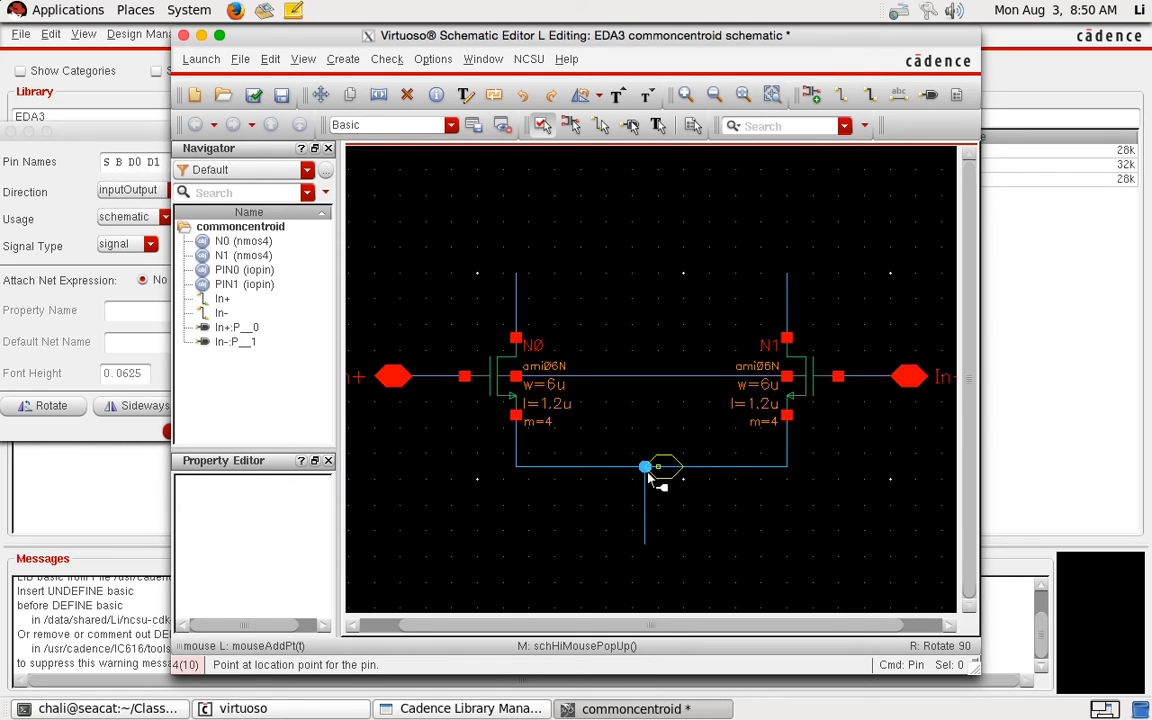
Step: Place pin S at the source stub's end, B below the body wire, and D0 and D1 on the drain stubs, mirroring D0 sideways
left_click(650, 546)
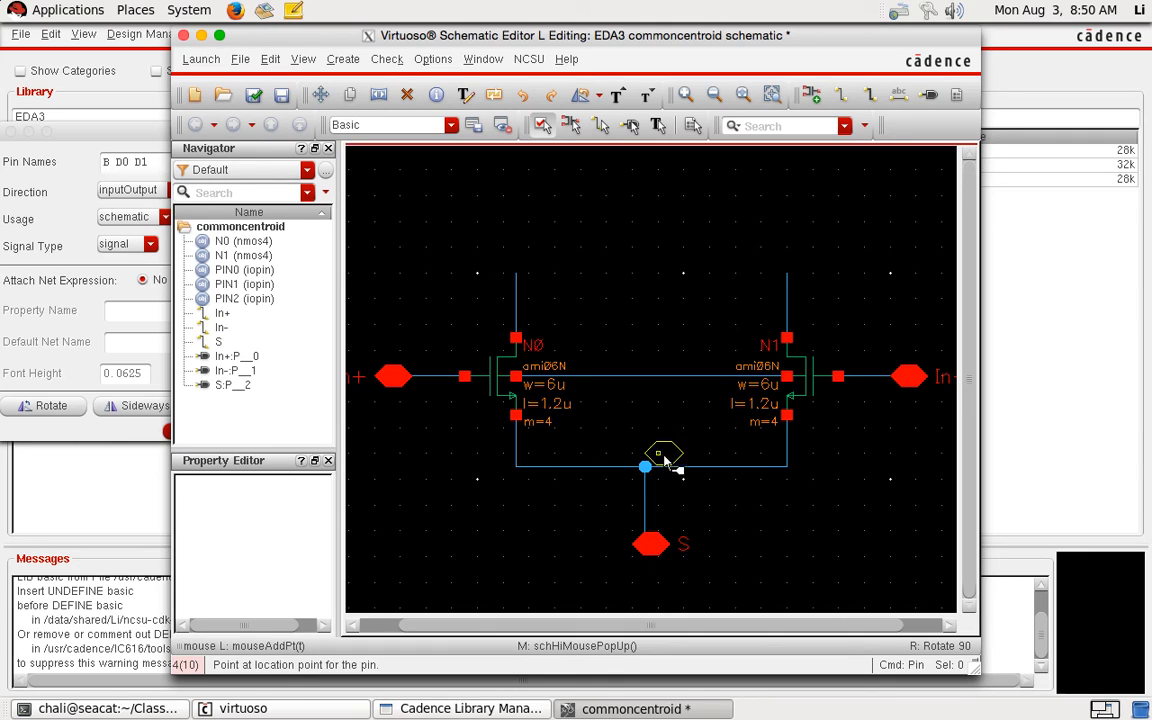
left_click(648, 416)
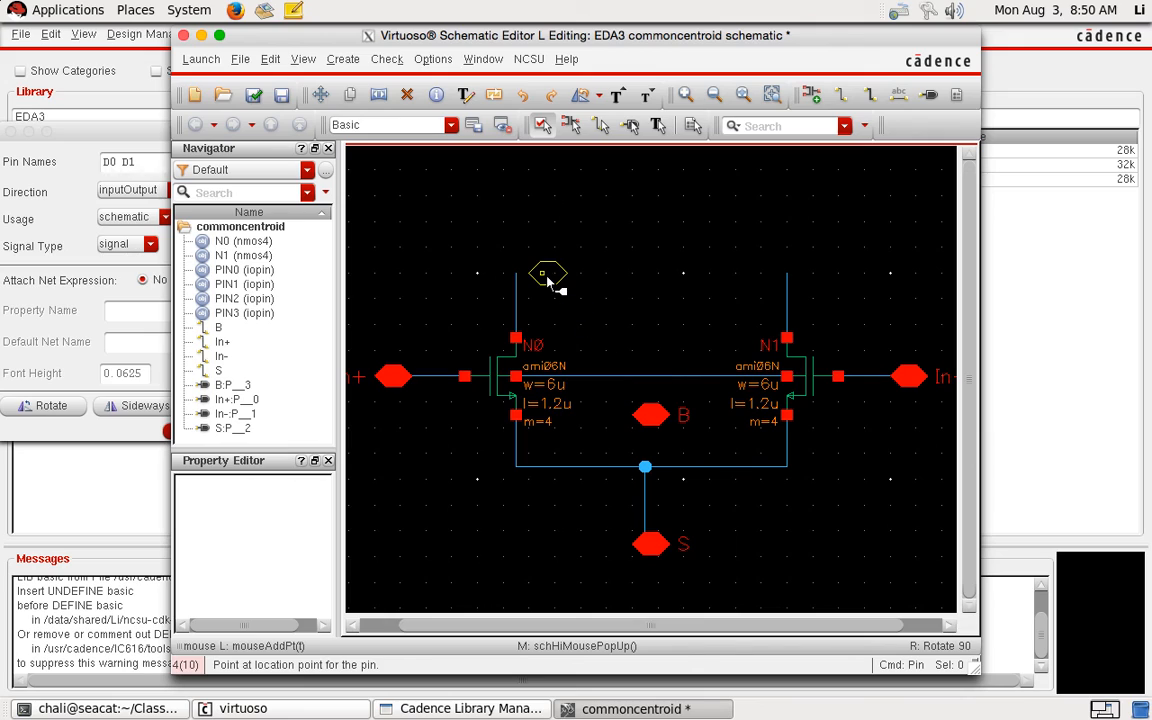
left_click(75, 139)
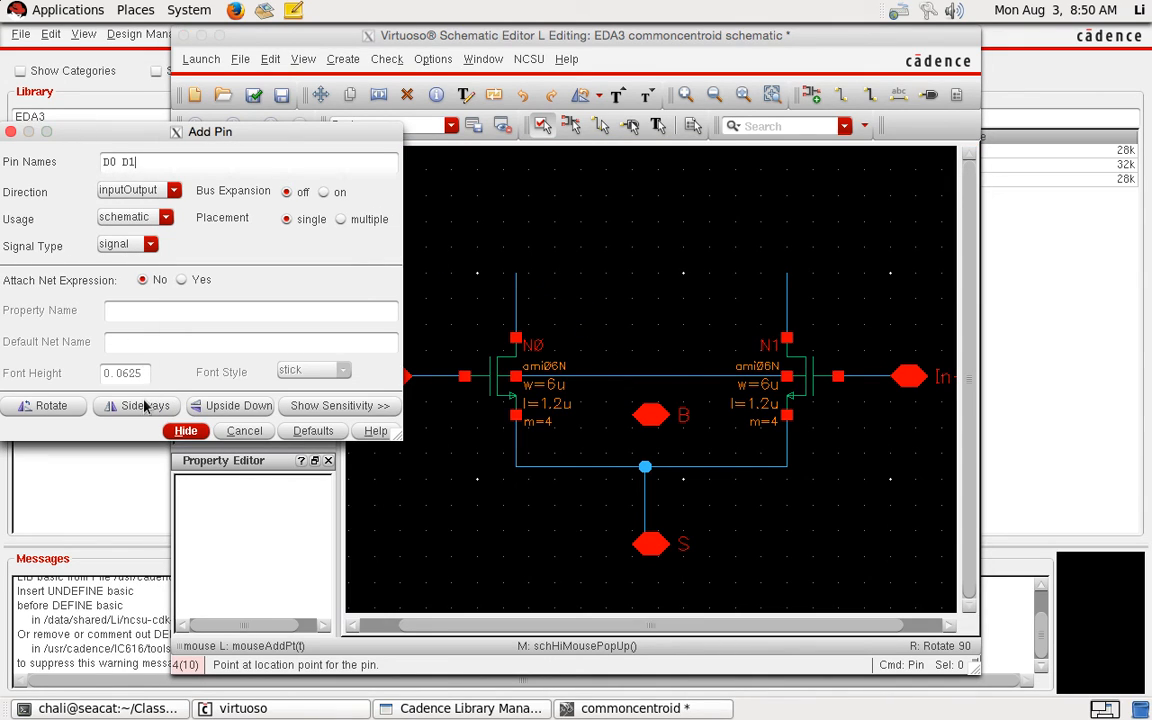
left_click(514, 279)
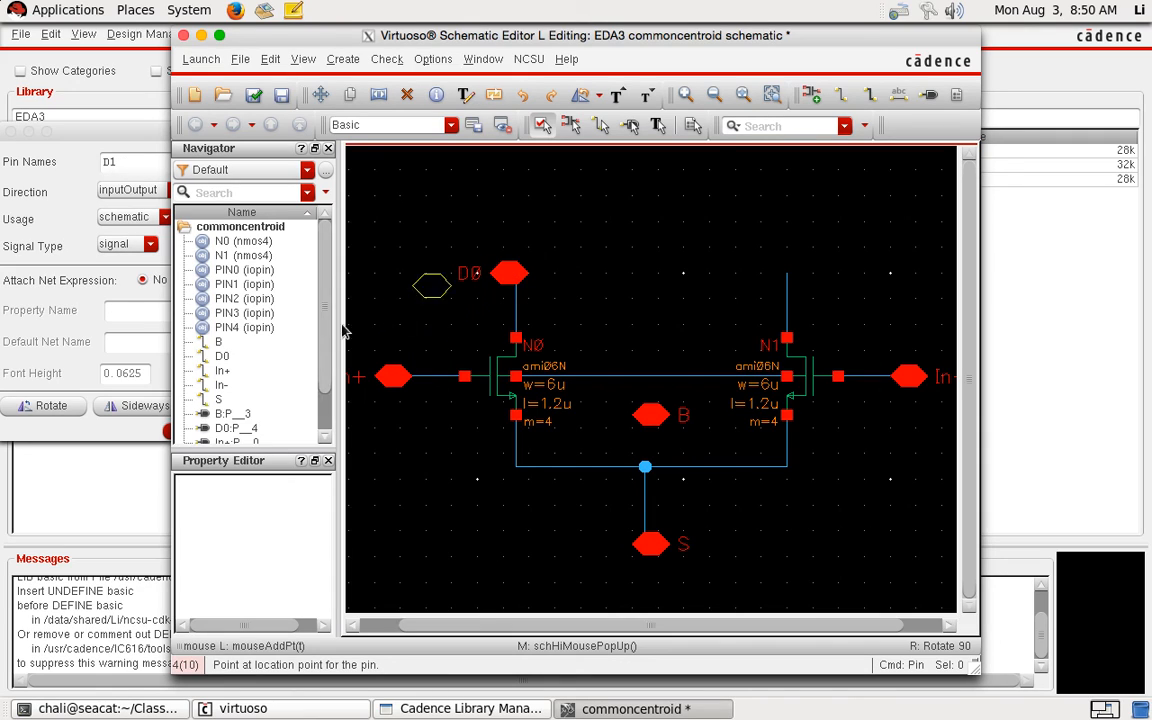
left_click(125, 405)
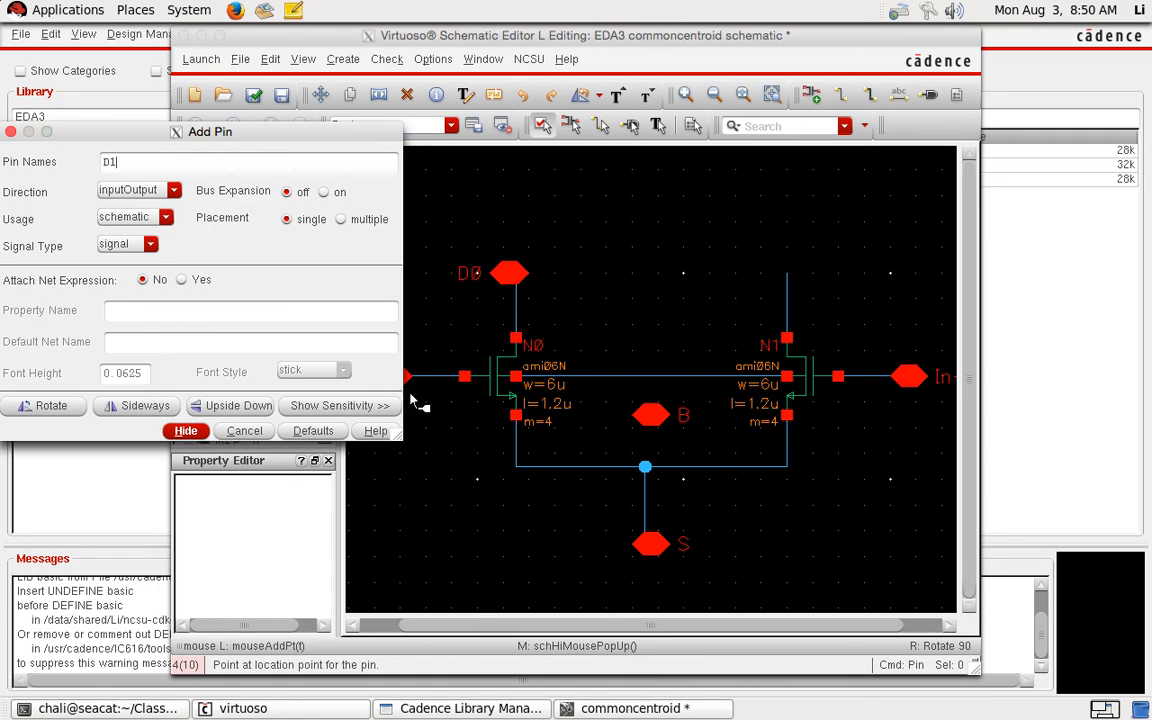
left_click(790, 279)
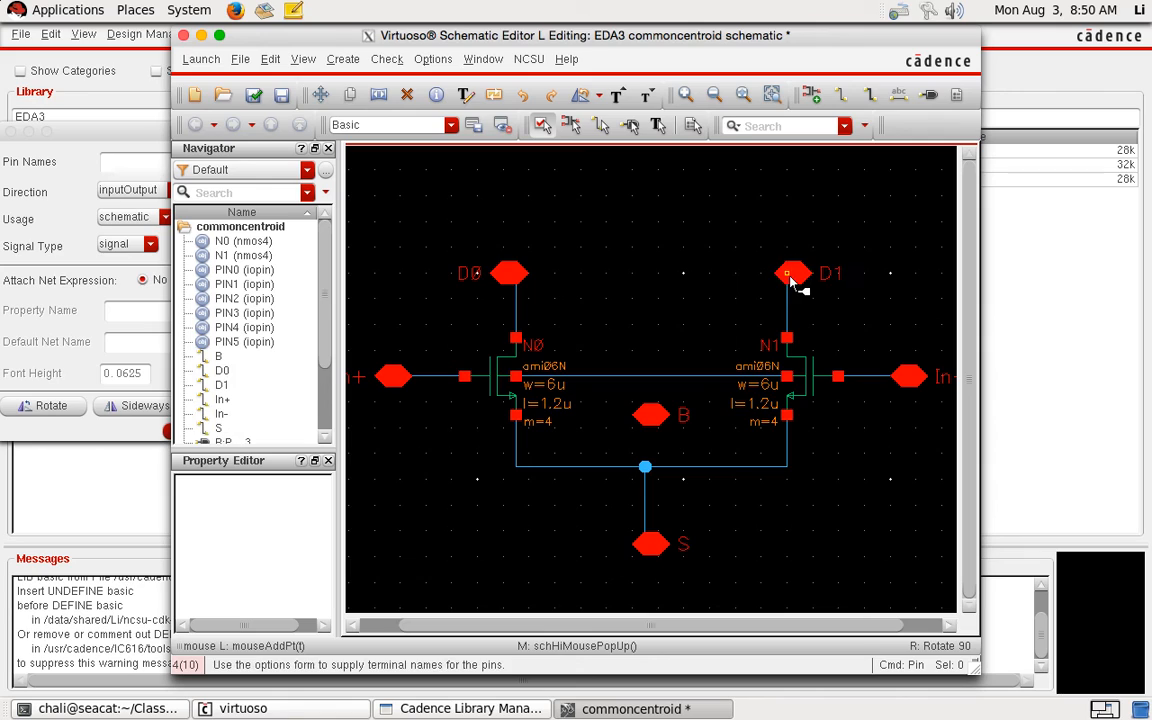
key("Escape")
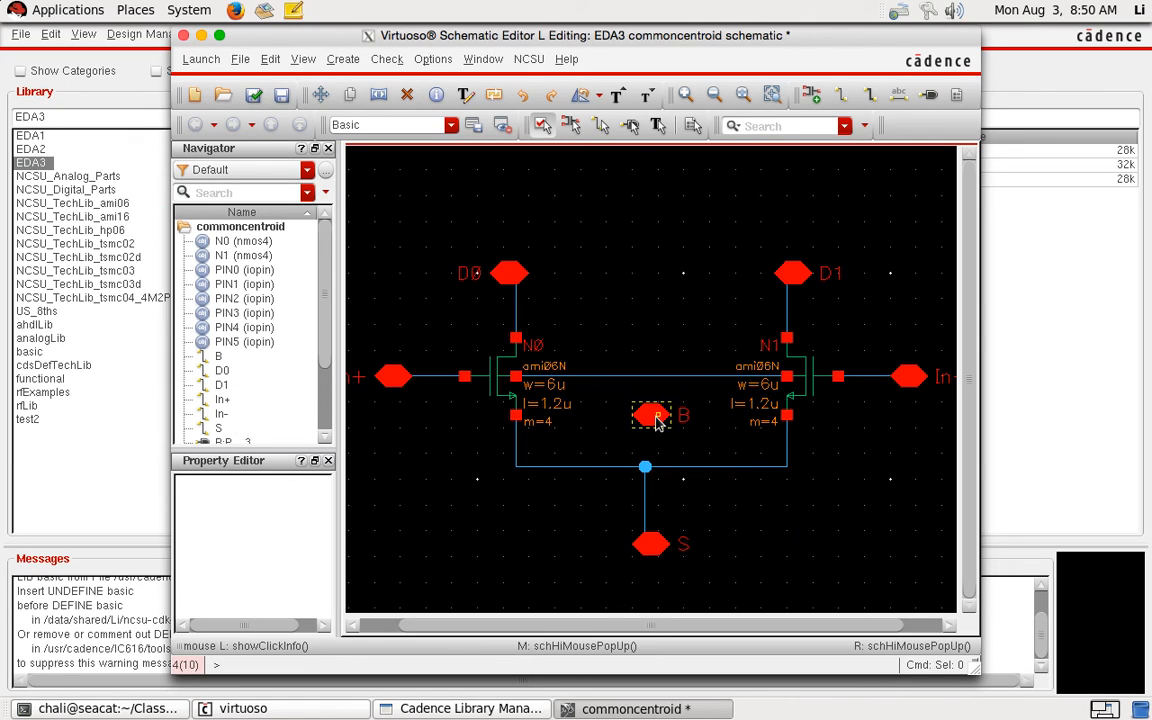
Step: Wire pin B up to the line joining the transistor bodies, and check and save the schematic
key("w")
left_click(656, 413)
left_click(659, 380)
key("Escape")
key("f")
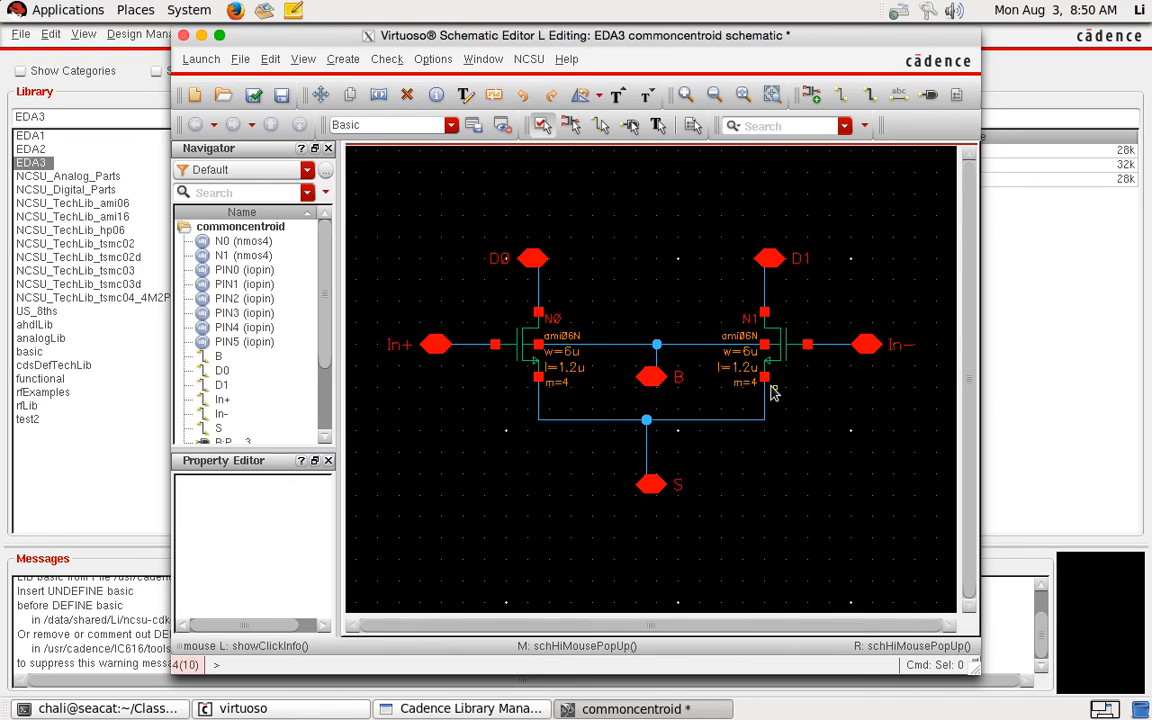
left_click(253, 95)
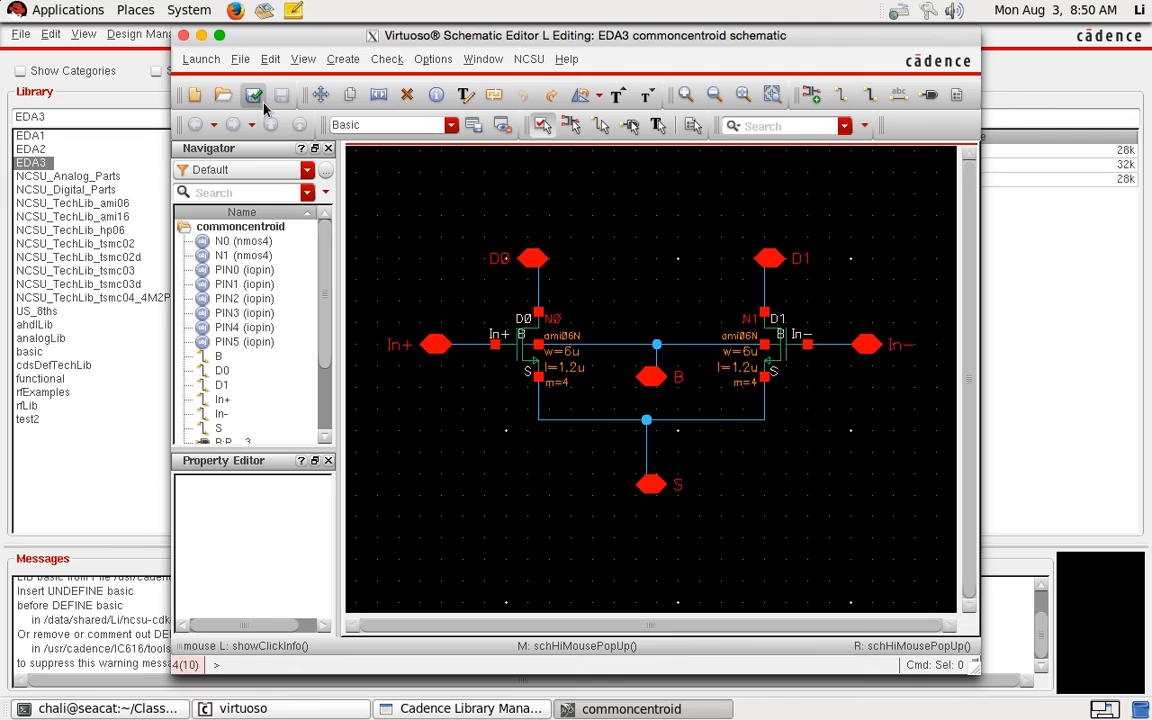
Step: Close the schematic, create a layout view for the commoncentroid cell in library EDA3, and enlarge the layout window
left_click(184, 36)
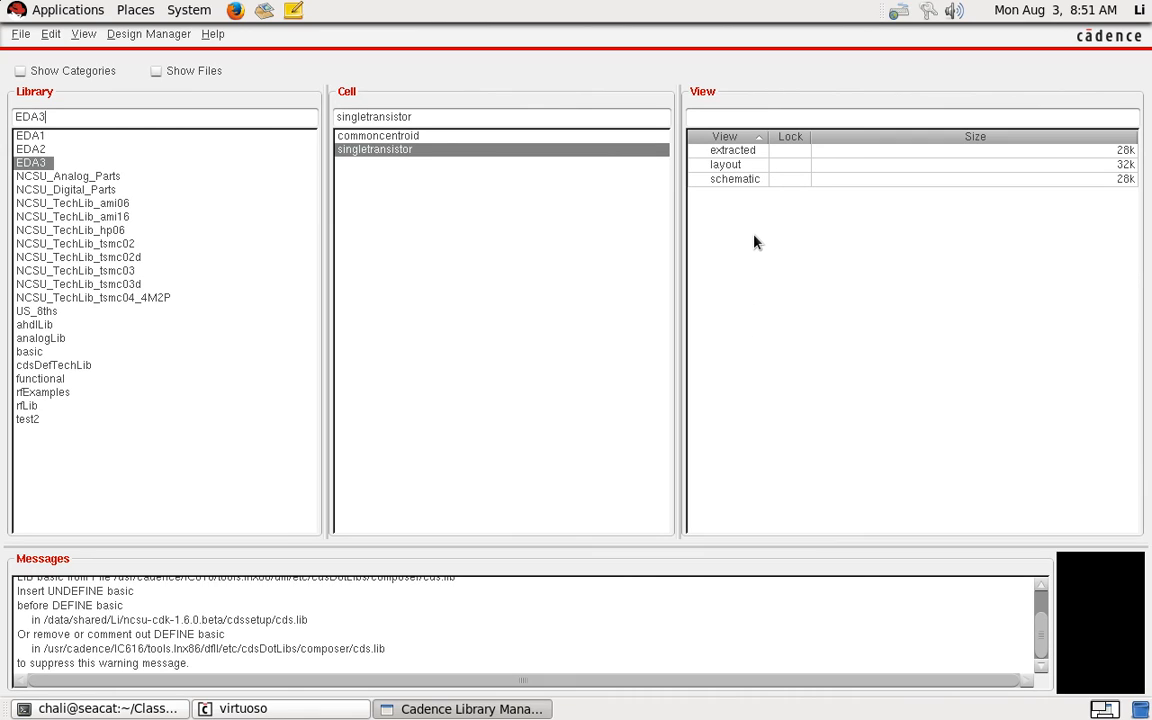
left_click(435, 135)
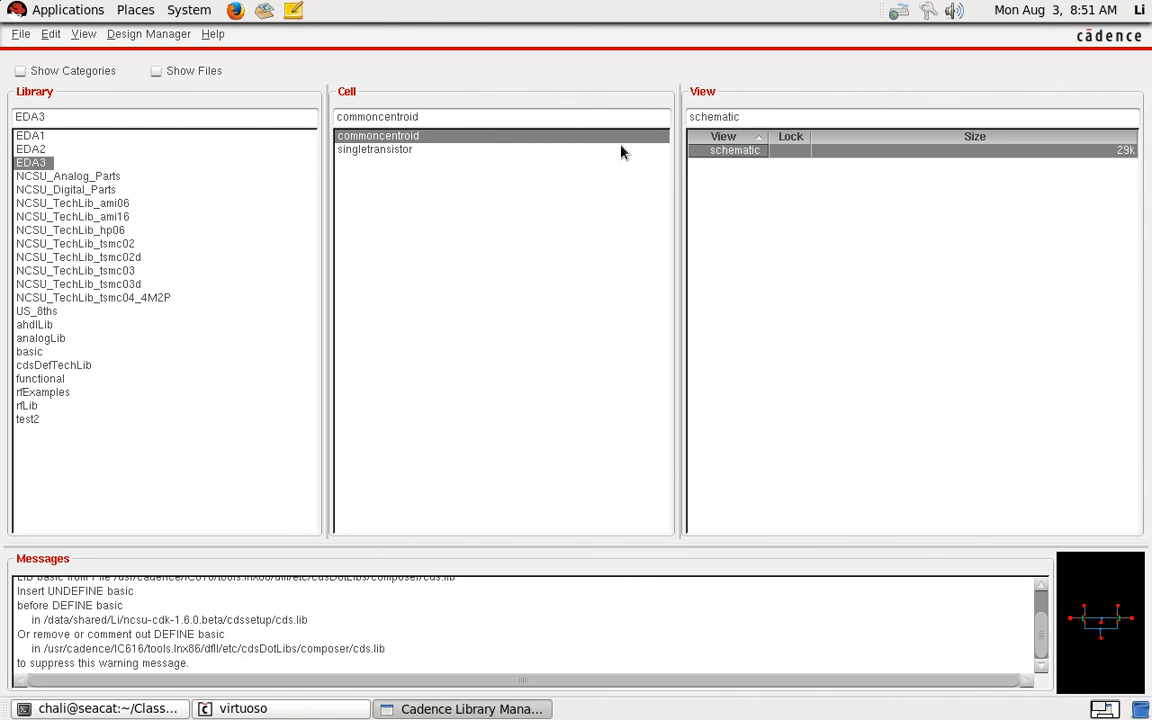
left_click(22, 35)
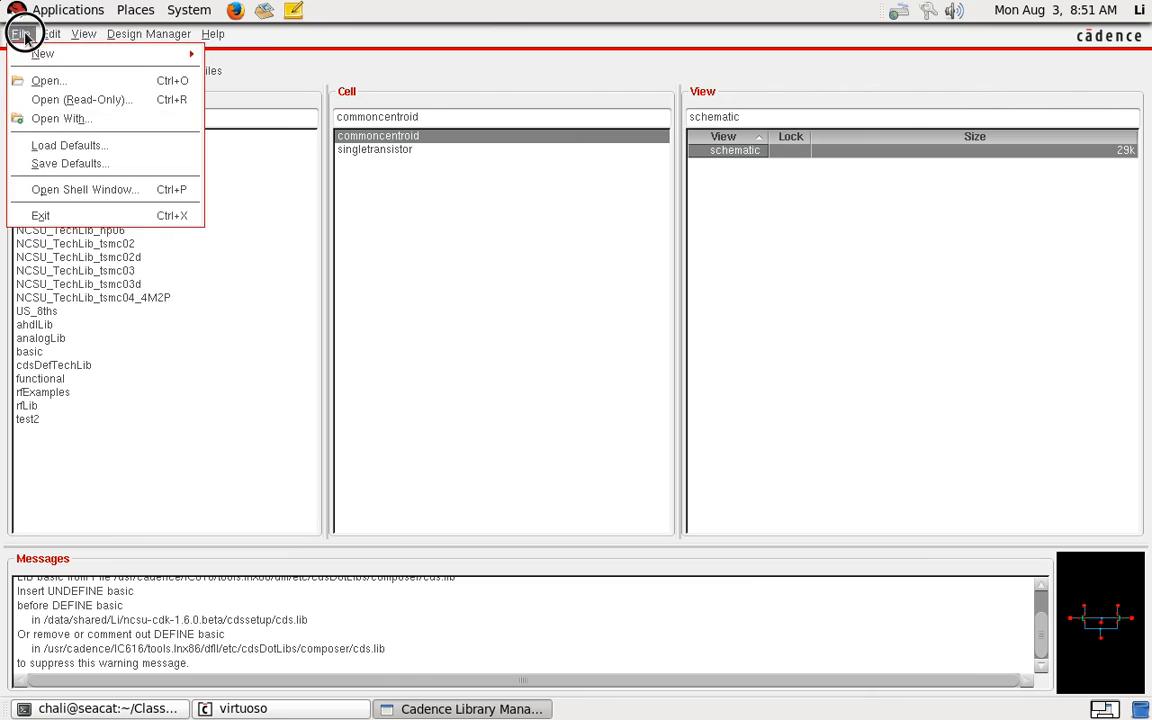
mouse_move(120, 54)
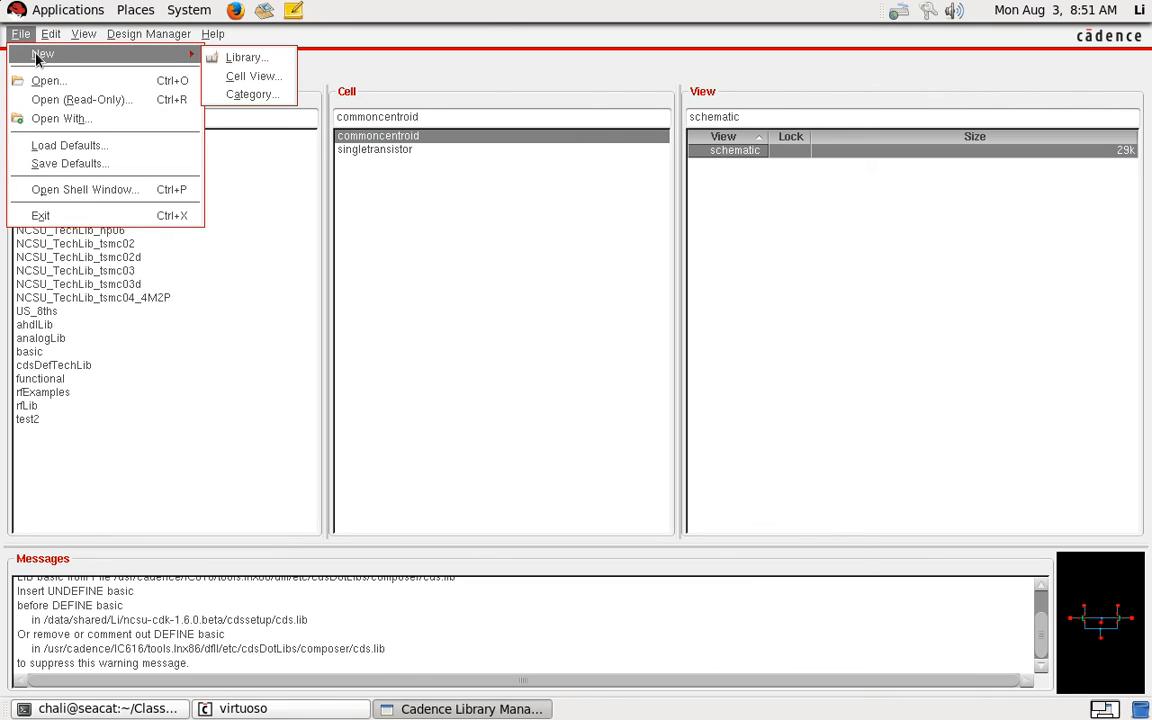
left_click(265, 77)
left_click(503, 257)
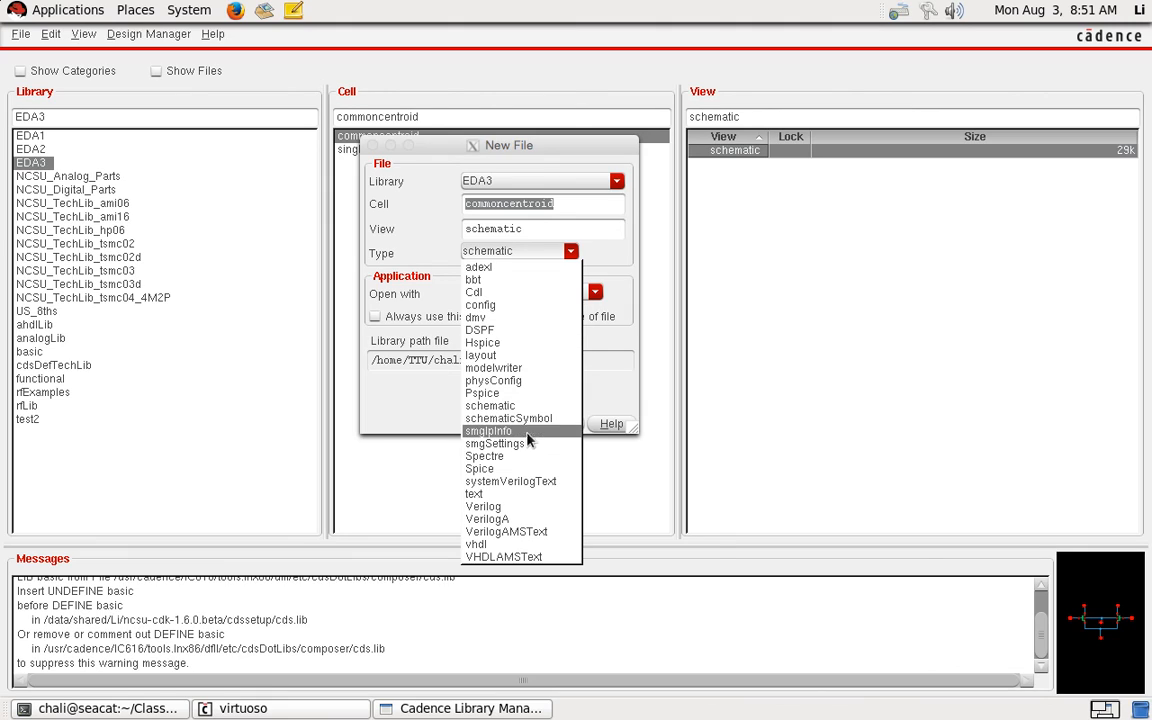
left_click(481, 355)
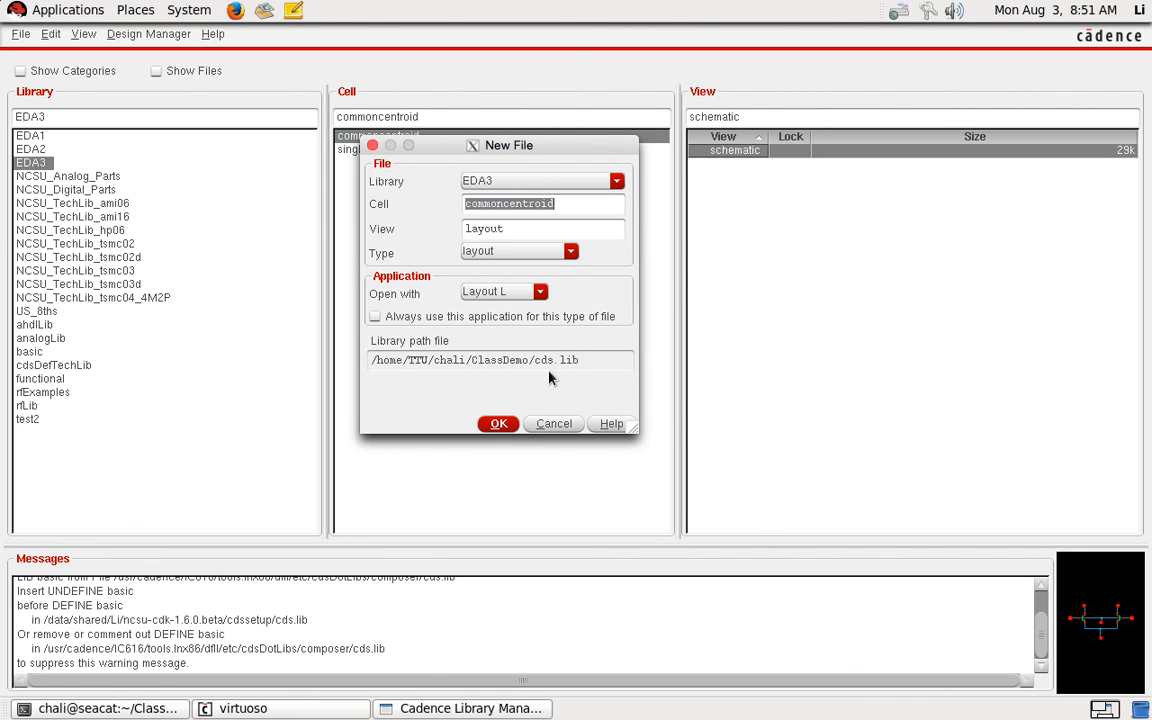
left_click(498, 423)
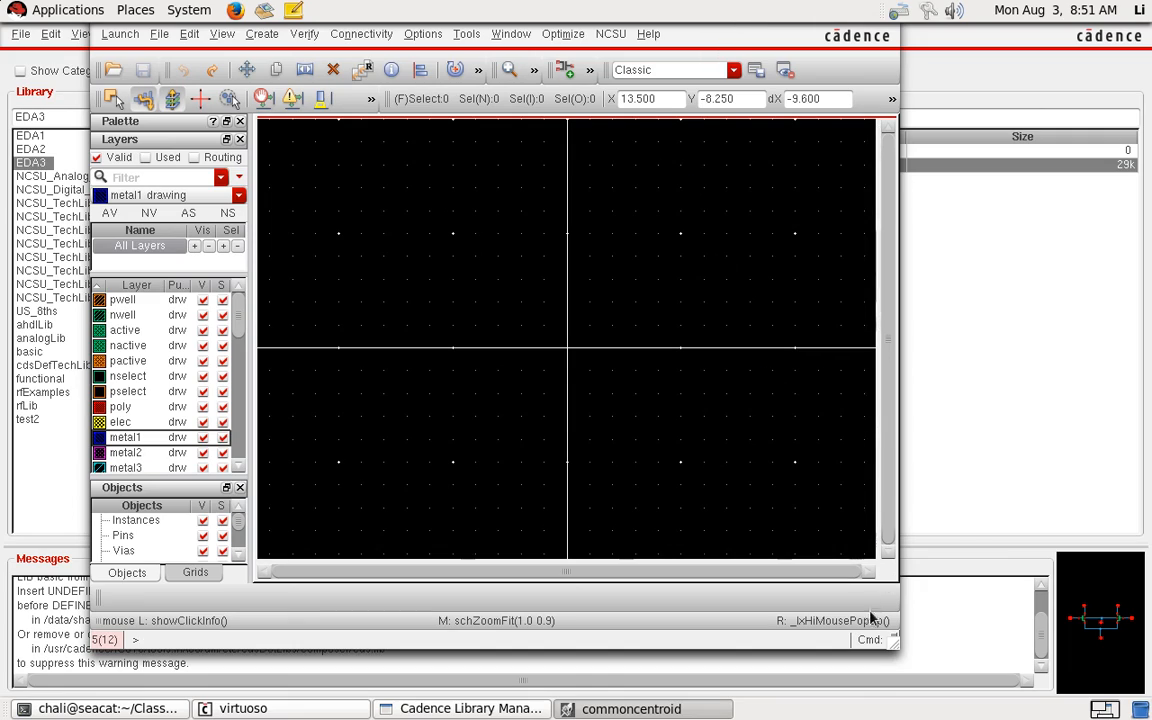
left_click_drag(895, 643, 1050, 715)
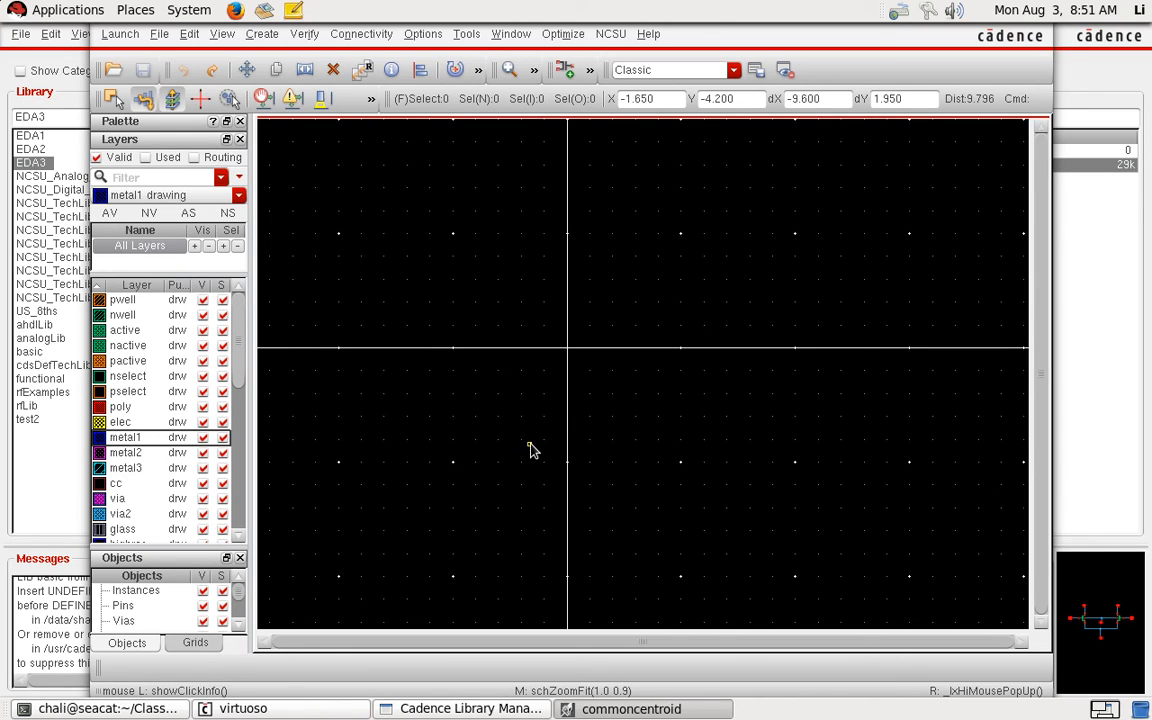
Step: Switch to EDA3.pdf in Preview, examine the Part-II common-centroid reference layout, and return to the Virtuoso layout window
key("alt+super+a")
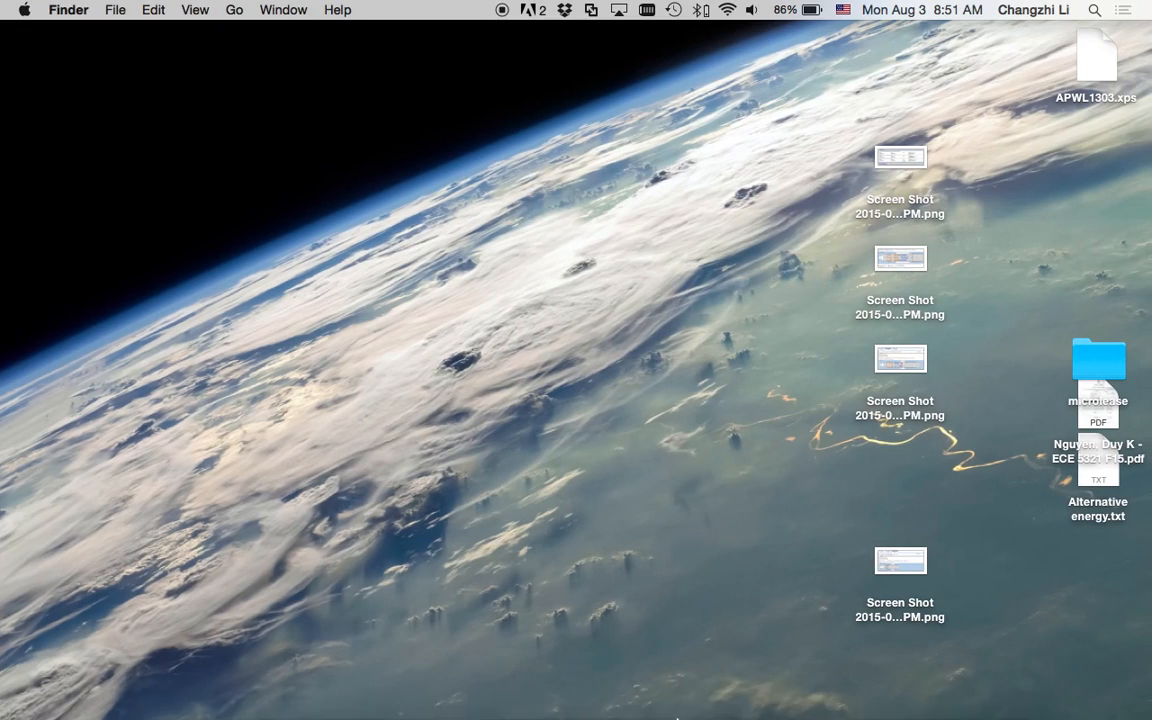
mouse_move(684, 706)
left_click(645, 703)
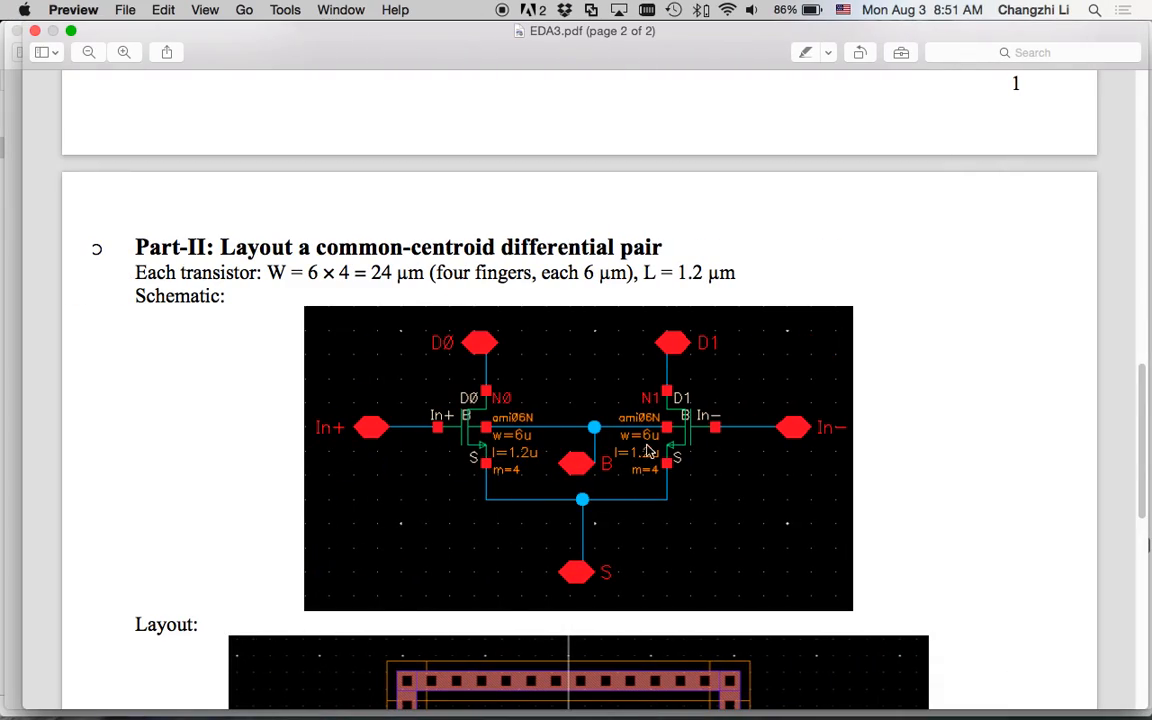
scroll(577, 400, "down", 10)
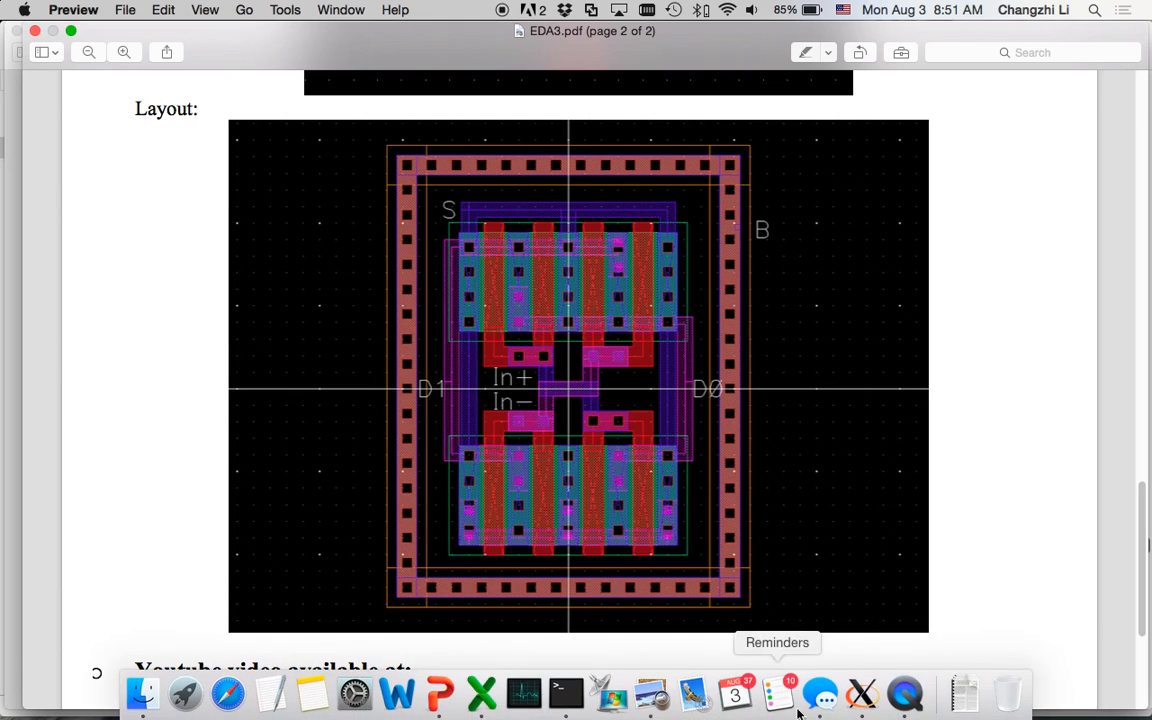
left_click(859, 689)
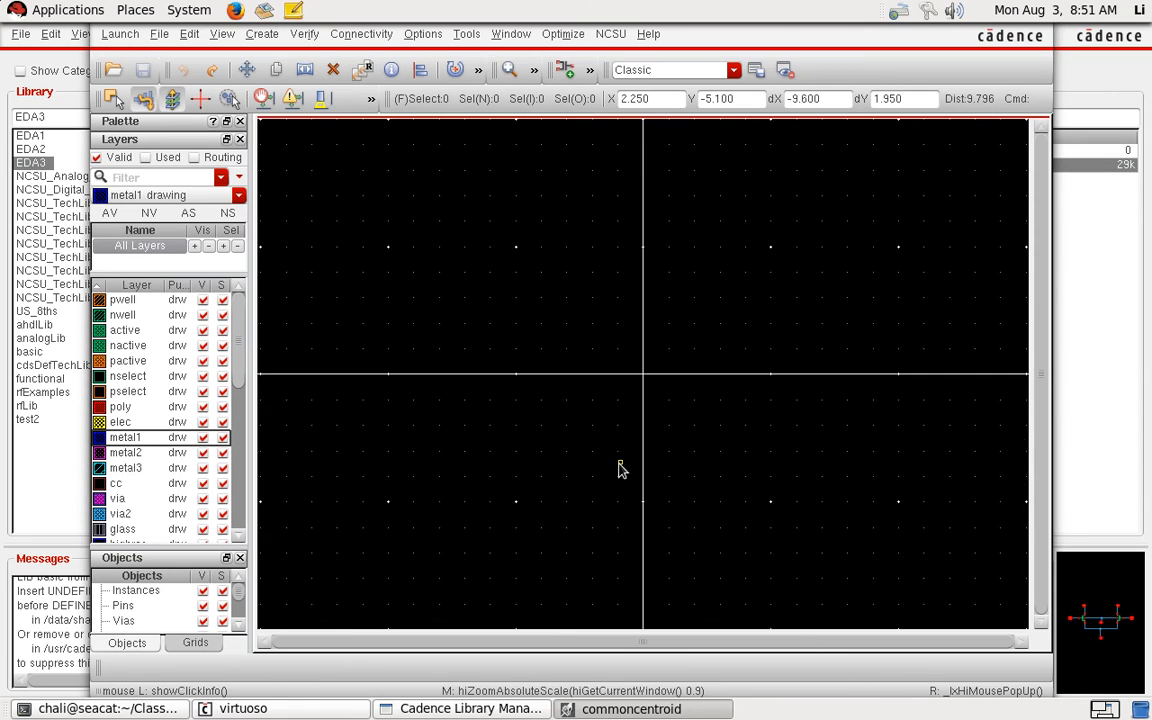
Step: Set up an nmos layout instance from NCSU_TechLib_ami06 with multiplier 4 and width 6u
key("i")
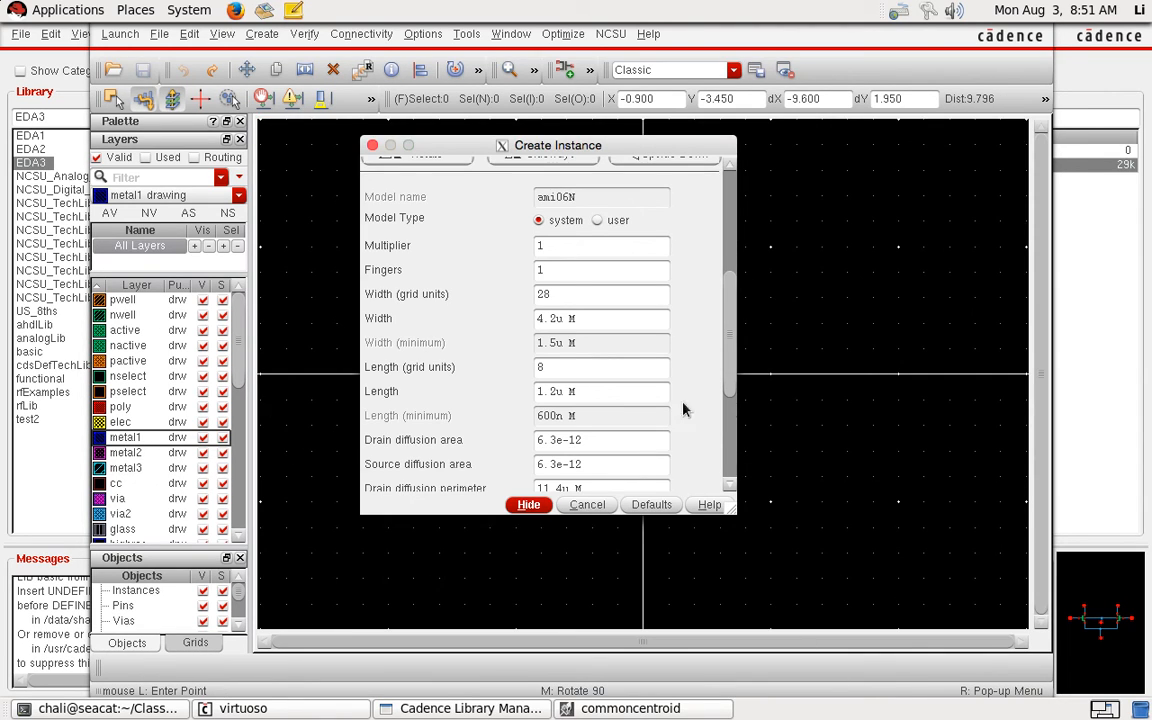
left_click_drag(730, 338, 686, 210)
left_click(458, 199)
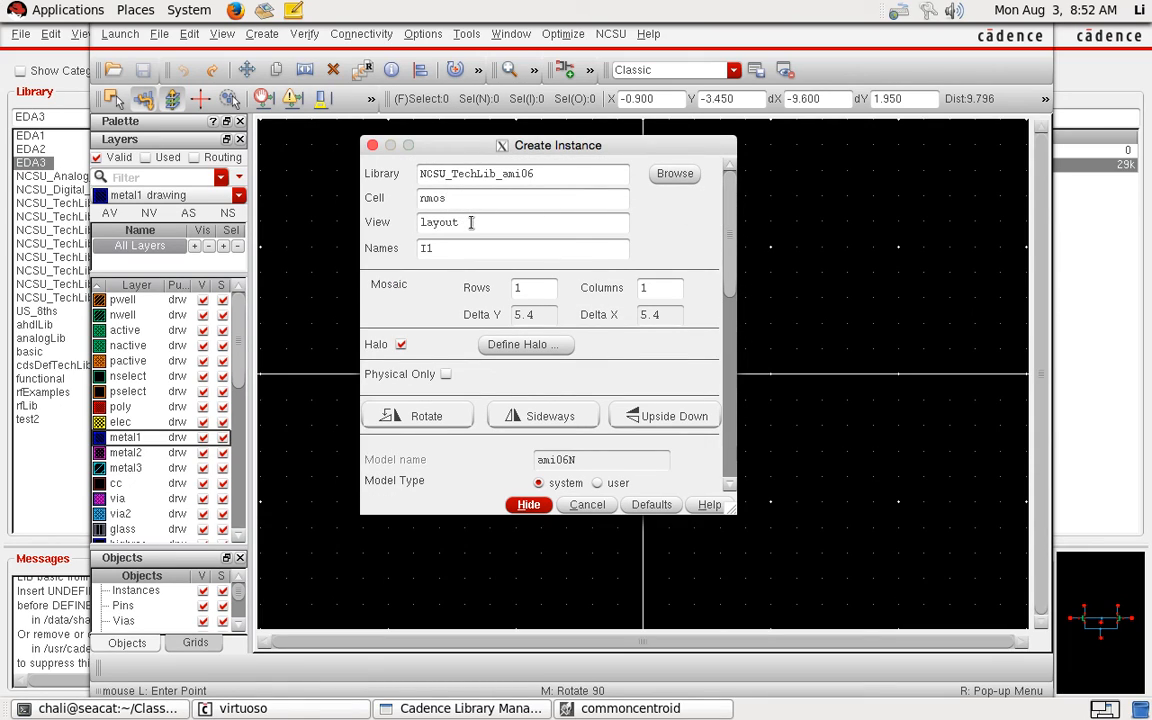
left_click_drag(728, 264, 728, 347)
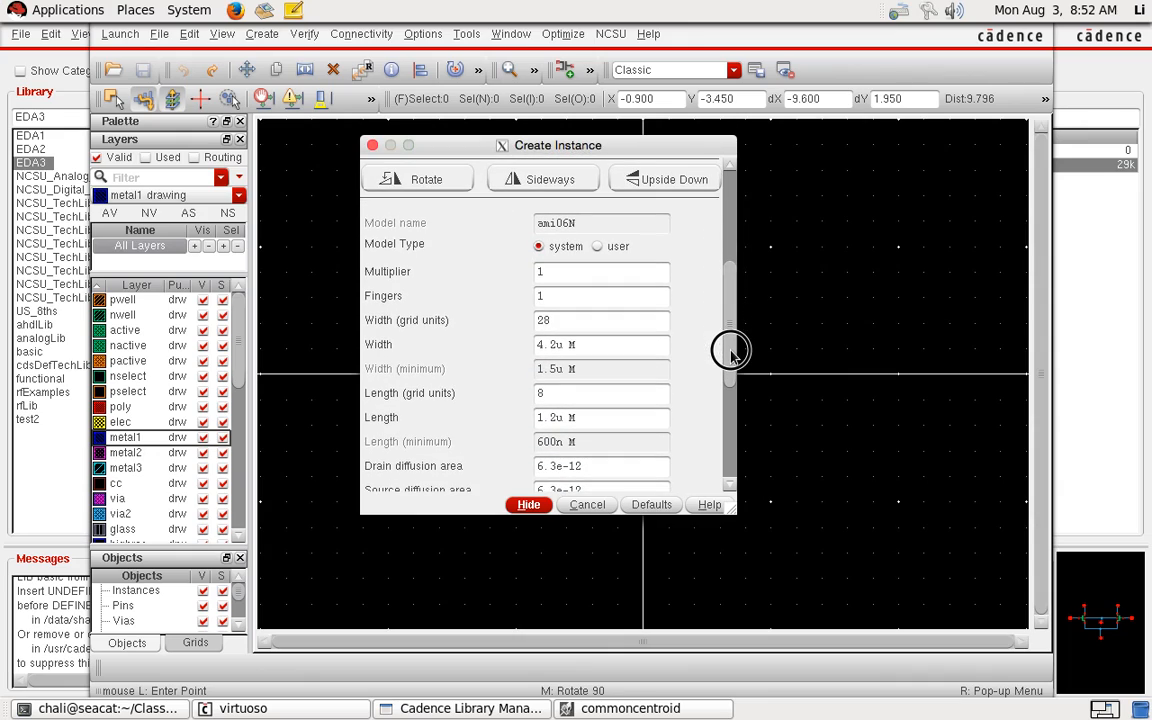
double_click(562, 272)
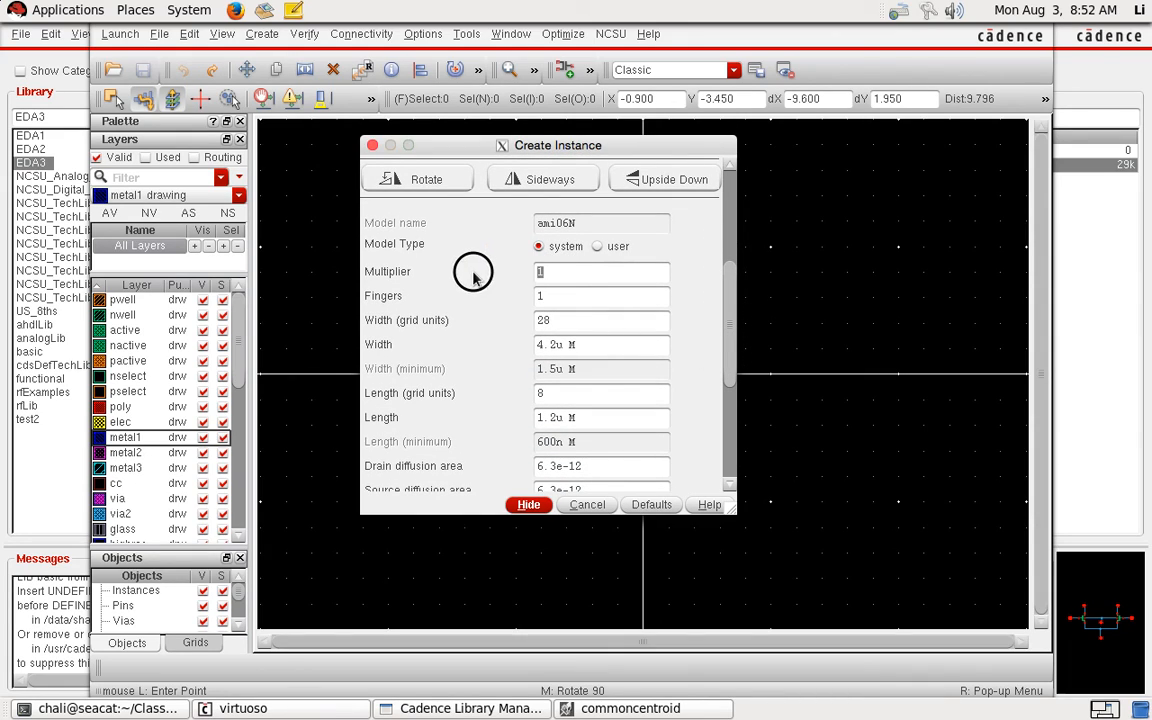
type("4")
double_click(587, 343)
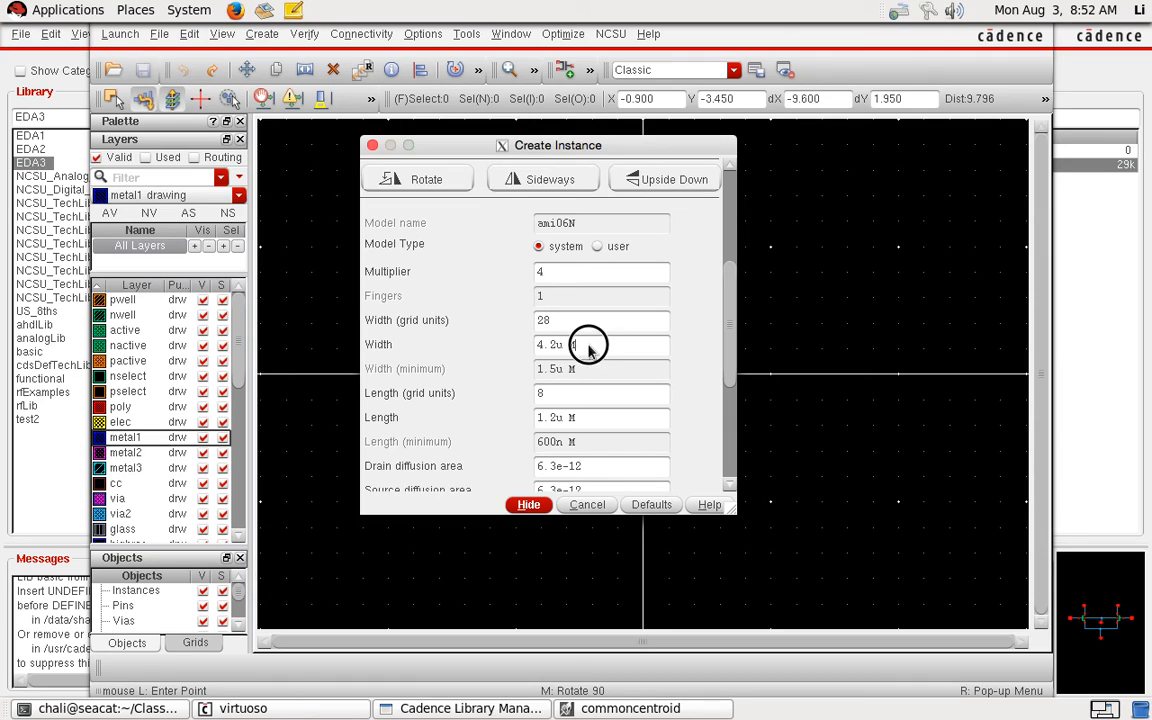
type("6u")
key("Tab")
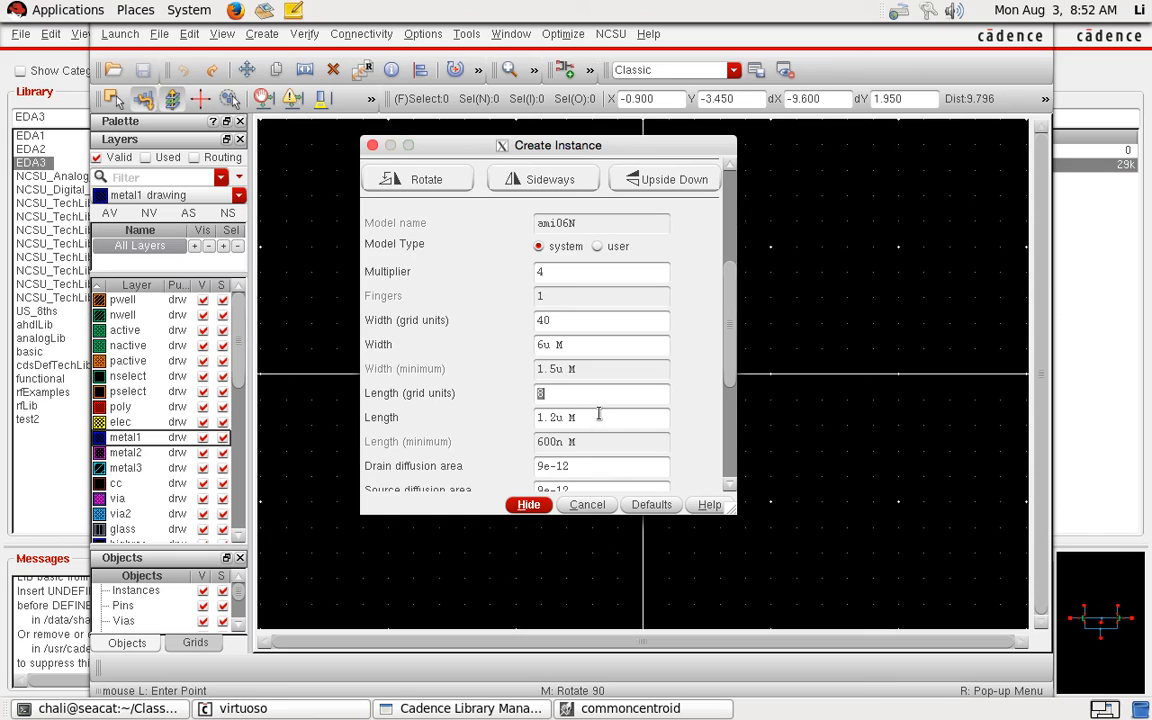
Step: Place the configured nmos instance above the origin and display its full layer detail fitted in the window
key("Return")
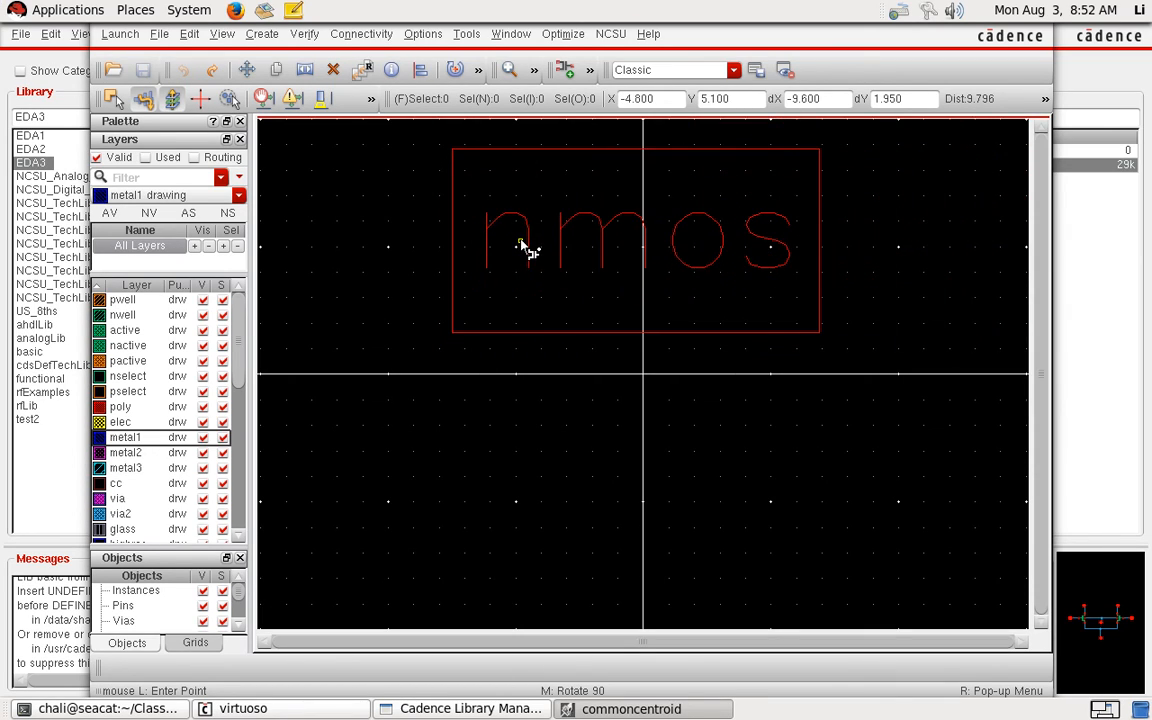
left_click(522, 223)
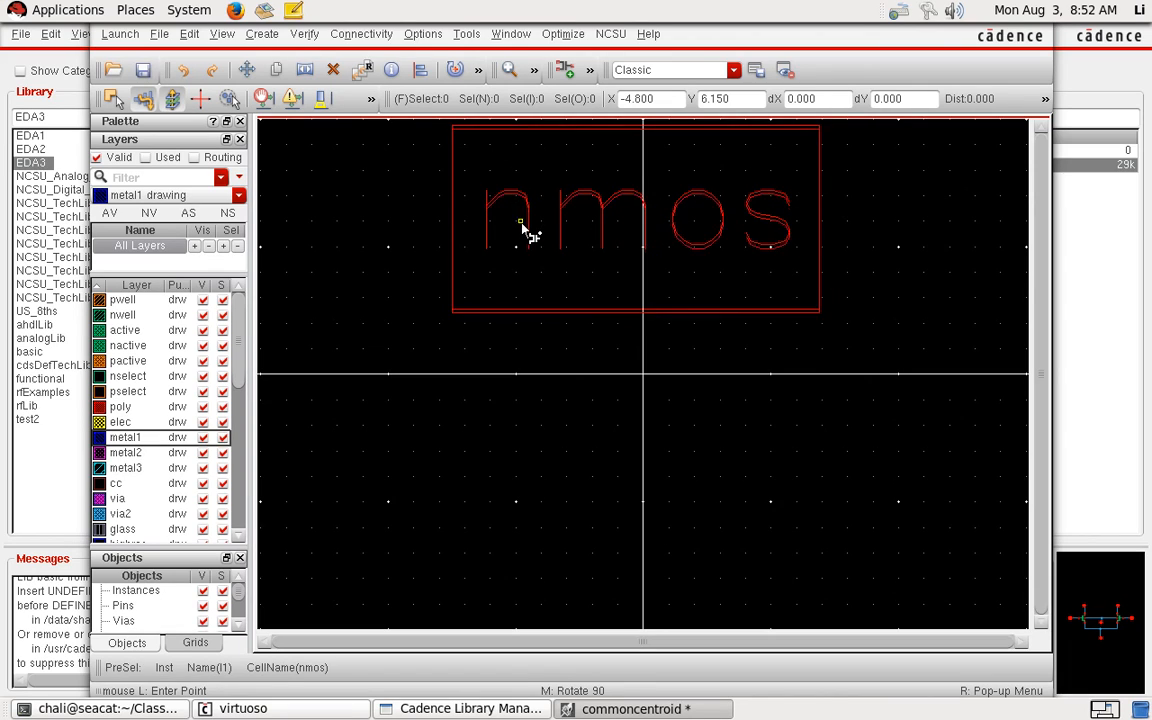
key("Escape")
key("f")
key("shift+f")
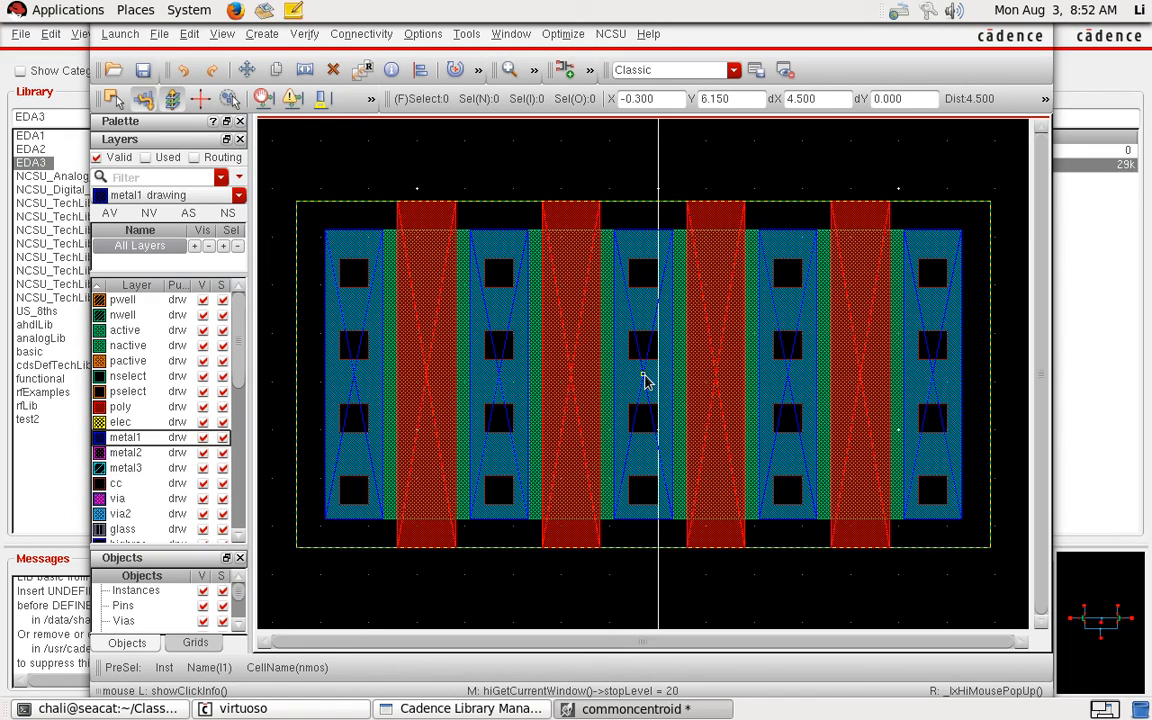
Step: Move the nmos instance horizontally so its middle contact column is centred on the vertical axis
key("m")
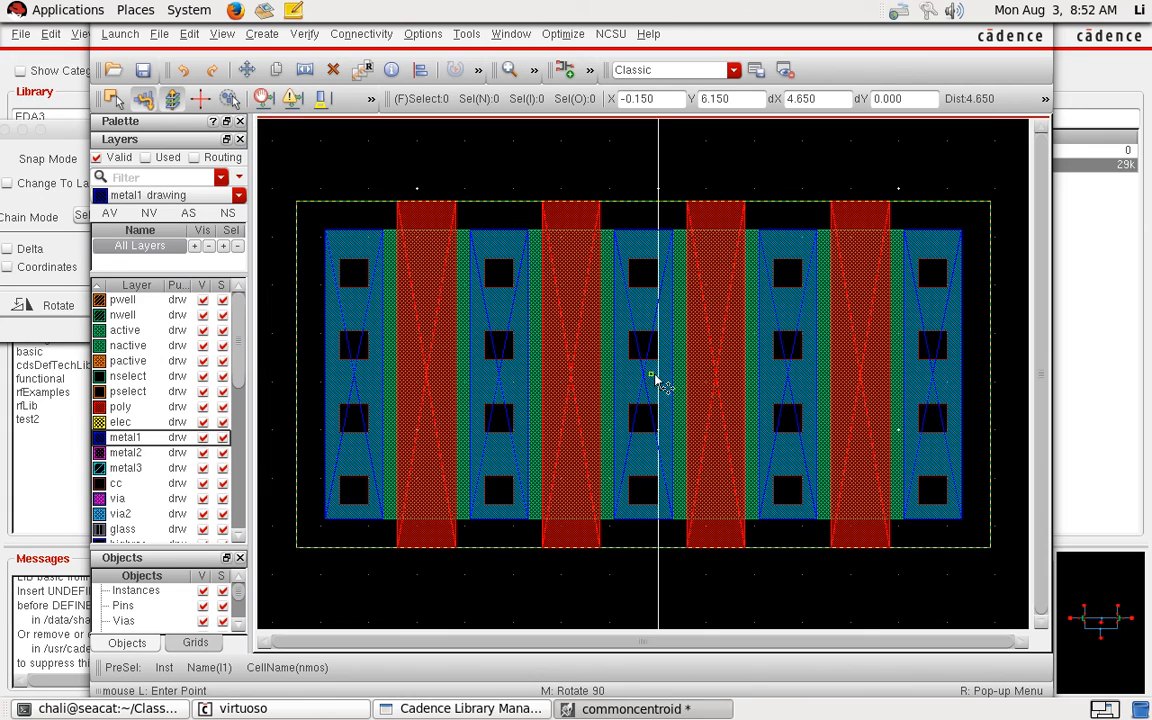
left_click(647, 380)
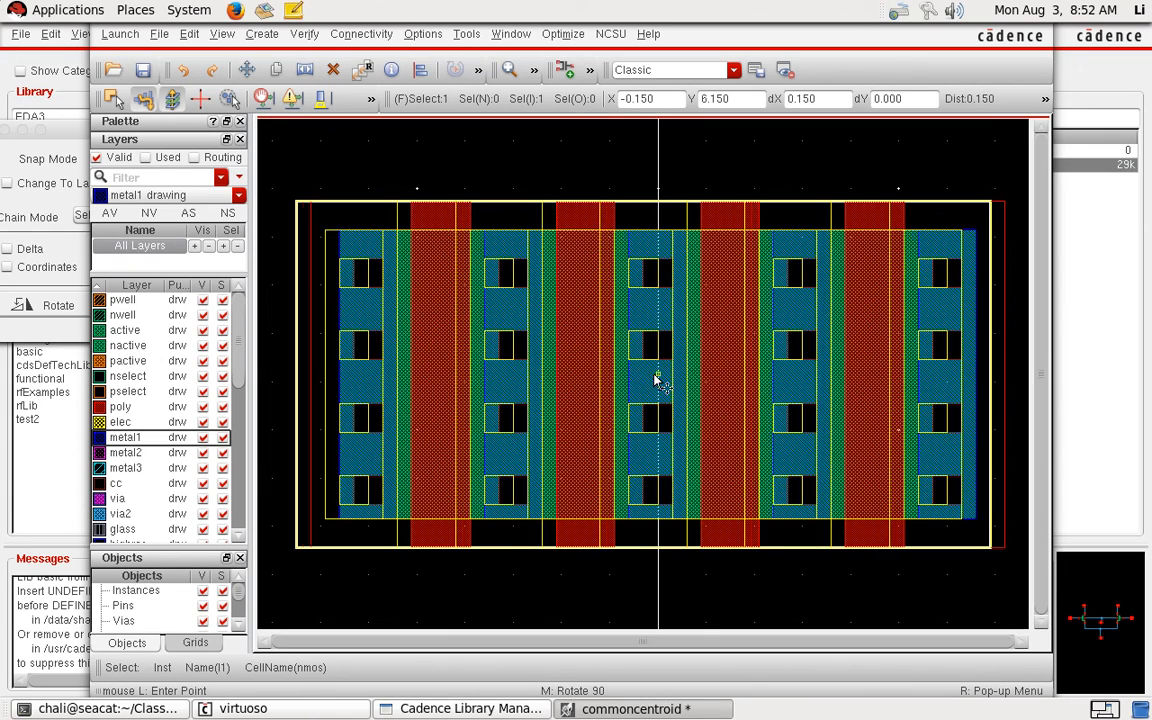
left_click(656, 377)
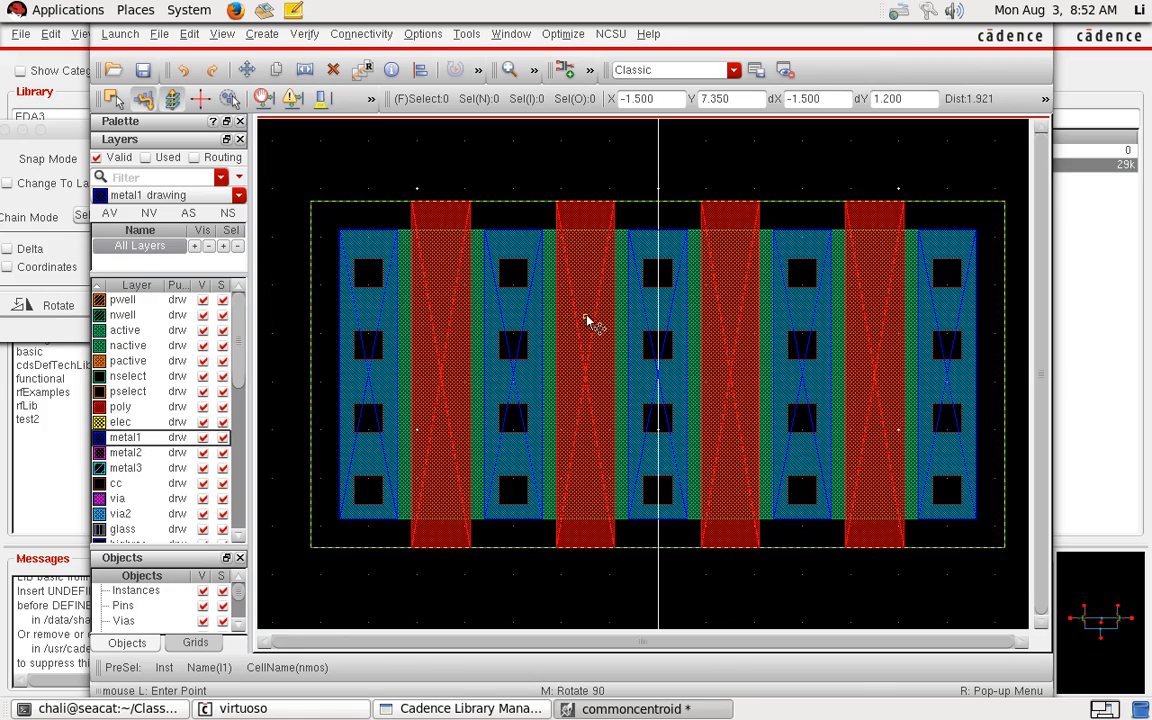
scroll(586, 319, "right", 1)
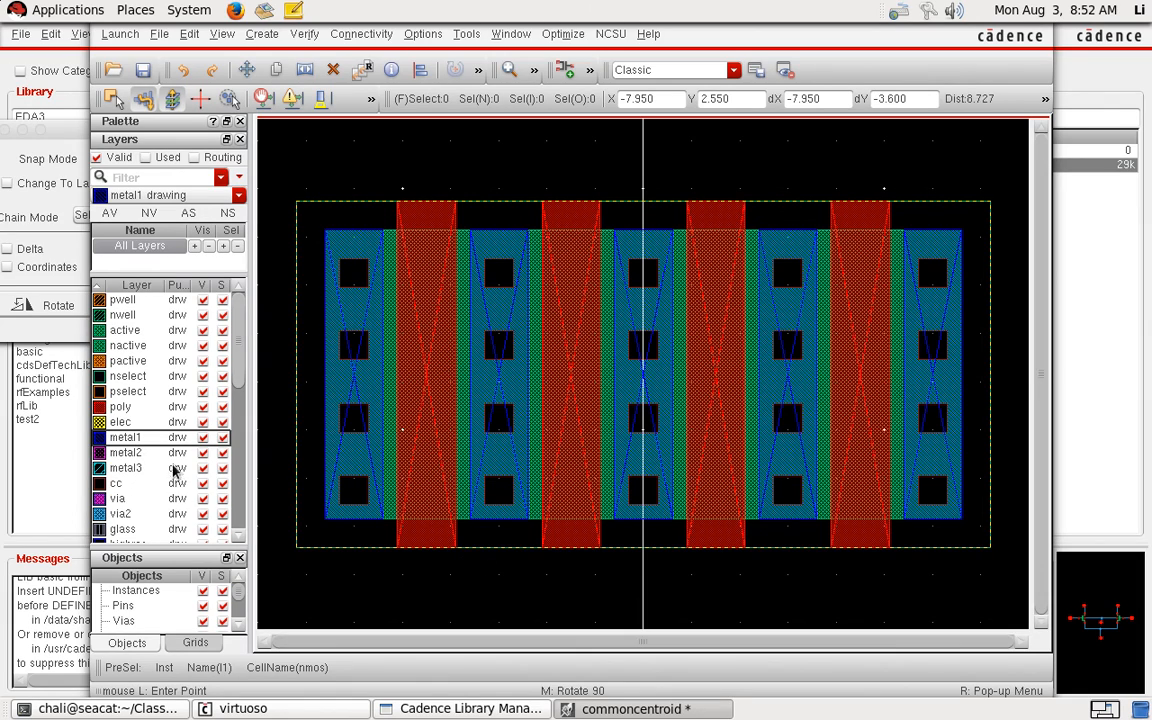
Step: Draw a 1.2-wide poly path below the transistor in a U shape, joining its first and second gates from the left
left_click(150, 408)
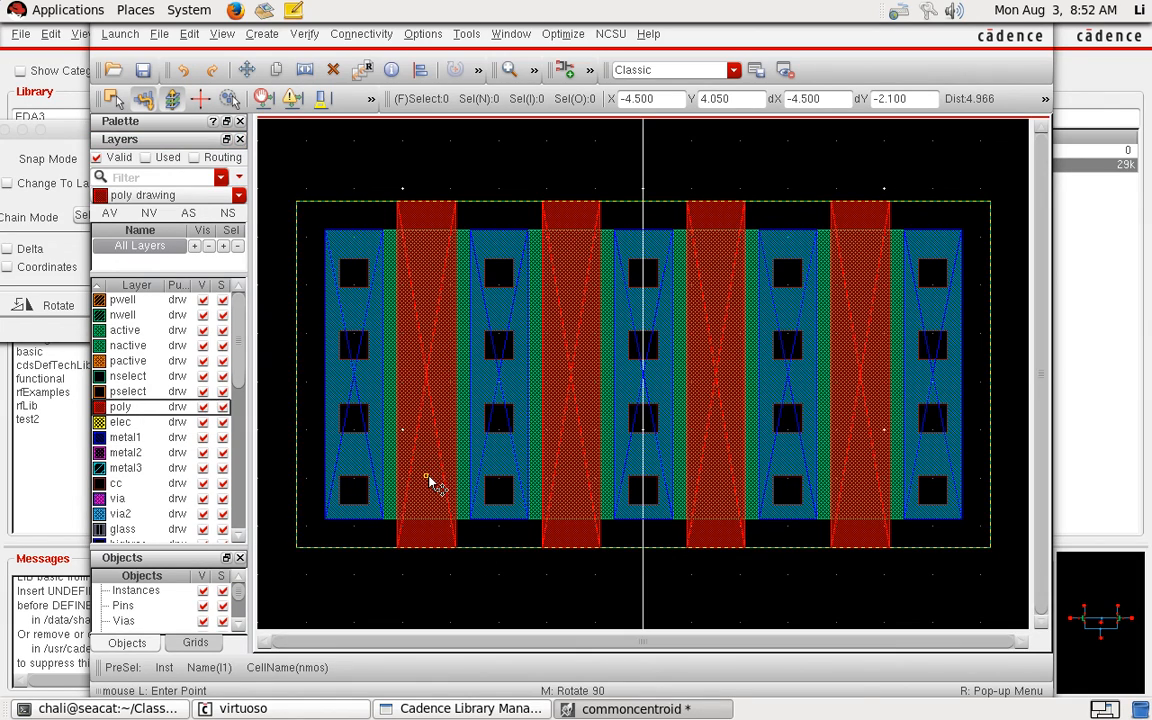
key("p")
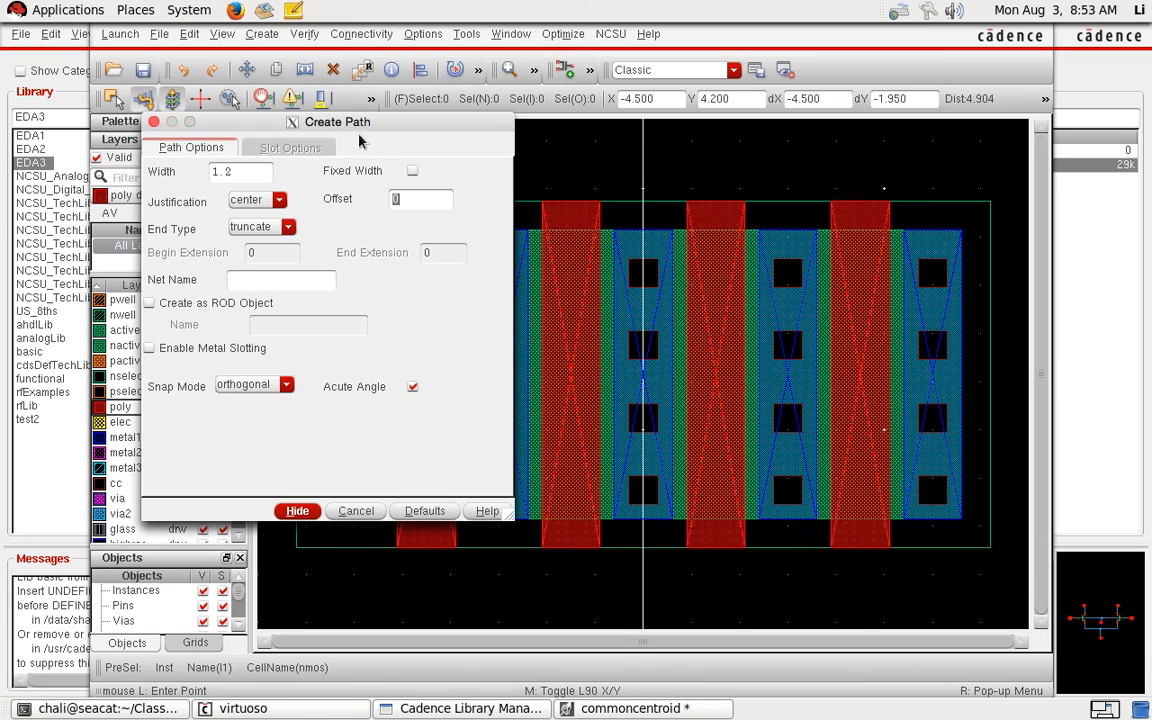
left_click_drag(374, 122, 168, 120)
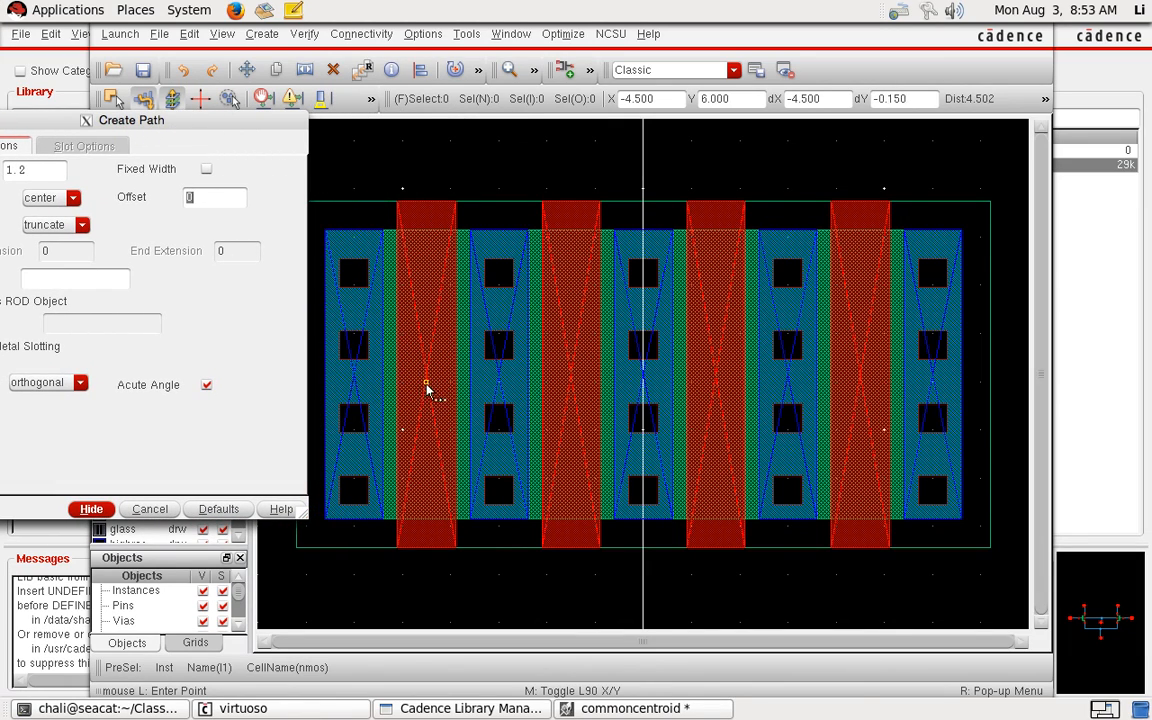
left_click(431, 500)
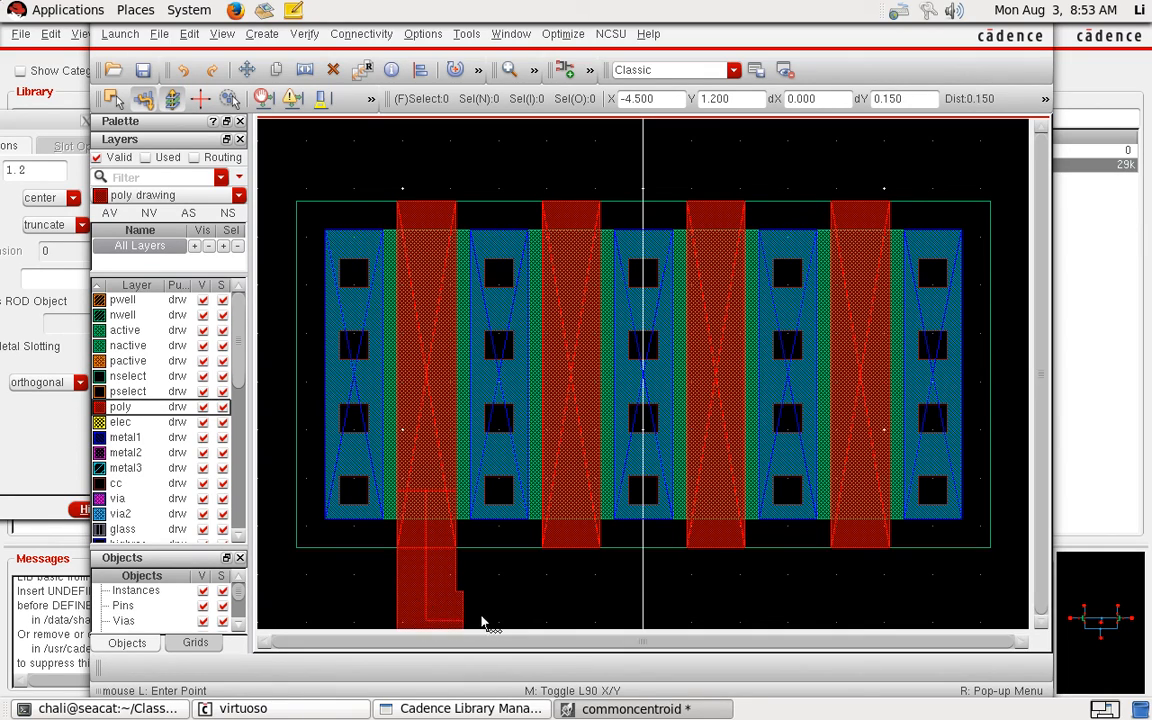
left_click(571, 615)
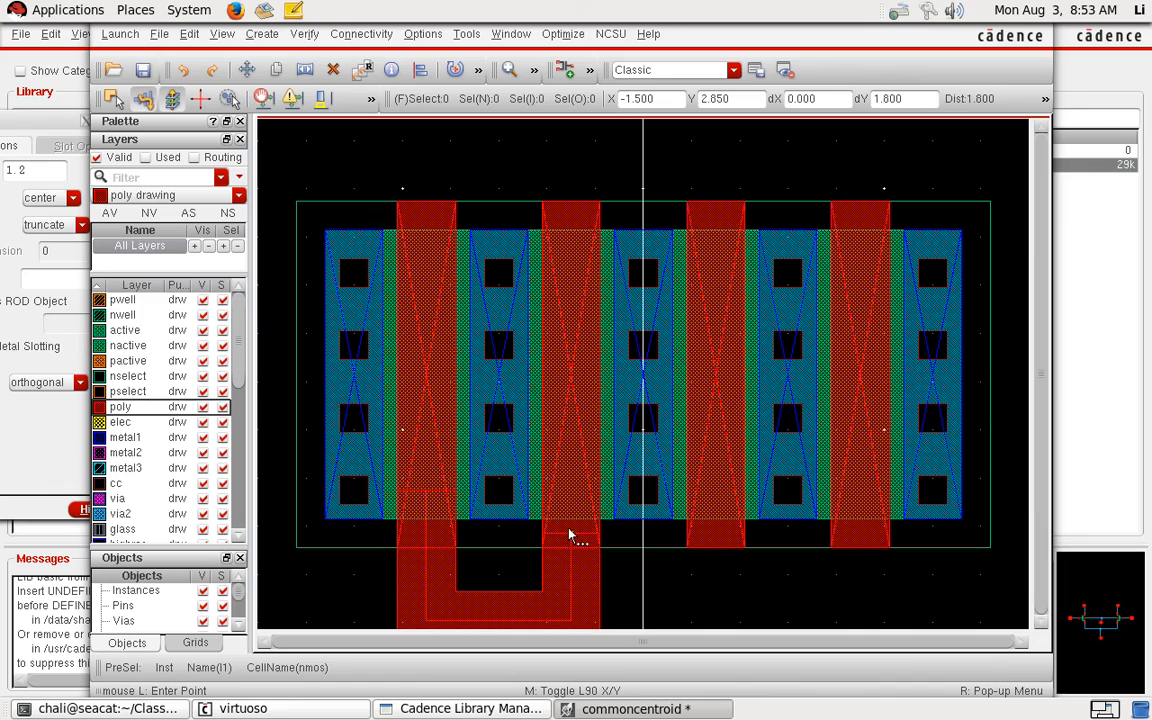
left_click(571, 521)
double_click(570, 490)
key("Down")
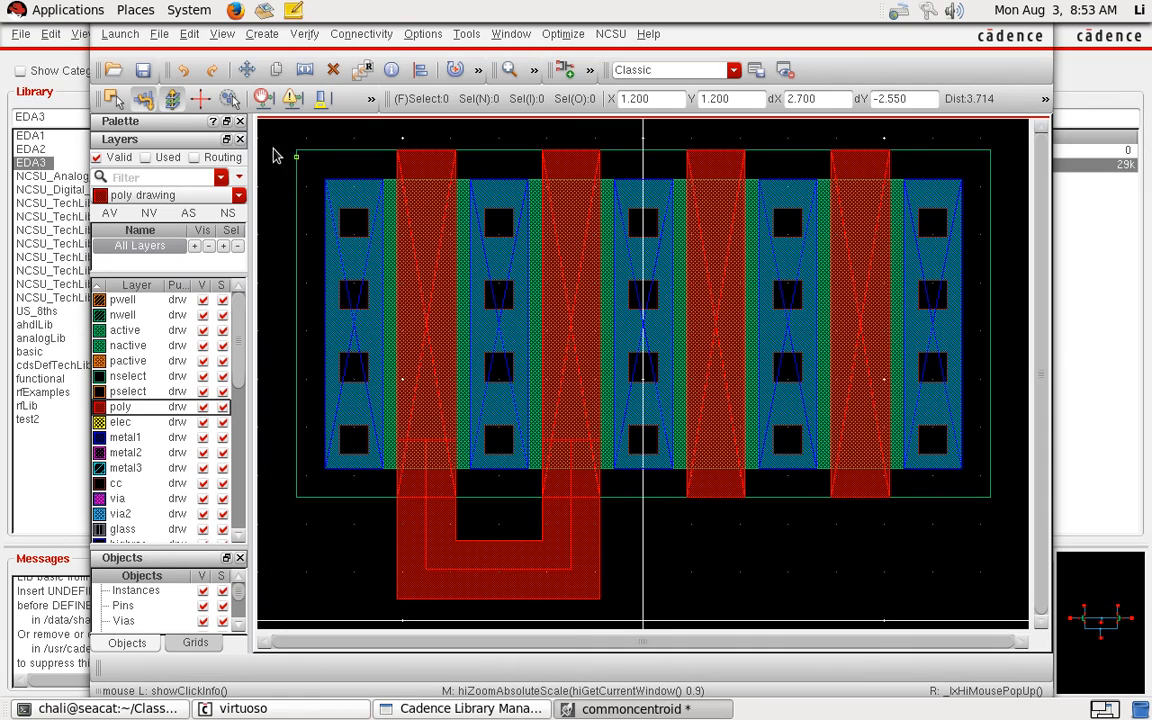
Step: Place an M1_POLY via with 1 row and 2 columns centred on the horizontal section of the poly path
left_click(261, 33)
left_click(252, 140)
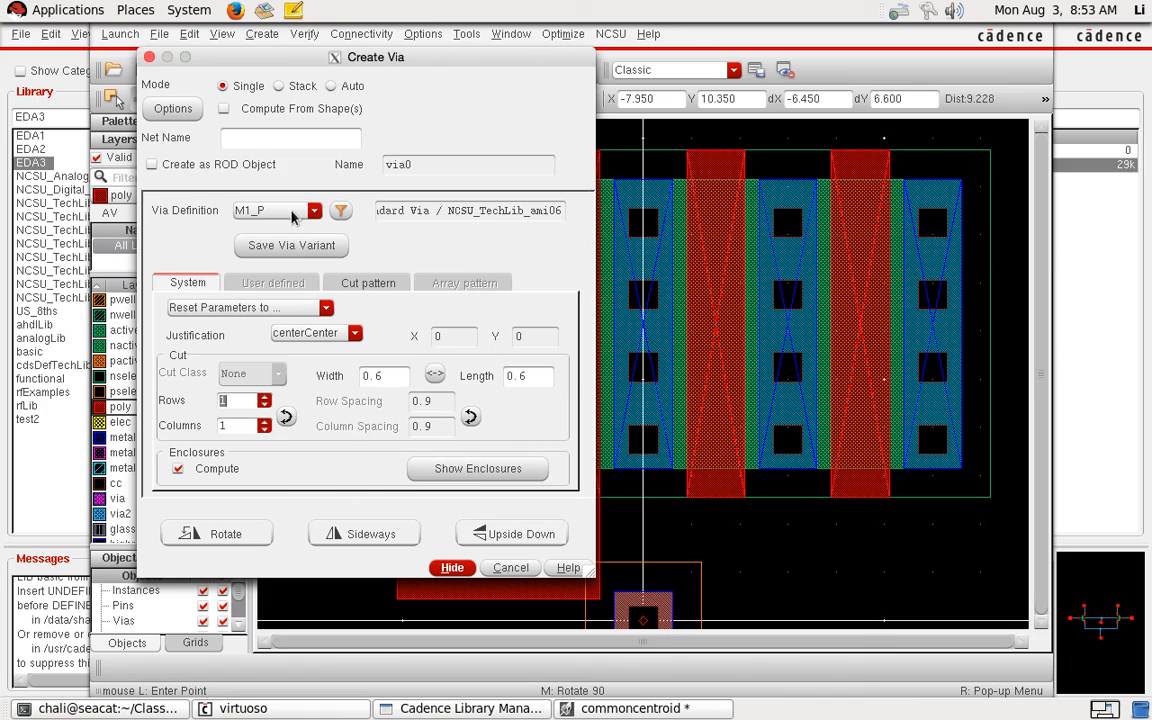
left_click(292, 213)
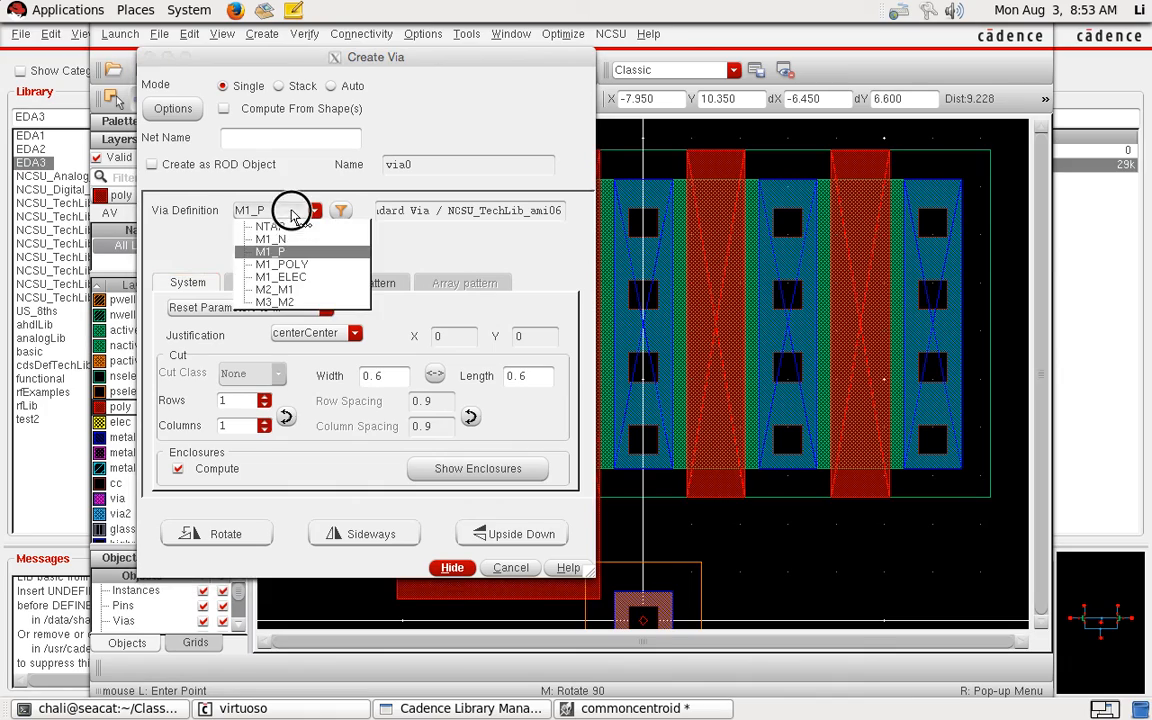
left_click(296, 266)
left_click(264, 425)
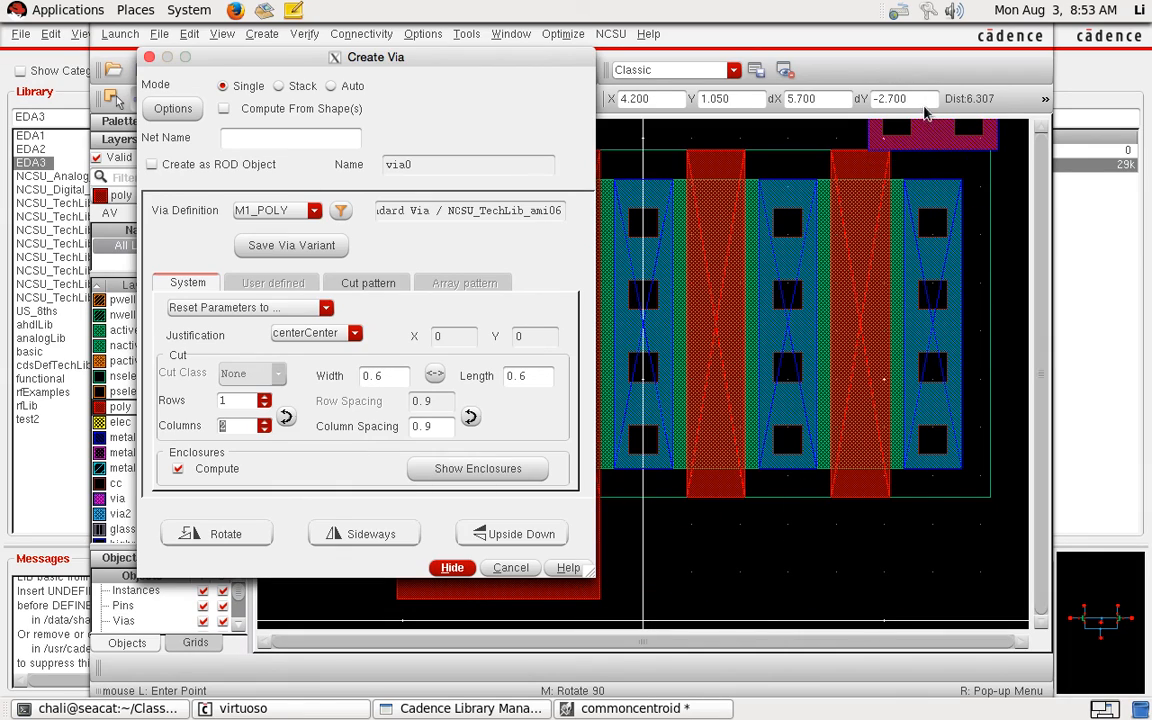
left_click(905, 69)
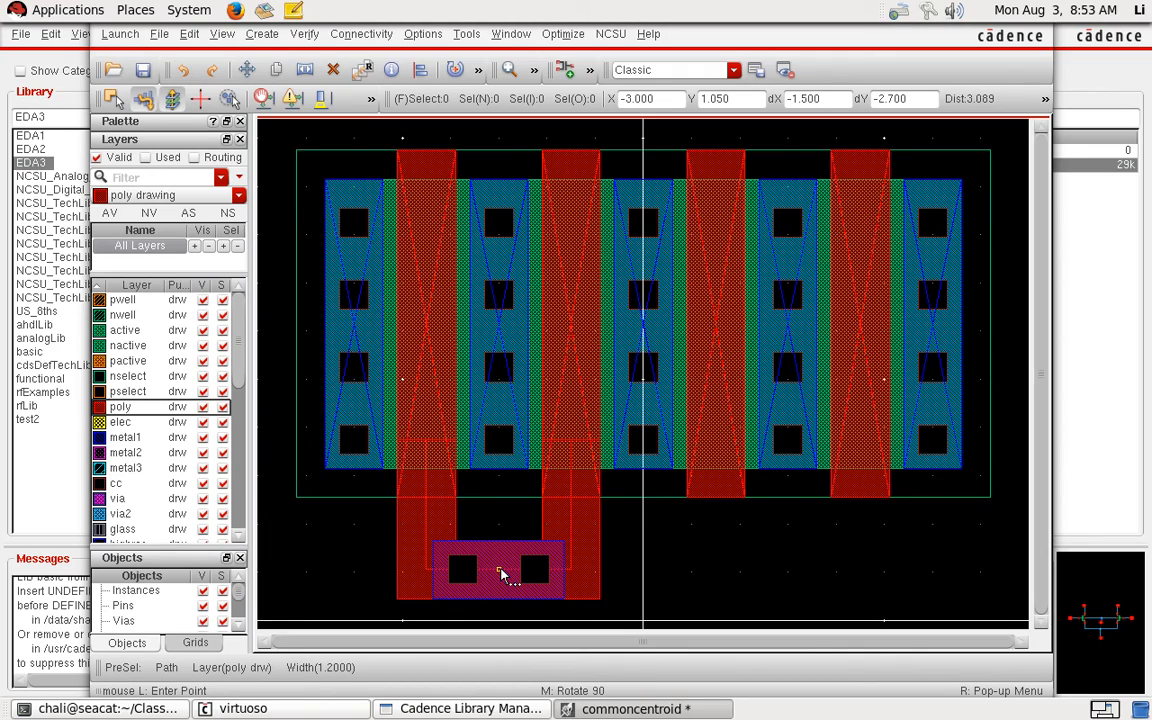
left_click(501, 572)
key("Escape")
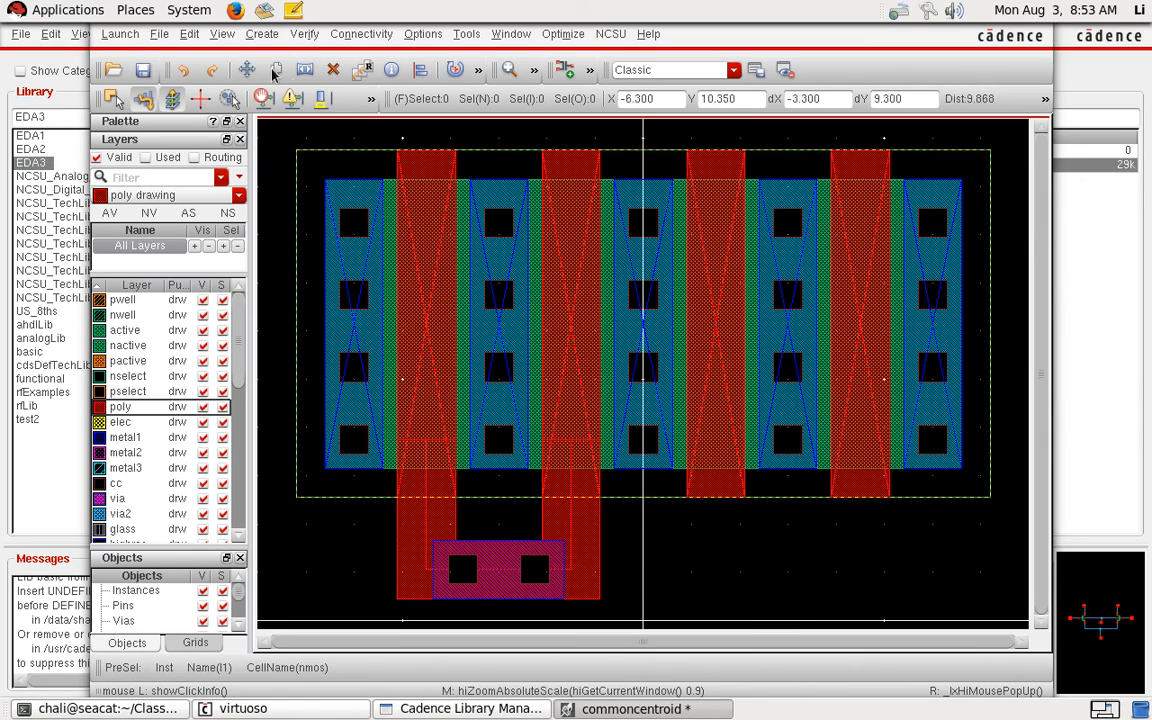
Step: Save the layout and run a flat, full DRC with the divaDRC.rul rules file
left_click(143, 70)
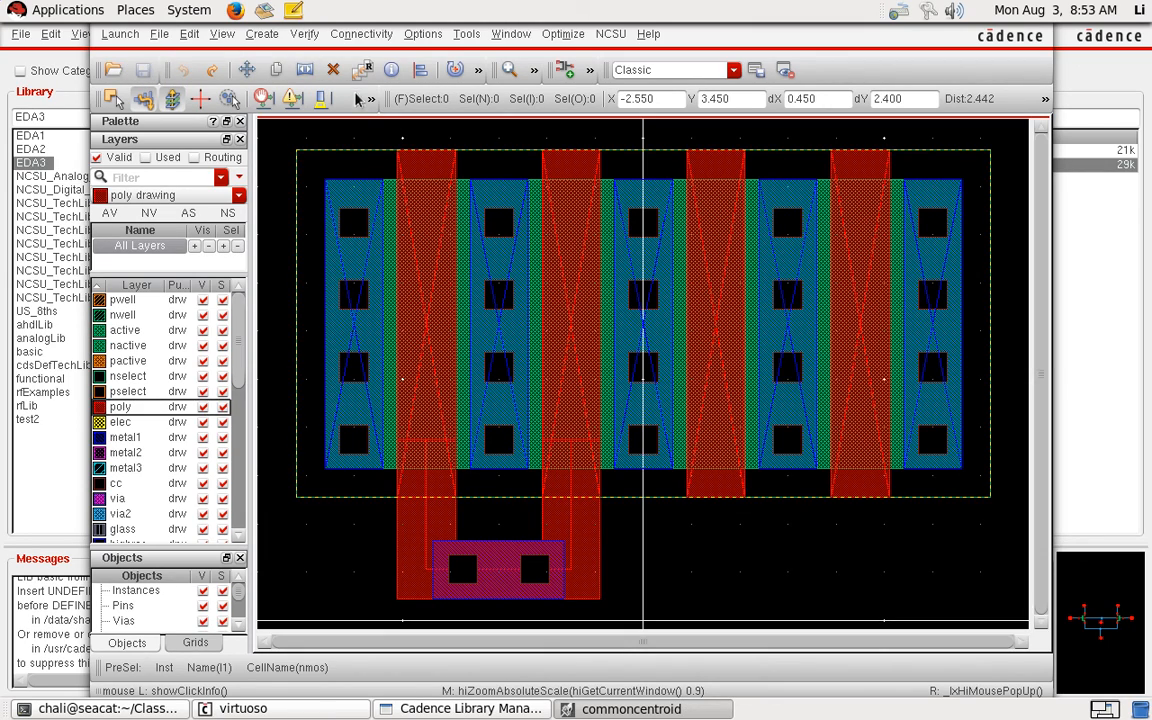
left_click(304, 34)
left_click(315, 63)
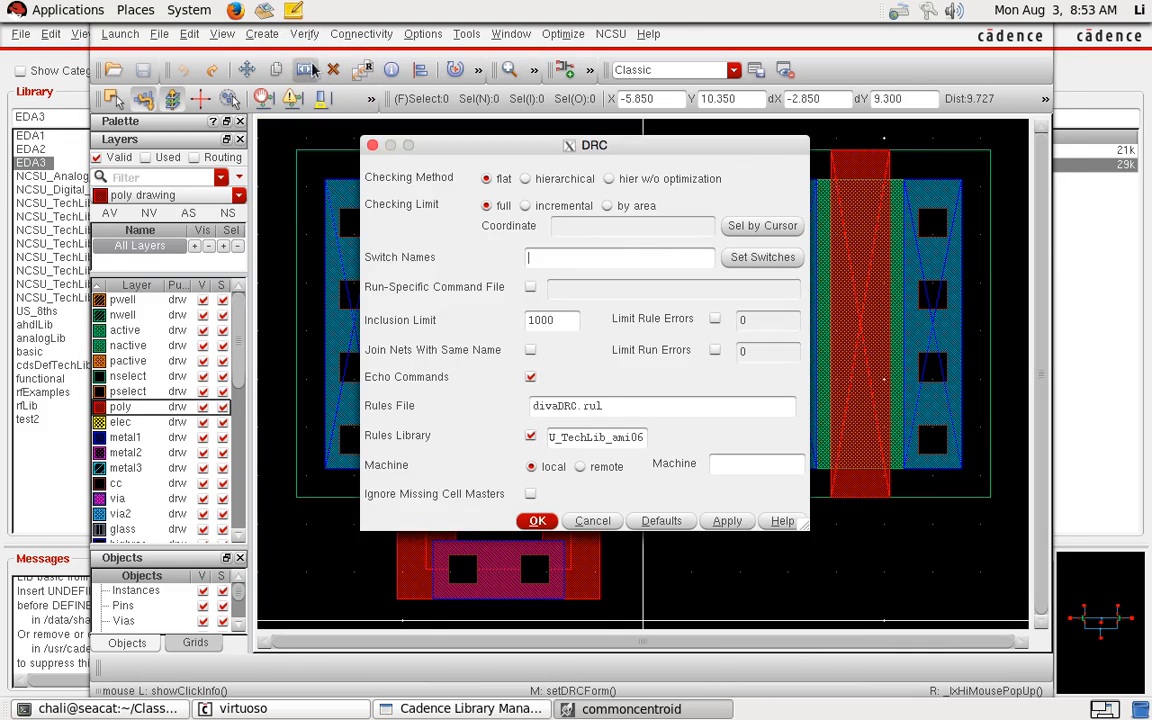
left_click(537, 521)
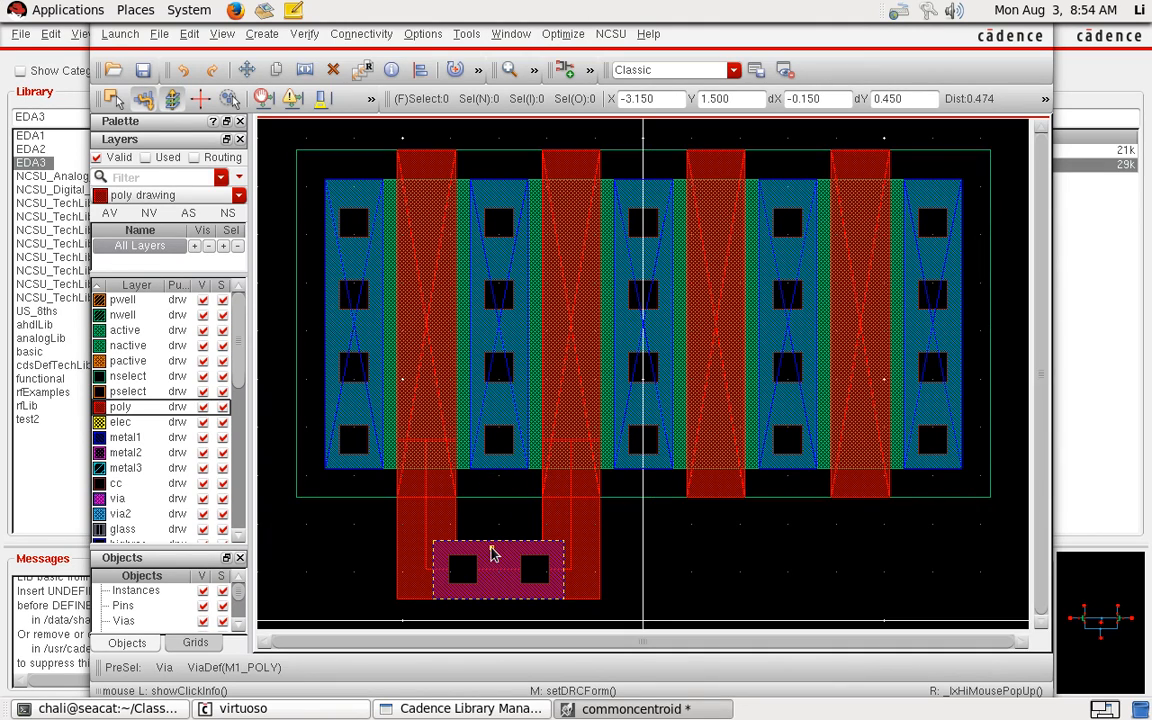
Step: Copy the U-shaped poly path and its M1_POLY via to join the third and fourth gates
scroll(668, 513, "down", 1)
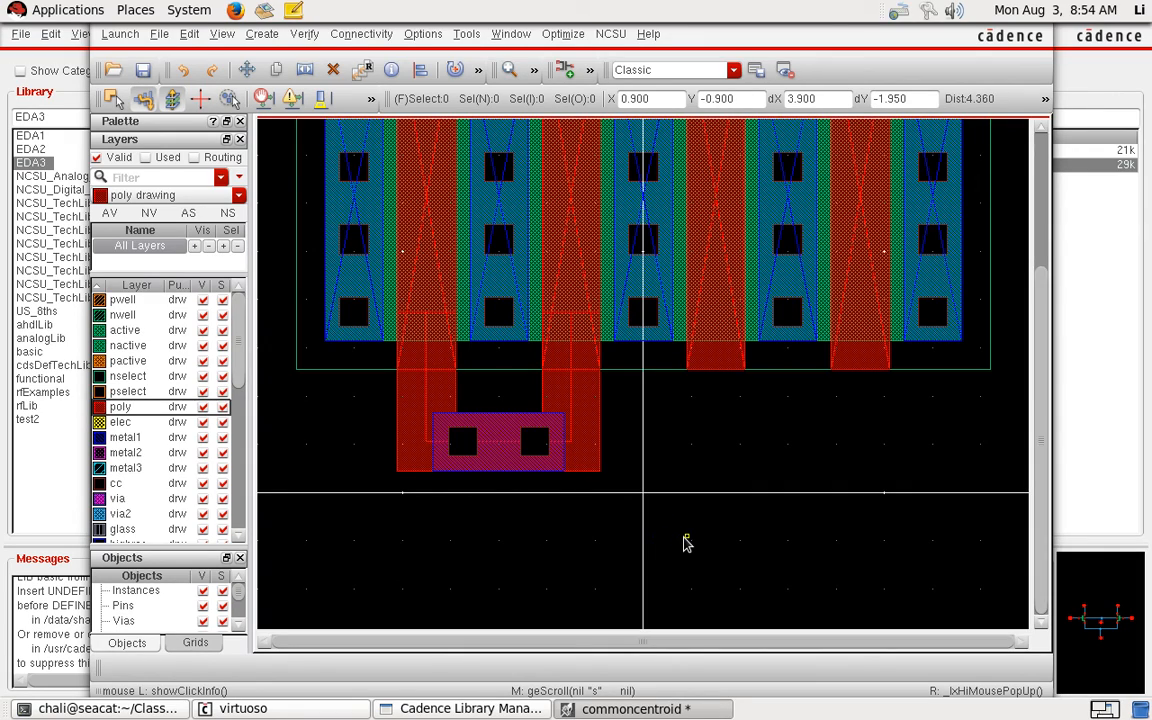
key("c")
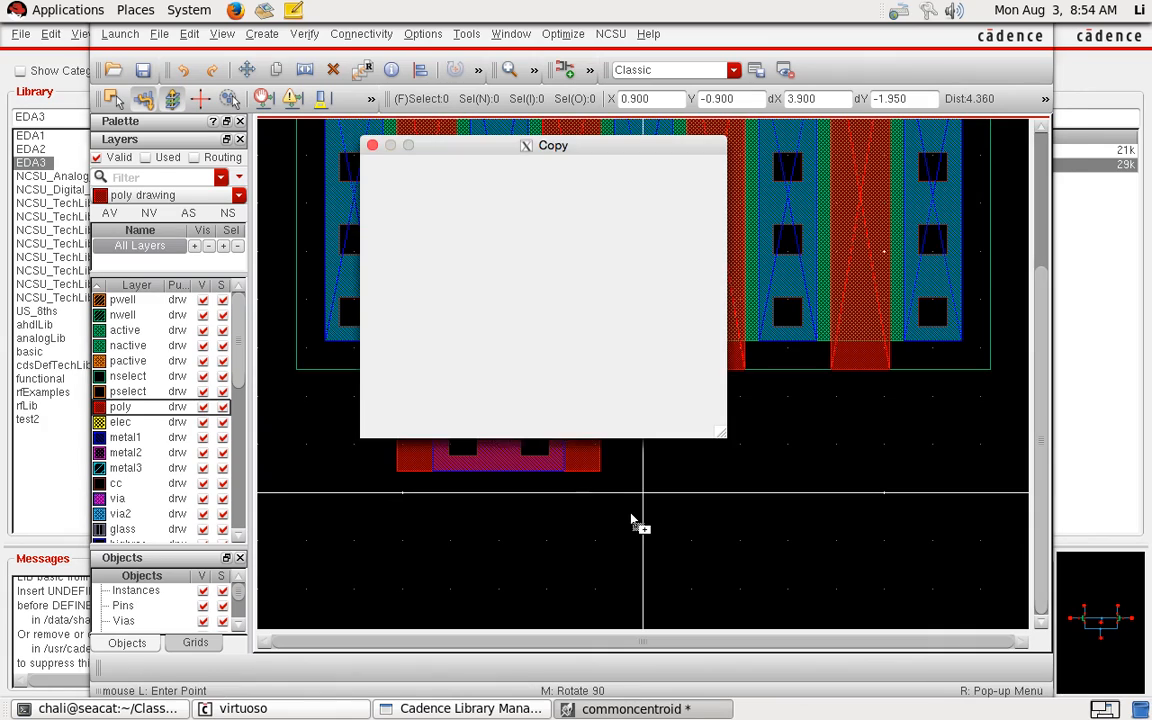
key("F3")
left_click_drag(636, 518, 378, 240)
left_click(418, 392)
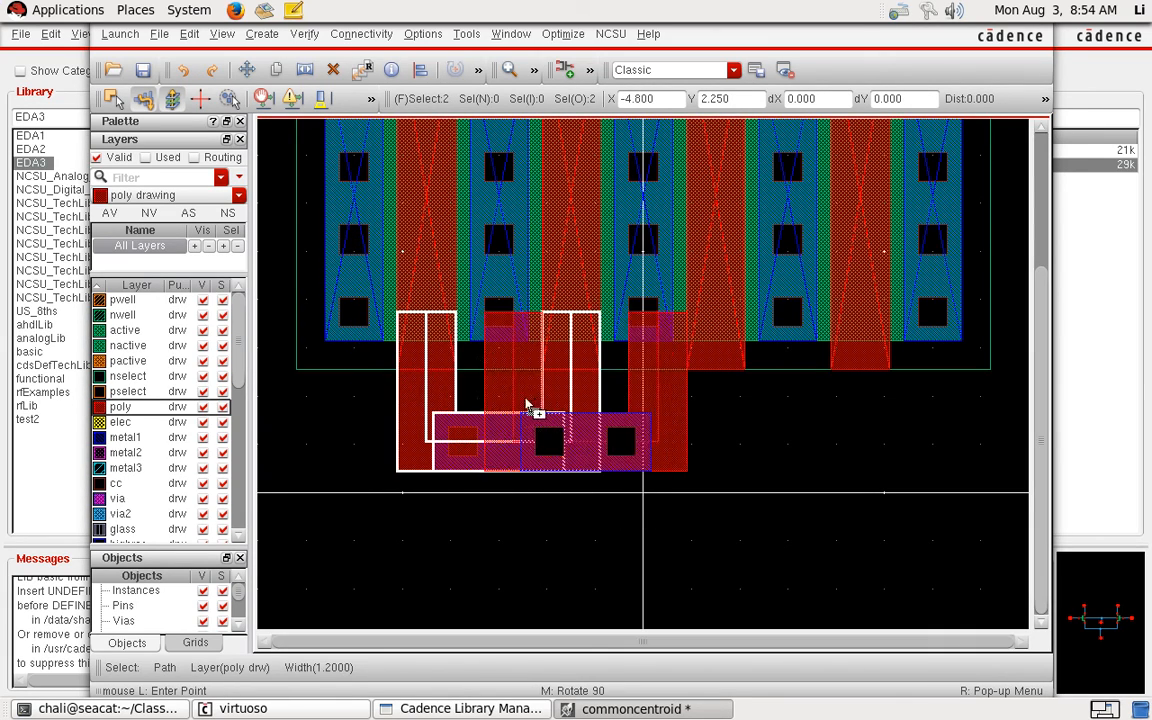
left_click(702, 405)
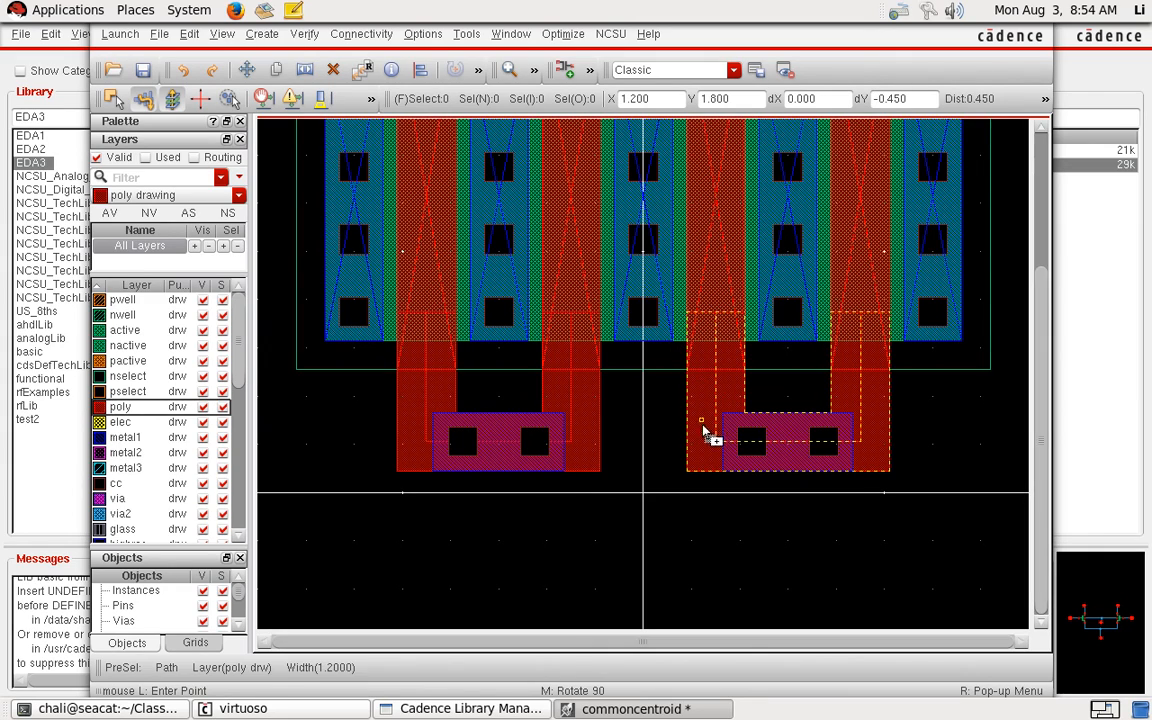
key("Up")
key("Escape")
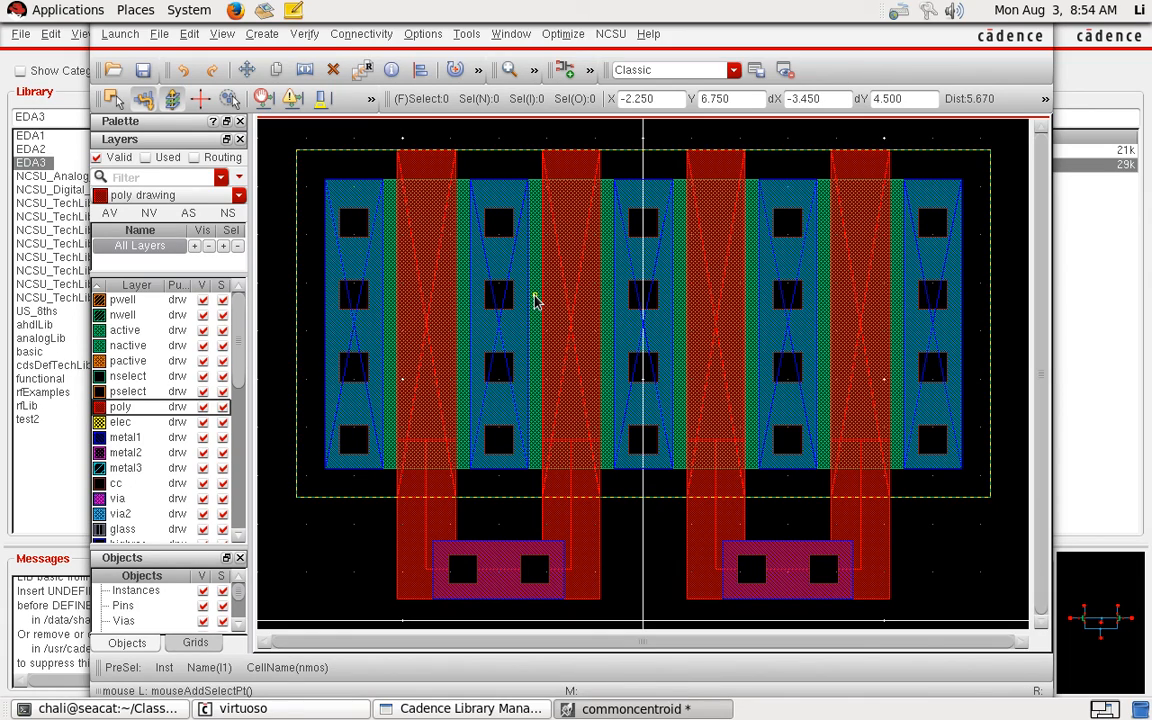
Step: Move the whole transistor with both gate connections slightly upward, farther from the horizontal axis
key("shift+z")
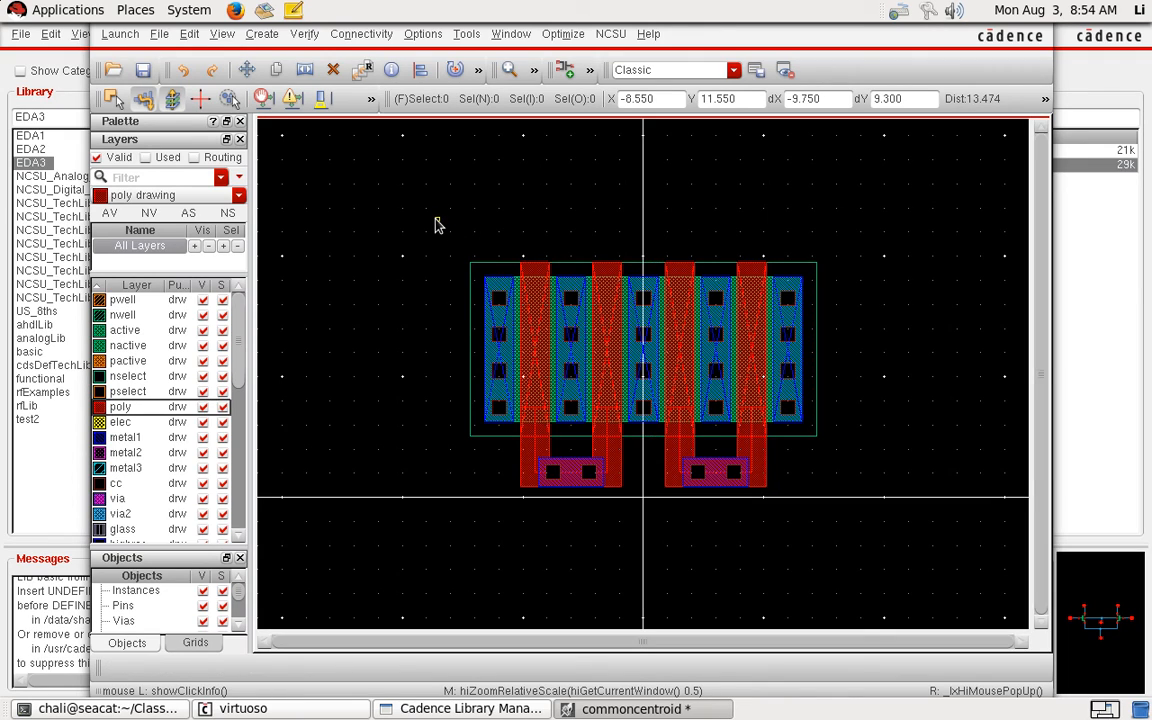
key("m")
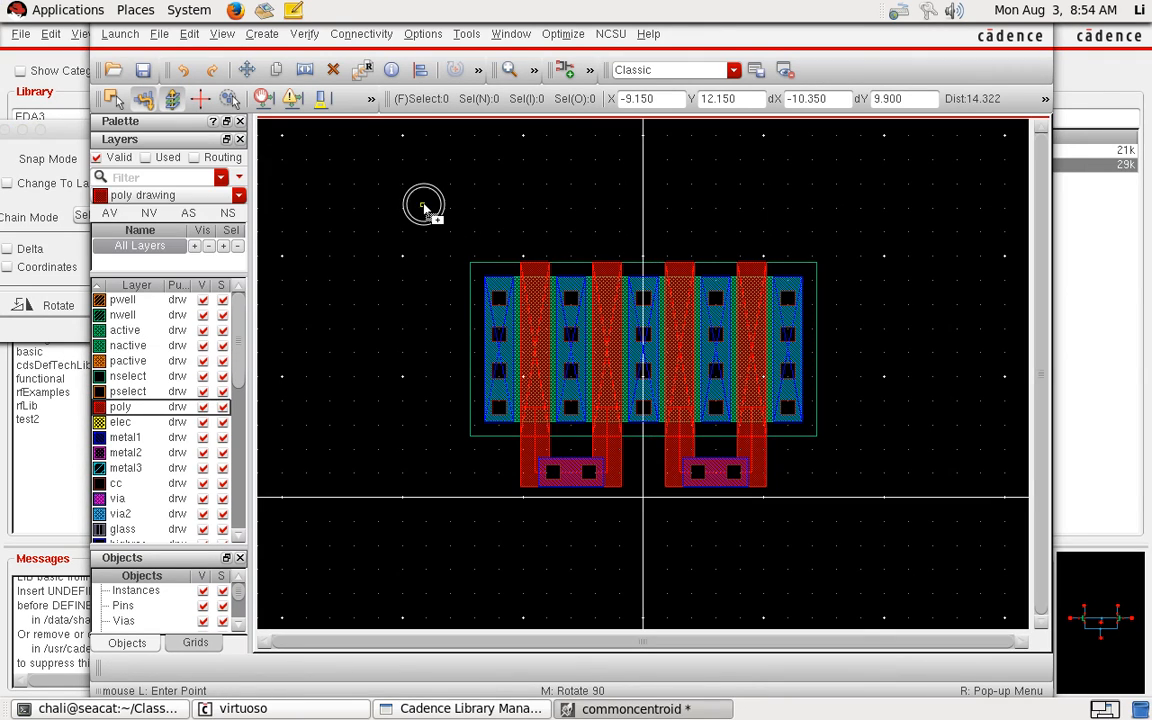
left_click_drag(813, 522, 846, 530)
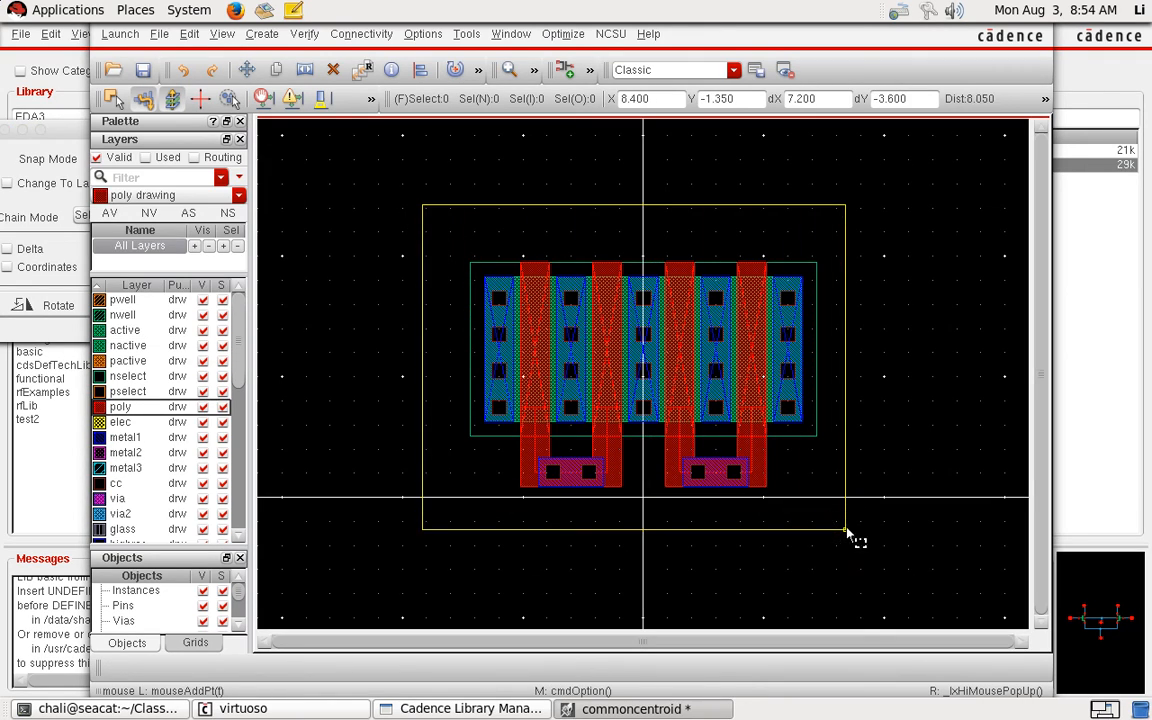
left_click(752, 385)
key("Escape")
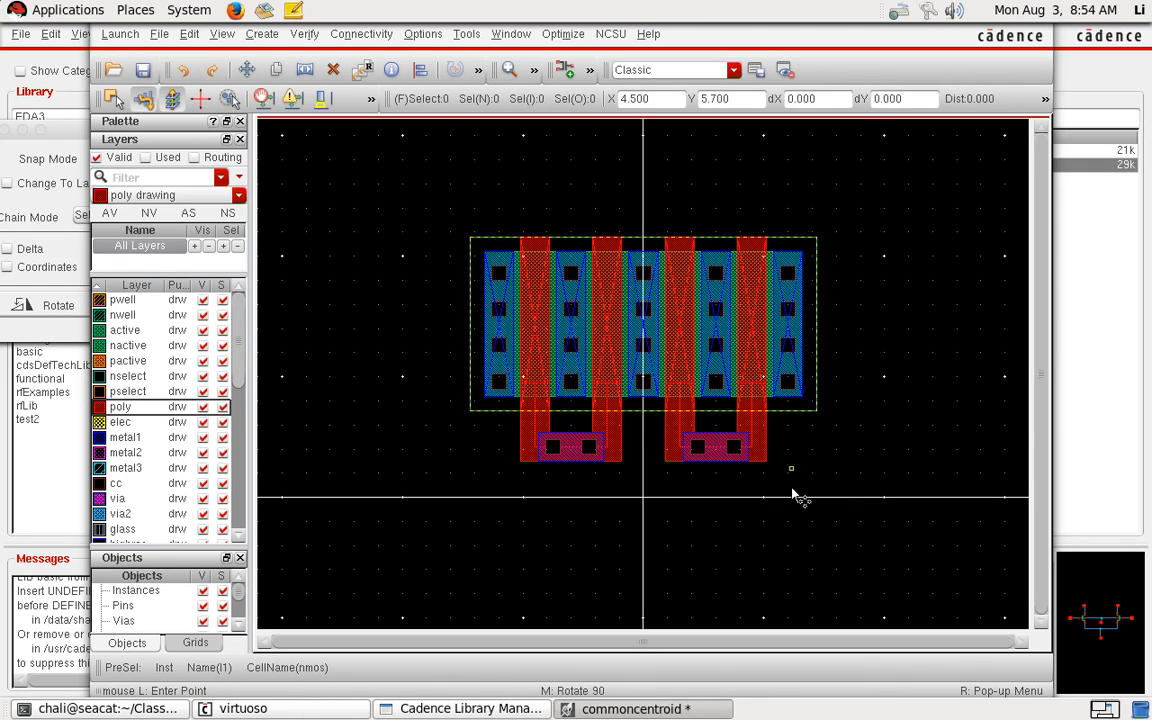
key("Escape")
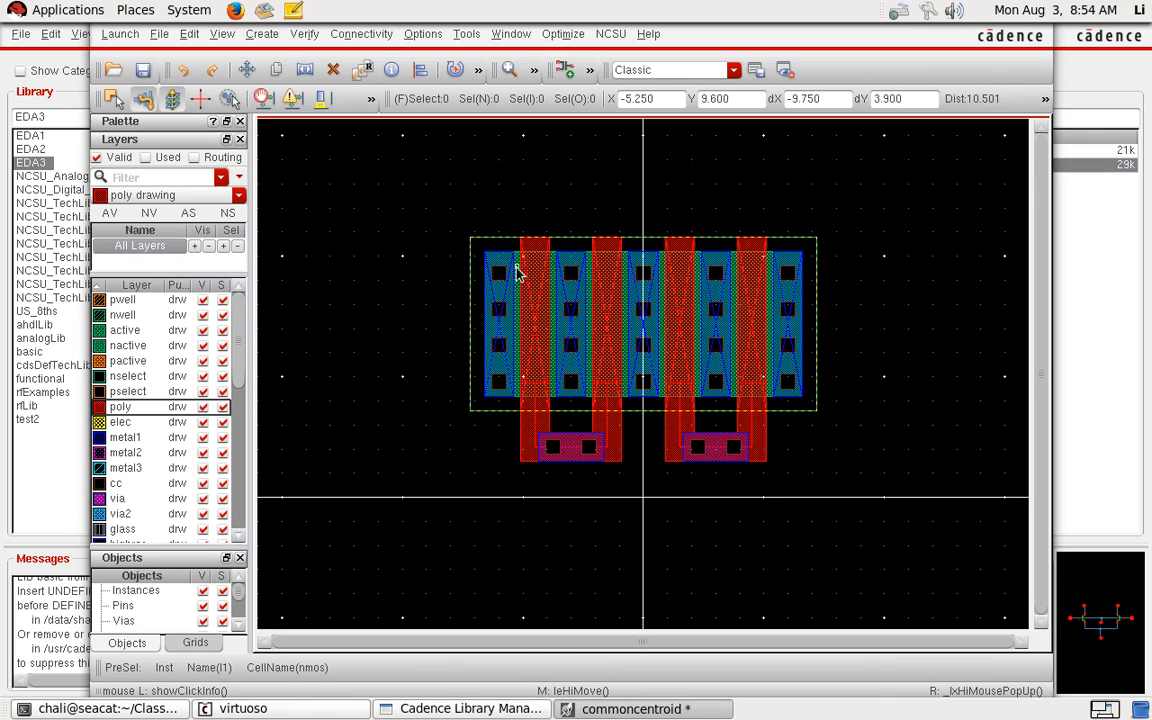
Step: Copy the whole transistor with both gate connections, flipped upside down, directly below the original on the other side of the horizontal axis
key("c")
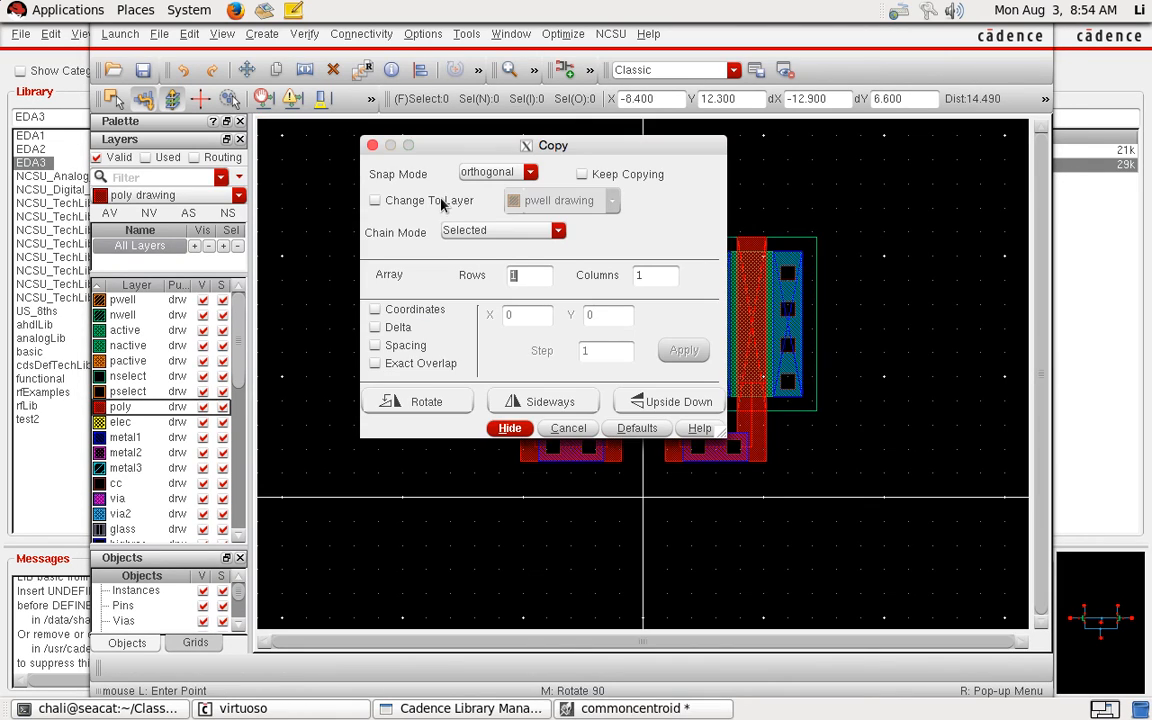
left_click_drag(460, 145, 182, 124)
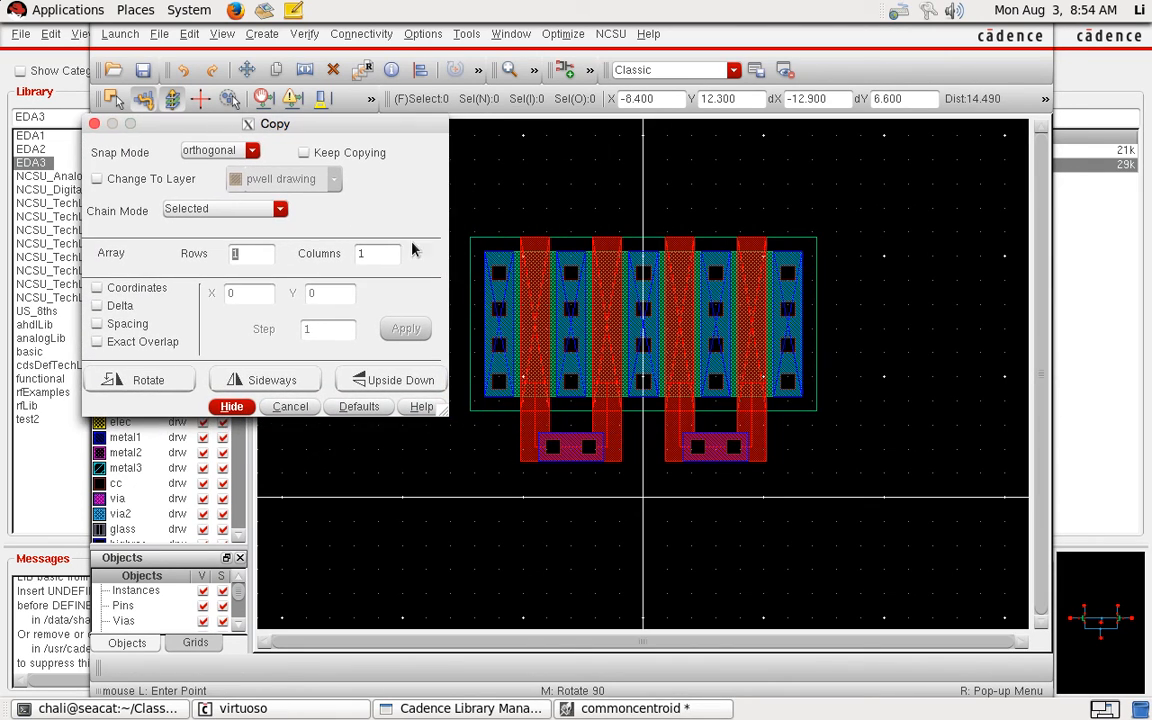
left_click(457, 208)
left_click_drag(433, 205, 903, 484)
left_click(683, 338)
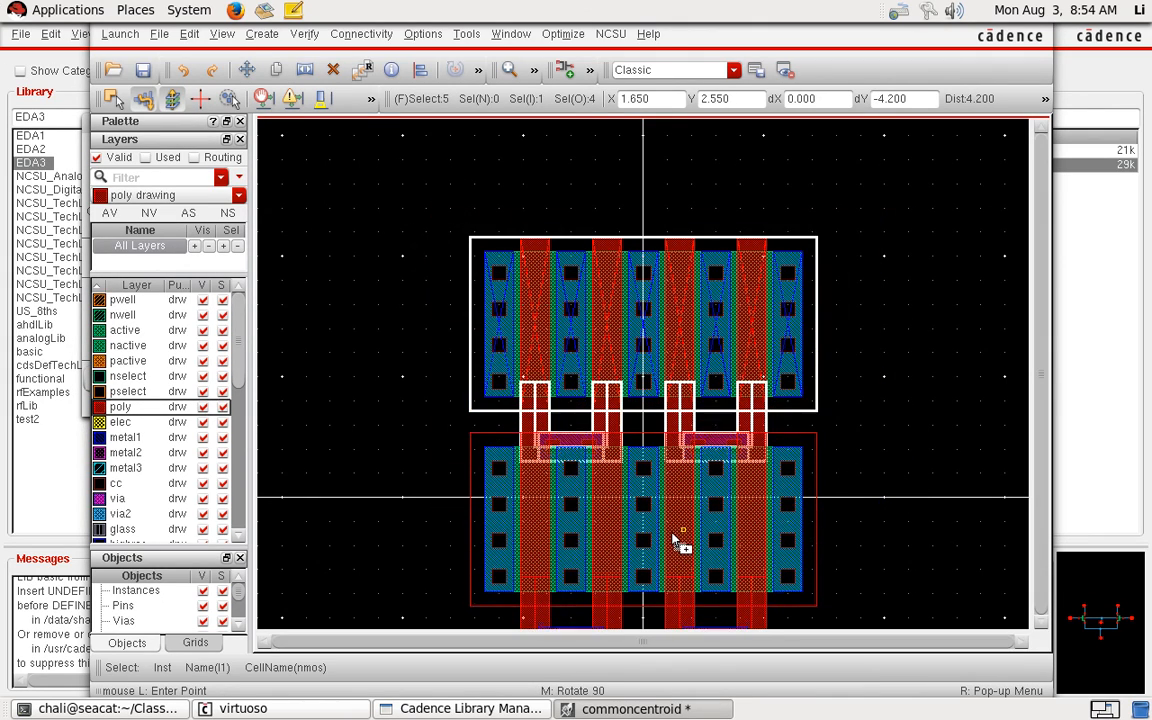
scroll(673, 540, "down", 1)
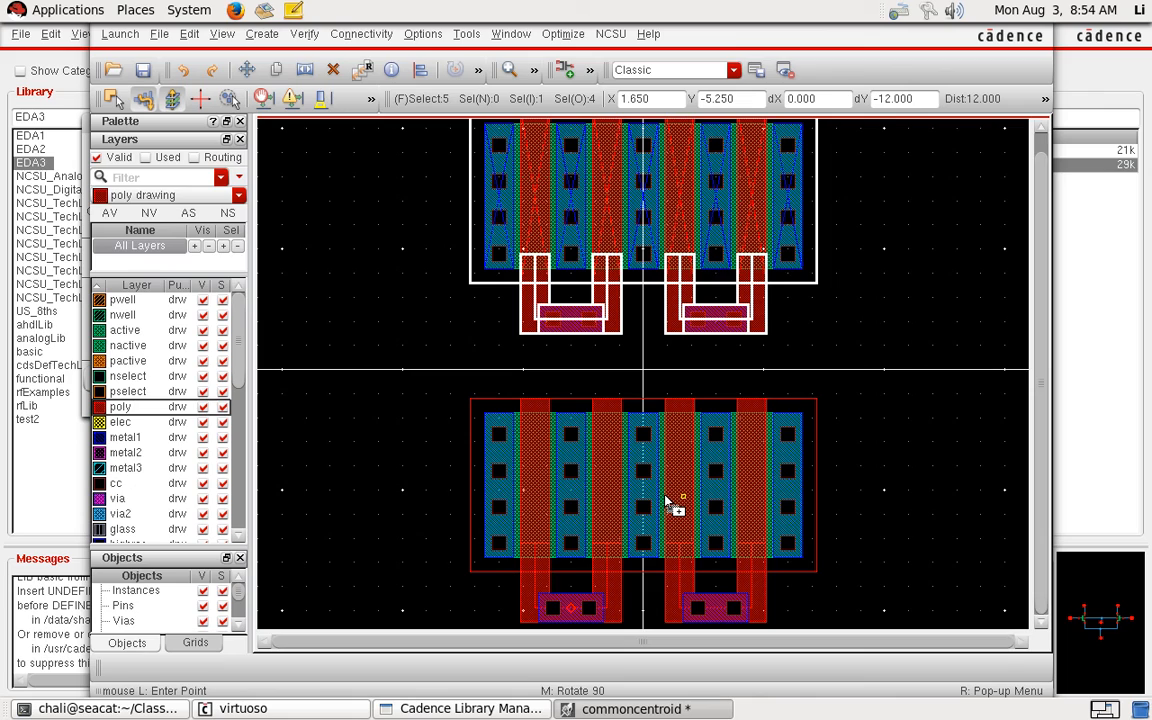
key("F3")
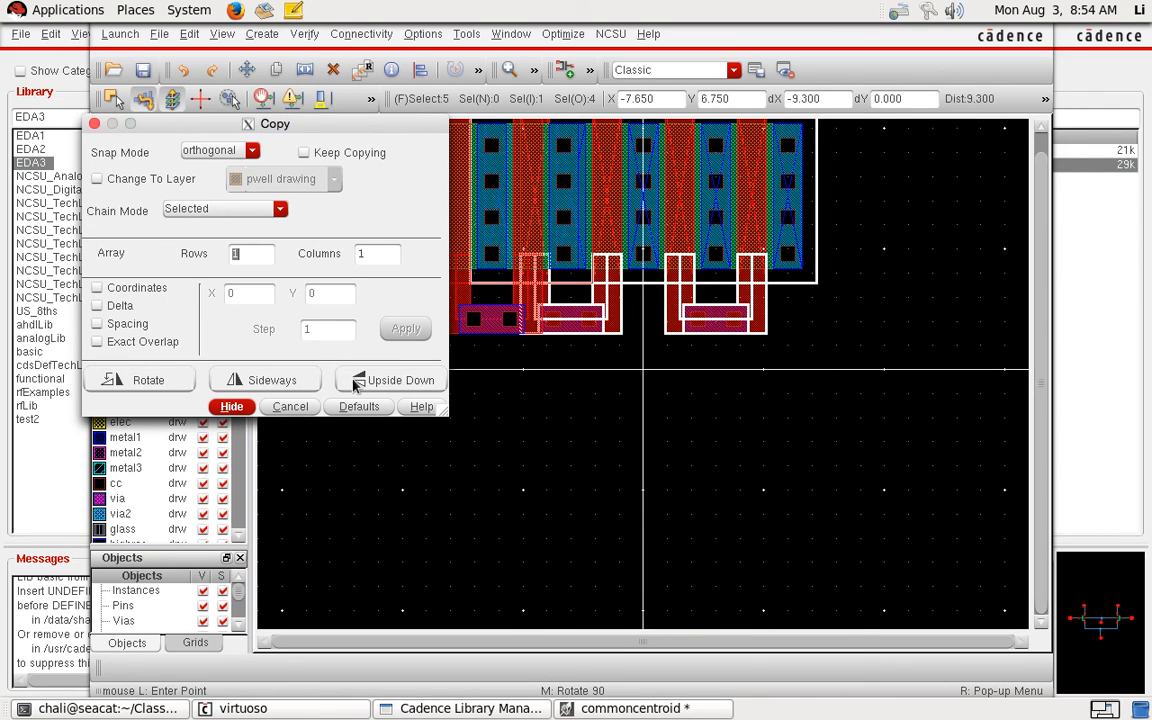
left_click(357, 385)
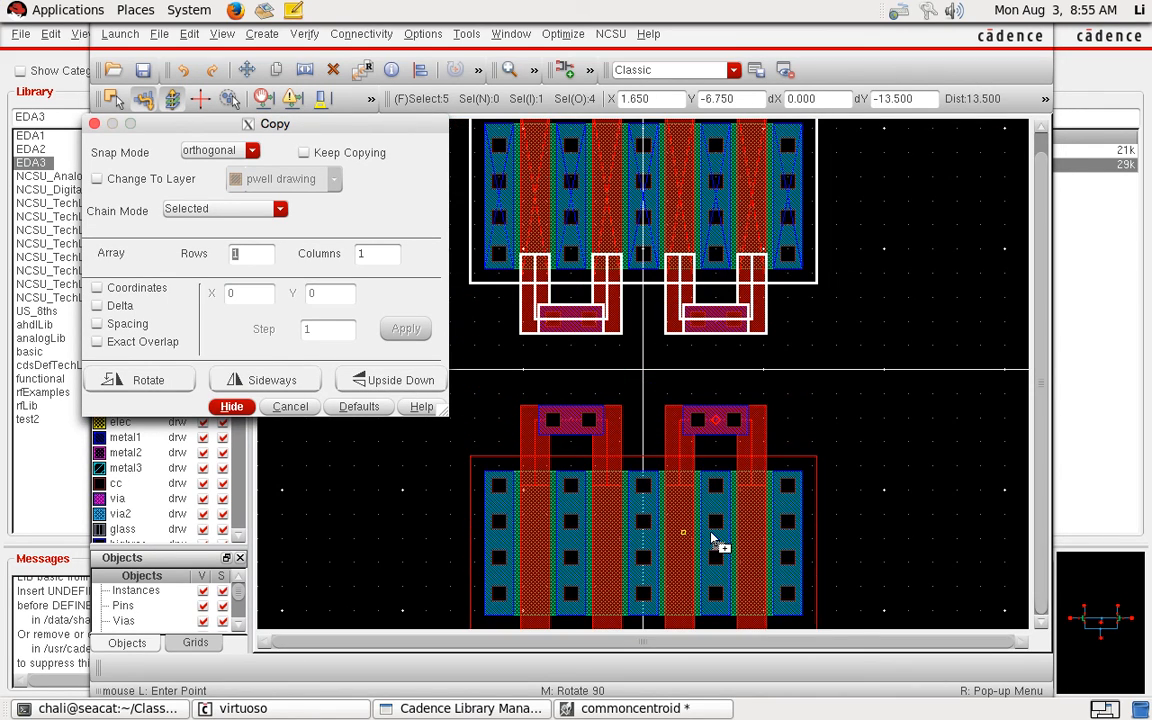
left_click(712, 540)
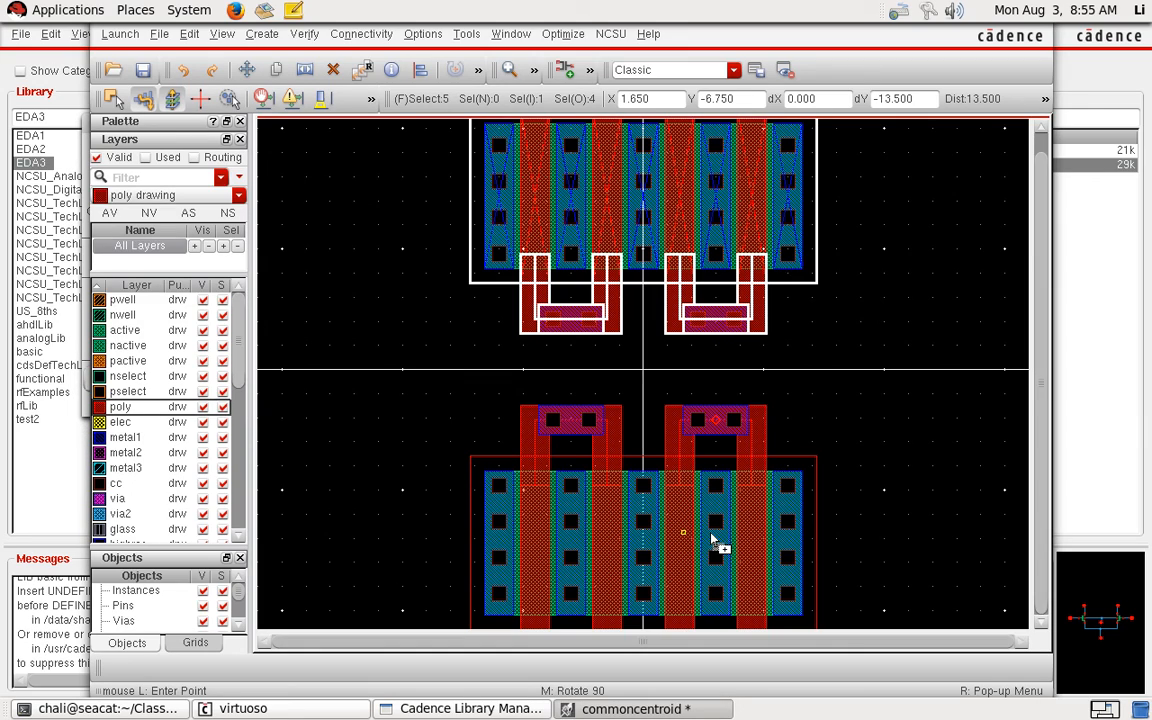
key("Escape")
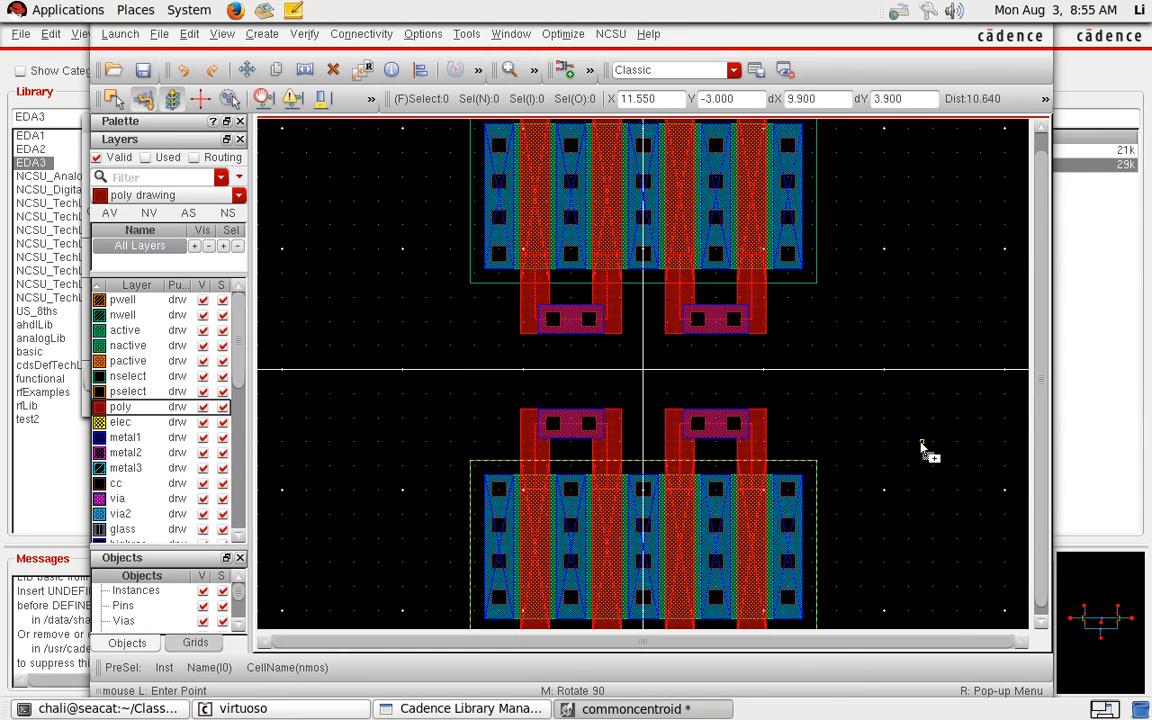
Step: Compare how far the gate connections of the upper and lower transistors lie from the horizontal axis
key("f")
right_click_drag(817, 473, 842, 484)
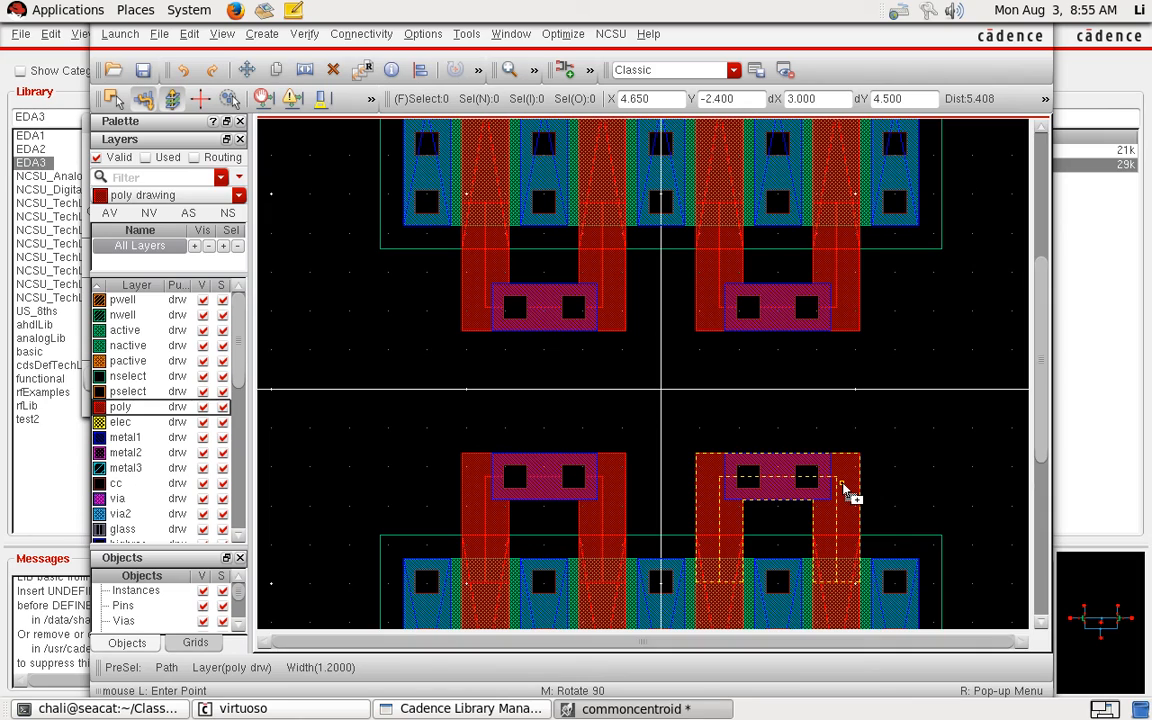
key("Escape")
scroll(887, 419, "down", 2)
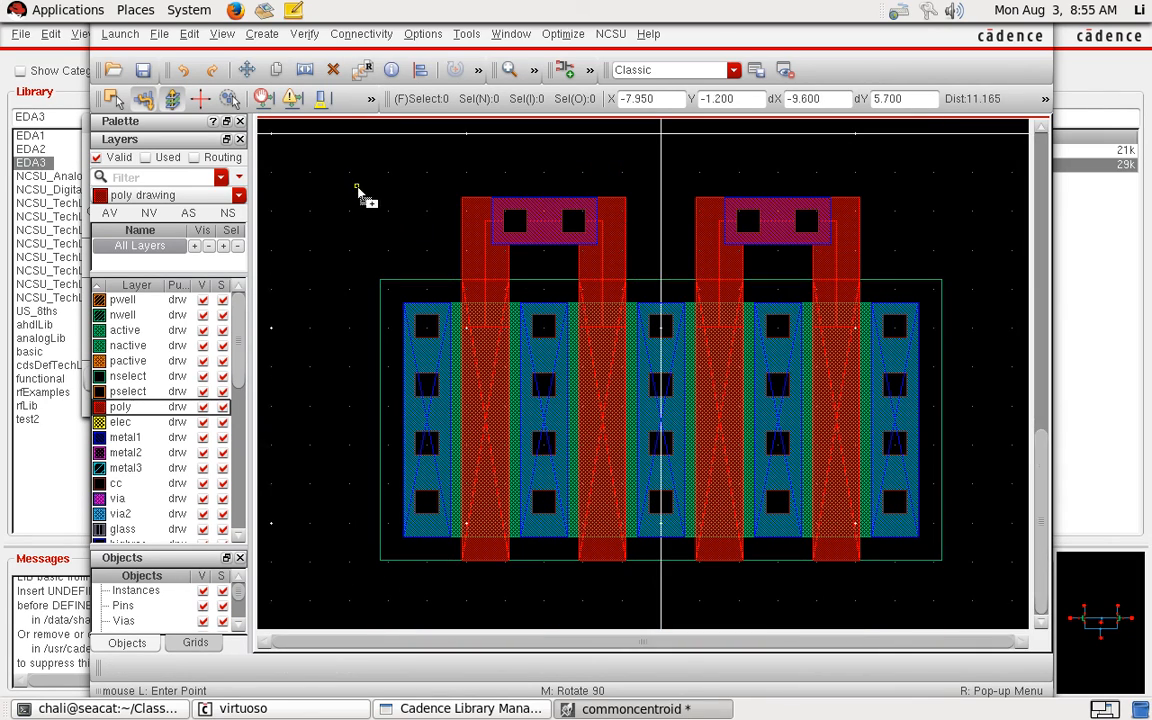
right_click_drag(402, 152, 444, 221)
left_click_drag(444, 221, 795, 451)
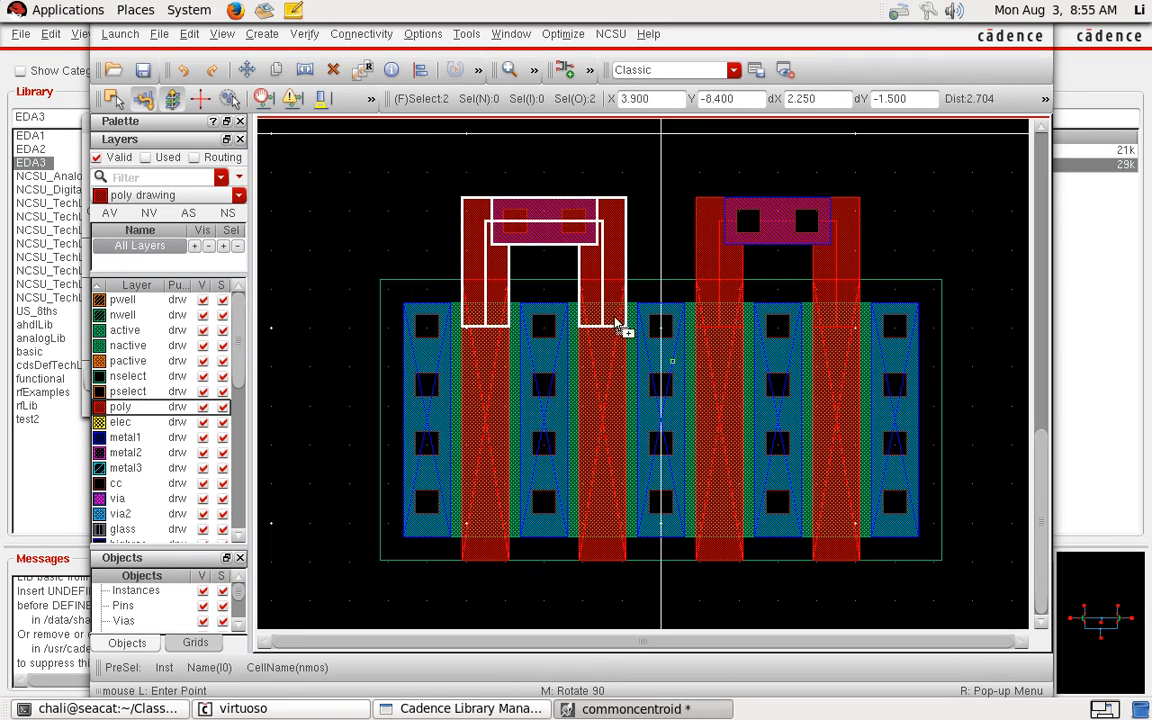
key("Escape")
left_click_drag(374, 163, 560, 305)
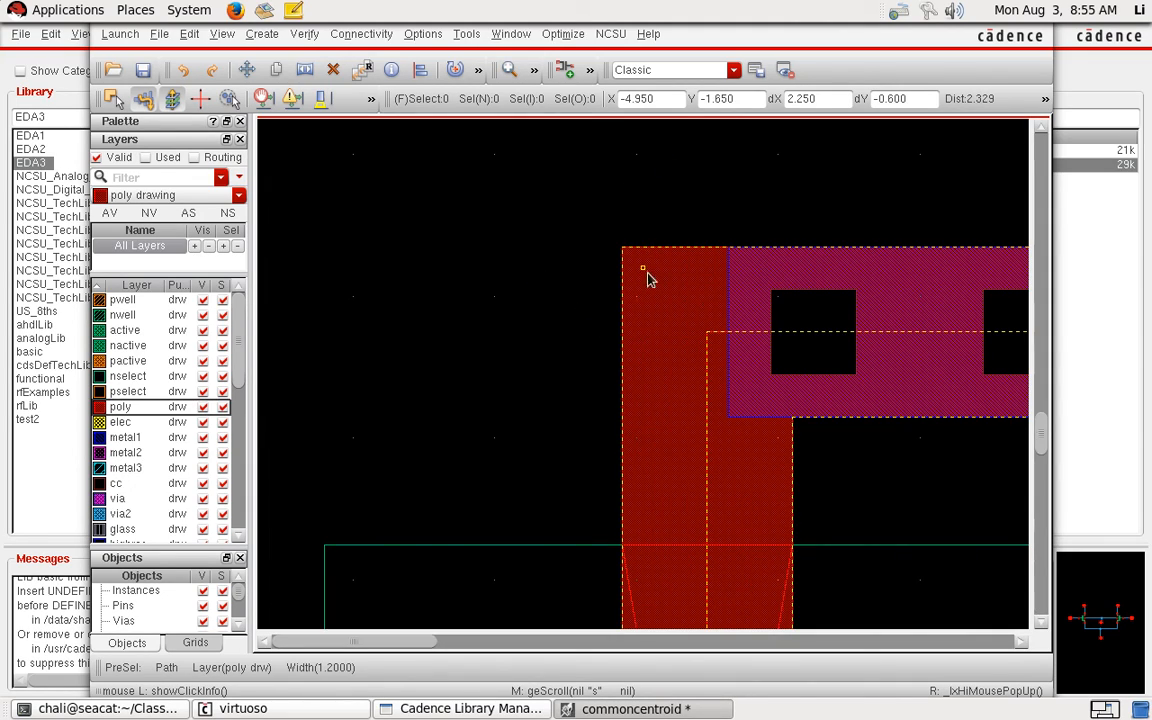
key("f")
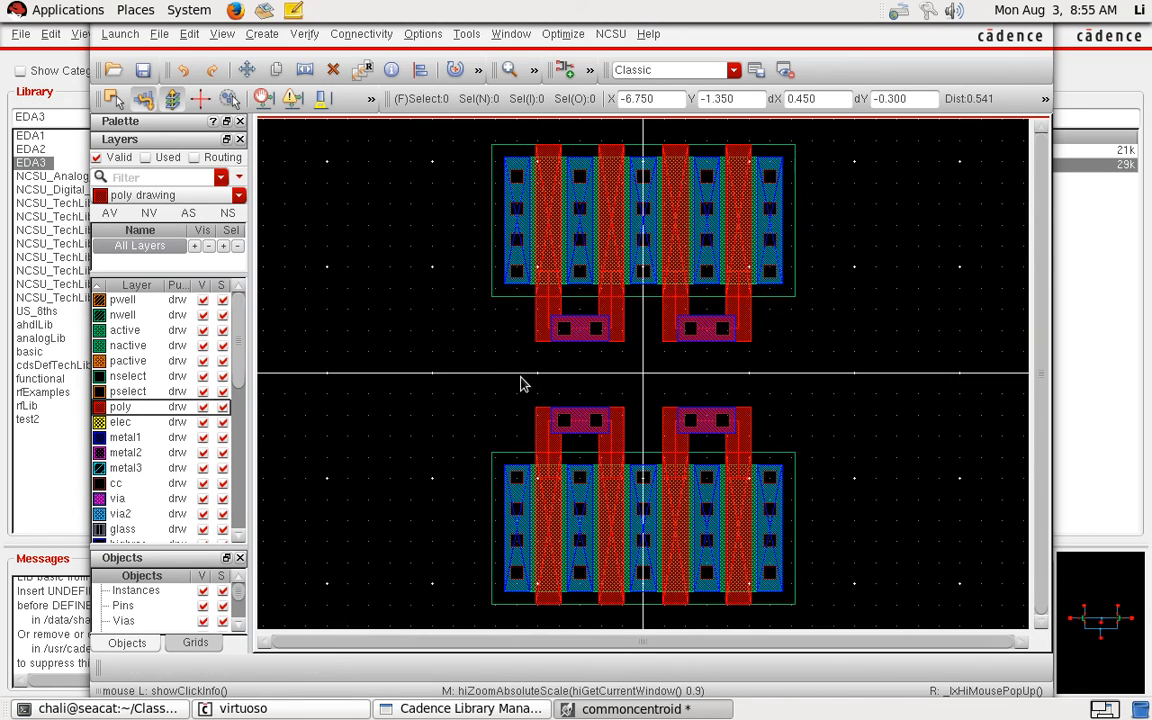
right_click_drag(409, 221, 886, 610)
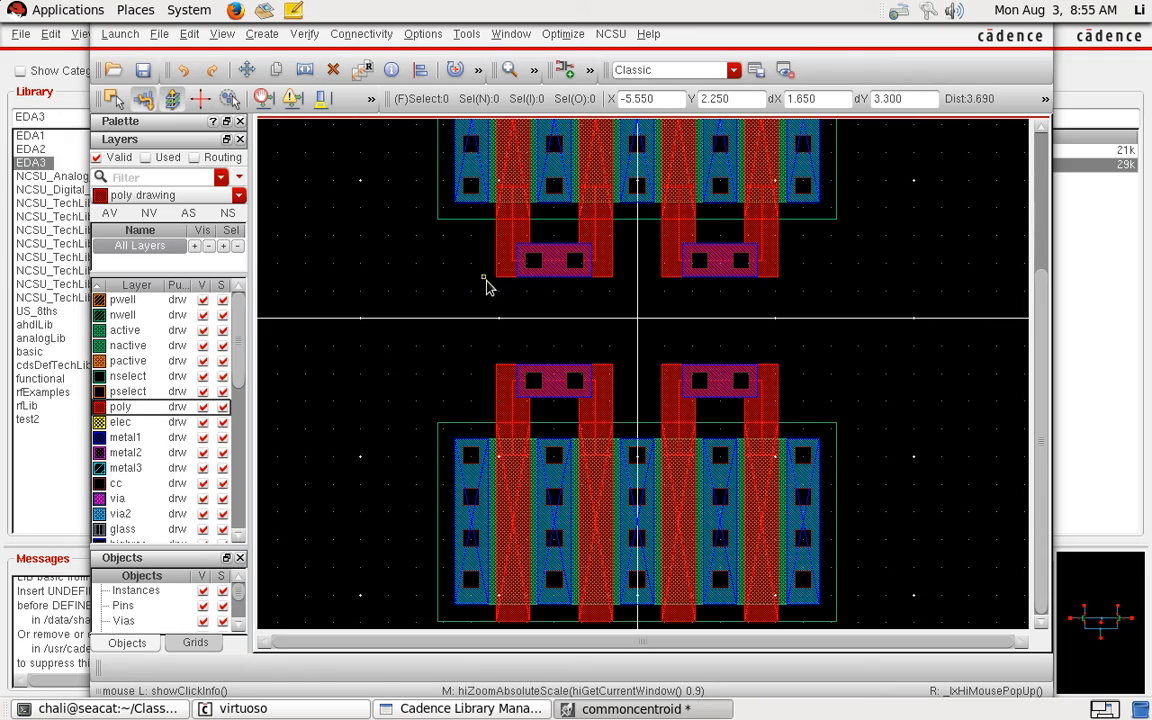
Step: Move the lower transistor with its gate connections slightly upward to match the upper one's distance from the horizontal axis, and save the layout
key("f")
left_click_drag(421, 337, 913, 632)
key("m")
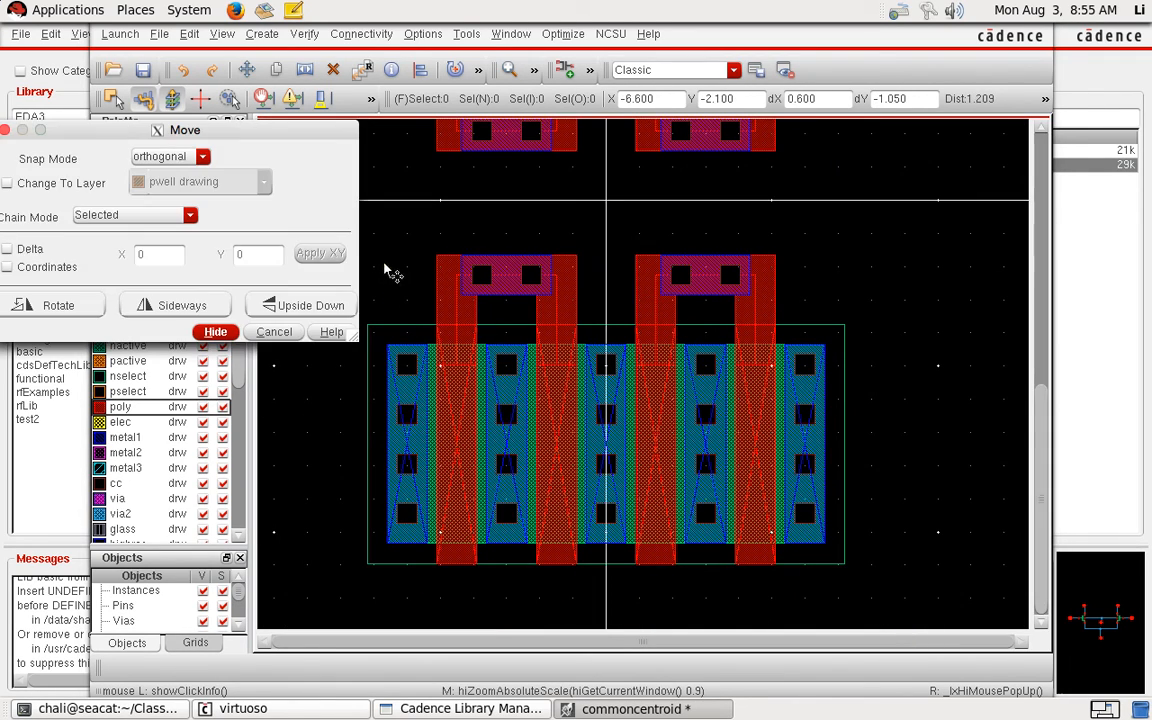
key("Escape")
left_click_drag(347, 231, 885, 598)
key("m")
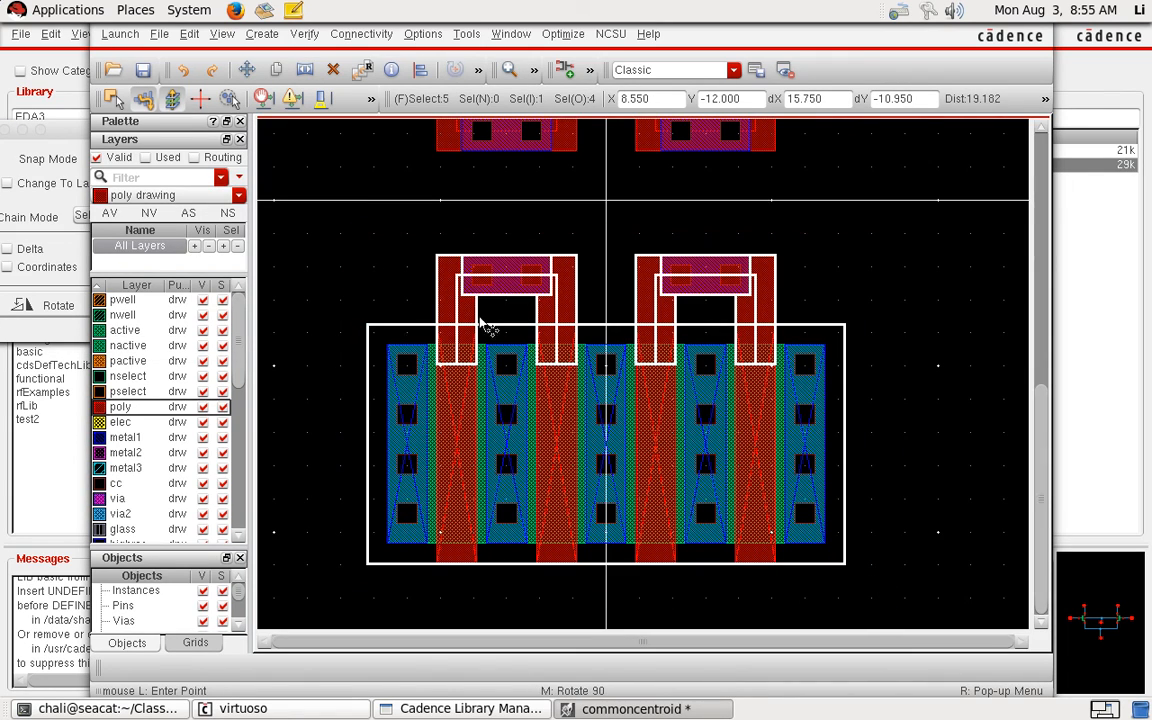
left_click(437, 248)
right_click_drag(470, 288, 477, 298)
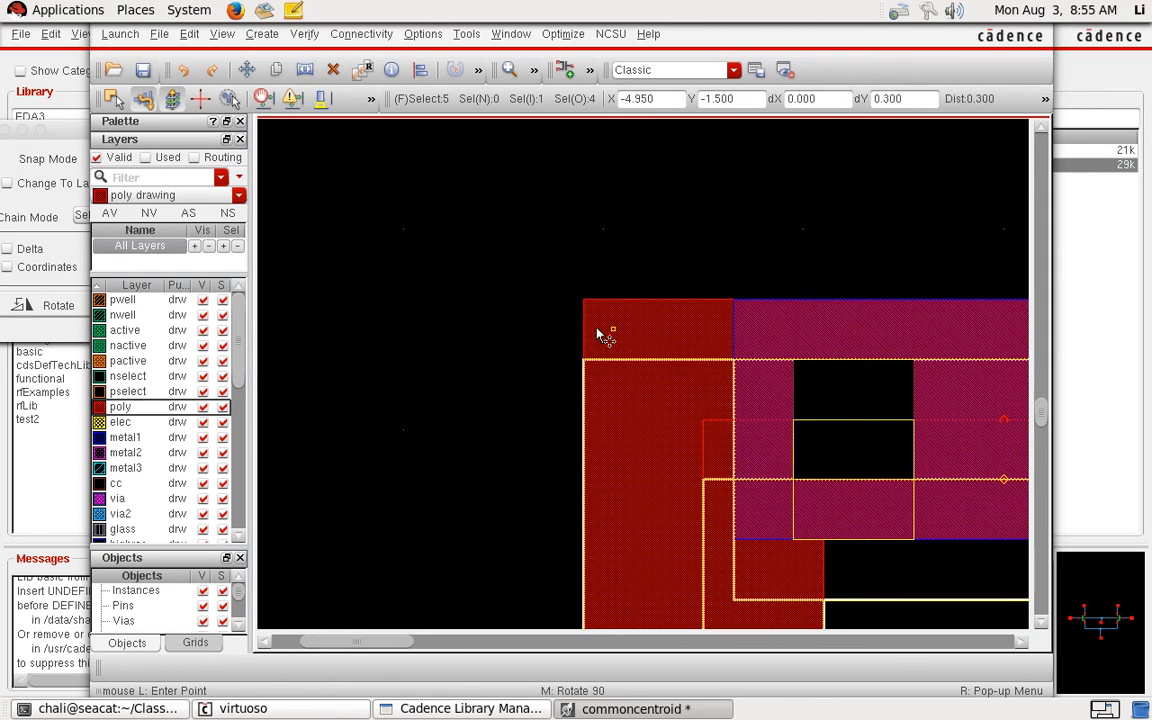
left_click(611, 355)
key("f")
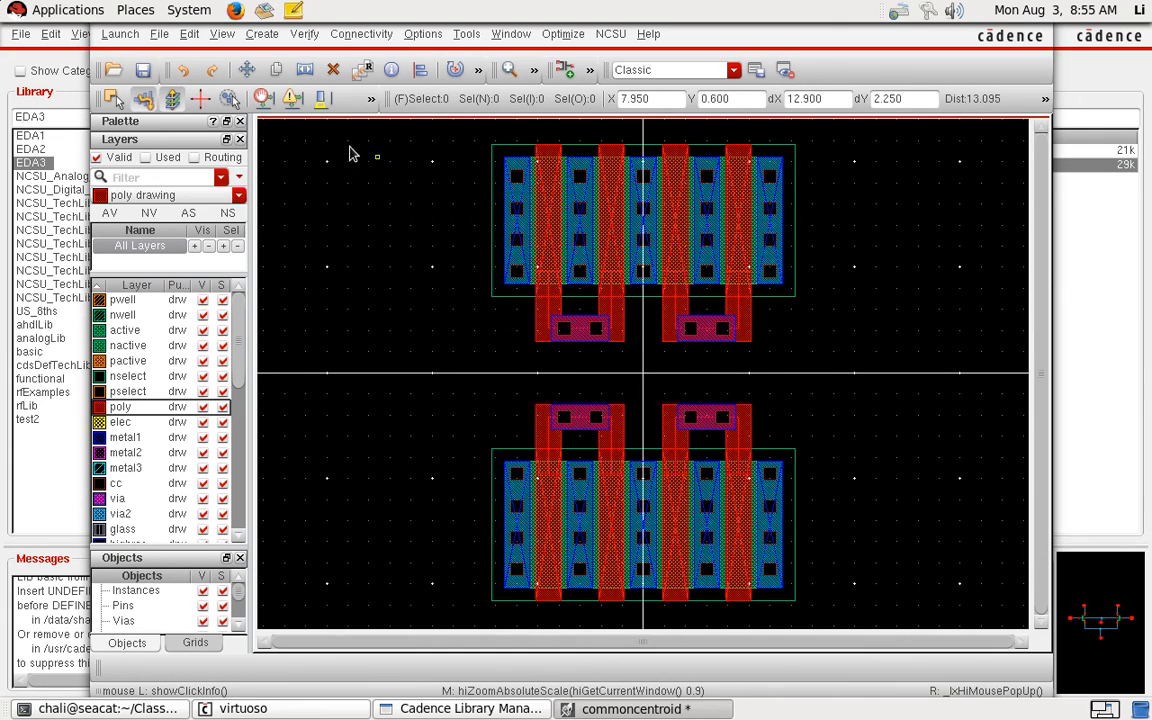
left_click(143, 70)
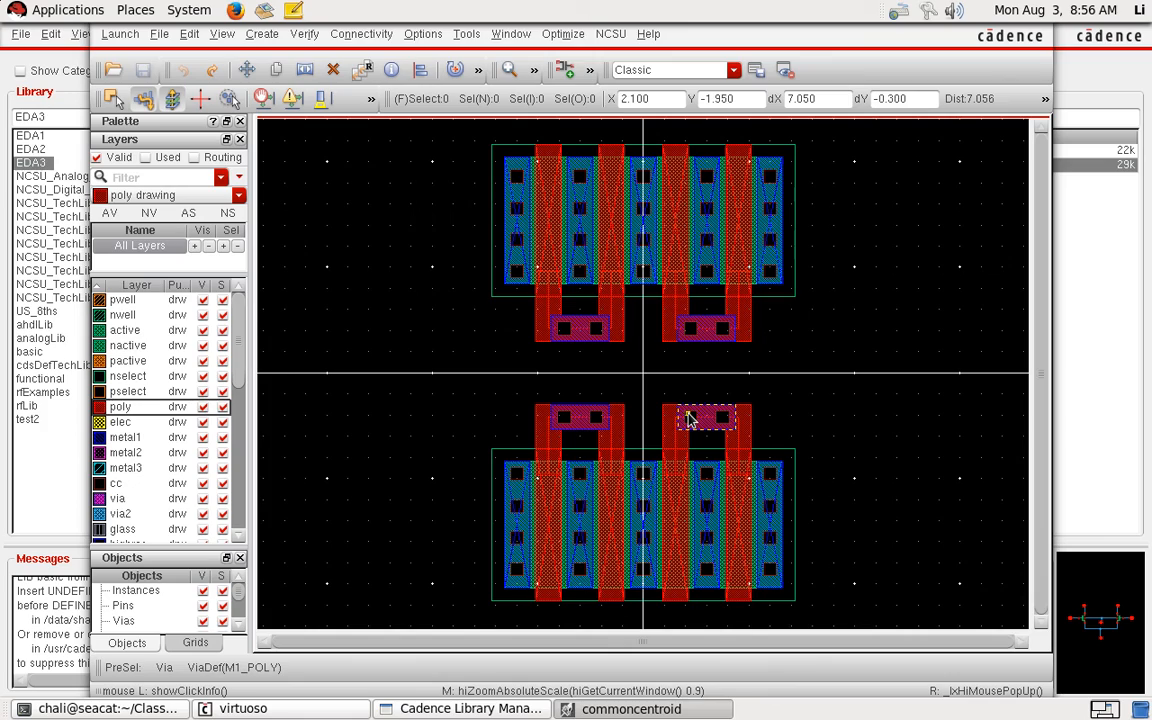
Step: Draw a 0.9-wide metal1 path from the upper-left gate via, along the horizontal axis, to the lower-right gate via
left_click(128, 438)
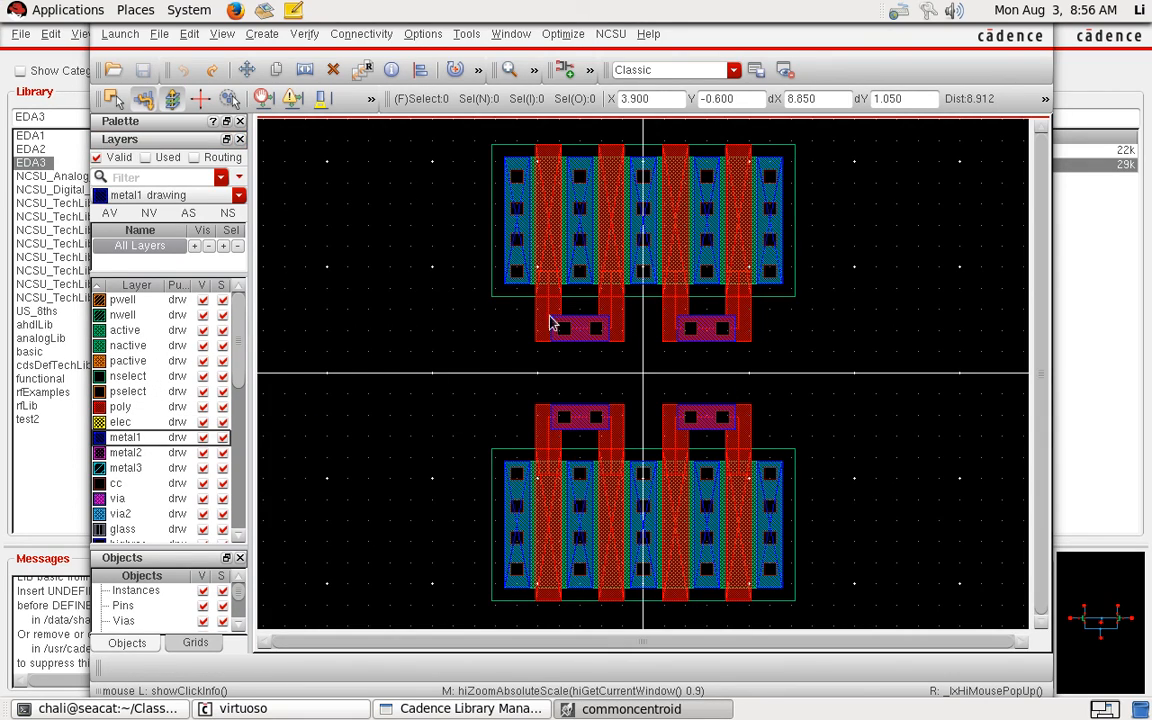
right_click_drag(519, 314, 895, 506)
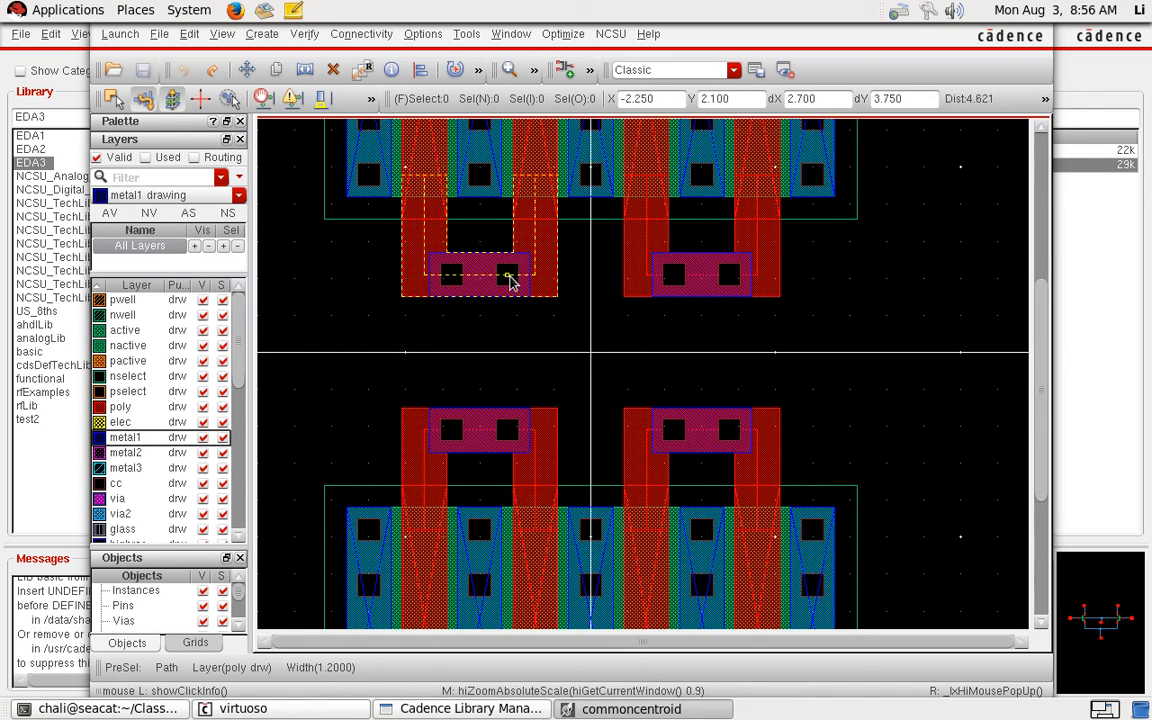
right_click_drag(370, 173, 939, 531)
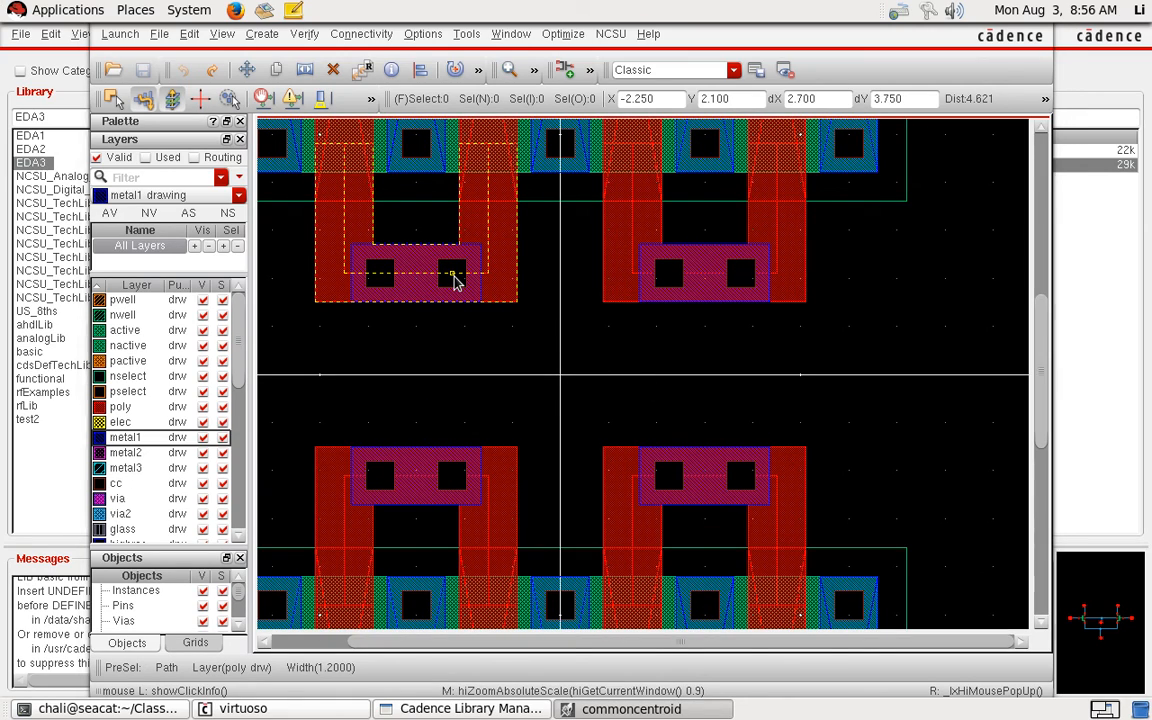
key("p")
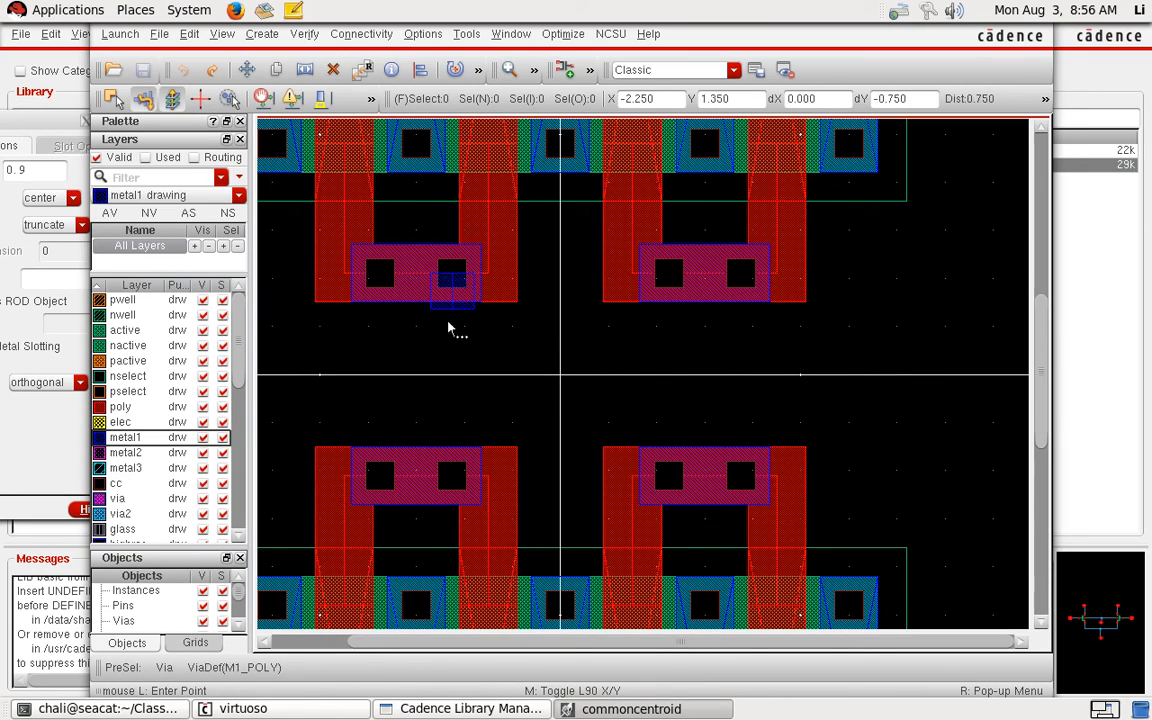
left_click(451, 375)
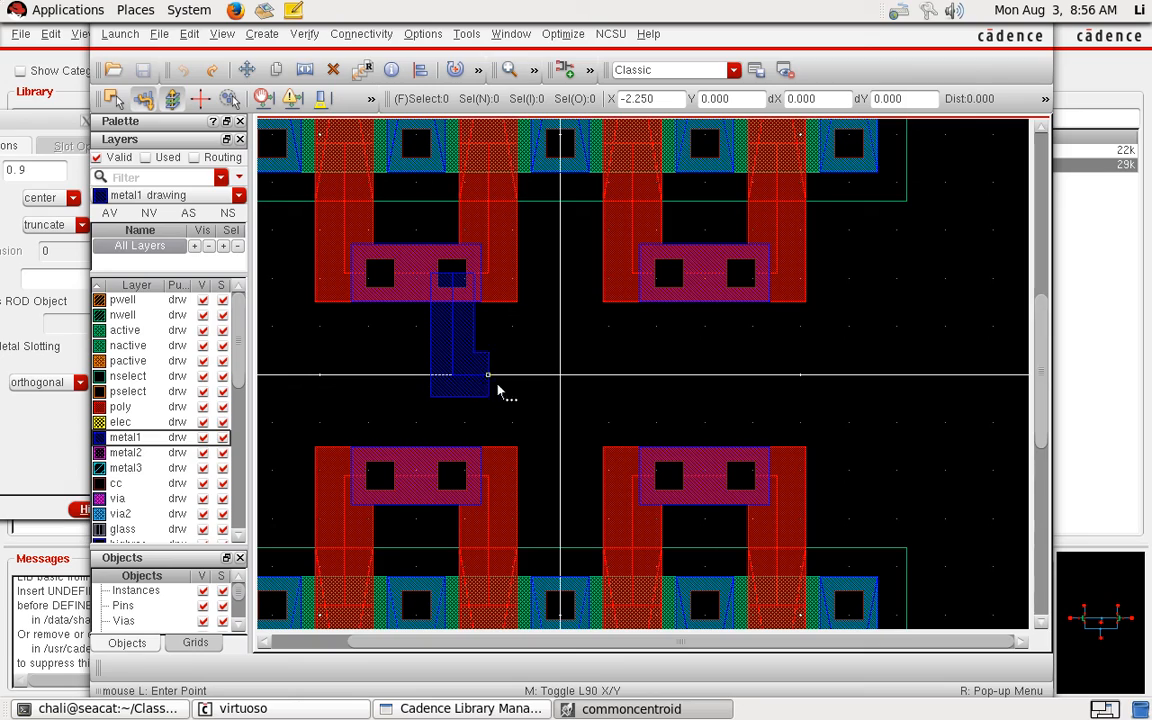
left_click(662, 386)
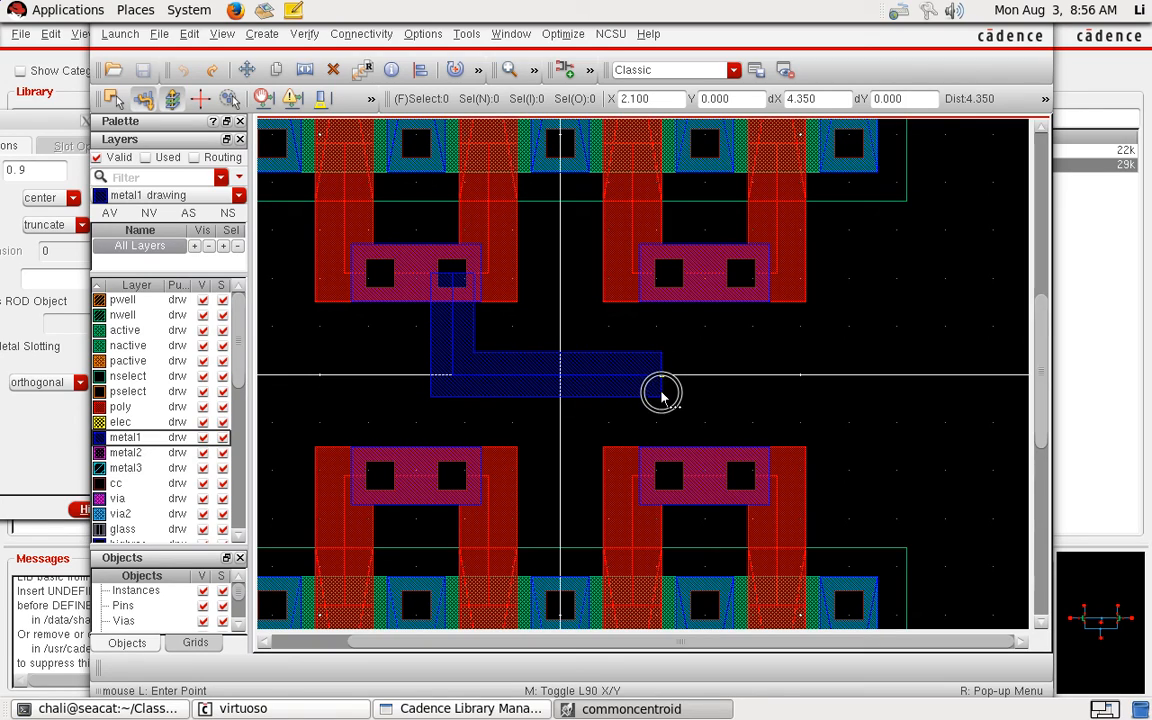
double_click(665, 478)
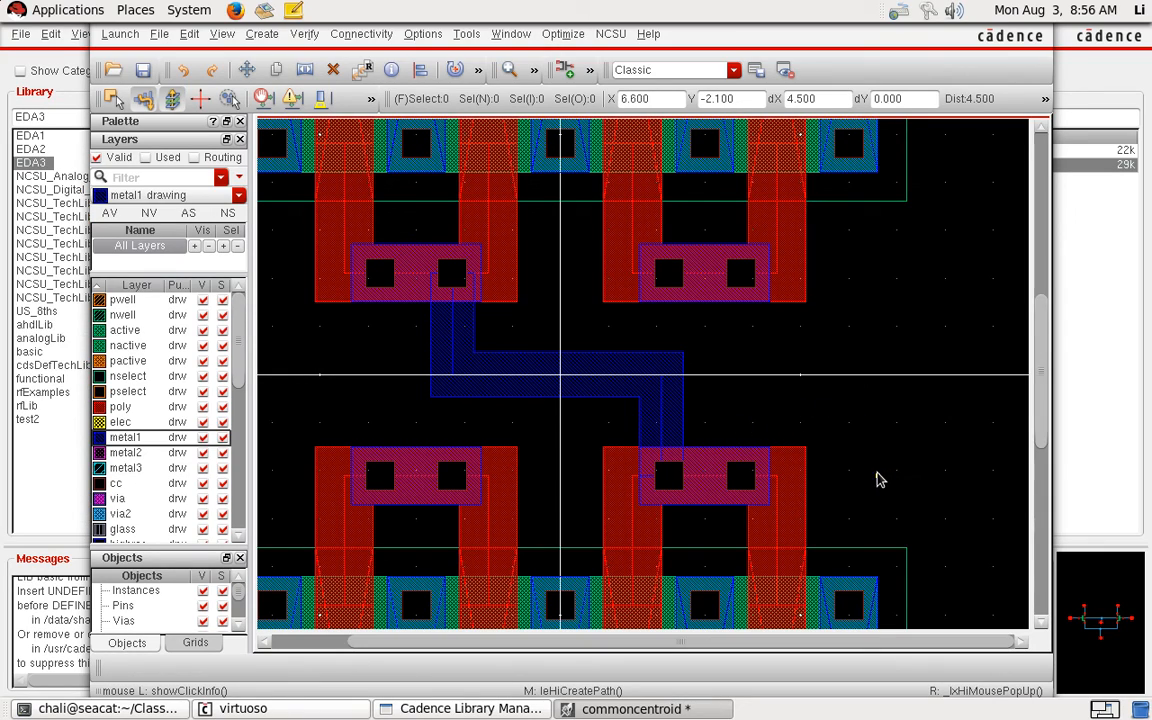
key("s")
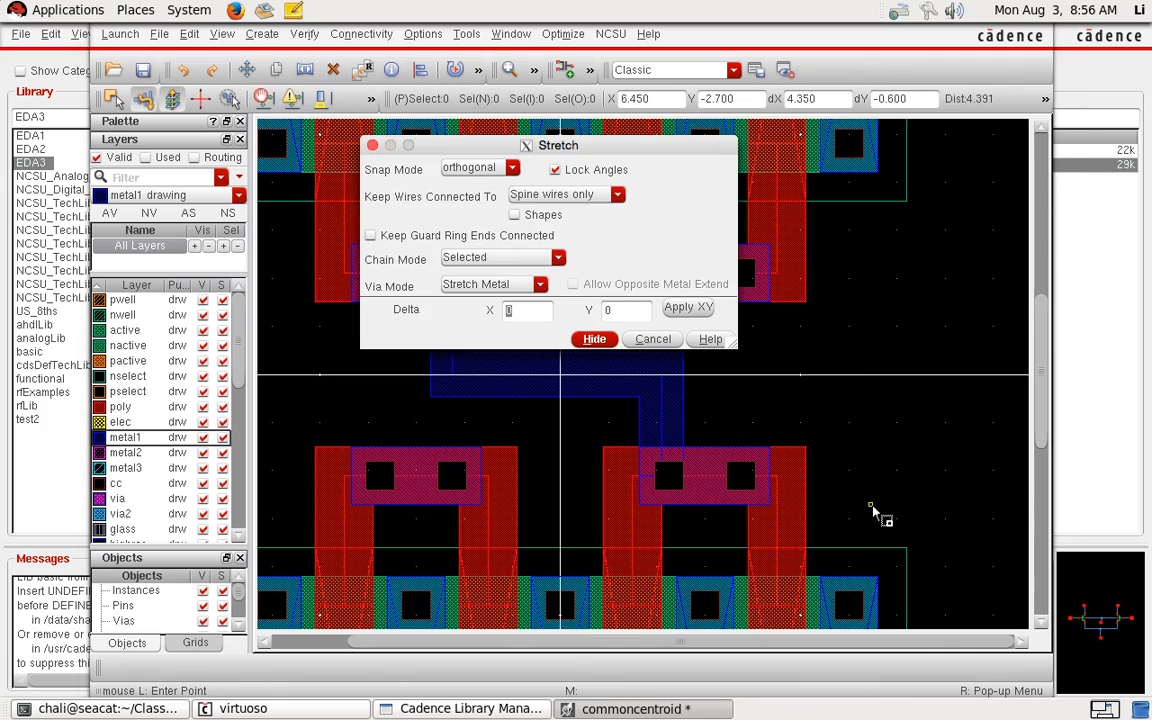
left_click(619, 388)
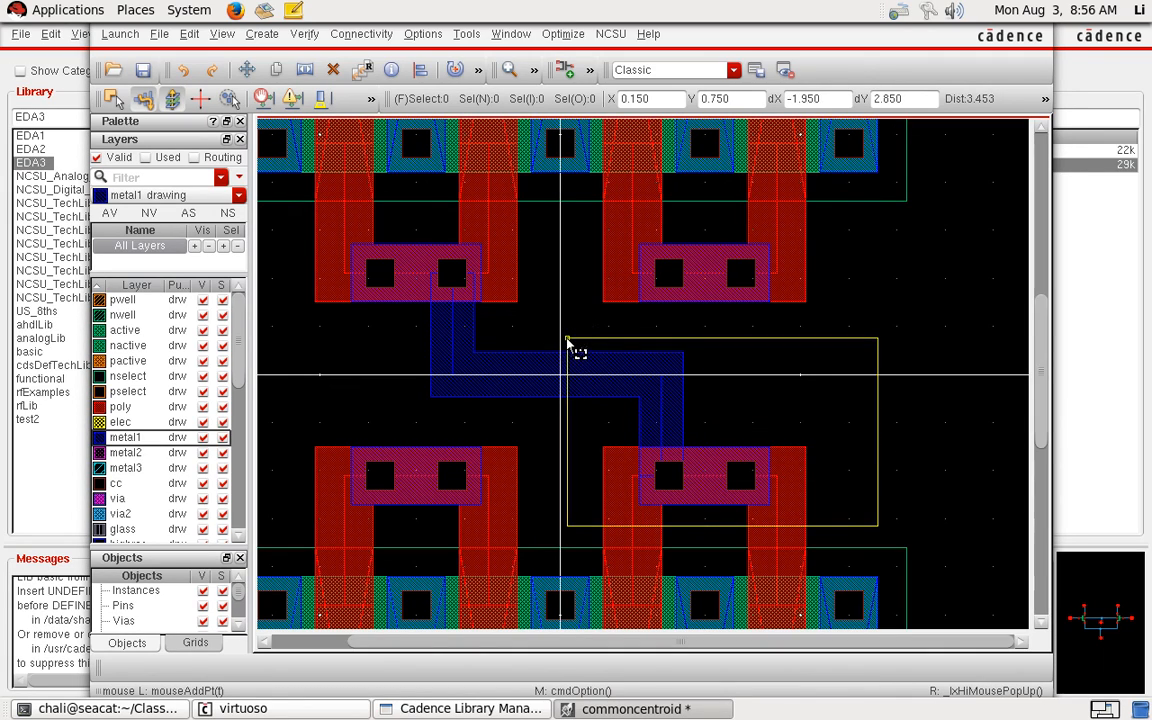
left_click(660, 437)
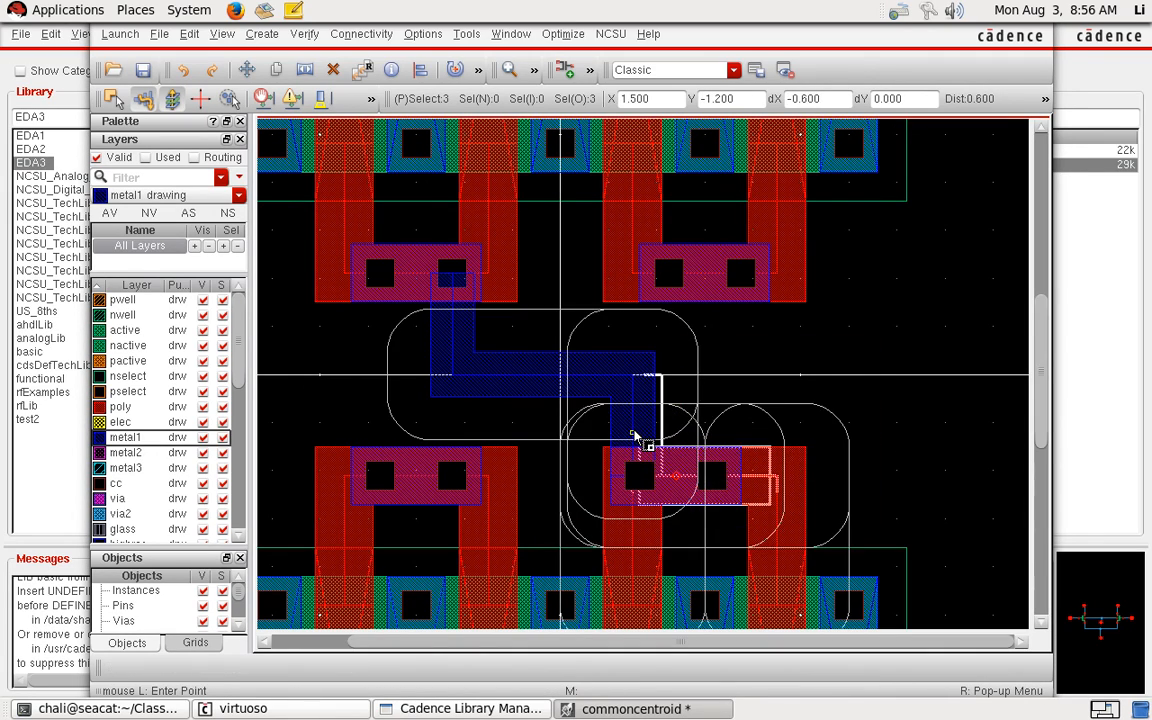
key("Escape")
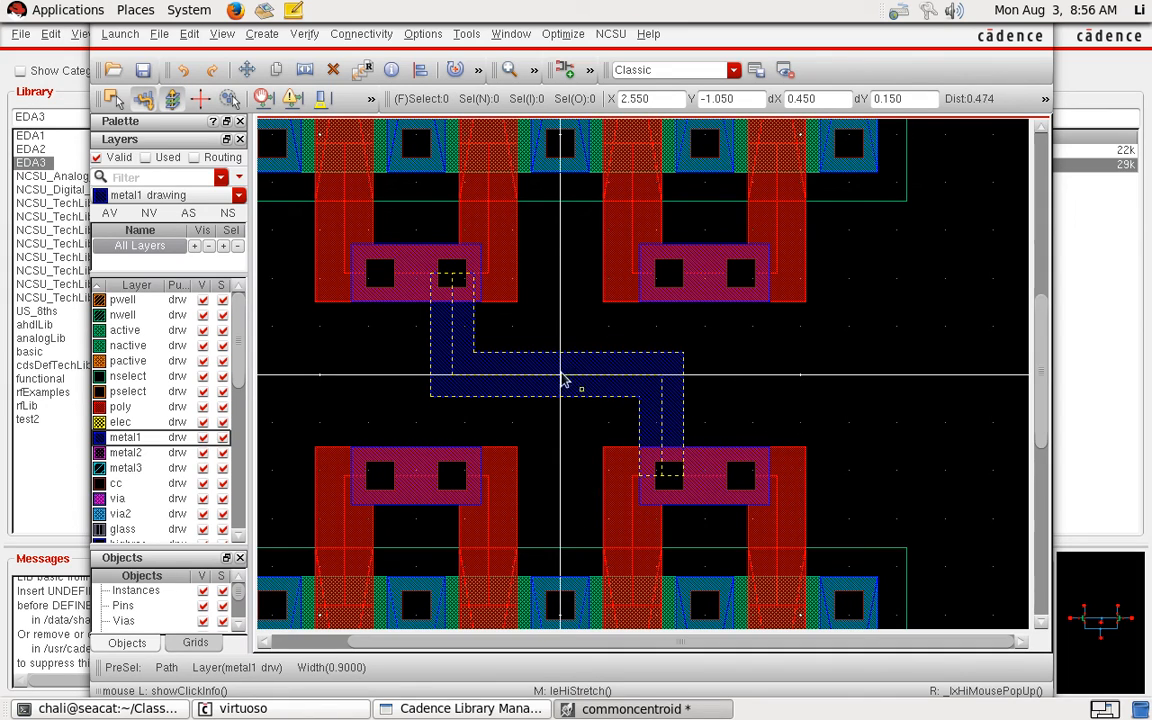
Step: Stretch the metal1 path's upper vertical segment slightly right so its outer edge lines up with the upper-left via's right edge
key("s")
left_click_drag(661, 153, 268, 122)
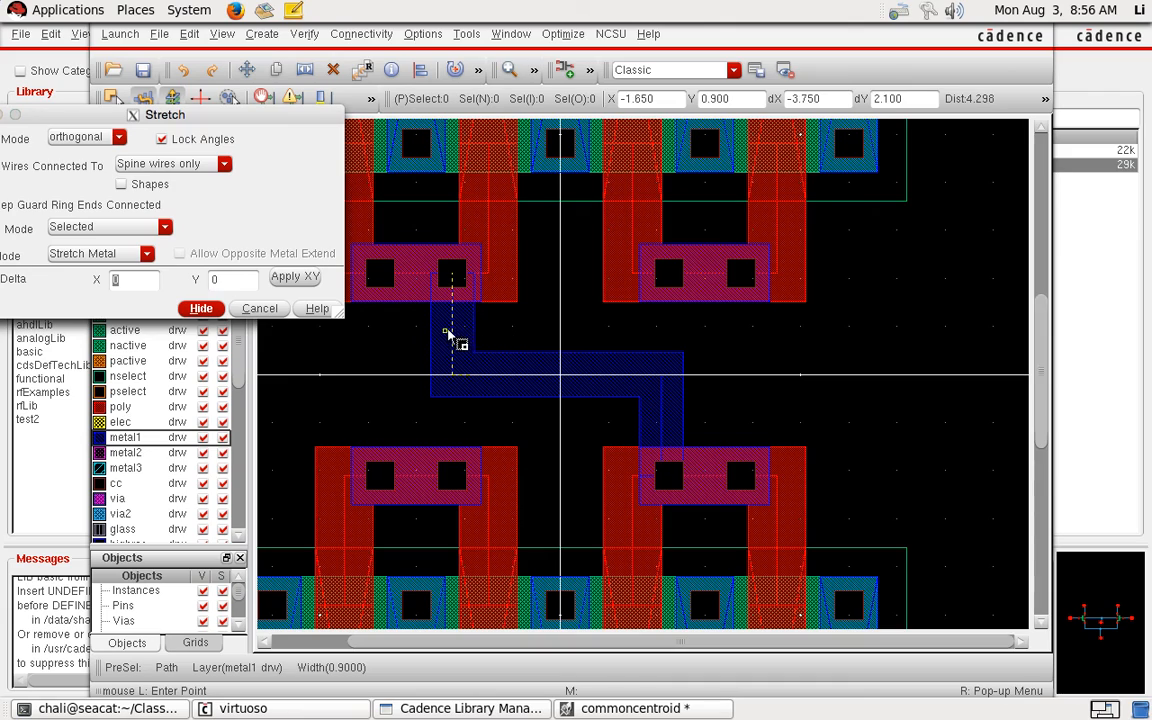
left_click(525, 330)
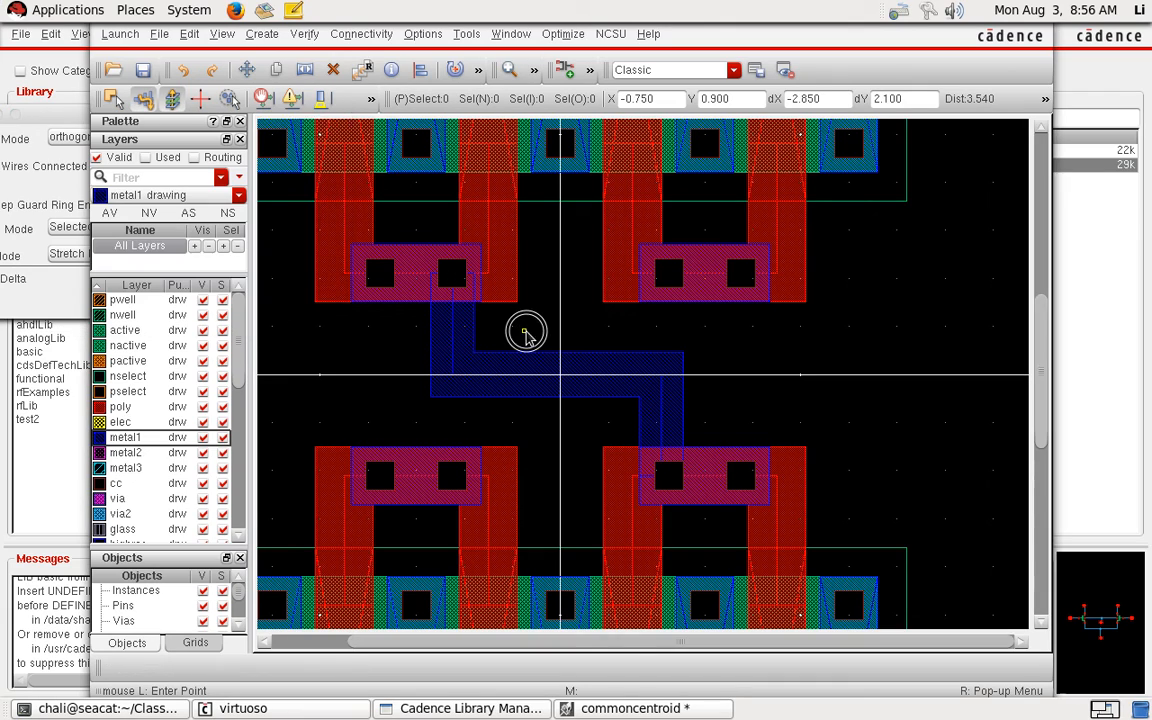
left_click(455, 338)
left_click(464, 332)
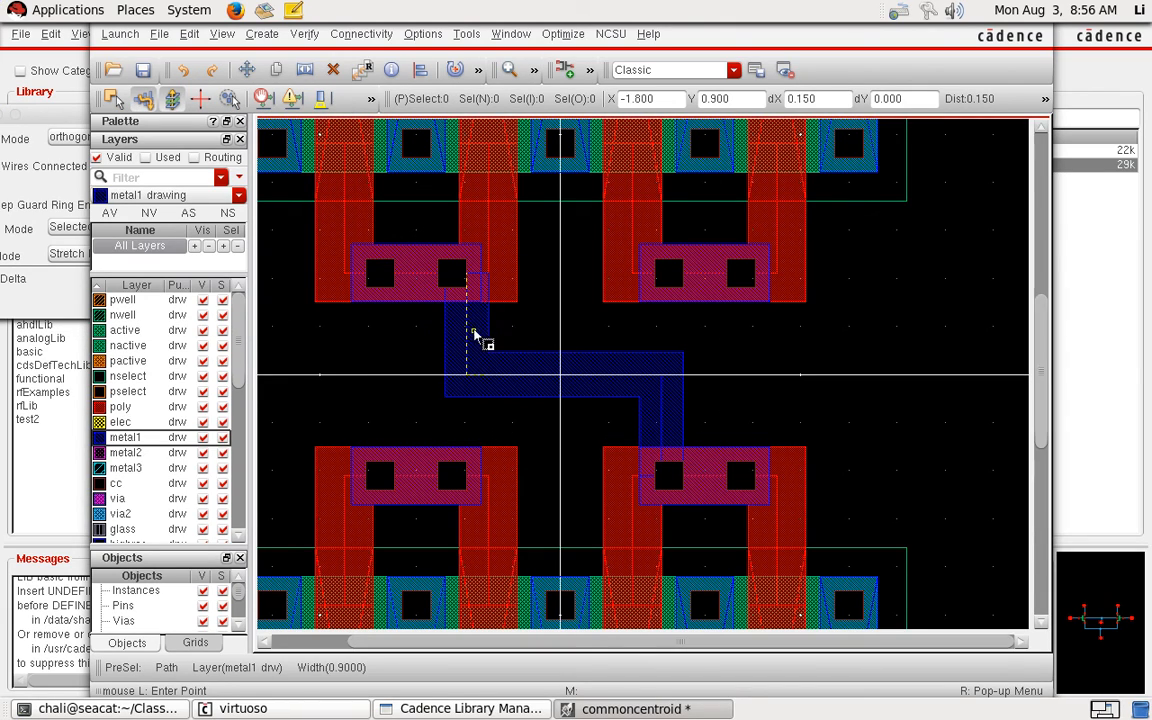
left_click(466, 333)
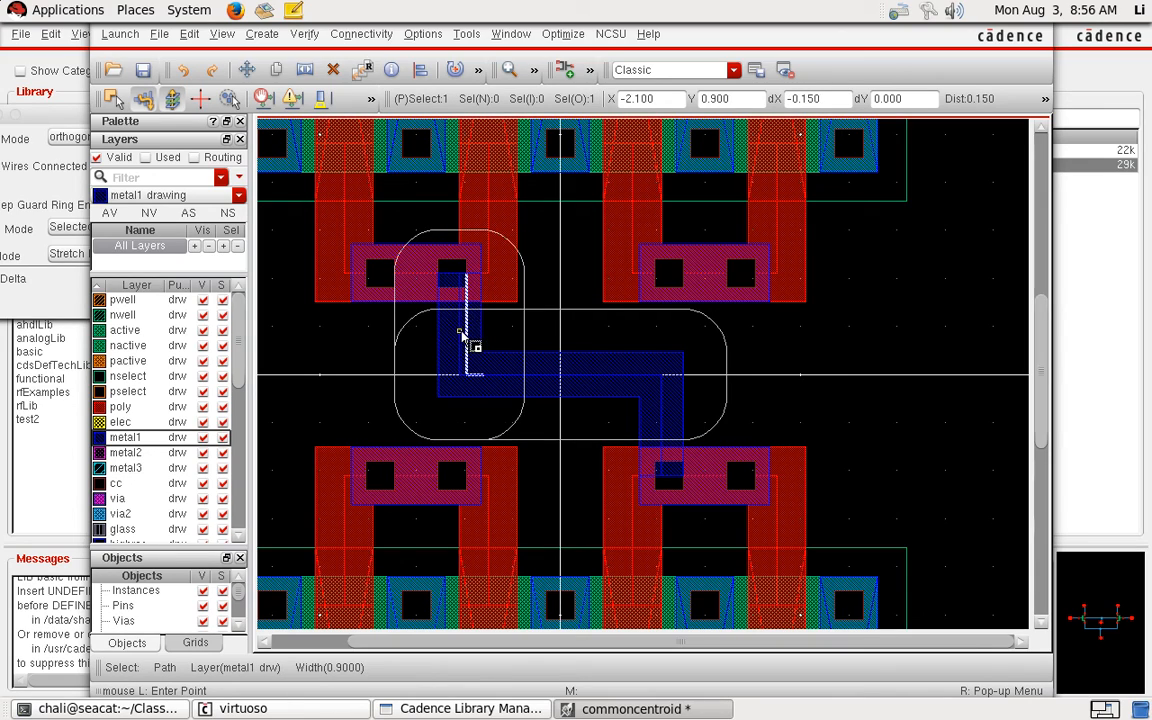
left_click(464, 334)
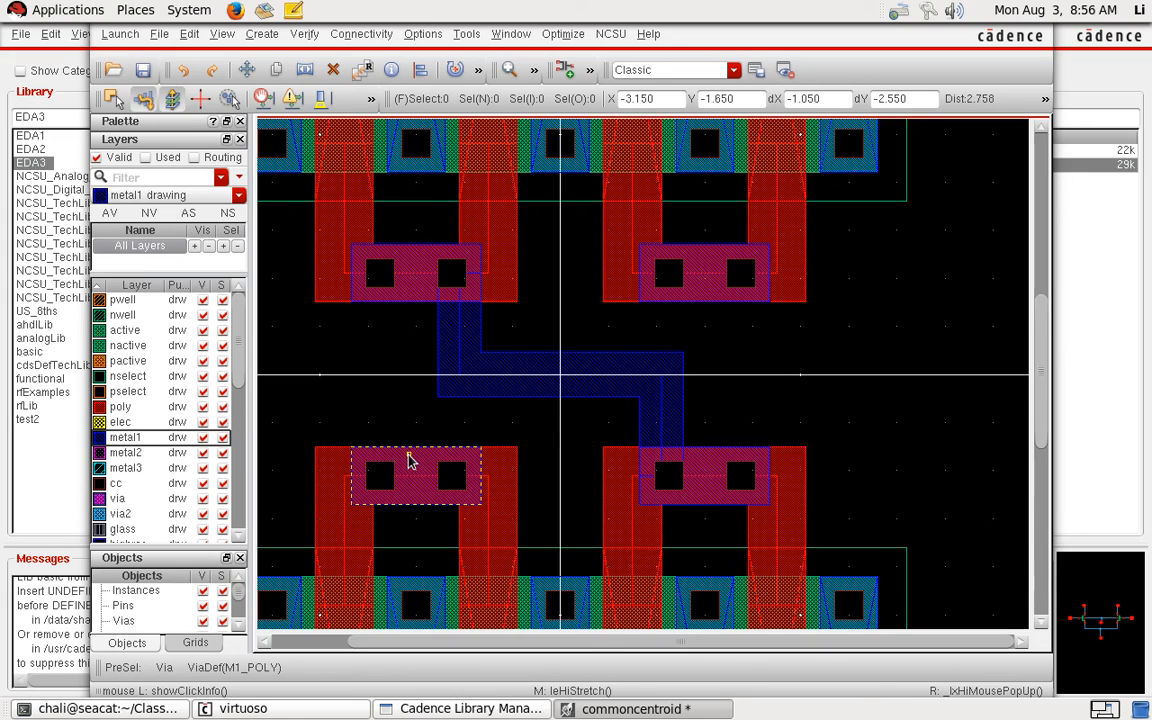
left_click(684, 281)
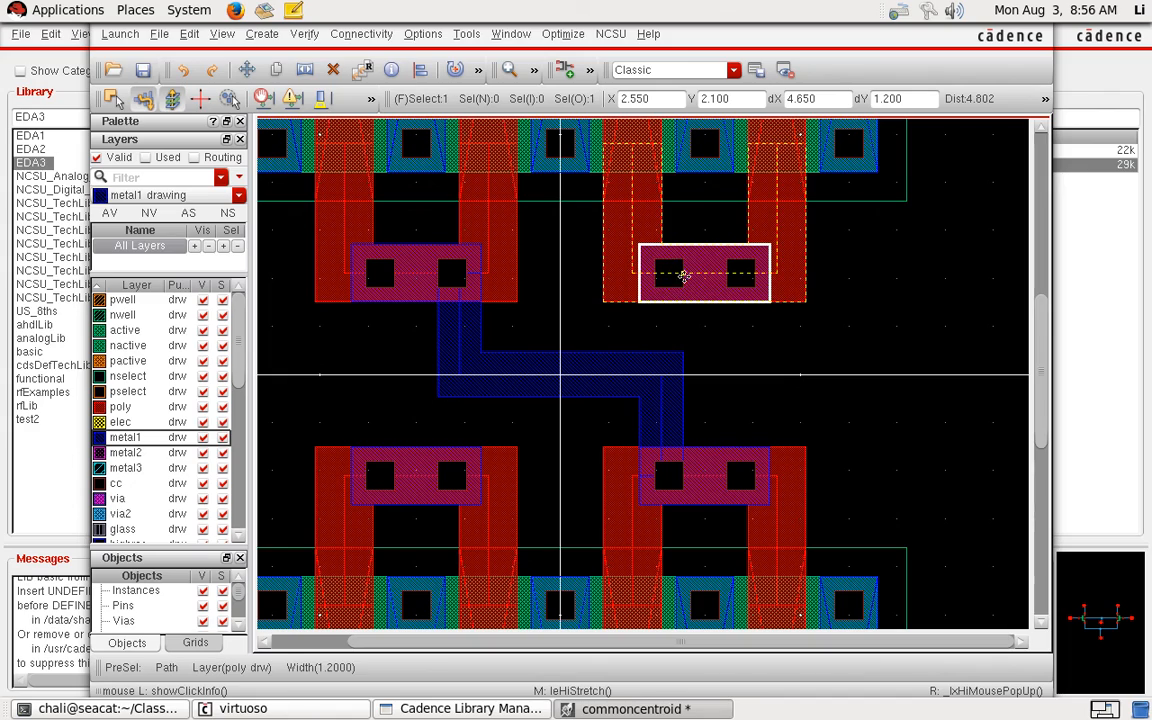
left_click(470, 467)
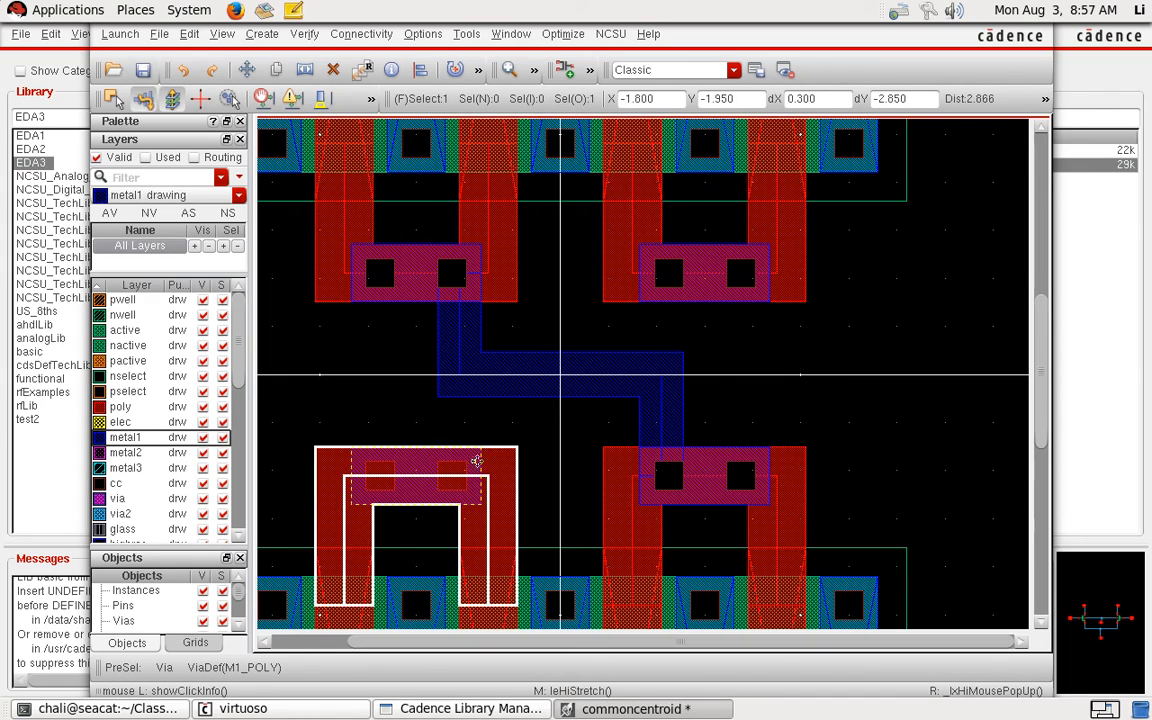
left_click(504, 423)
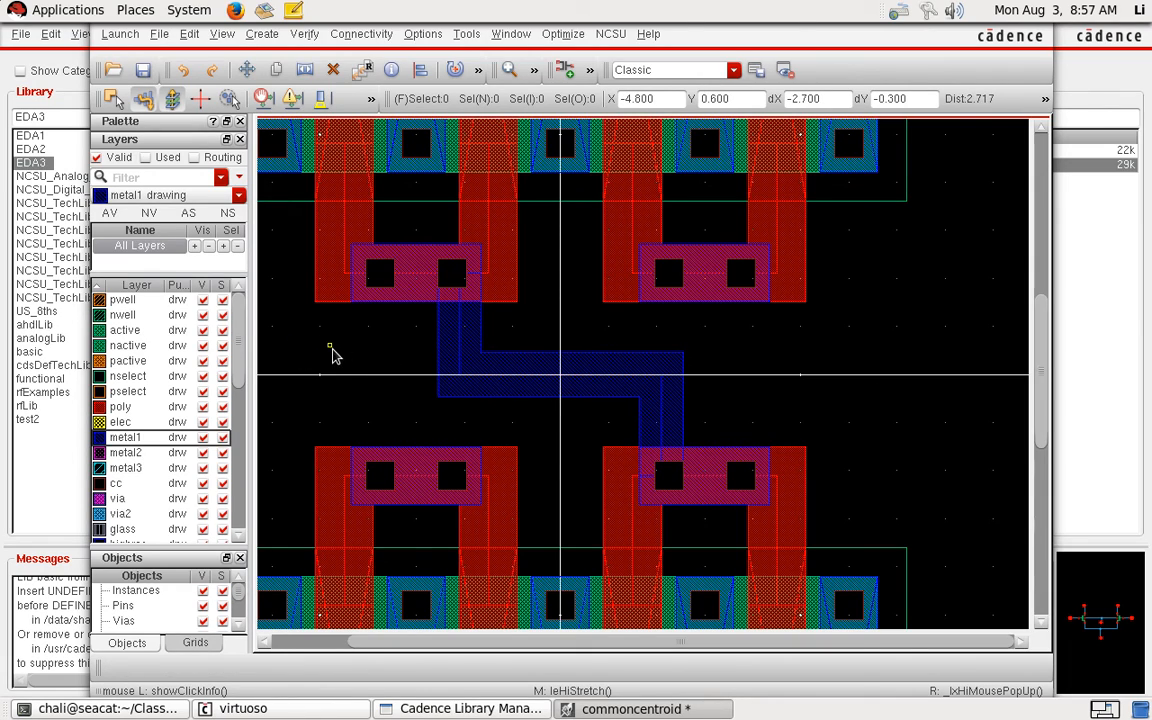
Step: Place two-column M2_M1 vias on top of the upper-right and lower-left gate contacts
left_click(264, 34)
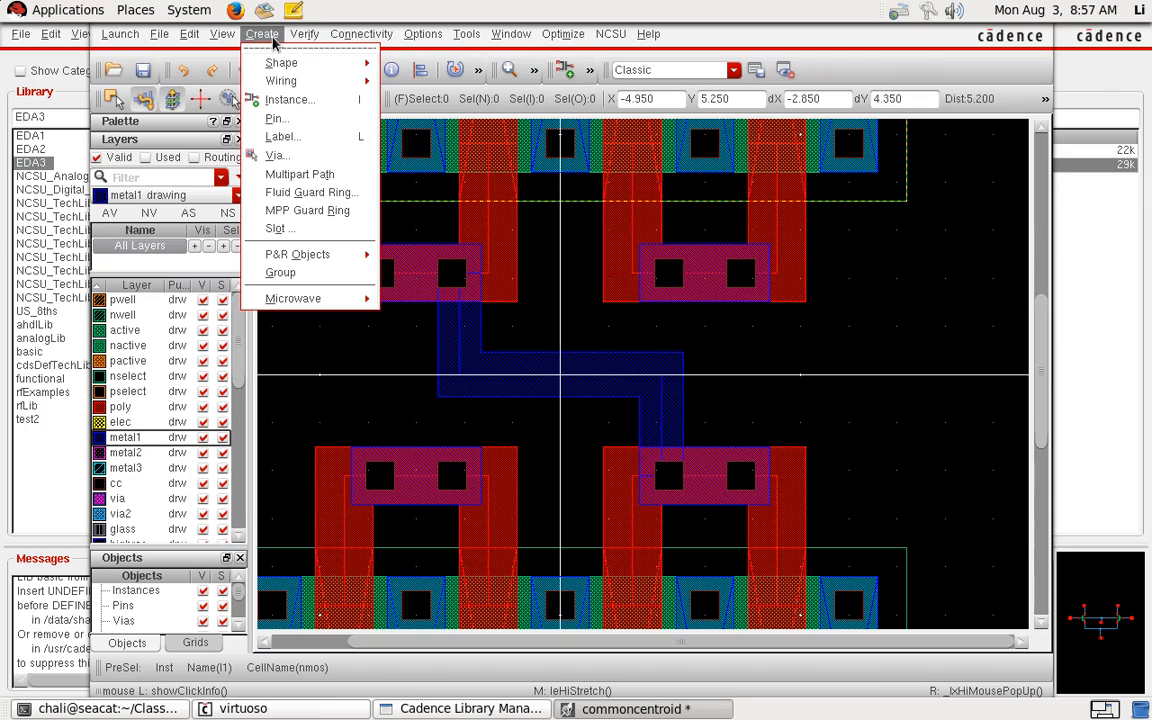
left_click(277, 155)
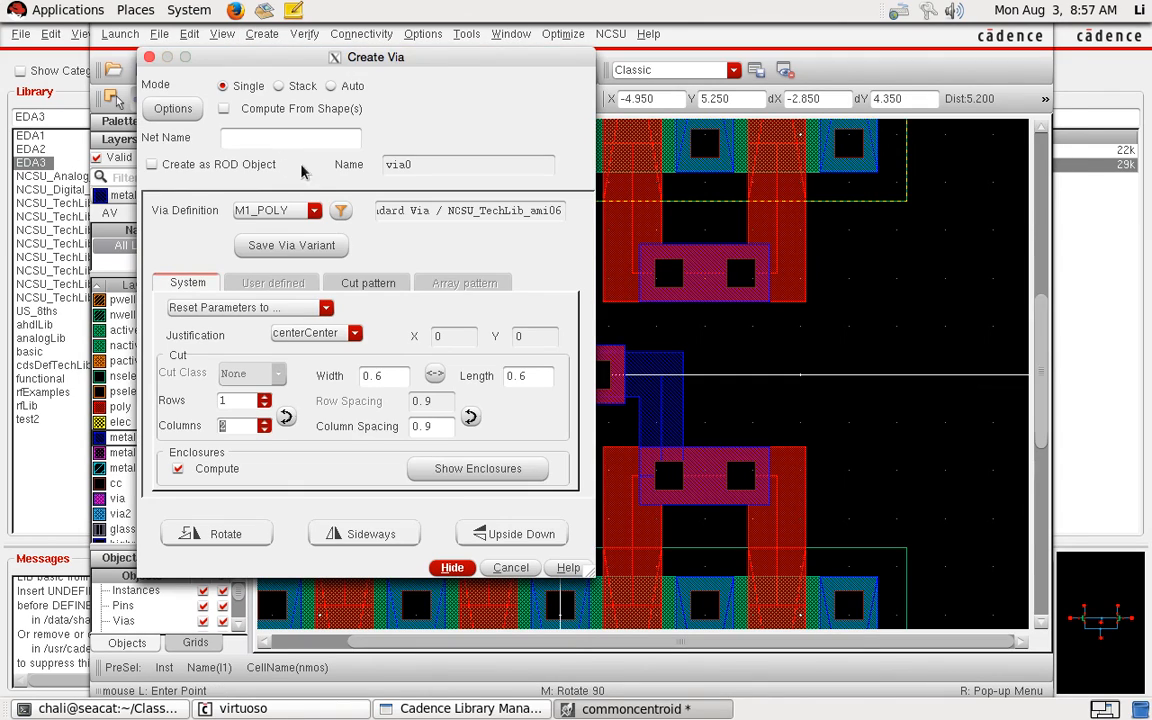
left_click(293, 213)
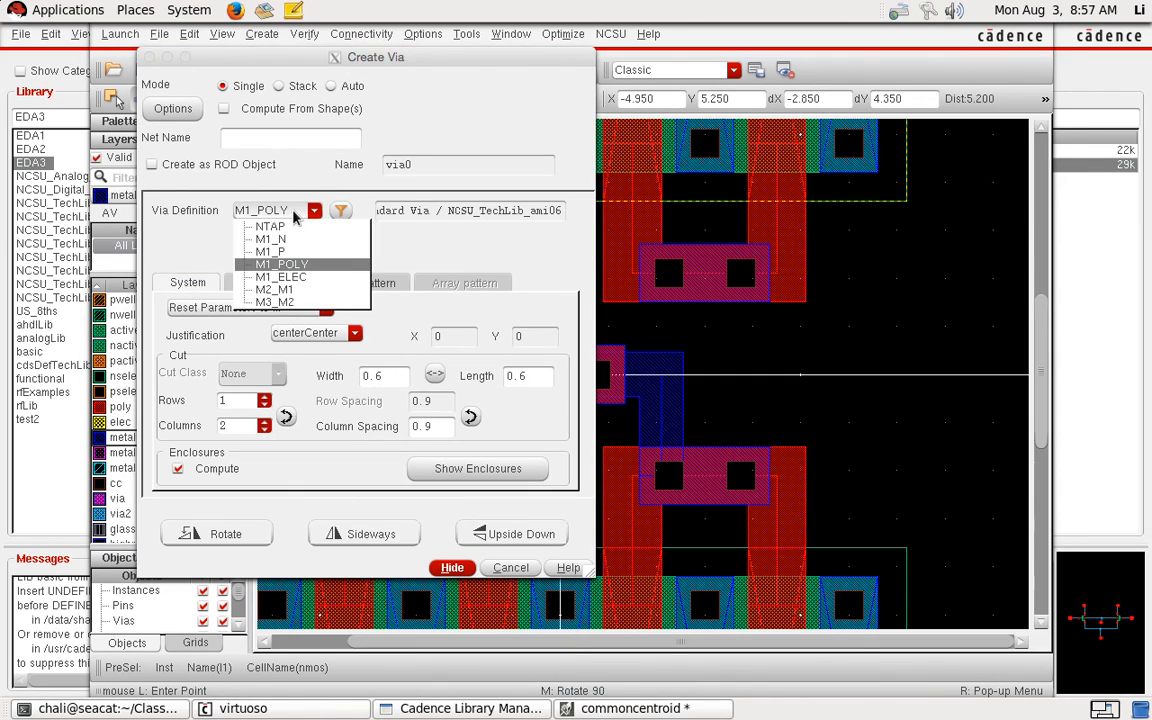
left_click(287, 290)
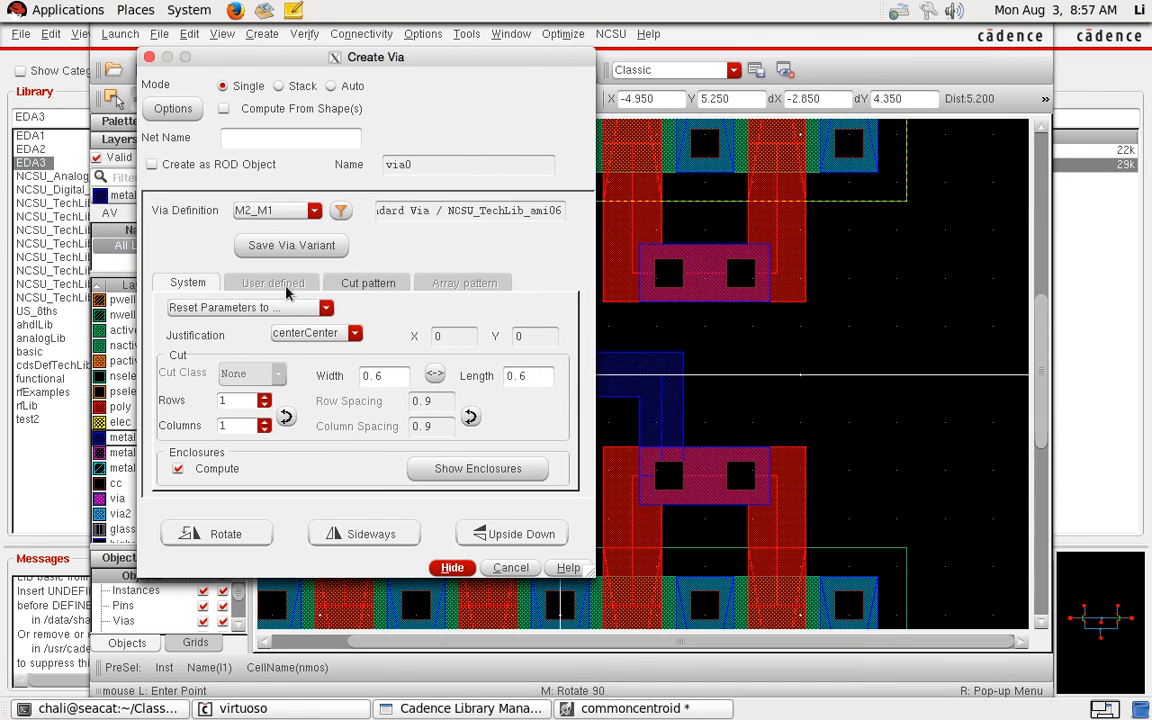
left_click(264, 424)
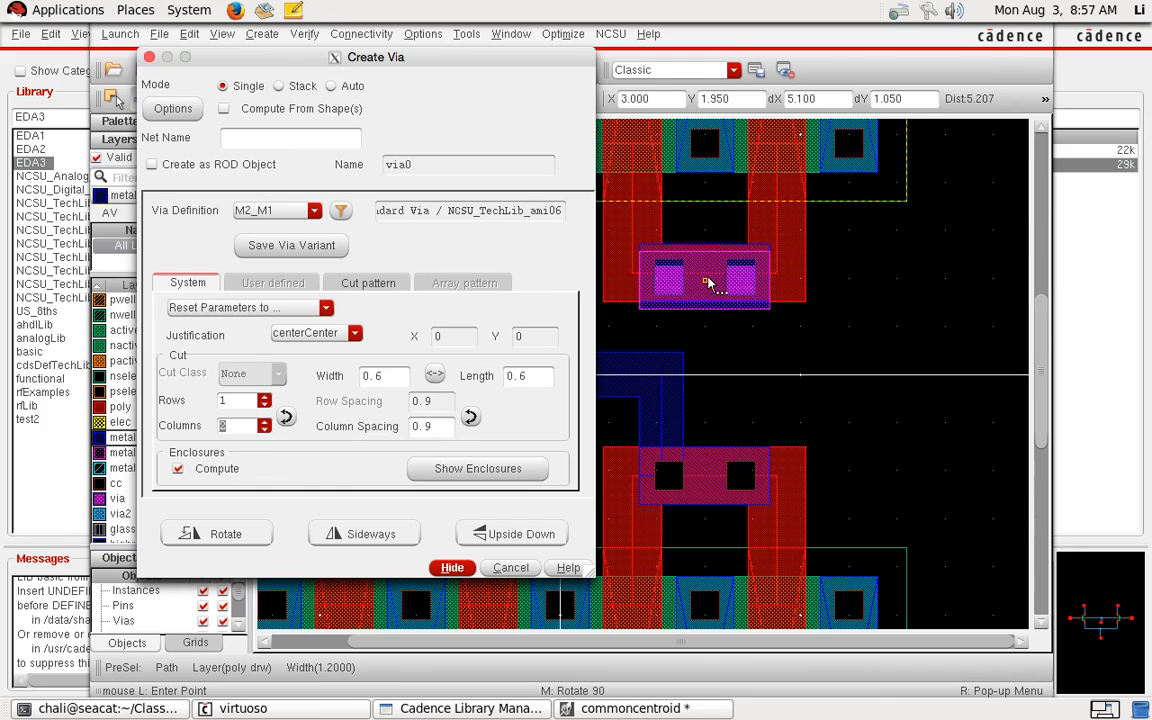
left_click(708, 275)
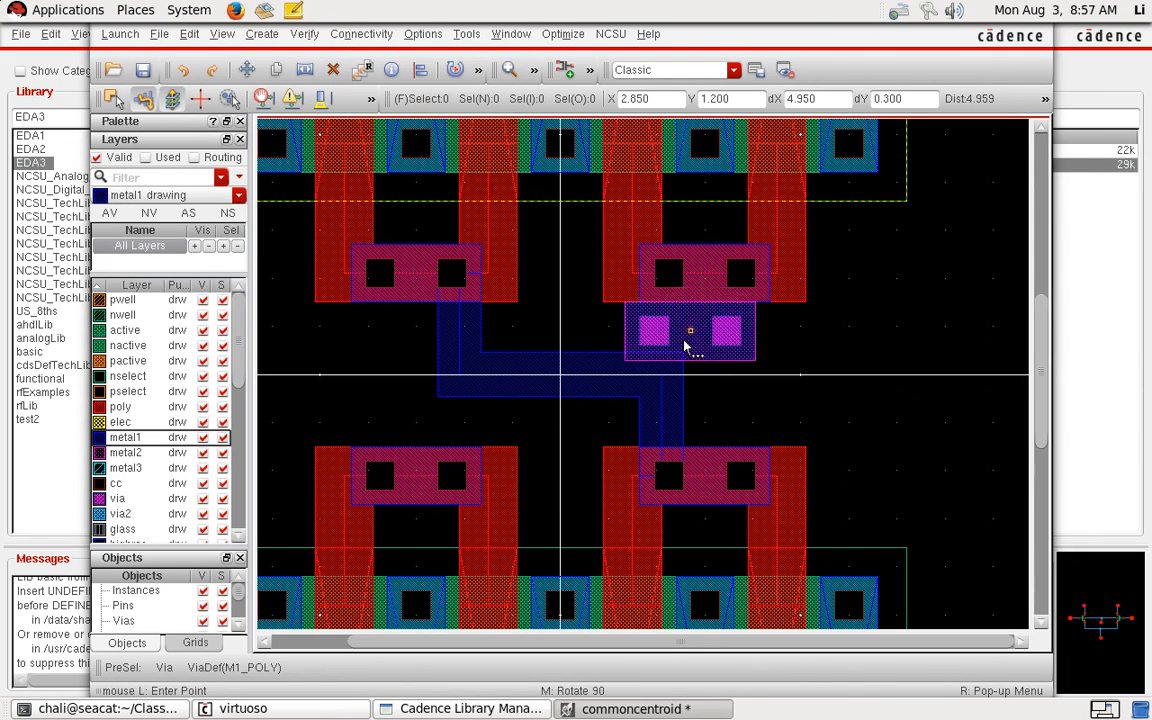
left_click(702, 276)
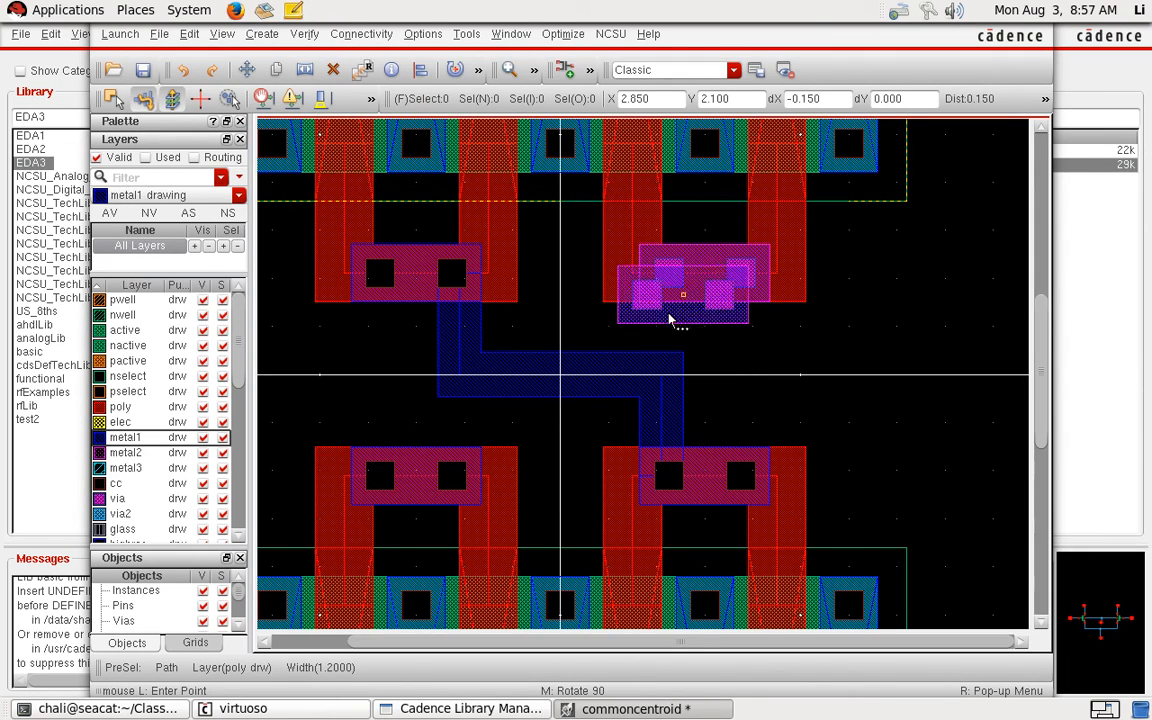
left_click(416, 477)
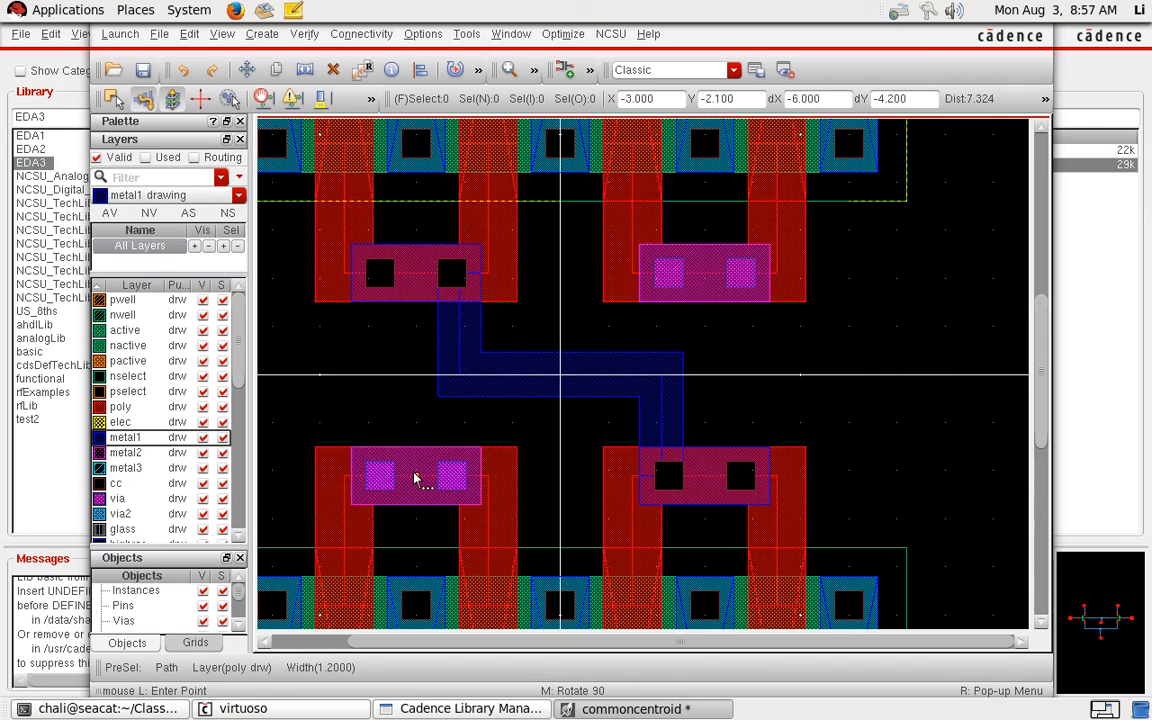
key("Escape")
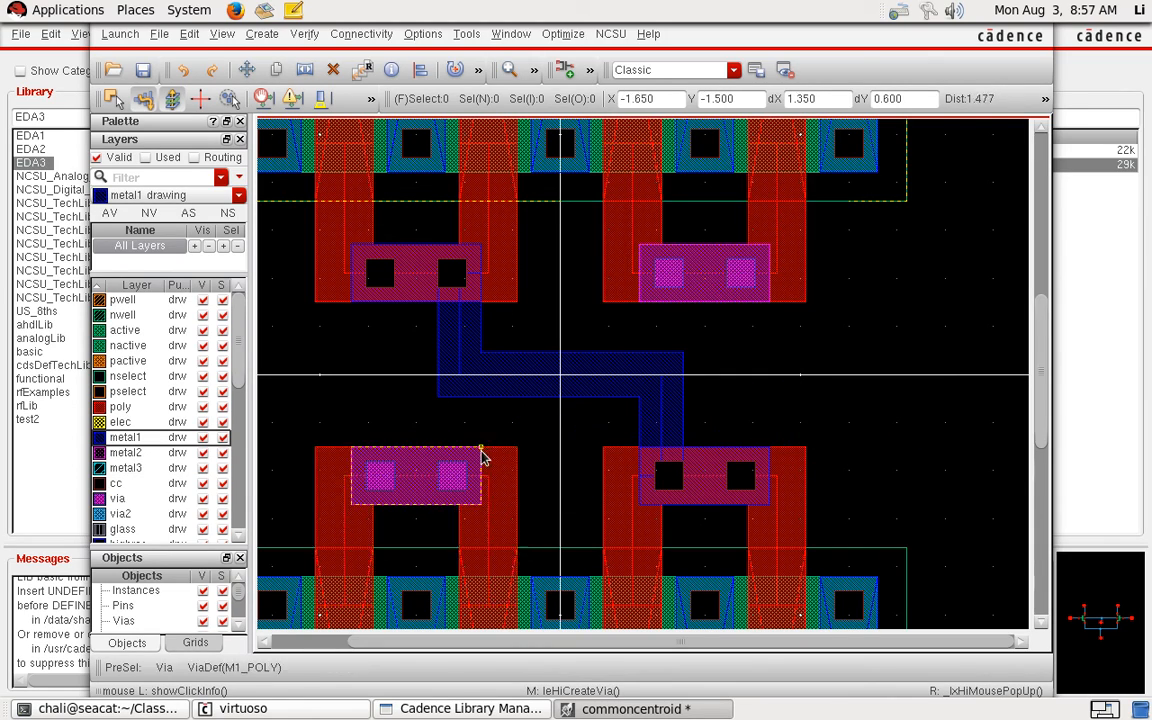
Step: Draw a 0.9-wide metal2 path from the upper-right gate via, along the horizontal axis, to the lower-left gate via
left_click(146, 453)
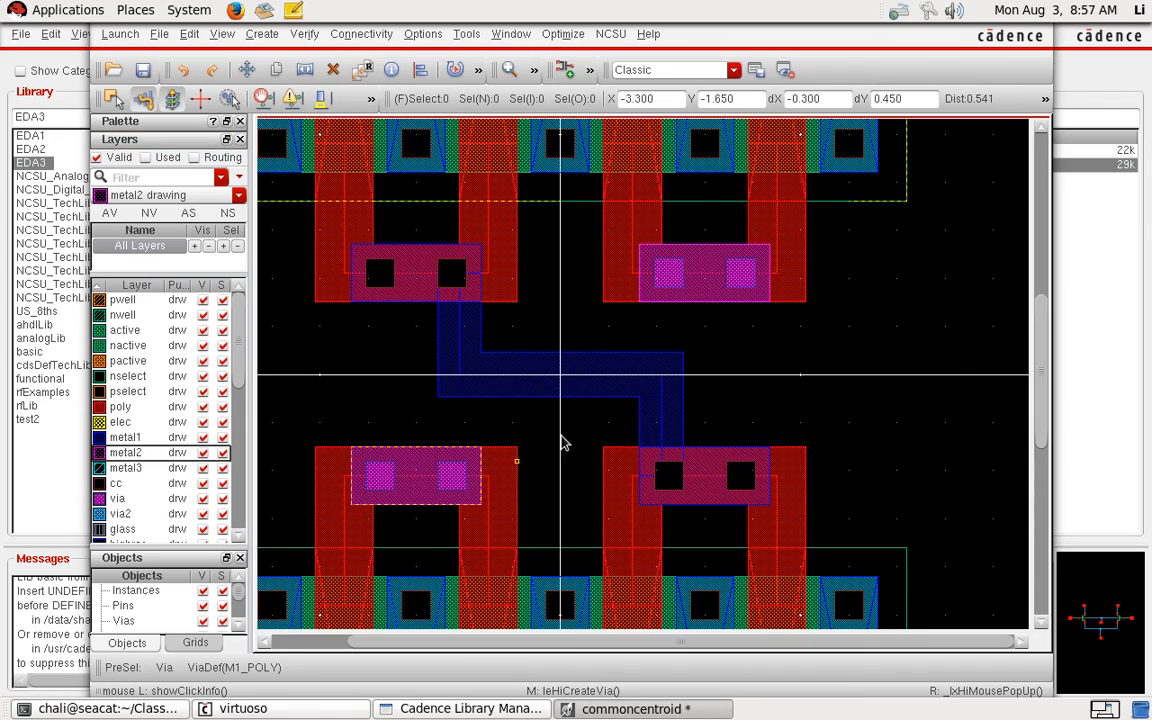
key("p")
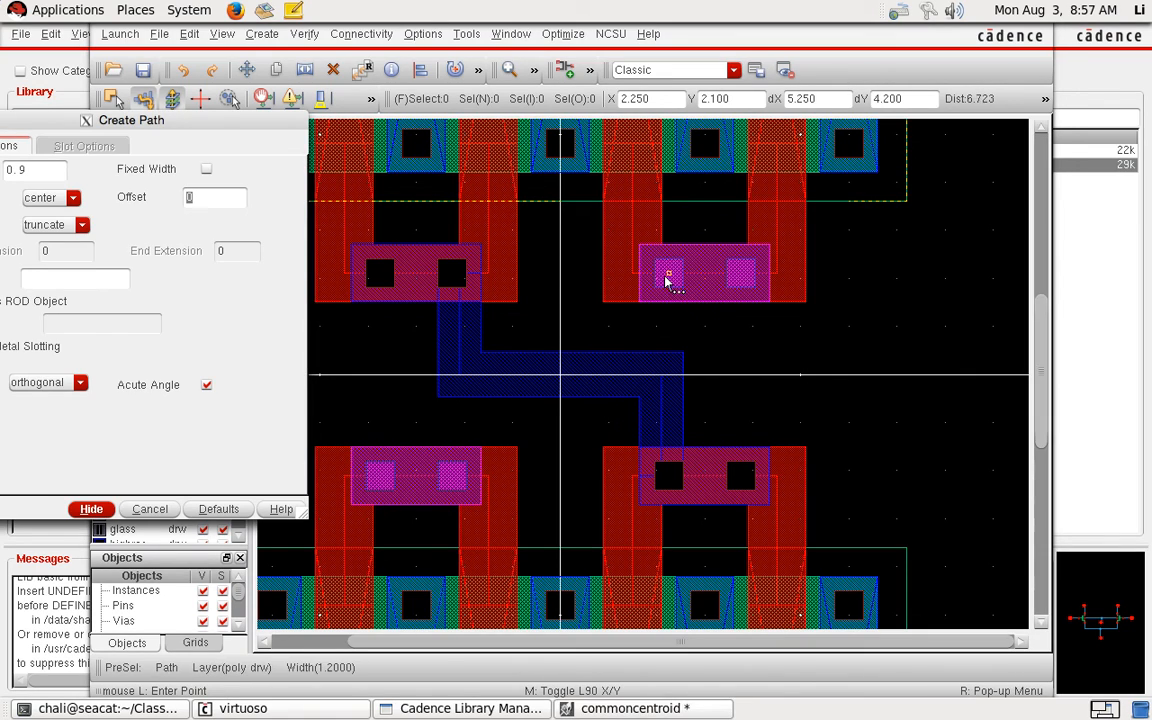
left_click(662, 279)
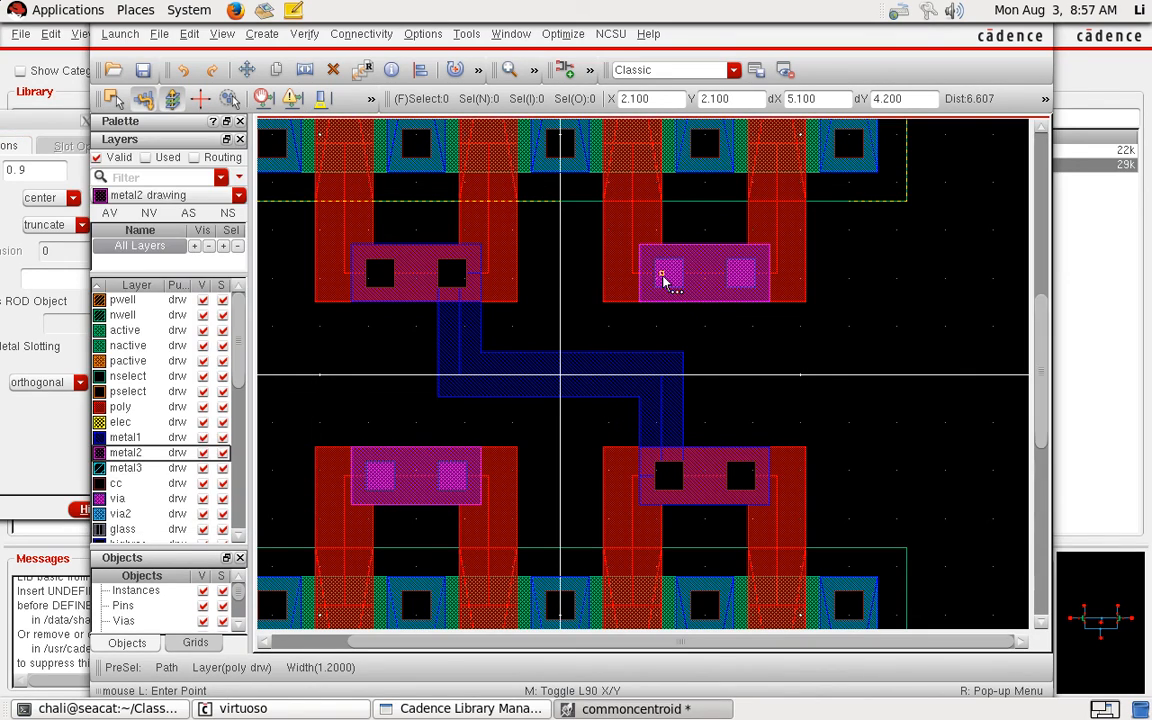
left_click(658, 374)
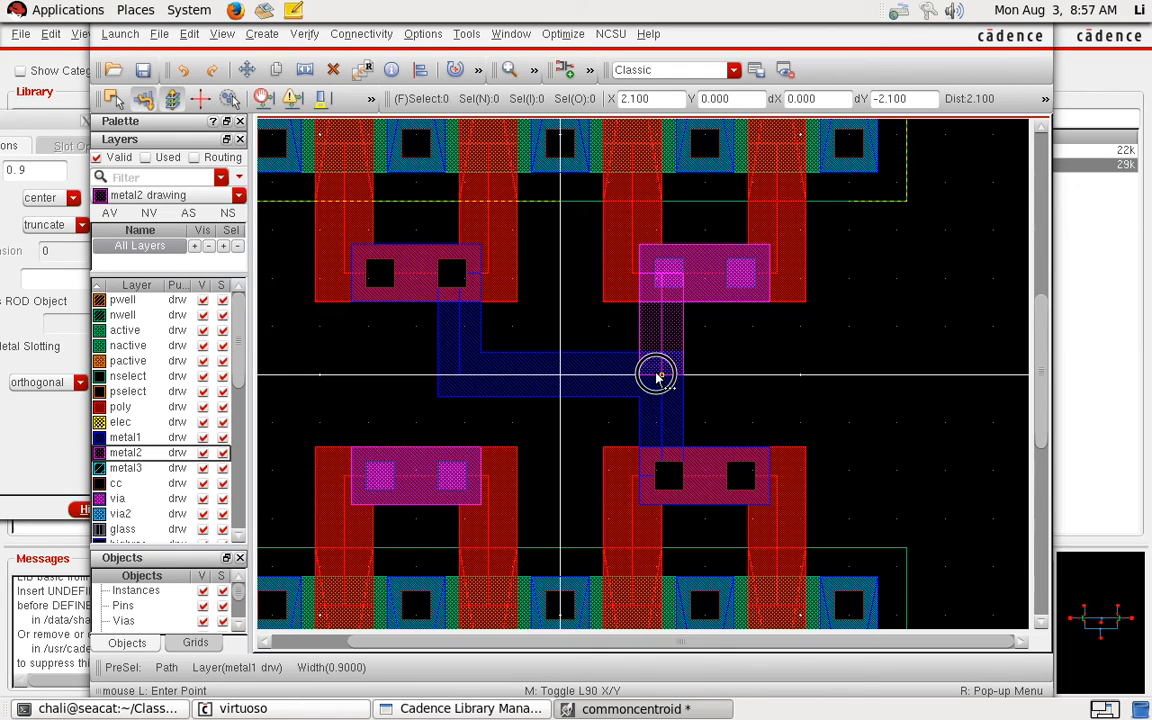
left_click(459, 375)
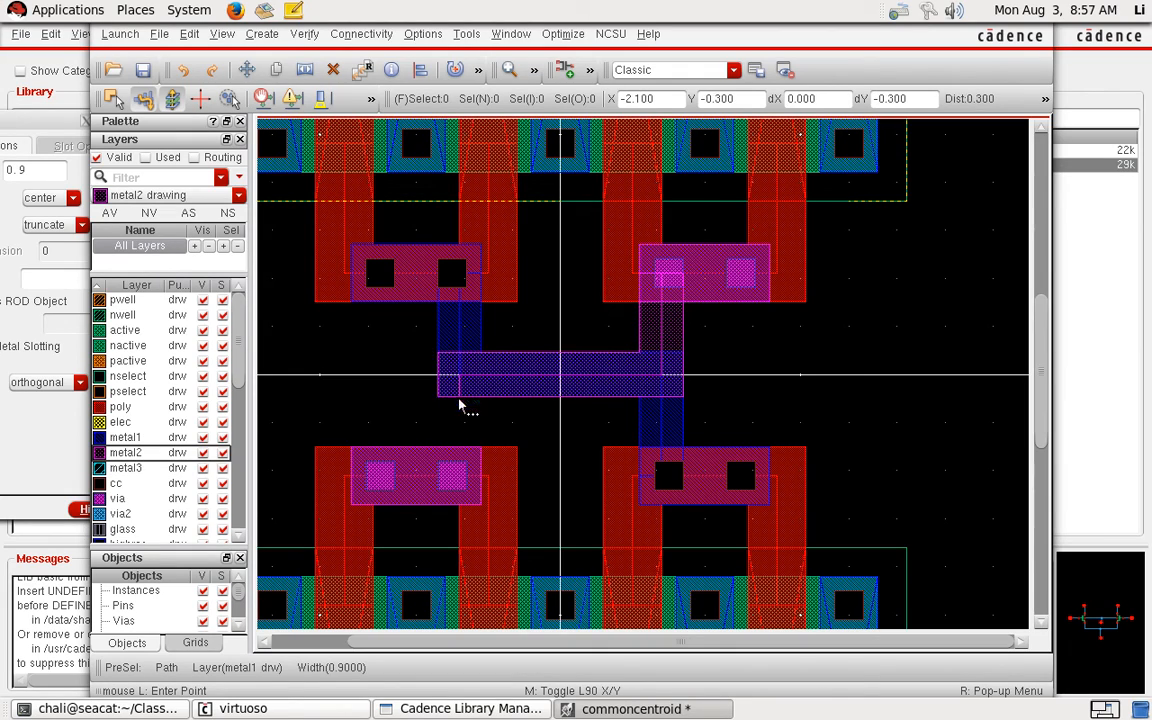
double_click(461, 481)
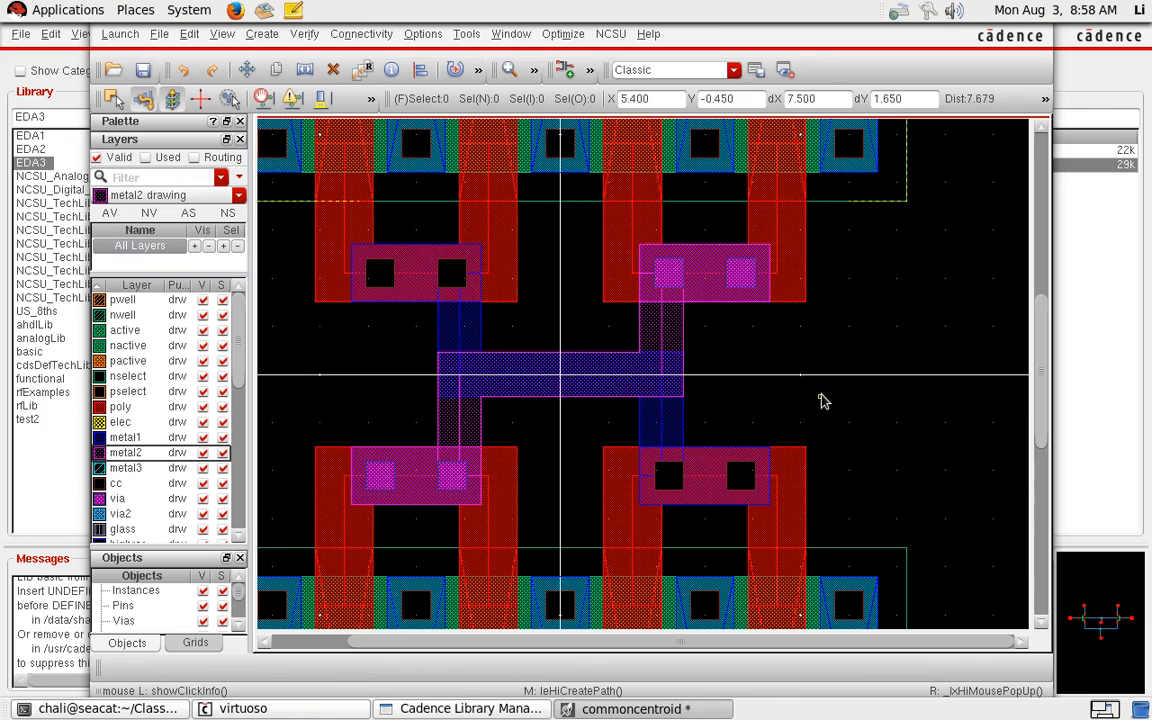
Step: Run a DRC on the layout with both gate cross-connections in place
key("f")
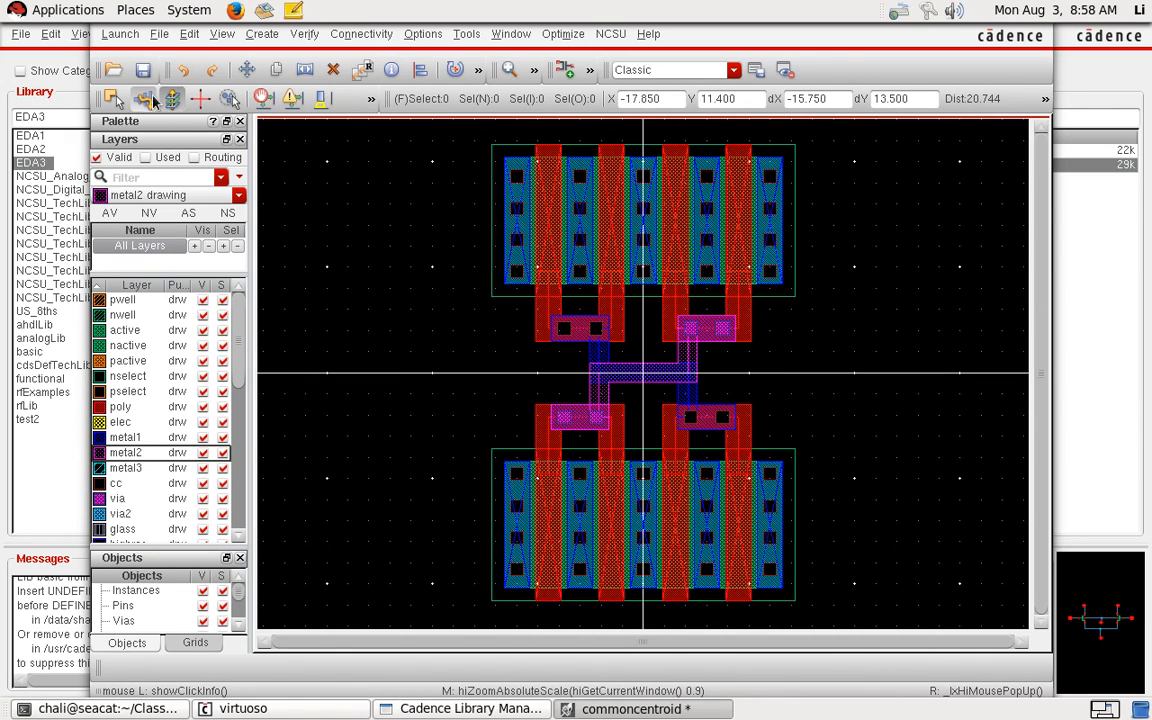
left_click(304, 33)
left_click(314, 51)
left_click(537, 522)
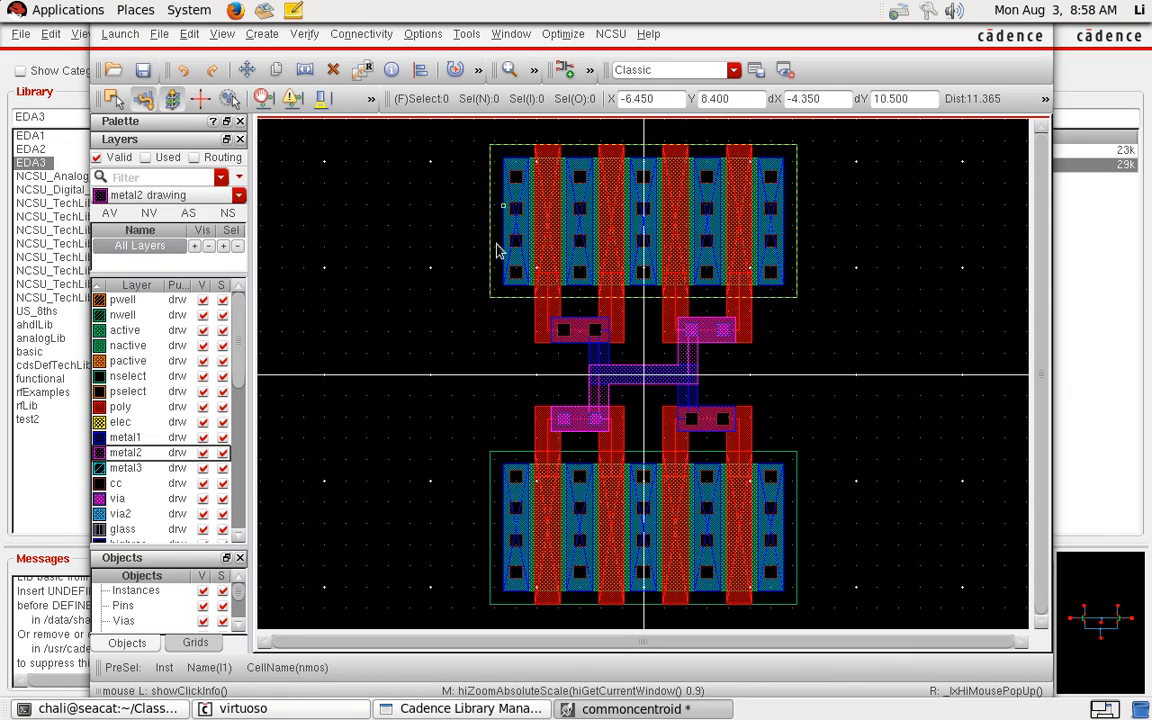
Step: Switch to EDA3.pdf in Preview, examine the reference schematic and common-centroid layout, and return to the Virtuoso layout
key("c")
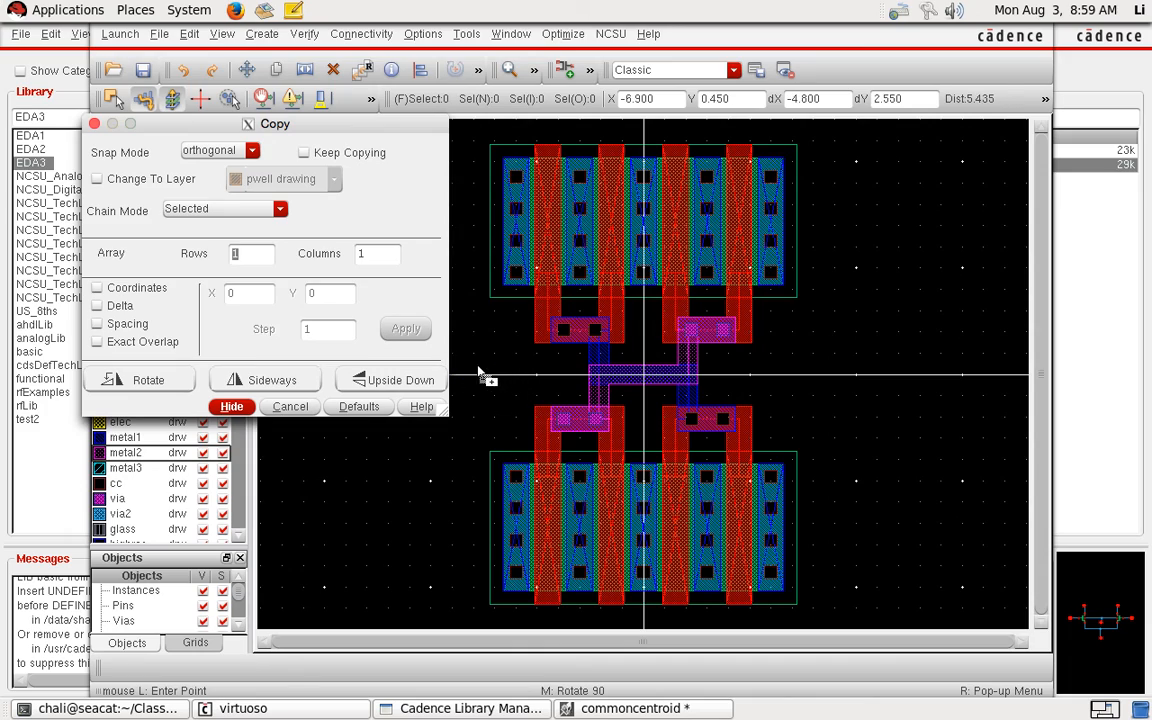
left_click(294, 405)
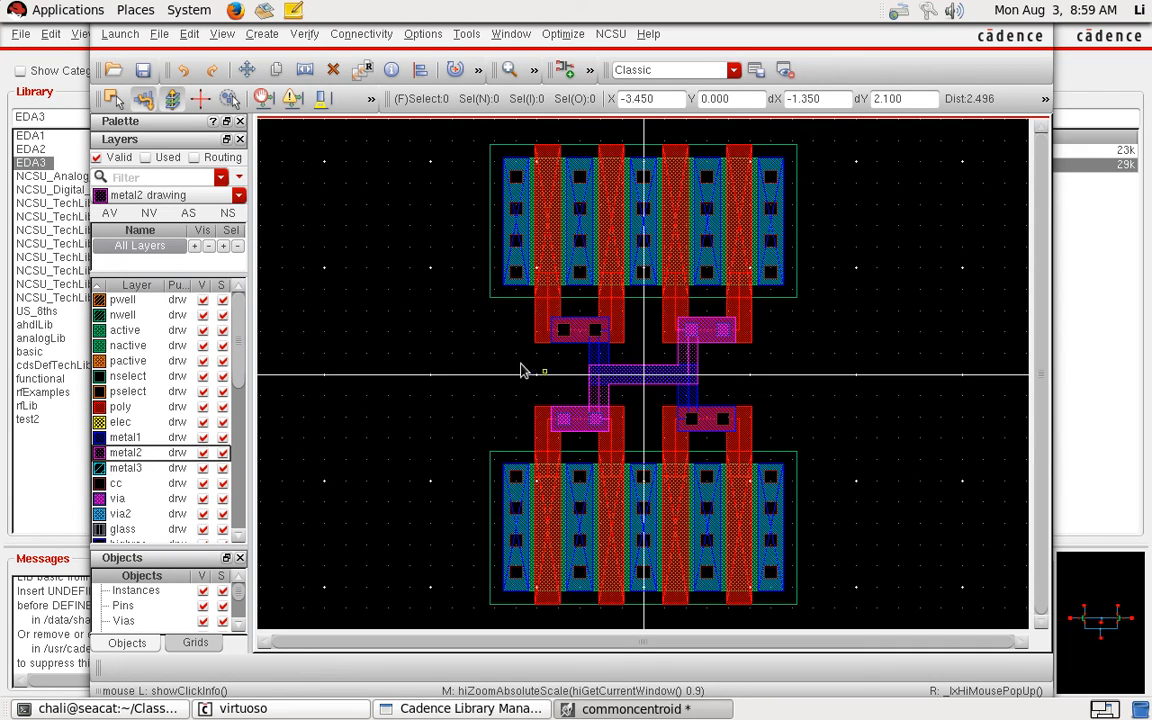
key("ctrl+Right")
mouse_move(651, 716)
left_click(697, 696)
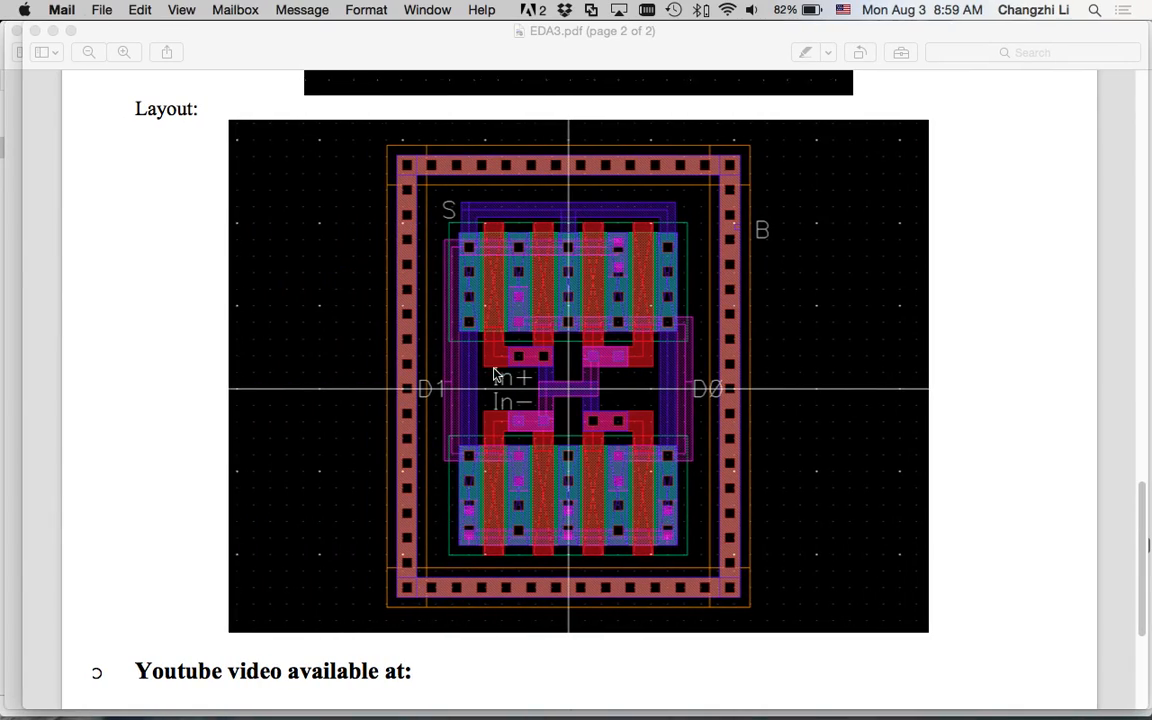
key("ctrl+Right")
mouse_move(566, 714)
left_click(651, 696)
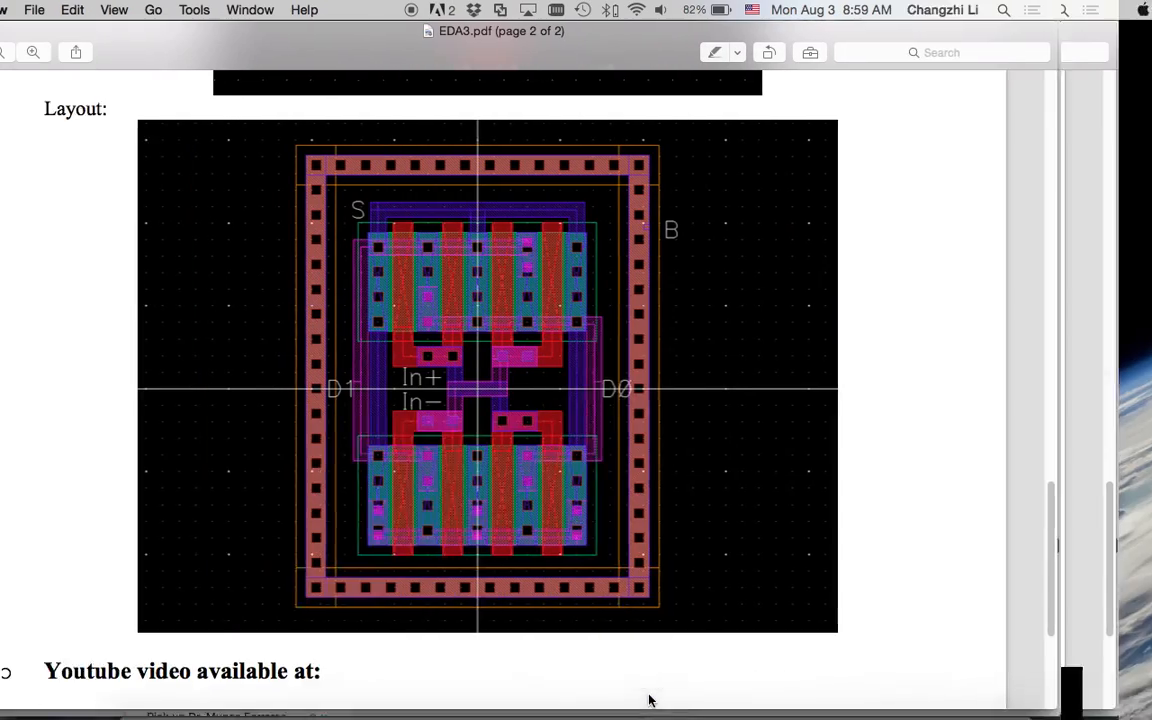
scroll(550, 445, "down", 1)
scroll(540, 430, "up", 3)
scroll(540, 430, "up", 5)
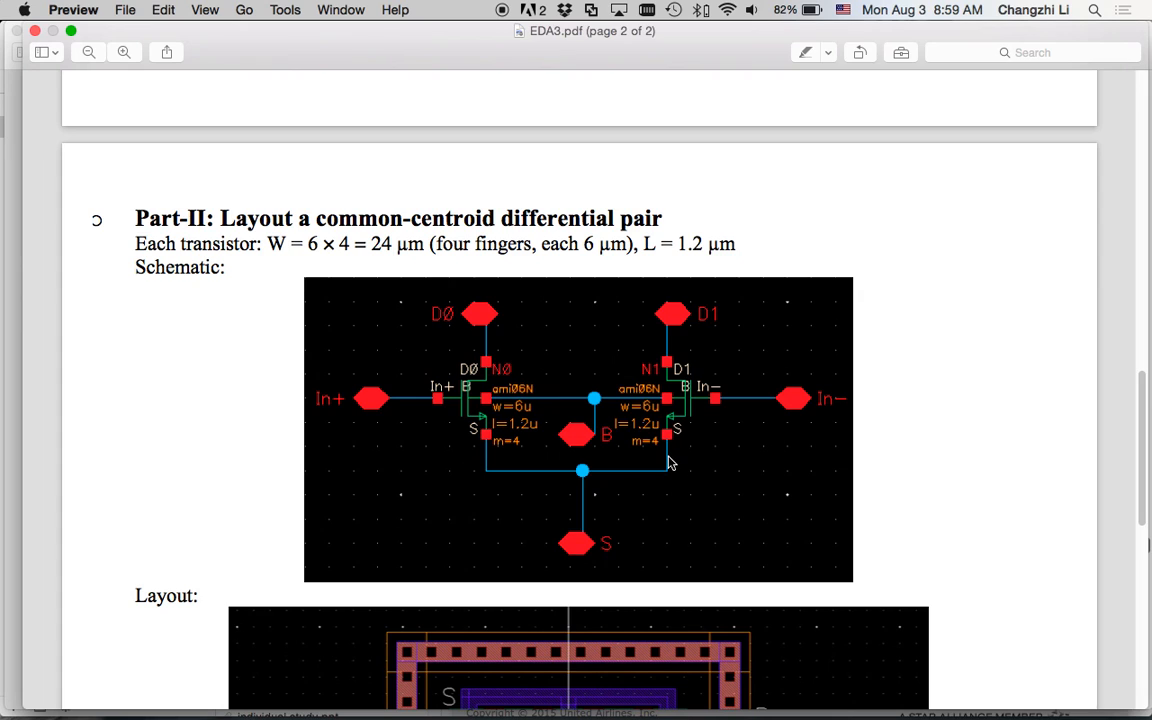
scroll(670, 463, "down", 5)
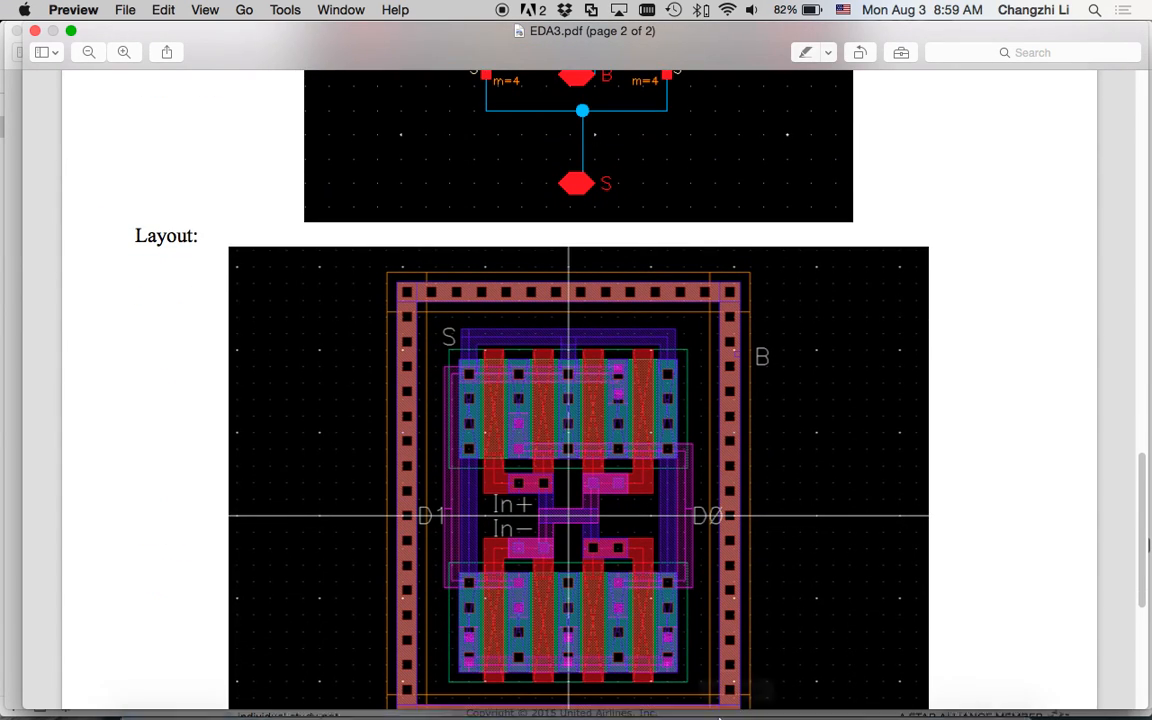
mouse_move(776, 690)
left_click(858, 695)
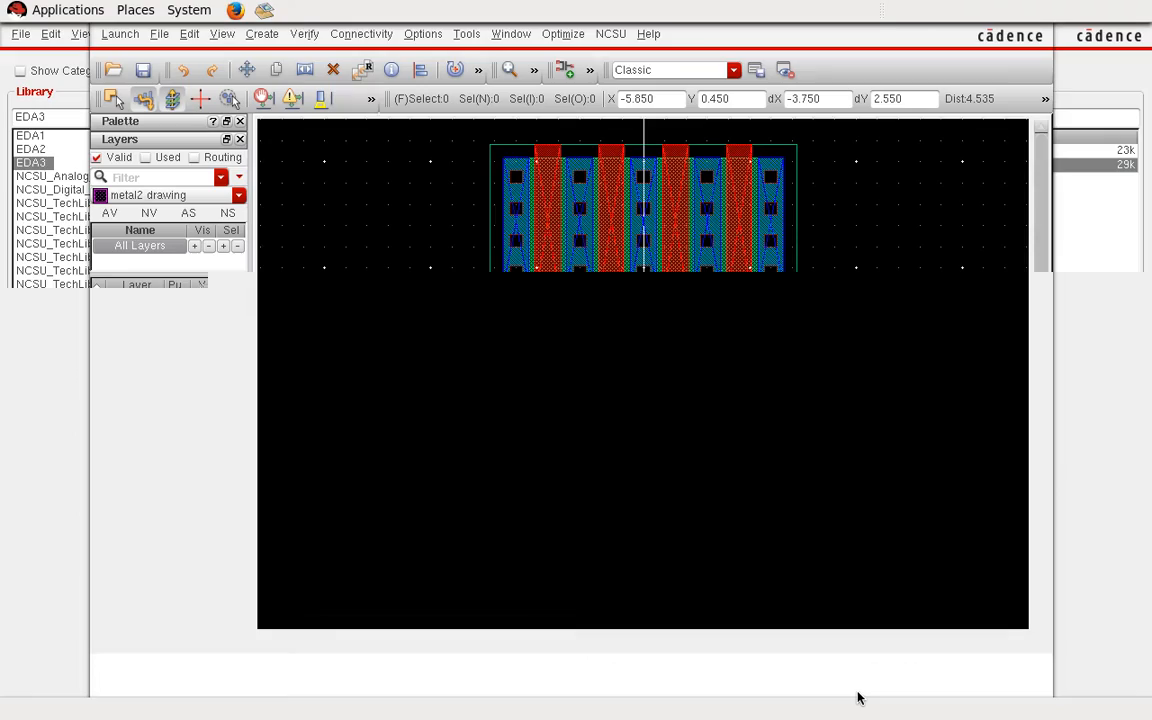